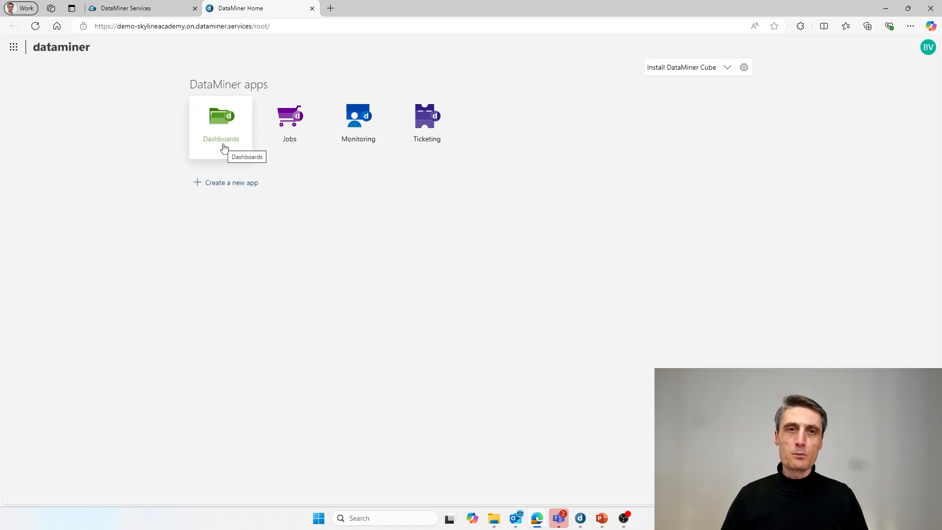
Open the Dashboards app and look at the contents and available actions of the last folder in the dashboard list
{"action": "left_click", "coordinate": [224, 149]}
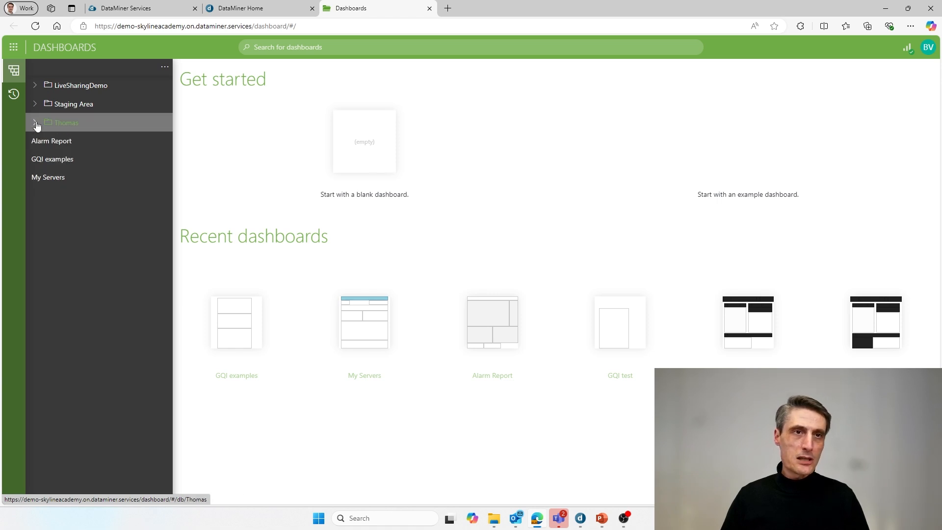
{"action": "left_click", "coordinate": [35, 124]}
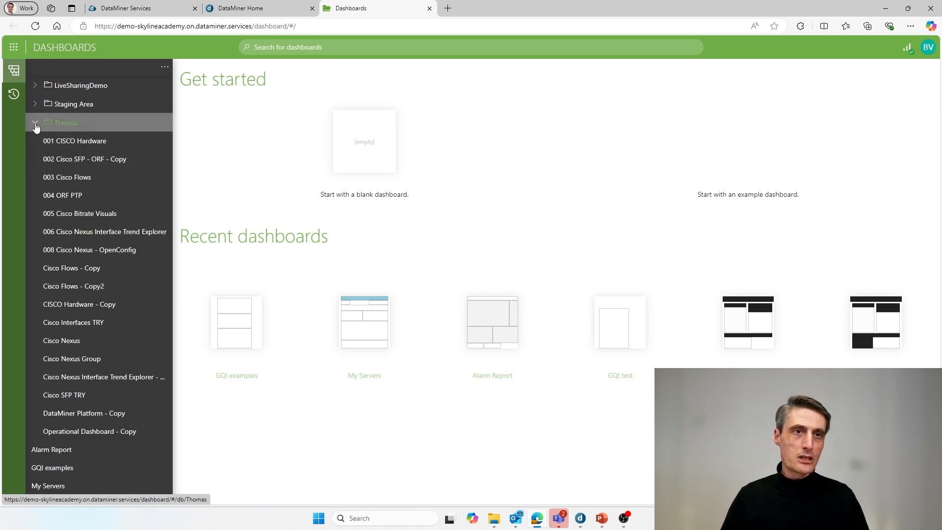
{"action": "left_click", "coordinate": [35, 124]}
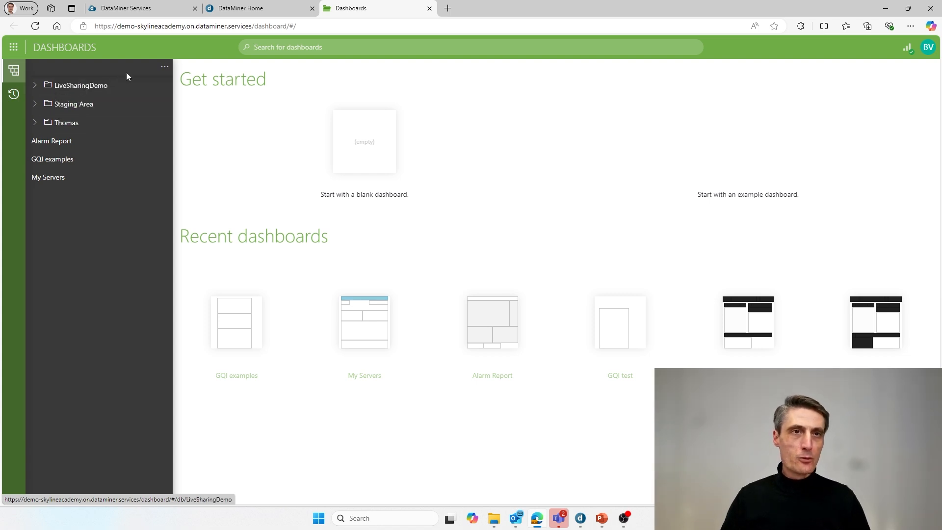
{"action": "right_click", "coordinate": [79, 125]}
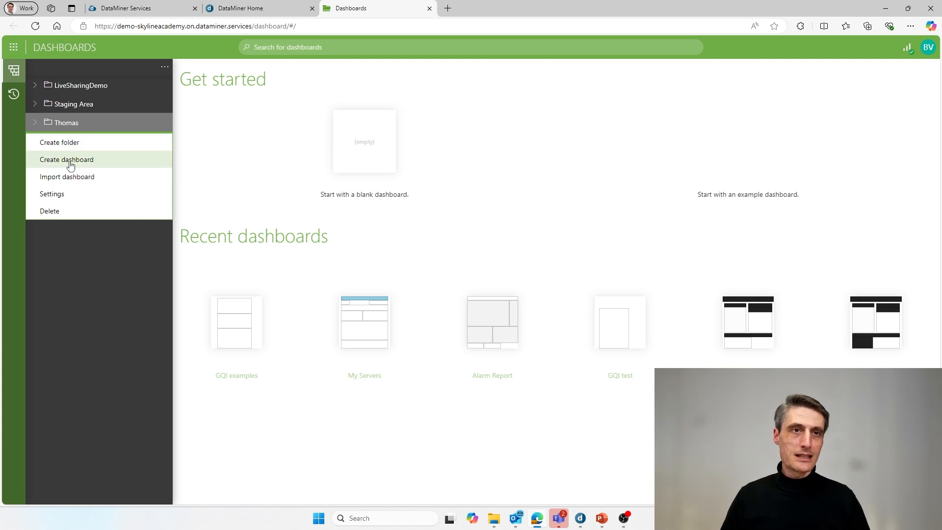
{"action": "left_click", "coordinate": [138, 74]}
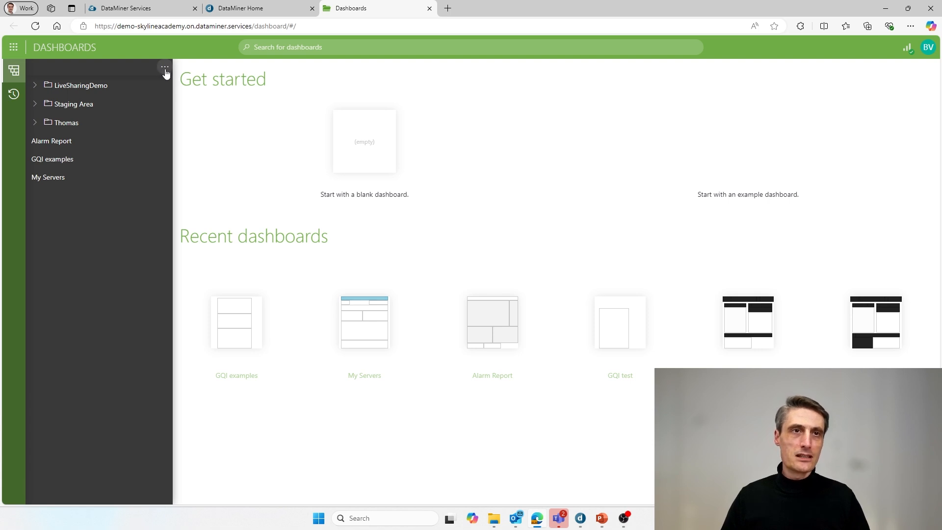
Create a root-level dashboard folder named Training
{"action": "left_click", "coordinate": [165, 69]}
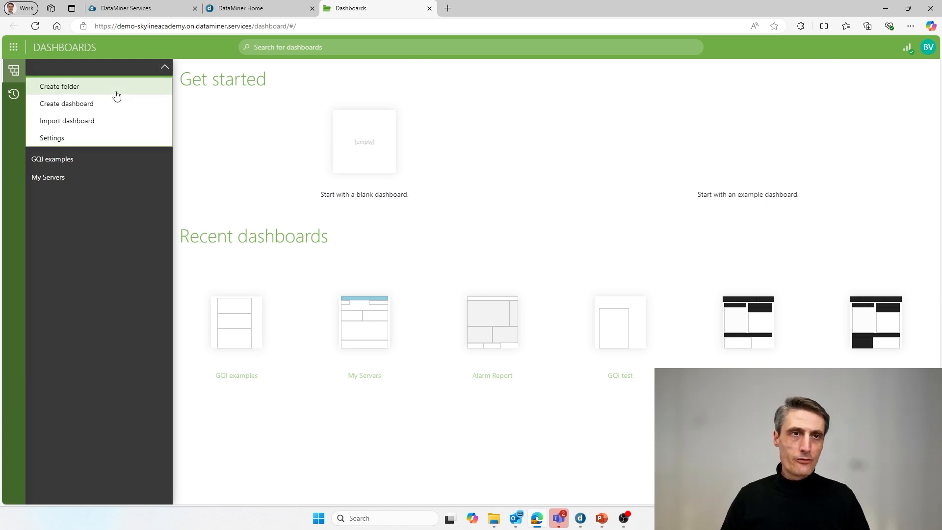
{"action": "left_click", "coordinate": [96, 93]}
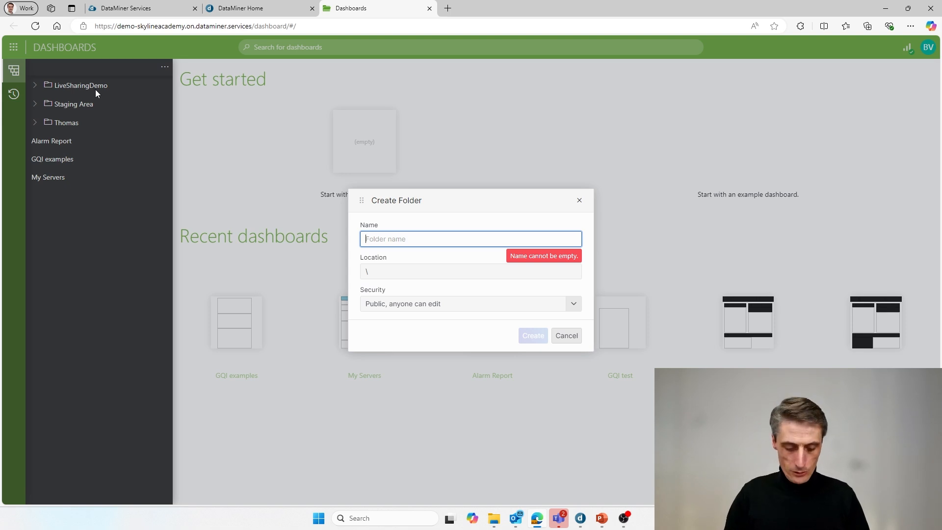
{"action": "type", "text": "Train"}
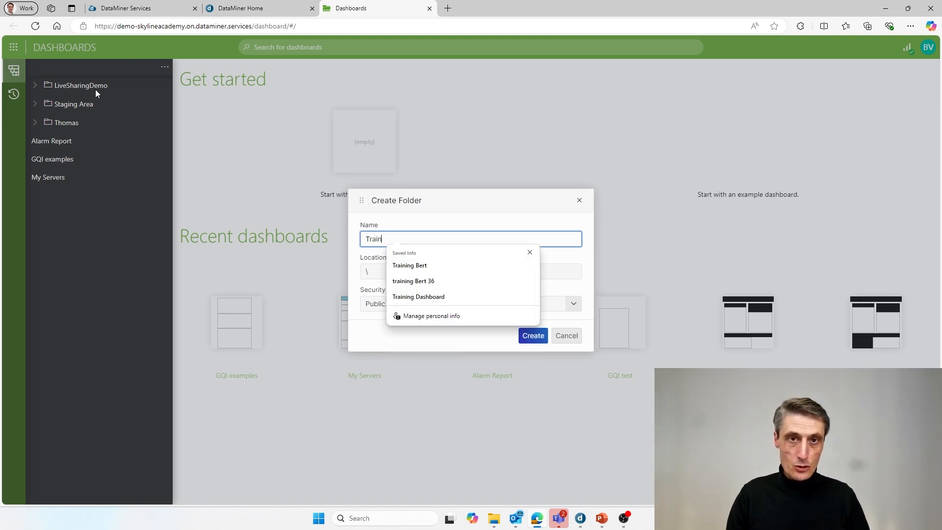
{"action": "type", "text": "ing"}
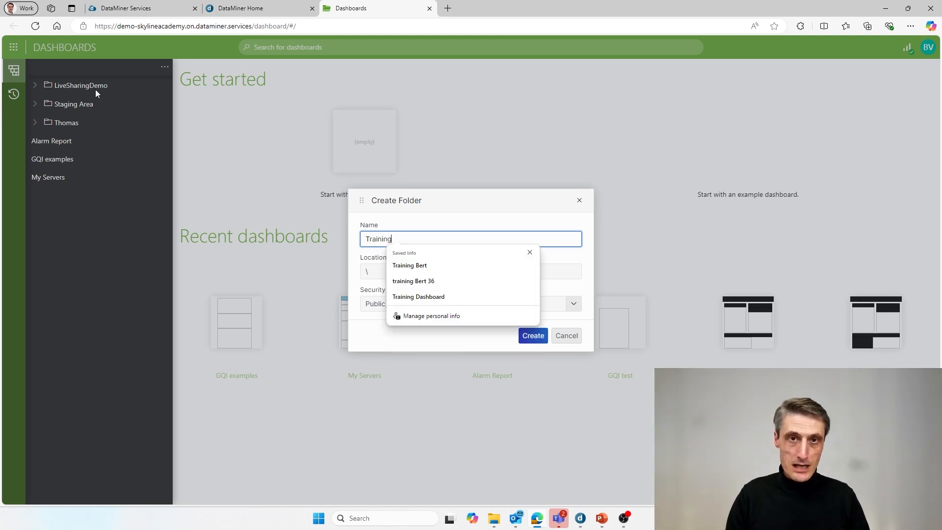
{"action": "left_click", "coordinate": [410, 212]}
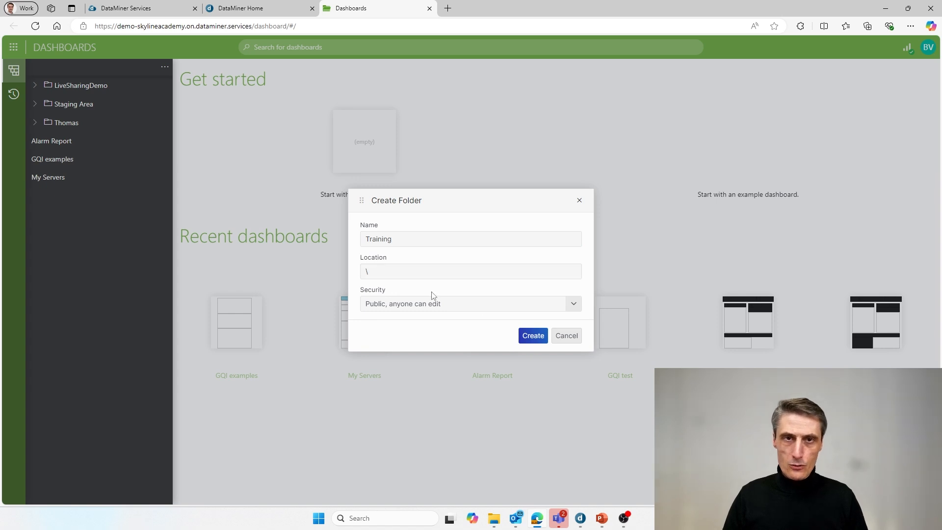
{"action": "right_click", "coordinate": [530, 339]}
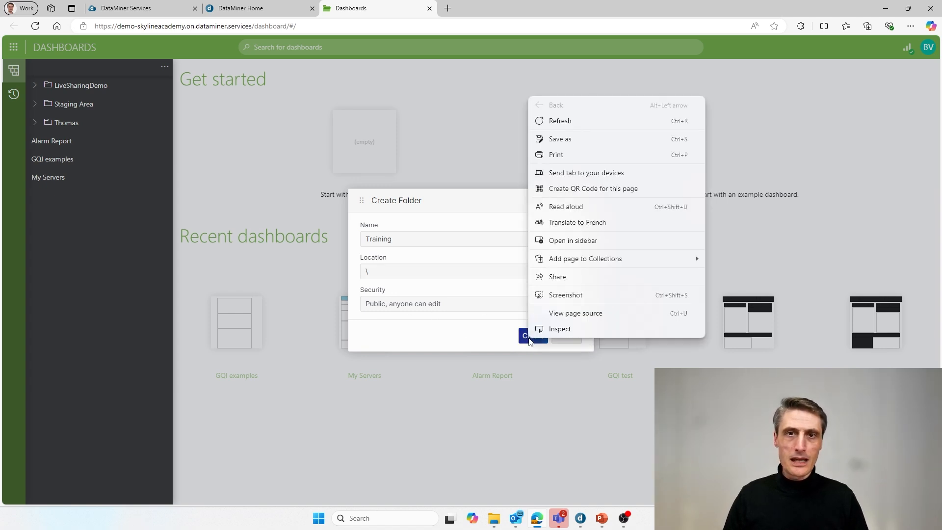
{"action": "left_click", "coordinate": [529, 339]}
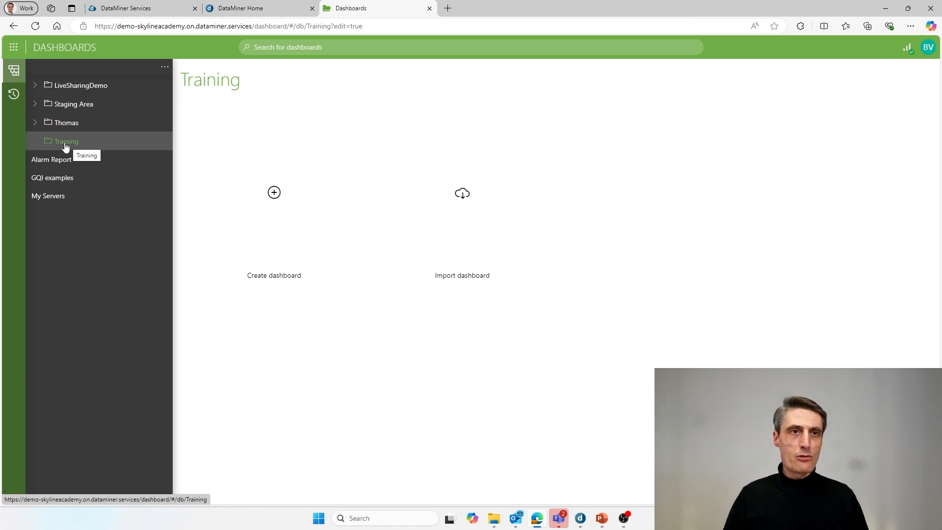
Start a new dashboard in the Training folder and name it Server Overview
{"action": "right_click", "coordinate": [65, 147]}
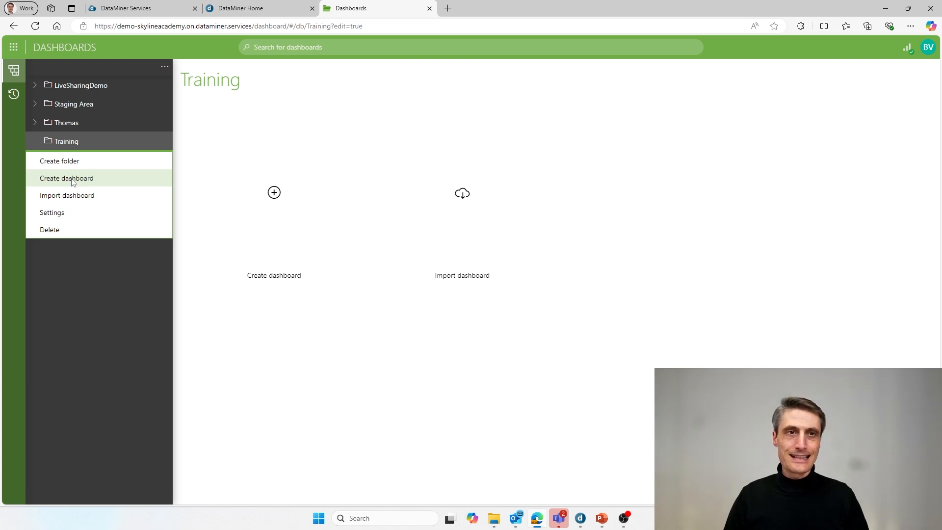
{"action": "left_click", "coordinate": [282, 197]}
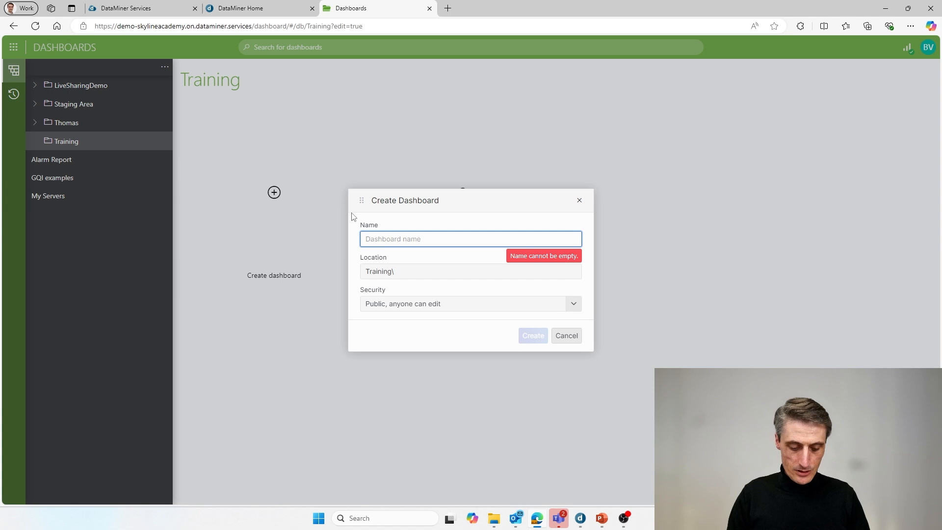
{"action": "type", "text": "Training"}
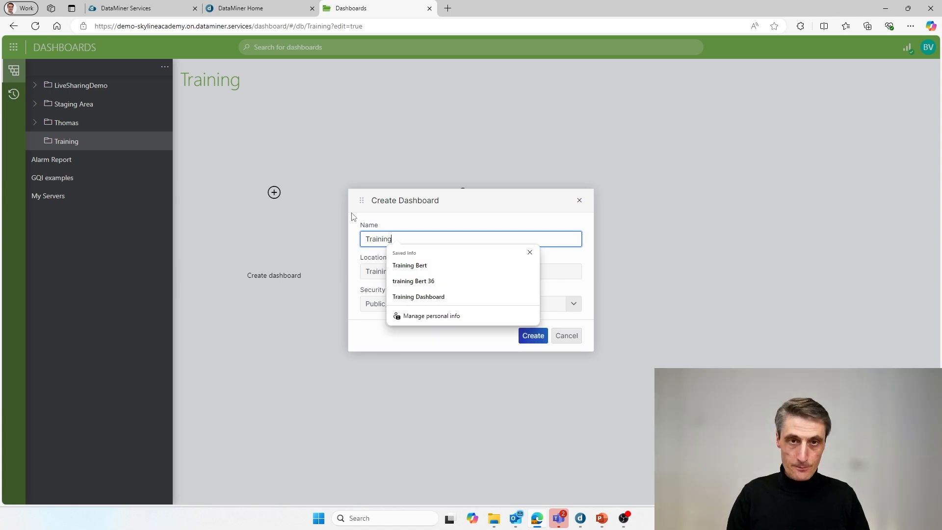
{"action": "type", "text": " Be"}
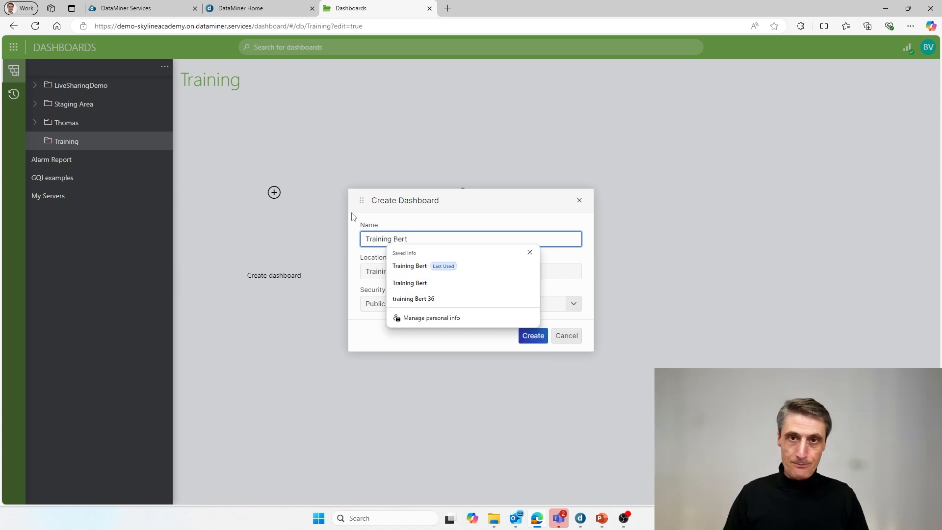
{"action": "type", "text": "rt"}
{"action": "left_click", "coordinate": [438, 239]}
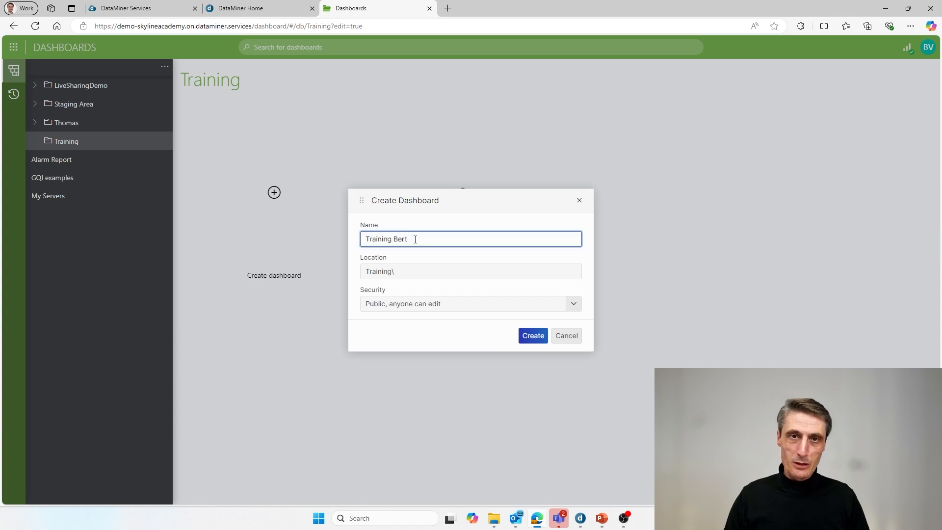
{"action": "left_click_drag", "start_coordinate": [414, 239], "coordinate": [347, 241]}
{"action": "type", "text": "Server Overview"}
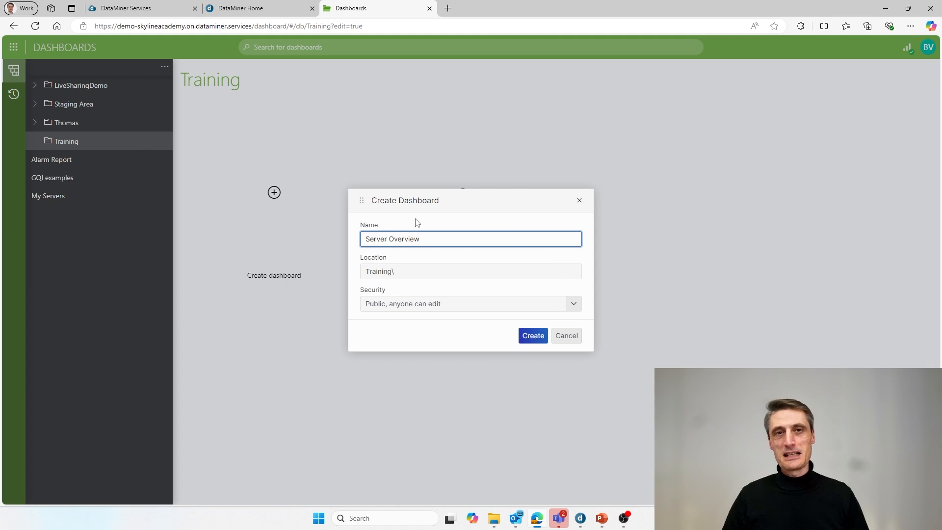
{"action": "left_click", "coordinate": [423, 199]}
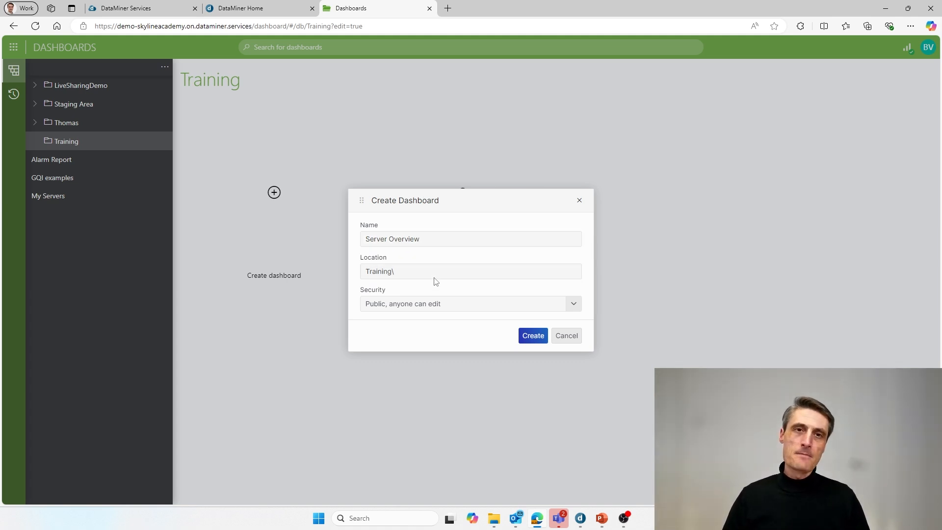
Check the available security levels, keep "Public, anyone can edit", and create the dashboard
{"action": "left_click", "coordinate": [421, 307]}
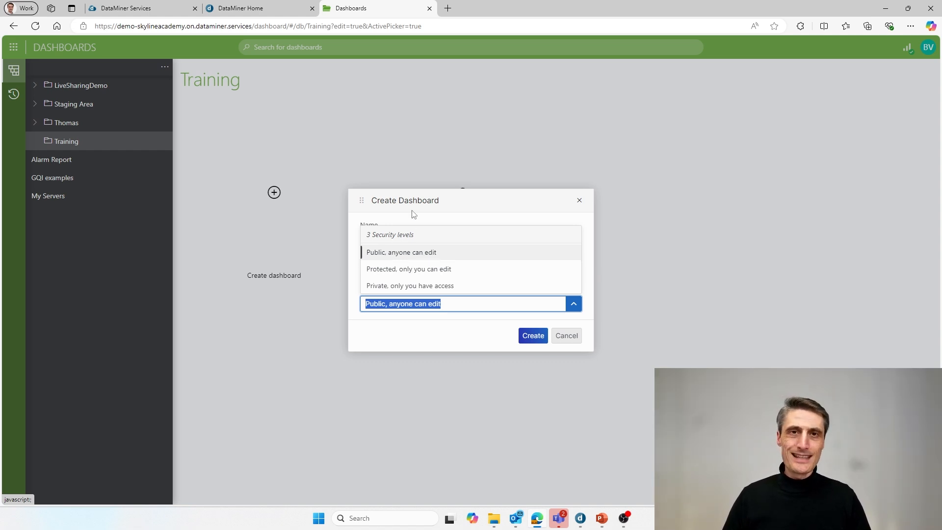
{"action": "left_click", "coordinate": [405, 335]}
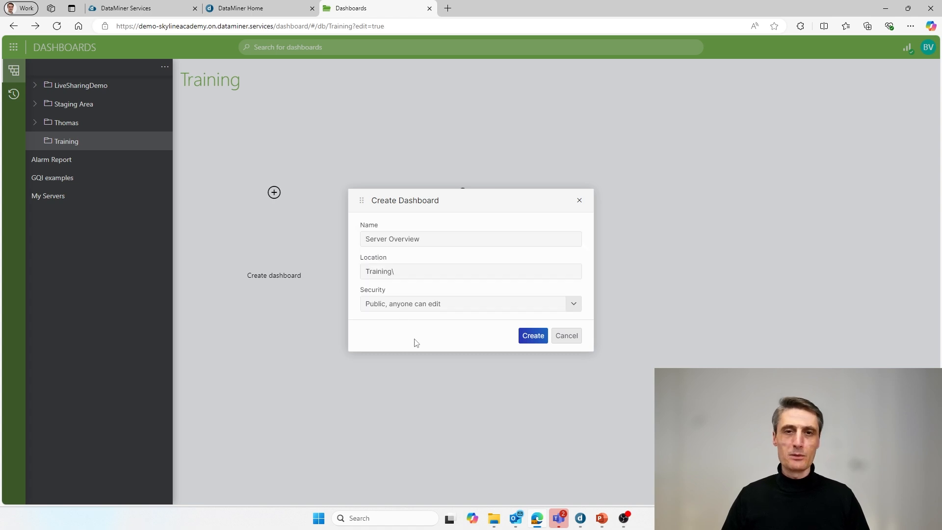
{"action": "left_click", "coordinate": [530, 339]}
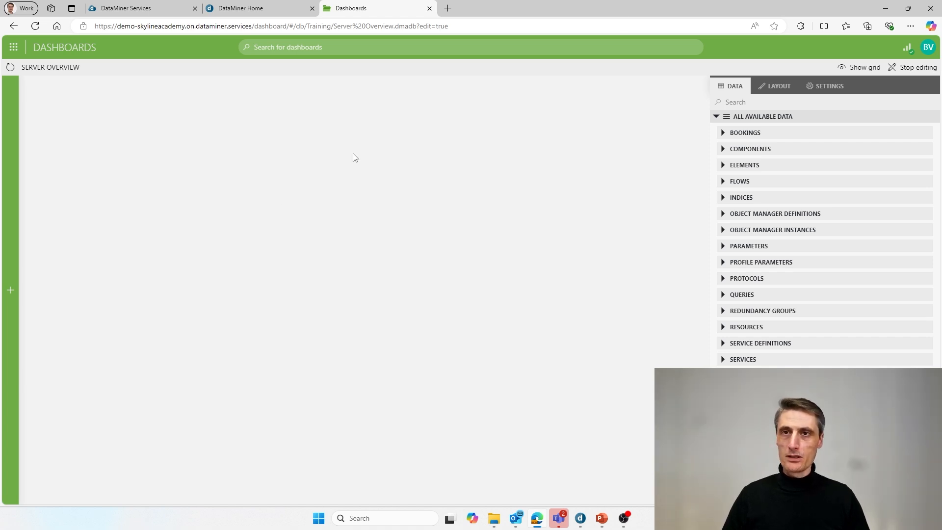
Try the Skyline Dark theme on the dashboard and switch back to Skyline Light - Gray
{"action": "left_click", "coordinate": [778, 91]}
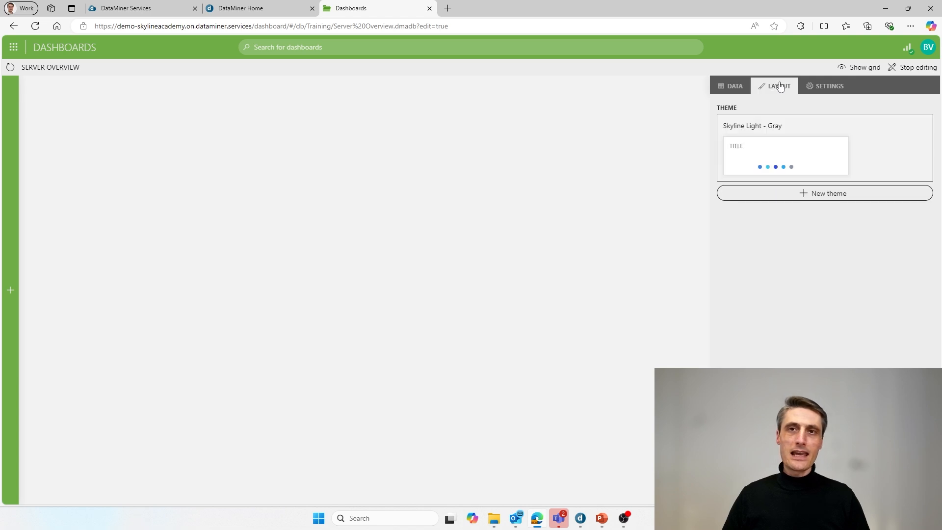
{"action": "left_click", "coordinate": [782, 152]}
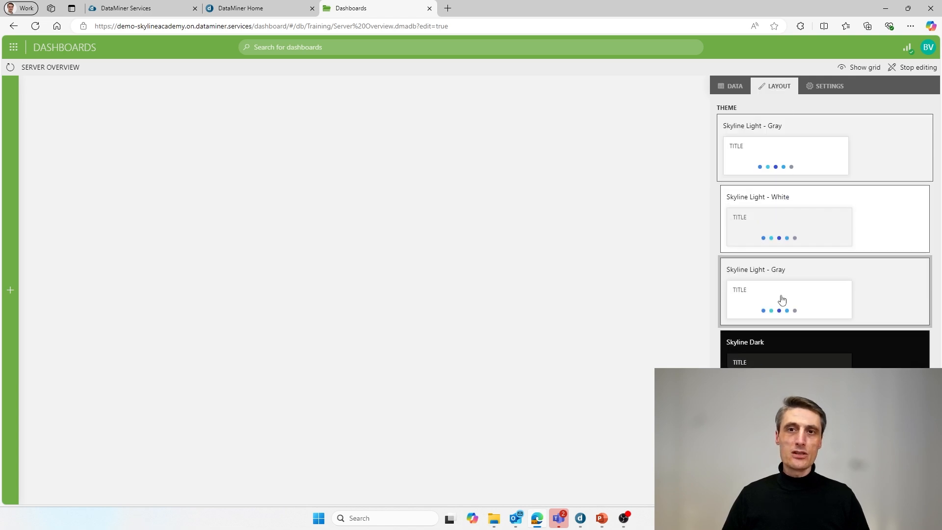
{"action": "left_click", "coordinate": [774, 353]}
{"action": "left_click", "coordinate": [777, 150]}
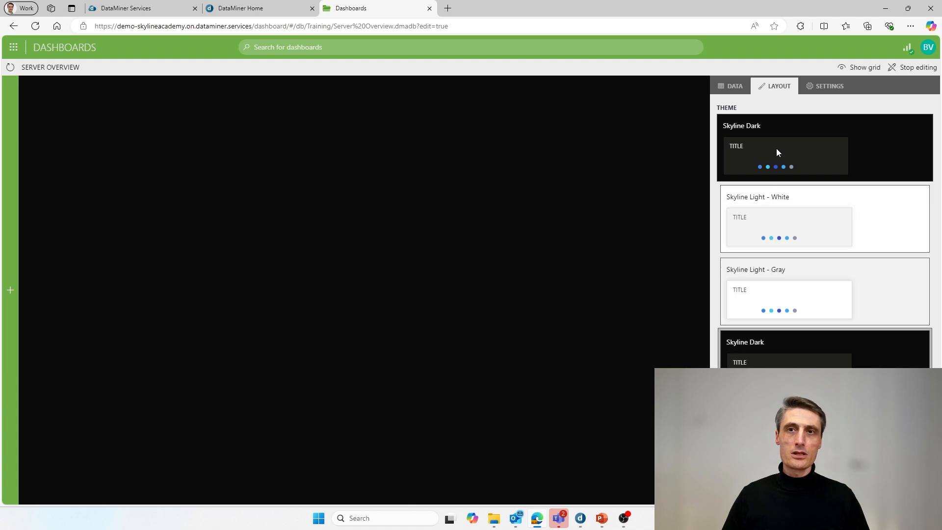
{"action": "left_click", "coordinate": [776, 300]}
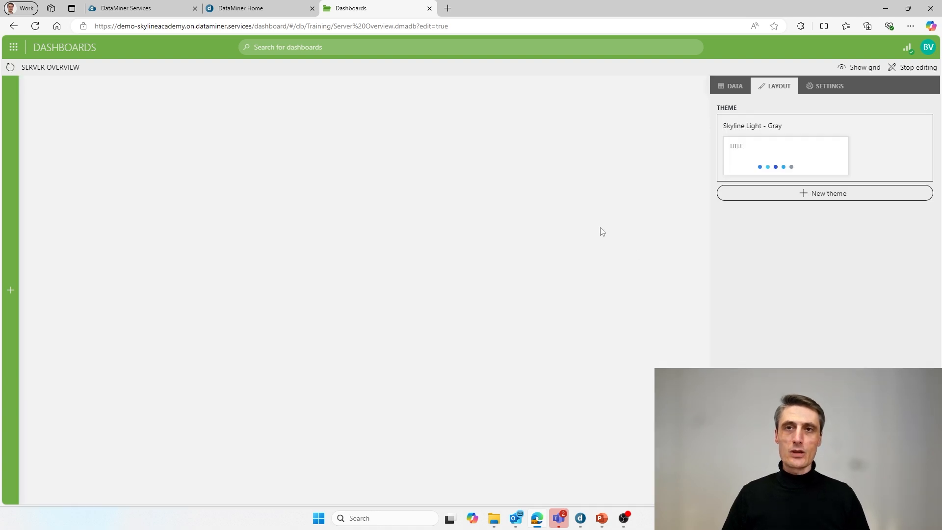
Examine the border, spacing, color and title style options for a new theme without creating one
{"action": "left_click", "coordinate": [810, 196]}
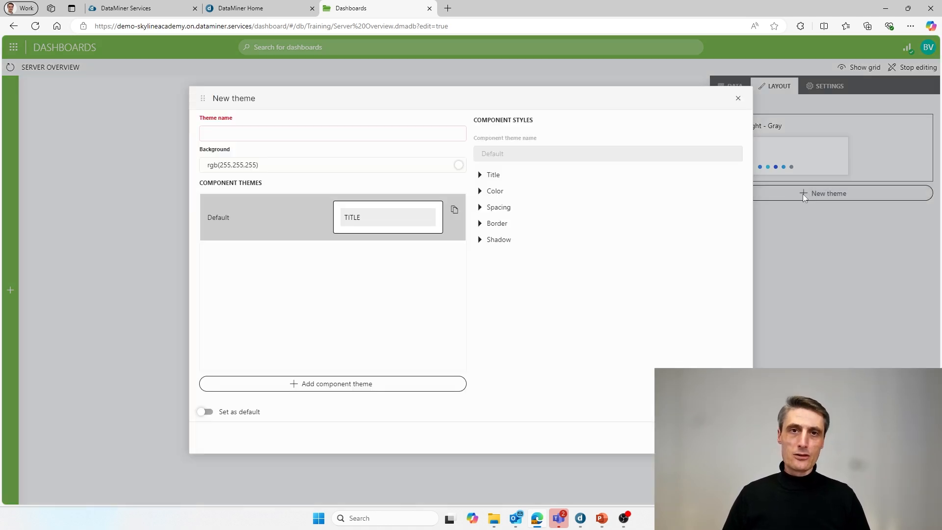
{"action": "left_click", "coordinate": [480, 223]}
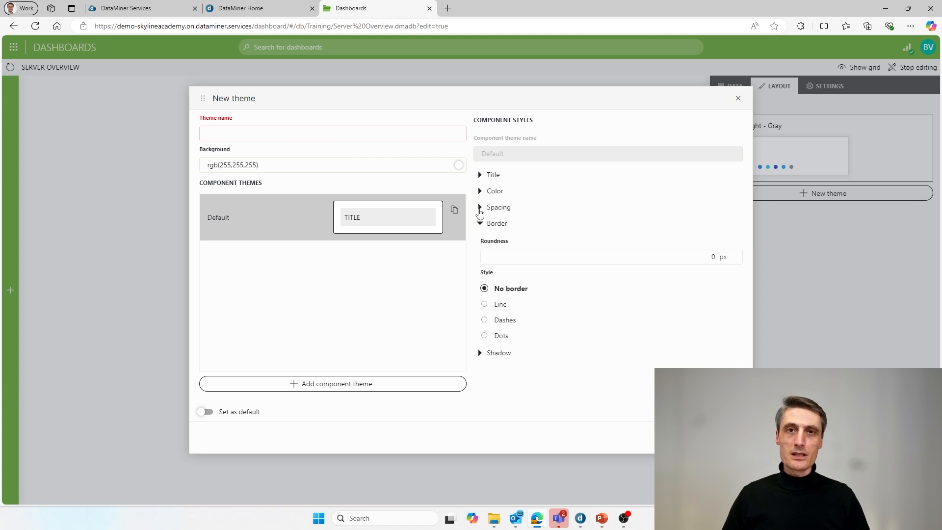
{"action": "left_click", "coordinate": [480, 207]}
{"action": "left_click", "coordinate": [480, 191]}
{"action": "left_click", "coordinate": [480, 176]}
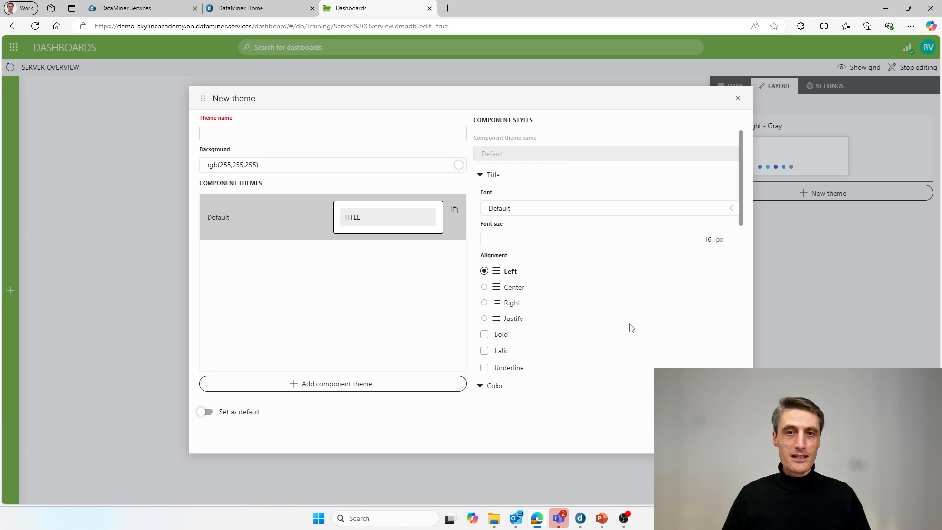
{"action": "left_click", "coordinate": [689, 438]}
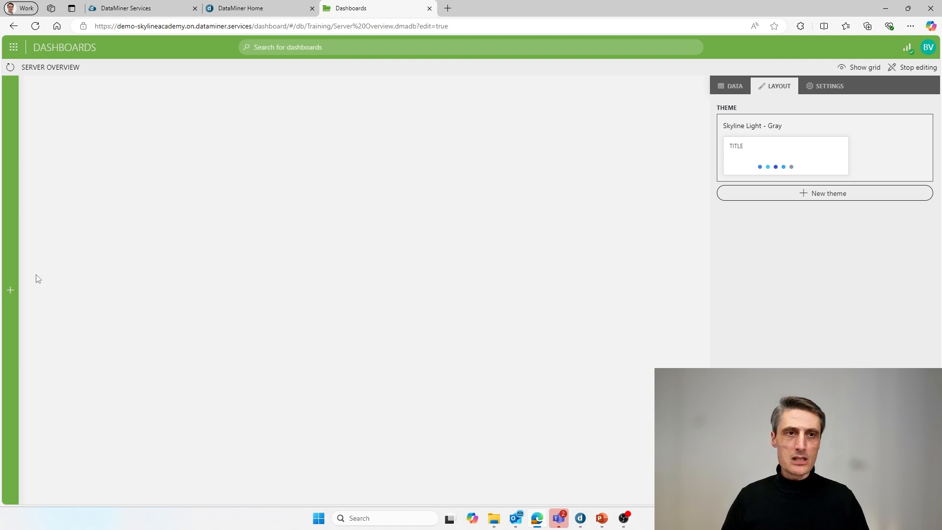
Add a State component to the upper part of the dashboard and enlarge it to span most of the canvas width
{"action": "mouse_move", "coordinate": [19, 290]}
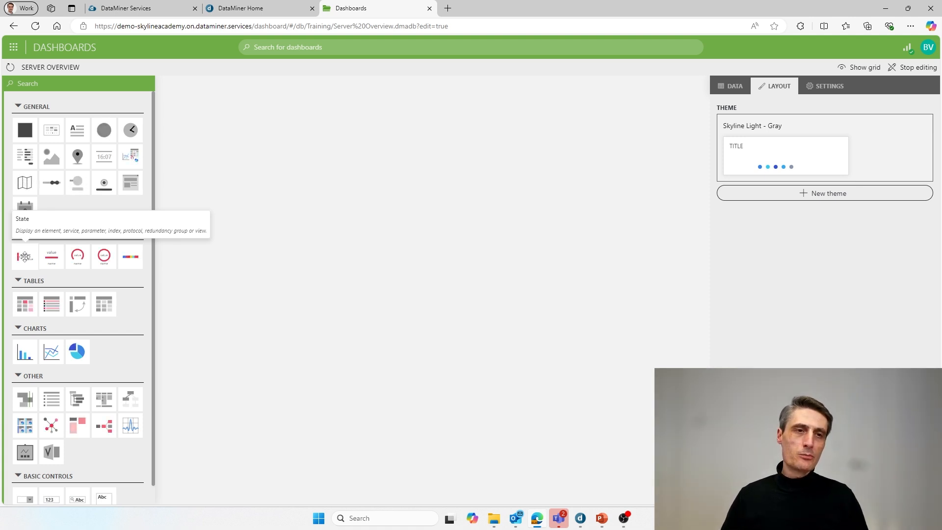
{"action": "left_click_drag", "start_coordinate": [25, 256], "coordinate": [29, 269]}
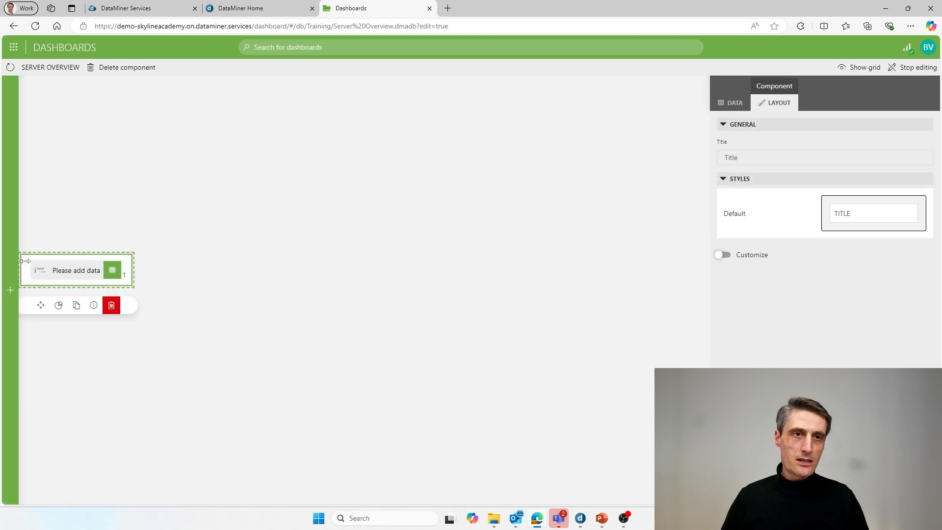
{"action": "left_click_drag", "start_coordinate": [38, 265], "coordinate": [113, 144]}
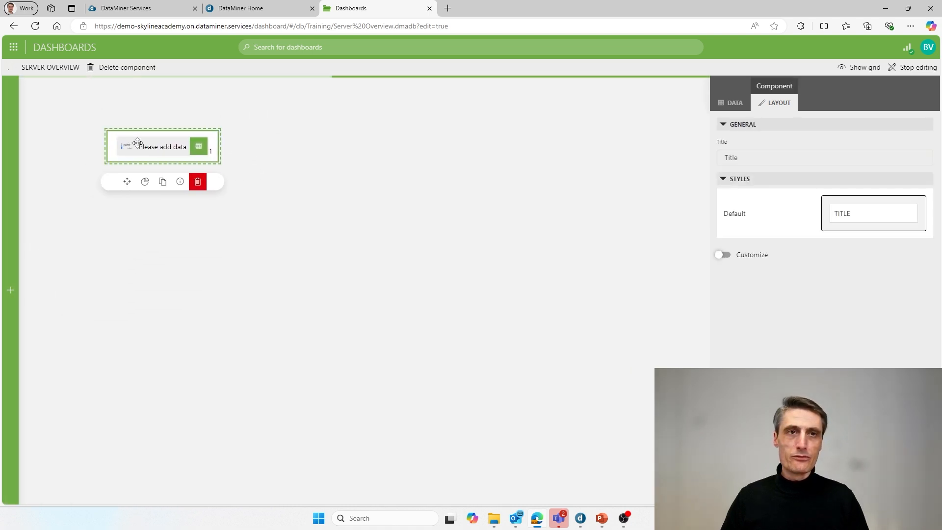
{"action": "left_click_drag", "start_coordinate": [219, 163], "coordinate": [595, 193]}
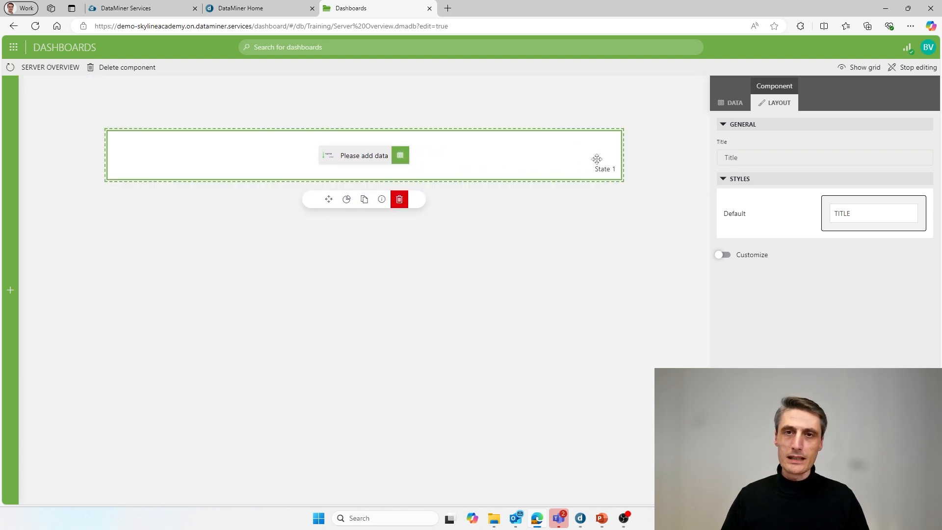
{"action": "left_click_drag", "start_coordinate": [491, 181], "coordinate": [487, 209]}
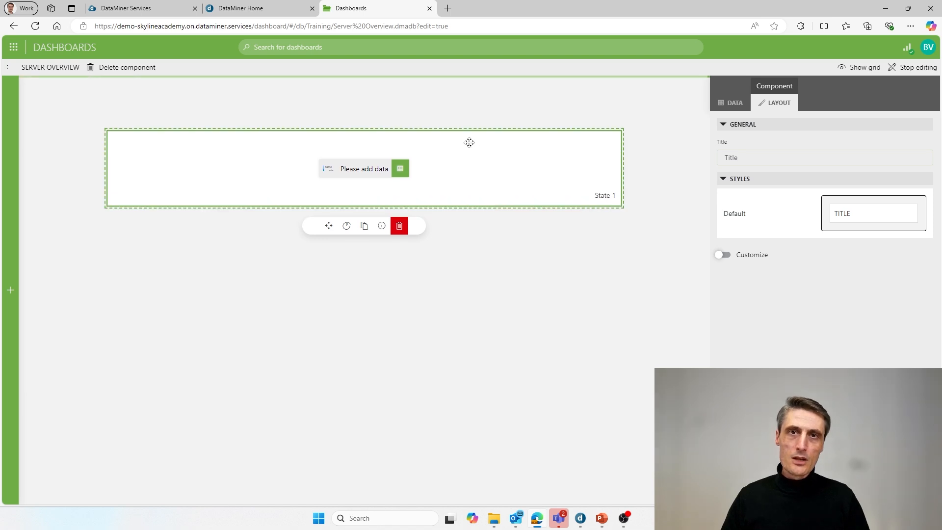
Reposition the State component in the upper part of the canvas and widen it to span almost the full canvas width
{"action": "mouse_move", "coordinate": [469, 142]}
{"action": "left_mouse_down"}
{"action": "mouse_move", "coordinate": [446, 128]}
{"action": "mouse_move", "coordinate": [465, 126]}
{"action": "left_mouse_up"}
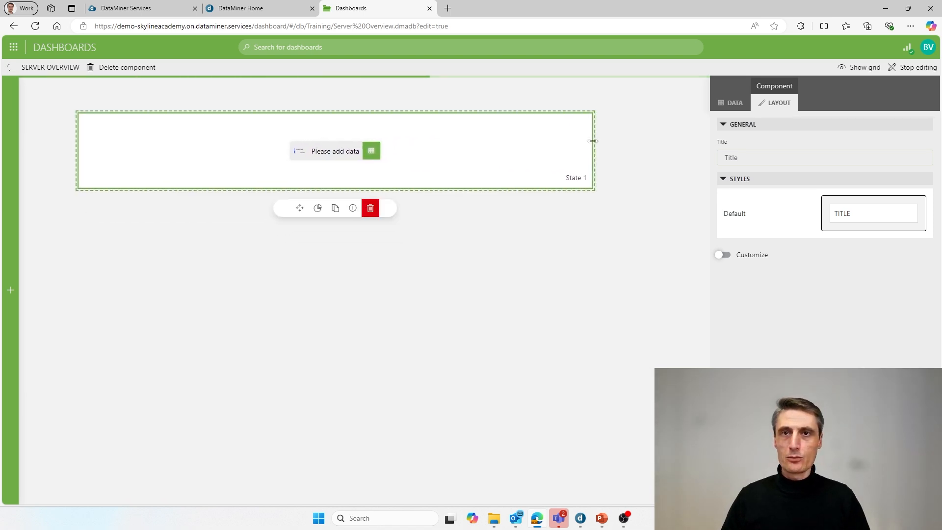
{"action": "left_click_drag", "start_coordinate": [593, 140], "coordinate": [637, 139]}
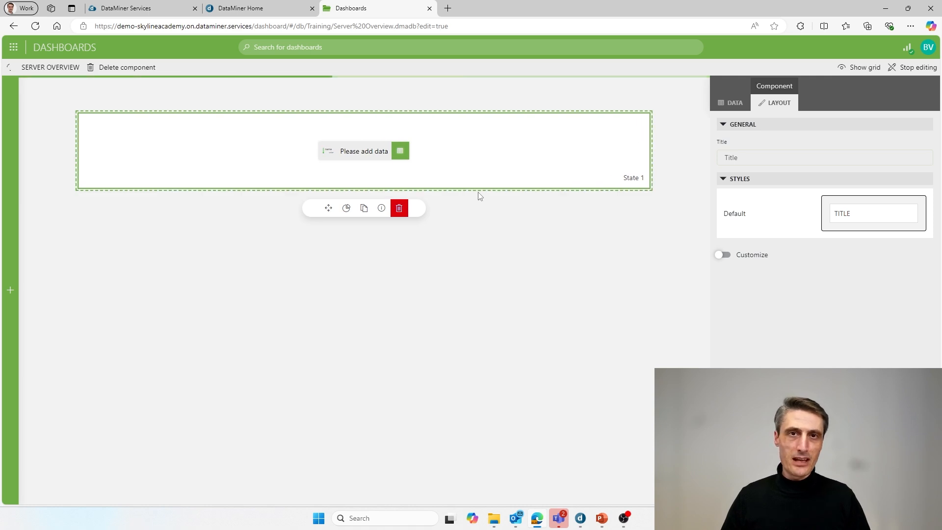
{"action": "left_click_drag", "start_coordinate": [478, 189], "coordinate": [479, 180]}
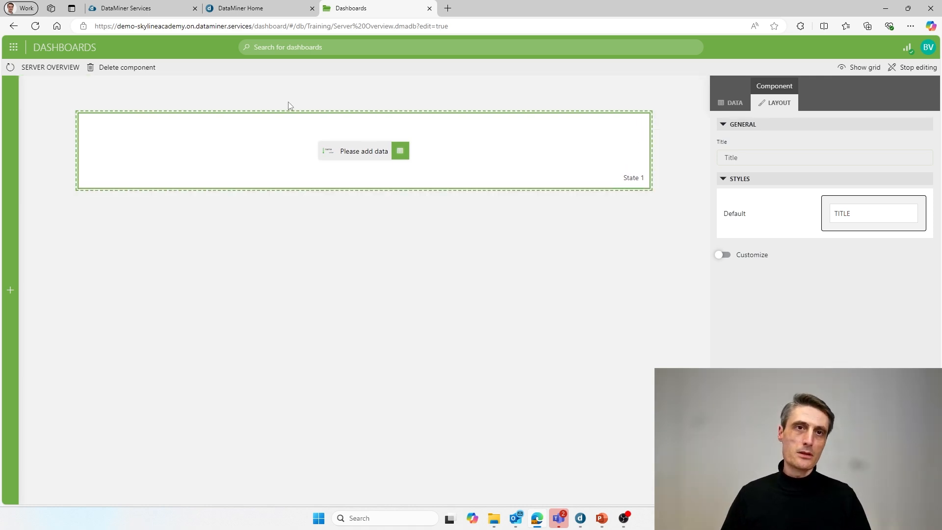
{"action": "left_click_drag", "start_coordinate": [394, 128], "coordinate": [413, 169]}
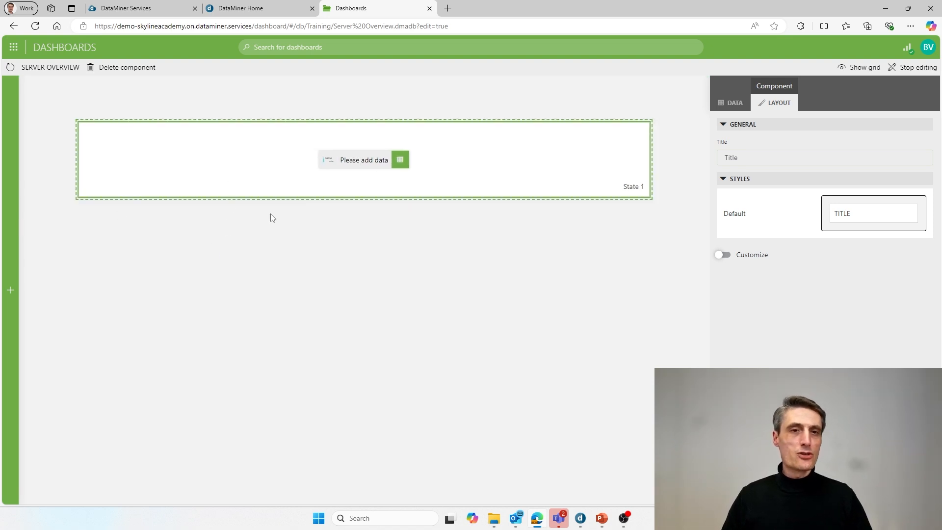
{"action": "mouse_move", "coordinate": [16, 235]}
{"action": "mouse_move", "coordinate": [467, 151]}
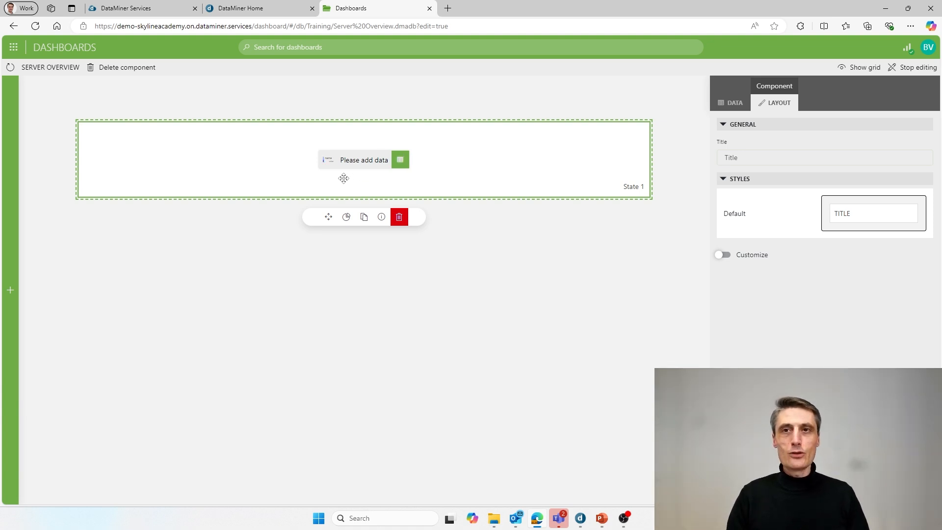
Shrink the browser window and examine the full list of data sources available for the State component
{"action": "left_click", "coordinate": [731, 103]}
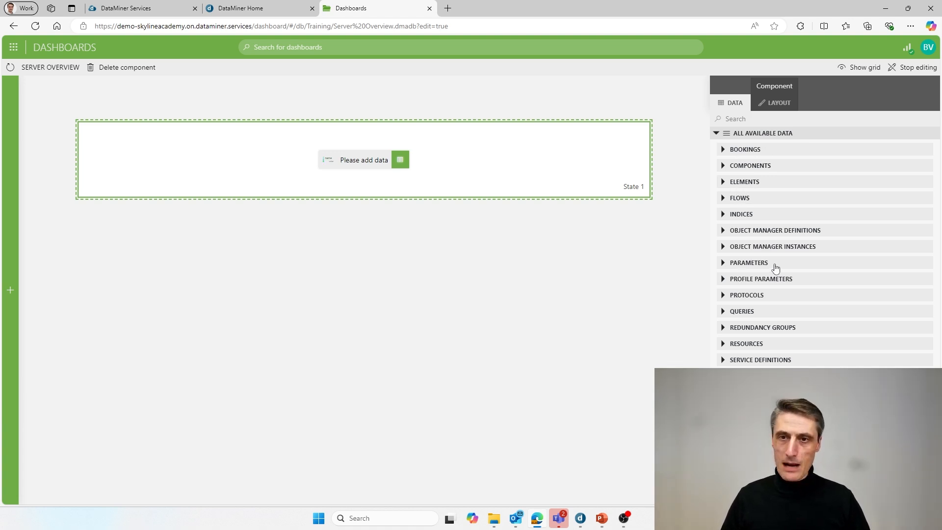
{"action": "left_click", "coordinate": [908, 8]}
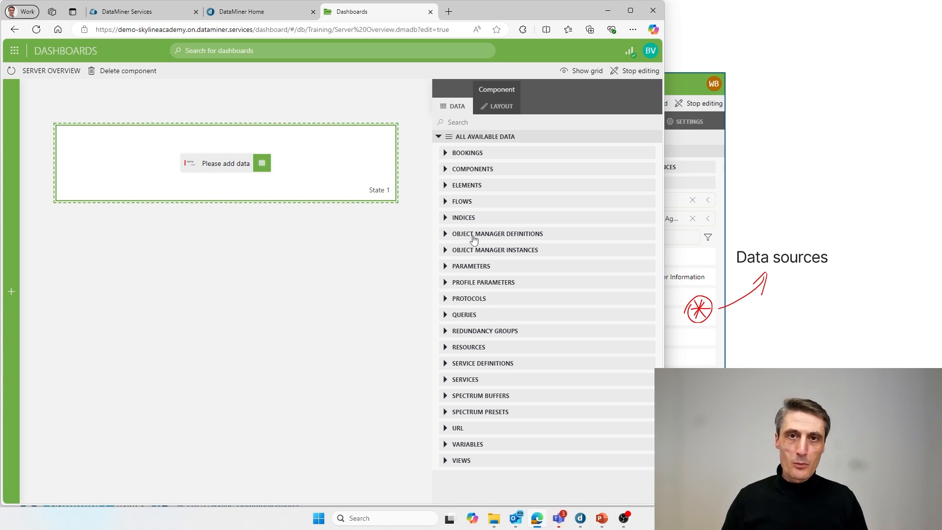
{"action": "mouse_move", "coordinate": [464, 221]}
{"action": "left_mouse_down"}
{"action": "mouse_move", "coordinate": [446, 225]}
{"action": "mouse_move", "coordinate": [196, 156]}
{"action": "mouse_move", "coordinate": [219, 180]}
{"action": "mouse_move", "coordinate": [212, 164]}
{"action": "mouse_move", "coordinate": [243, 174]}
{"action": "mouse_move", "coordinate": [230, 192]}
{"action": "mouse_move", "coordinate": [233, 173]}
{"action": "left_mouse_up"}
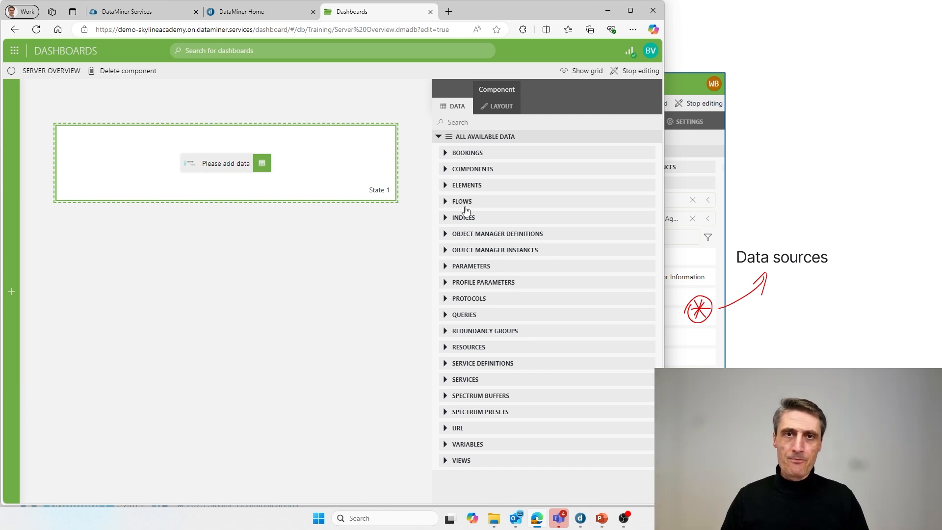
{"action": "mouse_move", "coordinate": [284, 171]}
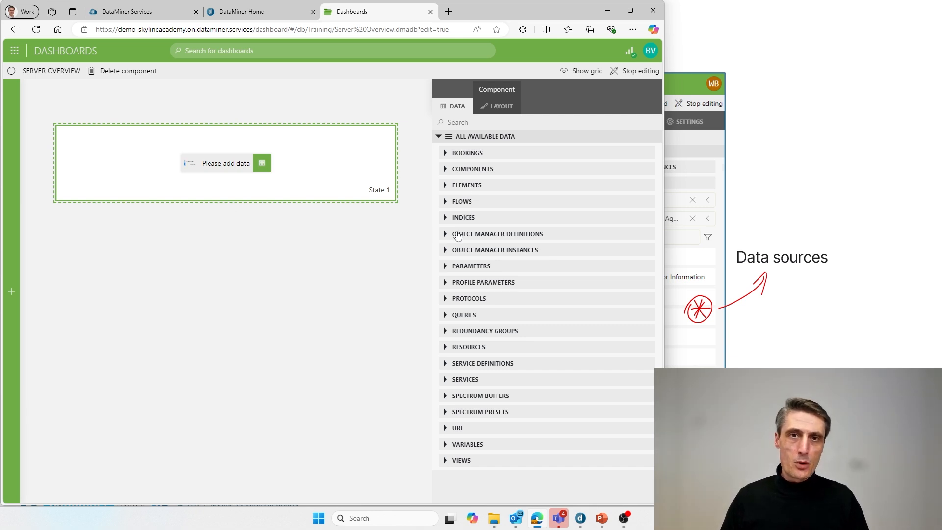
{"action": "left_click_drag", "start_coordinate": [465, 250], "coordinate": [288, 178]}
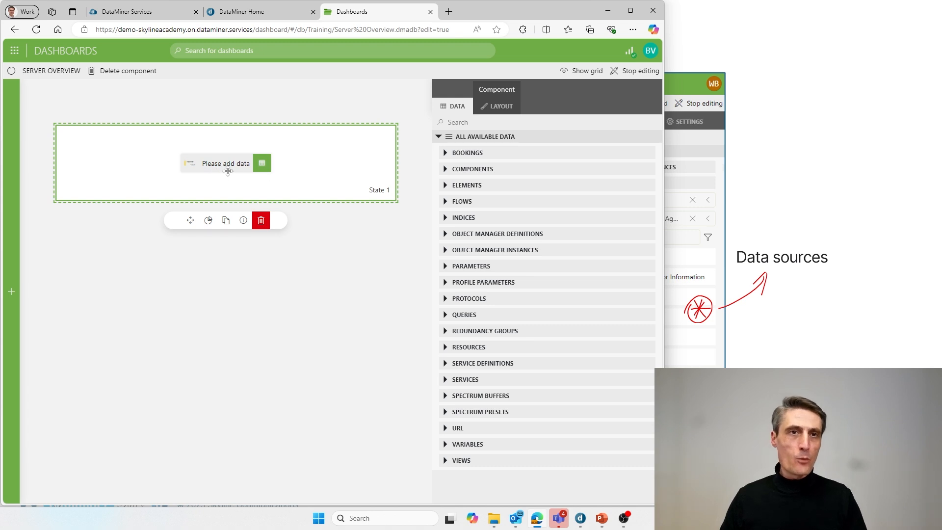
Show only the data sources compatible with the State component, find the element My DataMiner Agent with "my d", and add it to the component
{"action": "left_click", "coordinate": [264, 165]}
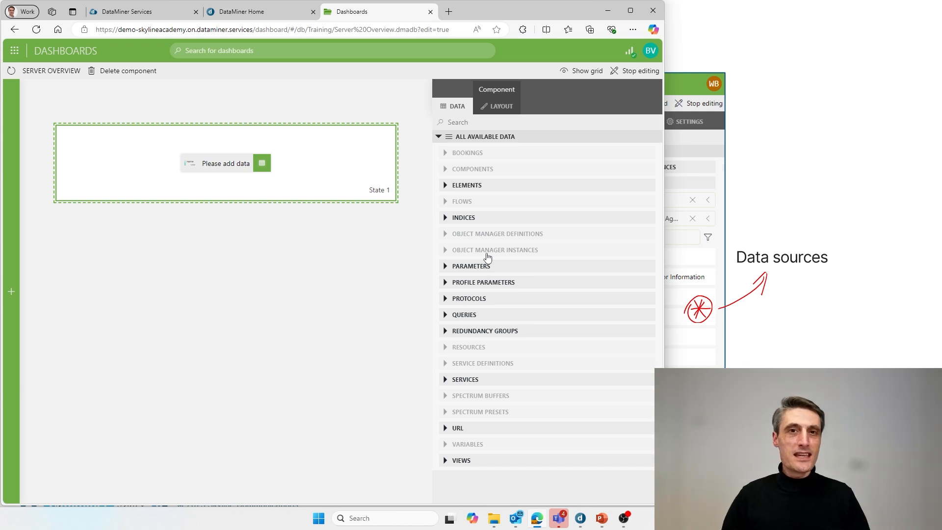
{"action": "right_click", "coordinate": [449, 156]}
{"action": "left_click", "coordinate": [446, 153]}
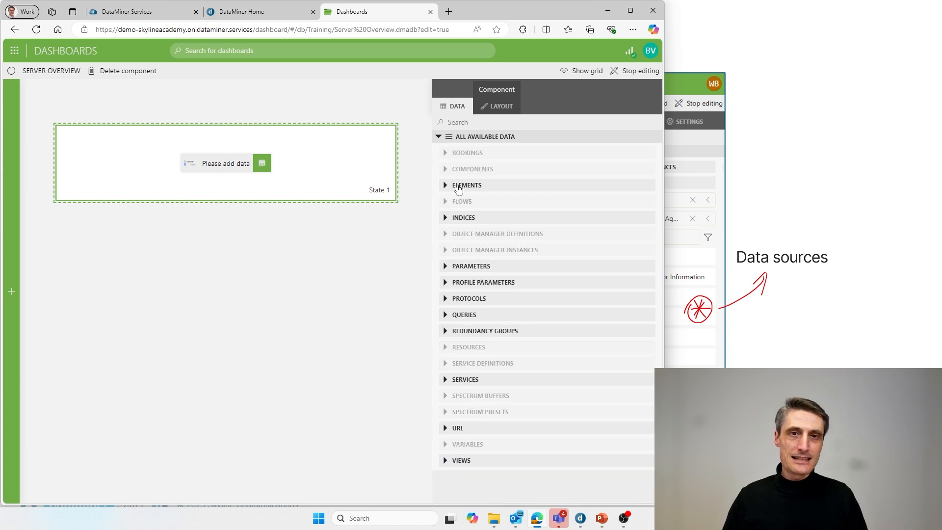
{"action": "left_click", "coordinate": [447, 187]}
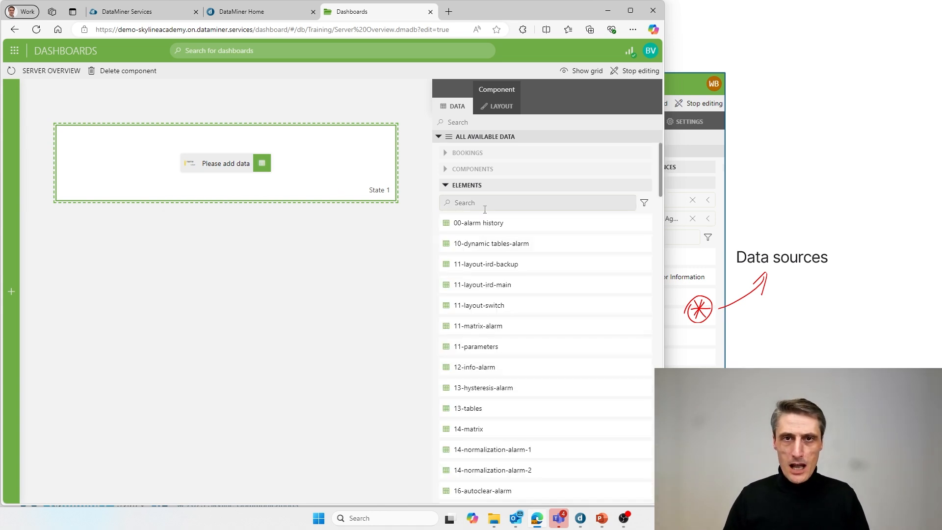
{"action": "left_click", "coordinate": [485, 207]}
{"action": "type", "text": "my d"}
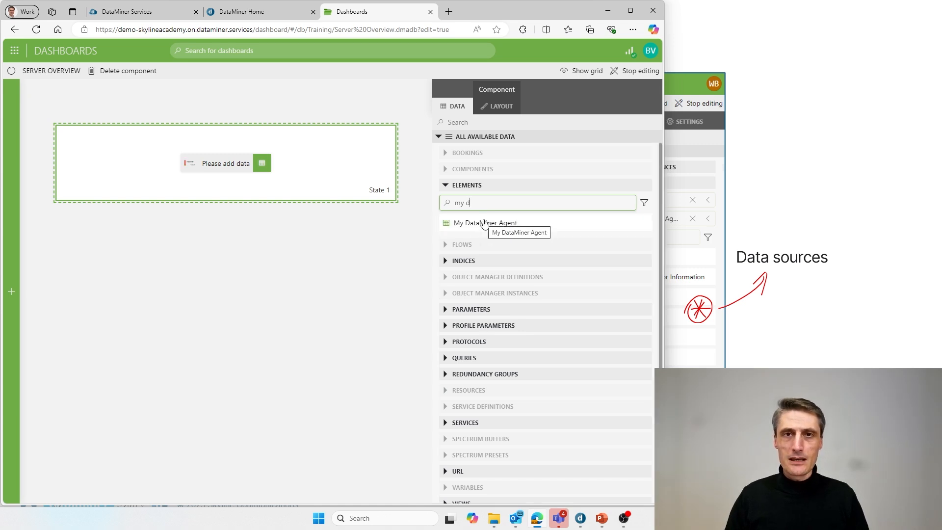
{"action": "left_click_drag", "start_coordinate": [483, 225], "coordinate": [211, 168]}
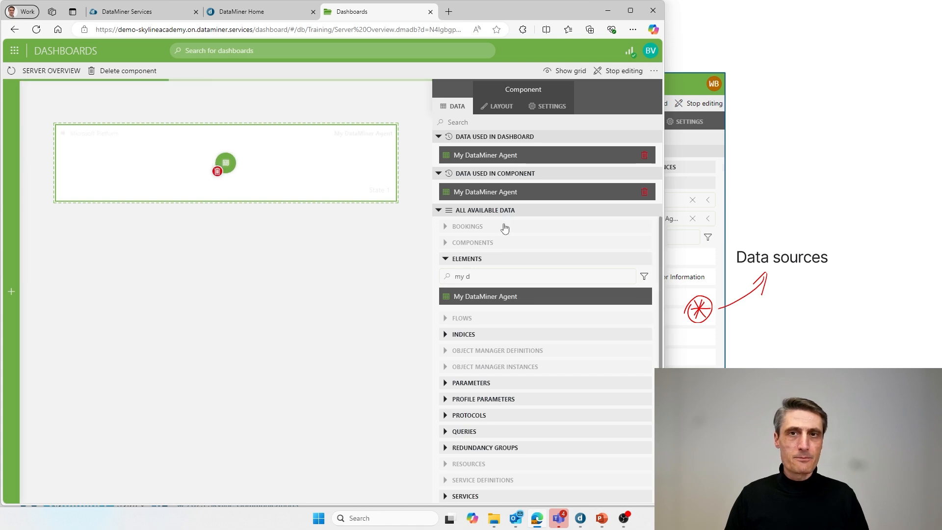
{"action": "left_click", "coordinate": [365, 241]}
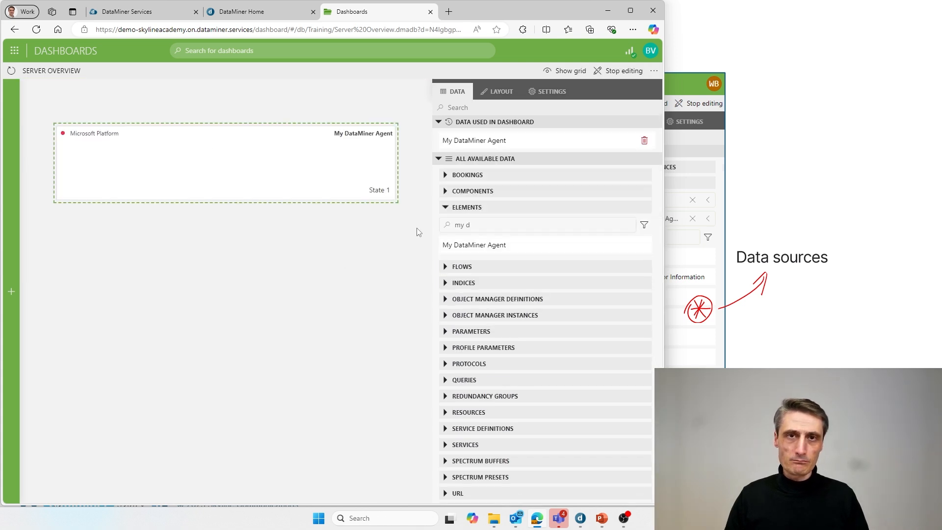
{"action": "left_click", "coordinate": [446, 208]}
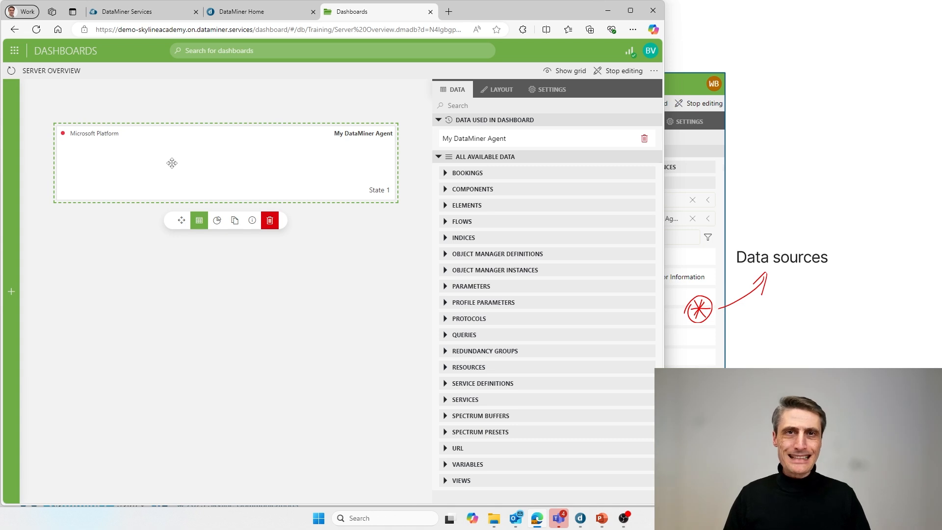
Set the State component's design to Large
{"action": "left_click", "coordinate": [150, 136]}
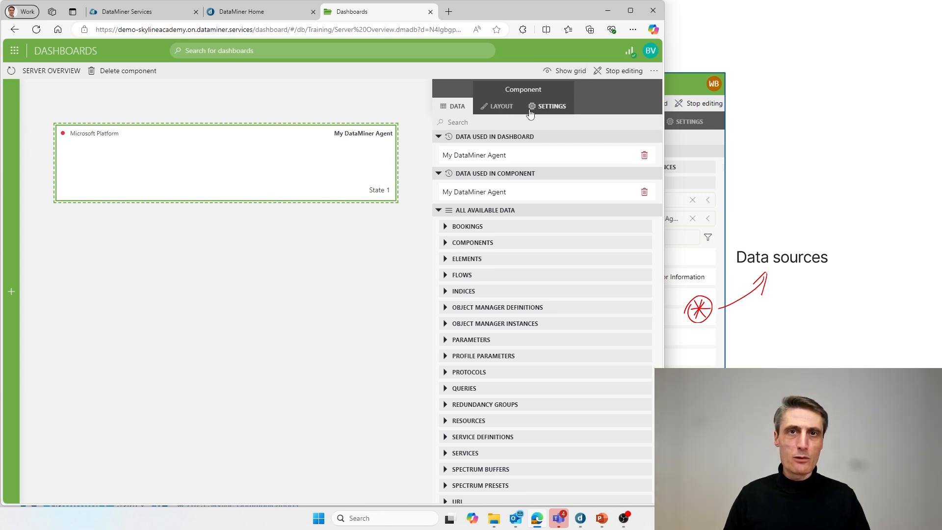
{"action": "left_click", "coordinate": [501, 107]}
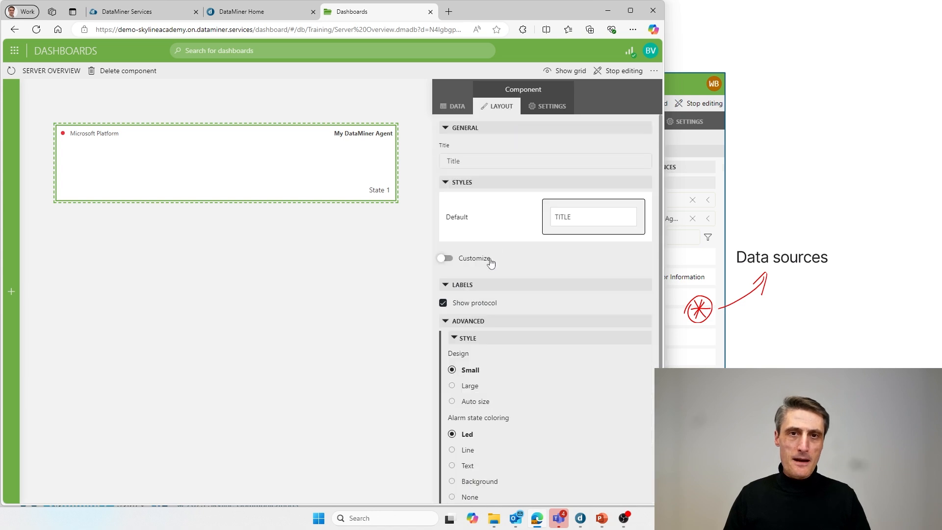
{"action": "left_click", "coordinate": [452, 386]}
{"action": "mouse_move", "coordinate": [196, 190]}
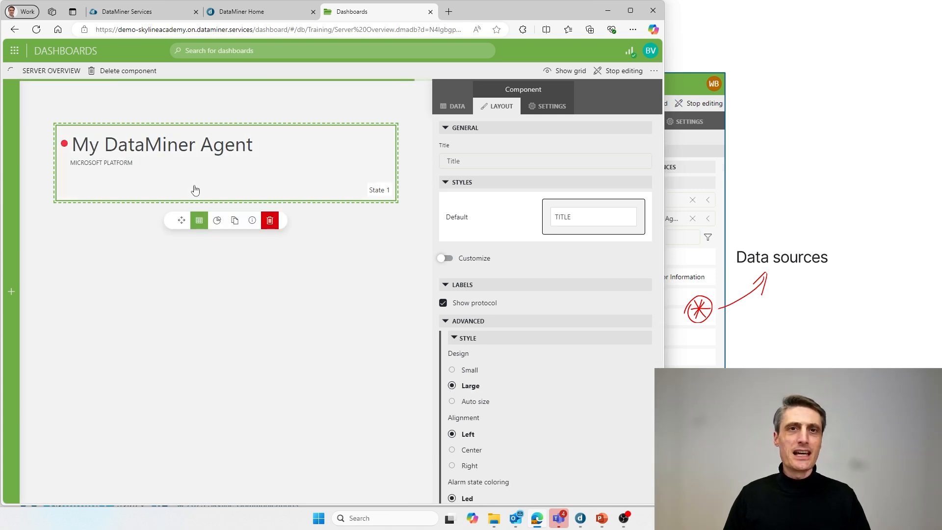
{"action": "left_click", "coordinate": [156, 269]}
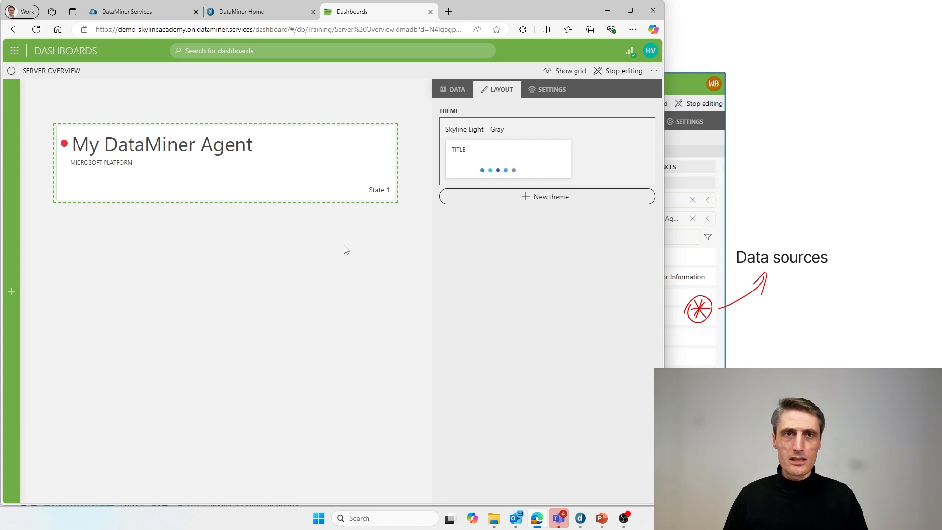
Compare the data used in the whole dashboard with the data used in the State component
{"action": "left_click", "coordinate": [330, 177]}
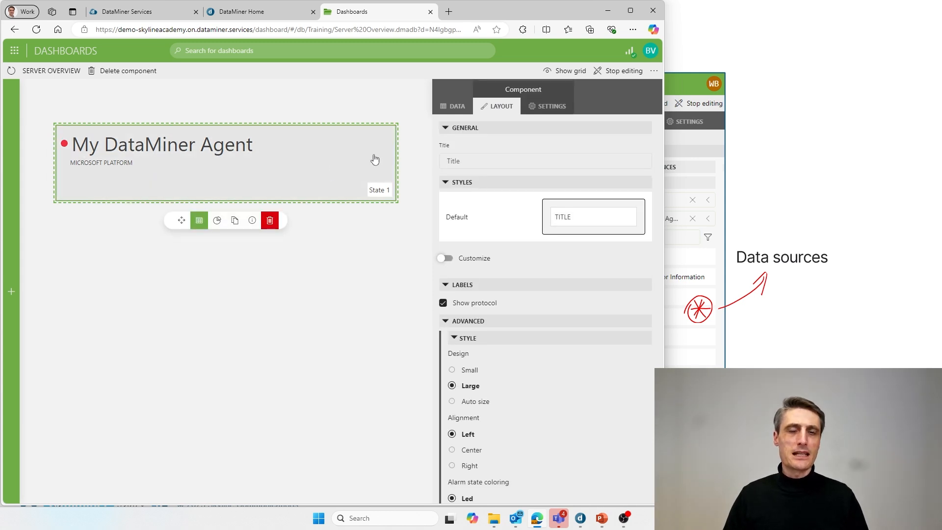
{"action": "left_click", "coordinate": [455, 106]}
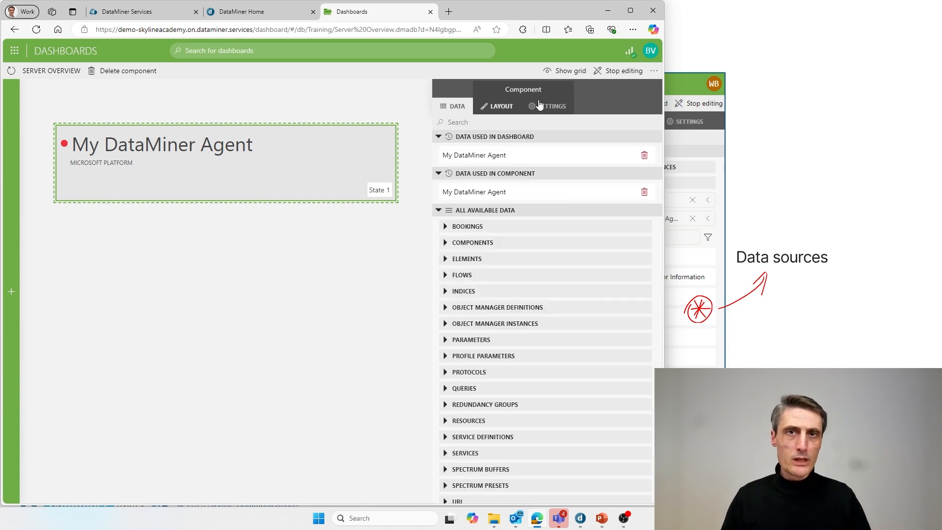
{"action": "left_click", "coordinate": [310, 313]}
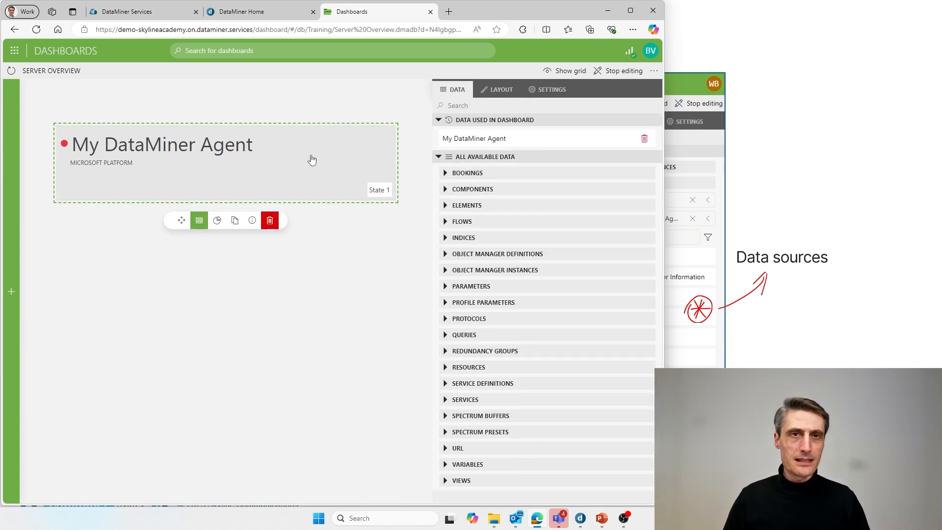
{"action": "left_click", "coordinate": [311, 160]}
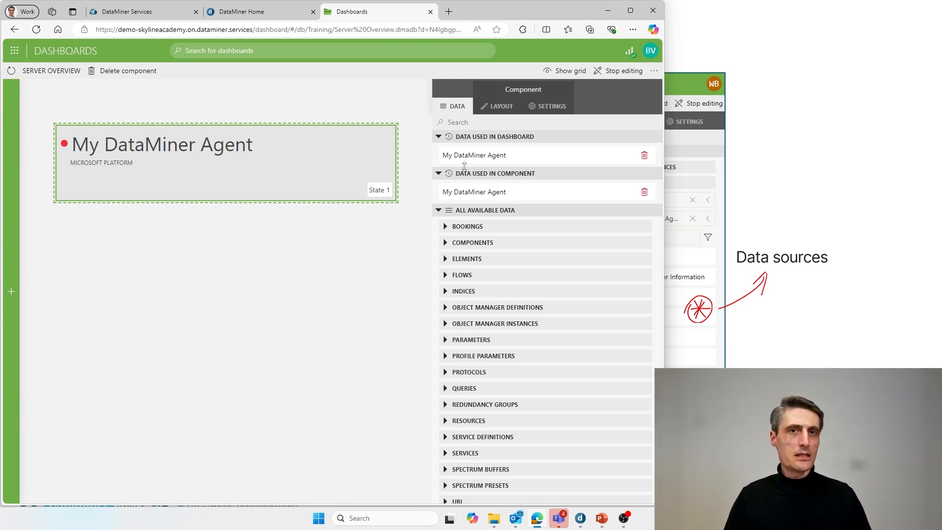
{"action": "mouse_move", "coordinate": [140, 186]}
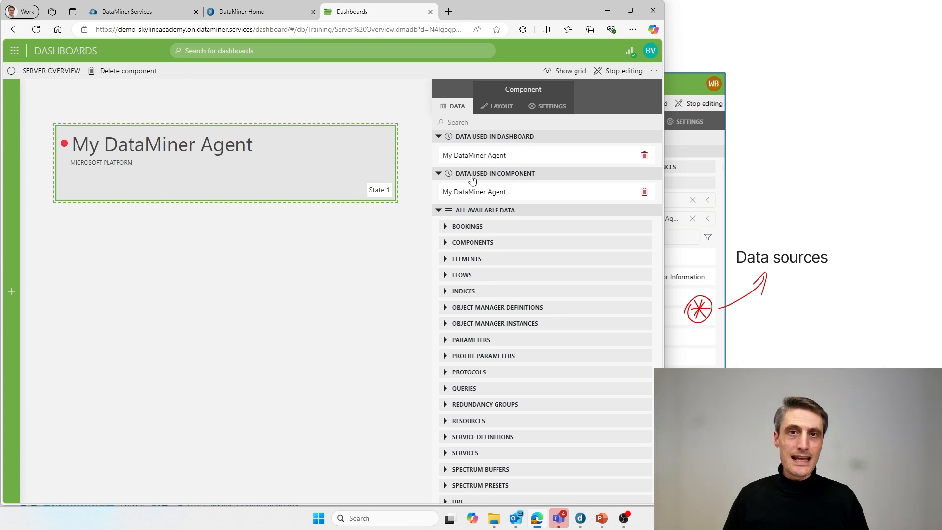
{"action": "mouse_move", "coordinate": [384, 141]}
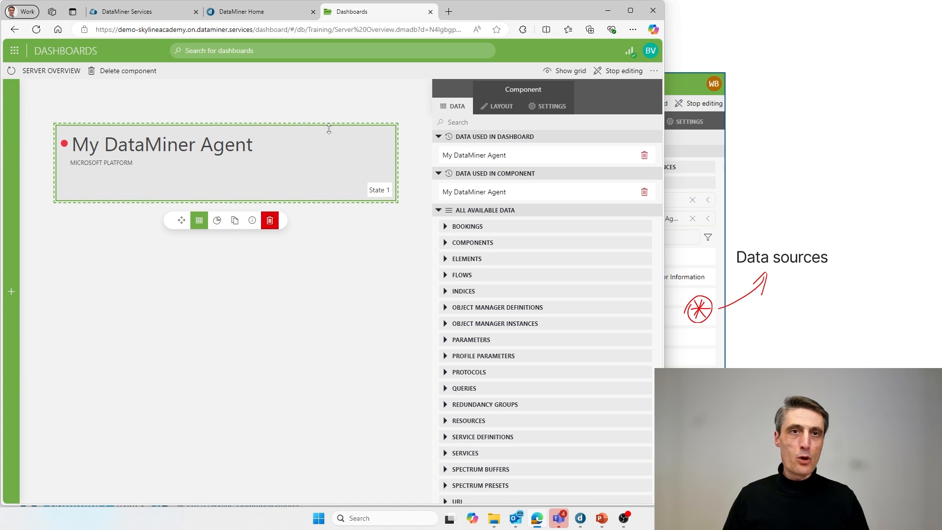
{"action": "left_click", "coordinate": [330, 260]}
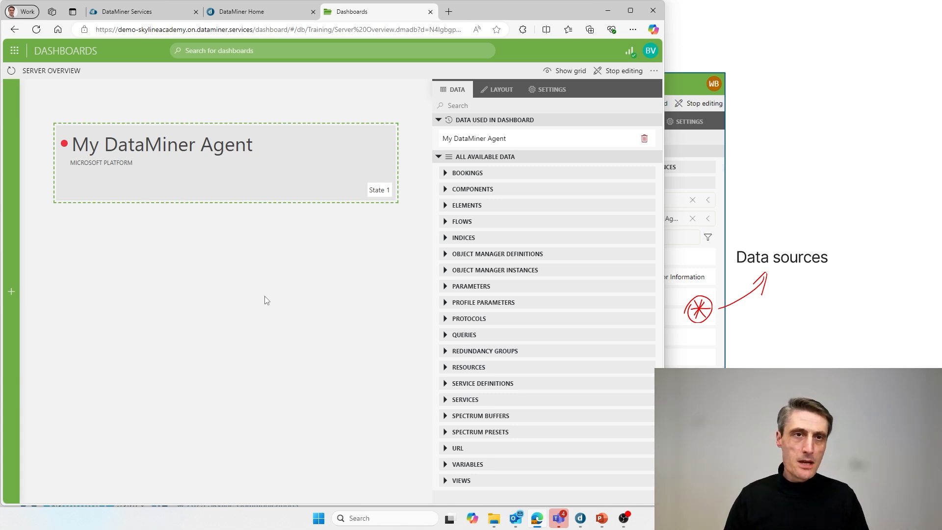
{"action": "mouse_move", "coordinate": [268, 192]}
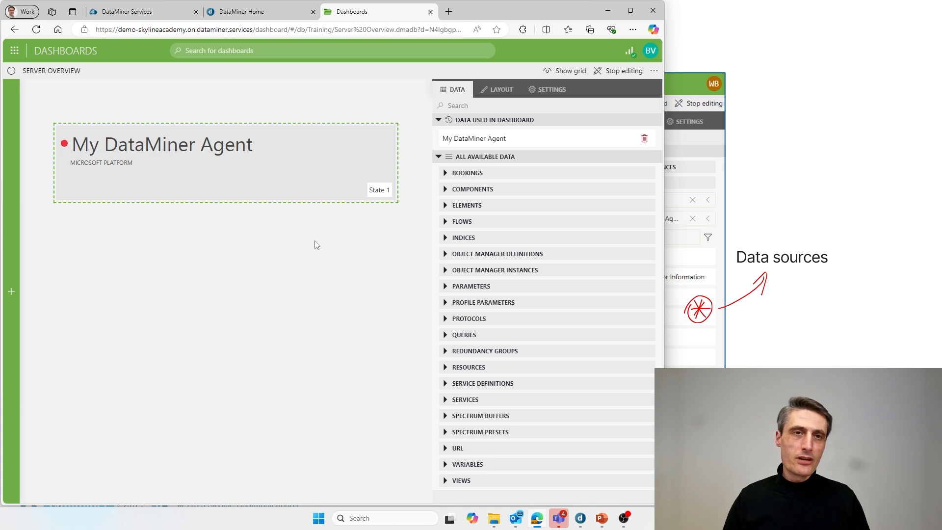
{"action": "mouse_move", "coordinate": [195, 176]}
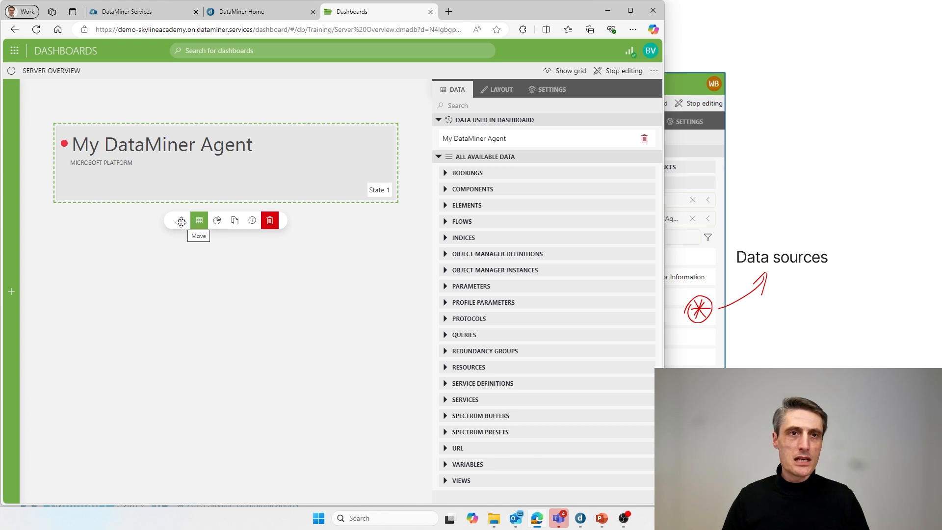
Move the State component slightly up and back down to a position a little lower on the canvas
{"action": "mouse_move", "coordinate": [181, 222]}
{"action": "left_mouse_down"}
{"action": "mouse_move", "coordinate": [185, 231]}
{"action": "mouse_move", "coordinate": [168, 219]}
{"action": "mouse_move", "coordinate": [184, 211]}
{"action": "left_mouse_up"}
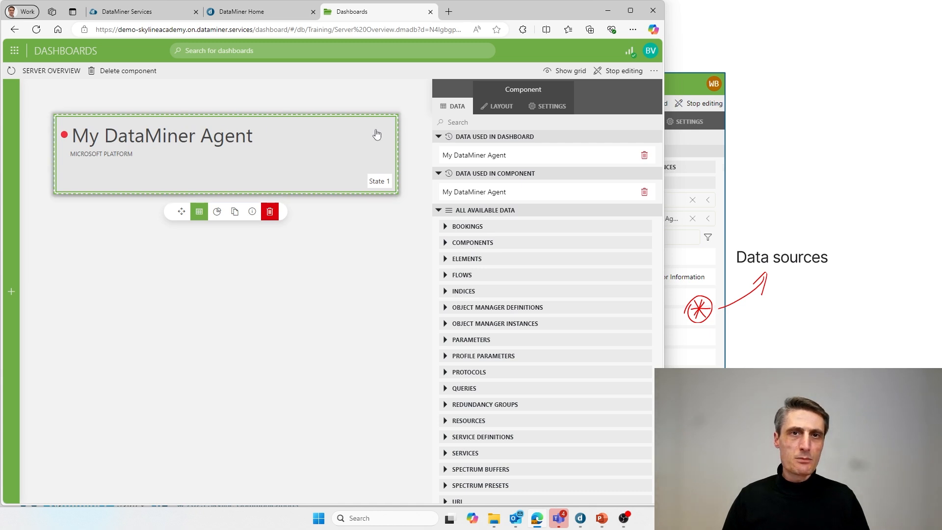
{"action": "mouse_move", "coordinate": [377, 134]}
{"action": "left_mouse_down"}
{"action": "mouse_move", "coordinate": [362, 141]}
{"action": "mouse_move", "coordinate": [383, 123]}
{"action": "mouse_move", "coordinate": [385, 147]}
{"action": "mouse_move", "coordinate": [378, 126]}
{"action": "left_mouse_up"}
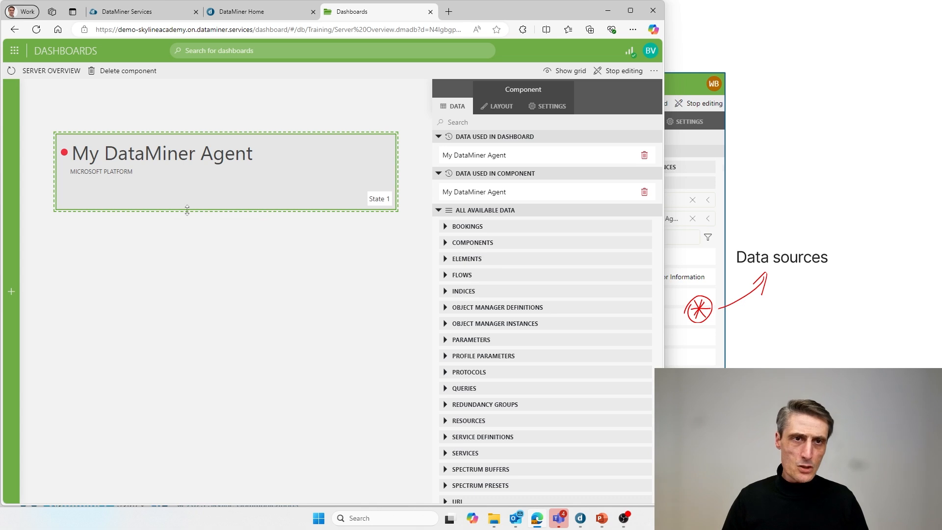
Show the data assigned to the State component and remove My DataMiner Agent from it
{"action": "mouse_move", "coordinate": [183, 225]}
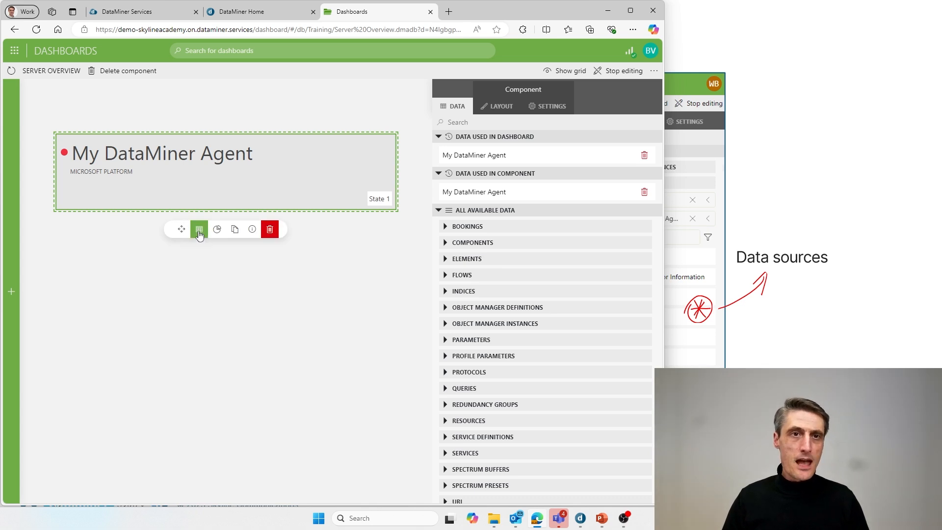
{"action": "left_click", "coordinate": [199, 234]}
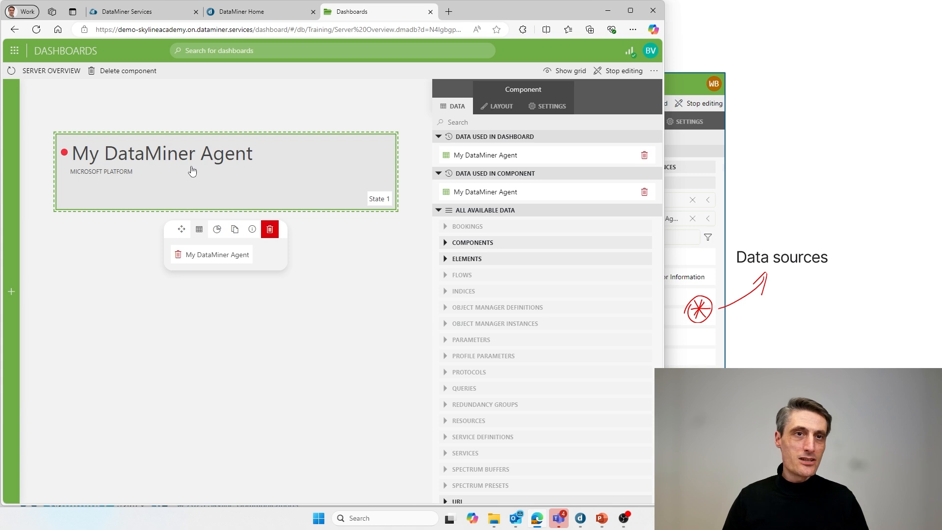
{"action": "left_click", "coordinate": [178, 254]}
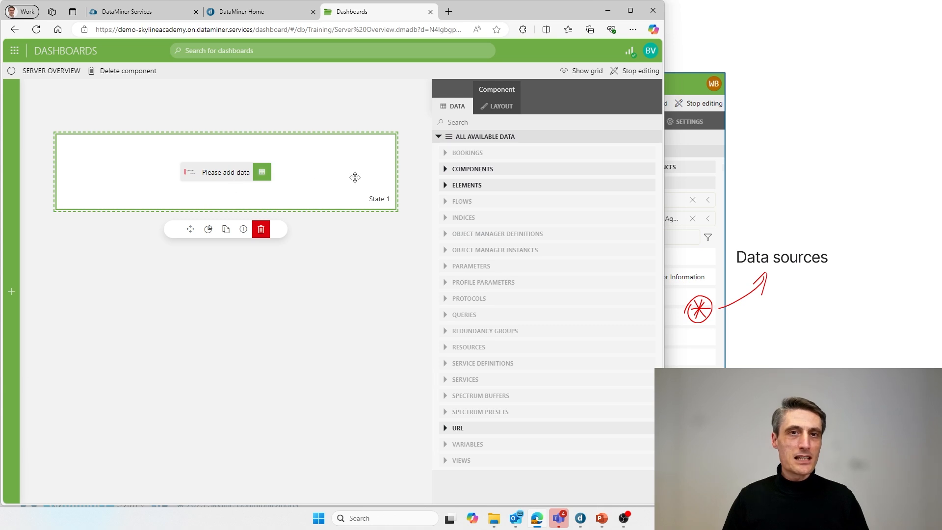
Filter the available elements by "my d" and assign My DataMiner Agent to the empty State component
{"action": "left_click", "coordinate": [443, 188]}
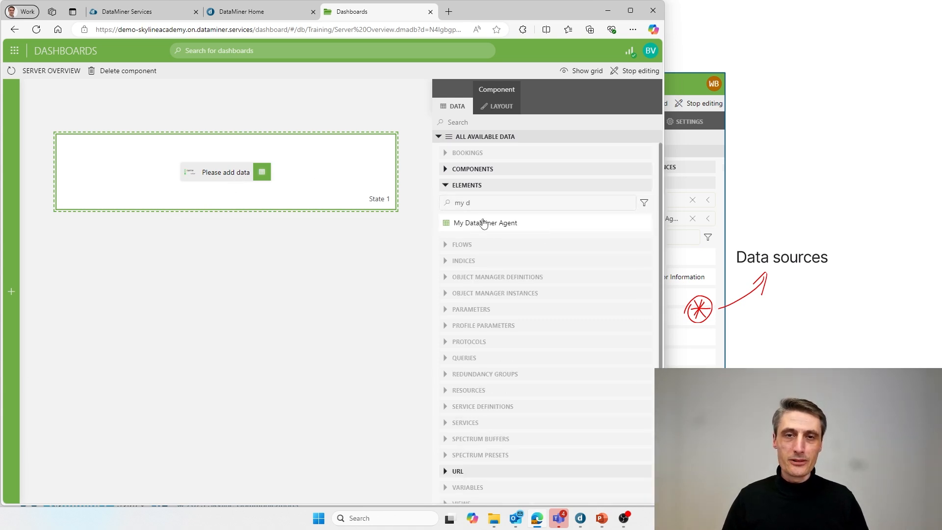
{"action": "left_click_drag", "start_coordinate": [481, 227], "coordinate": [221, 182]}
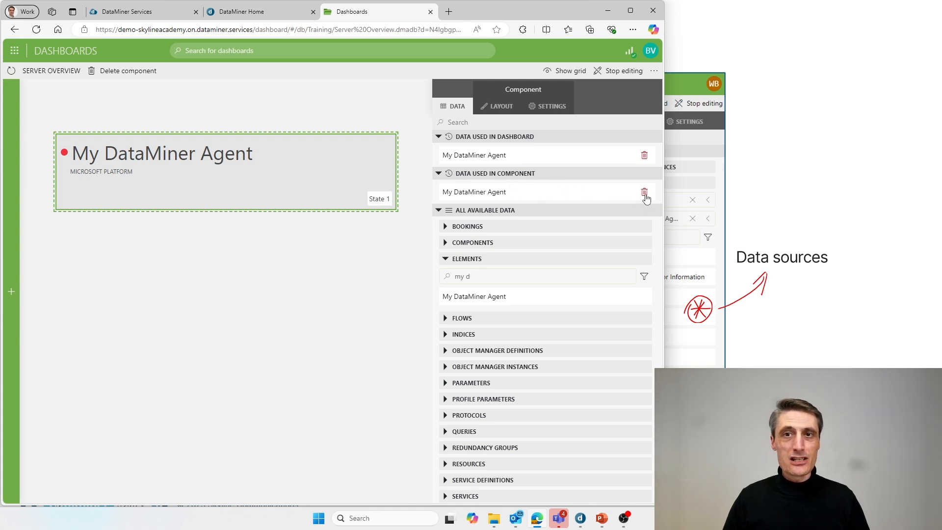
Try the State timeline and Visual overview visualizations on the component, and return it to State
{"action": "mouse_move", "coordinate": [260, 204]}
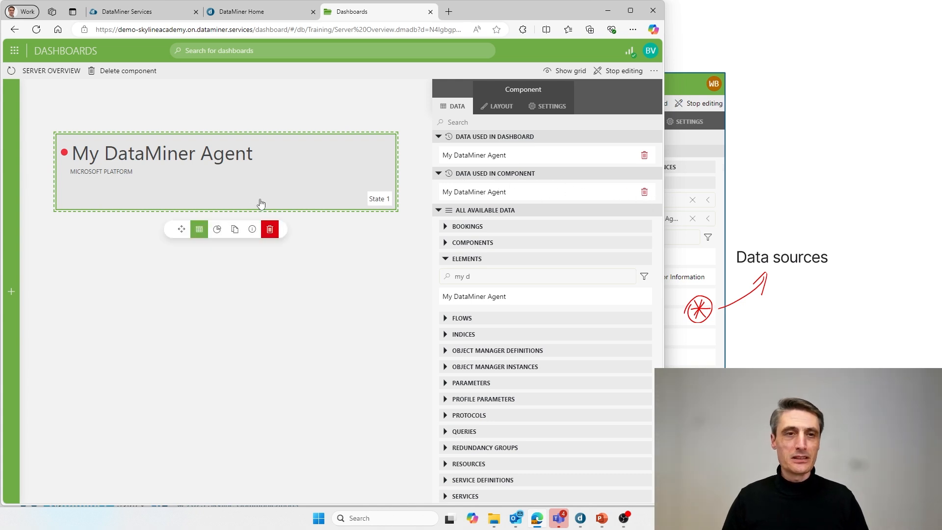
{"action": "left_click", "coordinate": [219, 229]}
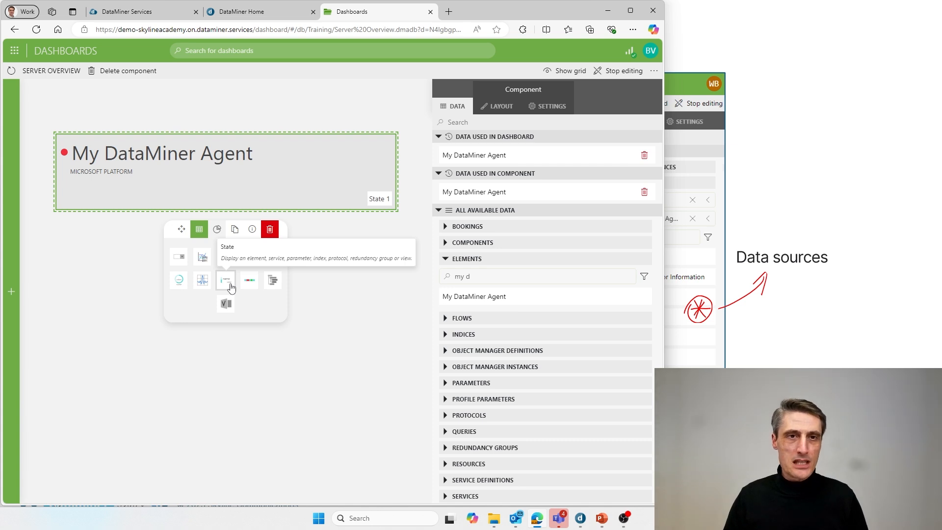
{"action": "left_click", "coordinate": [248, 286]}
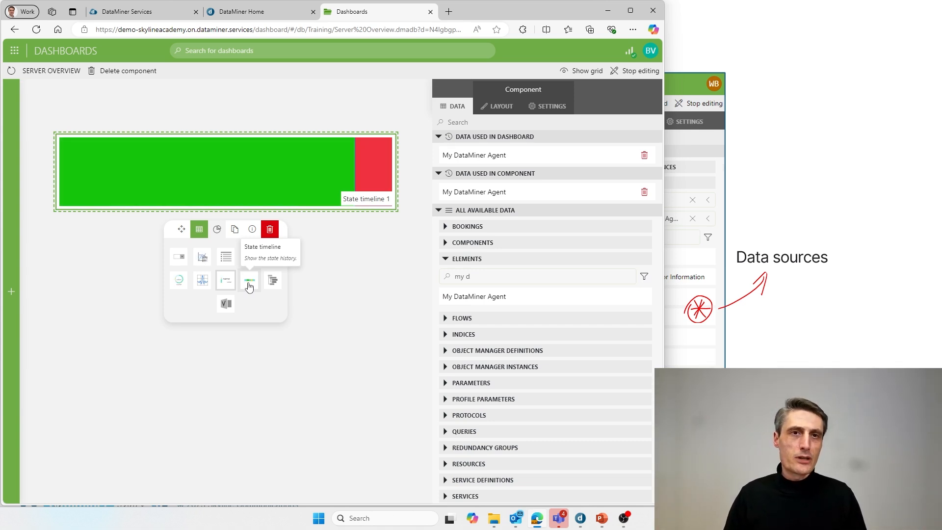
{"action": "left_click", "coordinate": [229, 306]}
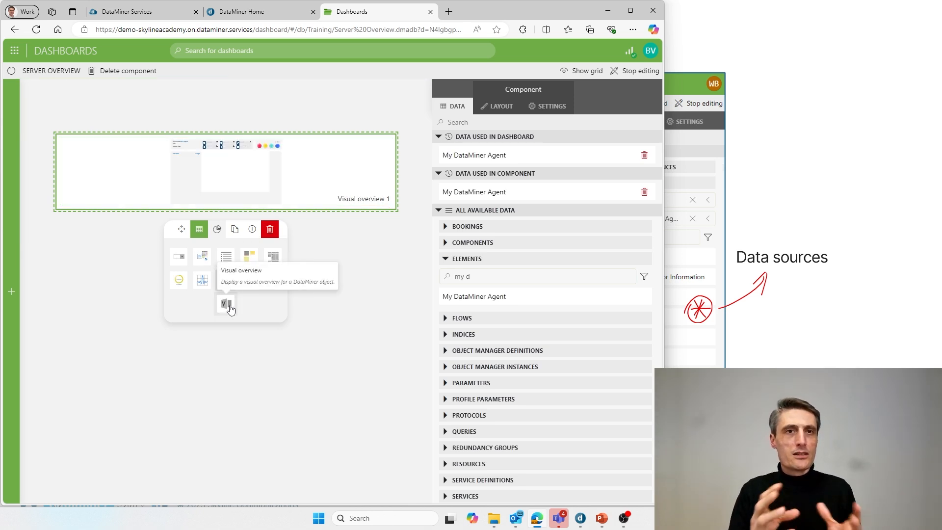
{"action": "left_click", "coordinate": [226, 281]}
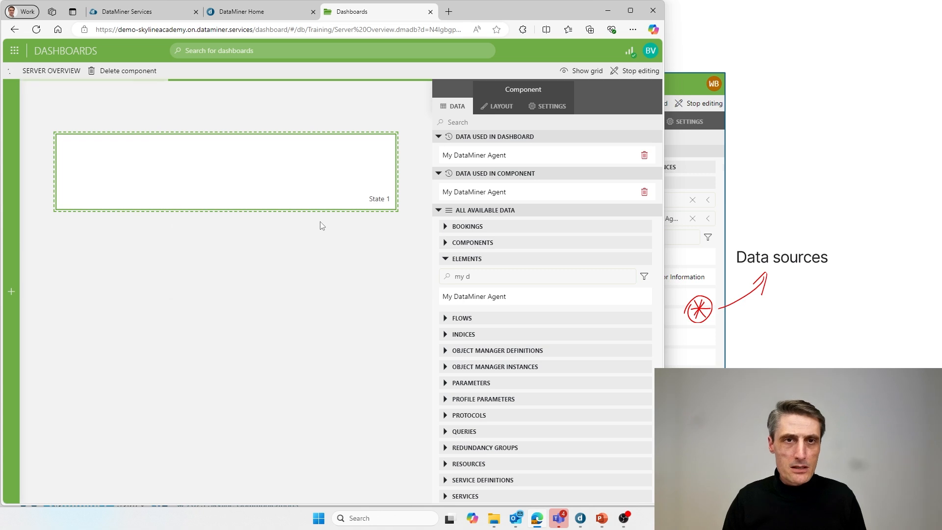
Enlarge the component downward to preview it as a Visual overview, and restore it to a low State component
{"action": "left_click_drag", "start_coordinate": [321, 210], "coordinate": [328, 403]}
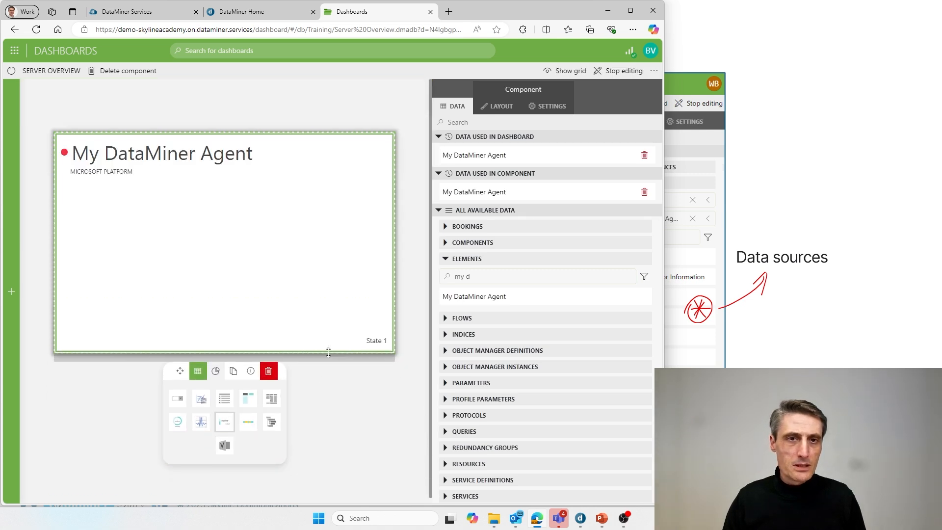
{"action": "left_click", "coordinate": [224, 456]}
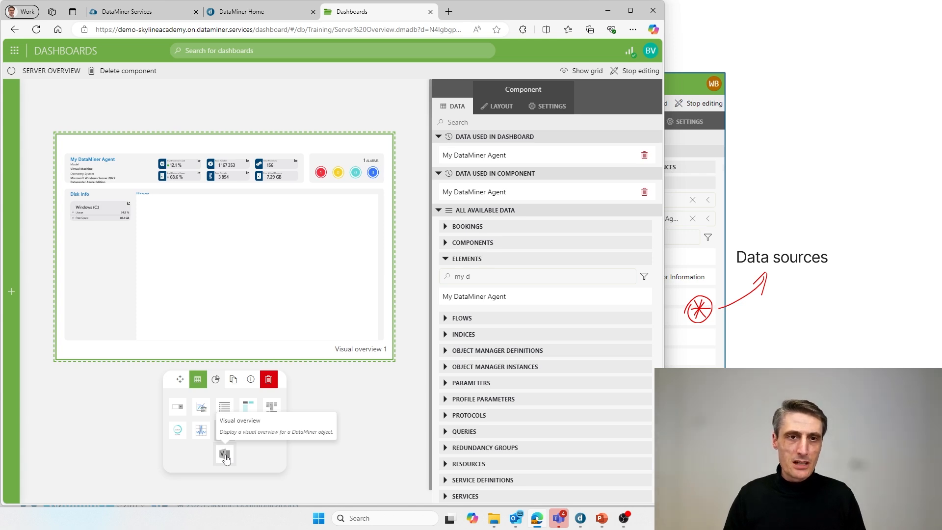
{"action": "left_click_drag", "start_coordinate": [346, 361], "coordinate": [345, 193]}
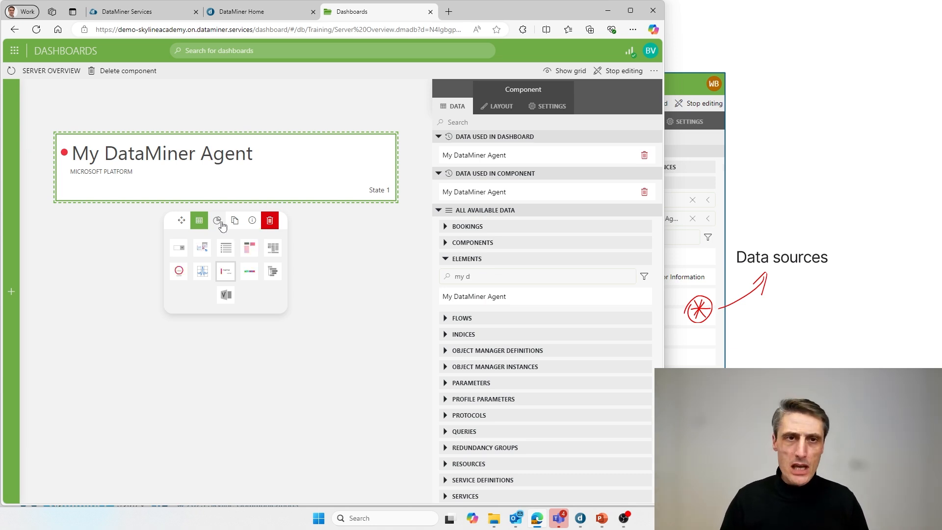
Consult the State component's documentation page on supported data and options, and return to the dashboard
{"action": "left_click", "coordinate": [255, 358]}
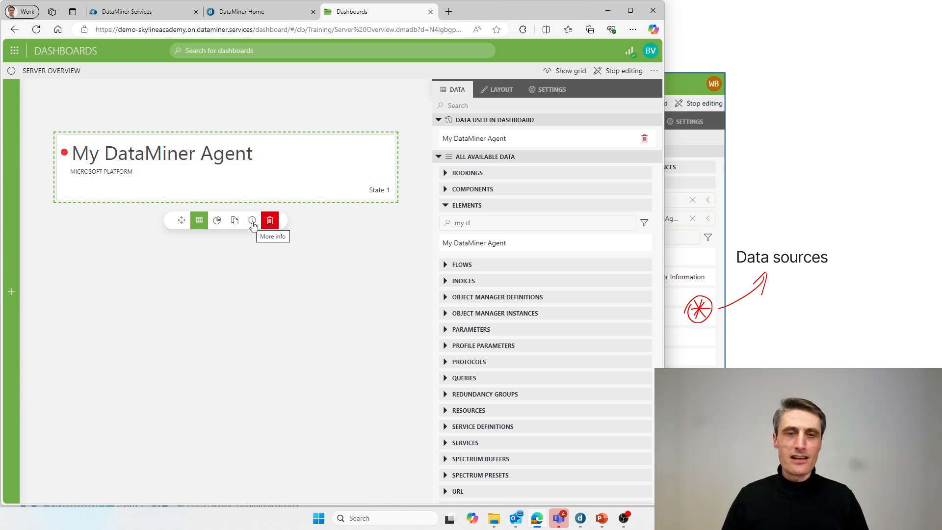
{"action": "left_click", "coordinate": [253, 224]}
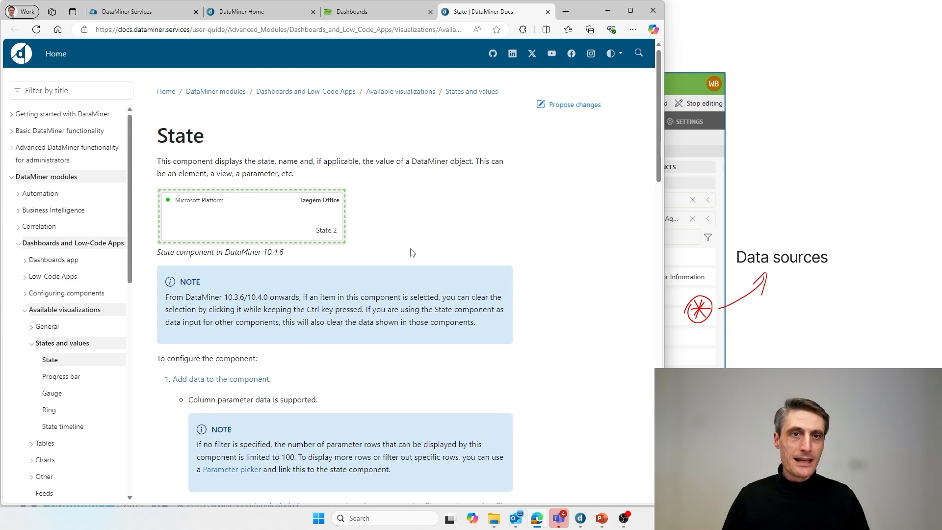
{"action": "scroll", "coordinate": [415, 253], "scroll_direction": "down", "scroll_amount": 5}
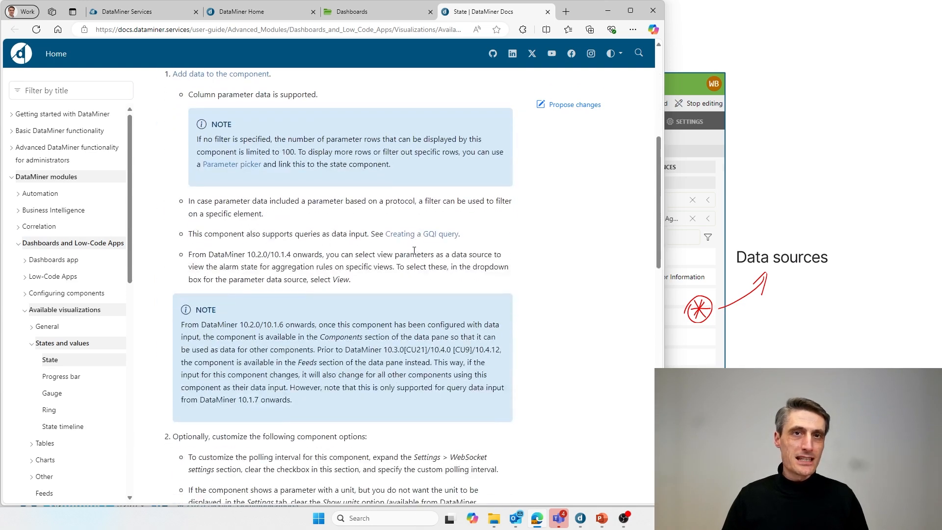
{"action": "left_click", "coordinate": [366, 12]}
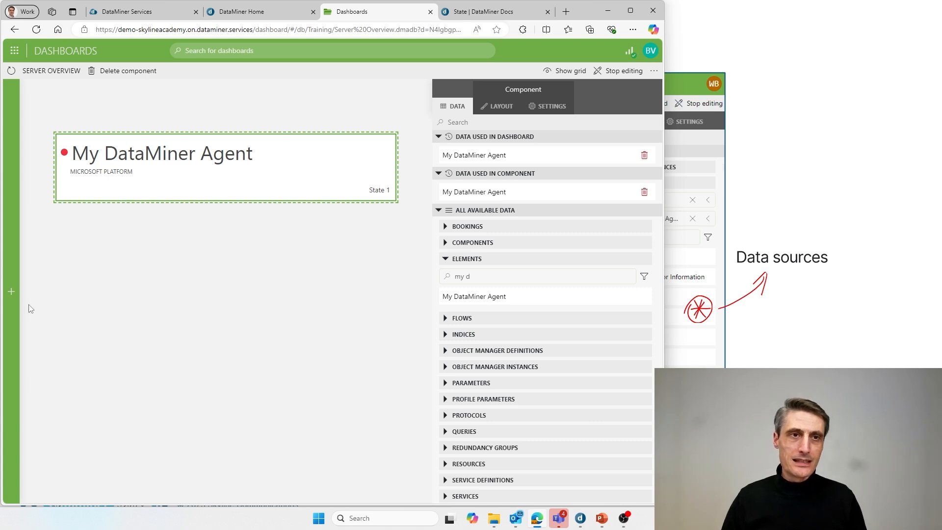
Delete the State component from the dashboard
{"action": "mouse_move", "coordinate": [21, 311]}
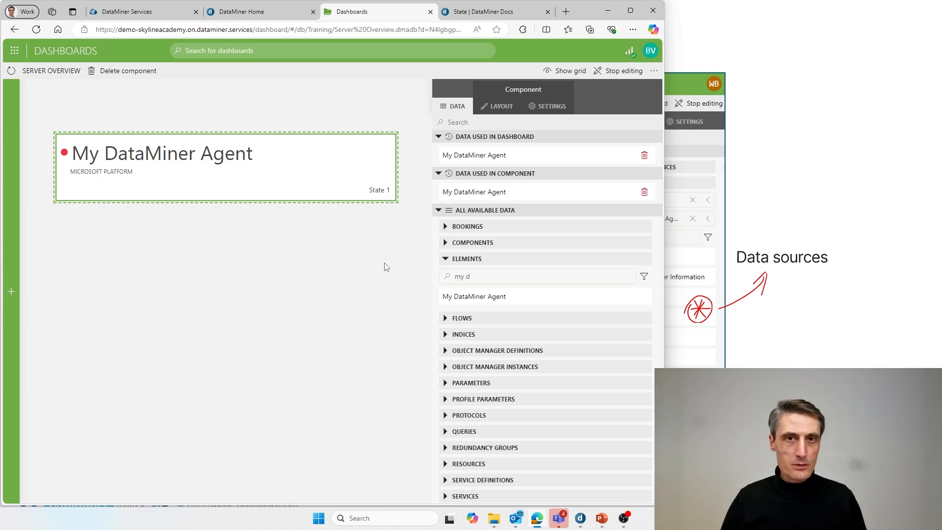
{"action": "mouse_move", "coordinate": [319, 185]}
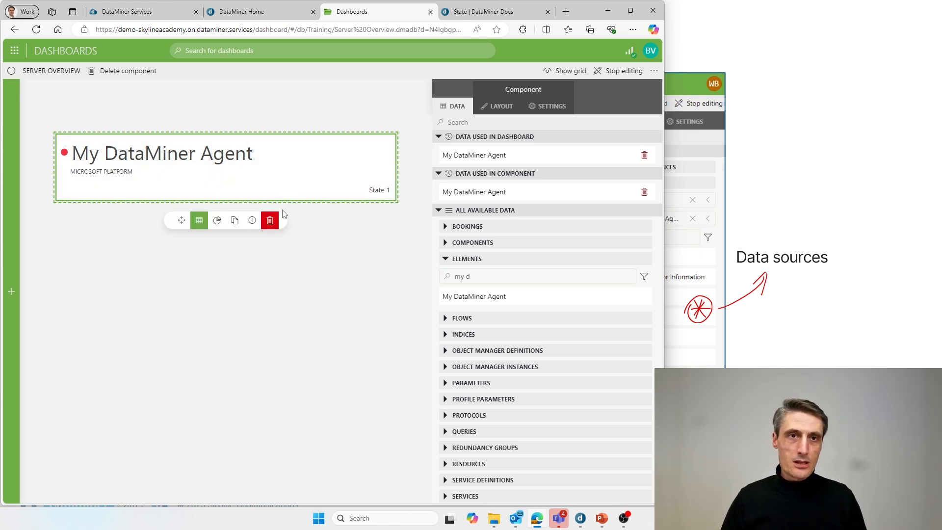
{"action": "left_click", "coordinate": [270, 221]}
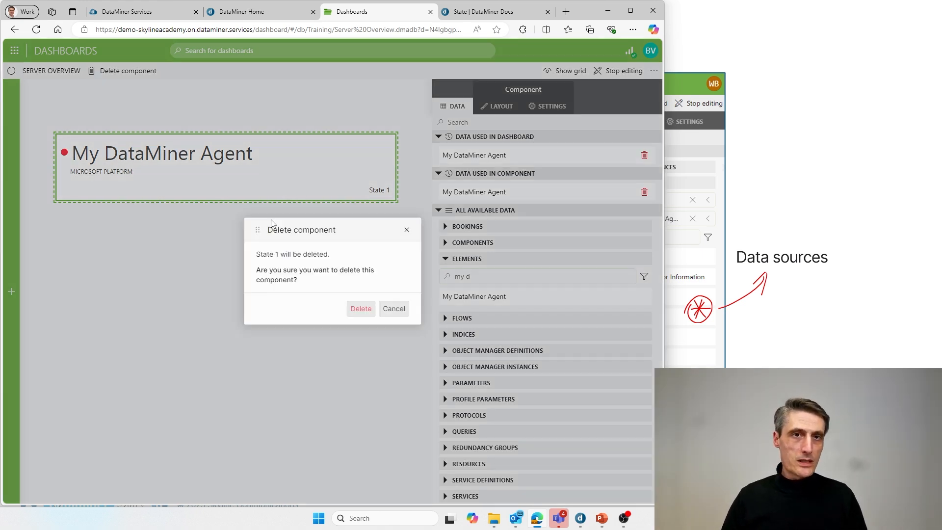
{"action": "left_click", "coordinate": [359, 311]}
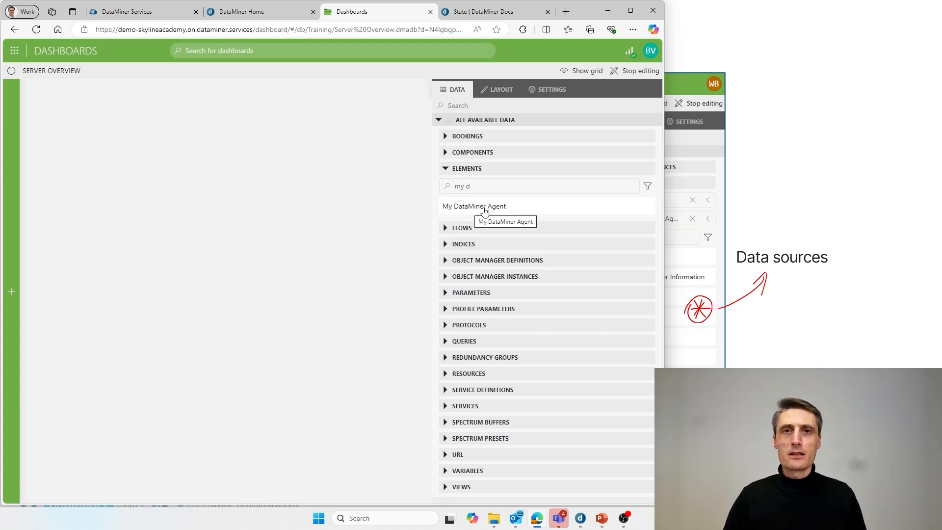
Create a component from the My DataMiner Agent element on the empty canvas and widen it to about double its width
{"action": "left_click_drag", "start_coordinate": [485, 211], "coordinate": [137, 170]}
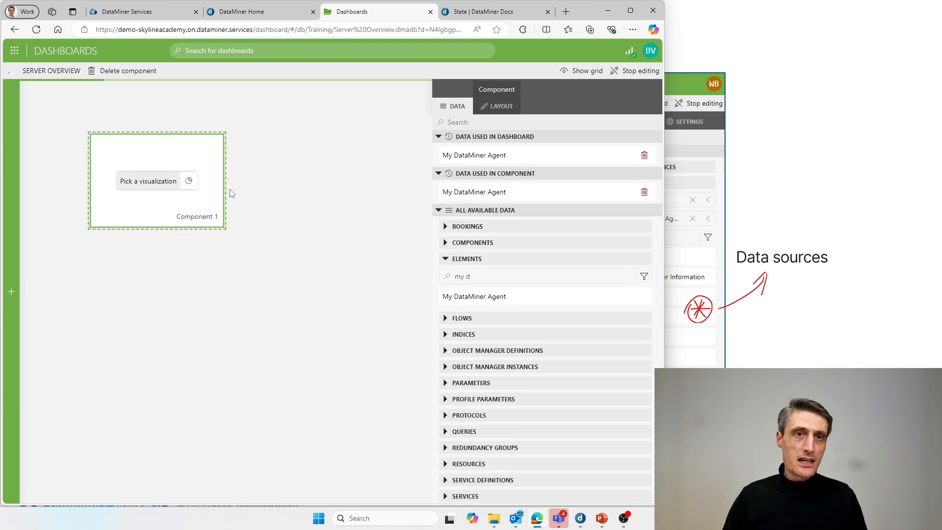
{"action": "left_click_drag", "start_coordinate": [230, 189], "coordinate": [343, 200]}
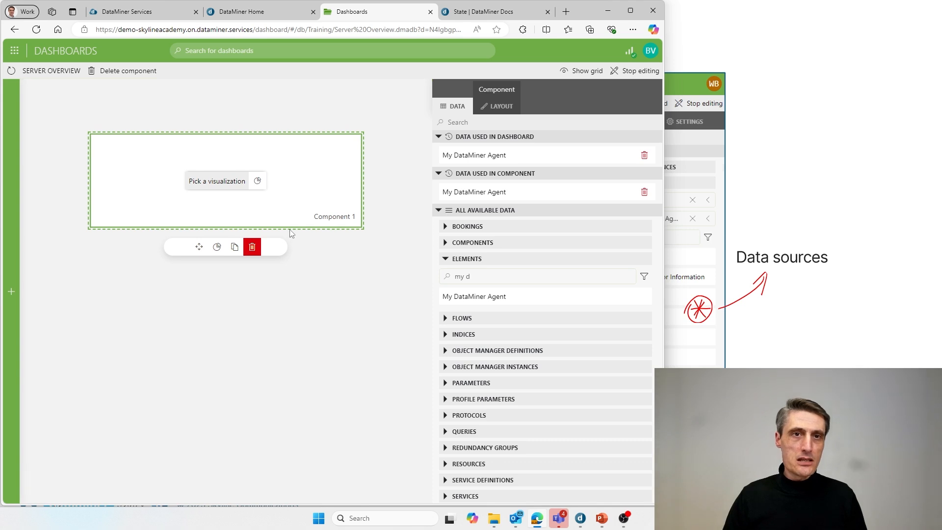
Visualize the new component as State, trying State timeline in between
{"action": "left_click", "coordinate": [218, 248]}
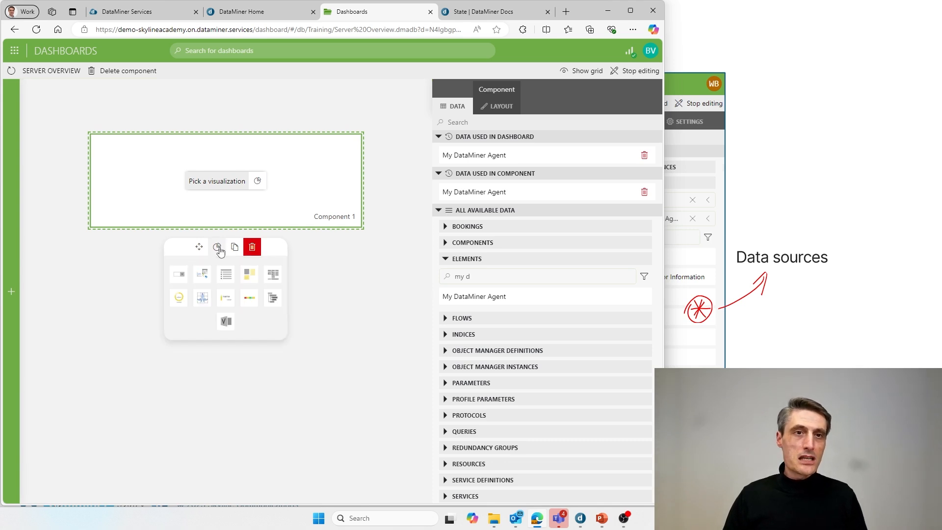
{"action": "left_click", "coordinate": [225, 299]}
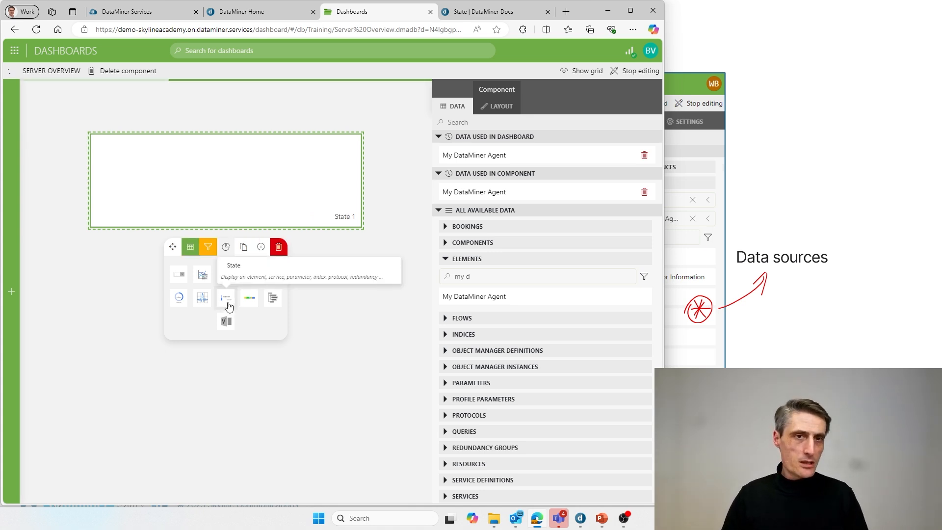
{"action": "left_click", "coordinate": [249, 300]}
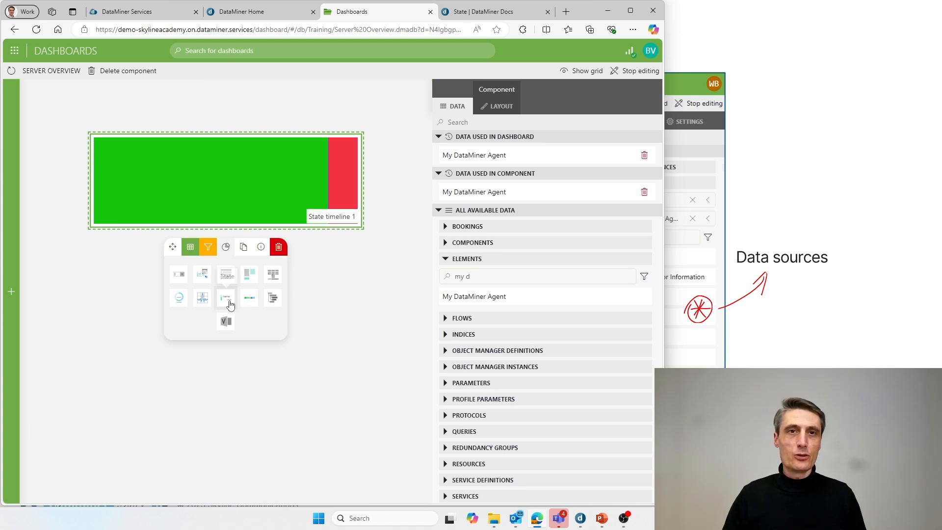
{"action": "left_click", "coordinate": [226, 301]}
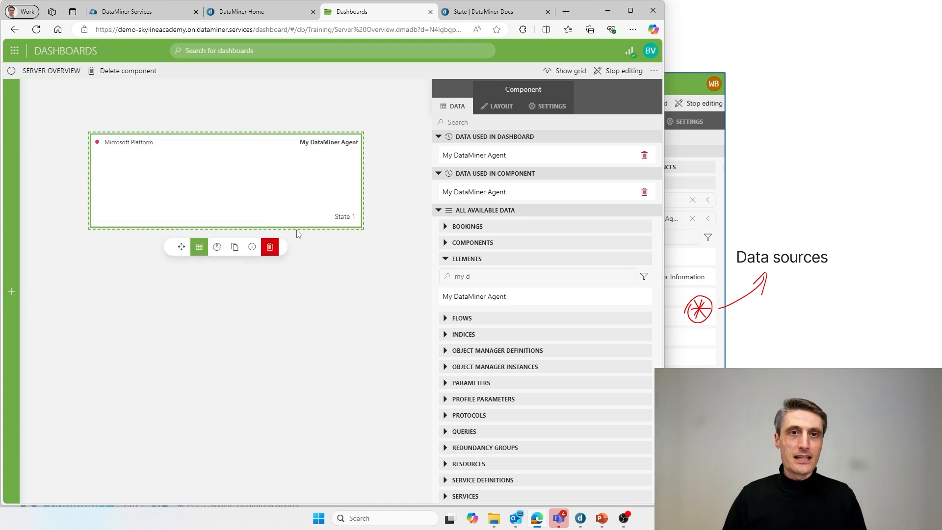
Reduce the State component's height slightly and set its design to Large
{"action": "mouse_move", "coordinate": [296, 227]}
{"action": "left_mouse_down"}
{"action": "mouse_move", "coordinate": [296, 200]}
{"action": "mouse_move", "coordinate": [296, 210]}
{"action": "left_mouse_up"}
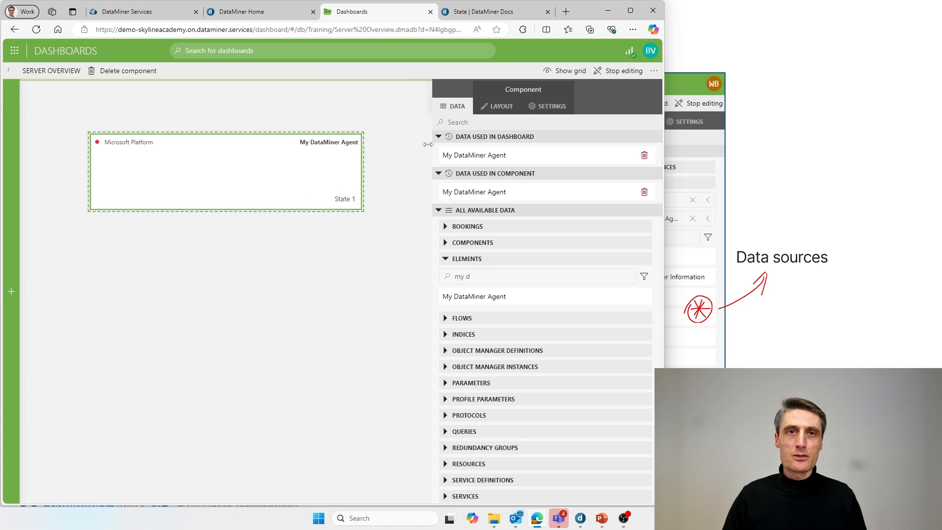
{"action": "left_click", "coordinate": [498, 107]}
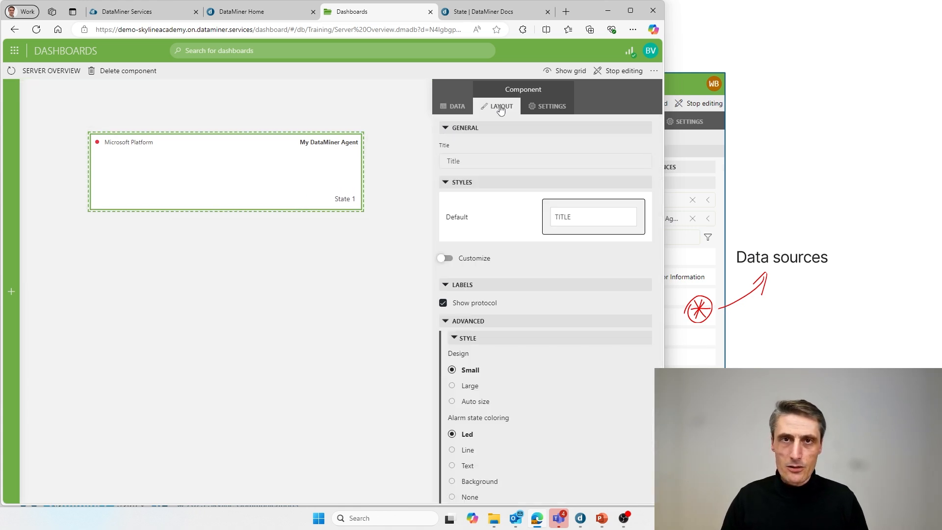
{"action": "left_click", "coordinate": [452, 386]}
{"action": "left_click", "coordinate": [243, 319]}
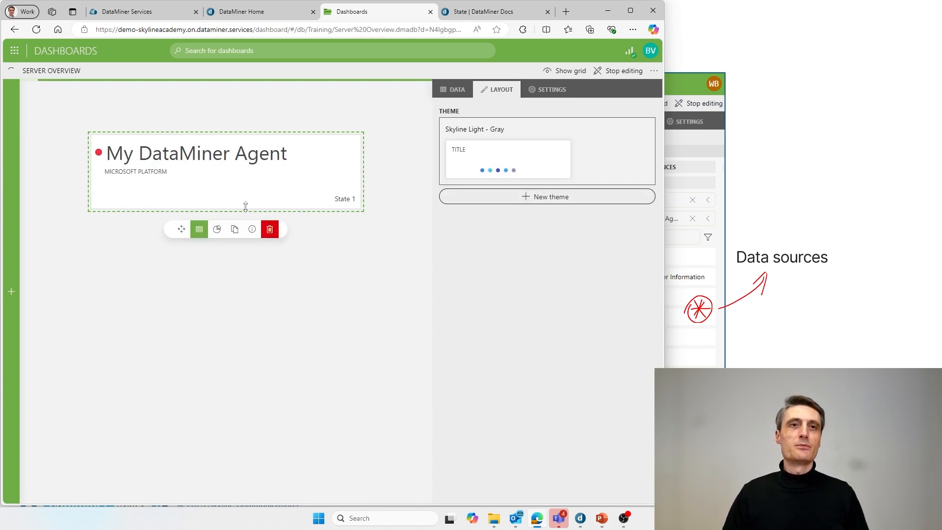
Lower the State component's height a little more and widen it slightly on both sides
{"action": "left_click_drag", "start_coordinate": [247, 207], "coordinate": [249, 197]}
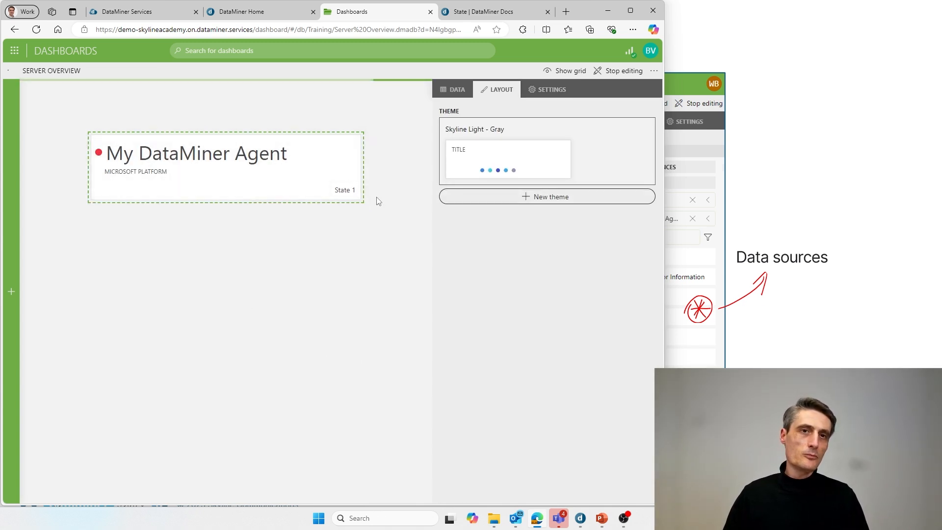
{"action": "left_click_drag", "start_coordinate": [363, 156], "coordinate": [398, 156]}
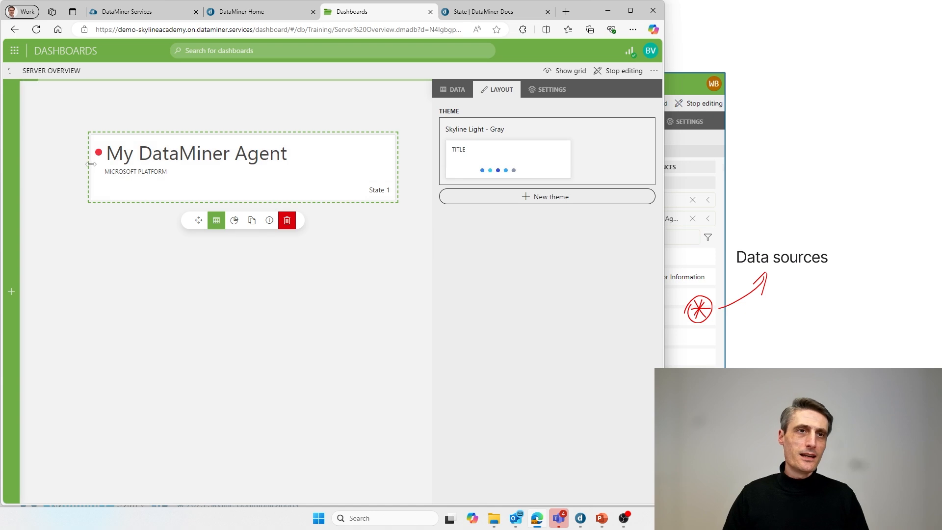
{"action": "left_click_drag", "start_coordinate": [89, 165], "coordinate": [56, 165]}
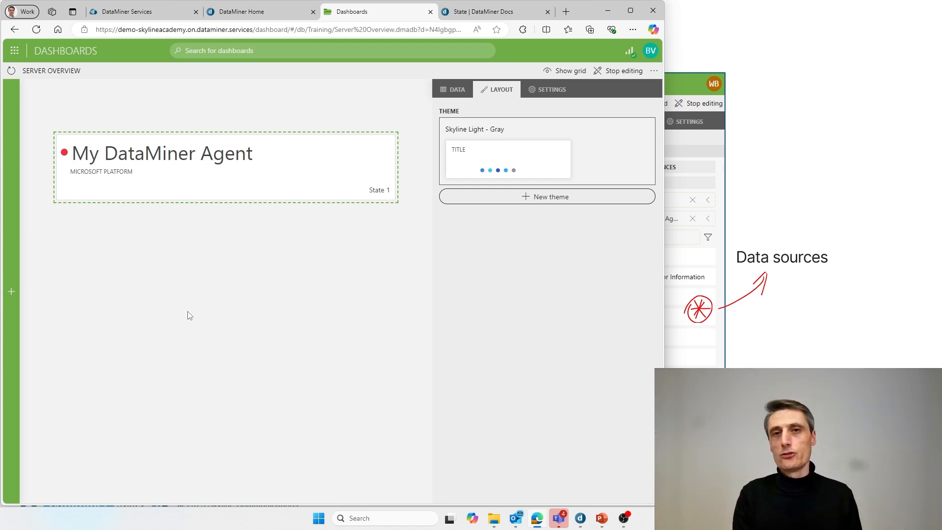
{"action": "left_click", "coordinate": [446, 91]}
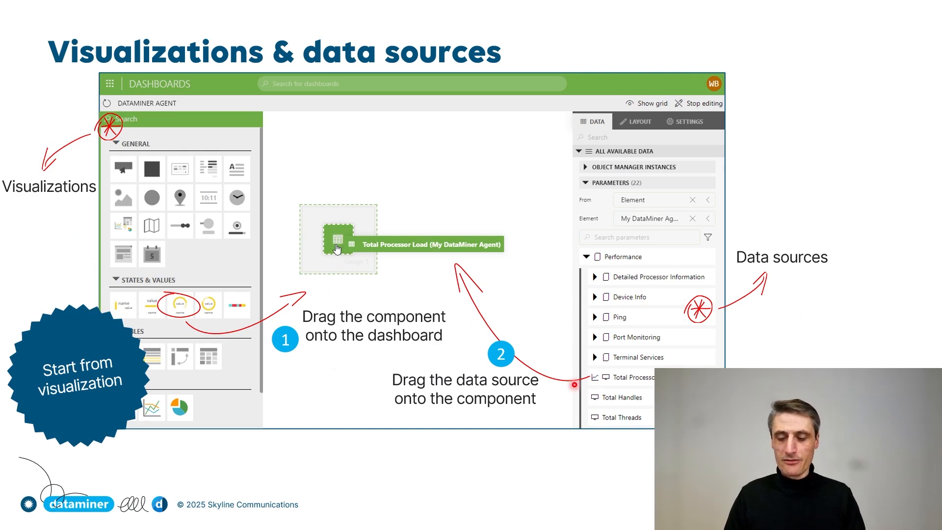
{"action": "key", "text": "Right"}
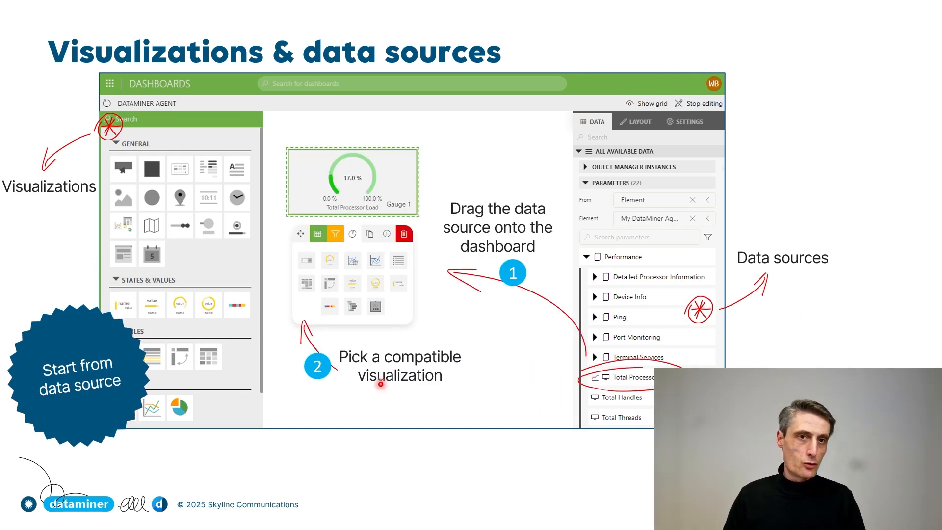
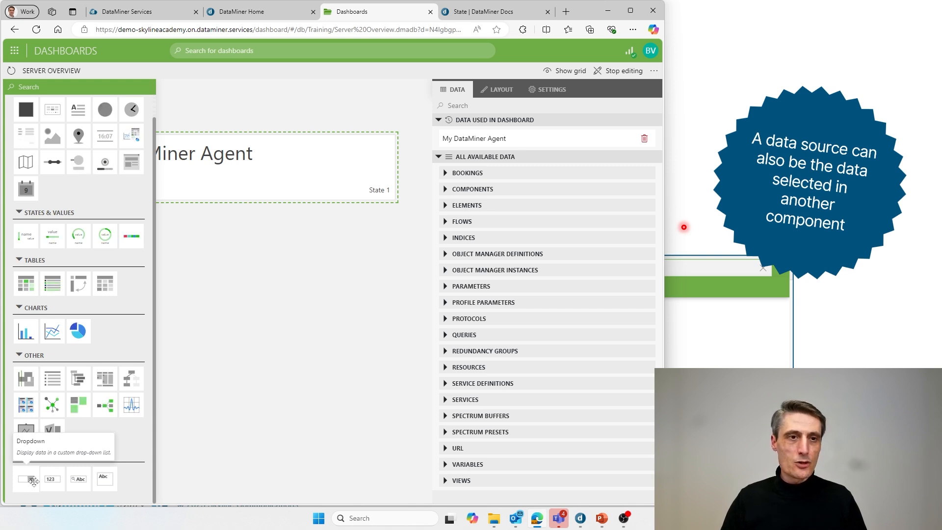
Add a Dropdown component directly above the State component's right end and widen it leftward to about half the State component's width
{"action": "left_click_drag", "start_coordinate": [25, 480], "coordinate": [364, 121]}
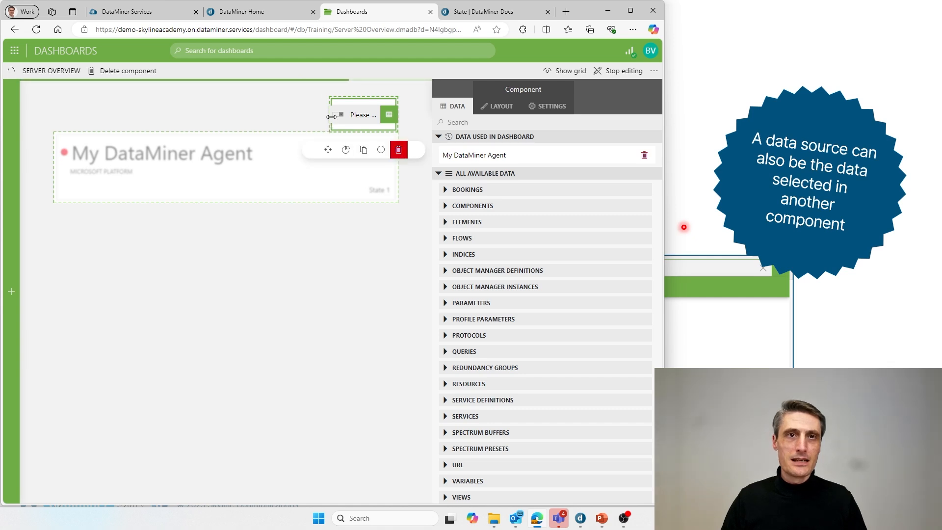
{"action": "left_click_drag", "start_coordinate": [329, 115], "coordinate": [211, 115]}
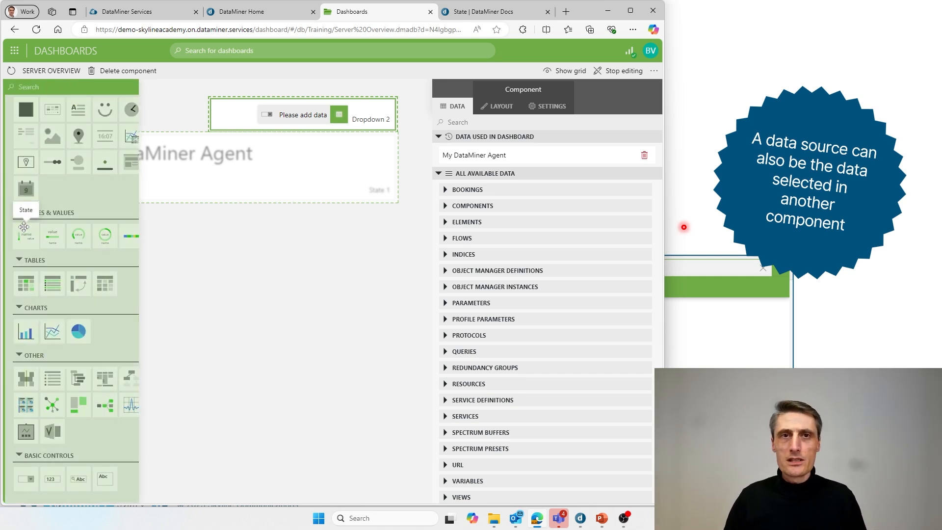
Leave edit mode to preview the Server Overview dashboard with the empty Dropdown, and resume editing
{"action": "left_click", "coordinate": [294, 268]}
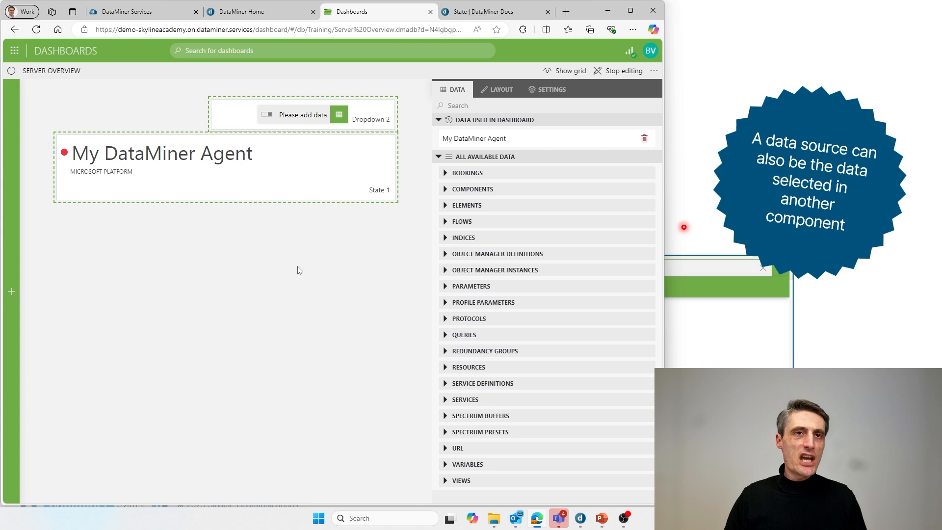
{"action": "left_click", "coordinate": [618, 71]}
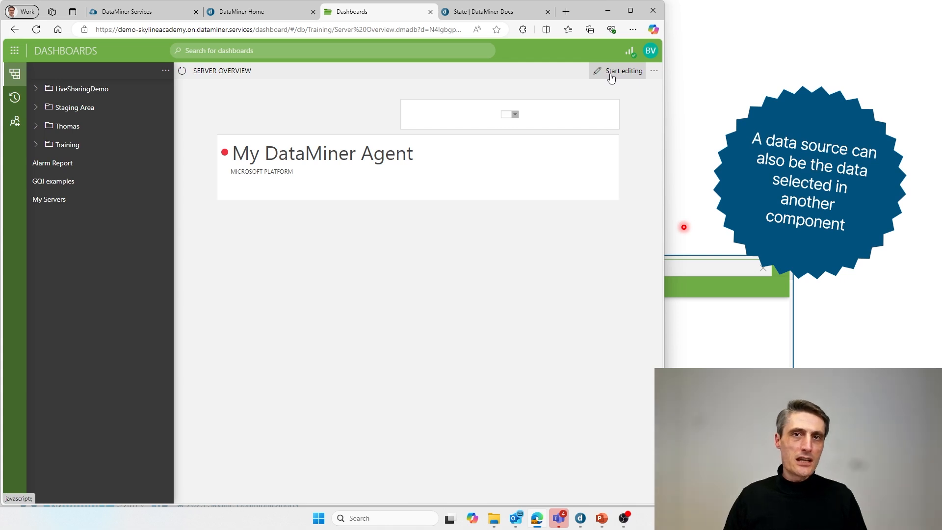
{"action": "left_click", "coordinate": [618, 71]}
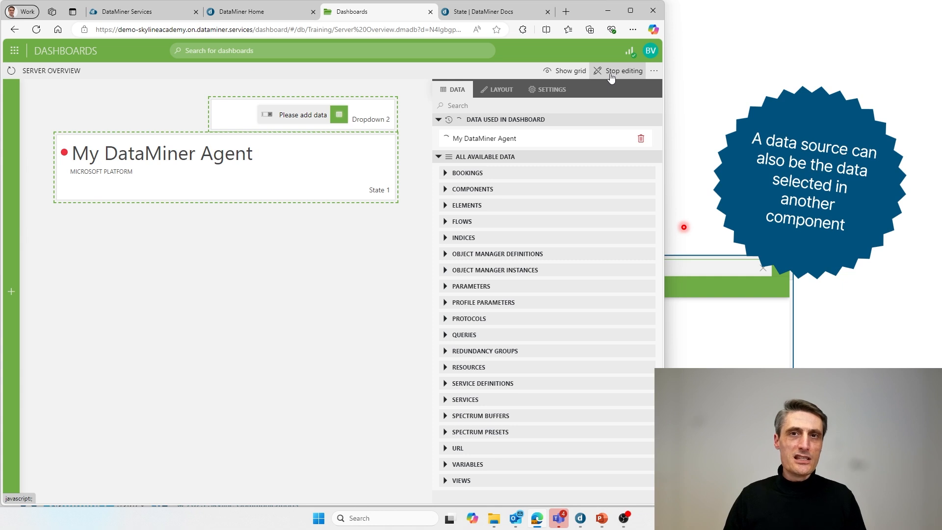
{"action": "left_click", "coordinate": [619, 70]}
{"action": "left_click", "coordinate": [611, 75]}
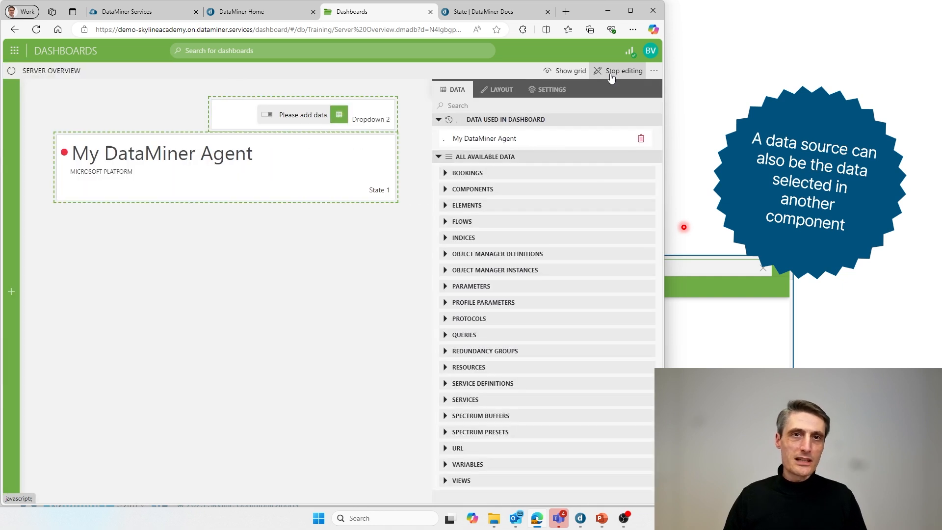
{"action": "left_click", "coordinate": [621, 72]}
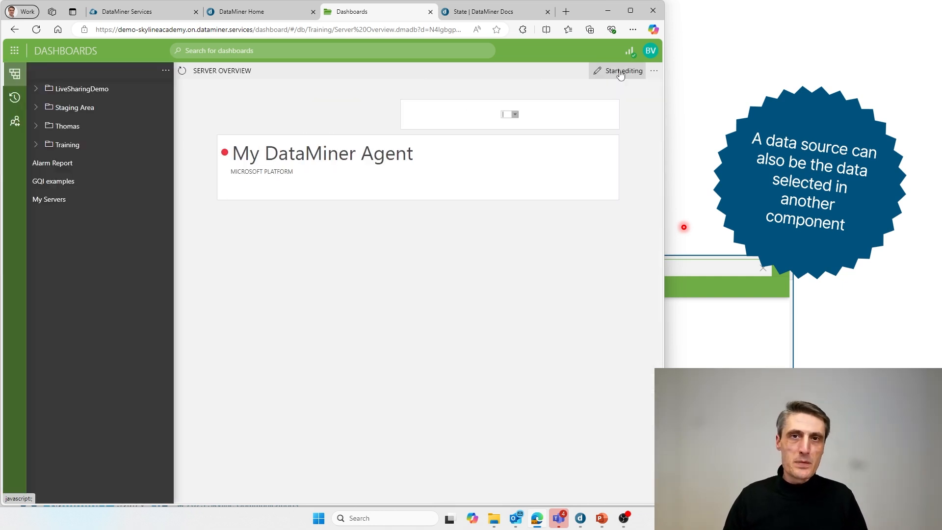
{"action": "left_click", "coordinate": [621, 73]}
{"action": "left_click", "coordinate": [621, 72]}
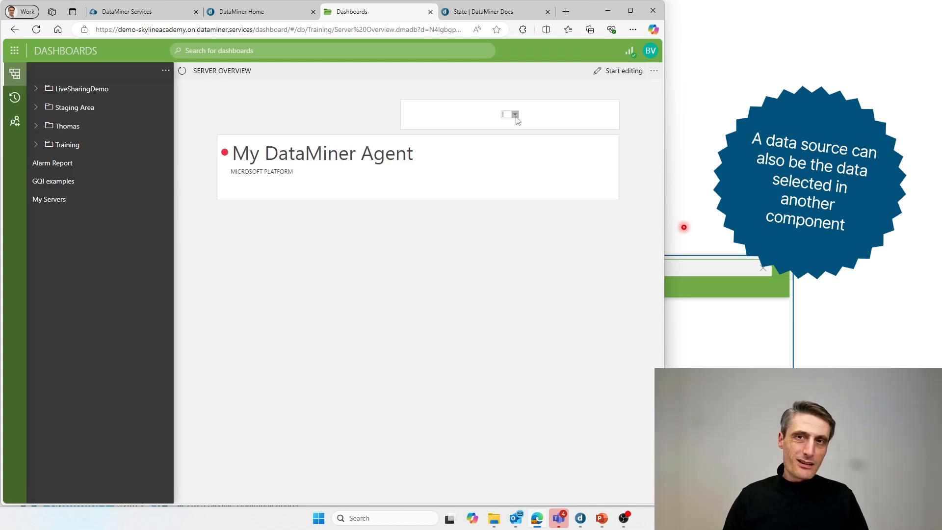
{"action": "left_click", "coordinate": [619, 74]}
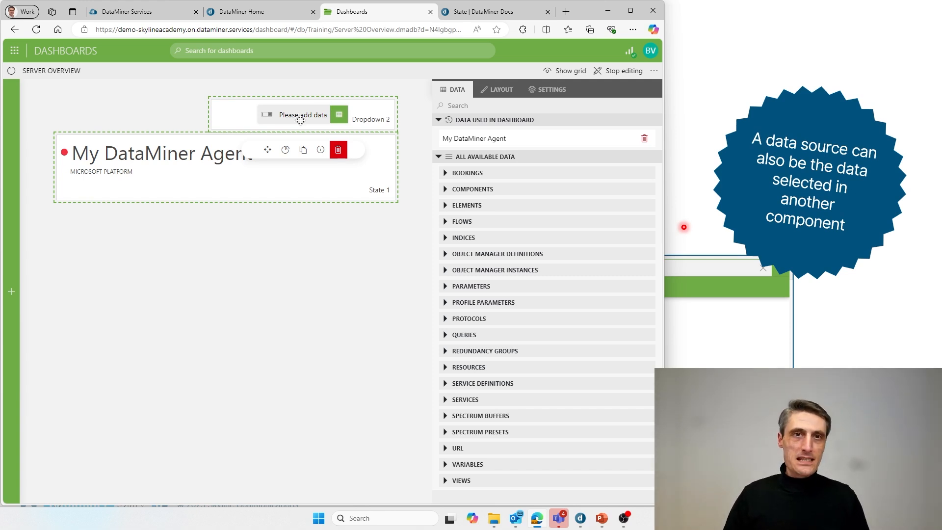
Assign the entire Elements data category to the Dropdown component as its data source
{"action": "left_click", "coordinate": [342, 120]}
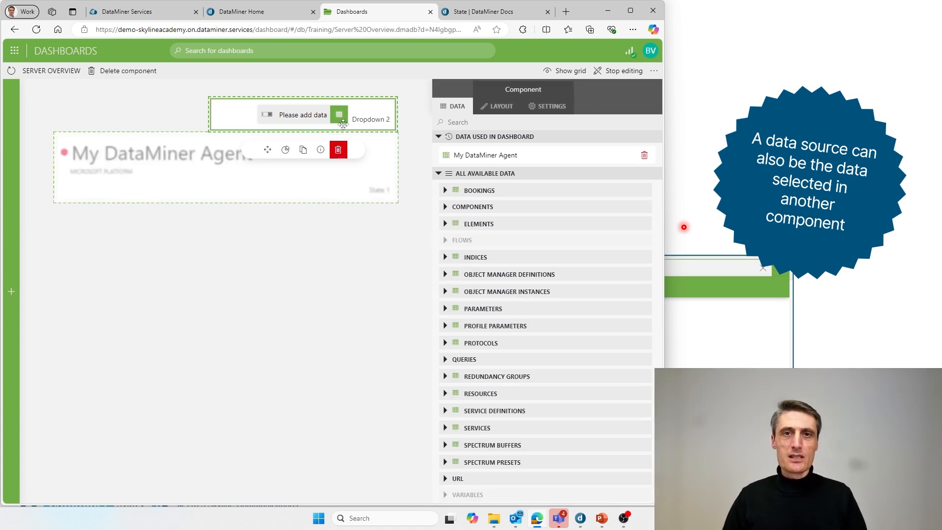
{"action": "scroll", "coordinate": [512, 256], "scroll_direction": "down", "scroll_amount": 1}
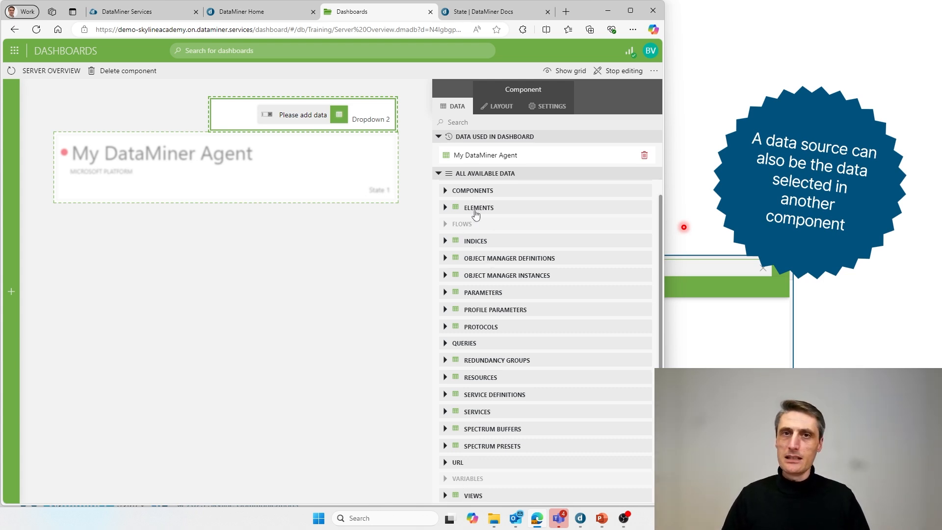
{"action": "scroll", "coordinate": [475, 215], "scroll_direction": "up", "scroll_amount": 1}
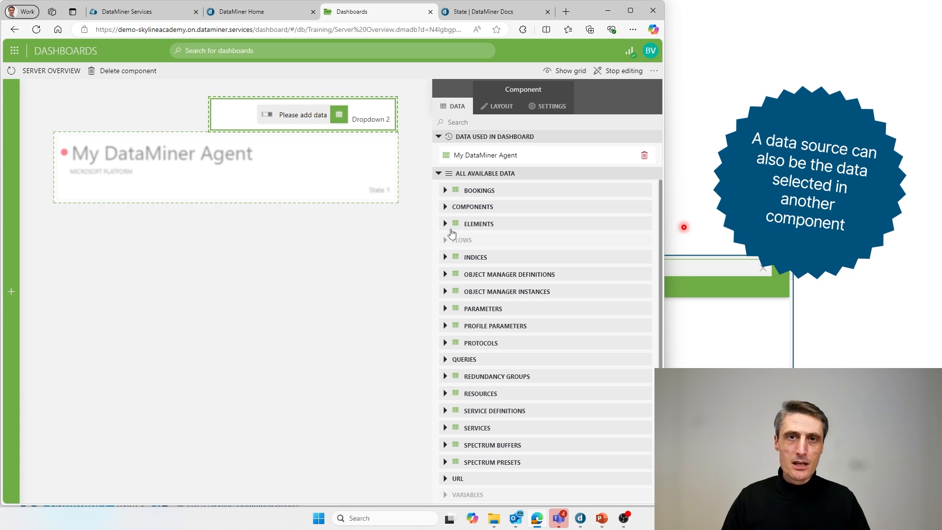
{"action": "left_click", "coordinate": [446, 224]}
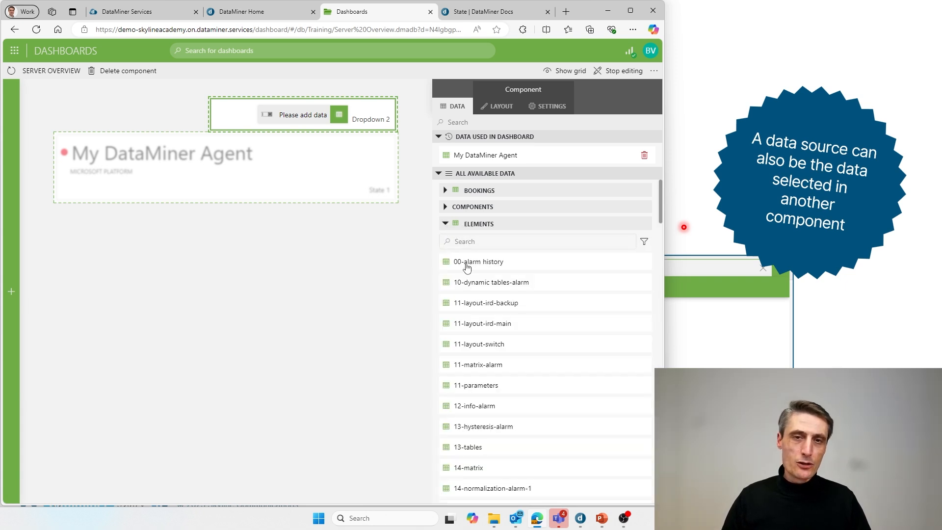
{"action": "left_click", "coordinate": [446, 224]}
{"action": "left_click_drag", "start_coordinate": [459, 225], "coordinate": [297, 114]}
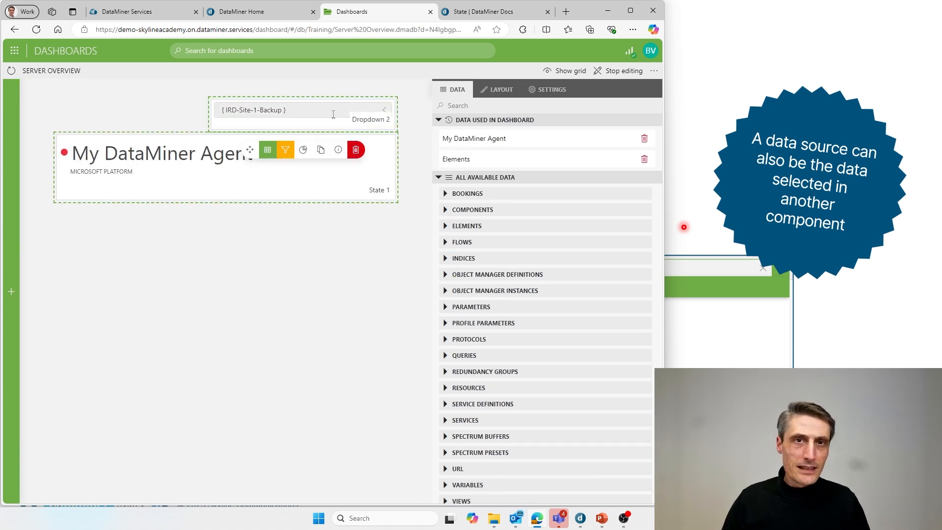
Examine the elements offered in the Dropdown without changing its selection
{"action": "left_click", "coordinate": [311, 116]}
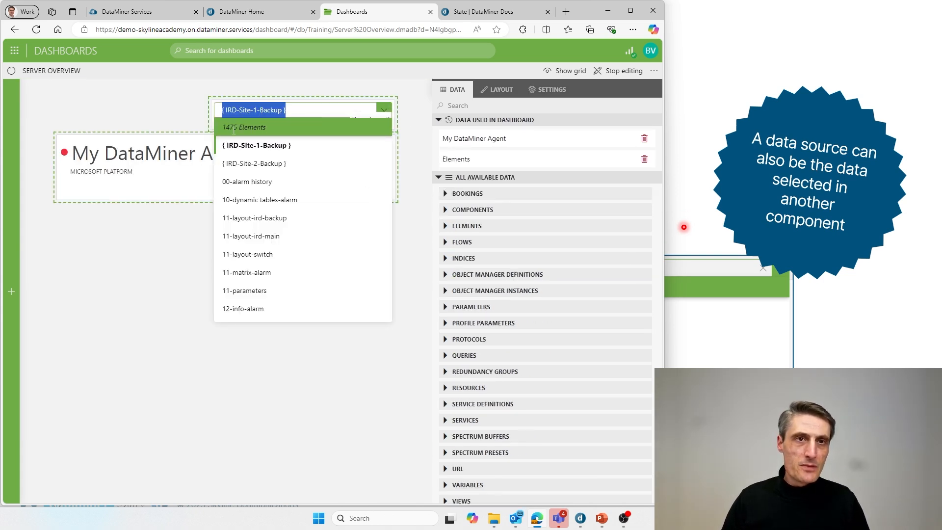
{"action": "left_click", "coordinate": [181, 271]}
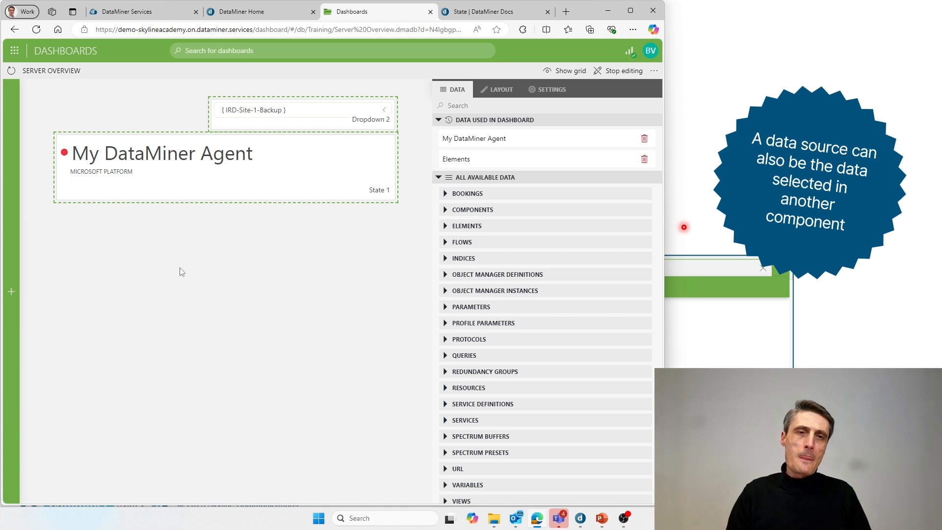
{"action": "left_click", "coordinate": [384, 110]}
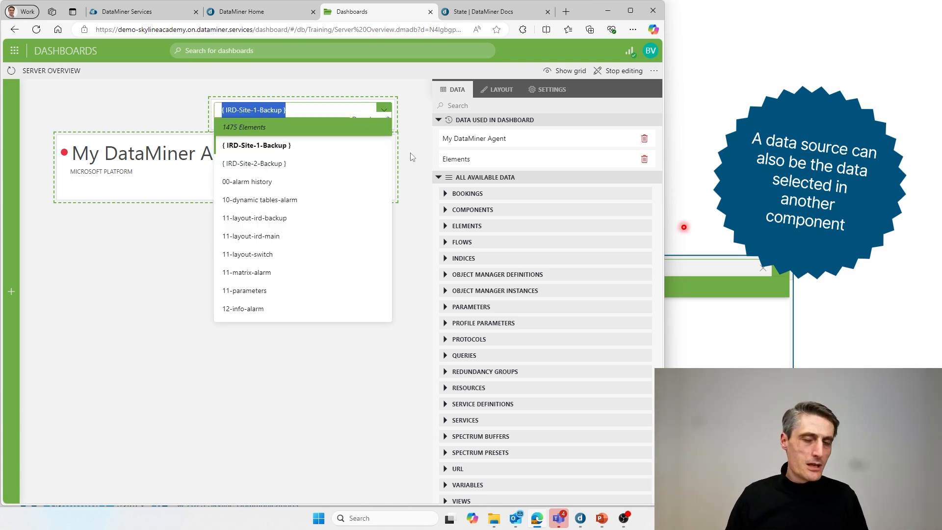
{"action": "left_click", "coordinate": [411, 248]}
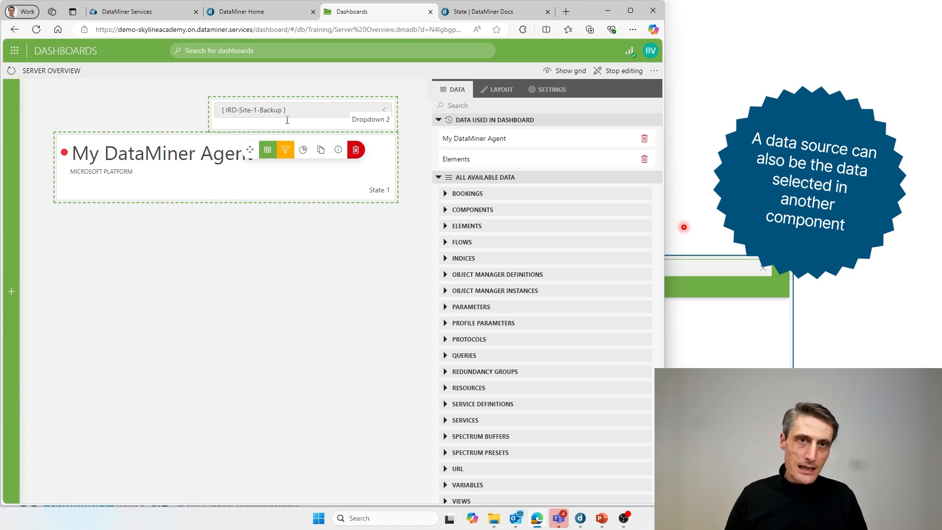
Find the Microsoft Platform protocol by searching for "micro" and add it as a filter on the Dropdown component
{"action": "left_click", "coordinate": [286, 152]}
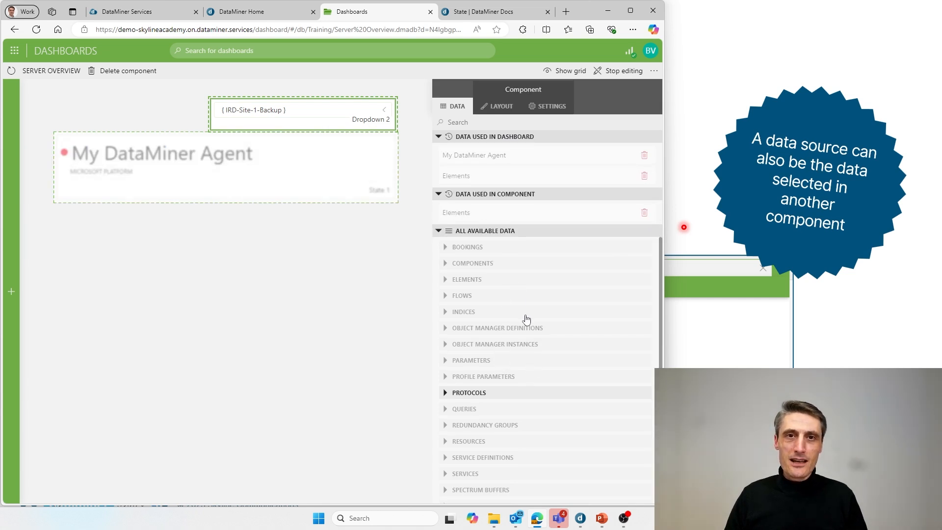
{"action": "scroll", "coordinate": [529, 368], "scroll_direction": "down", "scroll_amount": 2}
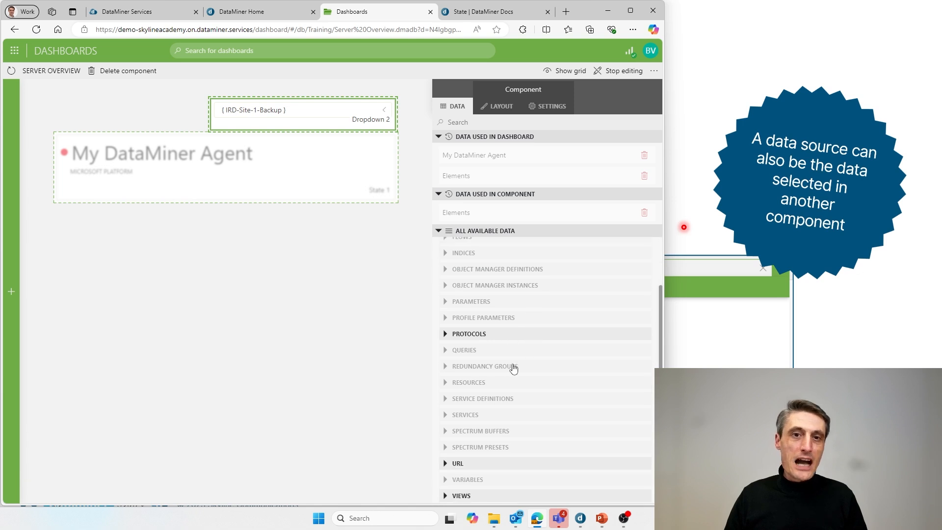
{"action": "scroll", "coordinate": [513, 399], "scroll_direction": "up", "scroll_amount": 2}
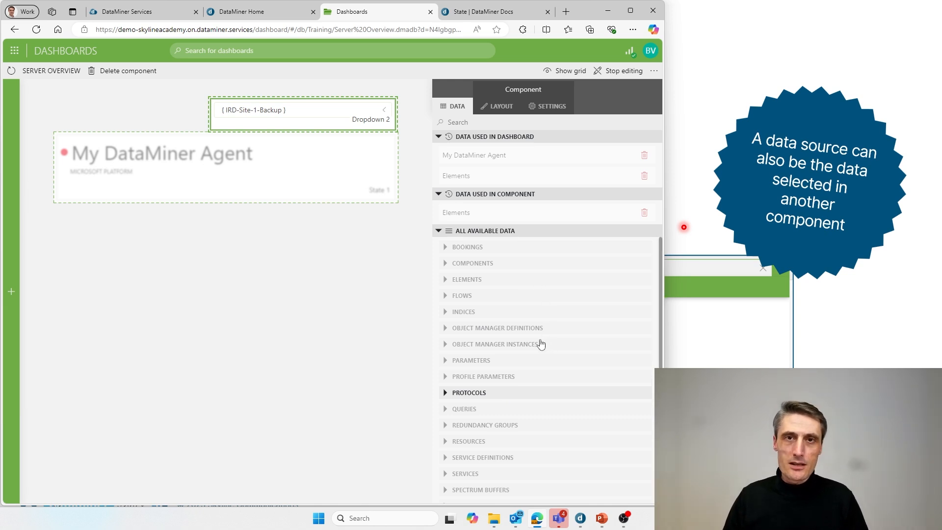
{"action": "scroll", "coordinate": [541, 344], "scroll_direction": "down", "scroll_amount": 2}
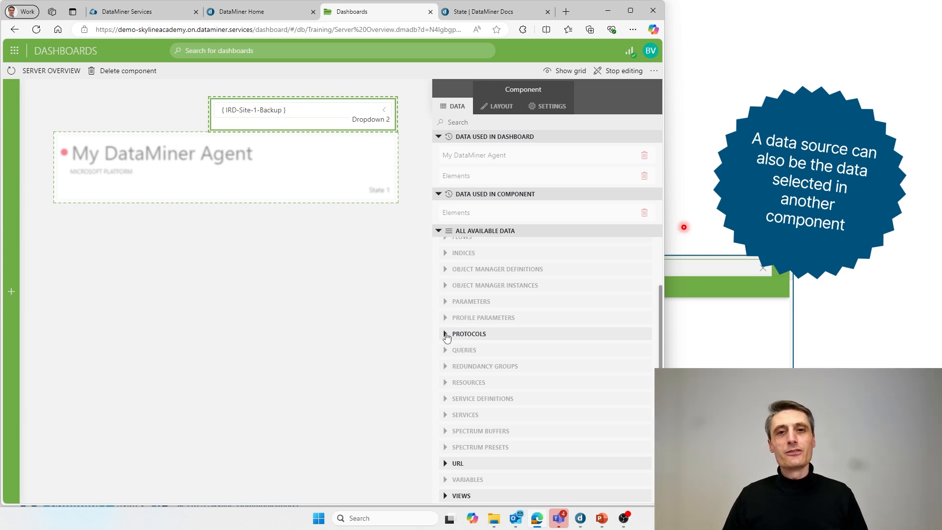
{"action": "left_click", "coordinate": [446, 335]}
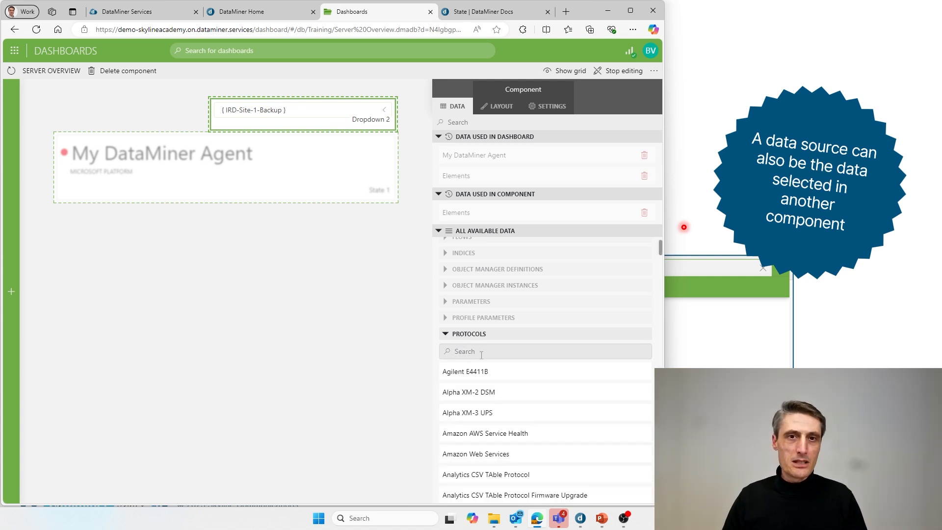
{"action": "left_click", "coordinate": [482, 353]}
{"action": "type", "text": "micro"}
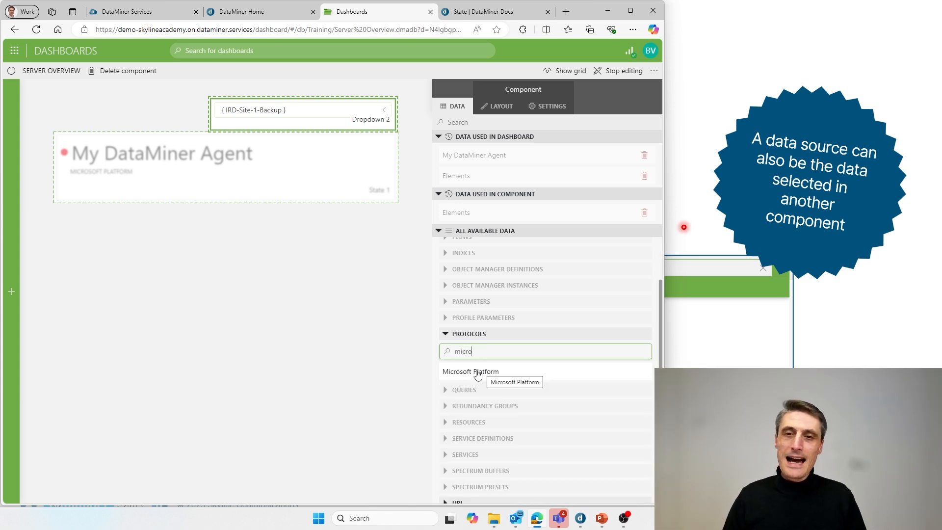
{"action": "left_click_drag", "start_coordinate": [484, 373], "coordinate": [322, 119]}
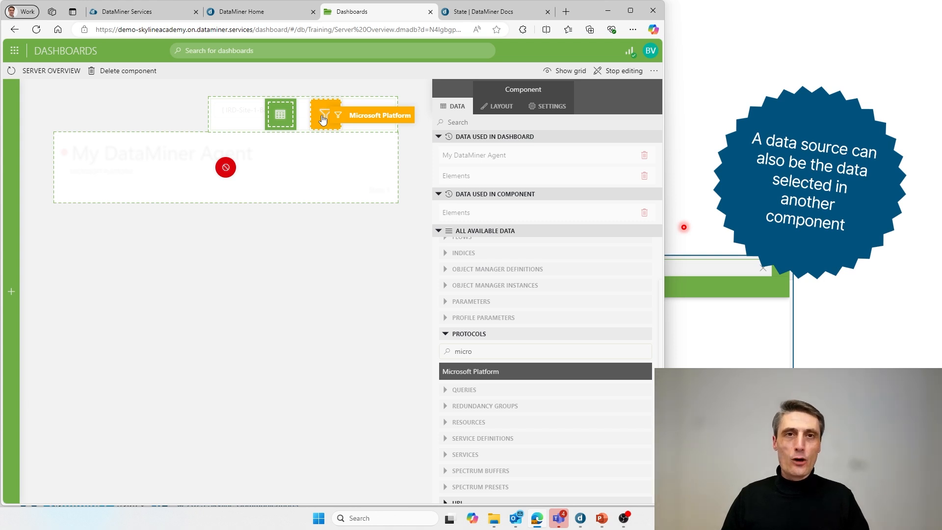
{"action": "left_click_drag", "start_coordinate": [322, 119], "coordinate": [322, 120]}
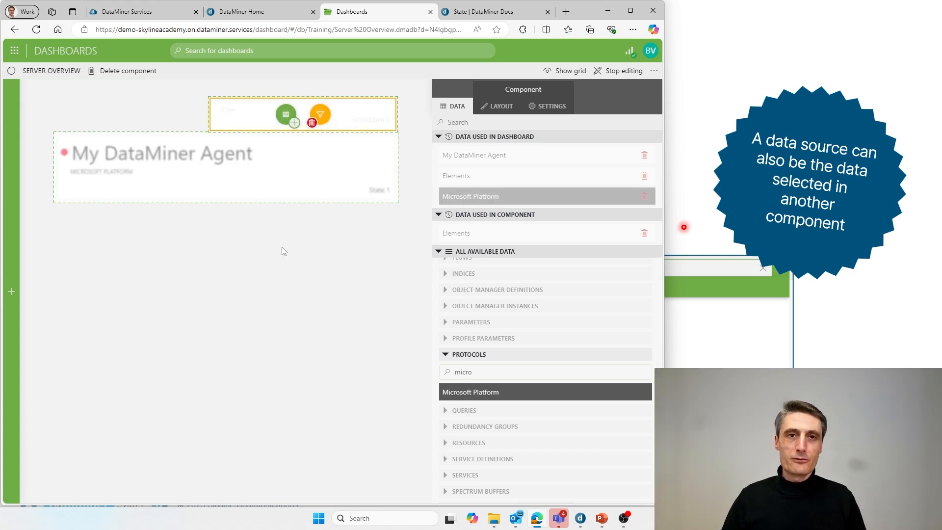
Examine the filtered Dropdown's whole element list without selecting an element
{"action": "left_click", "coordinate": [386, 112]}
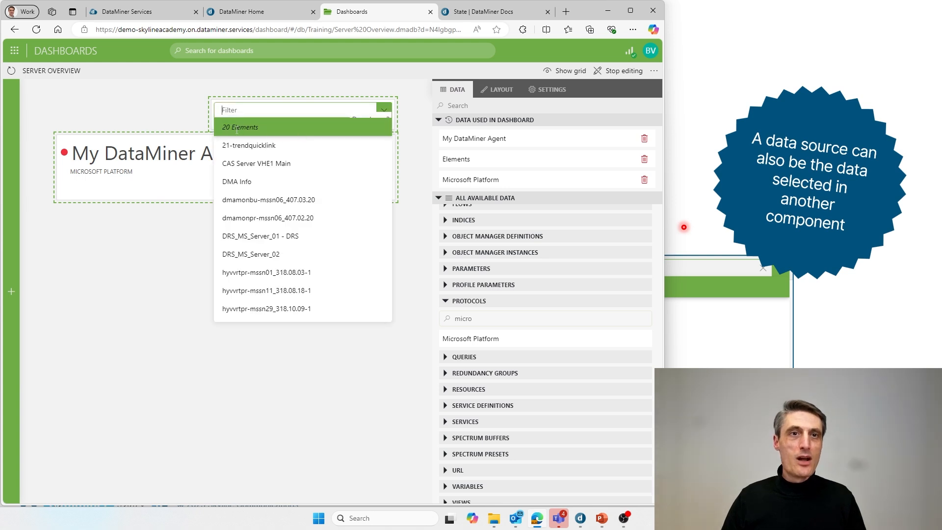
{"action": "scroll", "coordinate": [265, 224], "scroll_direction": "down", "scroll_amount": 3}
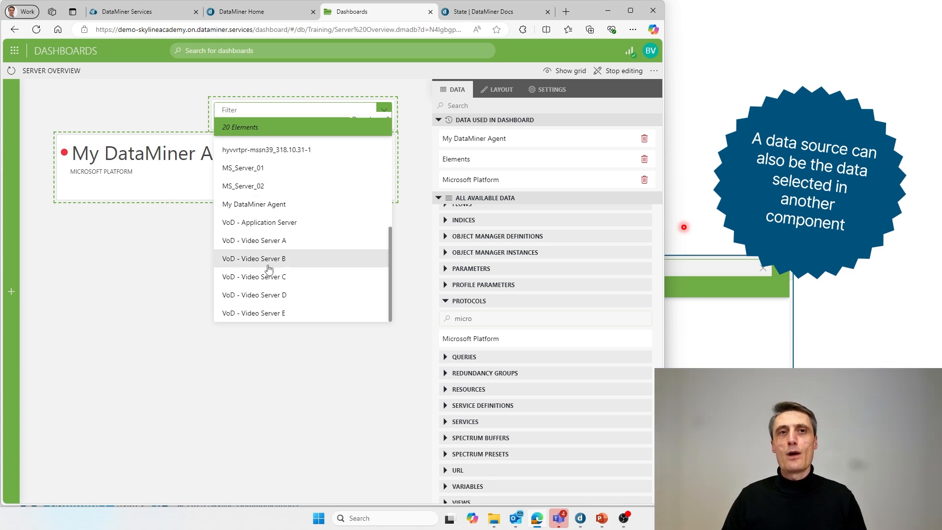
{"action": "left_click", "coordinate": [244, 388]}
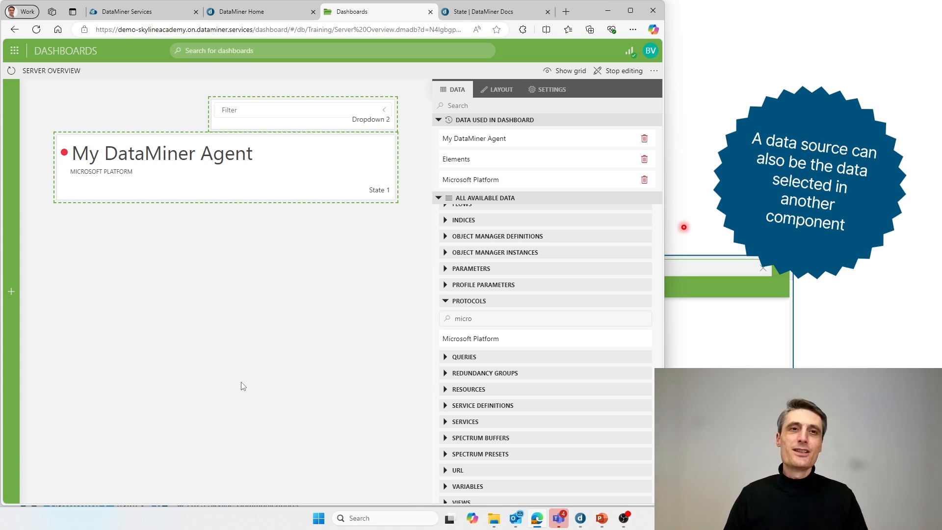
{"action": "left_click", "coordinate": [256, 145]}
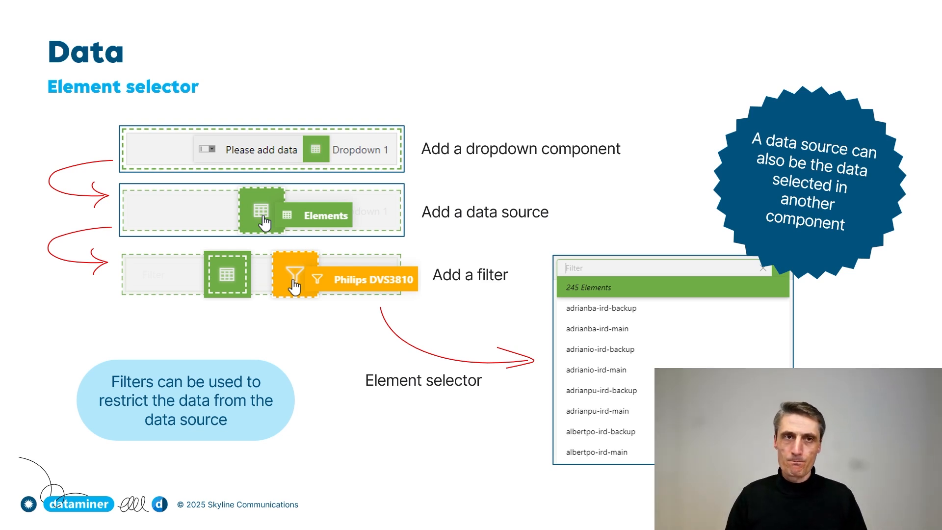
{"action": "key", "text": "Right"}
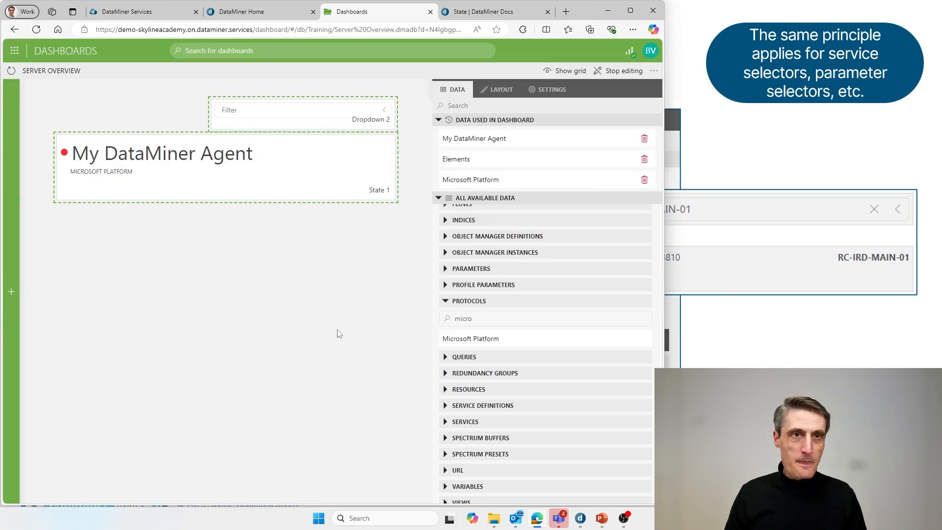
Add a second State component below the existing one, align their left edges, and enlarge it to the same width and slightly greater height
{"action": "left_click", "coordinate": [238, 161]}
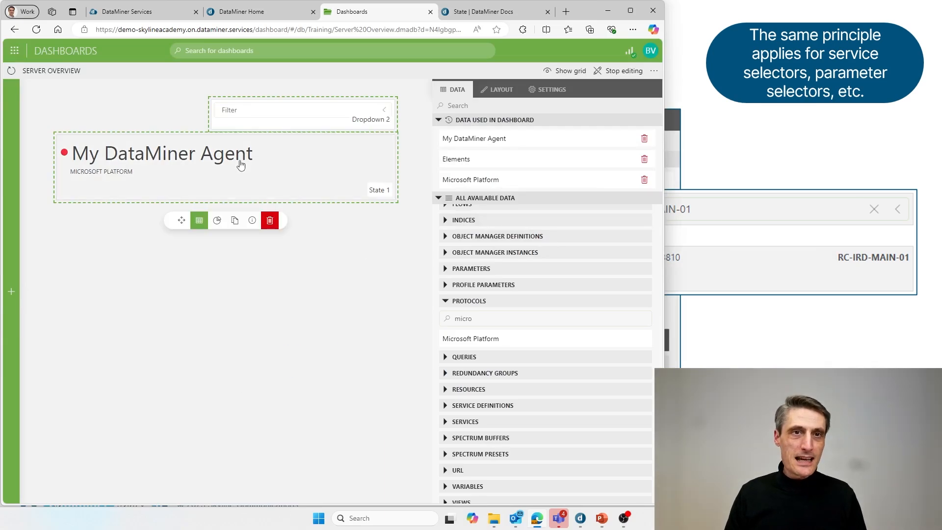
{"action": "left_click", "coordinate": [191, 175]}
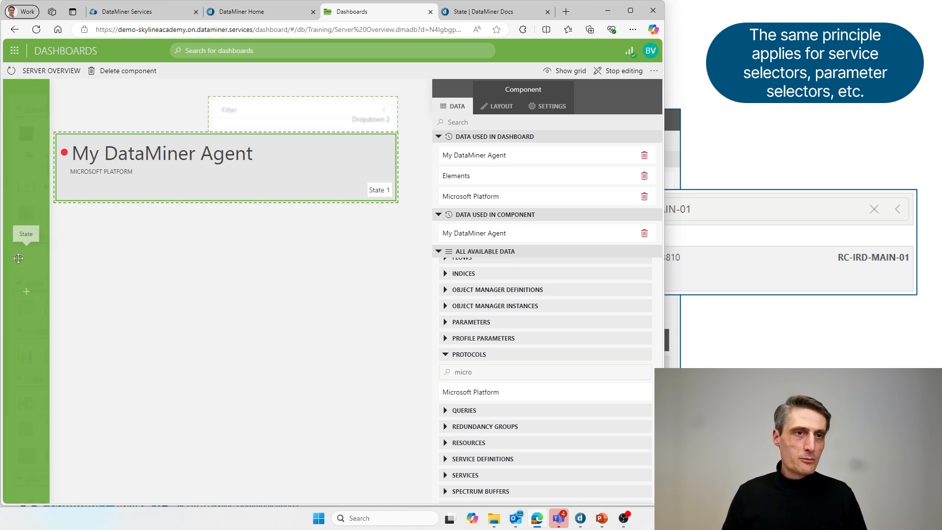
{"action": "left_click", "coordinate": [11, 291]}
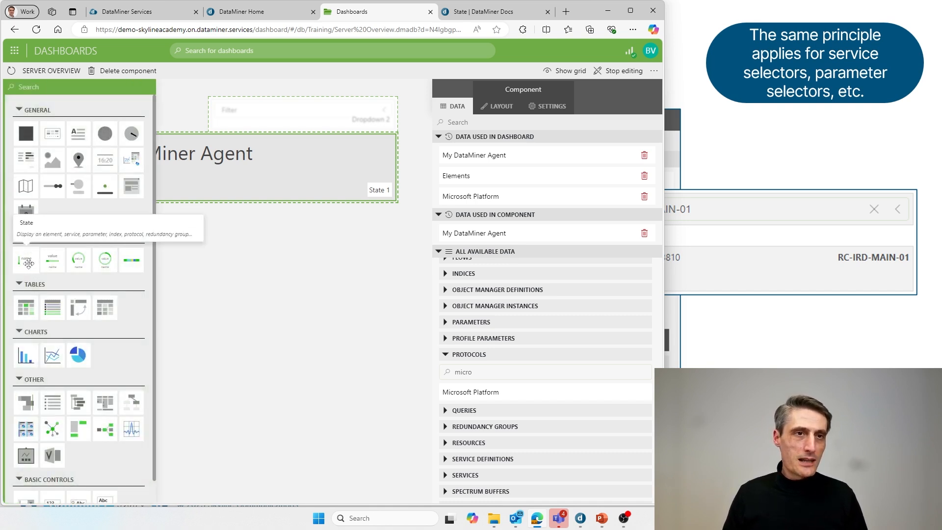
{"action": "left_click_drag", "start_coordinate": [29, 265], "coordinate": [168, 238]}
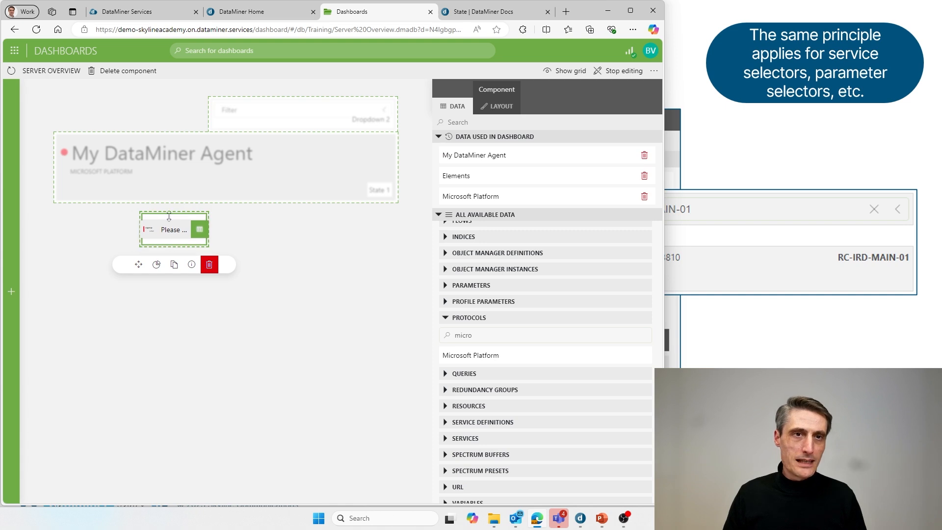
{"action": "left_click_drag", "start_coordinate": [179, 220], "coordinate": [92, 220]}
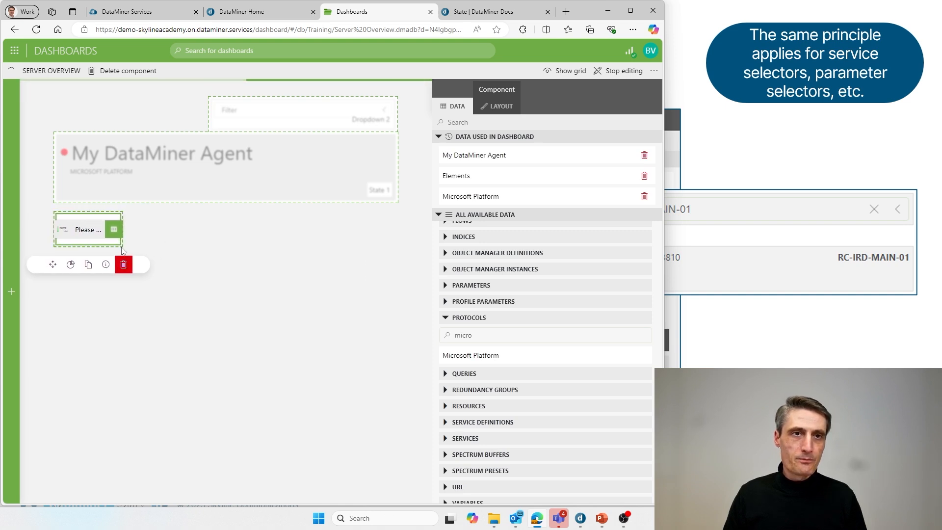
{"action": "left_click_drag", "start_coordinate": [121, 244], "coordinate": [393, 289]}
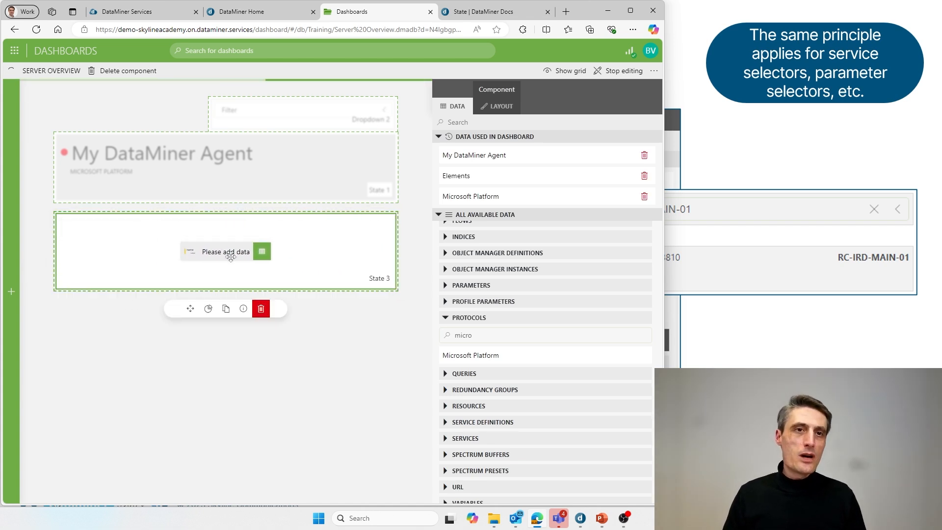
Look through the protocol, element and component data available for the empty lower State component
{"action": "left_click", "coordinate": [264, 258]}
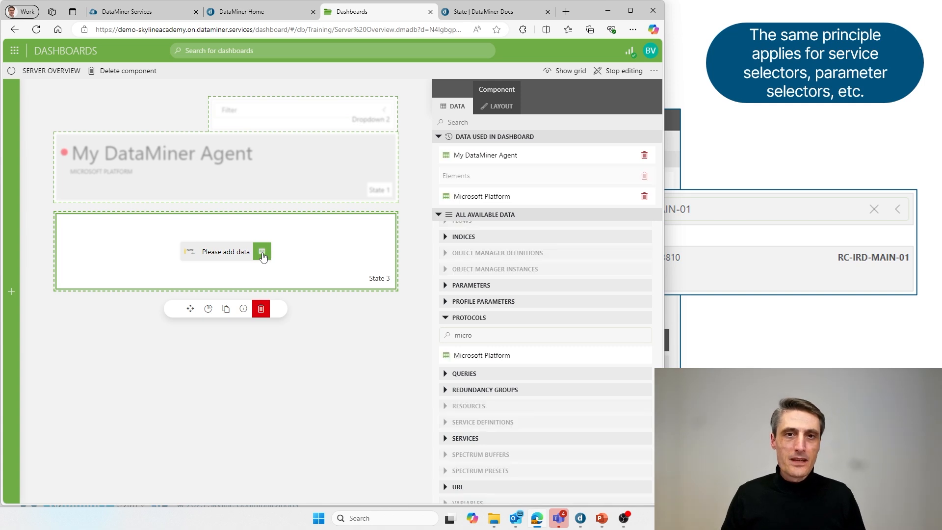
{"action": "left_click", "coordinate": [451, 319]}
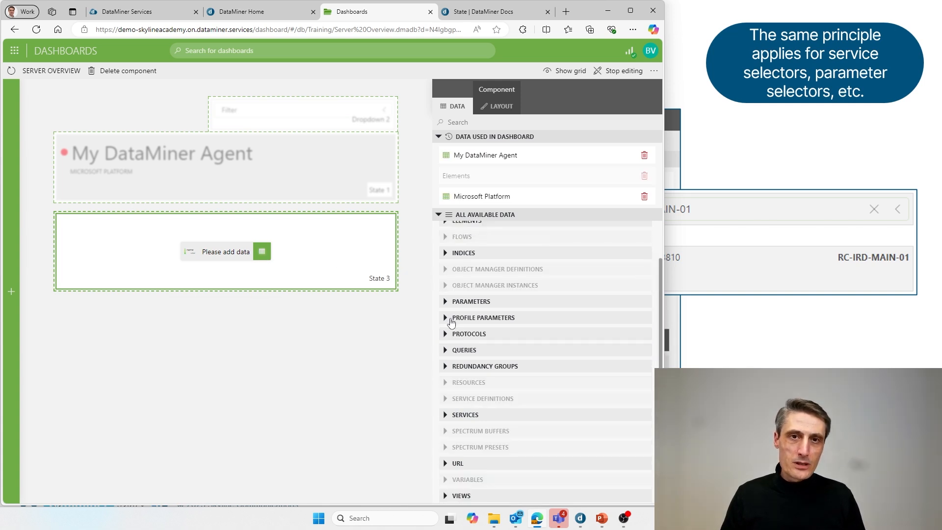
{"action": "scroll", "coordinate": [510, 306], "scroll_direction": "up", "scroll_amount": 2}
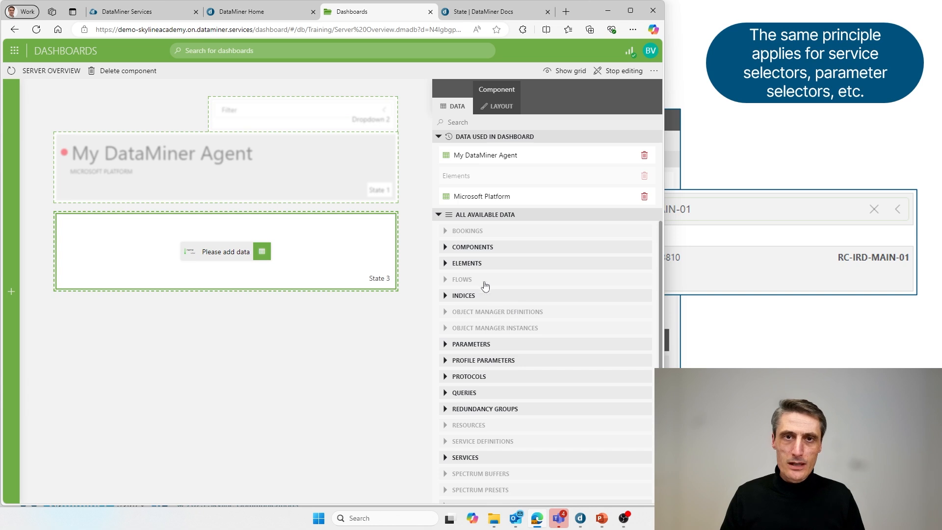
{"action": "left_click", "coordinate": [445, 266]}
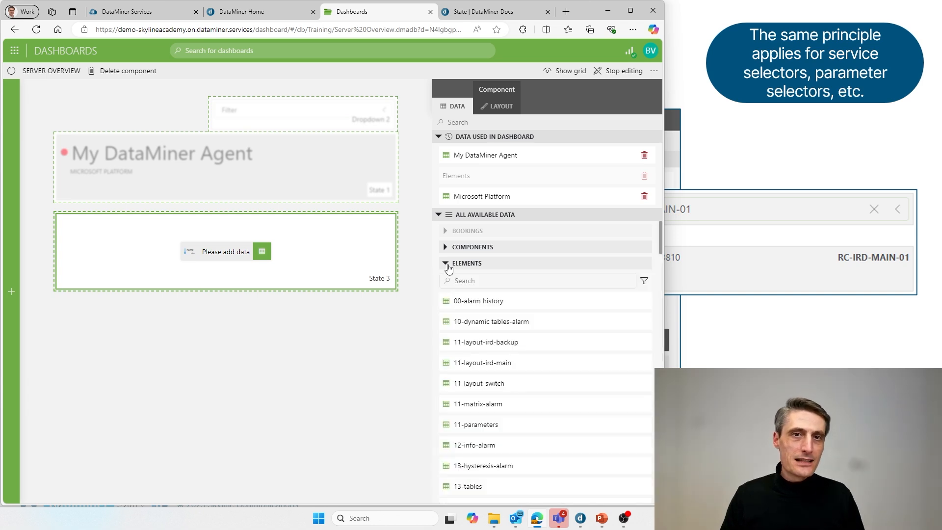
{"action": "left_click", "coordinate": [446, 266]}
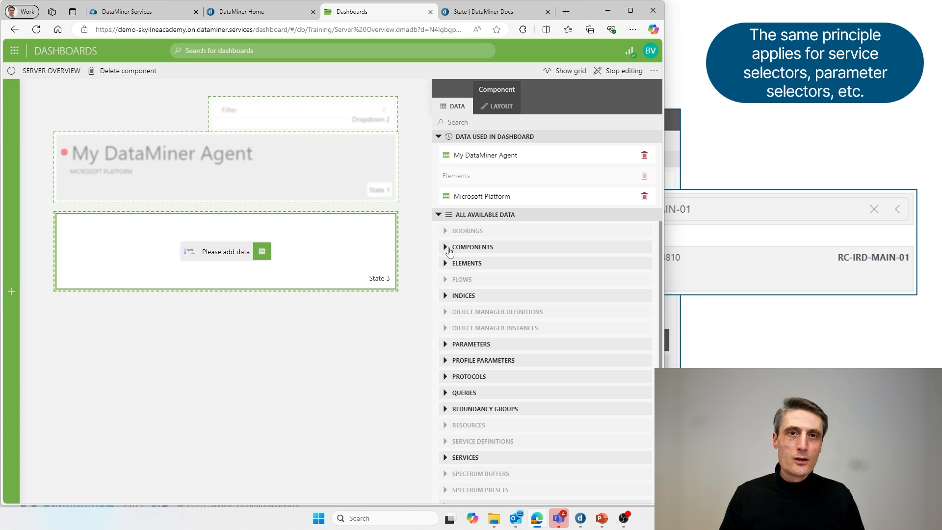
{"action": "left_click", "coordinate": [446, 248]}
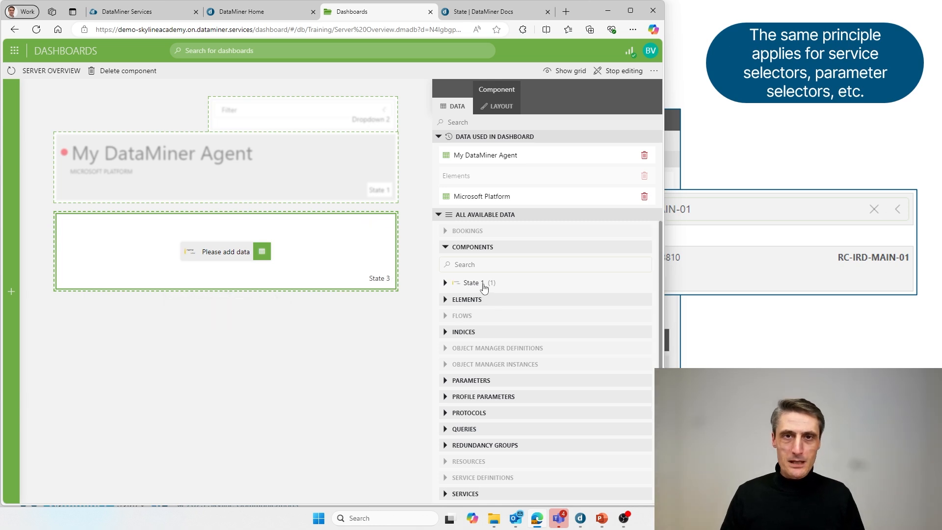
Reload the dashboard and add the Elements data of Dropdown 2's selected item to the lower State component
{"action": "left_click", "coordinate": [368, 320]}
{"action": "left_click", "coordinate": [45, 31]}
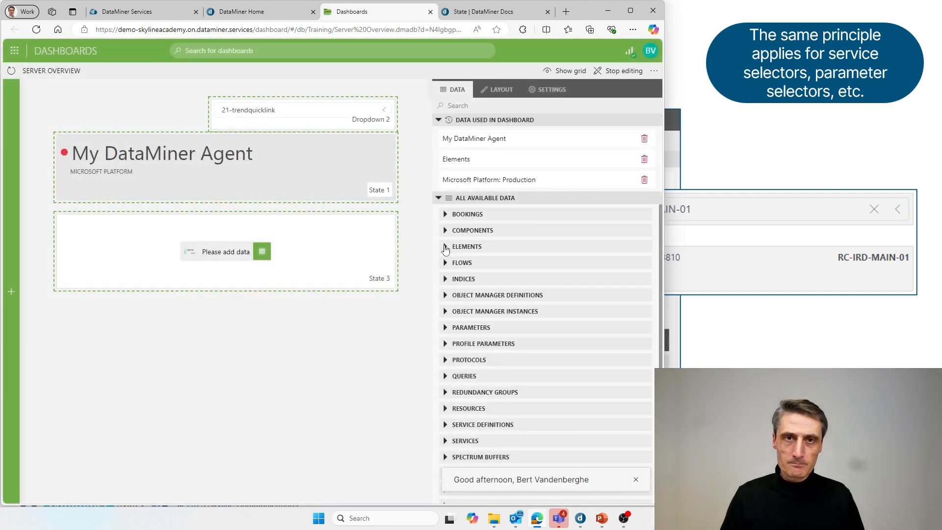
{"action": "left_click", "coordinate": [261, 257]}
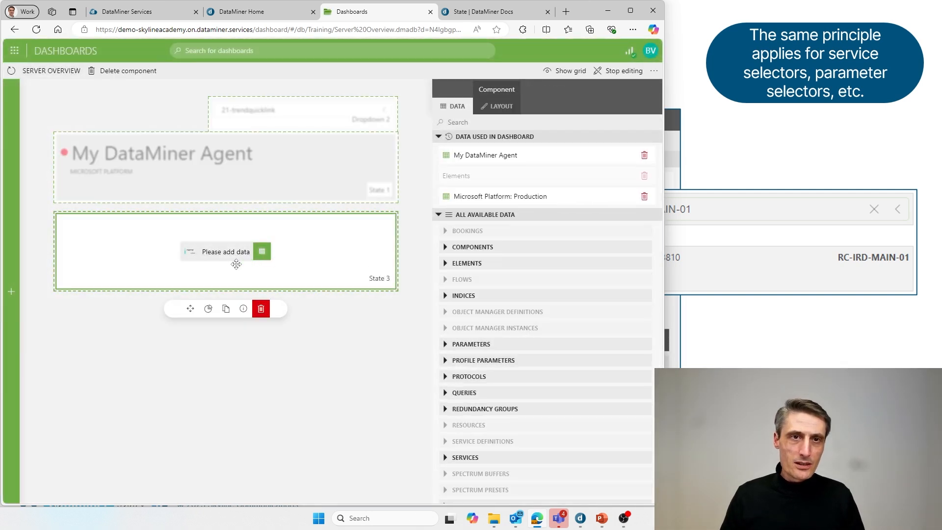
{"action": "left_click", "coordinate": [445, 248]}
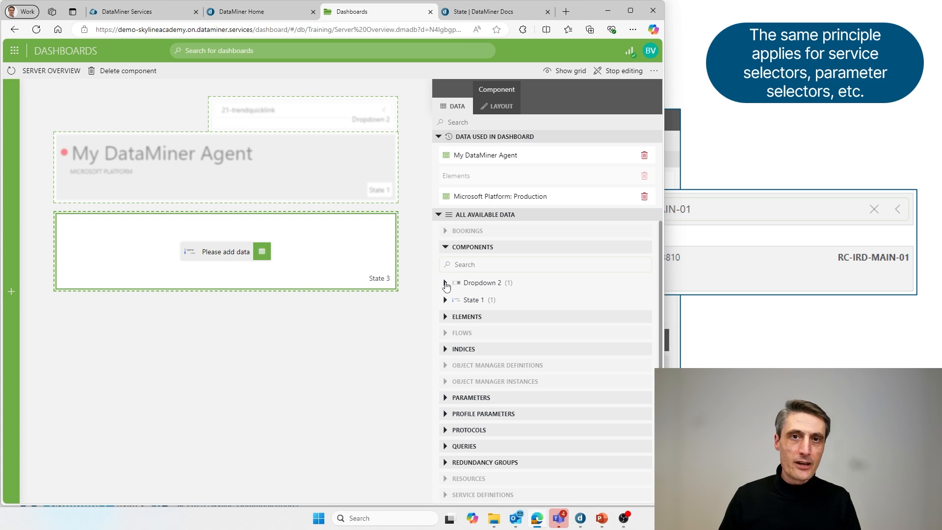
{"action": "left_click", "coordinate": [445, 283]}
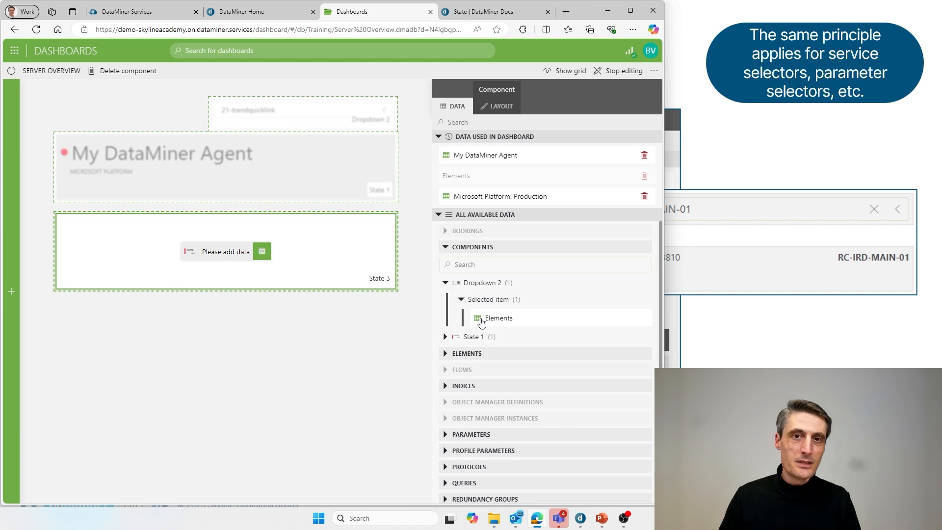
{"action": "left_click_drag", "start_coordinate": [481, 321], "coordinate": [224, 256]}
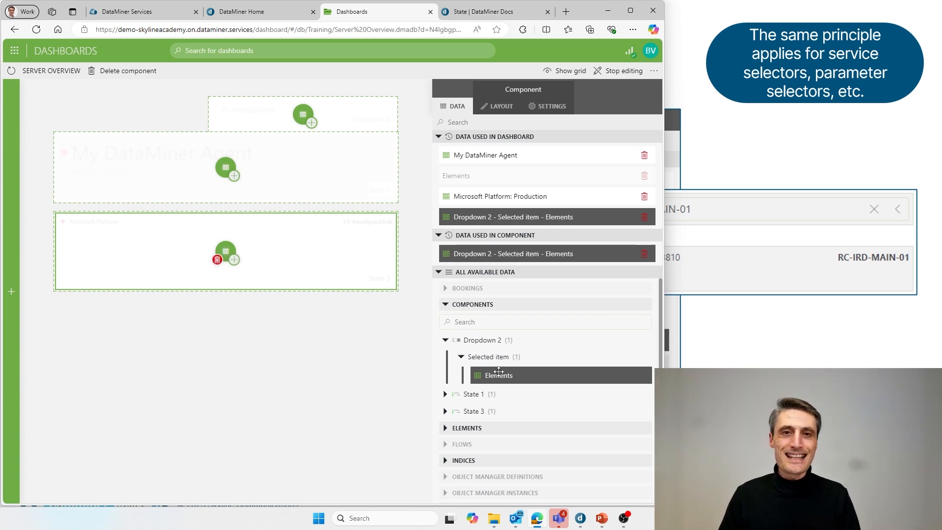
{"action": "left_click", "coordinate": [317, 367]}
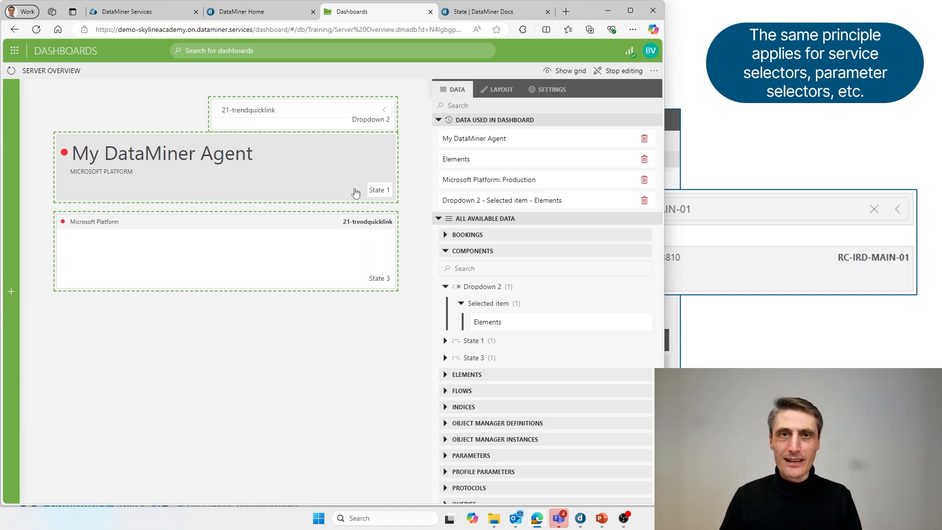
Select MS_Server_01 in the Dropdown component
{"action": "left_click", "coordinate": [382, 116]}
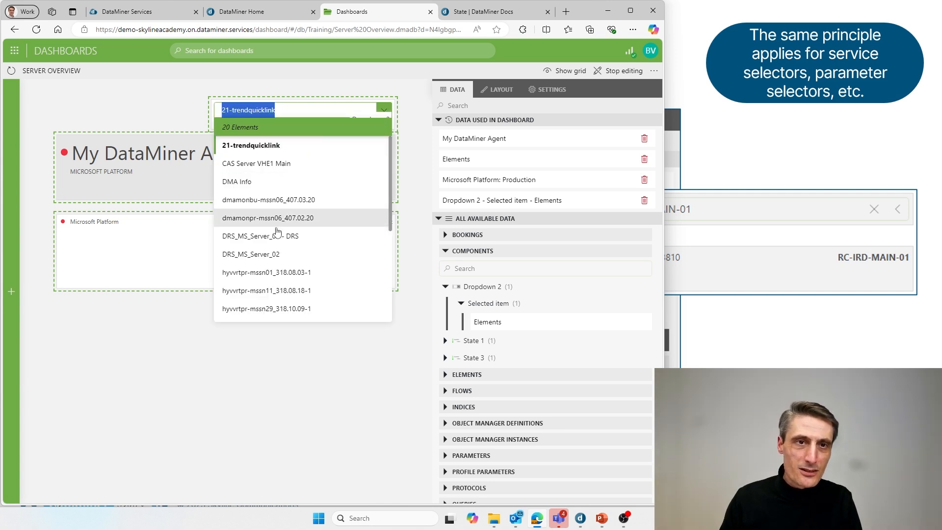
{"action": "scroll", "coordinate": [270, 231], "scroll_direction": "down", "scroll_amount": 3}
{"action": "left_click", "coordinate": [249, 168]}
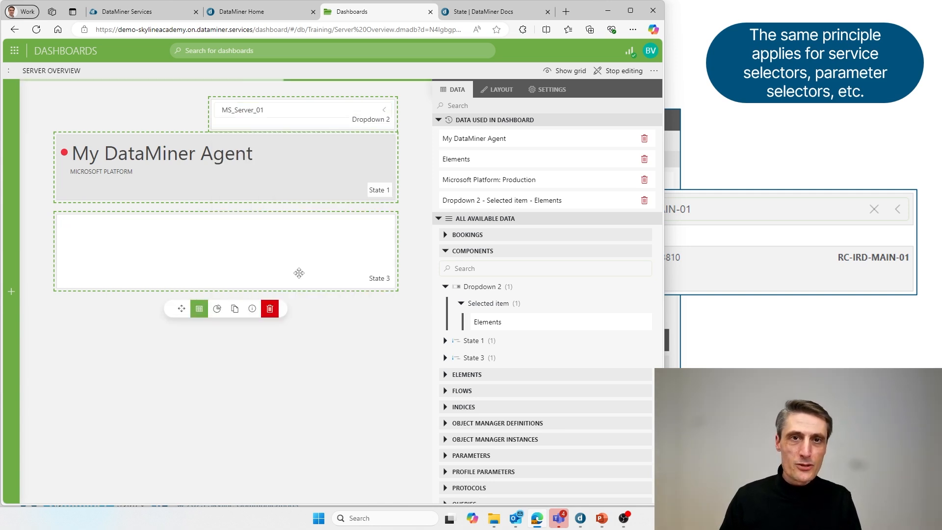
Set the lower State component's design to Large
{"action": "left_click", "coordinate": [253, 260]}
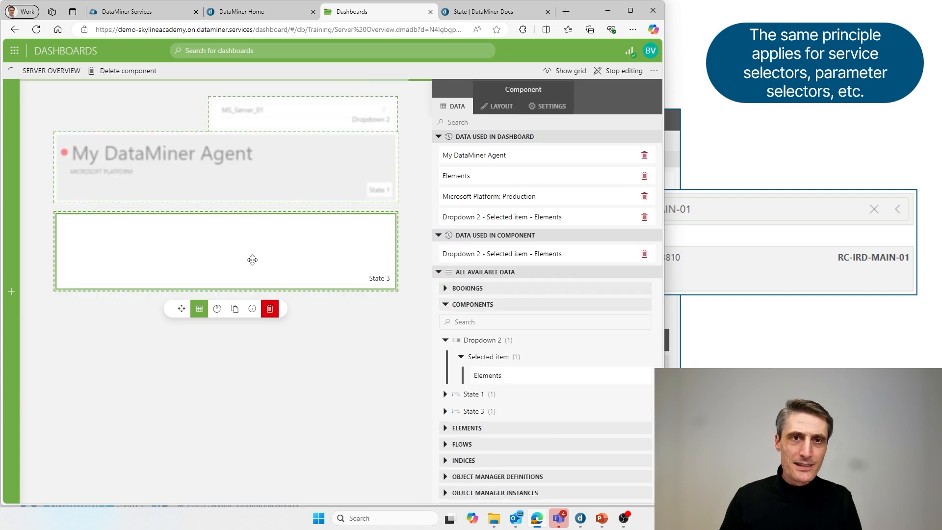
{"action": "left_click", "coordinate": [510, 113]}
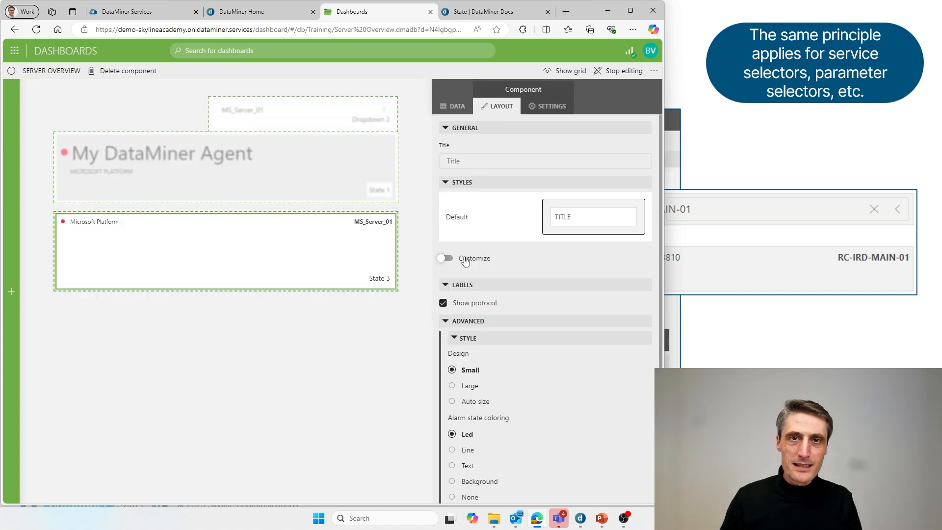
{"action": "left_click", "coordinate": [452, 385]}
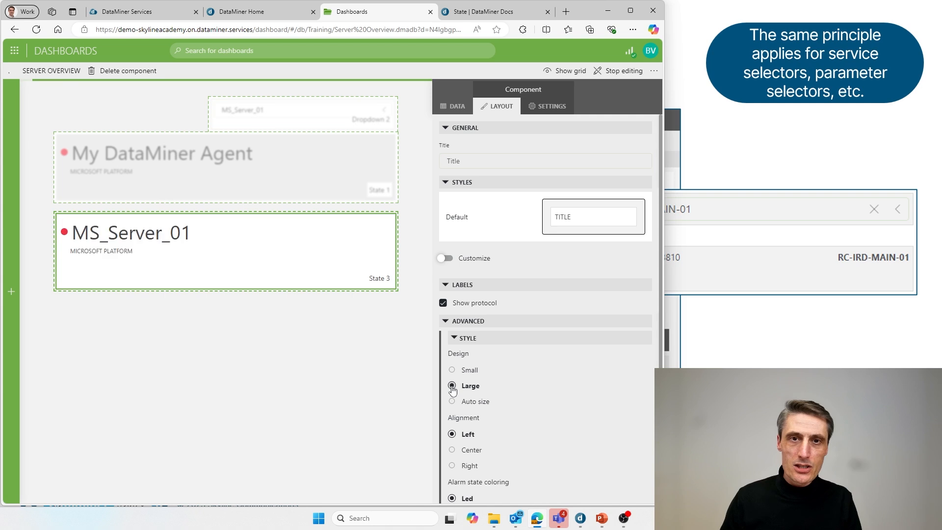
{"action": "left_click", "coordinate": [321, 393]}
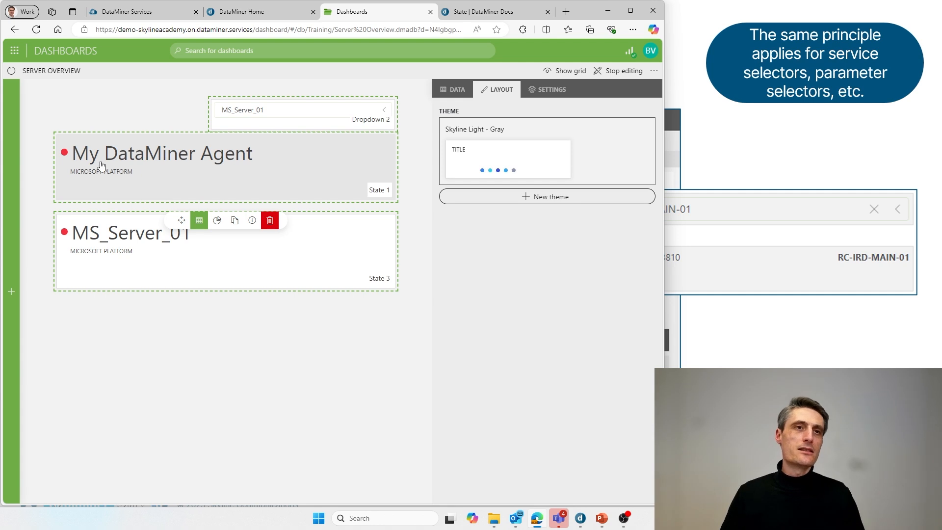
Compare the data used by the upper State component with that of the lower one
{"action": "left_click", "coordinate": [205, 169]}
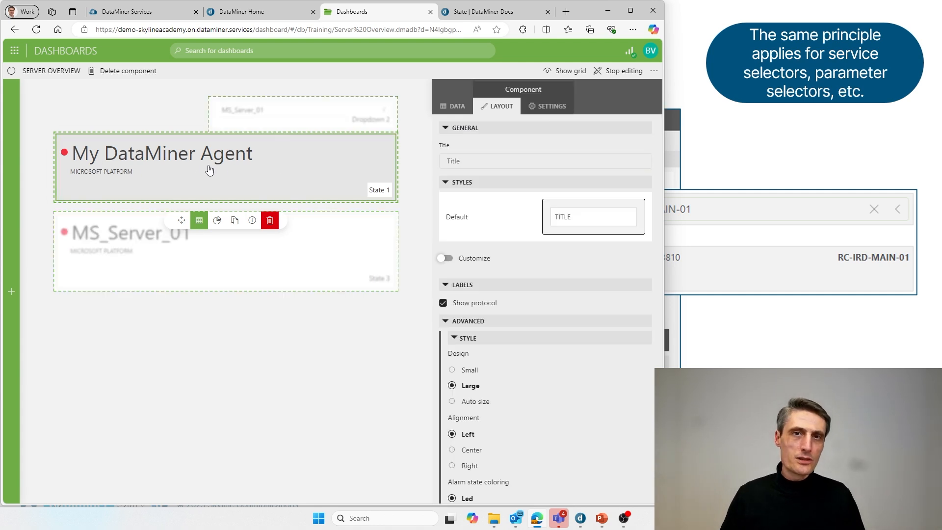
{"action": "left_click", "coordinate": [460, 107]}
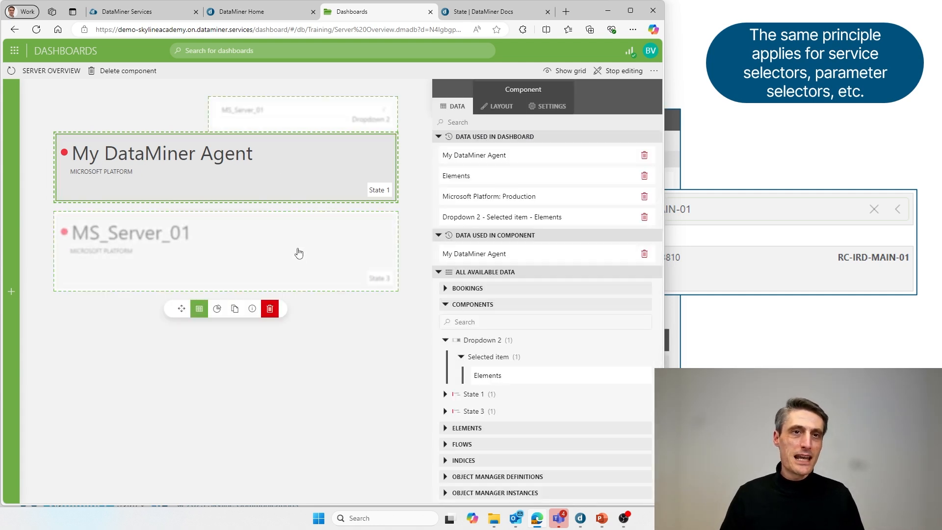
{"action": "left_click", "coordinate": [172, 269]}
{"action": "left_click", "coordinate": [237, 110]}
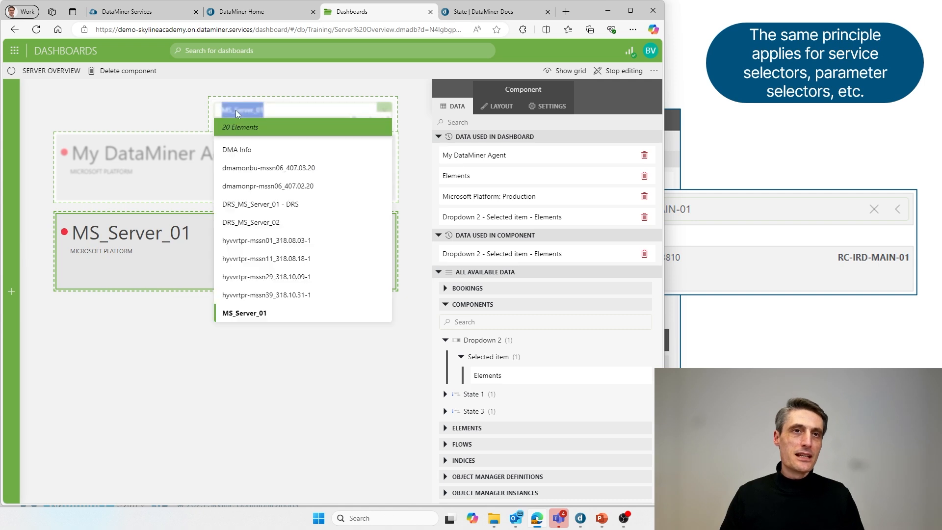
{"action": "left_click", "coordinate": [192, 111]}
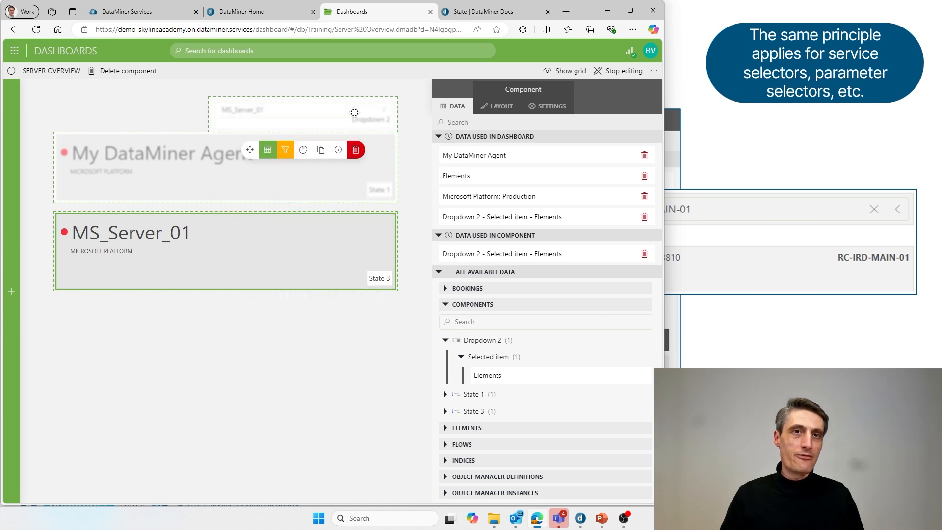
Change the Dropdown component's selected element to My DataMiner Agent
{"action": "left_click", "coordinate": [385, 113]}
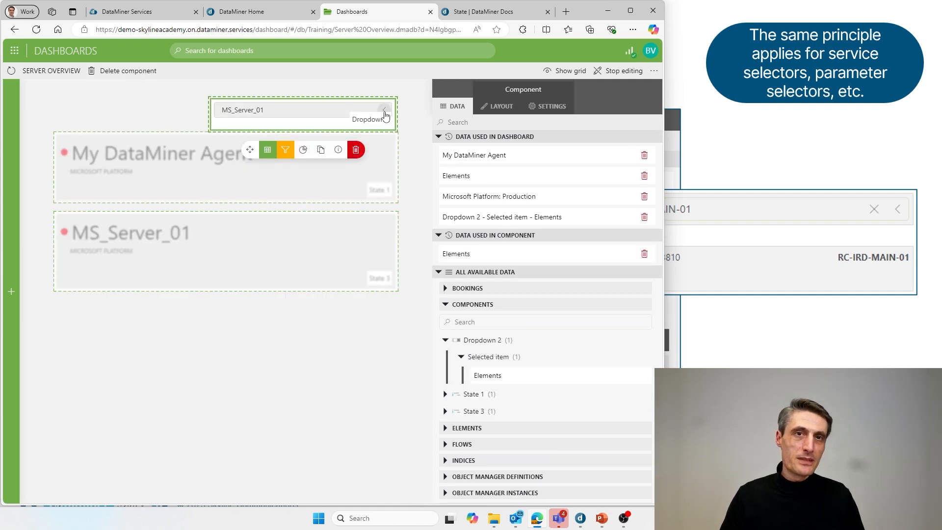
{"action": "left_click", "coordinate": [384, 110]}
{"action": "scroll", "coordinate": [262, 264], "scroll_direction": "down", "scroll_amount": 3}
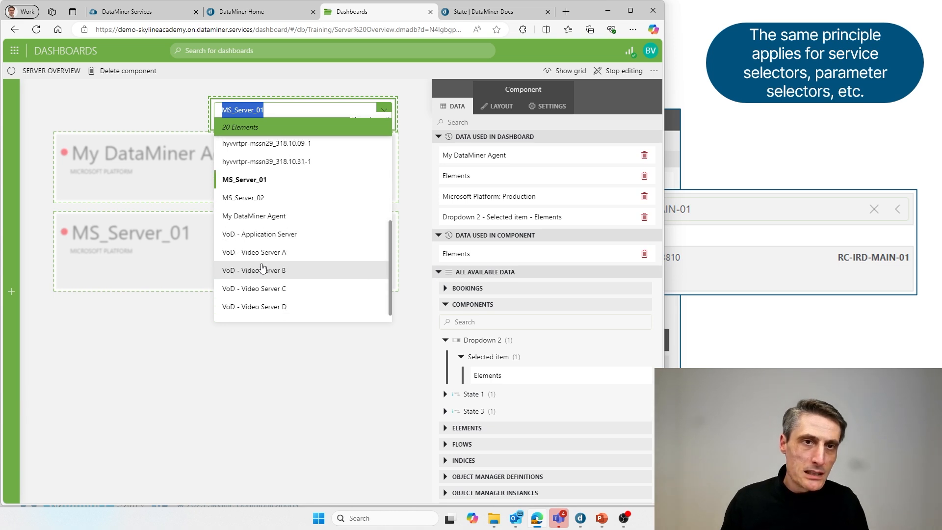
{"action": "left_click", "coordinate": [259, 216]}
{"action": "left_click", "coordinate": [162, 380]}
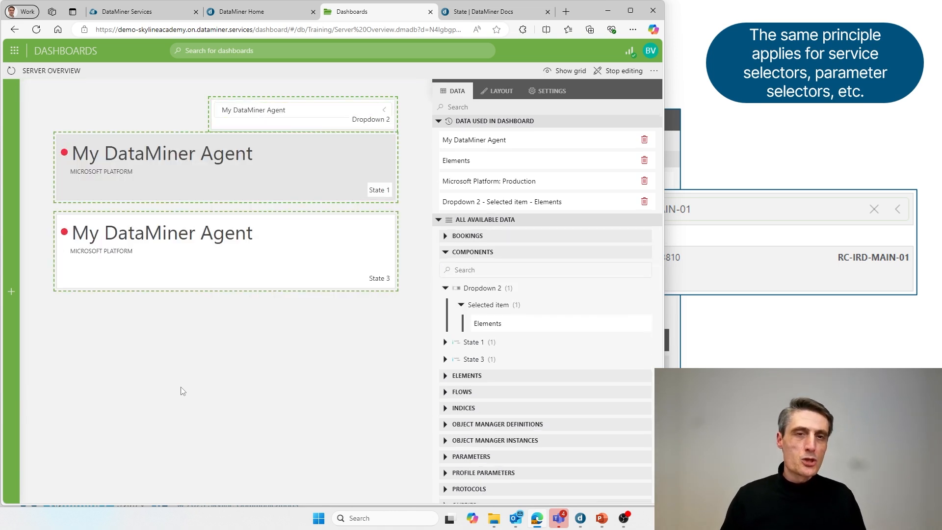
Recheck the data source behind each State component and view the Dropdown's element list without changing its selection
{"action": "left_click", "coordinate": [279, 161]}
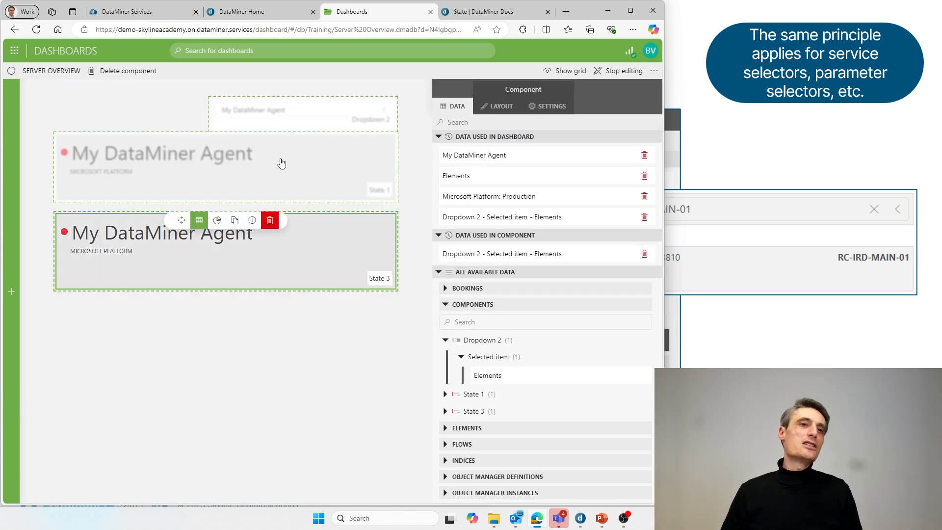
{"action": "left_click", "coordinate": [279, 350]}
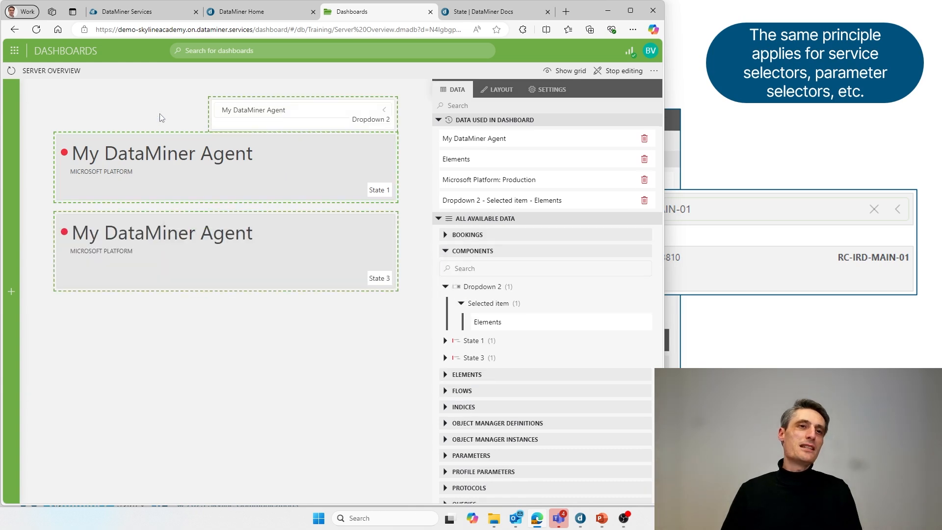
{"action": "left_click", "coordinate": [187, 167]}
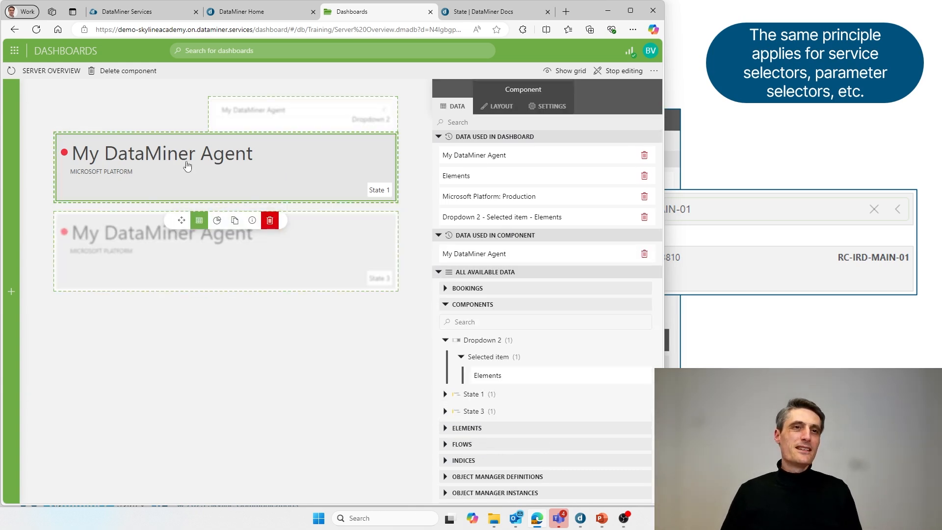
{"action": "left_click", "coordinate": [297, 254]}
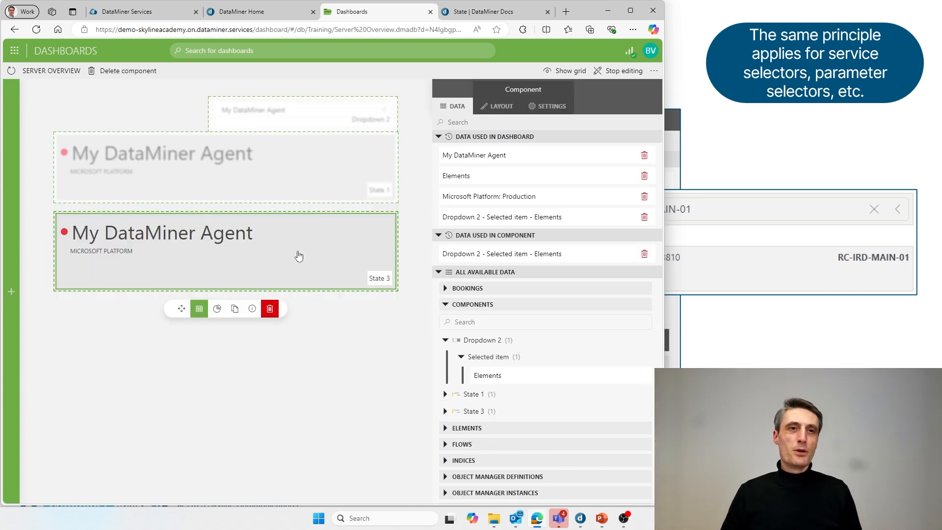
{"action": "left_click", "coordinate": [298, 115]}
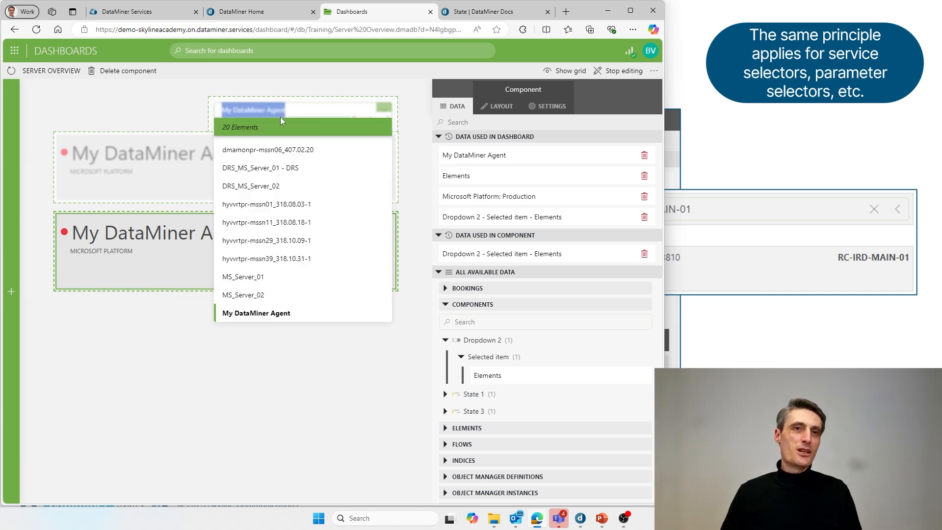
{"action": "left_click", "coordinate": [182, 116]}
{"action": "left_click", "coordinate": [183, 116]}
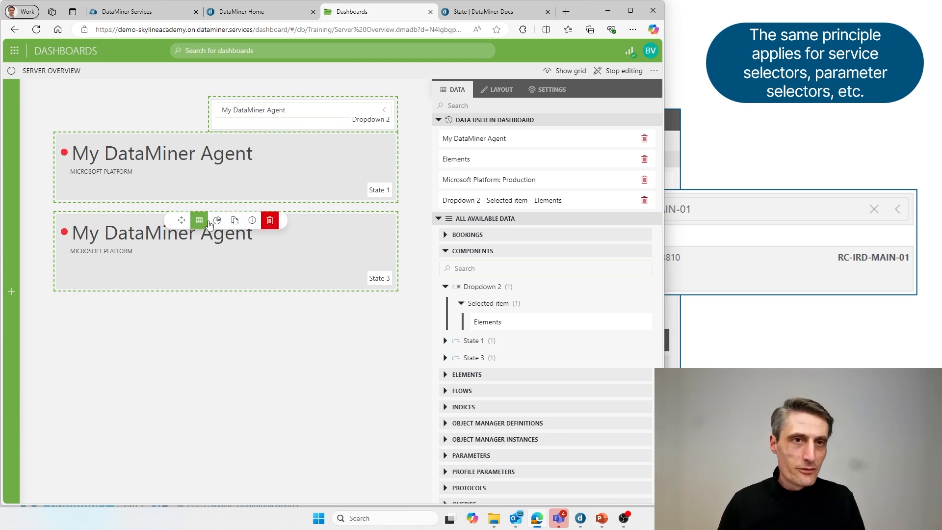
Replace the upper State component's fixed My DataMiner Agent data with the Elements data of Dropdown 2's selected item
{"action": "left_click", "coordinate": [246, 176]}
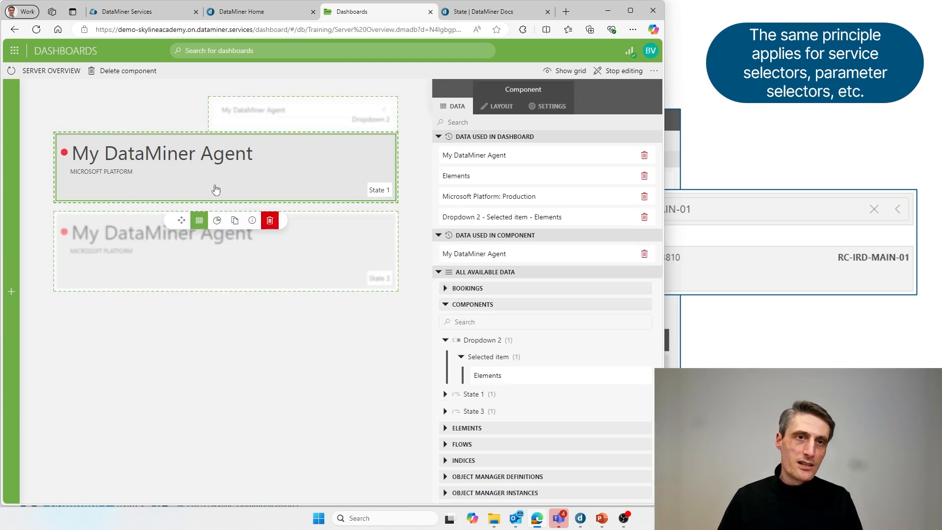
{"action": "left_click", "coordinate": [199, 221]}
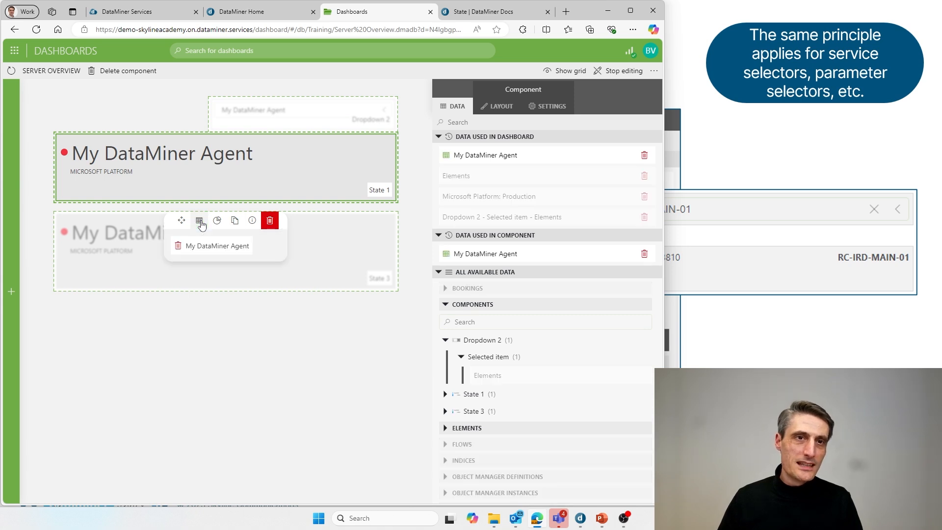
{"action": "left_click", "coordinate": [178, 246]}
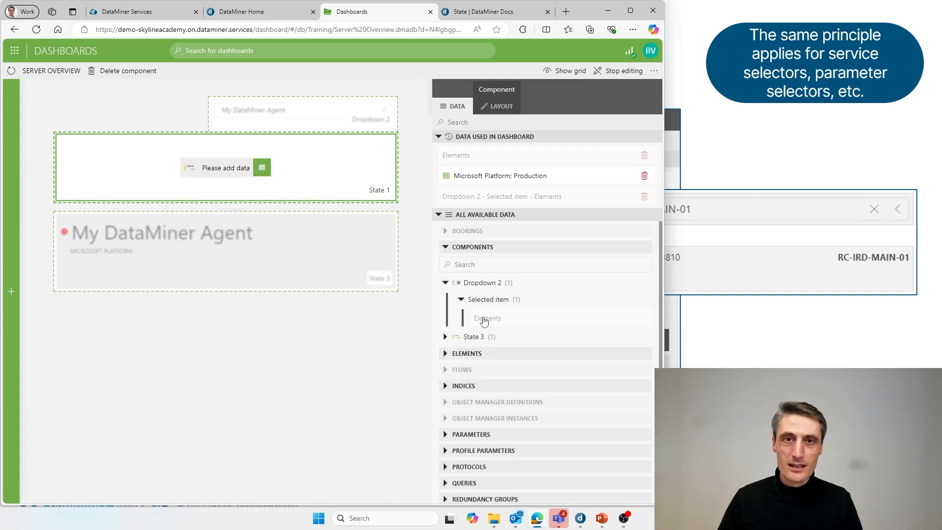
{"action": "left_click_drag", "start_coordinate": [495, 320], "coordinate": [498, 200]}
{"action": "left_click_drag", "start_coordinate": [436, 196], "coordinate": [224, 168]}
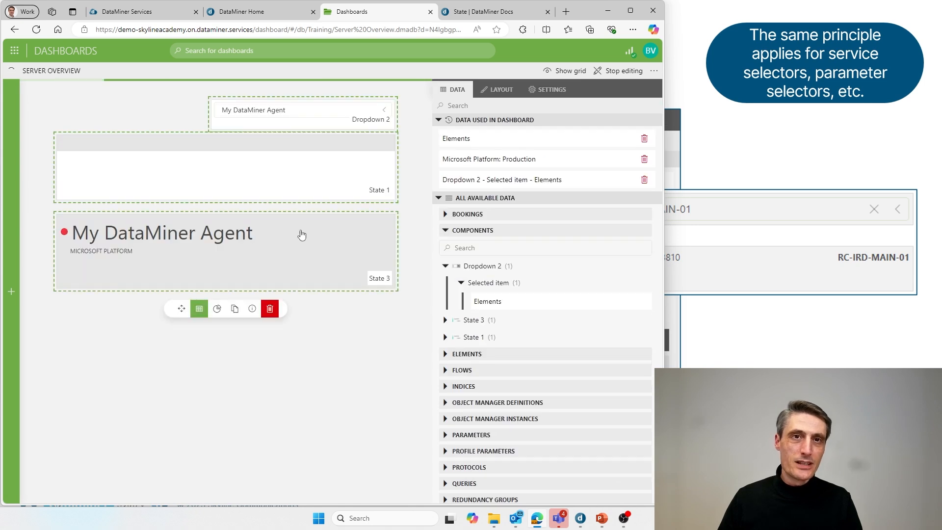
Set the design of the upper State component to Large
{"action": "mouse_move", "coordinate": [372, 164]}
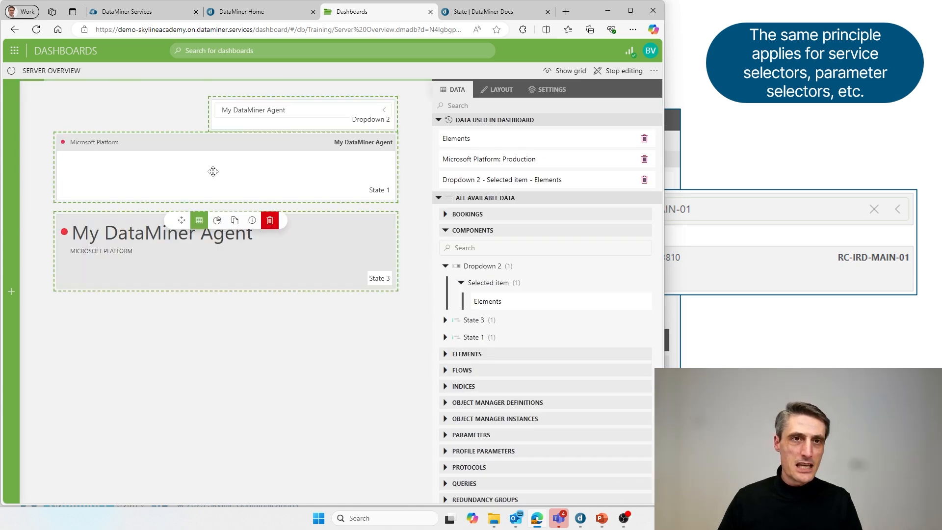
{"action": "left_click", "coordinate": [499, 93]}
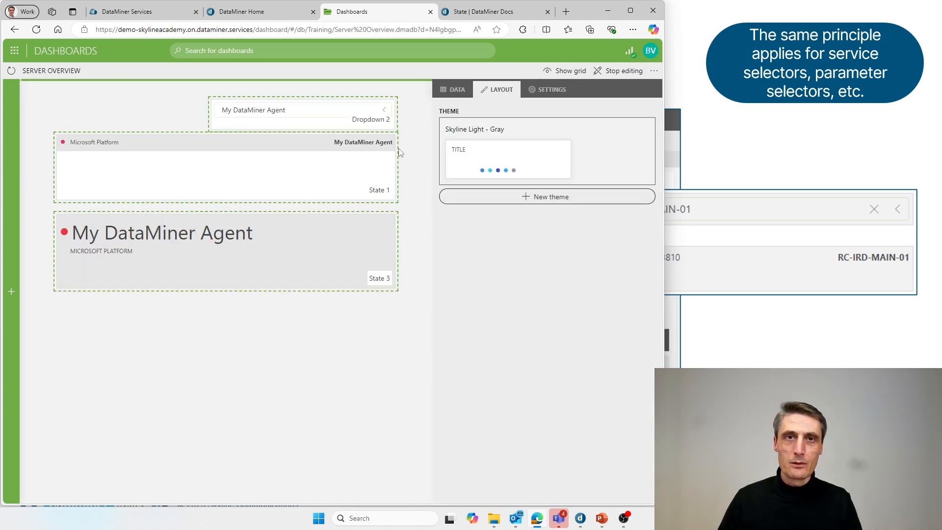
{"action": "left_click", "coordinate": [368, 167]}
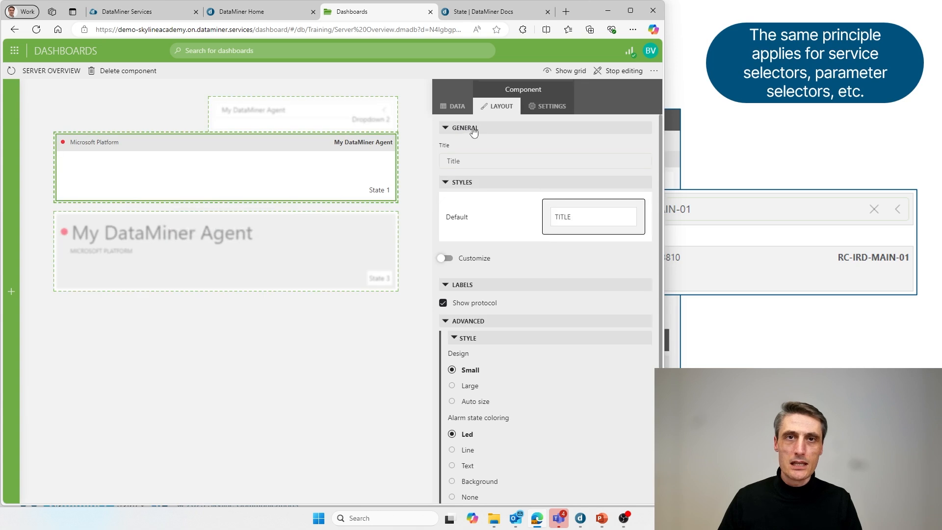
{"action": "left_click", "coordinate": [452, 386]}
{"action": "left_click", "coordinate": [414, 371]}
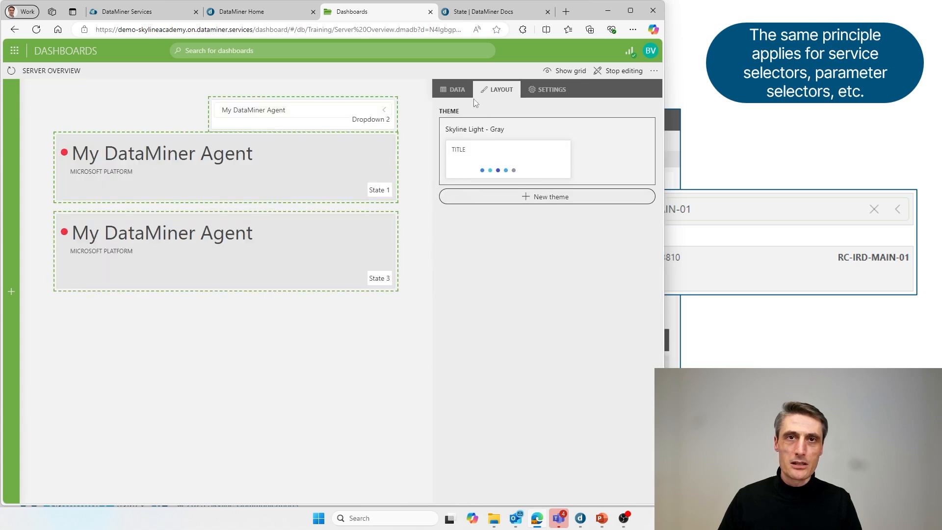
Delete the upper State component, leaving only the lower one under the Dropdown
{"action": "left_click", "coordinate": [458, 91]}
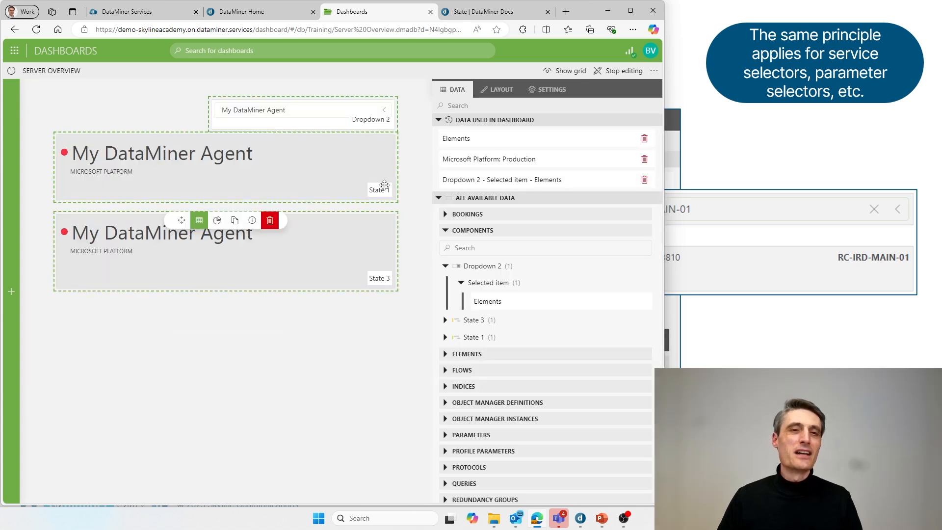
{"action": "left_click", "coordinate": [274, 224]}
{"action": "left_click", "coordinate": [361, 309]}
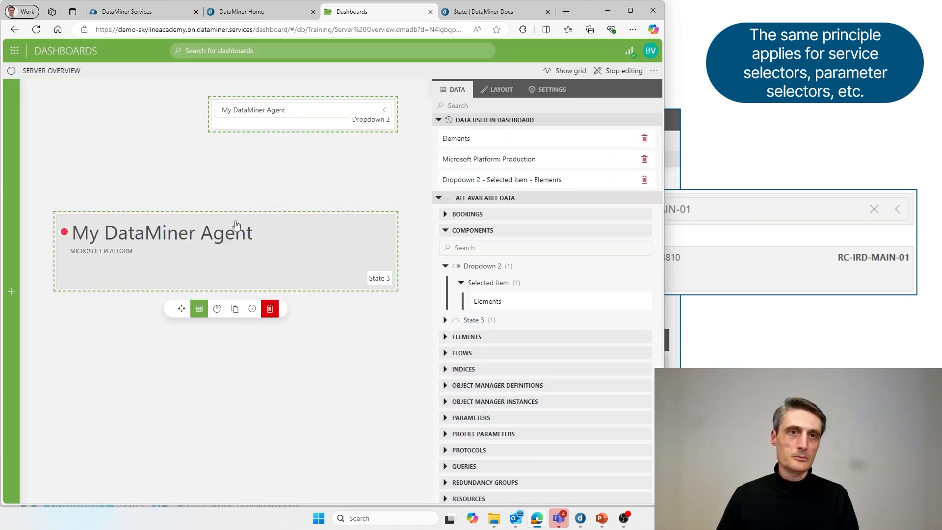
Move the remaining State component up, place the Dropdown directly above it, and reduce the State component's height
{"action": "left_click", "coordinate": [236, 225]}
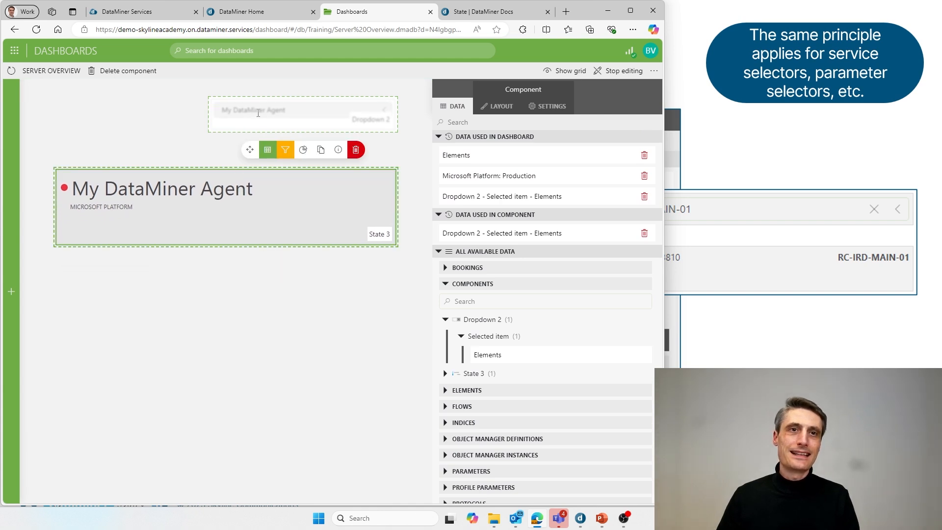
{"action": "left_click_drag", "start_coordinate": [258, 114], "coordinate": [256, 152]}
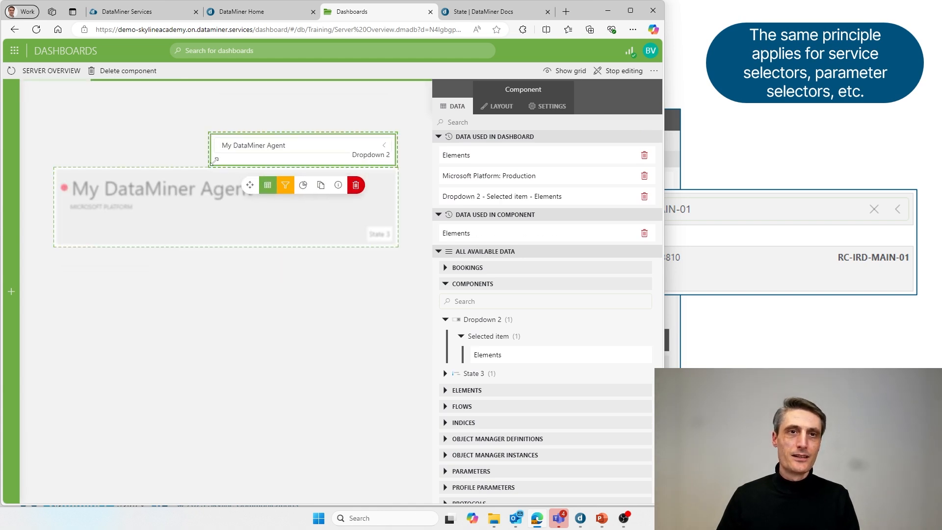
{"action": "left_click", "coordinate": [143, 131]}
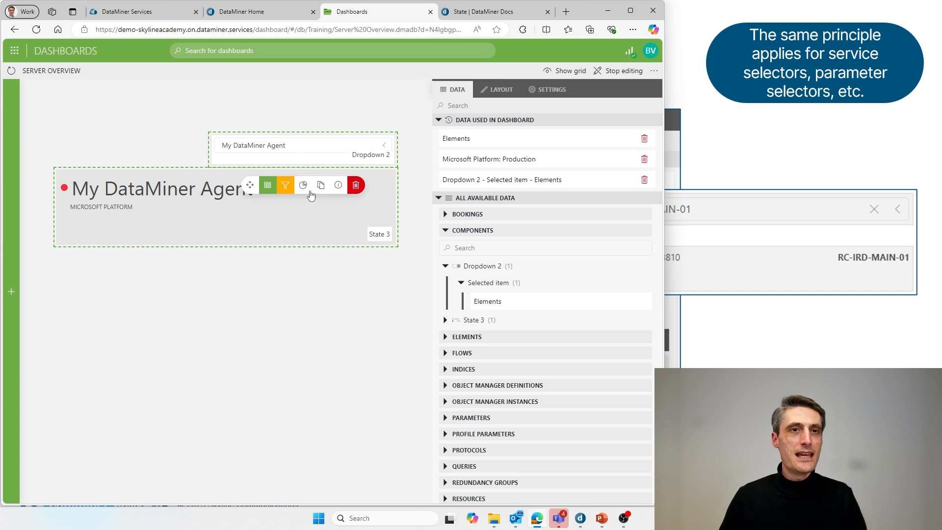
{"action": "left_click", "coordinate": [199, 218]}
{"action": "left_click", "coordinate": [297, 337]}
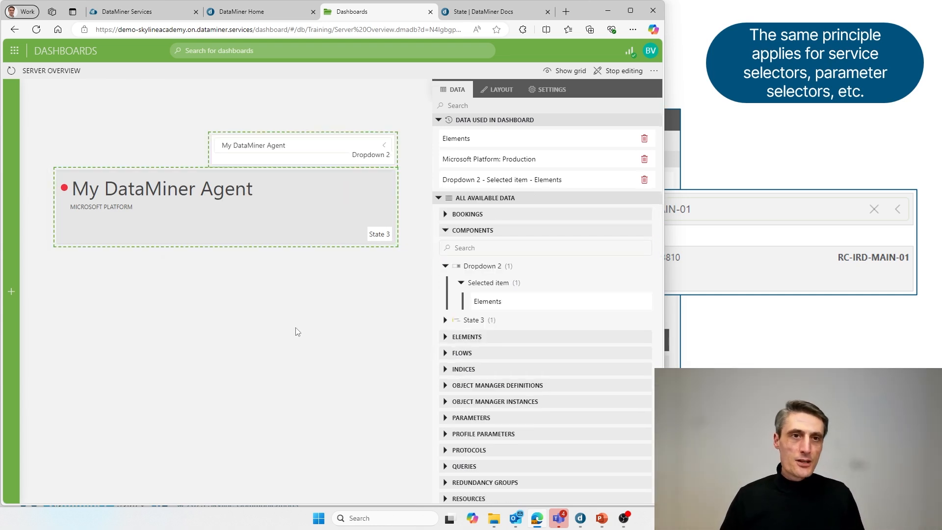
{"action": "mouse_move", "coordinate": [268, 239]}
{"action": "left_click_drag", "start_coordinate": [268, 241], "coordinate": [268, 223]}
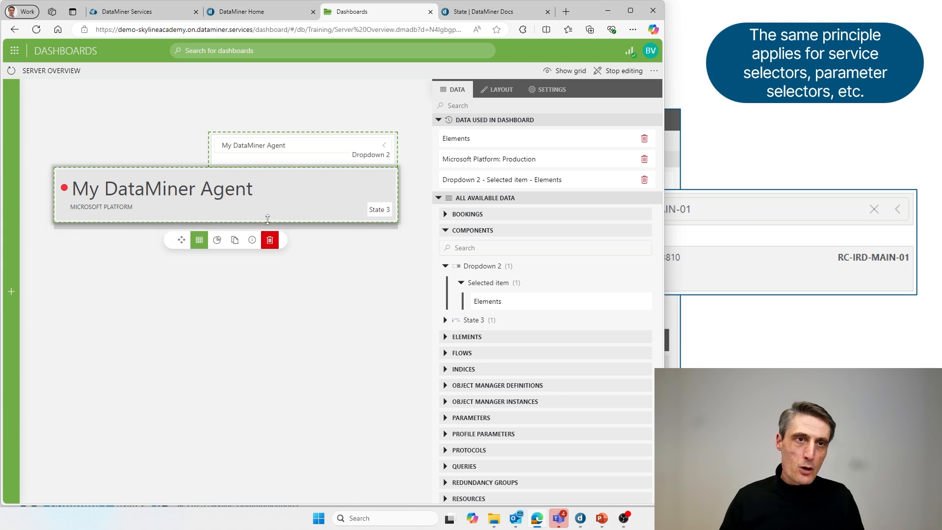
Add a State timeline component below the State component and stretch it to the same width
{"action": "mouse_move", "coordinate": [6, 142]}
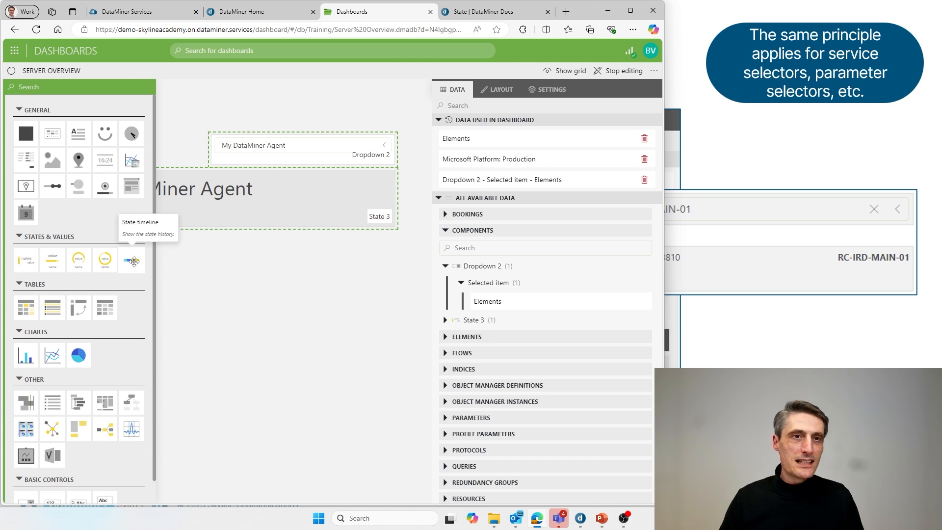
{"action": "left_click_drag", "start_coordinate": [134, 262], "coordinate": [236, 294]}
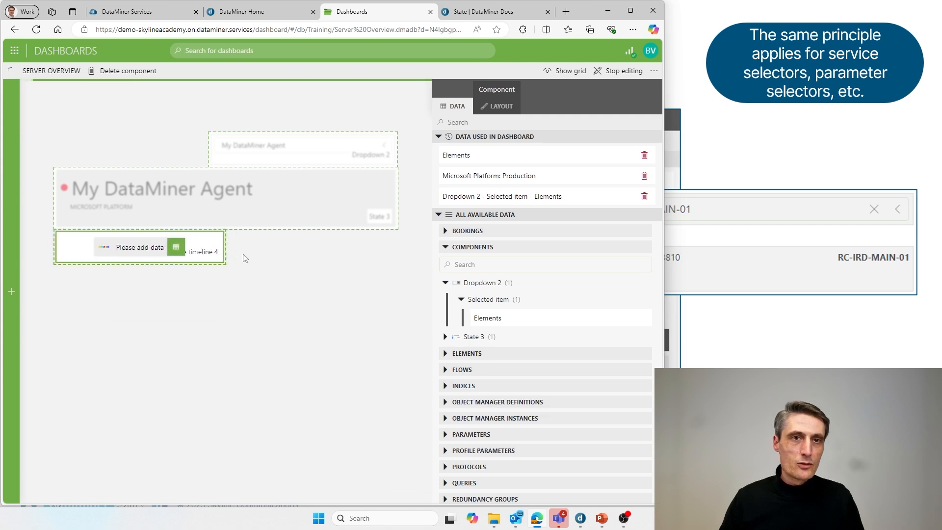
{"action": "left_click_drag", "start_coordinate": [226, 249], "coordinate": [387, 246]}
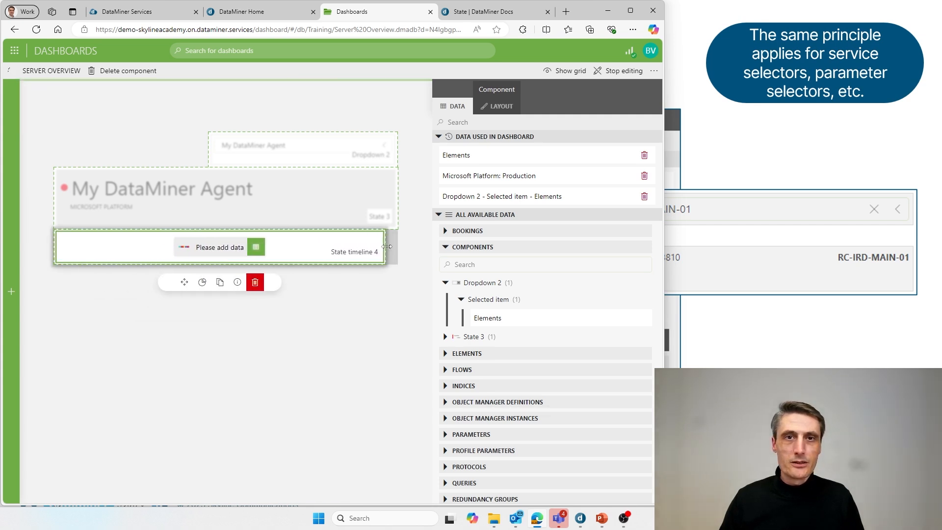
Shorten the State component slightly and move the State timeline up directly beneath it
{"action": "left_click", "coordinate": [289, 216]}
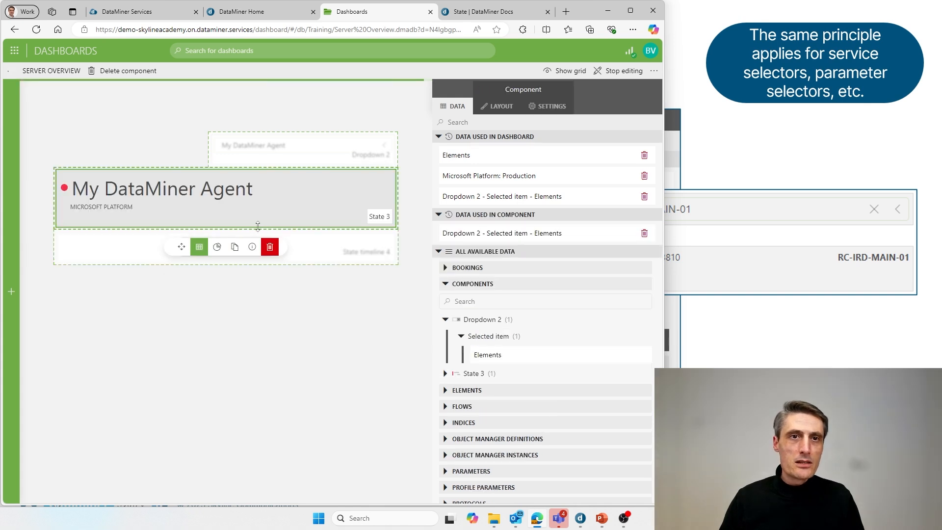
{"action": "mouse_move", "coordinate": [258, 226]}
{"action": "left_mouse_down"}
{"action": "mouse_move", "coordinate": [258, 235]}
{"action": "mouse_move", "coordinate": [258, 218]}
{"action": "left_mouse_up"}
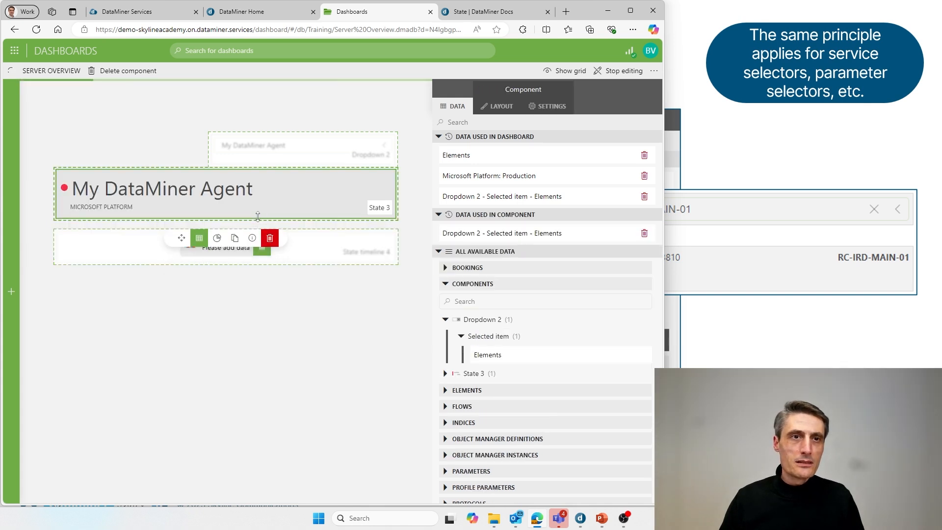
{"action": "left_click", "coordinate": [308, 238]}
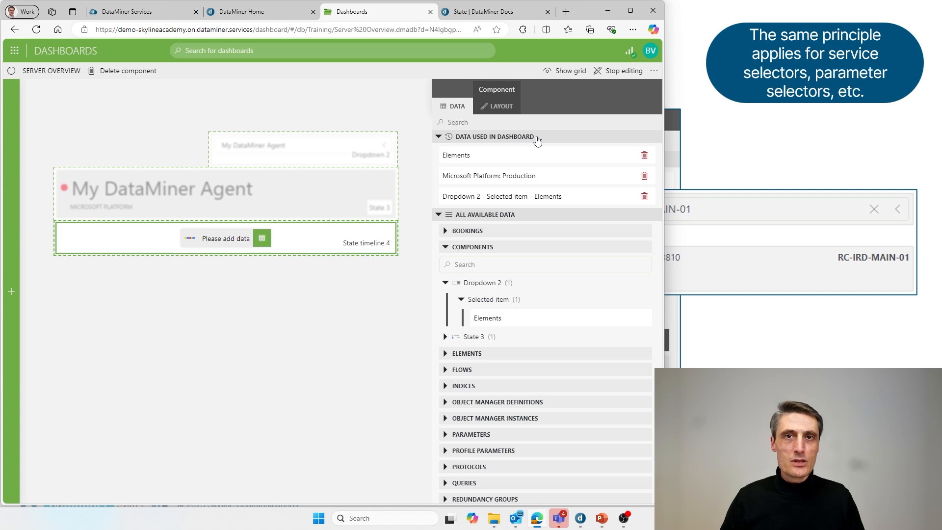
Feed the State timeline with the Dropdown 2 - Selected item - Elements data already used in the dashboard
{"action": "left_click", "coordinate": [486, 138]}
{"action": "left_click", "coordinate": [475, 139]}
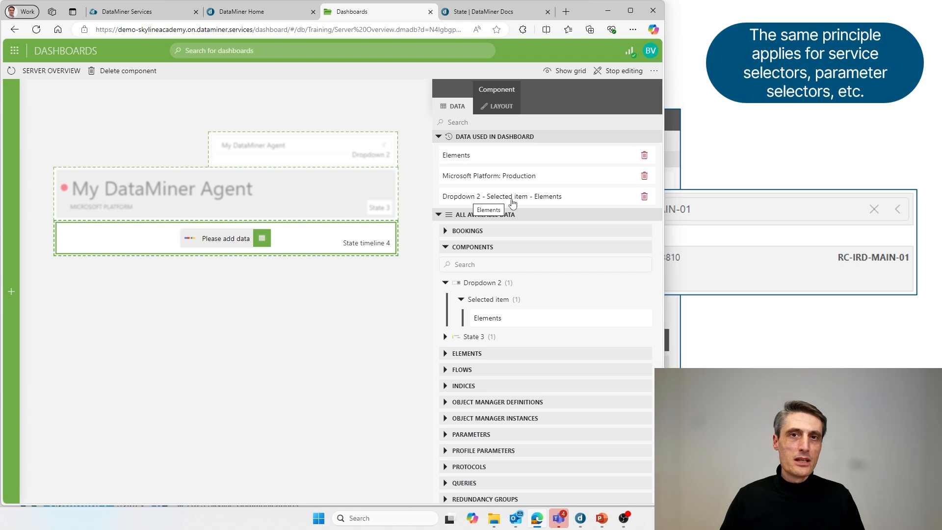
{"action": "left_click_drag", "start_coordinate": [510, 202], "coordinate": [227, 244]}
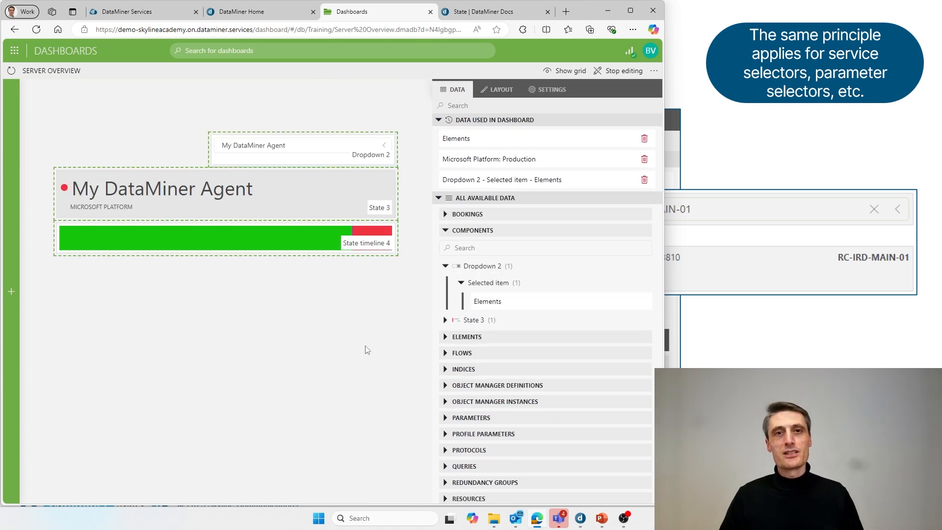
Title the State timeline "Alarm state of last 24 hours" and increase its height slightly
{"action": "mouse_move", "coordinate": [185, 237]}
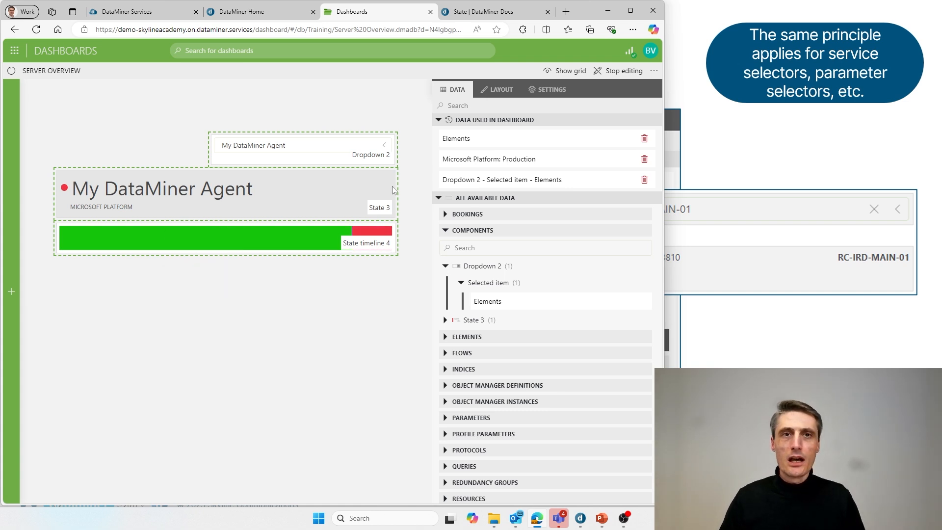
{"action": "left_click", "coordinate": [314, 237]}
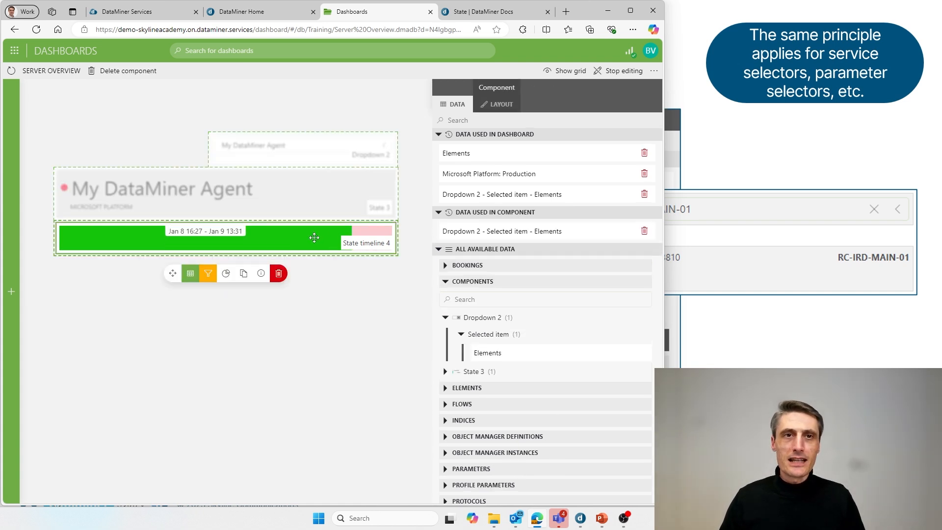
{"action": "left_click", "coordinate": [500, 107]}
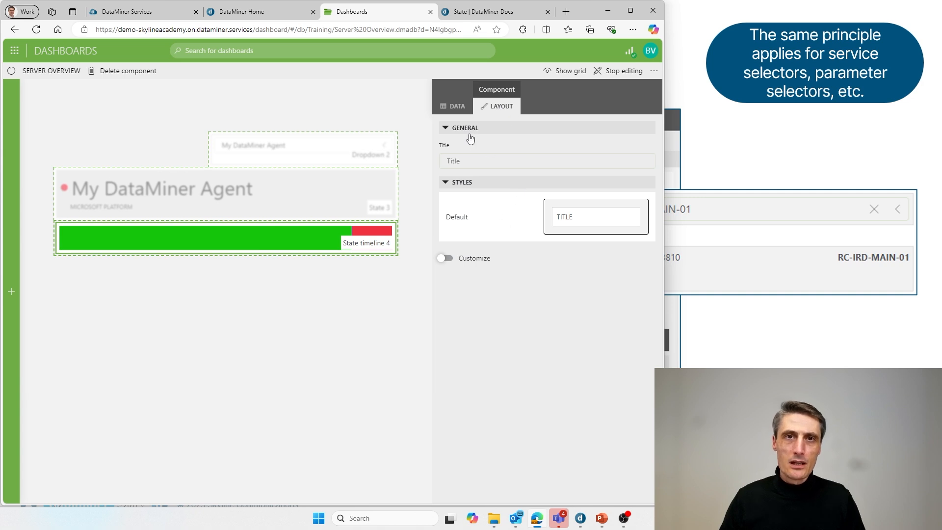
{"action": "left_click", "coordinate": [486, 165]}
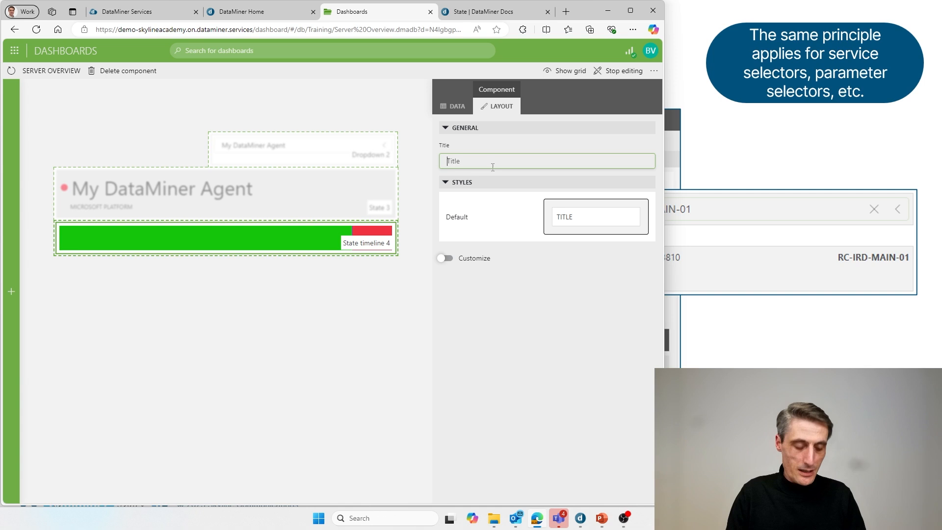
{"action": "type", "text": "Sta"}
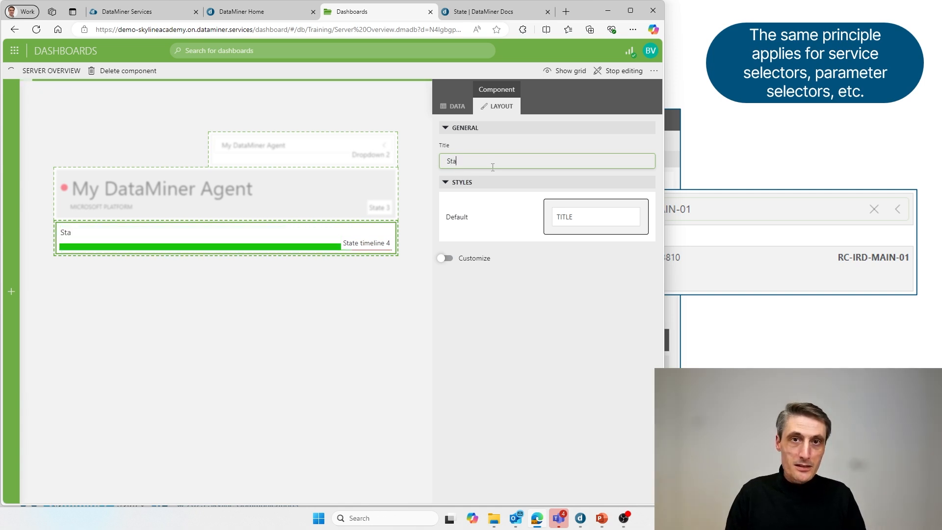
{"action": "key", "text": "BackSpace"}
{"action": "key", "text": "BackSpace"}
{"action": "key", "text": "BackSpace"}
{"action": "type", "text": "Alarm"}
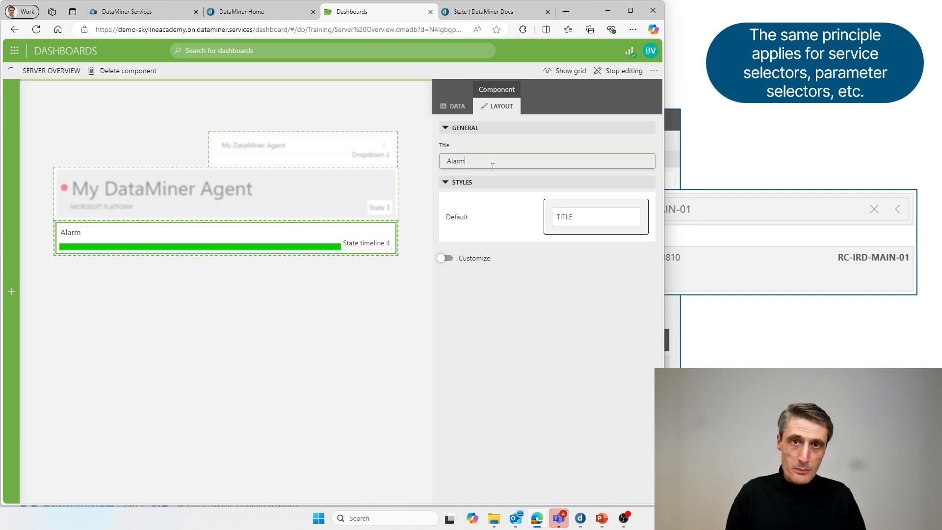
{"action": "type", "text": " state o"}
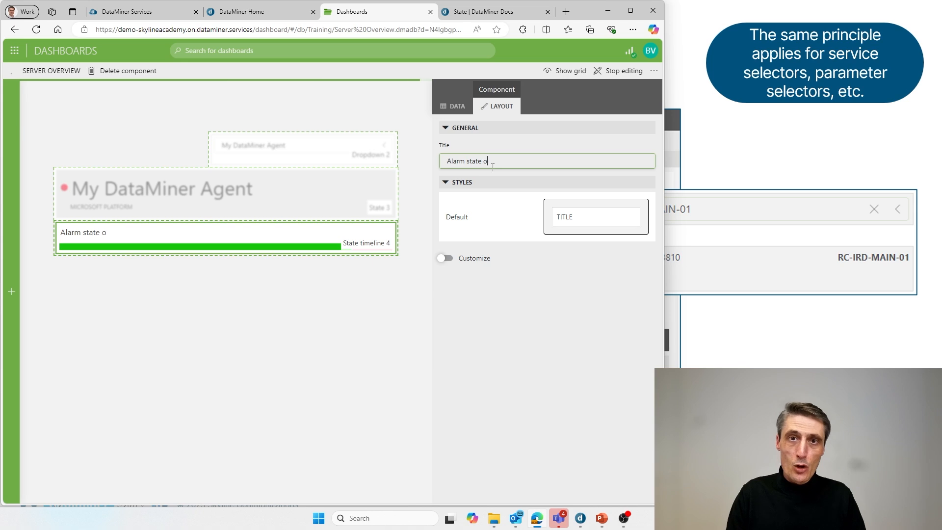
{"action": "type", "text": "f last 2"}
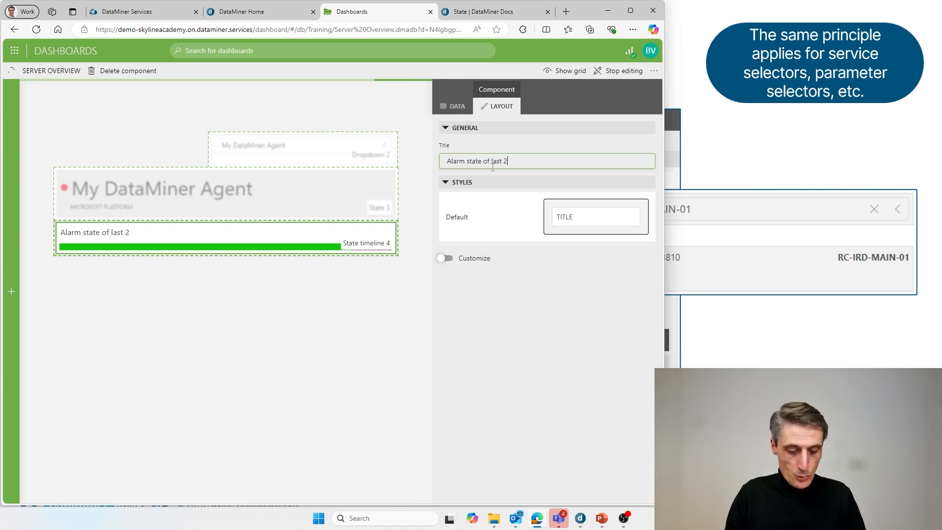
{"action": "type", "text": "4 hours"}
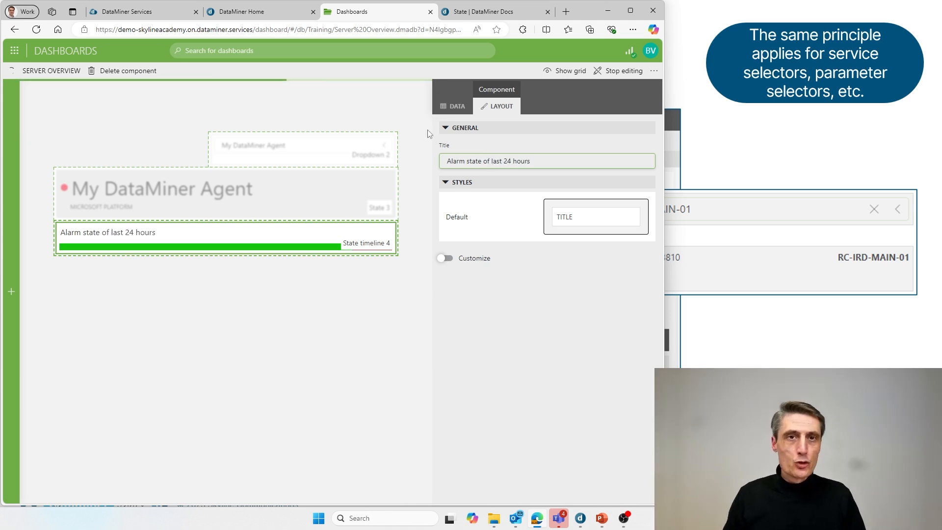
{"action": "left_click", "coordinate": [337, 293]}
{"action": "mouse_move", "coordinate": [316, 253]}
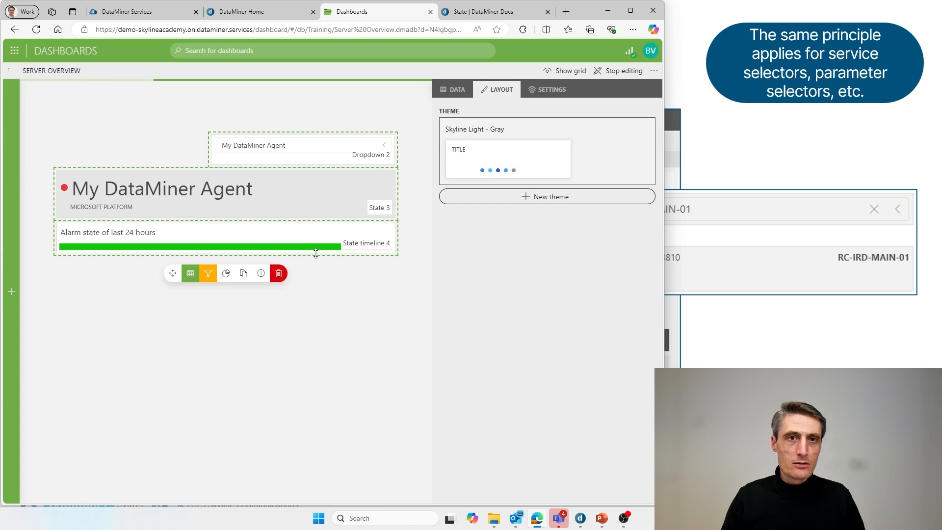
{"action": "left_click_drag", "start_coordinate": [316, 253], "coordinate": [316, 263]}
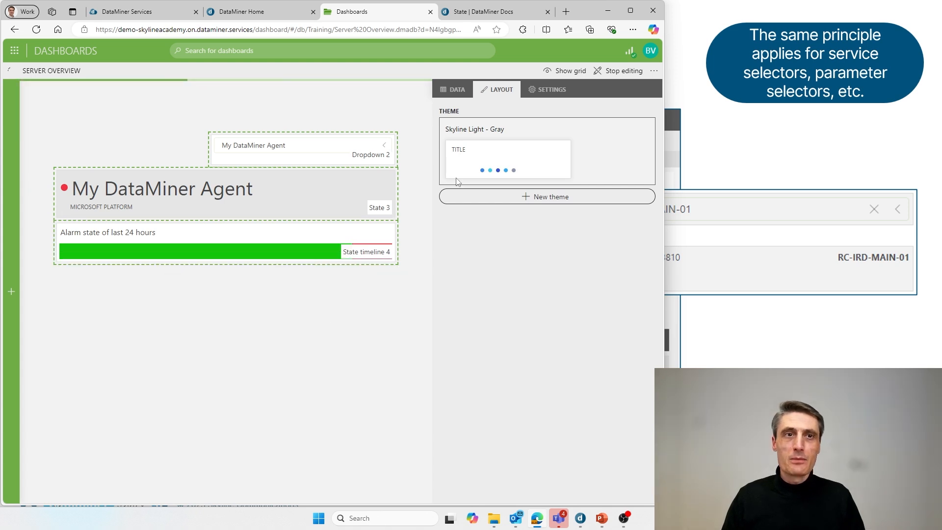
Stop editing the dashboard and test the Dropdown by selecting MS_Server_01, followed by MS_Server_02
{"action": "left_click", "coordinate": [620, 71]}
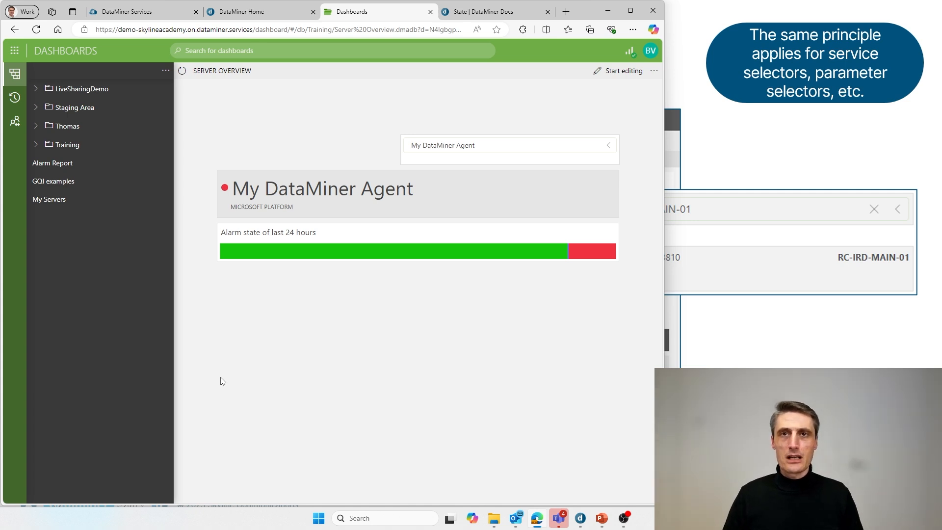
{"action": "left_click", "coordinate": [607, 147]}
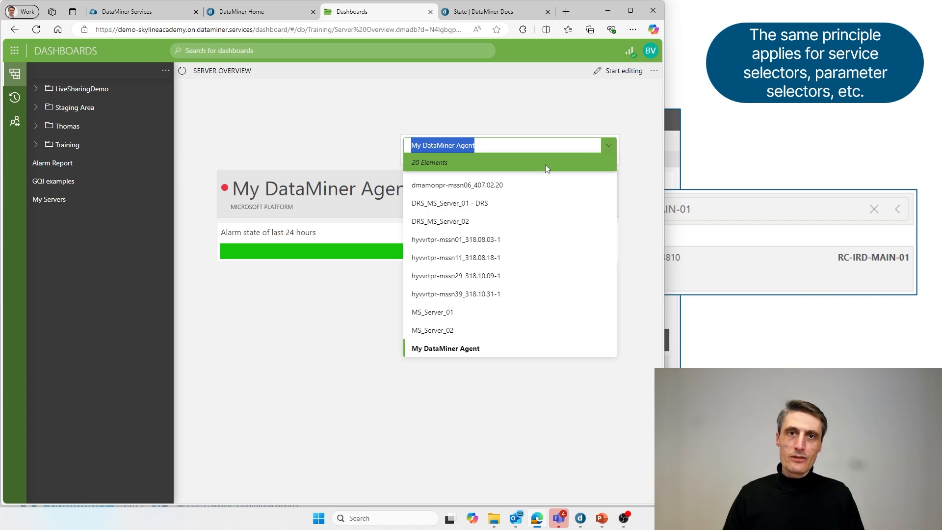
{"action": "left_click", "coordinate": [451, 314]}
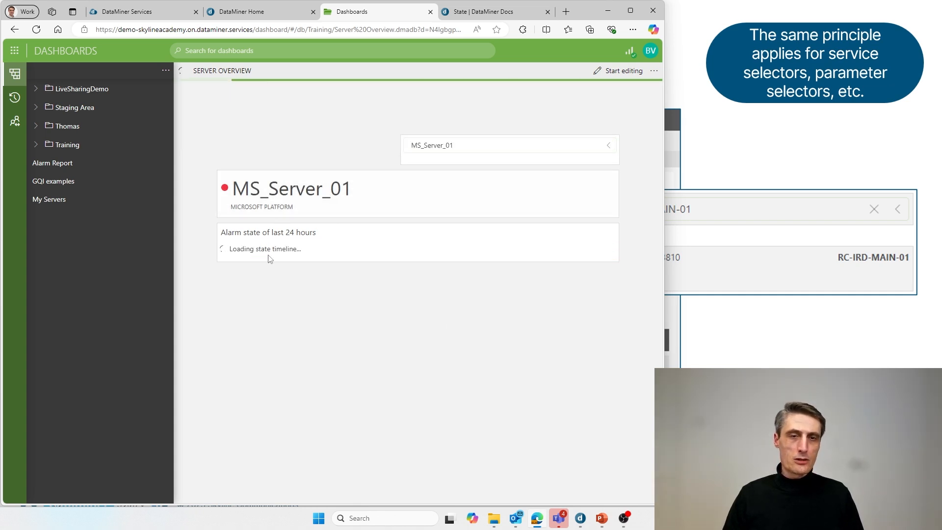
{"action": "left_click", "coordinate": [610, 147]}
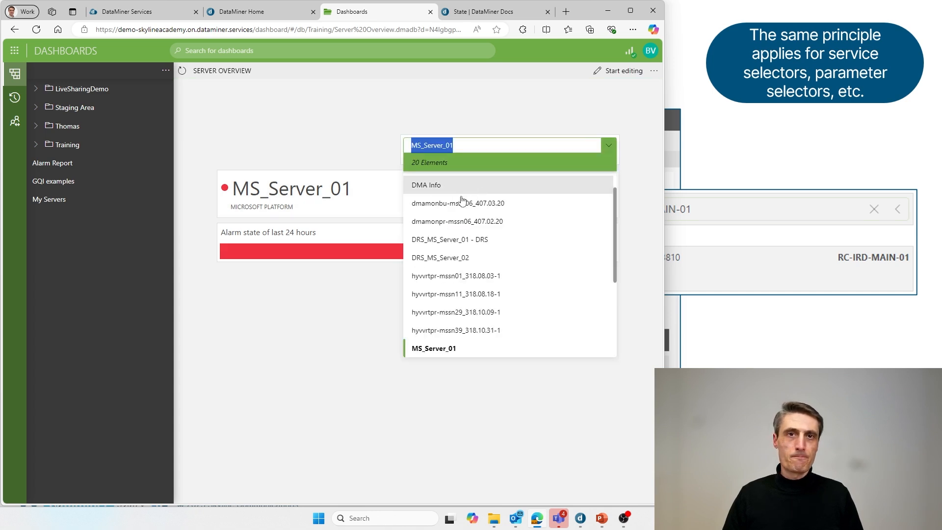
{"action": "scroll", "coordinate": [460, 331], "scroll_direction": "down", "scroll_amount": 1}
{"action": "left_click", "coordinate": [445, 322]}
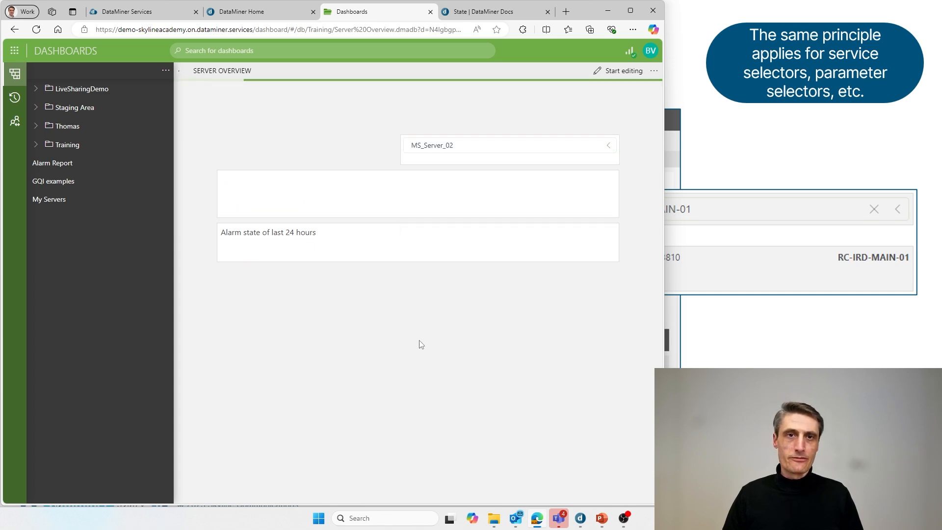
Test the Dropdown by selecting My DataMiner Agent, and resume editing the Server Overview dashboard
{"action": "left_click", "coordinate": [554, 147]}
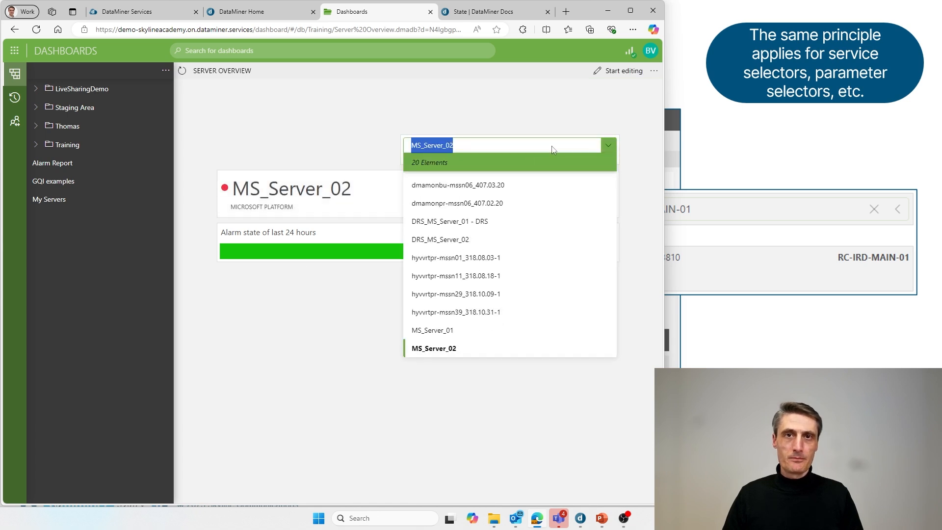
{"action": "scroll", "coordinate": [476, 313], "scroll_direction": "down", "scroll_amount": 2}
{"action": "left_click", "coordinate": [456, 264]}
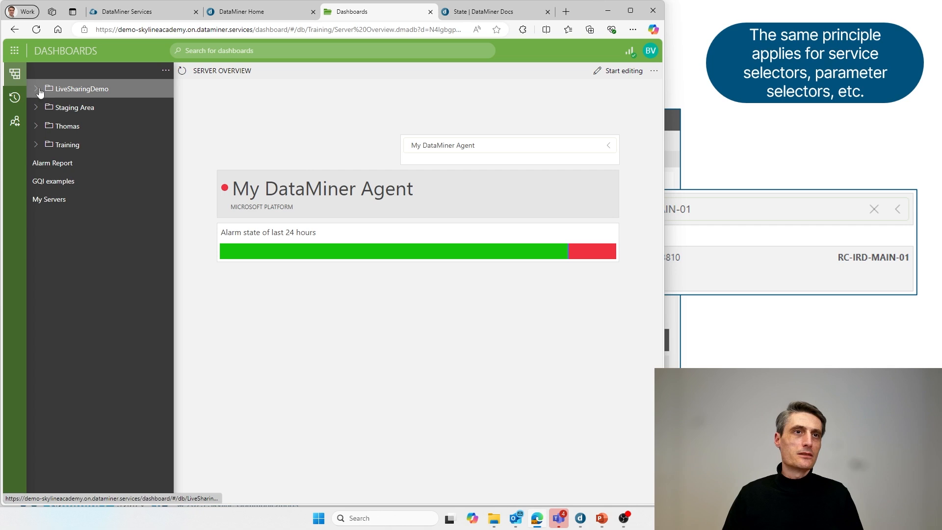
{"action": "left_click", "coordinate": [599, 71]}
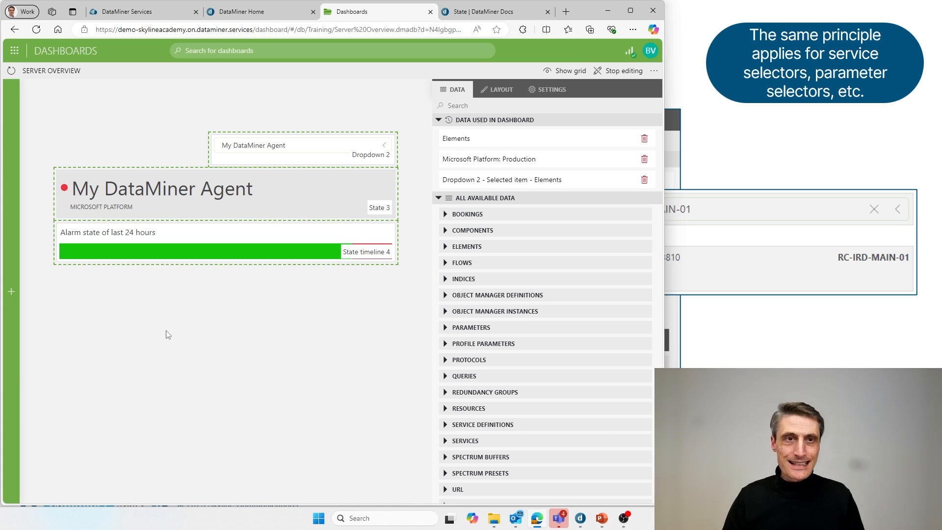
{"action": "left_click", "coordinate": [226, 231]}
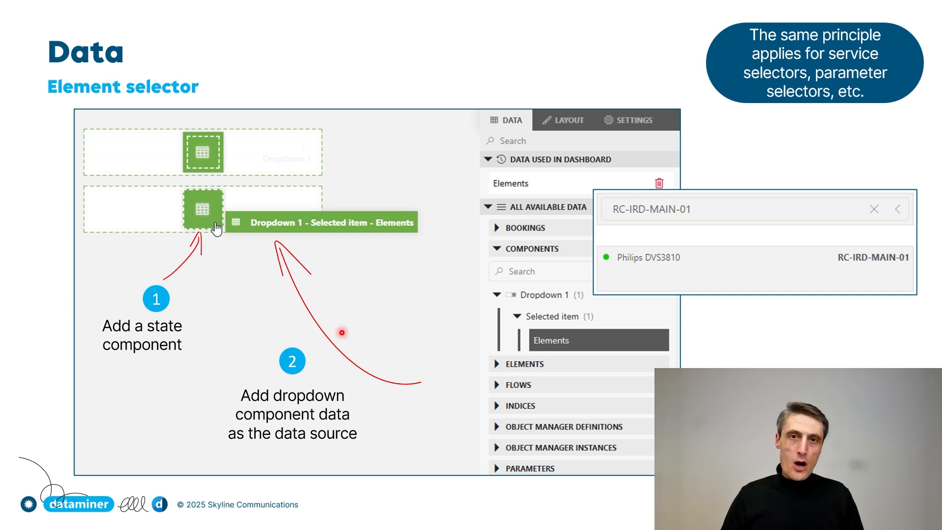
{"action": "key", "text": "Right"}
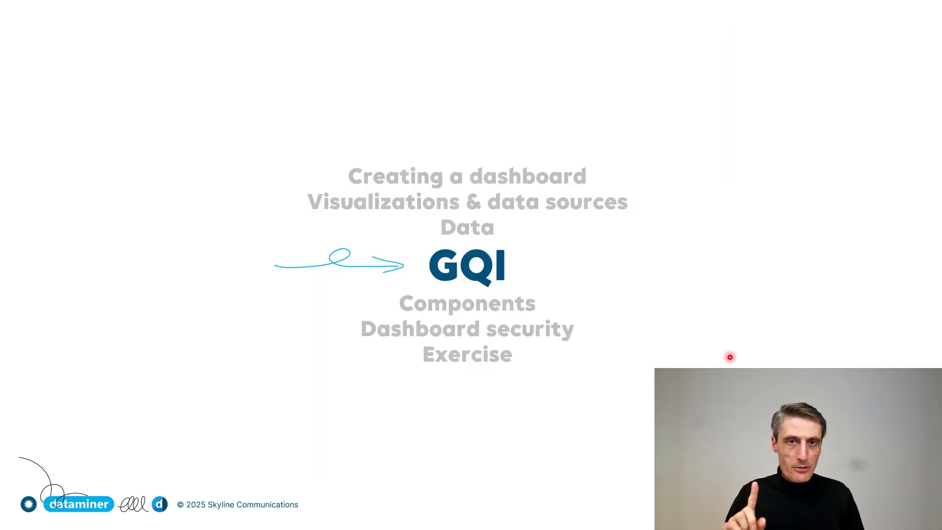
{"action": "key", "text": "alt+Tab"}
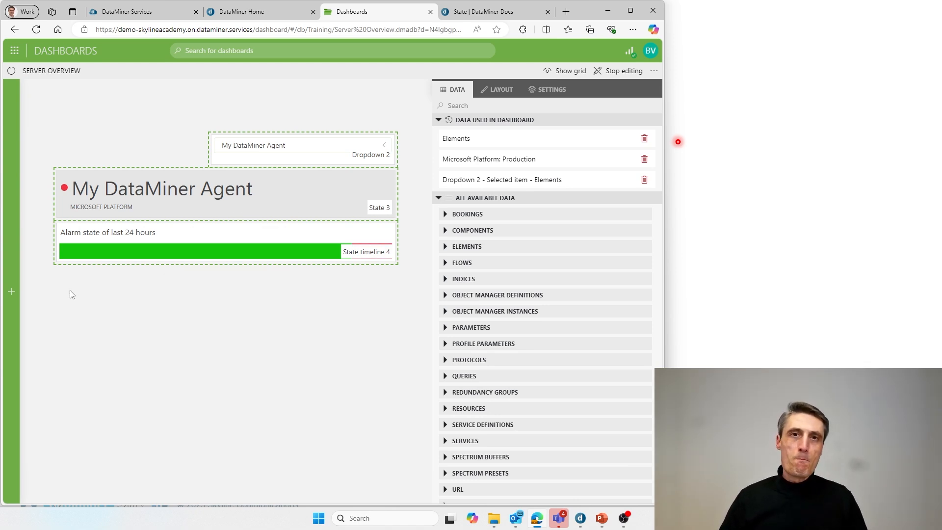
Add a Text component above the Dropdown and narrow it to line up with the State component's left edge
{"action": "left_click", "coordinate": [12, 291]}
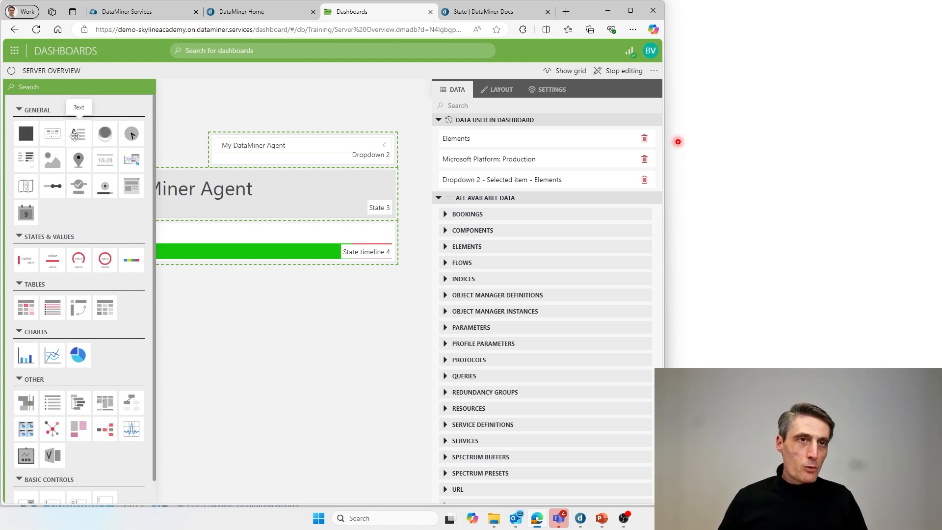
{"action": "left_click_drag", "start_coordinate": [78, 135], "coordinate": [395, 127]}
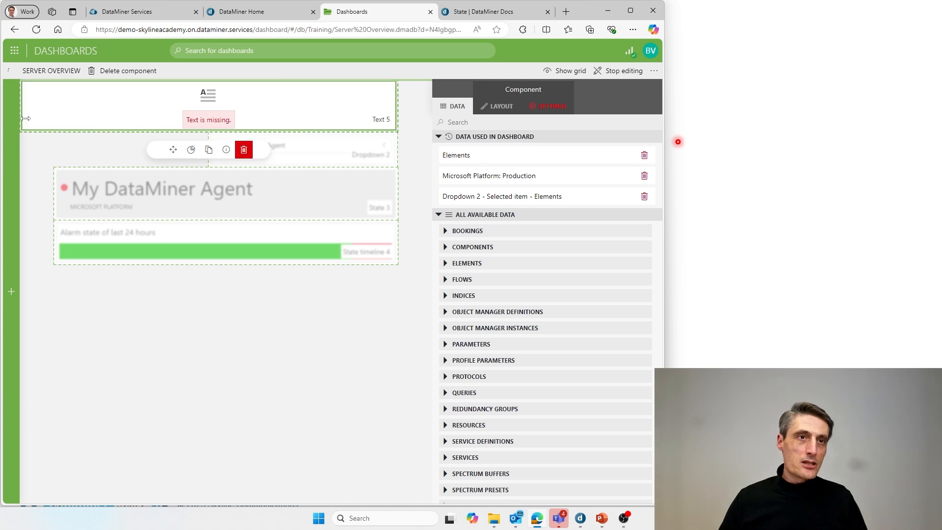
{"action": "left_click_drag", "start_coordinate": [22, 115], "coordinate": [61, 114]}
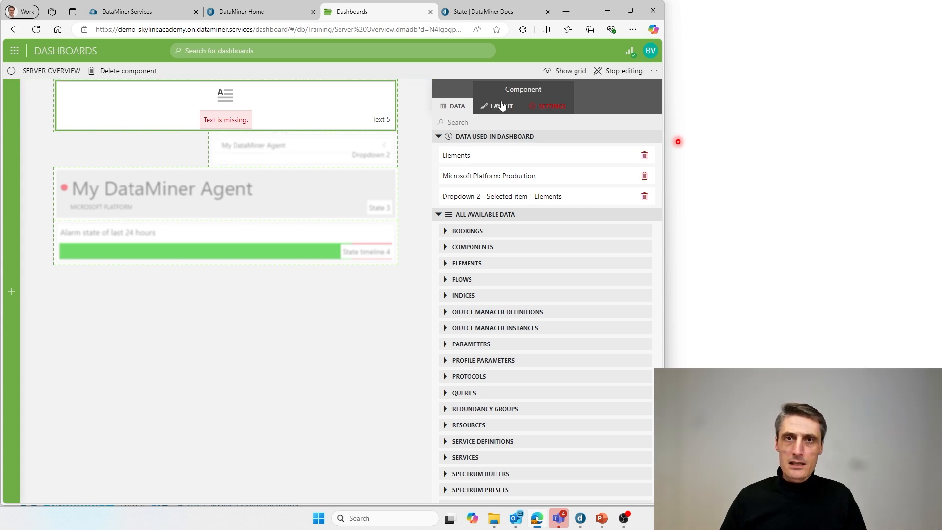
Set the Text component's content to "My Server Dashboard"
{"action": "left_click", "coordinate": [557, 108]}
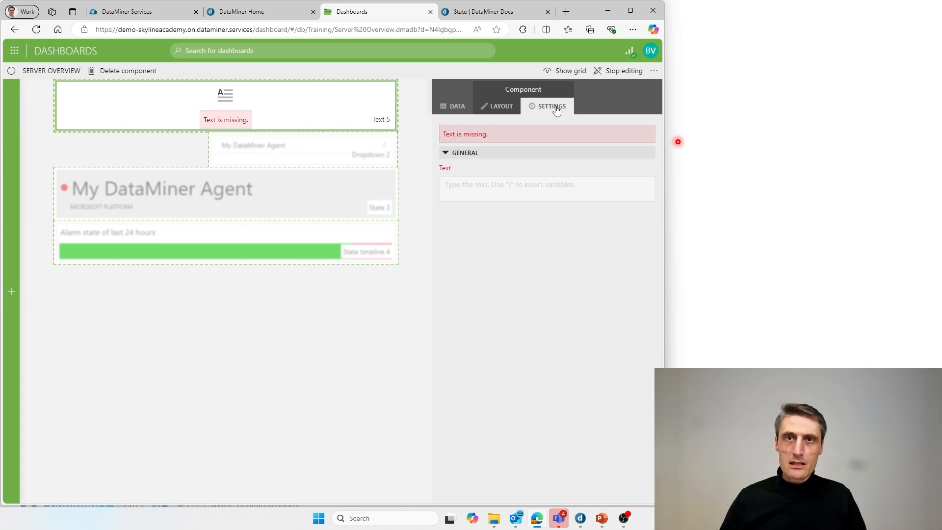
{"action": "left_click", "coordinate": [472, 187]}
{"action": "type", "text": "My "}
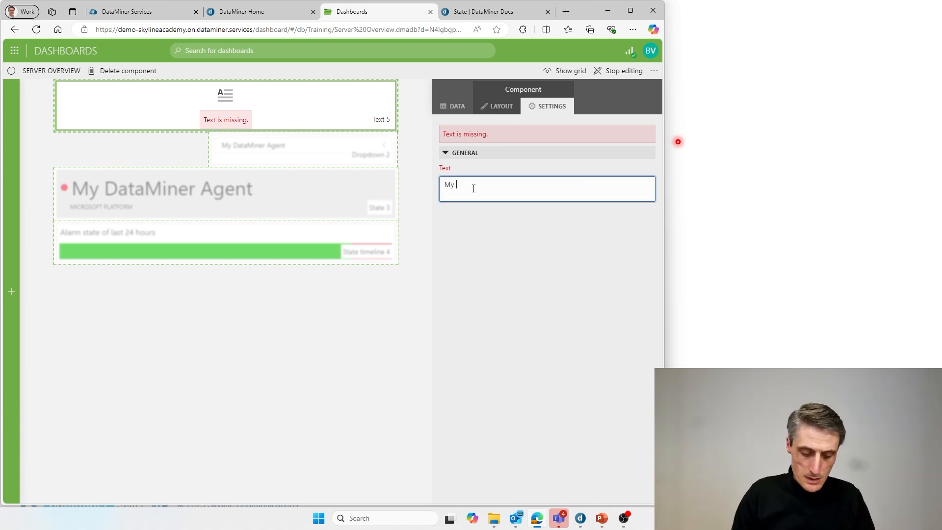
{"action": "type", "text": "Server "}
{"action": "type", "text": "Das"}
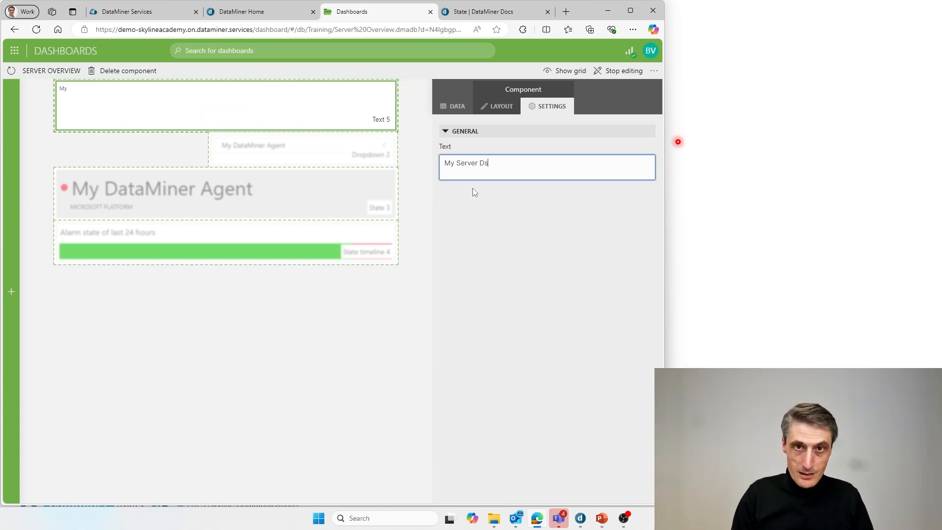
{"action": "key", "text": "BackSpace"}
{"action": "type", "text": "ashb"}
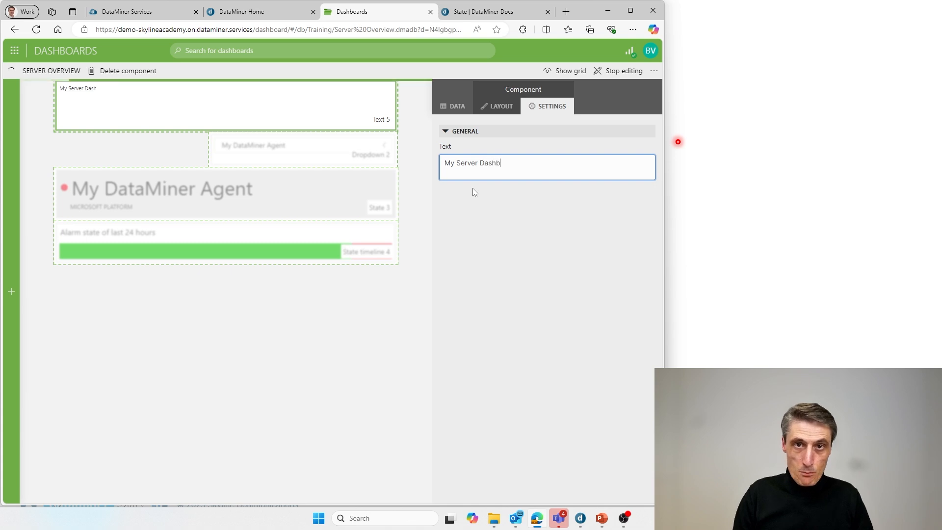
{"action": "type", "text": "oard"}
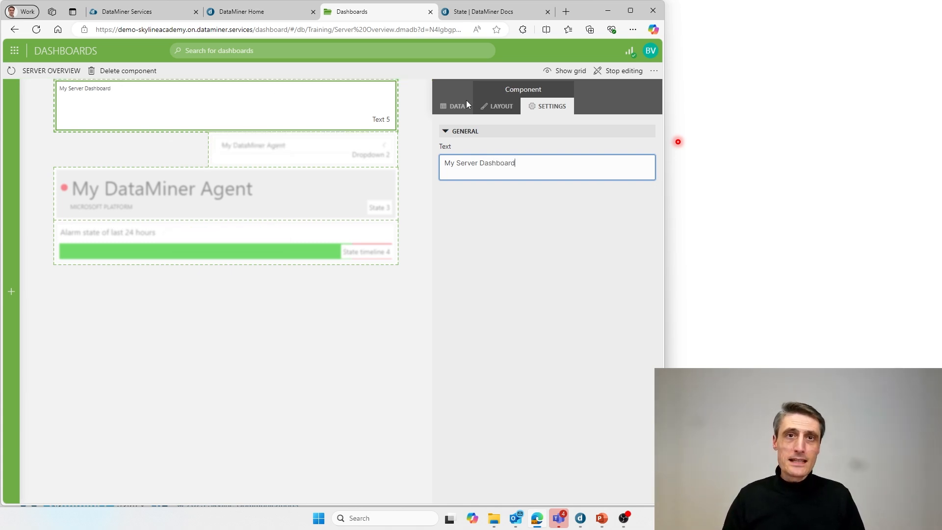
Center the "My Server Dashboard" text horizontally and set its font size to 40
{"action": "left_click", "coordinate": [496, 110]}
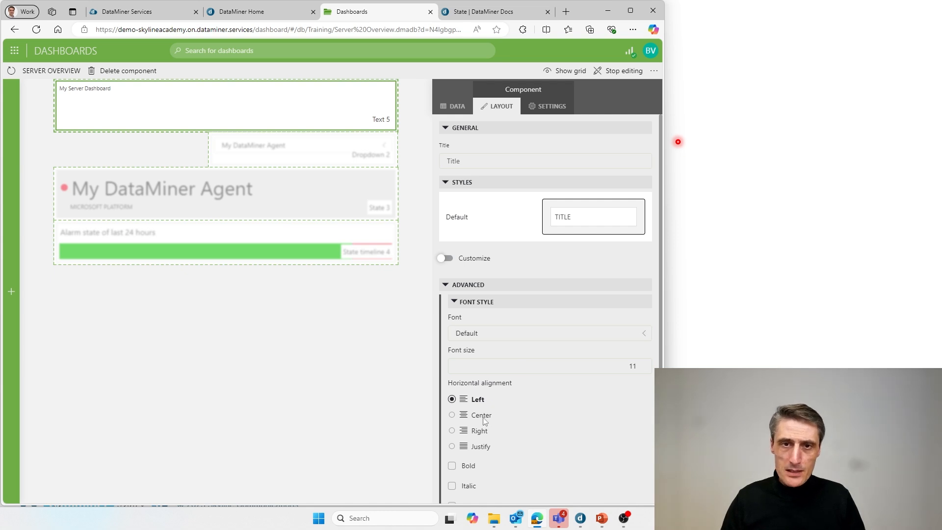
{"action": "left_click", "coordinate": [452, 416]}
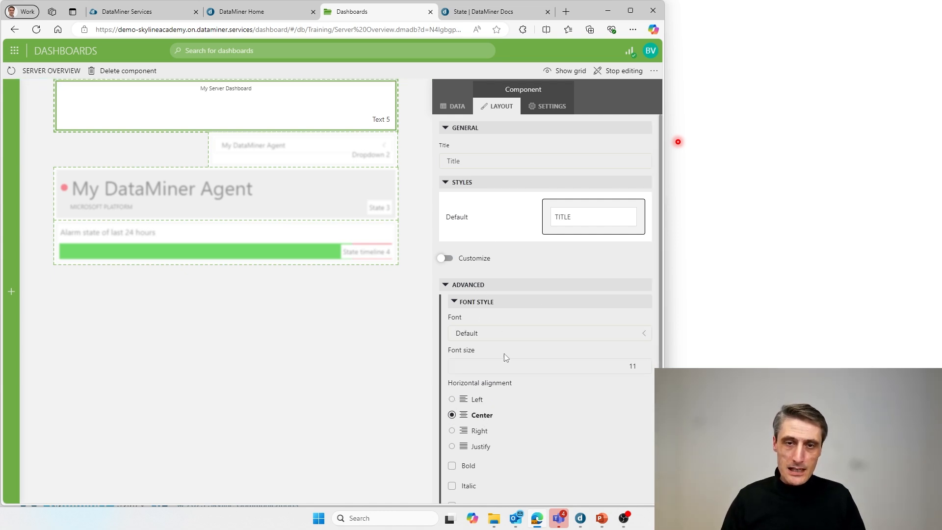
{"action": "scroll", "coordinate": [505, 353], "scroll_direction": "down", "scroll_amount": 1}
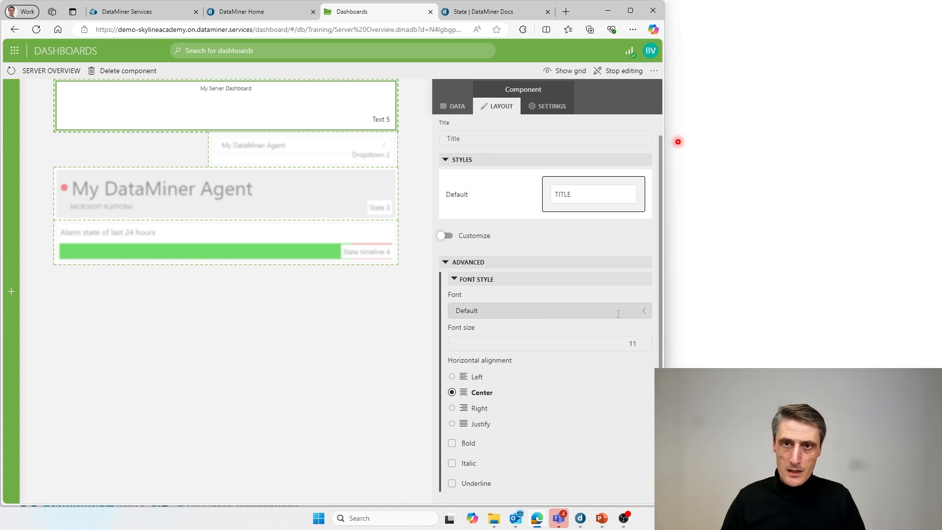
{"action": "double_click", "coordinate": [644, 345]}
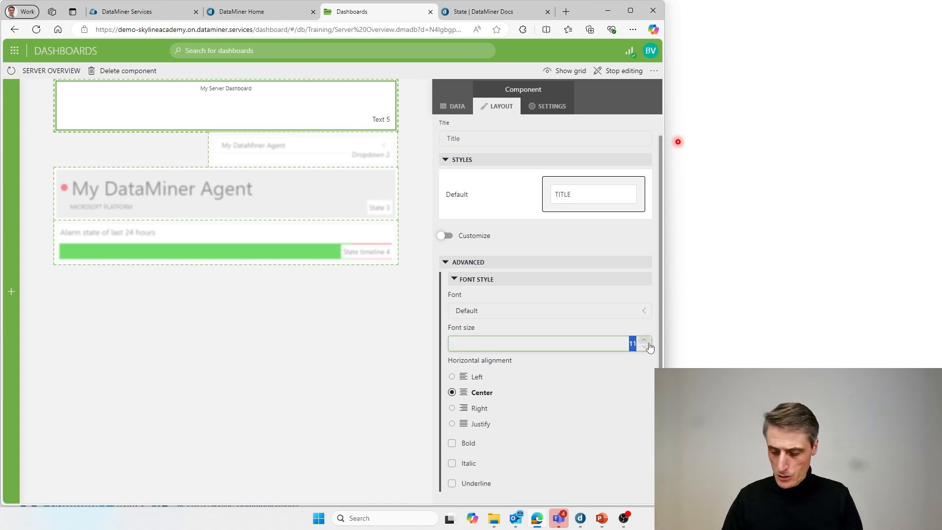
{"action": "type", "text": "40"}
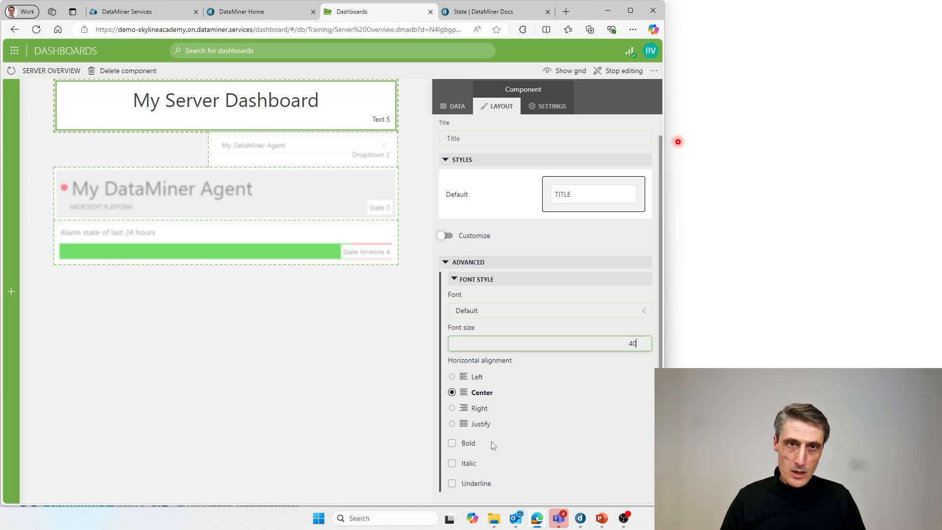
{"action": "left_click", "coordinate": [260, 369]}
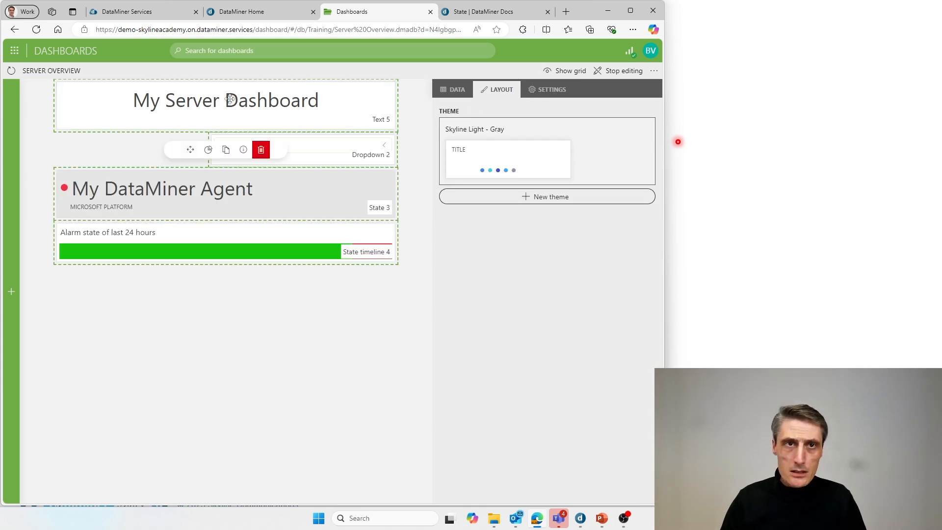
Customize the Text component's style with a light blue background color, rgb(47,211,255)
{"action": "left_click", "coordinate": [287, 98]}
{"action": "scroll", "coordinate": [493, 393], "scroll_direction": "down", "scroll_amount": 1}
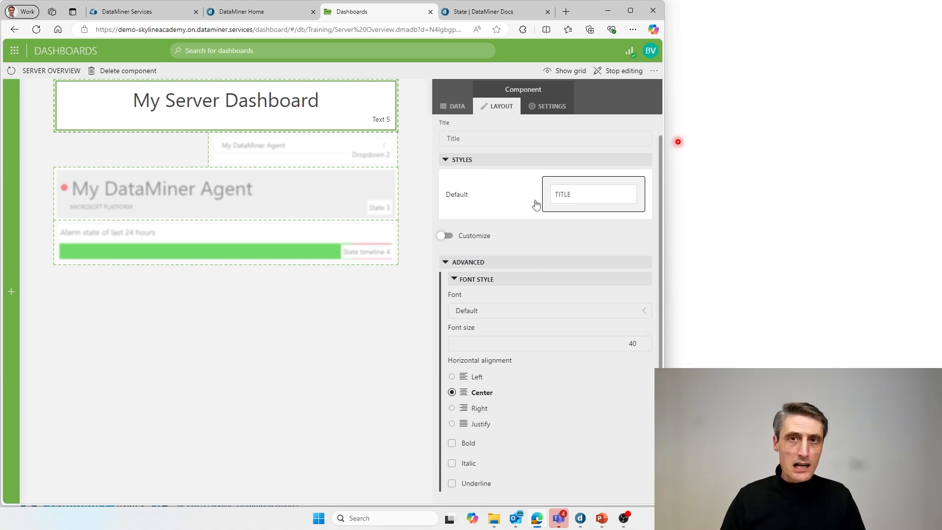
{"action": "left_click", "coordinate": [462, 236]}
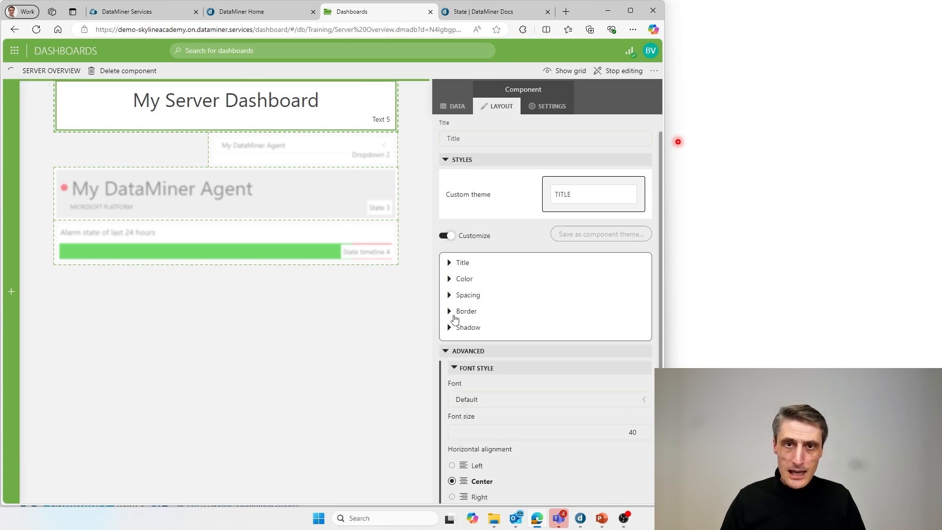
{"action": "left_click", "coordinate": [450, 281]}
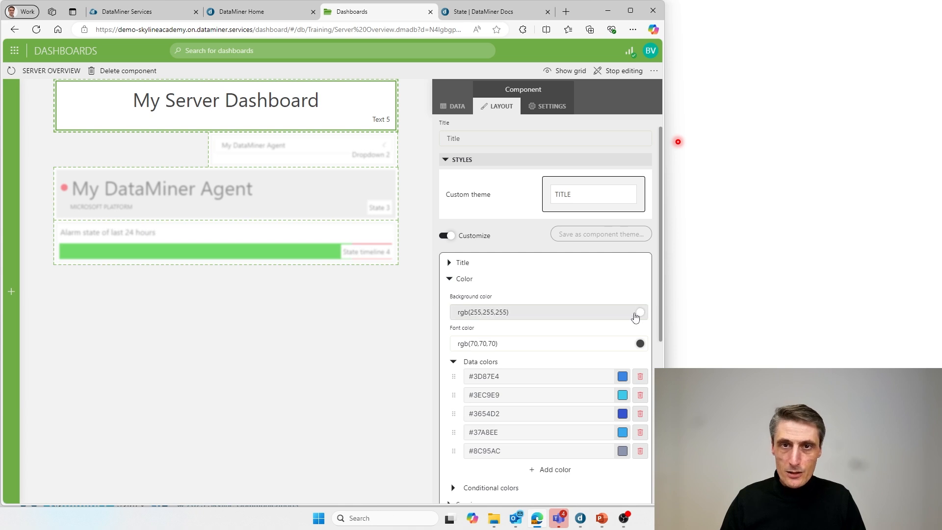
{"action": "left_click", "coordinate": [627, 317]}
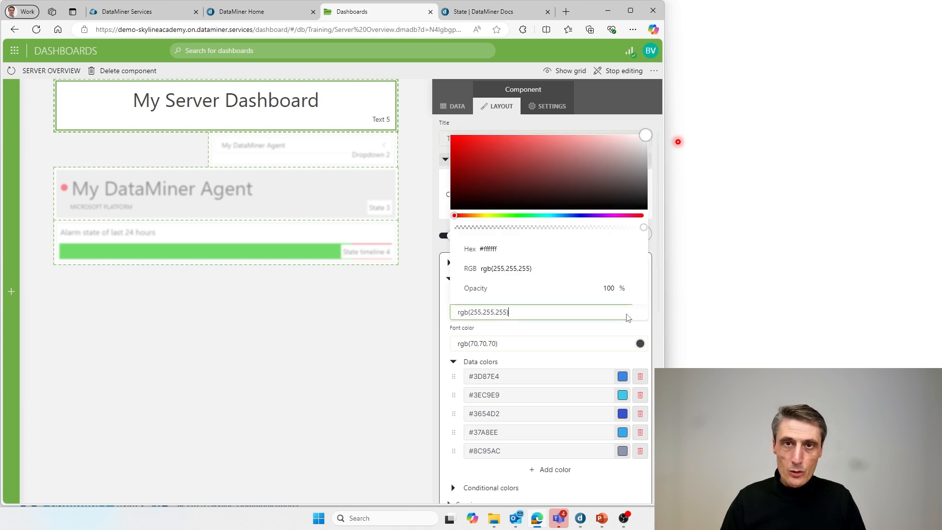
{"action": "left_click", "coordinate": [557, 216]}
{"action": "left_click", "coordinate": [465, 140]}
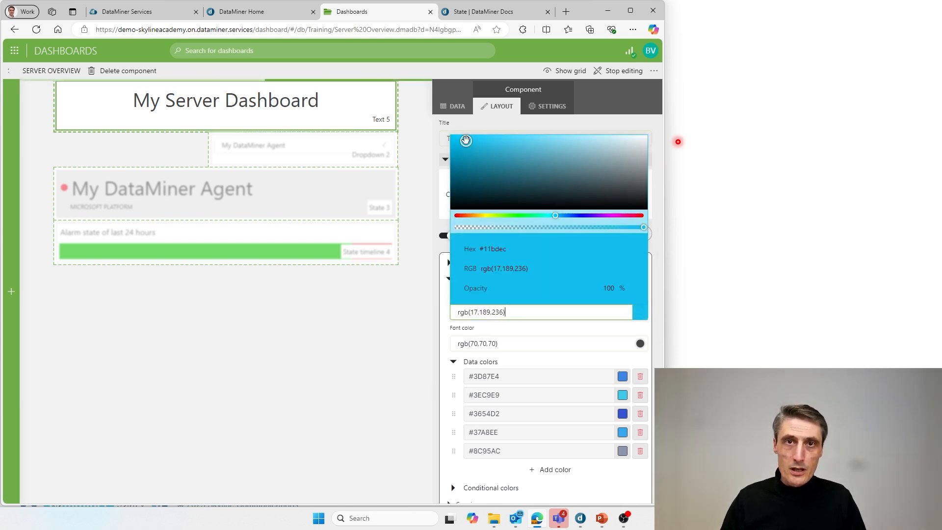
{"action": "left_click", "coordinate": [488, 135]}
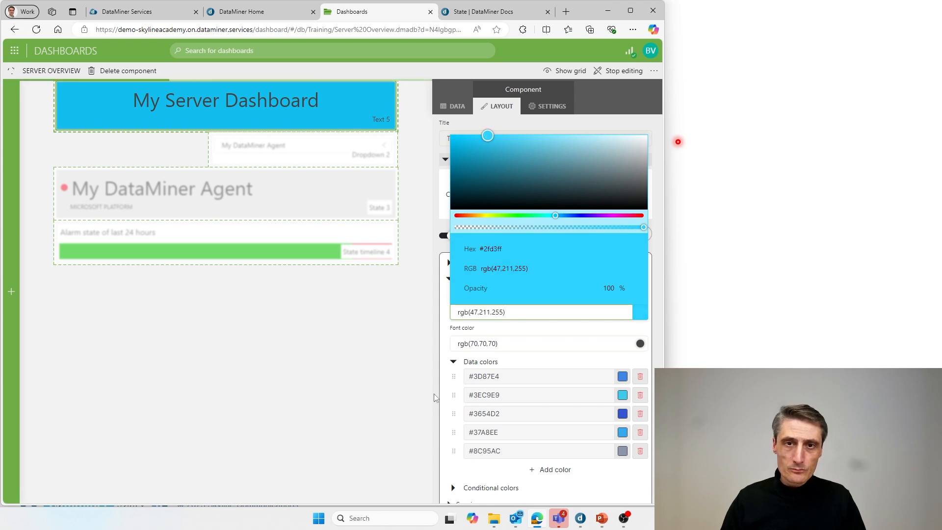
{"action": "left_click", "coordinate": [354, 411]}
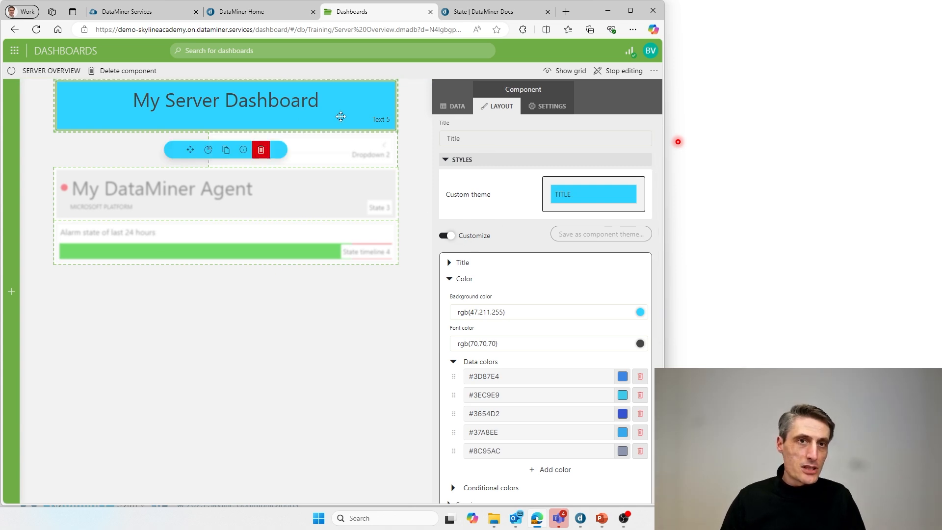
Shorten the Text component slightly, move it down directly above the Dropdown, and stop editing the dashboard
{"action": "left_click", "coordinate": [316, 414]}
{"action": "left_click", "coordinate": [208, 125]}
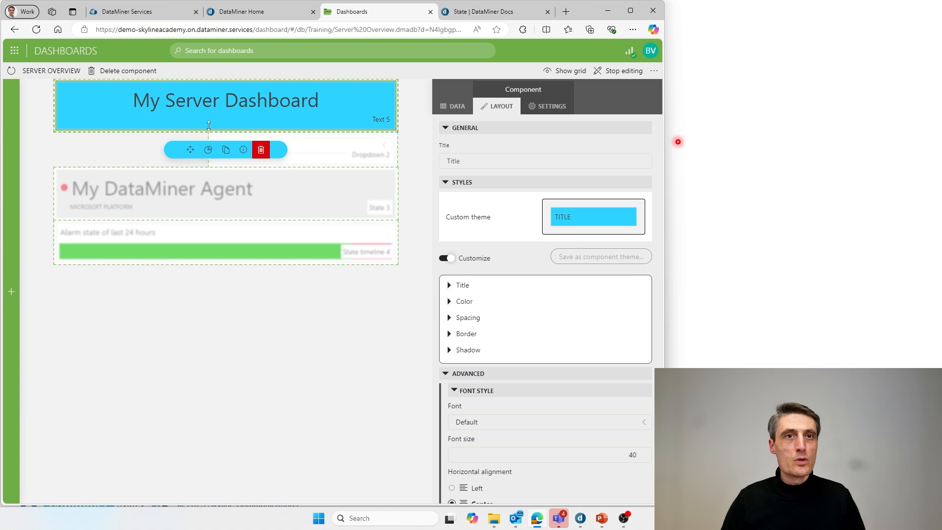
{"action": "left_click_drag", "start_coordinate": [198, 127], "coordinate": [199, 121]}
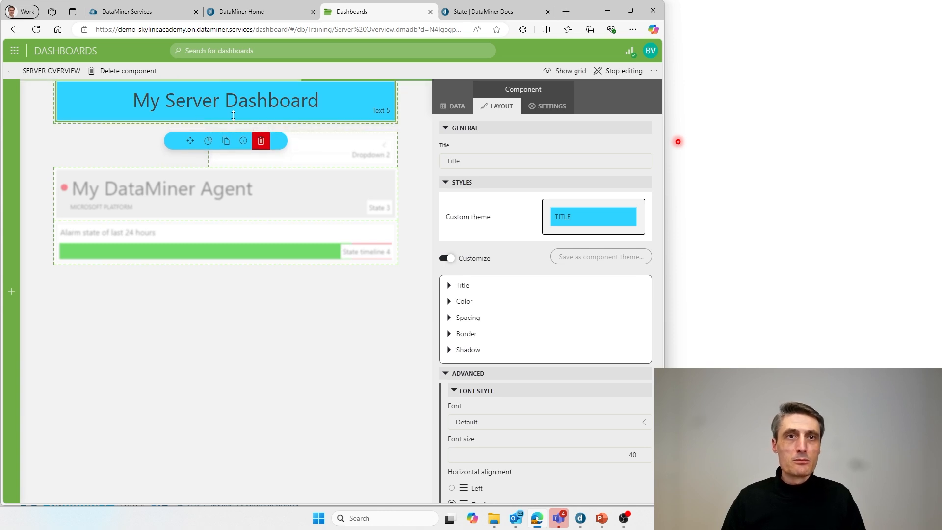
{"action": "left_click_drag", "start_coordinate": [312, 94], "coordinate": [313, 104]}
{"action": "left_click", "coordinate": [282, 337]}
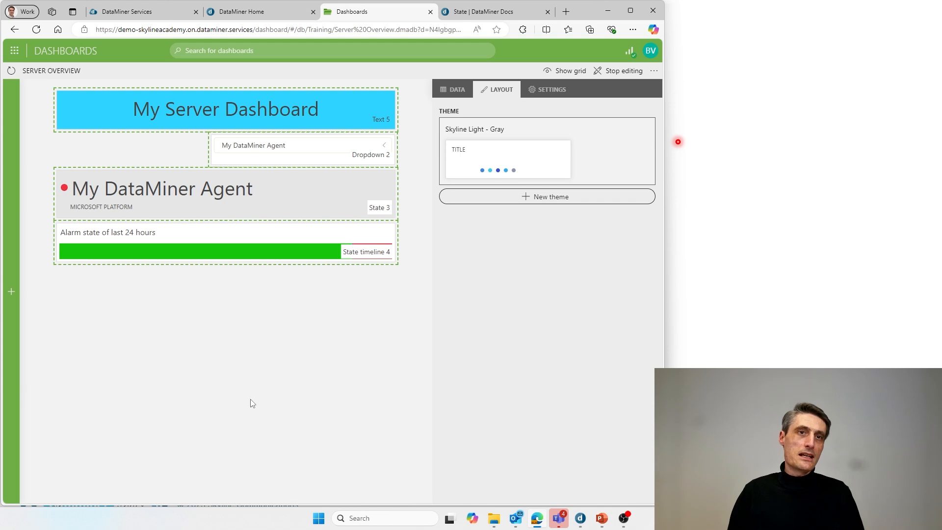
{"action": "left_click", "coordinate": [622, 73]}
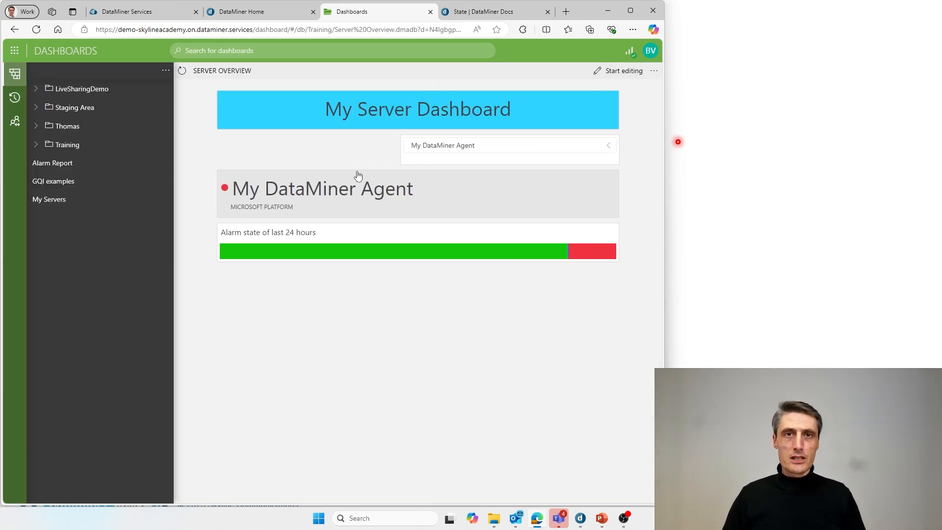
Resume editing and add a Gauge component beneath the State timeline, sized to about half the timeline's width
{"action": "left_click", "coordinate": [616, 71]}
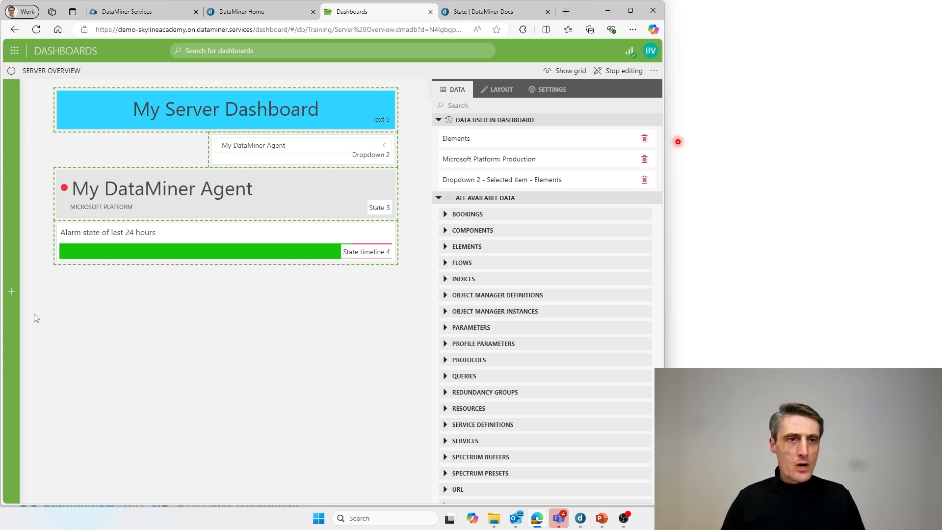
{"action": "mouse_move", "coordinate": [14, 329]}
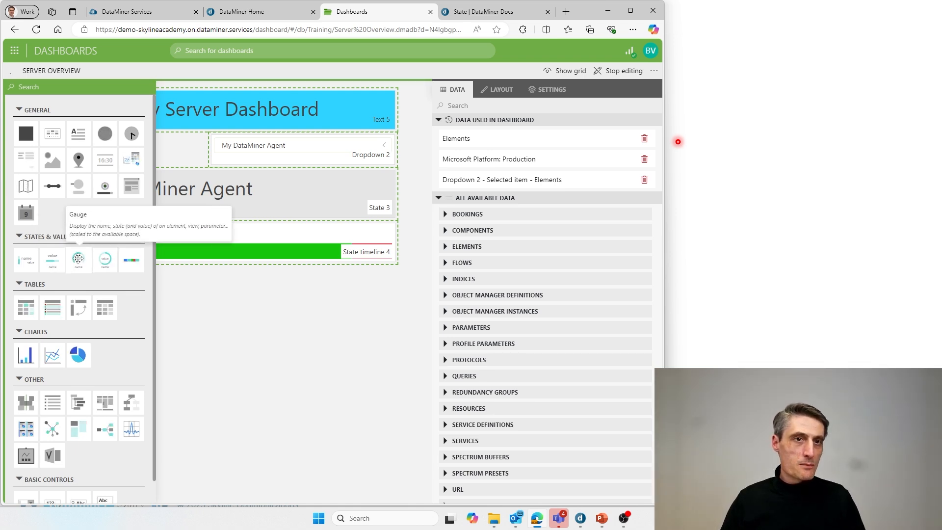
{"action": "left_click_drag", "start_coordinate": [79, 258], "coordinate": [80, 280]}
{"action": "left_click_drag", "start_coordinate": [120, 333], "coordinate": [206, 379]}
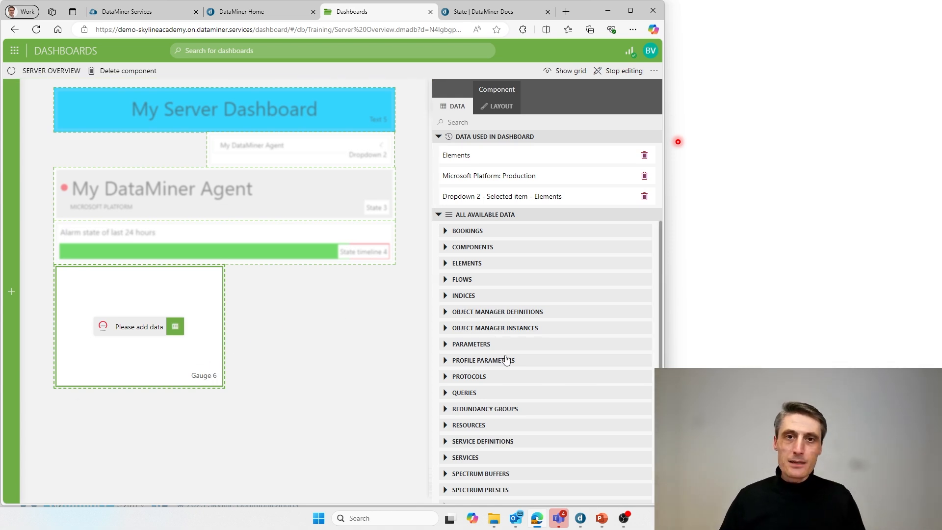
{"action": "left_click", "coordinate": [448, 347]}
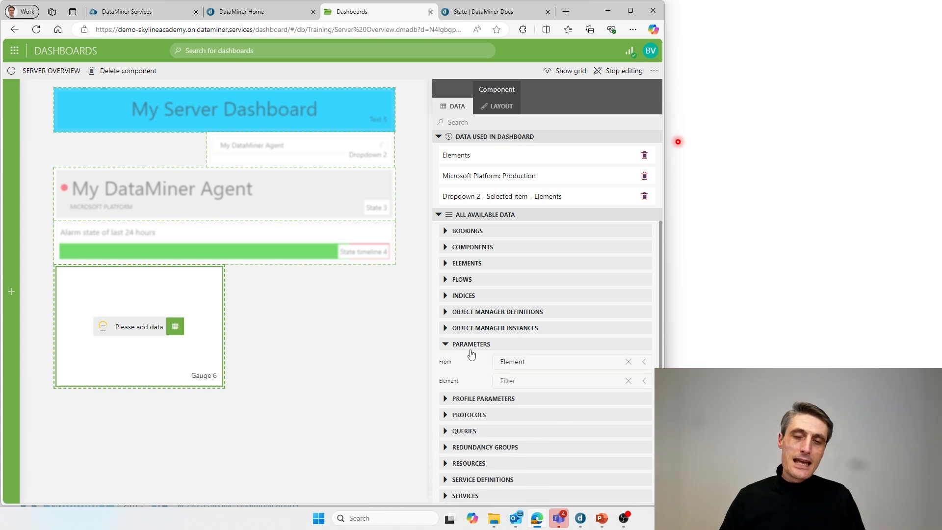
{"action": "left_click", "coordinate": [529, 383]}
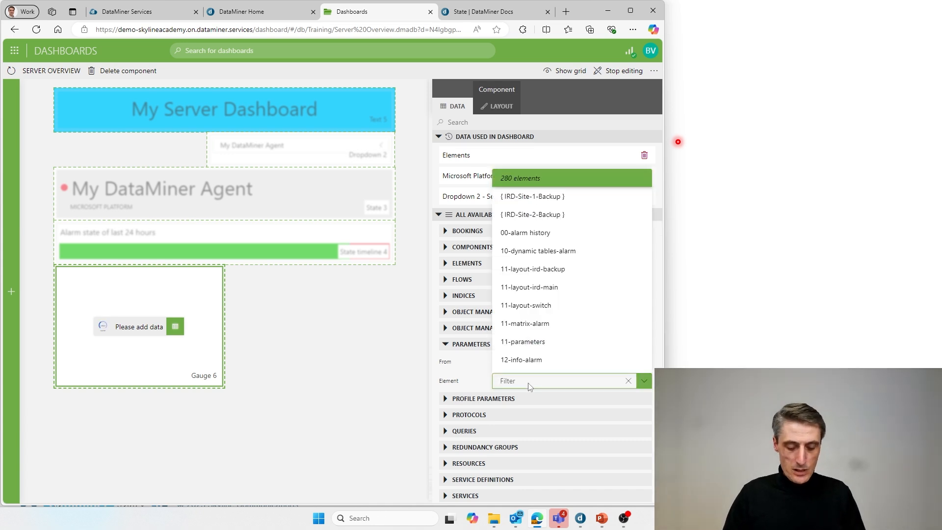
{"action": "type", "text": "my da"}
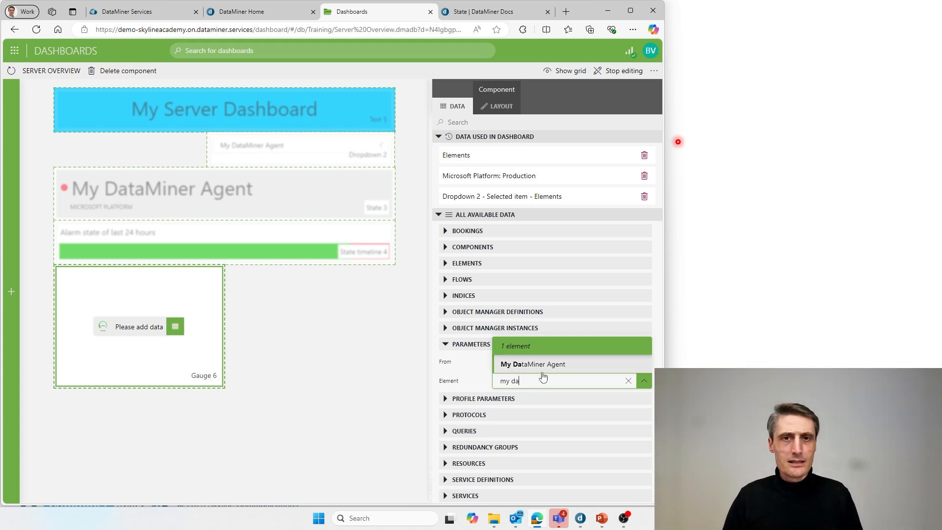
{"action": "left_click", "coordinate": [628, 381]}
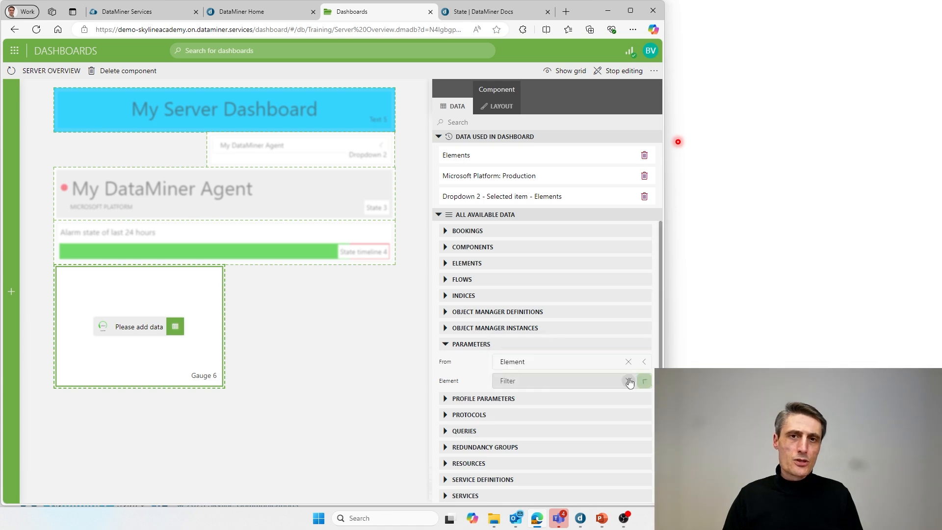
Try to assign the Dropdown's selected-item Elements data directly to the Gauge component
{"action": "left_click", "coordinate": [445, 248]}
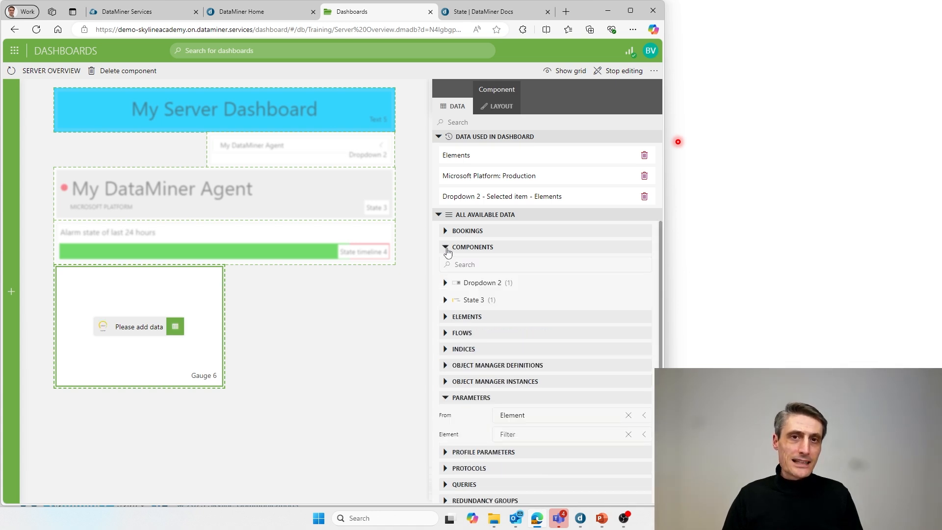
{"action": "left_click", "coordinate": [445, 283]}
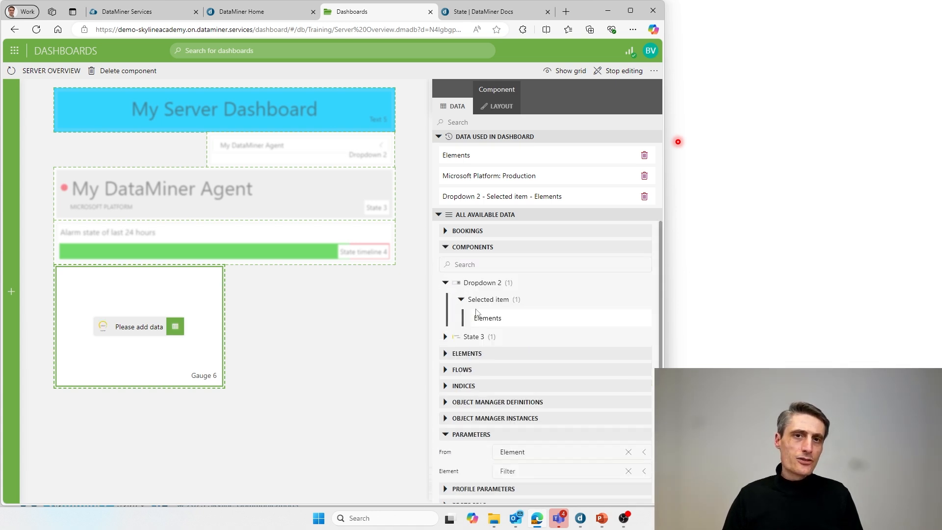
{"action": "left_click_drag", "start_coordinate": [497, 323], "coordinate": [139, 327]}
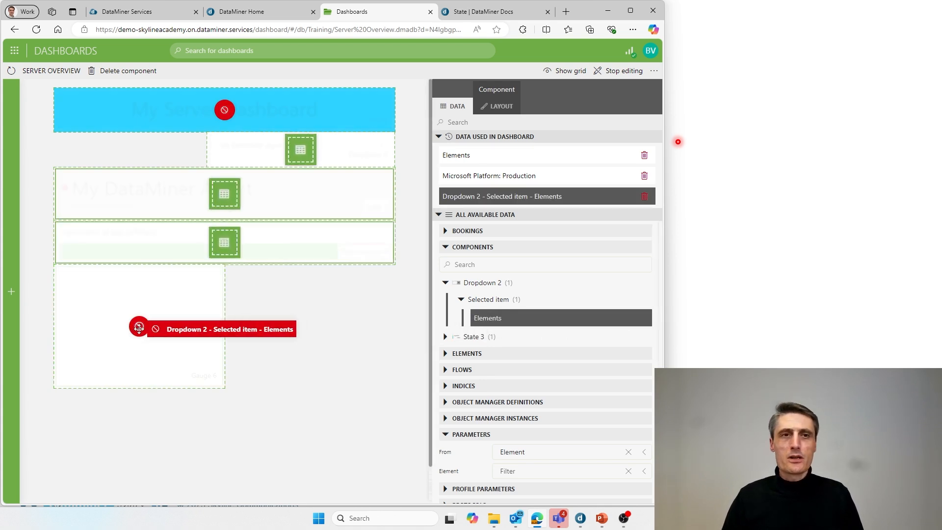
{"action": "left_click_drag", "start_coordinate": [139, 328], "coordinate": [139, 327]}
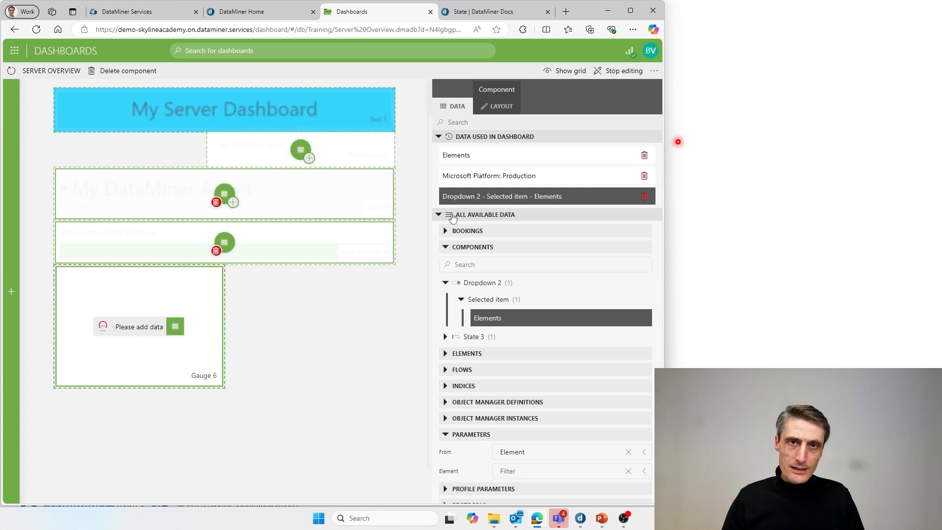
{"action": "left_click", "coordinate": [445, 248]}
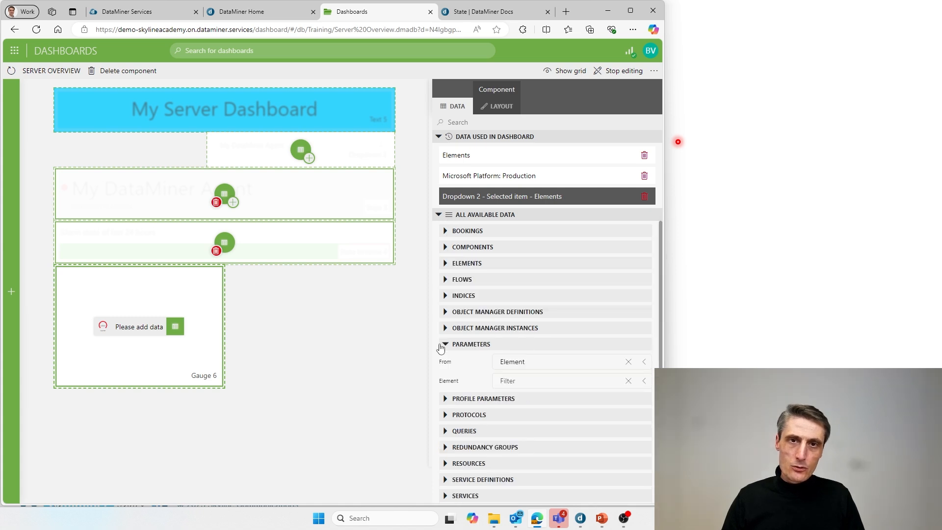
{"action": "left_click", "coordinate": [445, 345]}
Show only the data suitable for the Gauge and list parameters by protocol for Microsoft Platform, Production
{"action": "mouse_move", "coordinate": [170, 333]}
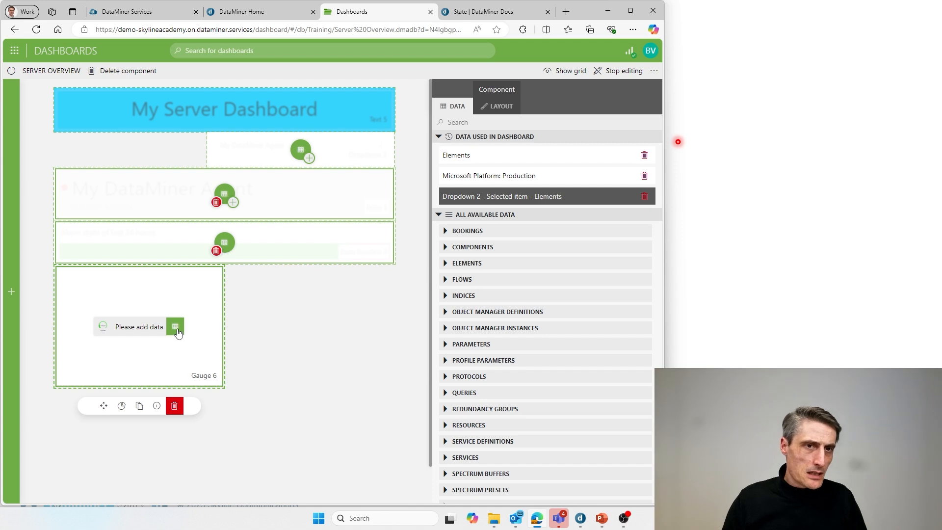
{"action": "left_click", "coordinate": [175, 327]}
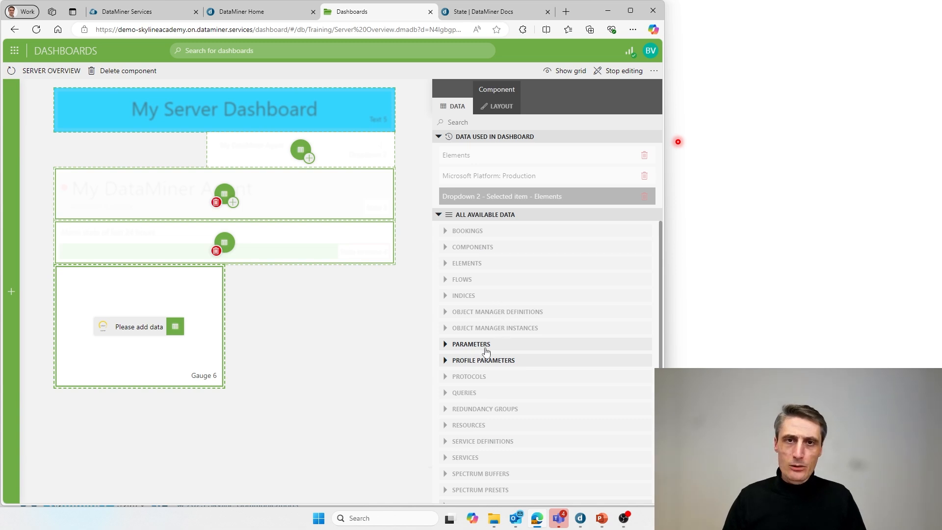
{"action": "scroll", "coordinate": [486, 352], "scroll_direction": "down", "scroll_amount": 1}
{"action": "scroll", "coordinate": [469, 350], "scroll_direction": "up", "scroll_amount": 1}
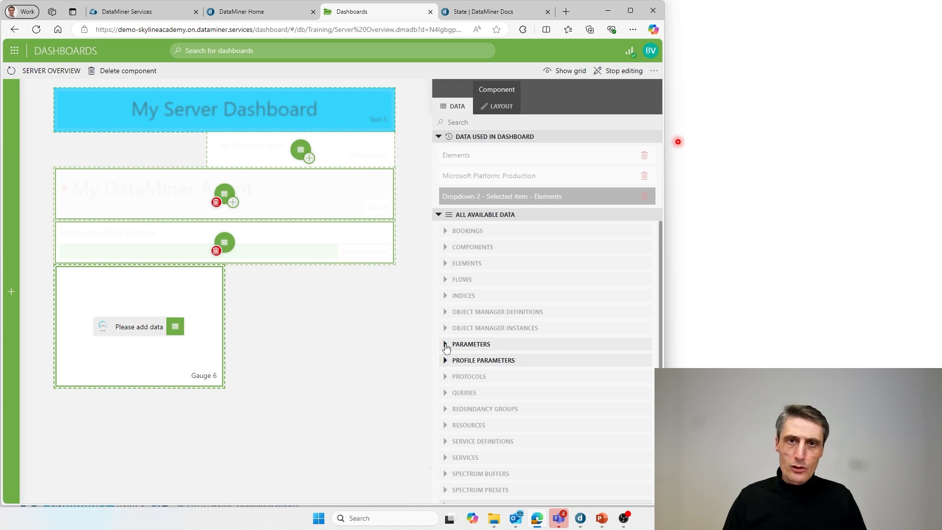
{"action": "left_click", "coordinate": [446, 345]}
{"action": "left_click", "coordinate": [539, 363]}
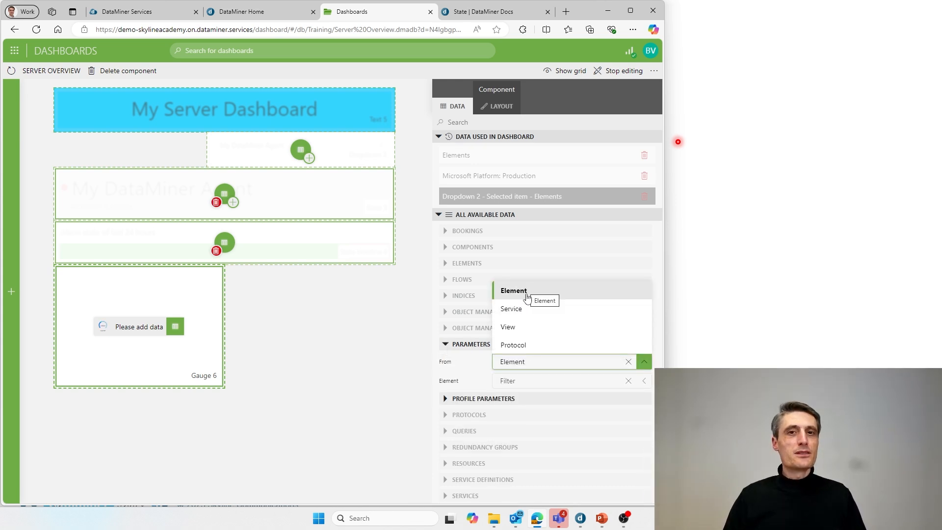
{"action": "left_click", "coordinate": [514, 345]}
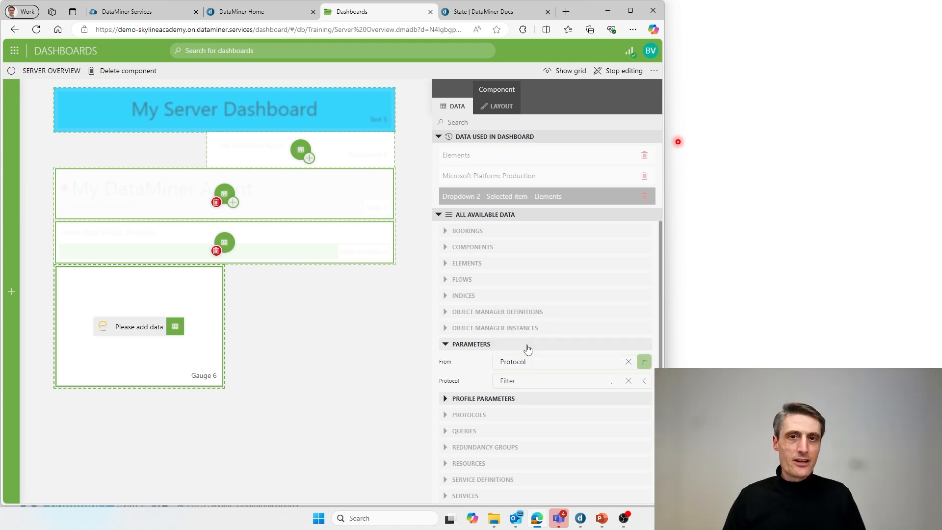
{"action": "left_click", "coordinate": [523, 380]}
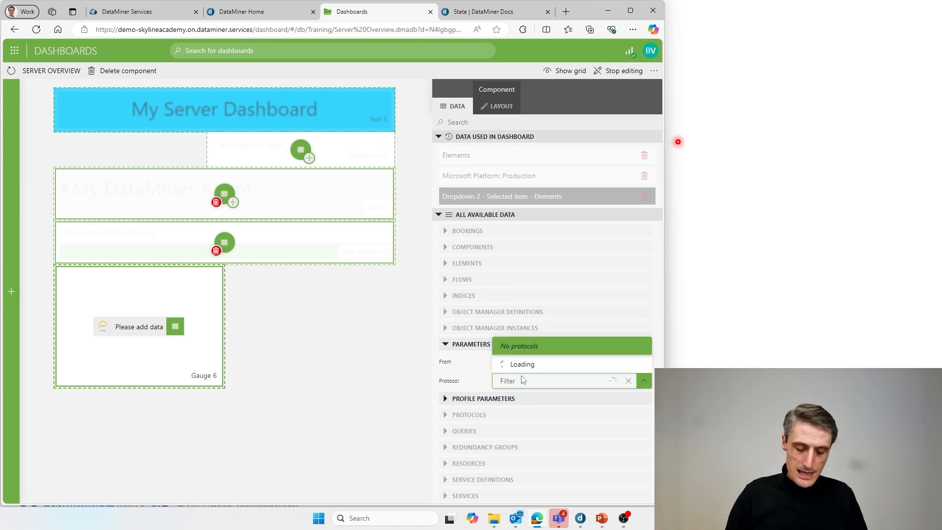
{"action": "type", "text": "micr"}
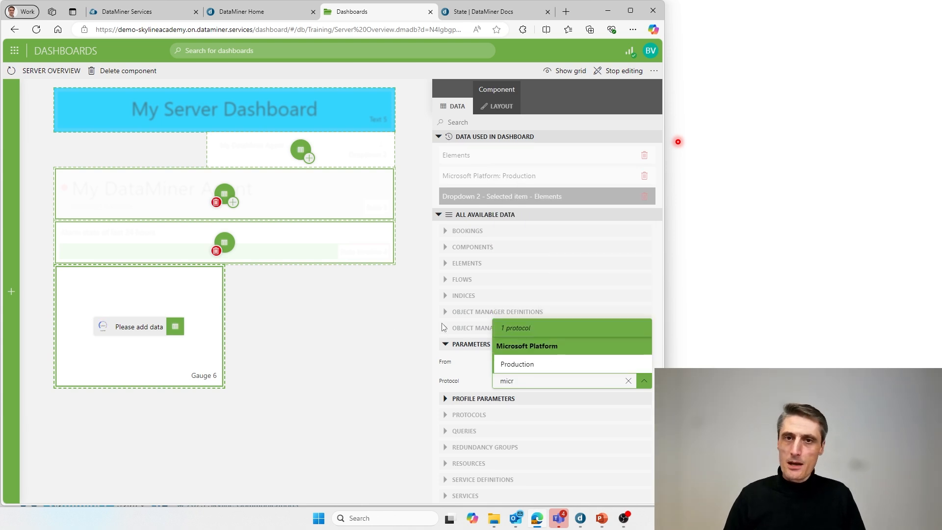
{"action": "left_click", "coordinate": [519, 364]}
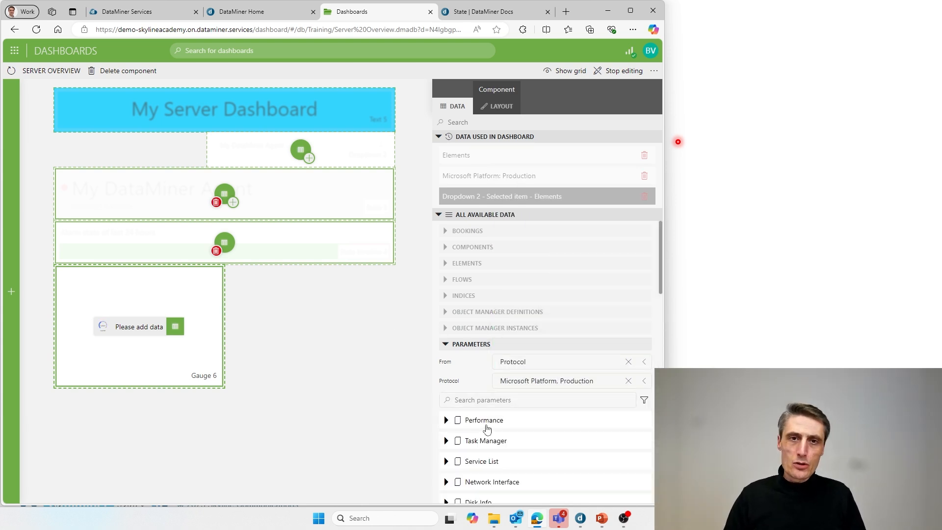
Add the Total Processor Load parameter from the Performance group to the Gauge as its data
{"action": "left_click", "coordinate": [446, 421]}
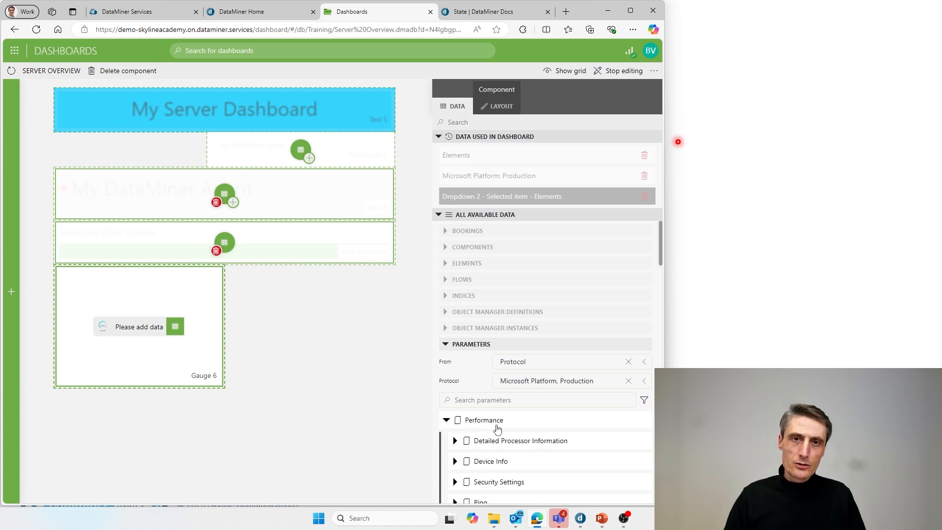
{"action": "scroll", "coordinate": [497, 428], "scroll_direction": "down", "scroll_amount": 2}
{"action": "scroll", "coordinate": [491, 437], "scroll_direction": "down", "scroll_amount": 1}
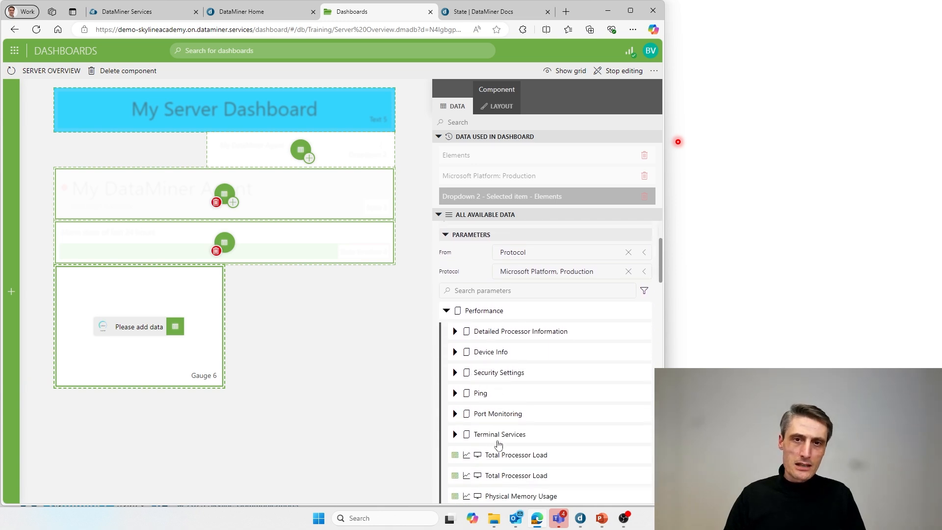
{"action": "left_click_drag", "start_coordinate": [505, 461], "coordinate": [138, 327]}
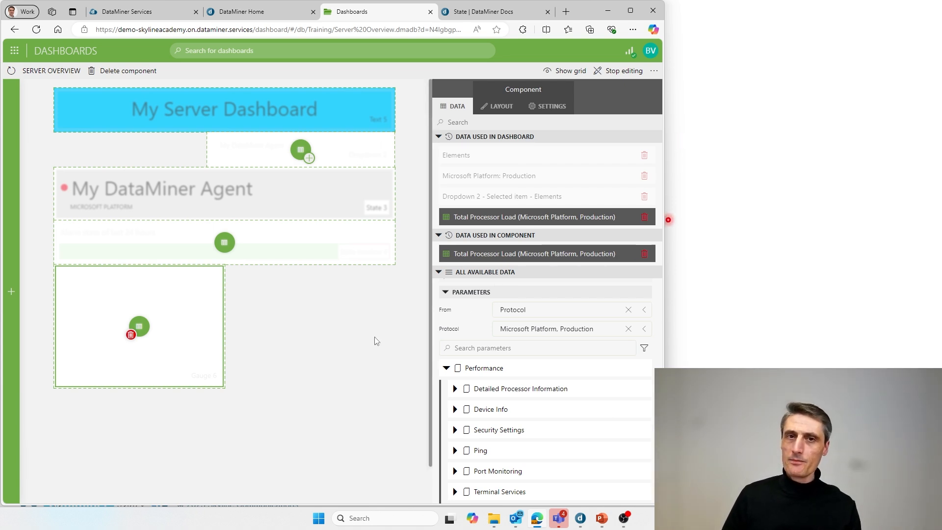
Filter the Gauge by the Dropdown's selected-item Elements and deselect the component
{"action": "left_click", "coordinate": [493, 201]}
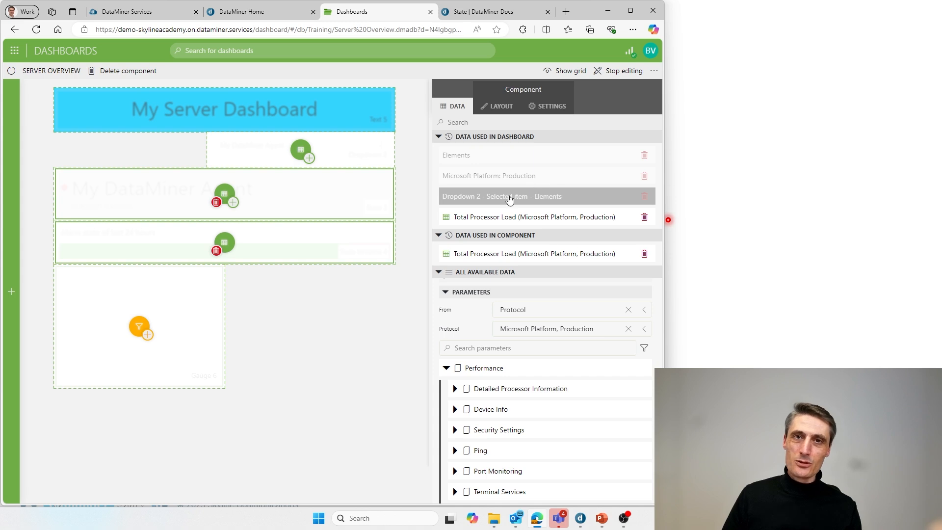
{"action": "left_click_drag", "start_coordinate": [510, 199], "coordinate": [138, 330]}
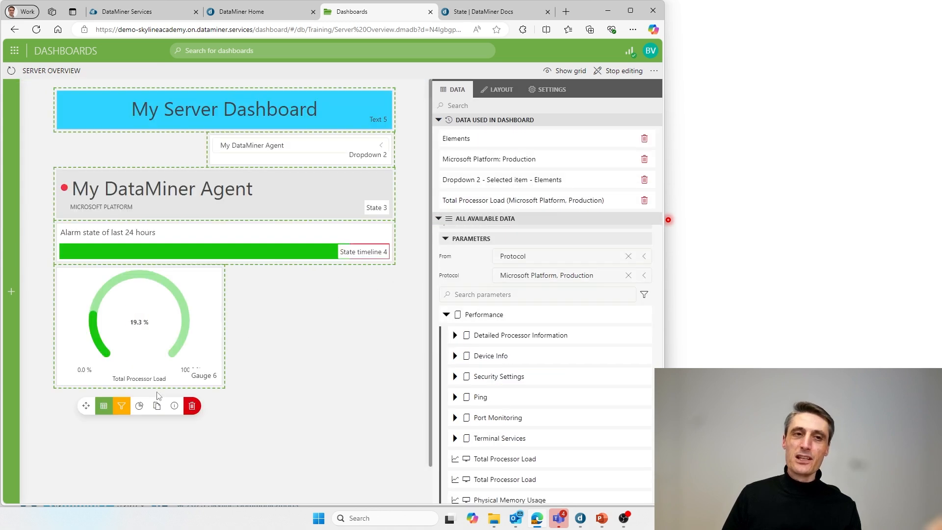
{"action": "left_click", "coordinate": [114, 457]}
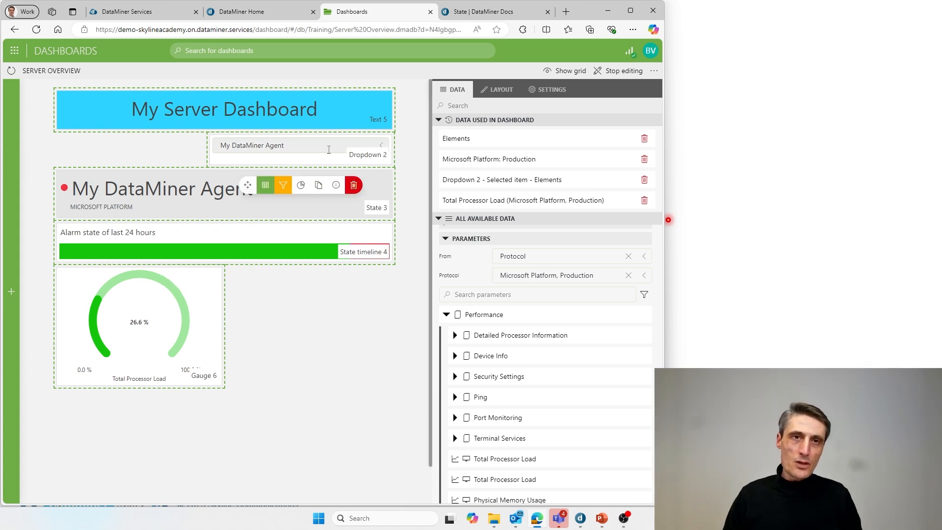
Choose MS_Server_01 in the dashboard's Dropdown to test that the Gauge follows the selection
{"action": "left_click", "coordinate": [381, 147]}
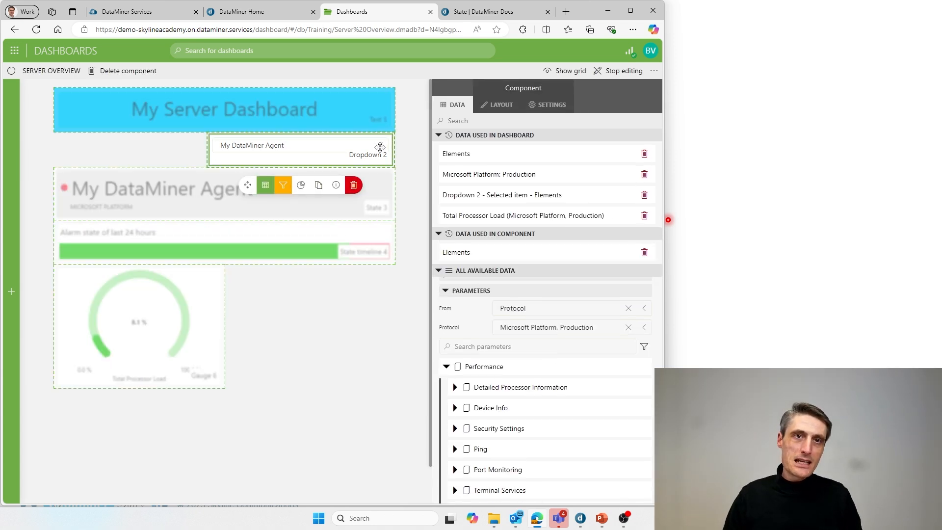
{"action": "left_click", "coordinate": [381, 147]}
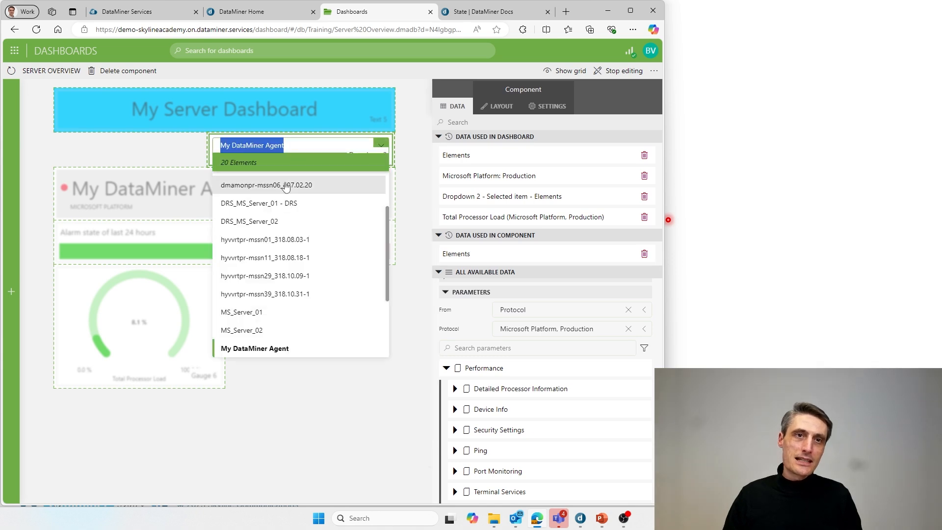
{"action": "left_click", "coordinate": [260, 313]}
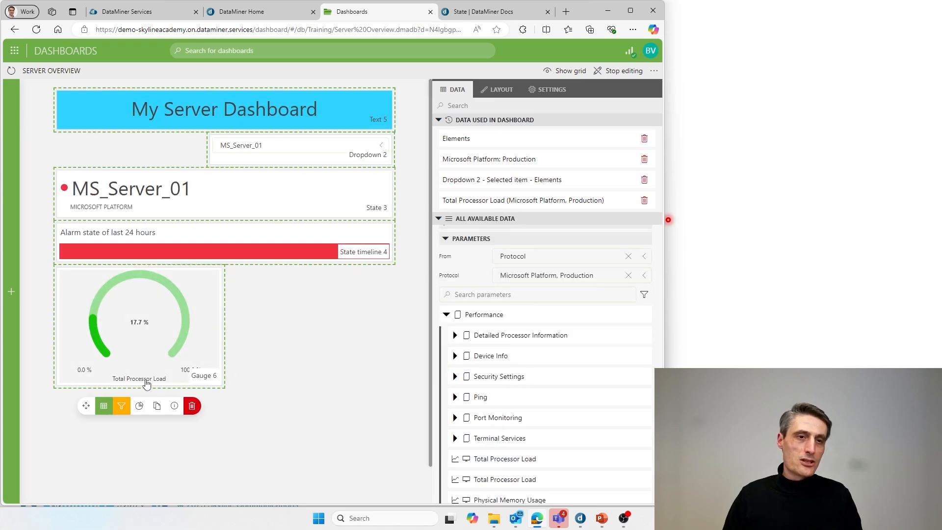
Enable the element name label on the Gauge and deselect the component
{"action": "left_click", "coordinate": [210, 342]}
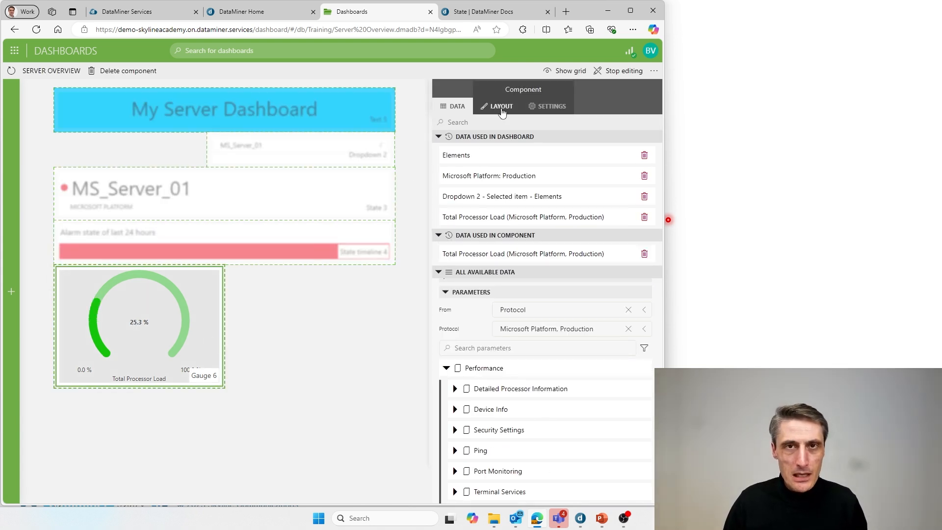
{"action": "left_click", "coordinate": [502, 109]}
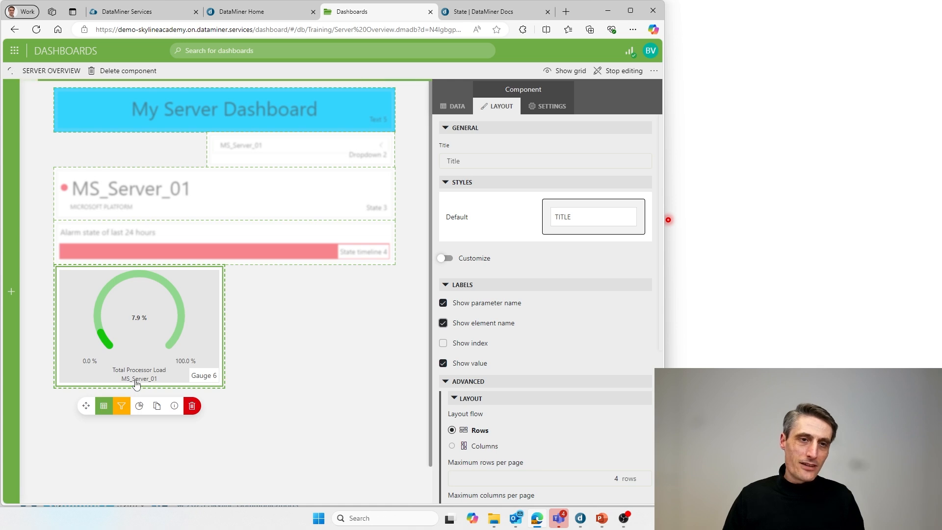
{"action": "left_click", "coordinate": [341, 358]}
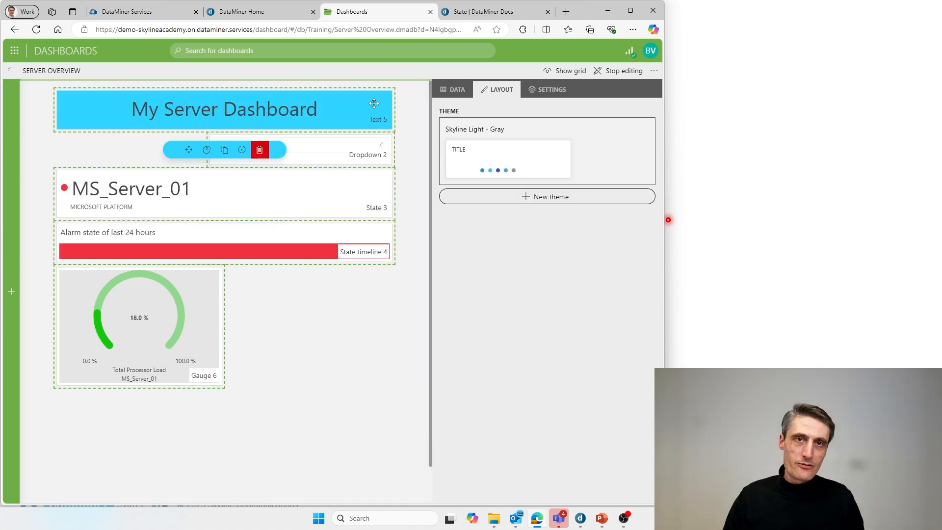
Choose My DataMiner Agent in the dashboard's Dropdown
{"action": "left_click", "coordinate": [380, 147]}
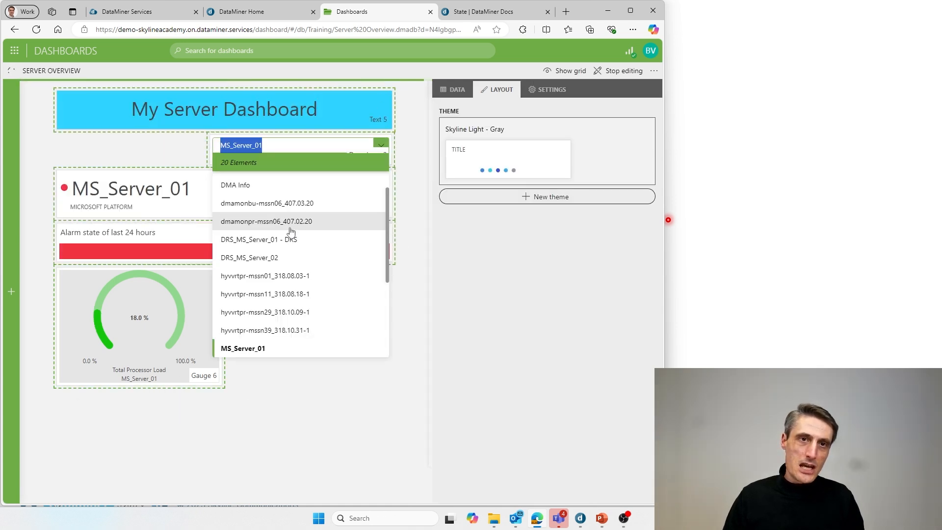
{"action": "scroll", "coordinate": [273, 312], "scroll_direction": "down", "scroll_amount": 1}
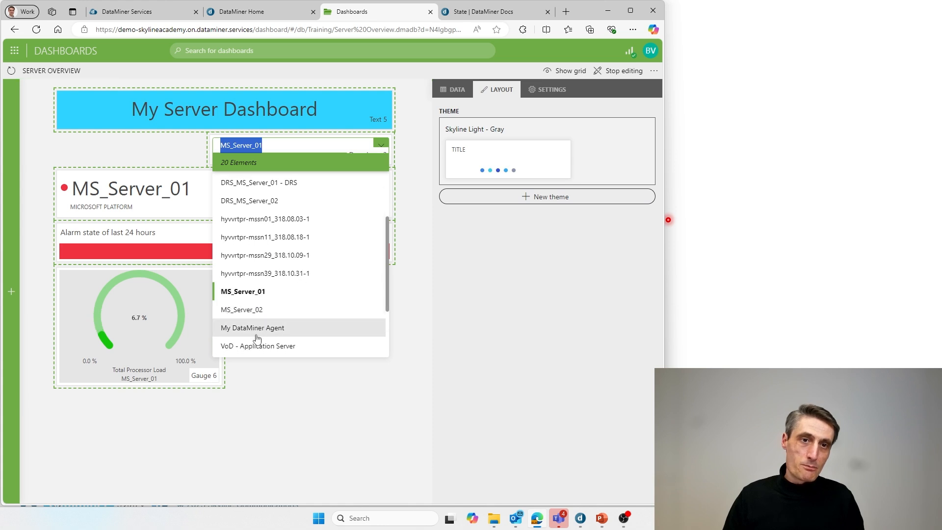
{"action": "left_click", "coordinate": [257, 329]}
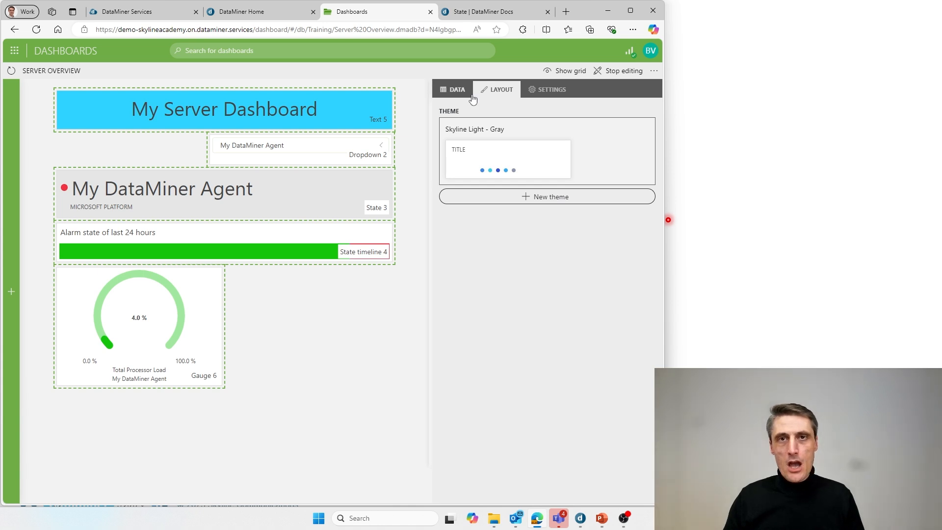
Add a Progress bar component beside the Gauge, enlarged to match the Gauge's height and fill the remaining timeline width
{"action": "mouse_move", "coordinate": [17, 250]}
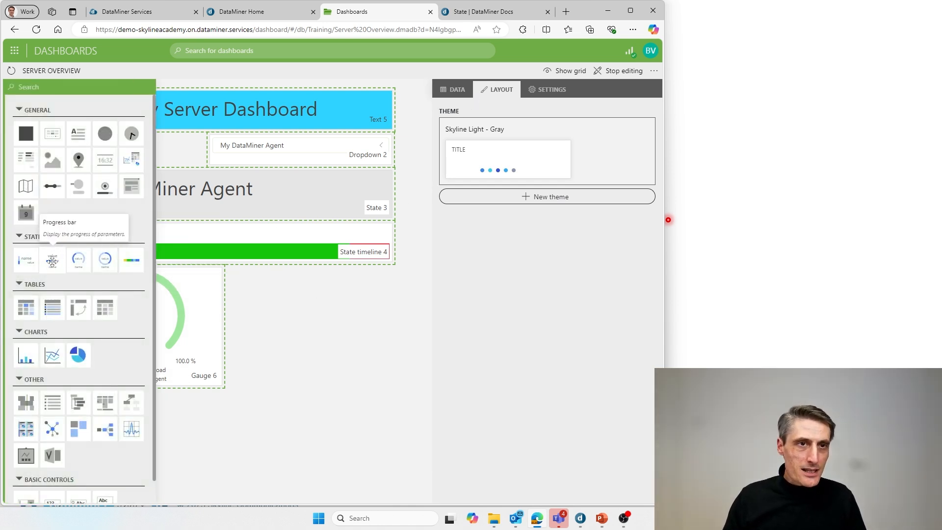
{"action": "left_click_drag", "start_coordinate": [57, 251], "coordinate": [249, 284]}
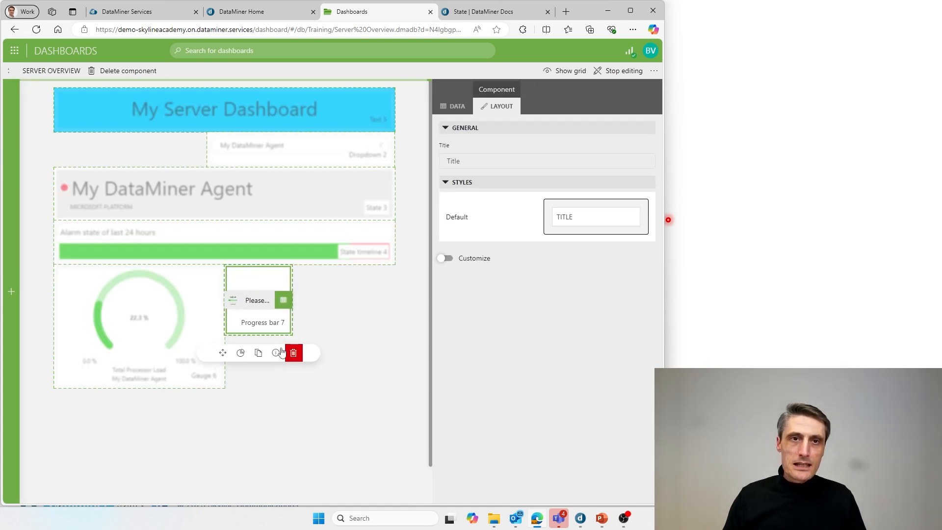
{"action": "left_click_drag", "start_coordinate": [290, 333], "coordinate": [394, 397]}
{"action": "left_click_drag", "start_coordinate": [321, 396], "coordinate": [320, 388]}
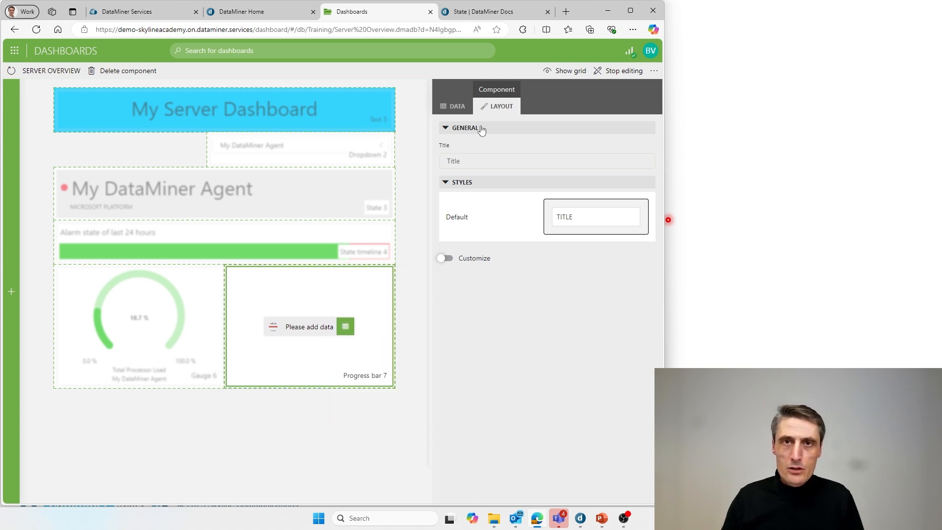
Add the Total Processor Load and Physical Memory Usage parameters of the Microsoft Platform protocol to the Progress bar
{"action": "left_click", "coordinate": [455, 106]}
{"action": "scroll", "coordinate": [546, 362], "scroll_direction": "down", "scroll_amount": 2}
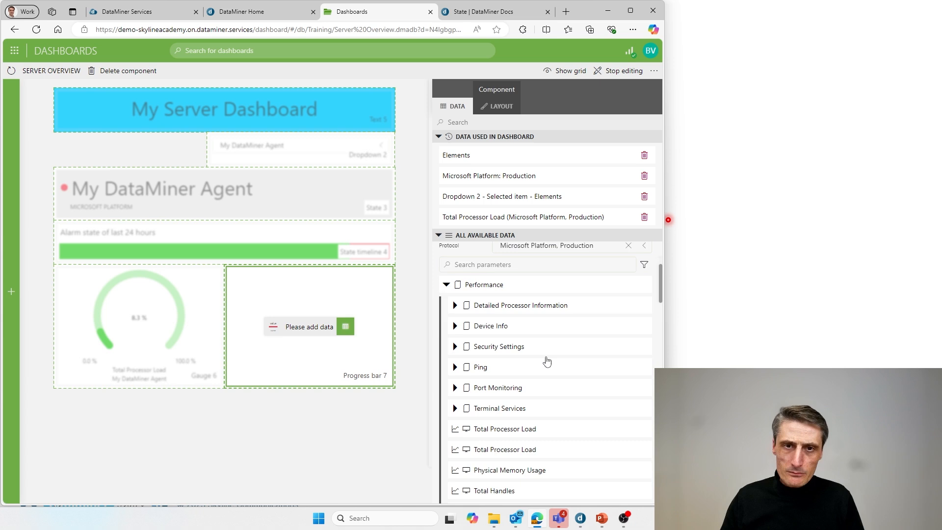
{"action": "left_click_drag", "start_coordinate": [511, 390], "coordinate": [310, 327]}
{"action": "scroll", "coordinate": [552, 358], "scroll_direction": "down", "scroll_amount": 2}
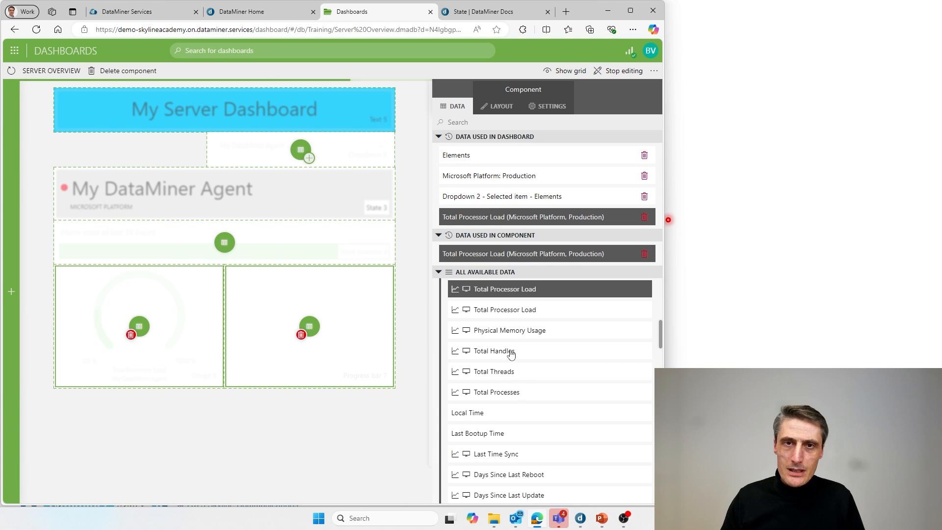
{"action": "left_click_drag", "start_coordinate": [486, 339], "coordinate": [309, 328]}
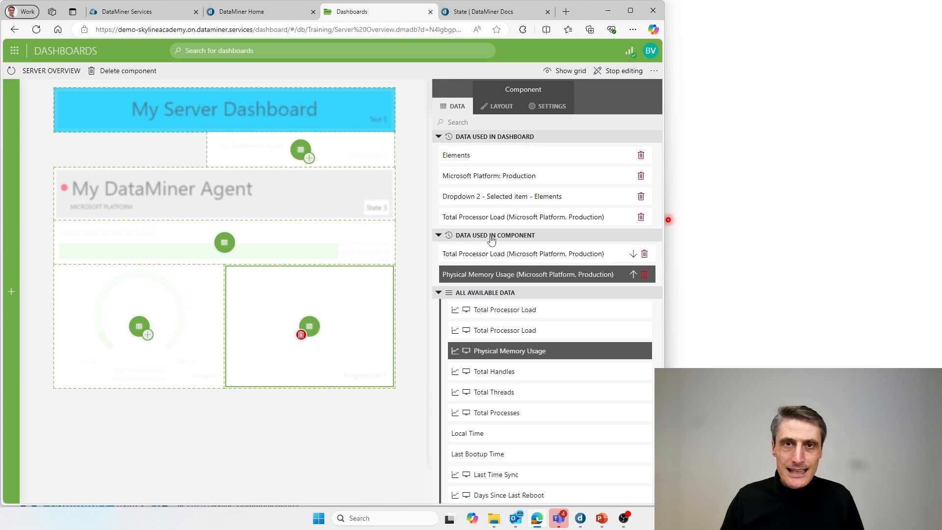
Highlight the Progress bar's Total Processor Load and Physical Memory Usage data in turn to examine which components use each
{"action": "left_click", "coordinate": [463, 255]}
{"action": "left_click", "coordinate": [464, 274]}
{"action": "left_click", "coordinate": [464, 254]}
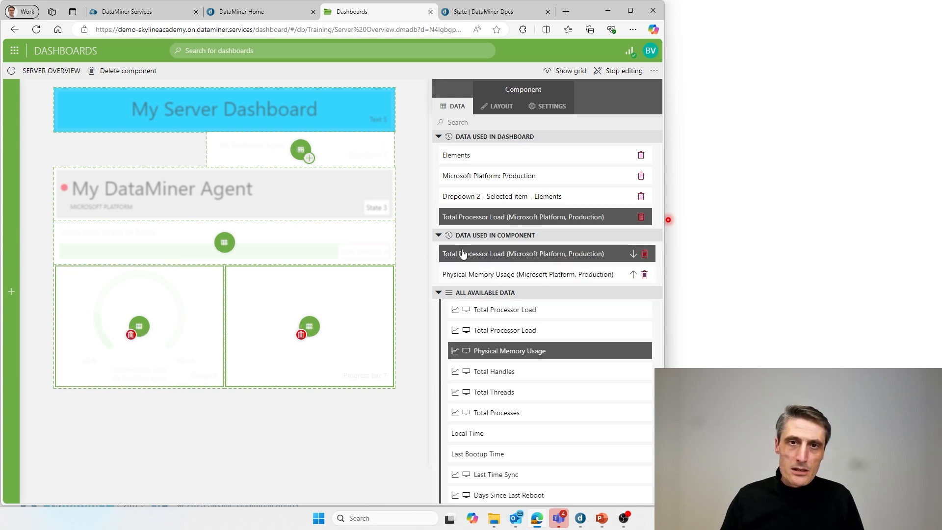
{"action": "left_click", "coordinate": [464, 273]}
{"action": "left_click", "coordinate": [464, 256]}
{"action": "left_click", "coordinate": [461, 273]}
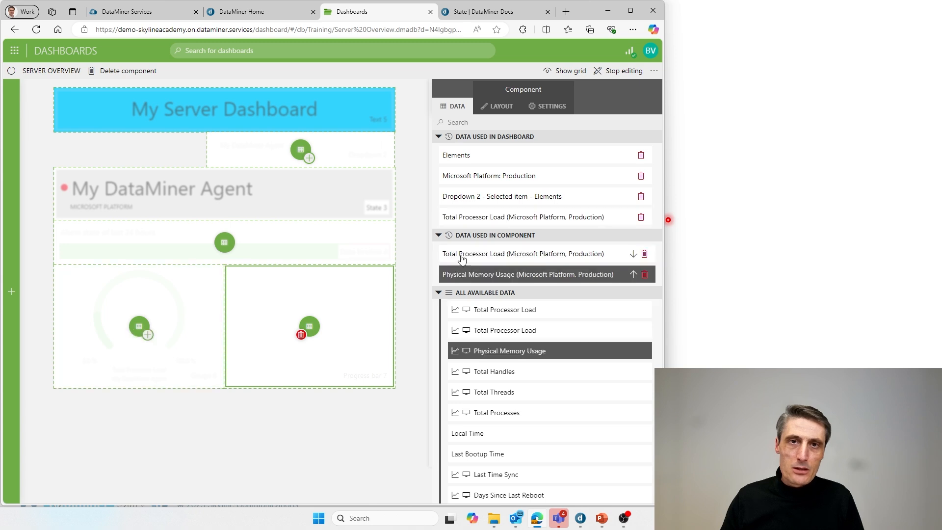
{"action": "left_click", "coordinate": [461, 258]}
{"action": "left_click", "coordinate": [458, 273]}
{"action": "left_click", "coordinate": [460, 256]}
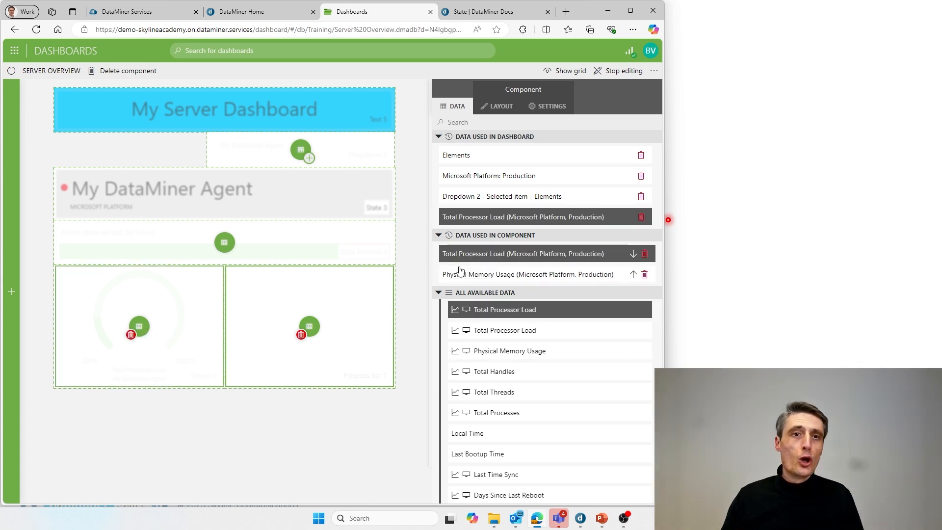
{"action": "left_click", "coordinate": [459, 273]}
{"action": "left_click", "coordinate": [462, 256]}
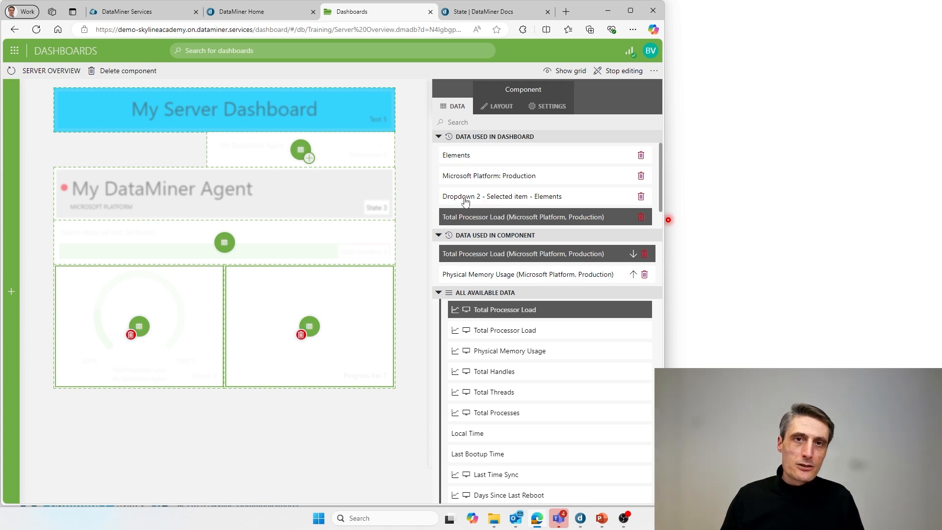
Link the Progress bar to the elements selected in Dropdown 2 and deselect the component
{"action": "left_click_drag", "start_coordinate": [461, 199], "coordinate": [313, 333]}
{"action": "left_click", "coordinate": [412, 305]}
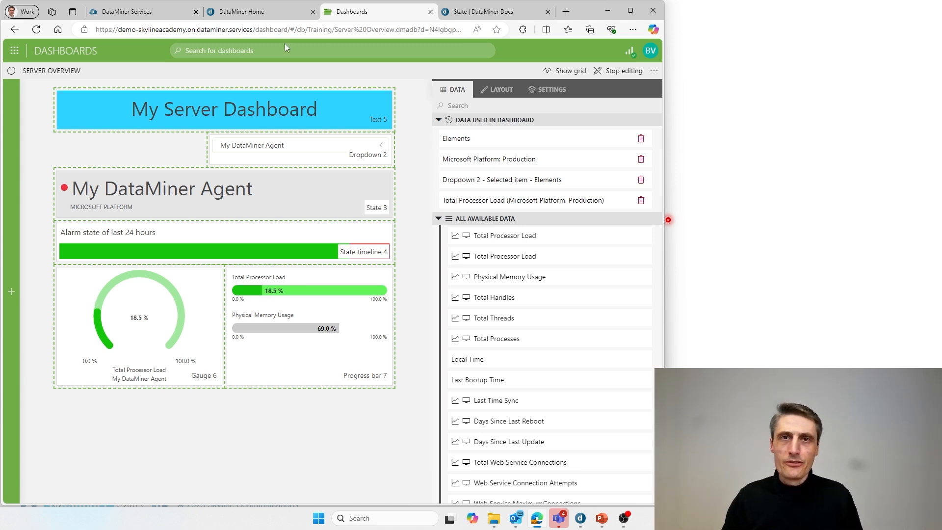
Examine the Progress bar's layout, unit and grouping options and compare them with the Gauge's layout options
{"action": "left_click", "coordinate": [497, 90]}
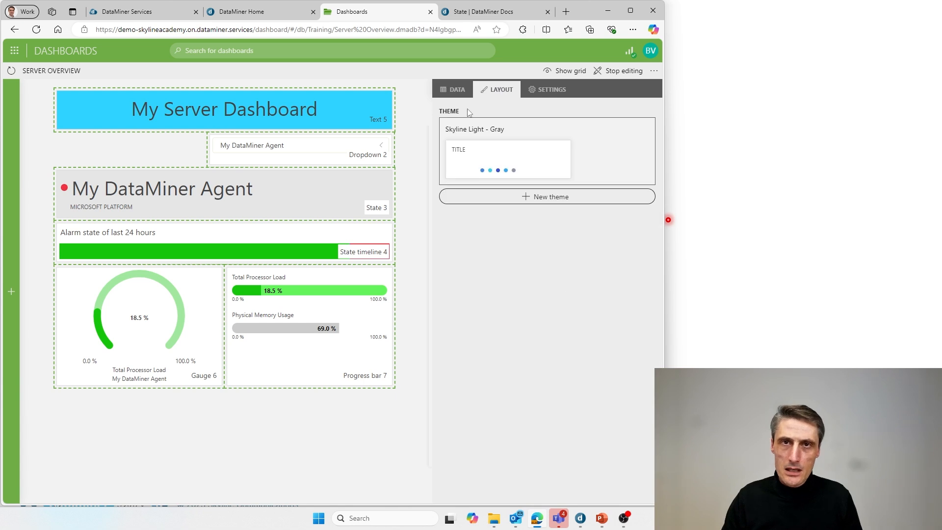
{"action": "left_click", "coordinate": [374, 326]}
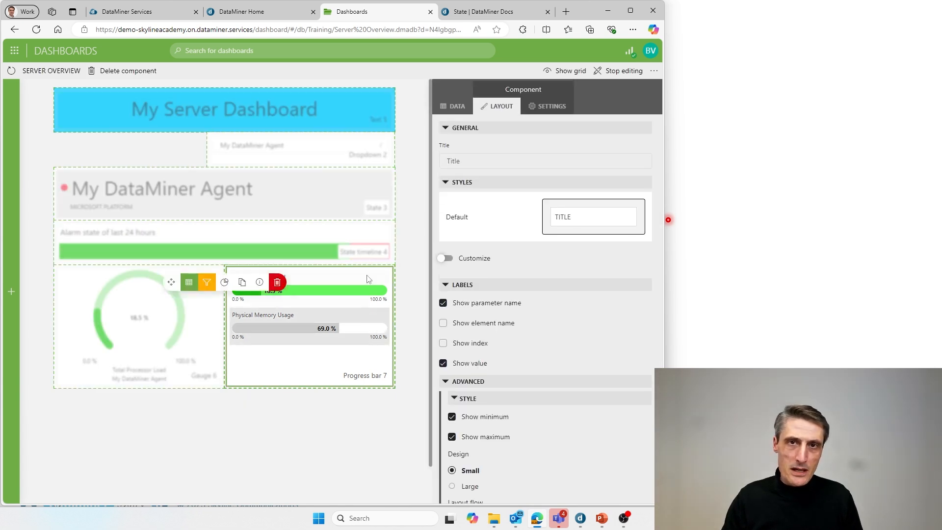
{"action": "scroll", "coordinate": [550, 353], "scroll_direction": "down", "scroll_amount": 2}
{"action": "mouse_move", "coordinate": [361, 362]}
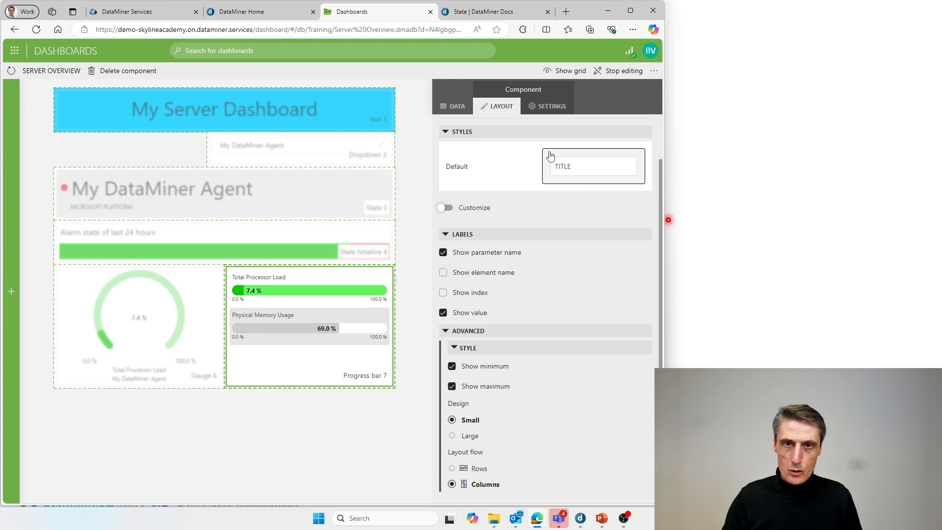
{"action": "left_click", "coordinate": [554, 105]}
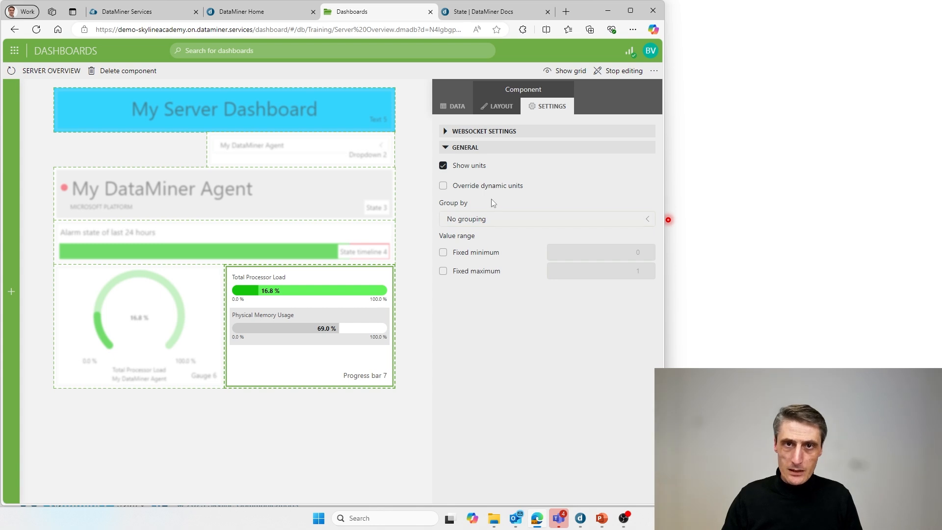
{"action": "left_click", "coordinate": [505, 222]}
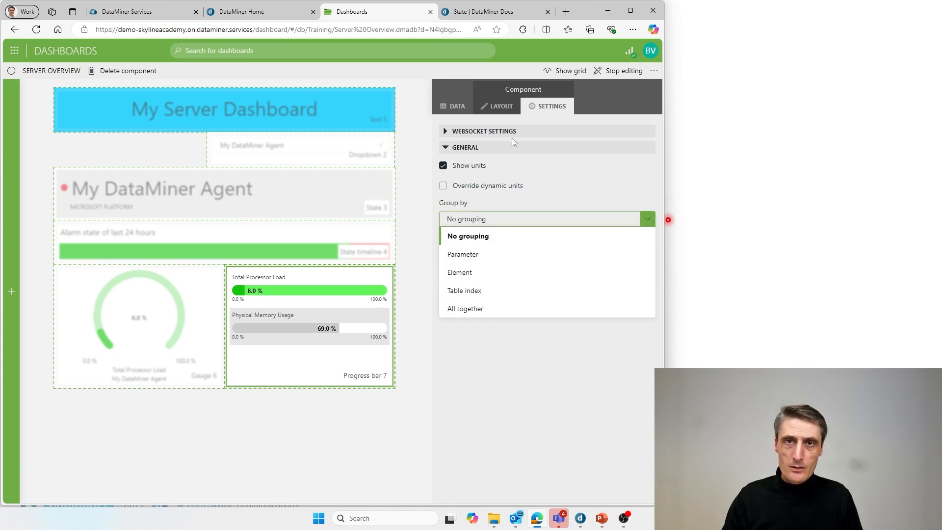
{"action": "left_click", "coordinate": [508, 108]}
{"action": "left_click", "coordinate": [508, 108]}
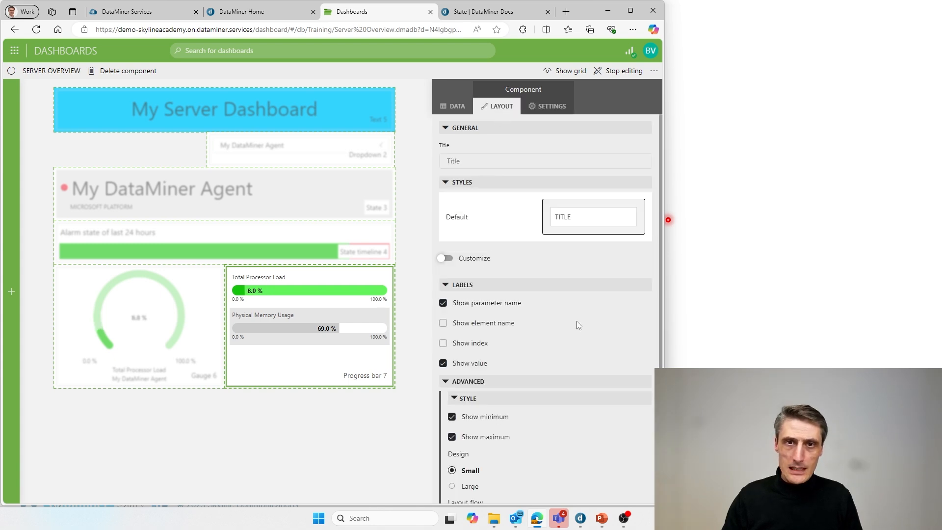
{"action": "scroll", "coordinate": [577, 325], "scroll_direction": "down", "scroll_amount": 1}
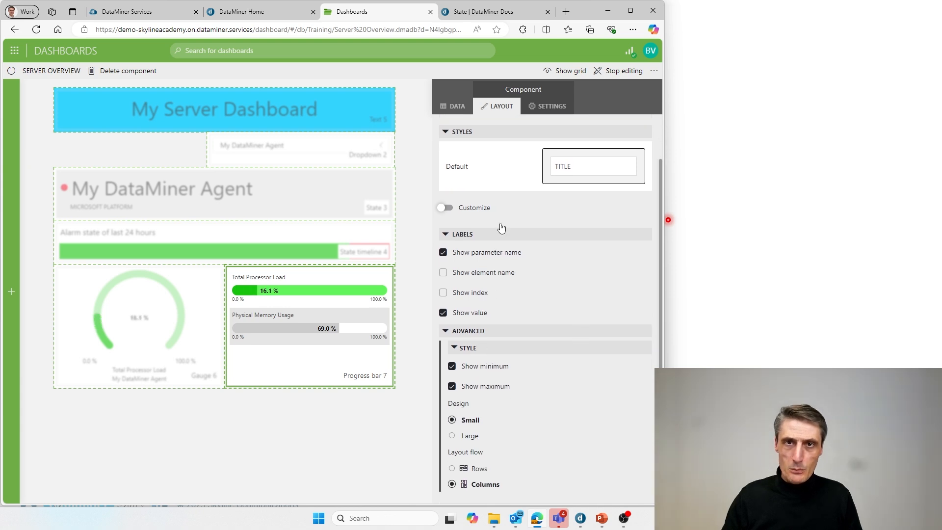
{"action": "left_click", "coordinate": [550, 105]}
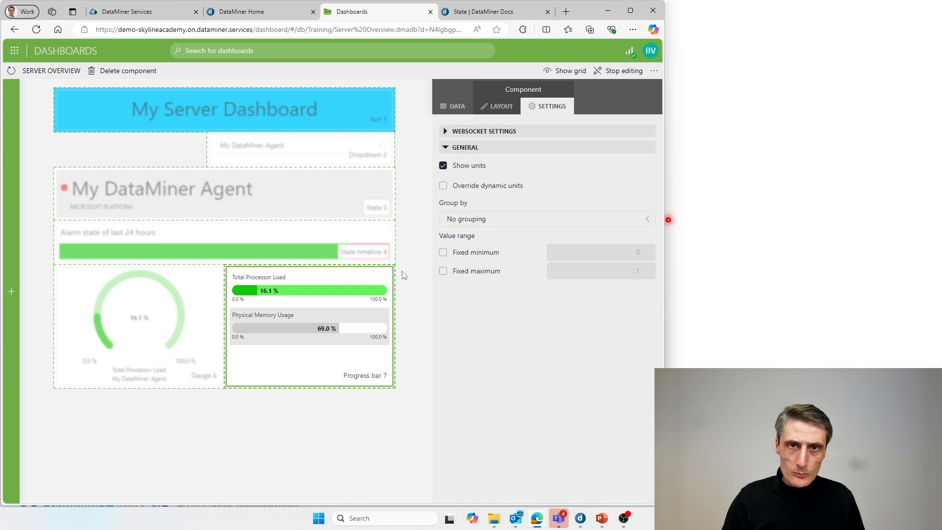
{"action": "left_click", "coordinate": [187, 329]}
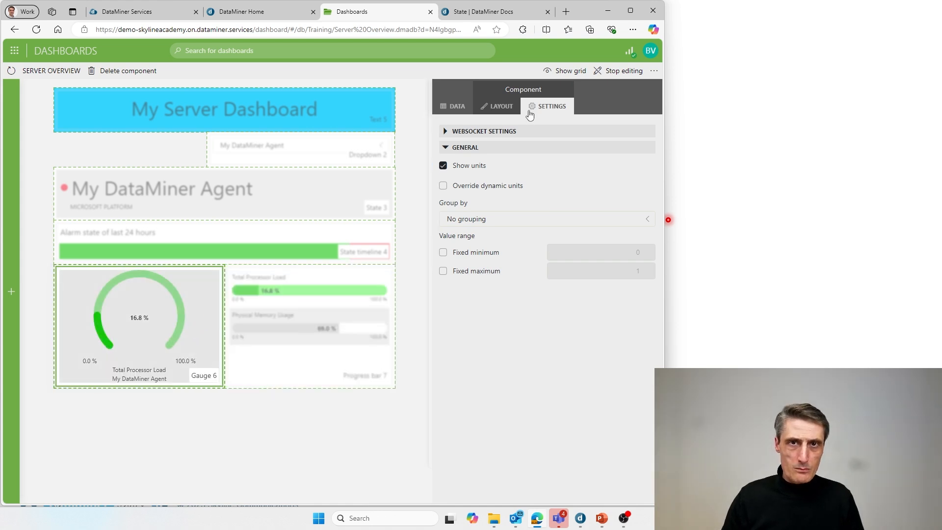
{"action": "left_click", "coordinate": [507, 109]}
{"action": "scroll", "coordinate": [511, 431], "scroll_direction": "down", "scroll_amount": 2}
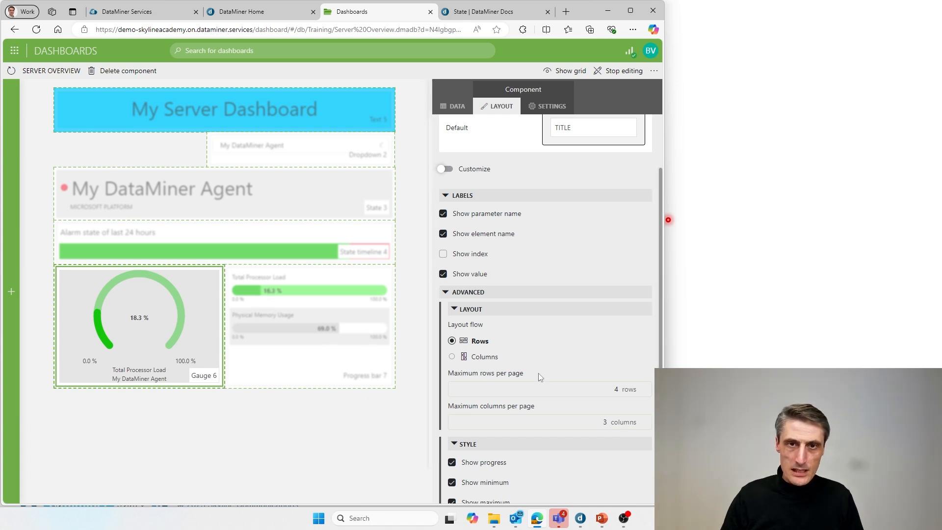
Try the Rows layout flow on the Progress bar, return it to Columns, and deselect the component
{"action": "left_click", "coordinate": [272, 373]}
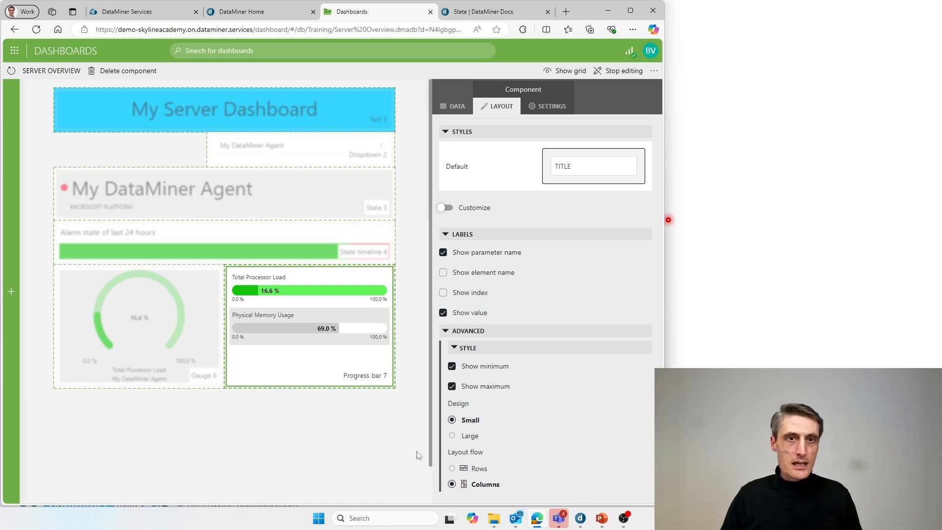
{"action": "left_click", "coordinate": [452, 468]}
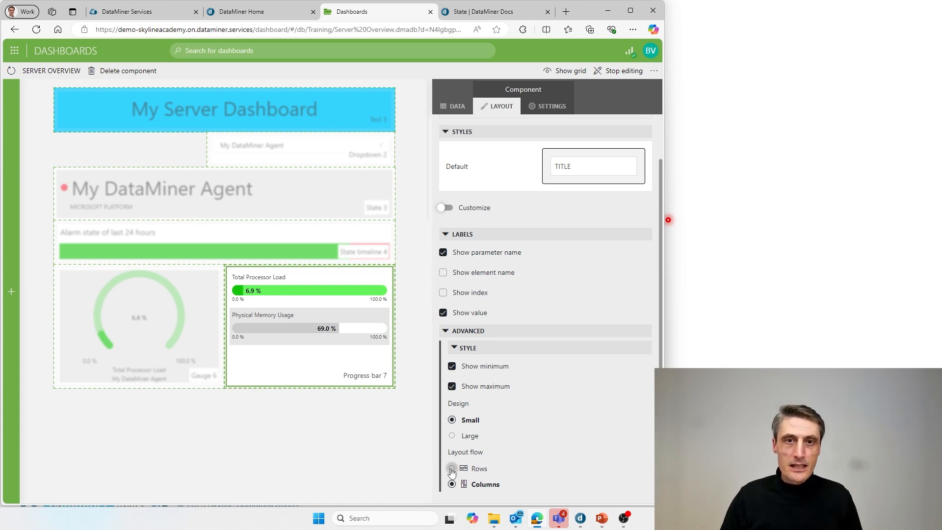
{"action": "left_click", "coordinate": [452, 484]}
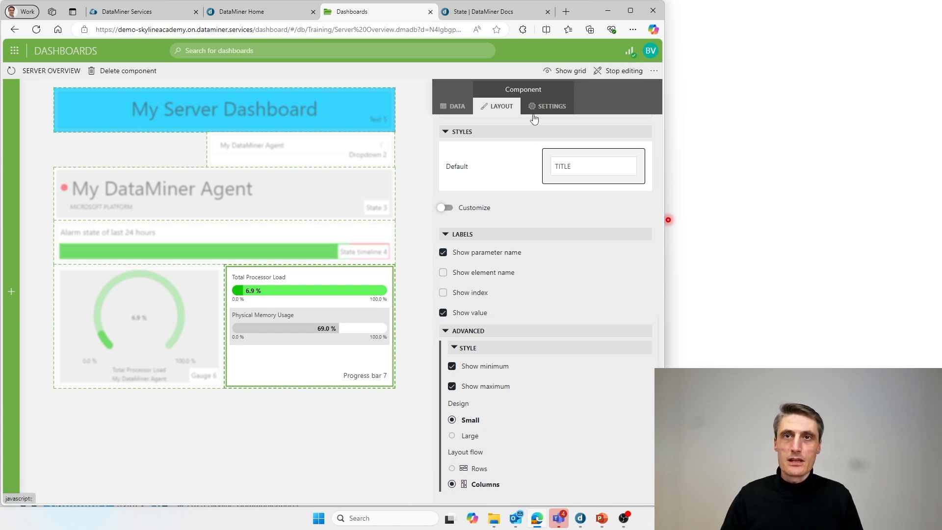
{"action": "left_click", "coordinate": [549, 106]}
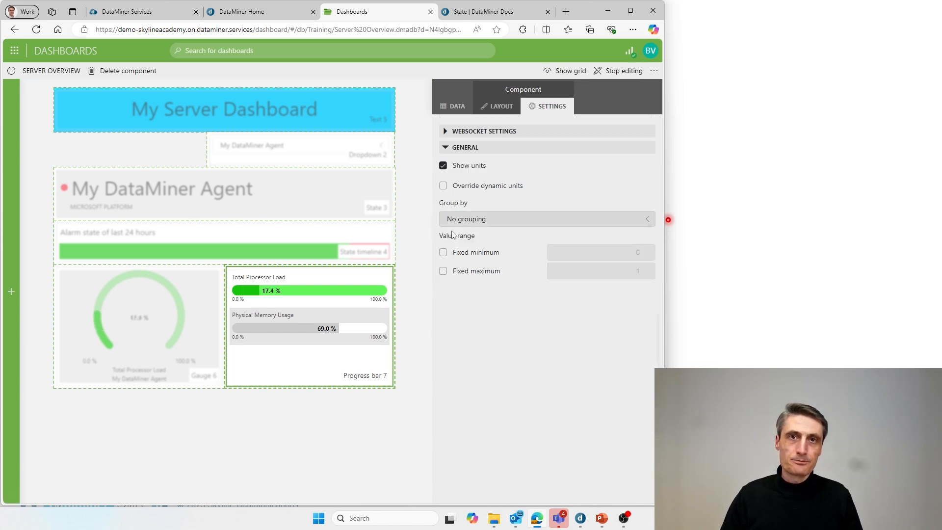
{"action": "left_click", "coordinate": [466, 113]}
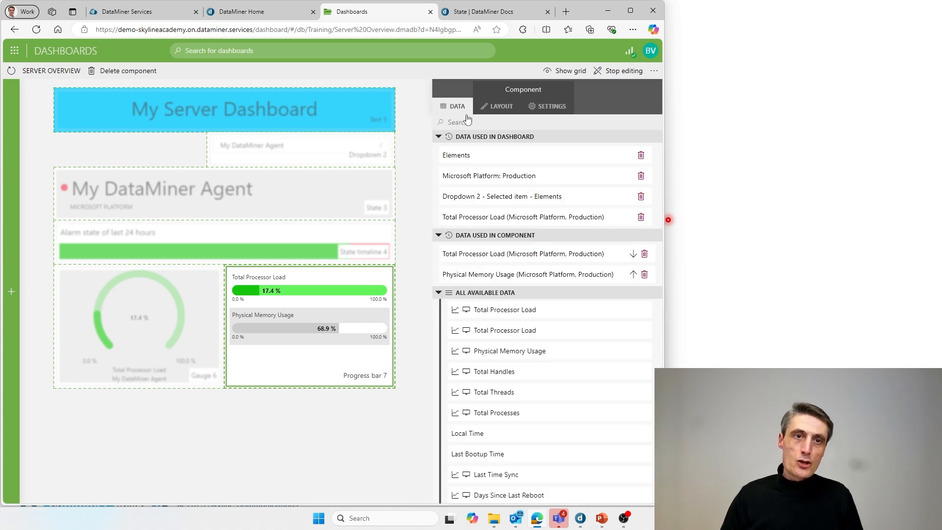
{"action": "left_click", "coordinate": [226, 435]}
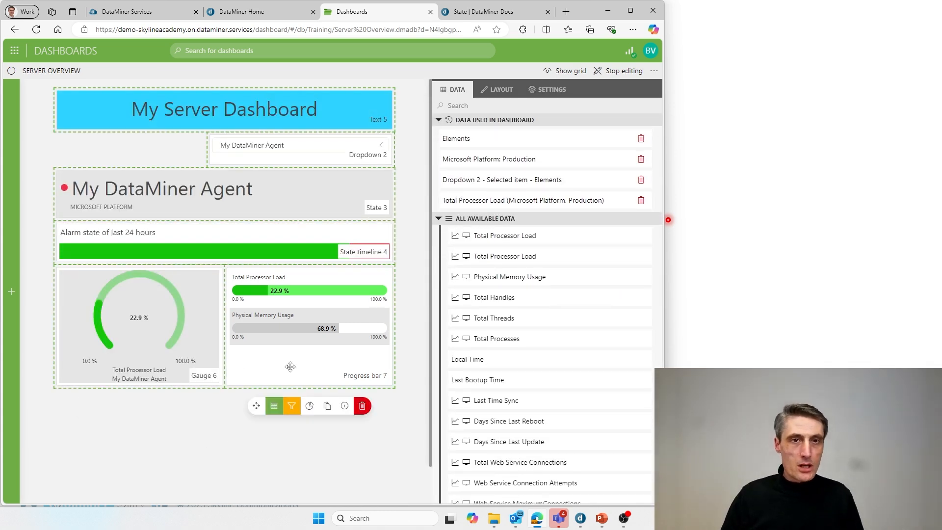
Reduce the heights of the Progress bar and the Gauge slightly so their lower edges stay aligned
{"action": "left_click", "coordinate": [286, 388]}
{"action": "left_click_drag", "start_coordinate": [293, 387], "coordinate": [293, 370]}
{"action": "left_click_drag", "start_coordinate": [168, 388], "coordinate": [168, 370]}
{"action": "left_click", "coordinate": [297, 412]}
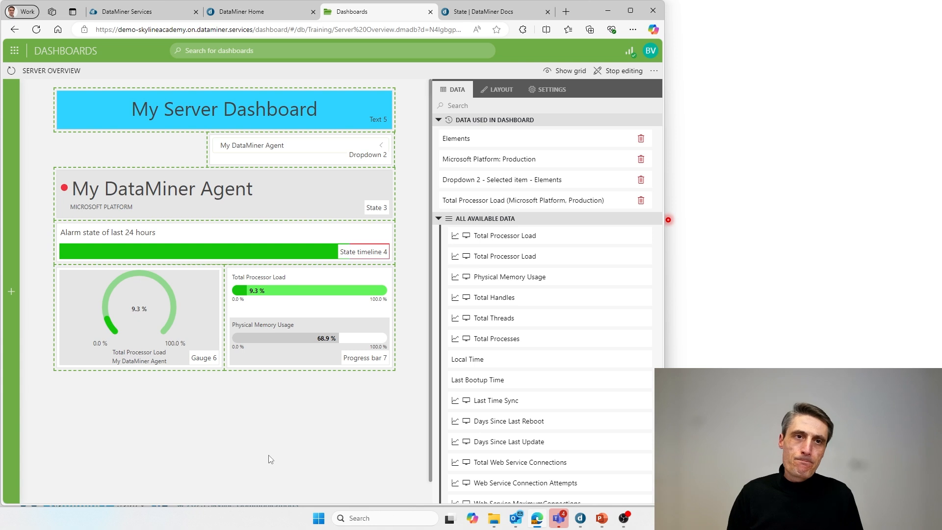
Add a Clock (digital) component in the empty space beside the Dropdown, sized to fill it, and deselect it
{"action": "mouse_move", "coordinate": [8, 330]}
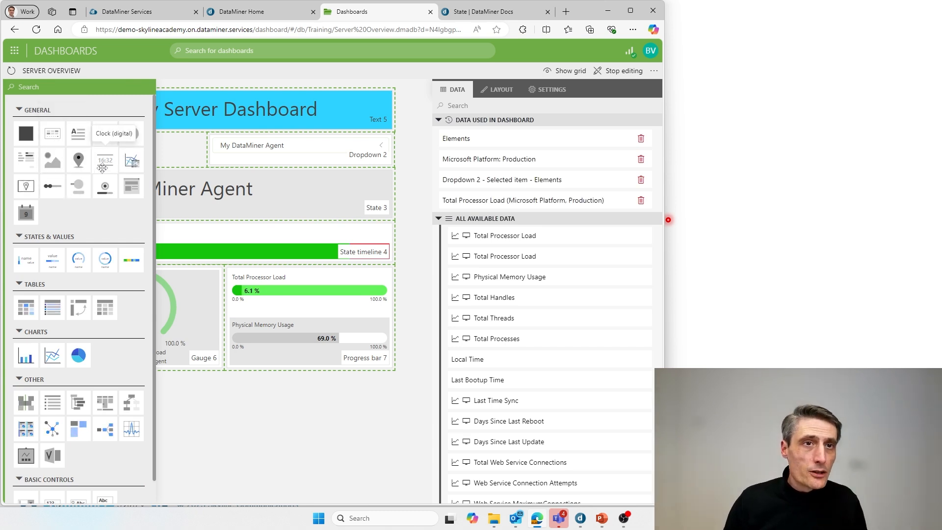
{"action": "left_click_drag", "start_coordinate": [103, 161], "coordinate": [92, 118]}
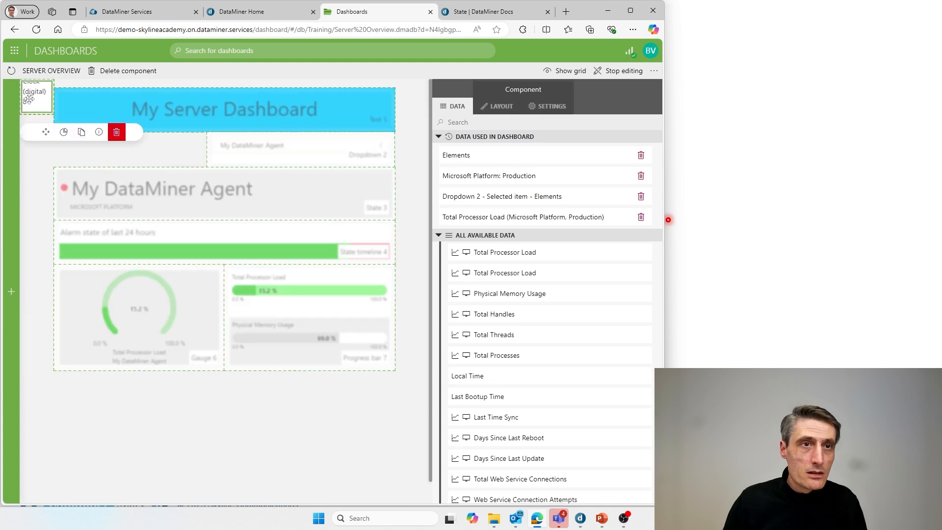
{"action": "left_click_drag", "start_coordinate": [31, 99], "coordinate": [205, 152]}
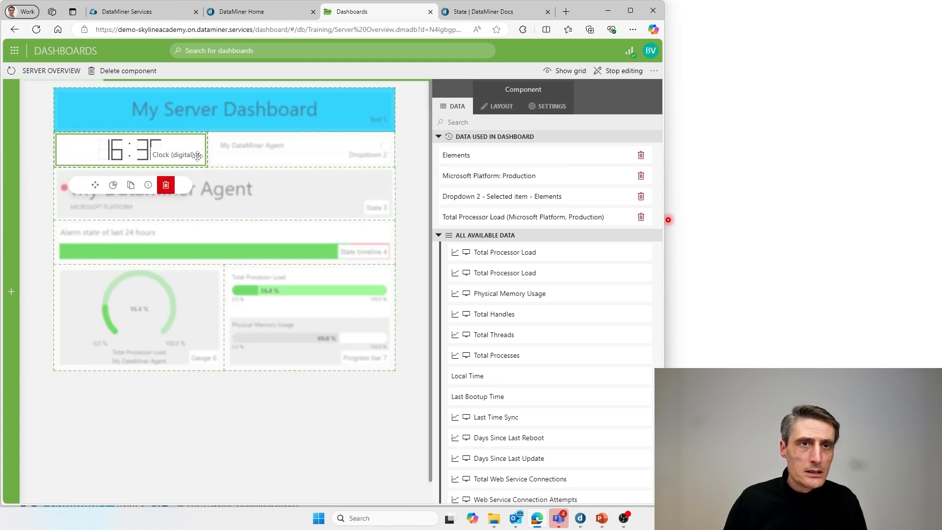
{"action": "left_click", "coordinate": [136, 287]}
{"action": "left_click", "coordinate": [200, 437]}
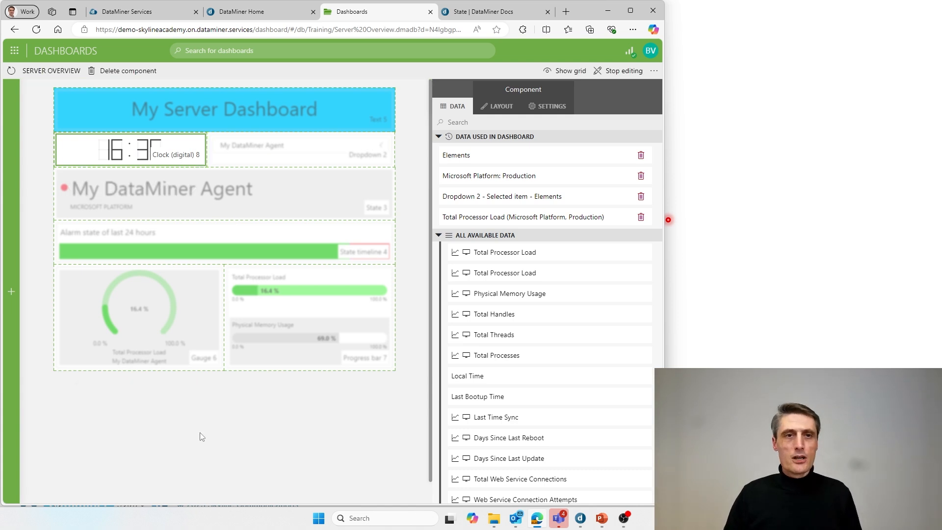
Add a Line & area chart below the Gauge and Progress bar, widened to the full dashboard width and made taller
{"action": "mouse_move", "coordinate": [61, 178]}
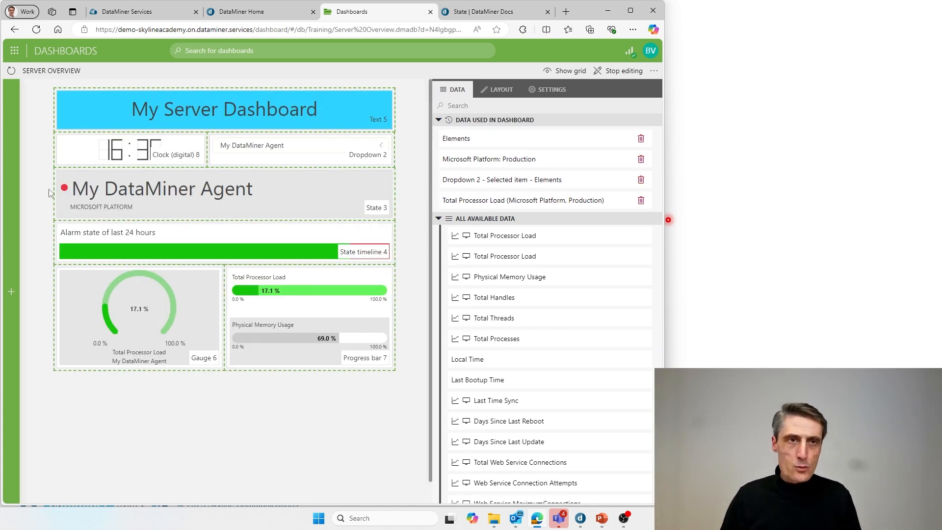
{"action": "mouse_move", "coordinate": [10, 186]}
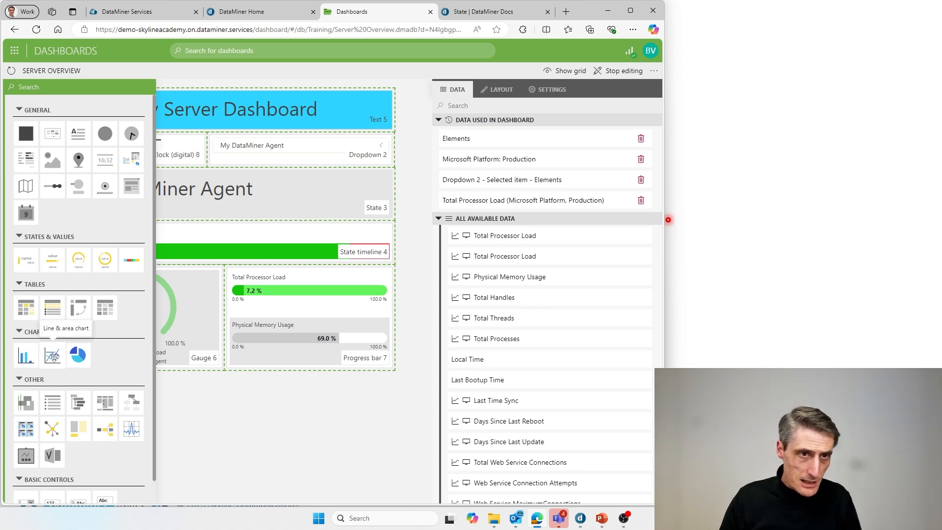
{"action": "left_click_drag", "start_coordinate": [53, 356], "coordinate": [76, 408]}
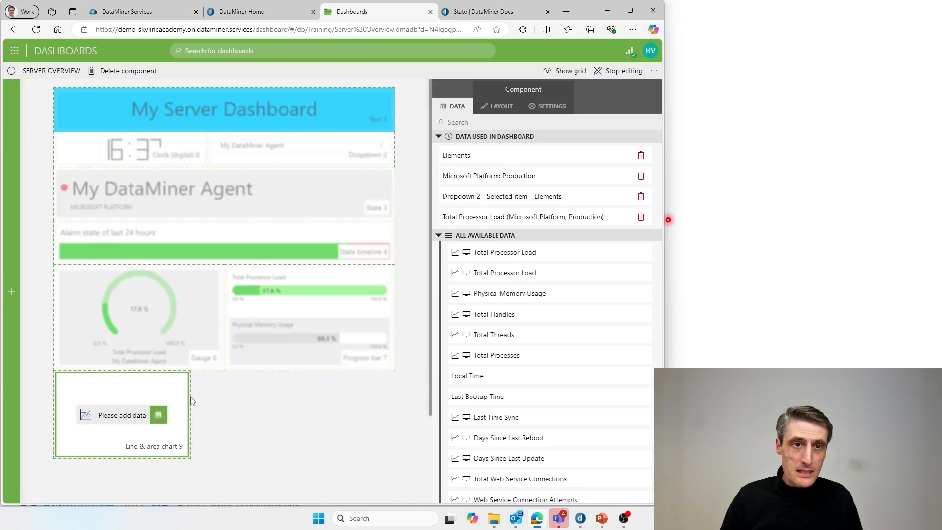
{"action": "left_click_drag", "start_coordinate": [191, 402], "coordinate": [393, 403]}
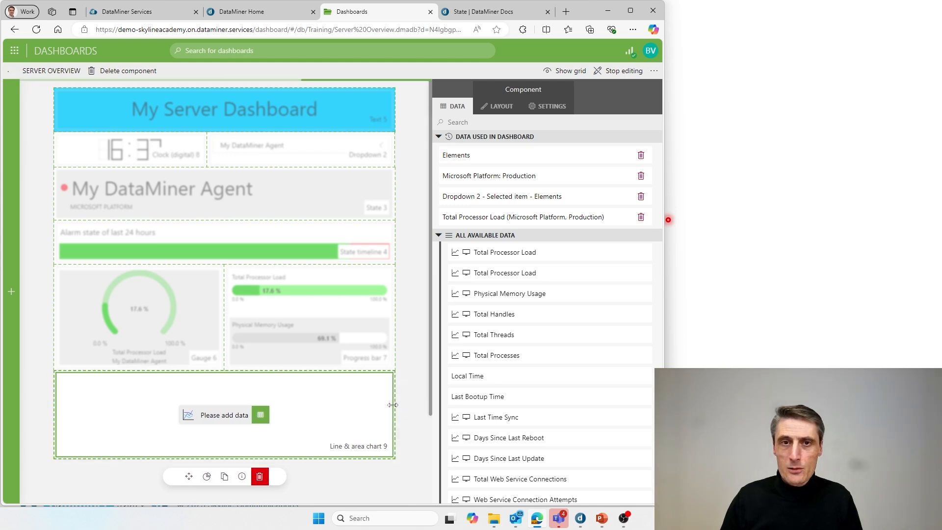
{"action": "scroll", "coordinate": [361, 408], "scroll_direction": "down", "scroll_amount": 2}
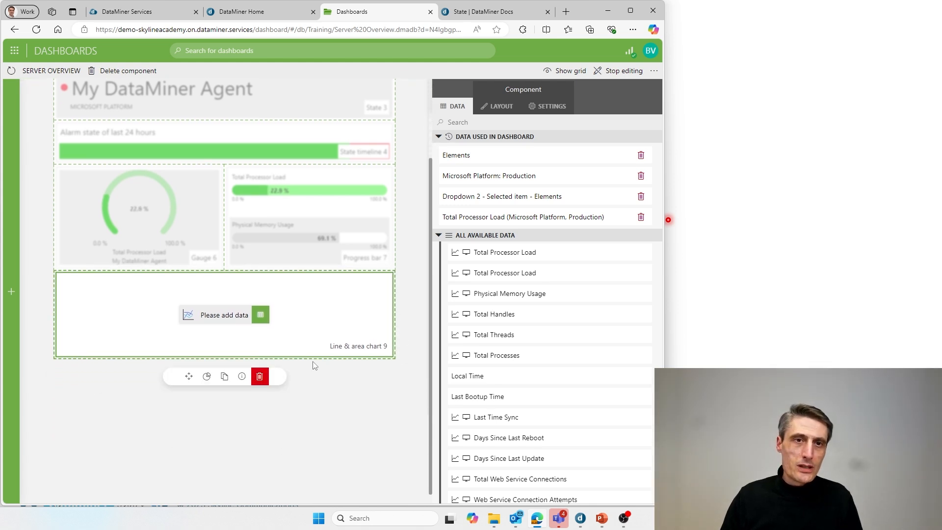
{"action": "left_click_drag", "start_coordinate": [306, 357], "coordinate": [306, 402]}
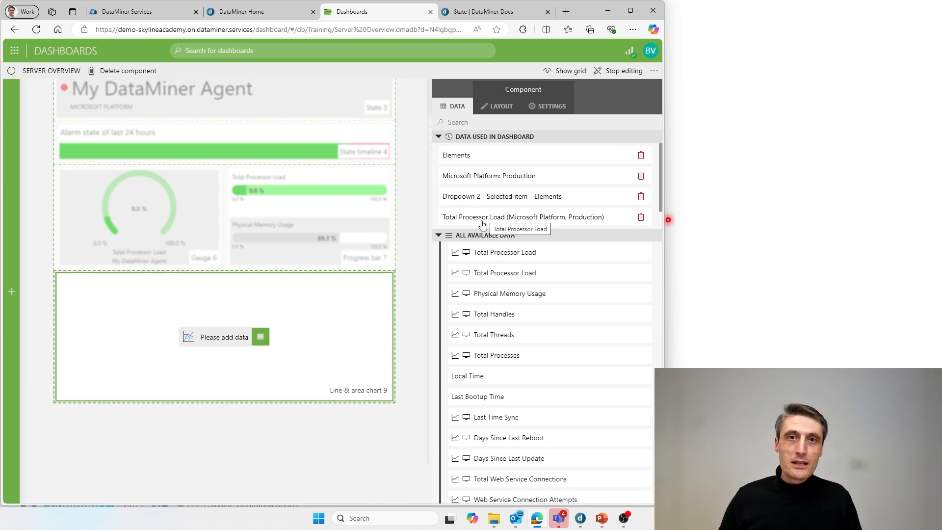
Feed the Line & area chart with the Total Processor Load parameter, filter it by Dropdown 2's selected element, and deselect it
{"action": "left_click_drag", "start_coordinate": [483, 219], "coordinate": [226, 338]}
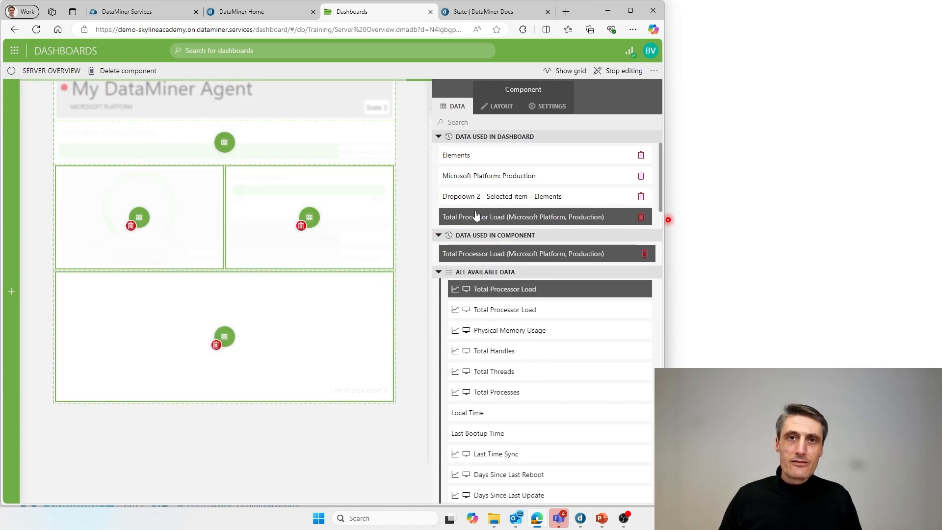
{"action": "left_click_drag", "start_coordinate": [488, 198], "coordinate": [248, 370]}
{"action": "left_click", "coordinate": [409, 300]}
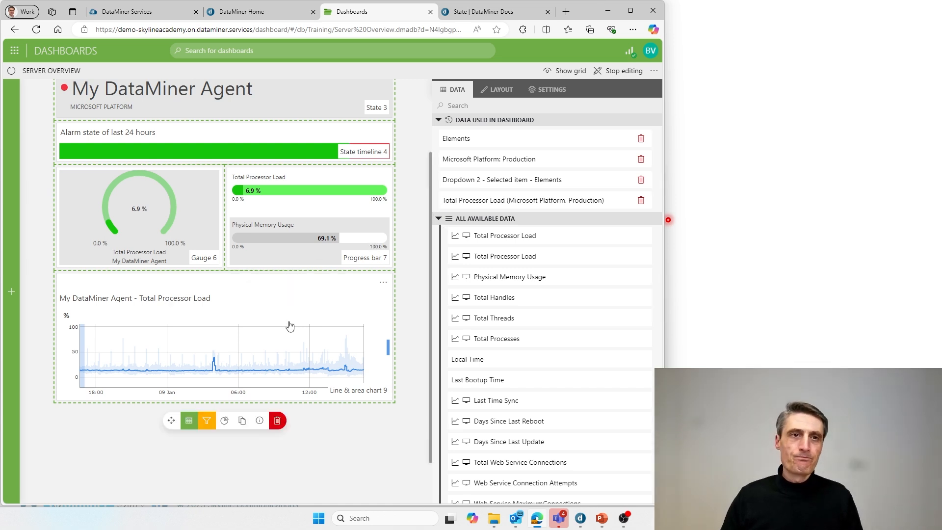
Check the Line & area chart's data and filter assignments, remove Total Processor Load from the component, and deselect it
{"action": "left_click", "coordinate": [190, 421]}
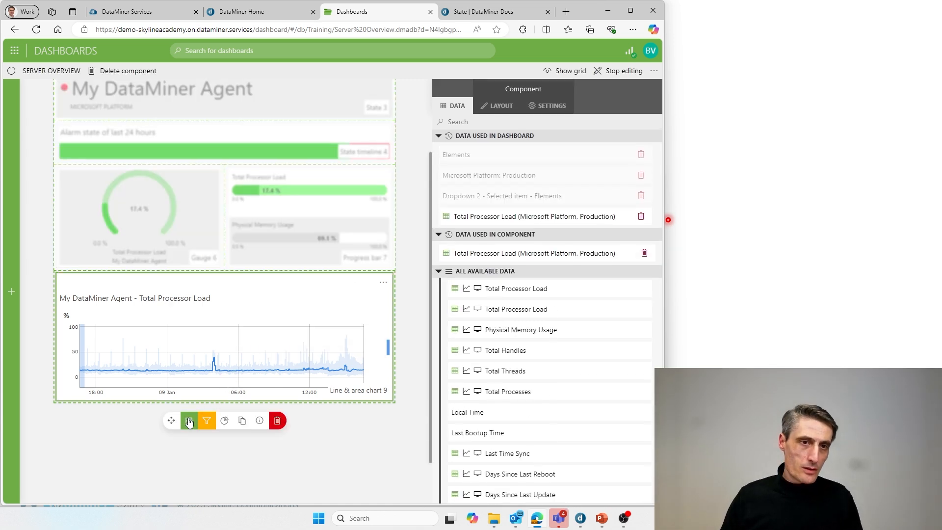
{"action": "mouse_move", "coordinate": [191, 425]}
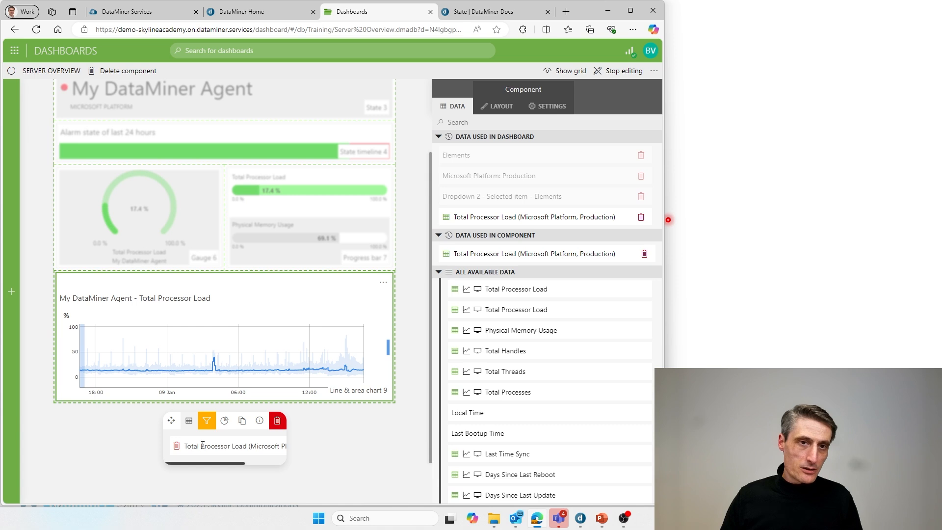
{"action": "left_click_drag", "start_coordinate": [227, 468], "coordinate": [262, 465]}
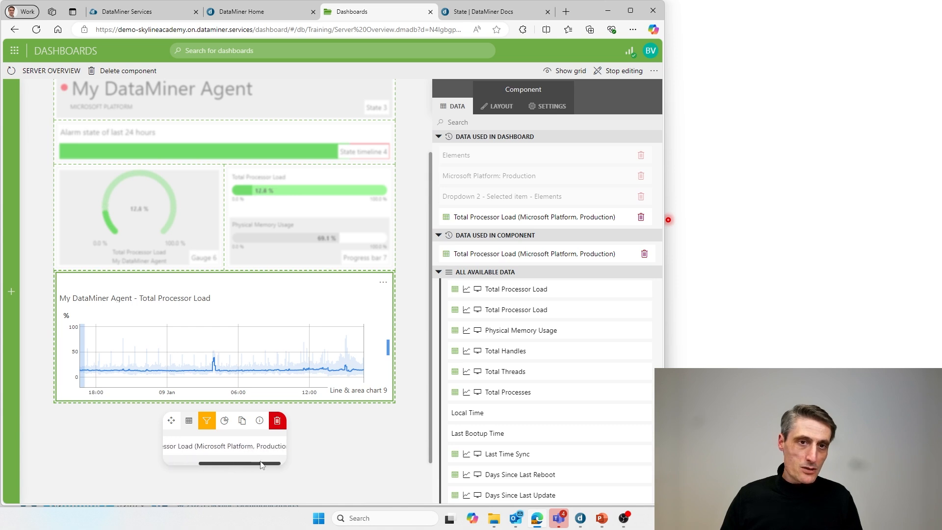
{"action": "left_click", "coordinate": [209, 428]}
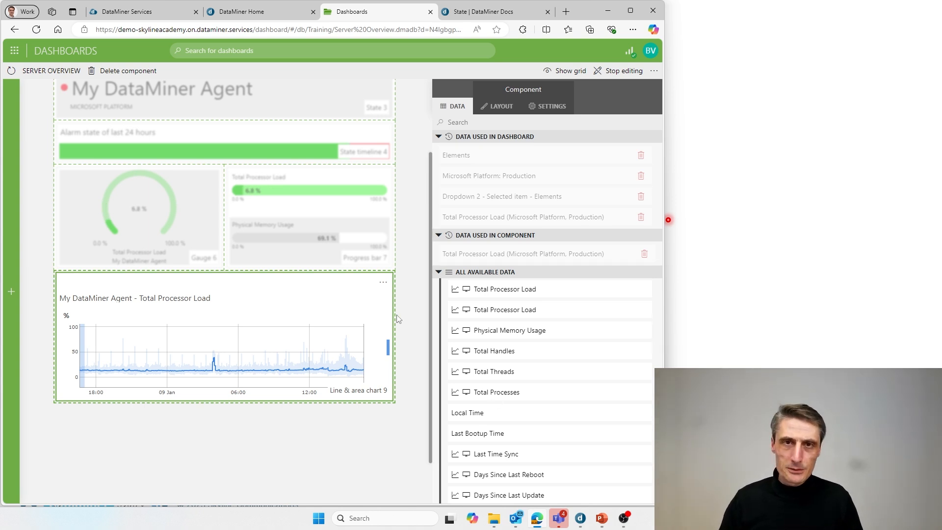
{"action": "mouse_move", "coordinate": [161, 423]}
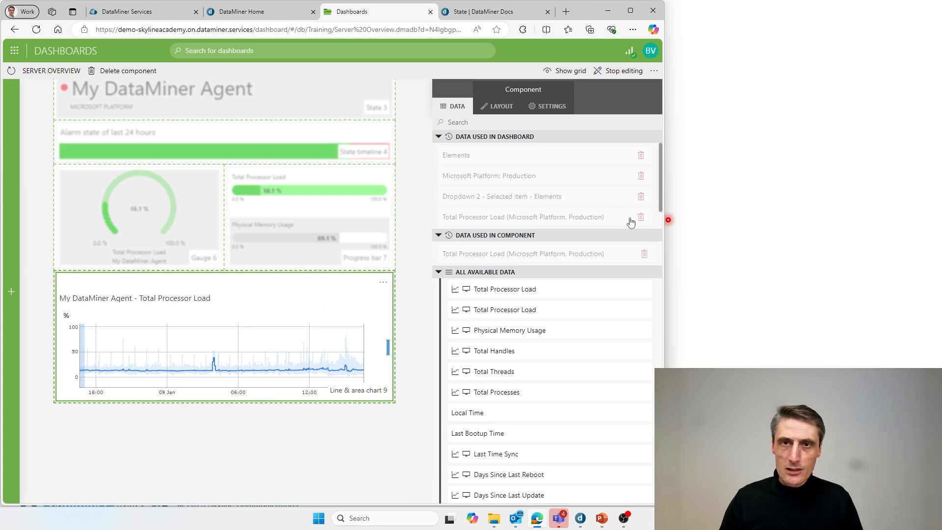
{"action": "left_click", "coordinate": [643, 256]}
{"action": "mouse_move", "coordinate": [263, 360]}
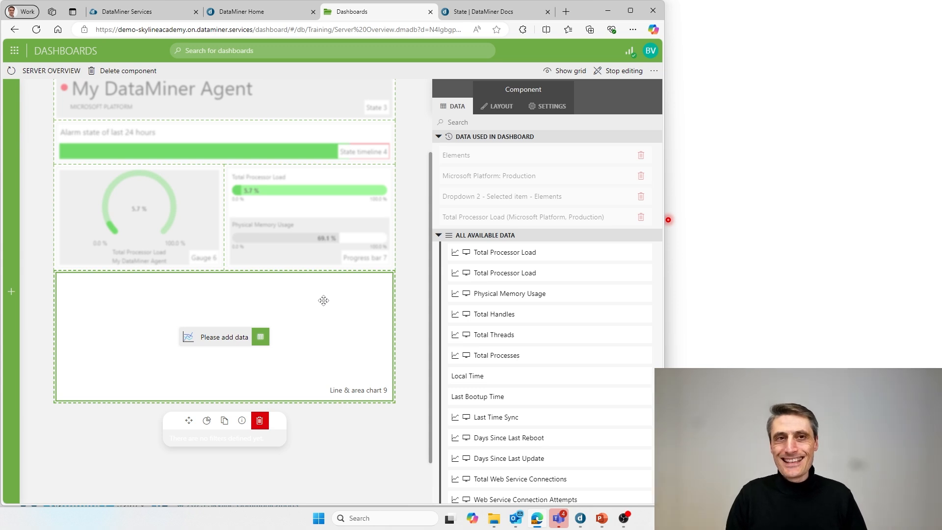
{"action": "left_click", "coordinate": [400, 219]}
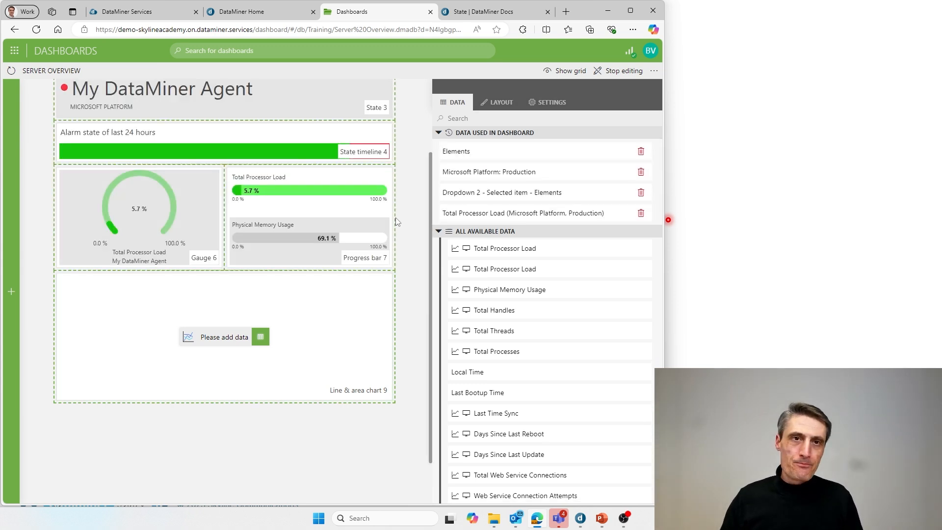
Try to feed the empty Line & area chart with the Parameters under Progress bar 7's Selected items
{"action": "left_click", "coordinate": [336, 216]}
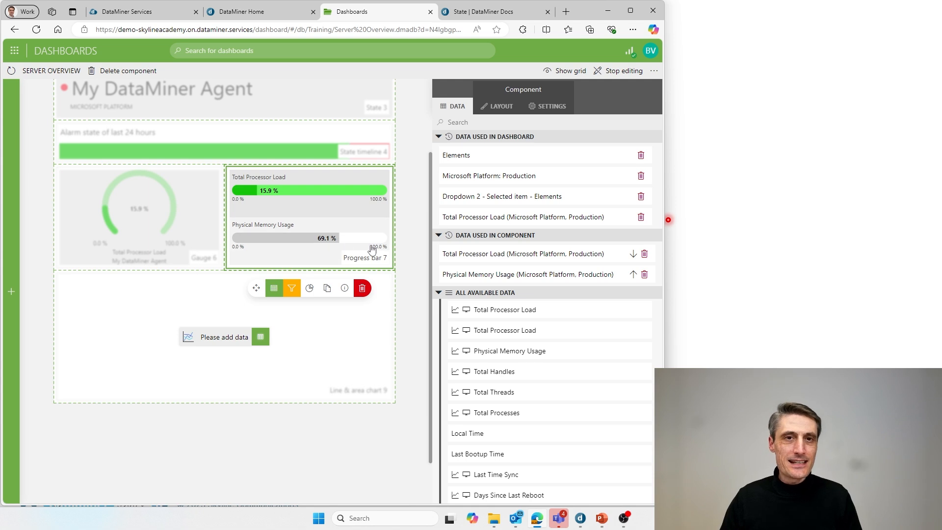
{"action": "left_click", "coordinate": [273, 319]}
{"action": "left_click", "coordinate": [259, 338]}
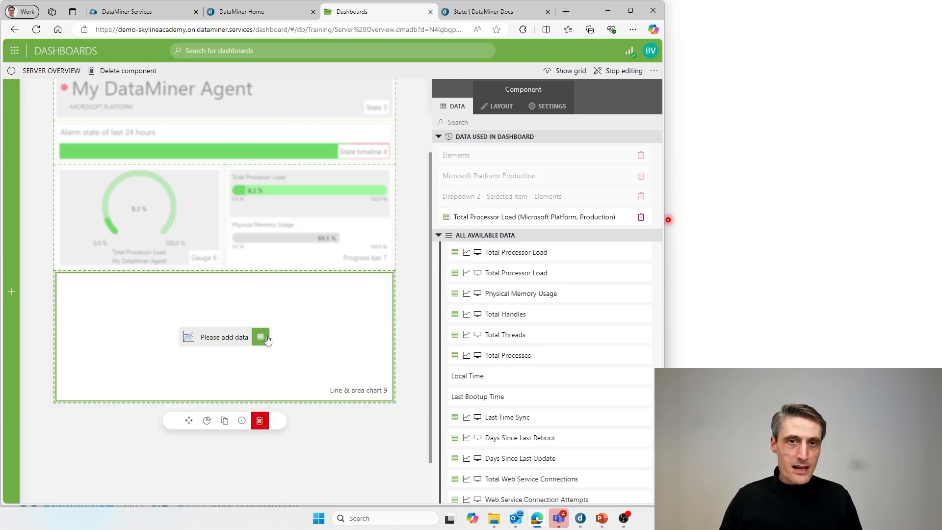
{"action": "scroll", "coordinate": [570, 328], "scroll_direction": "up", "scroll_amount": 5}
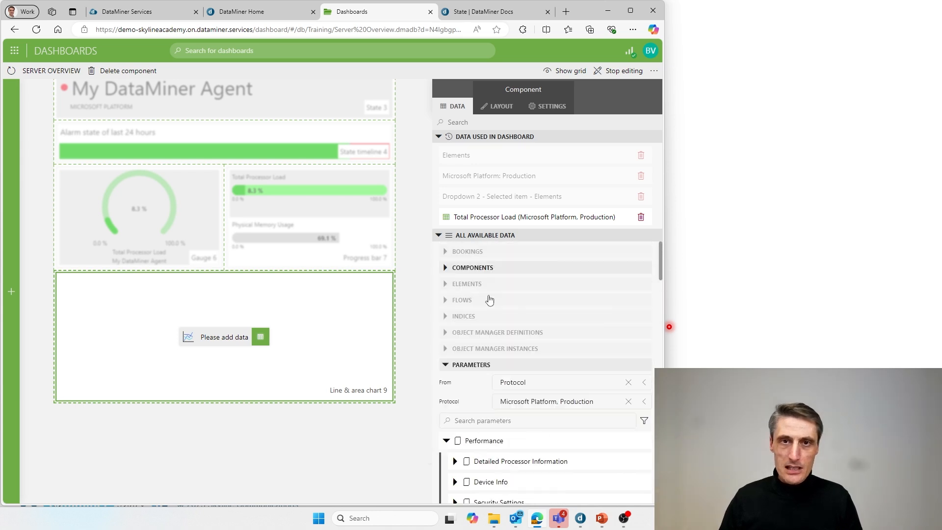
{"action": "left_click", "coordinate": [447, 366]}
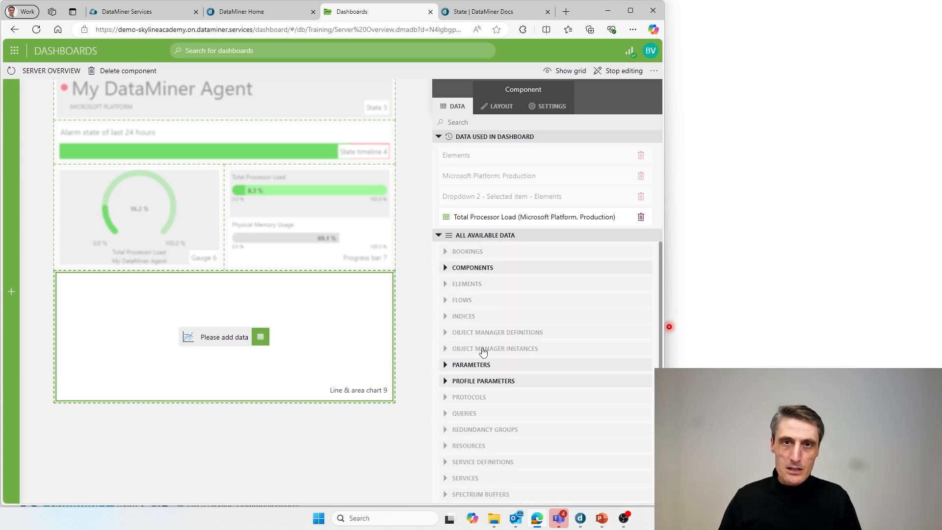
{"action": "left_click", "coordinate": [446, 268]}
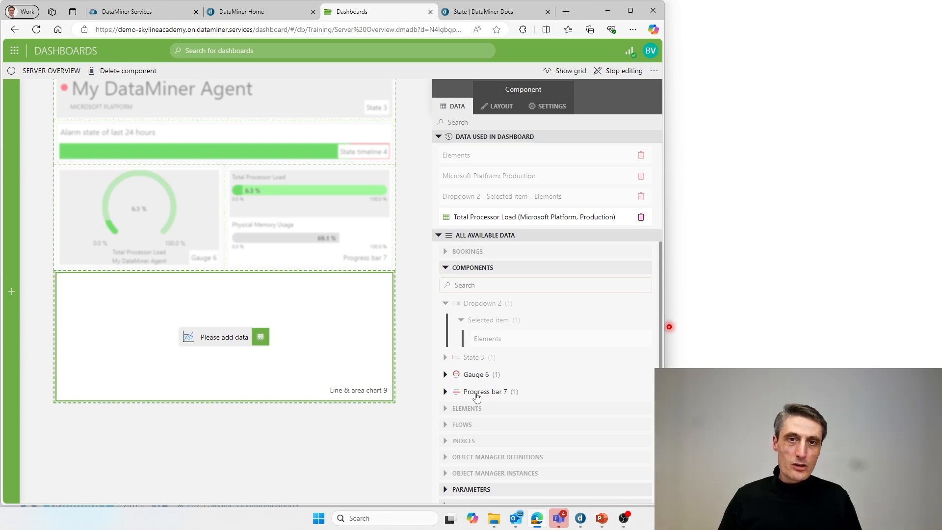
{"action": "left_click", "coordinate": [446, 393]}
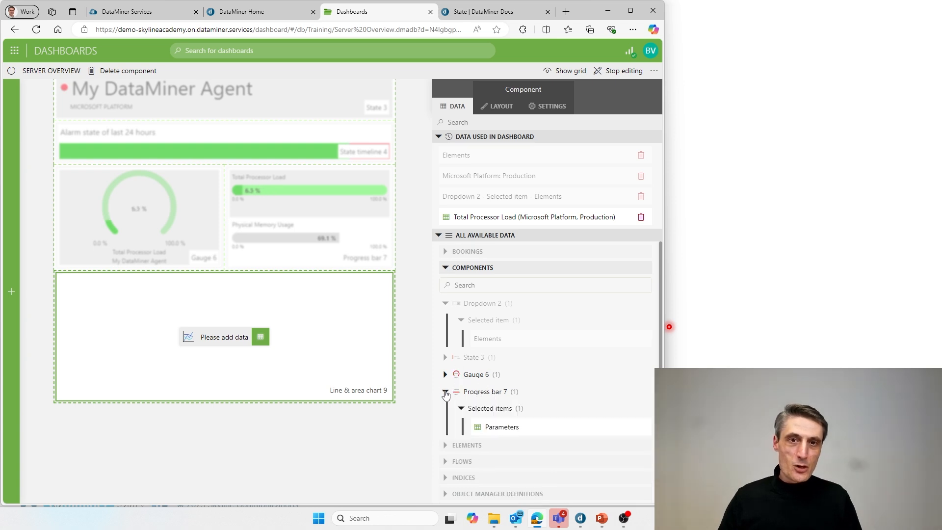
{"action": "scroll", "coordinate": [489, 389], "scroll_direction": "down", "scroll_amount": 1}
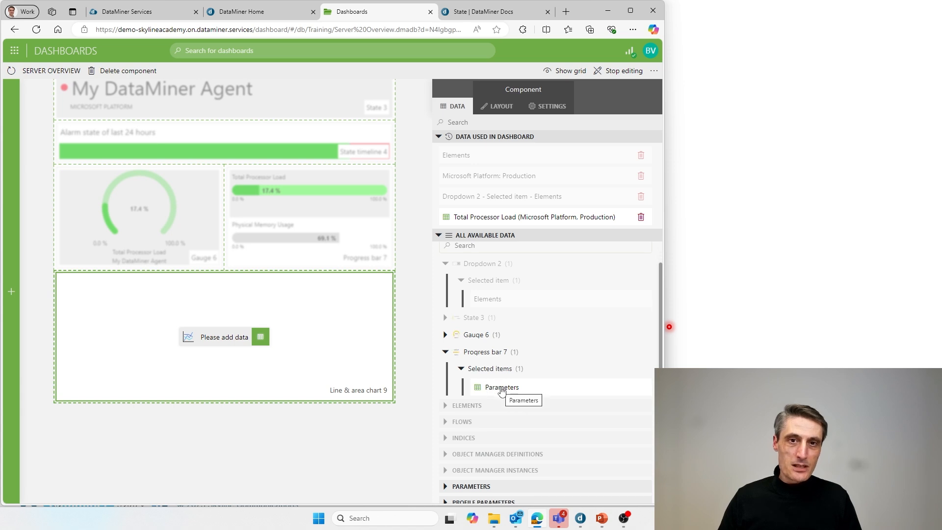
{"action": "left_click_drag", "start_coordinate": [502, 390], "coordinate": [227, 338]}
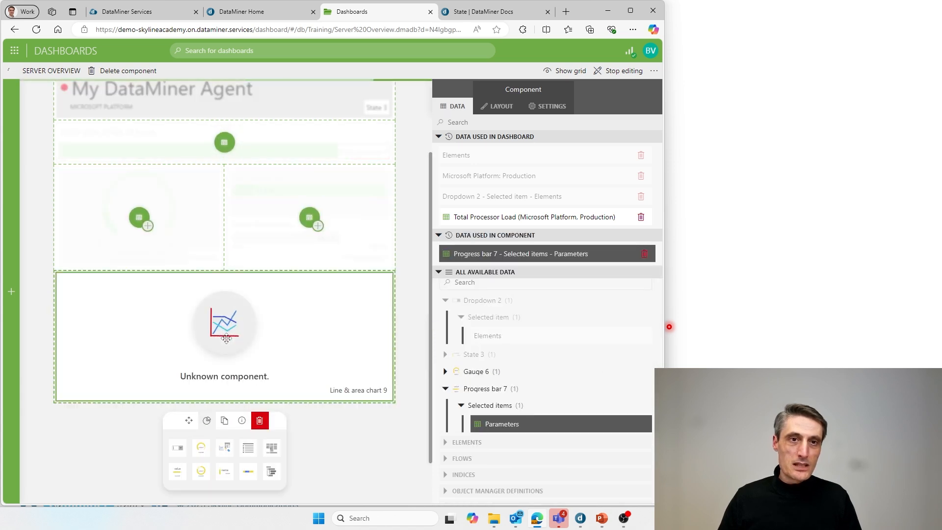
Replace the Line & area chart with a new one below the Gauge and Progress bar, enlarged to the full dashboard width
{"action": "left_click", "coordinate": [259, 420]}
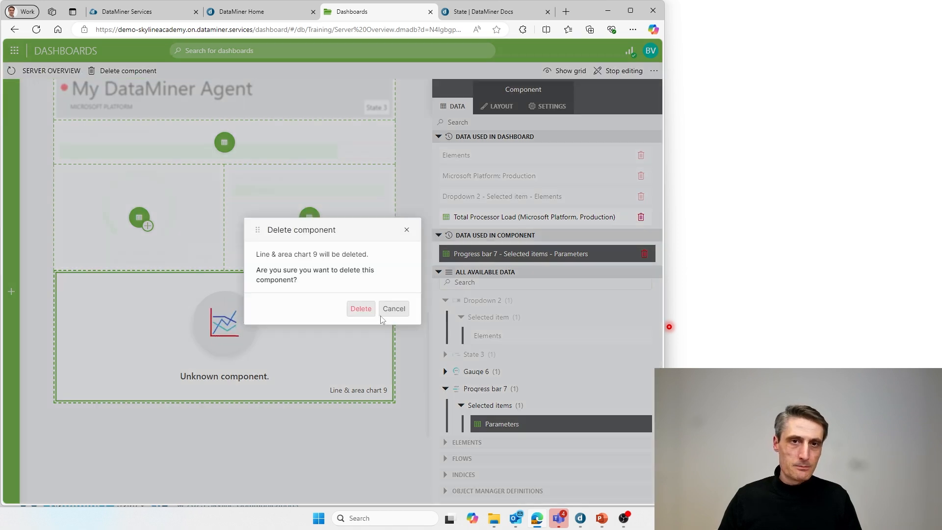
{"action": "left_click", "coordinate": [361, 309]}
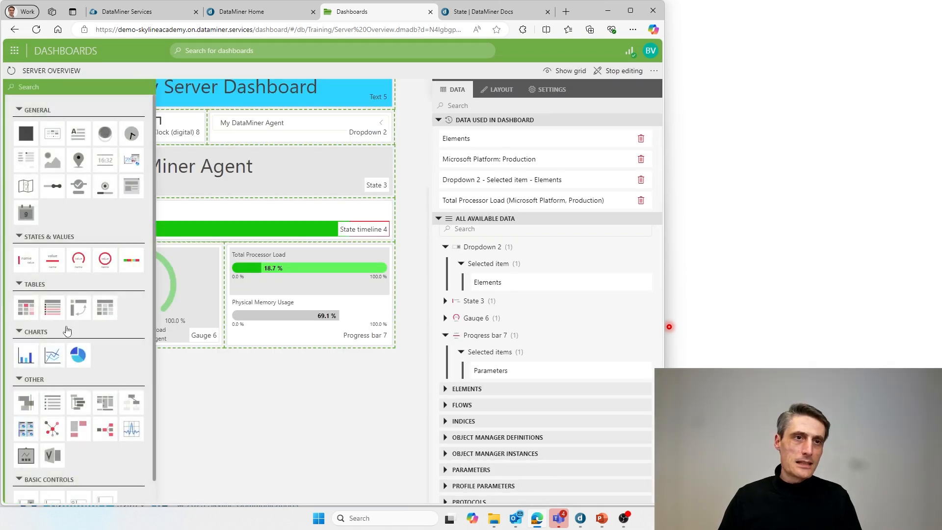
{"action": "left_click_drag", "start_coordinate": [52, 355], "coordinate": [92, 398]}
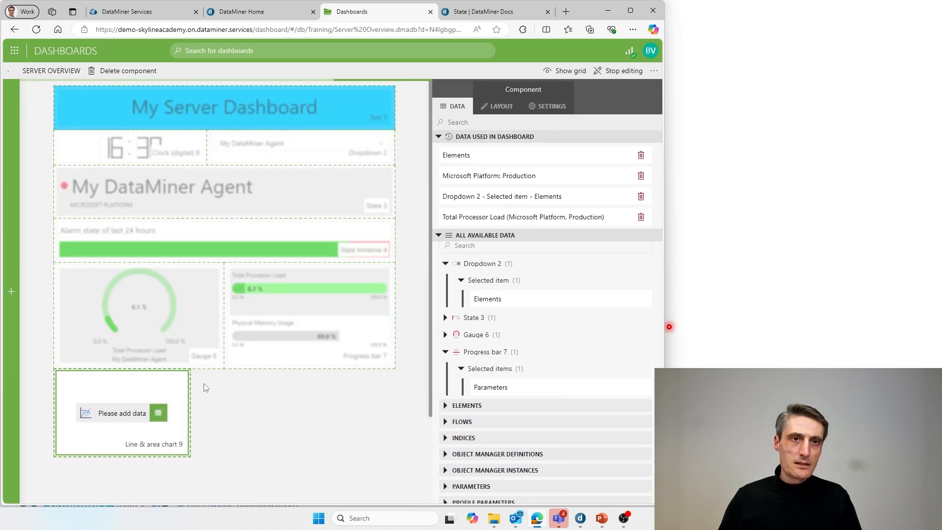
{"action": "scroll", "coordinate": [204, 385], "scroll_direction": "down", "scroll_amount": 2}
{"action": "left_click_drag", "start_coordinate": [194, 351], "coordinate": [393, 386]}
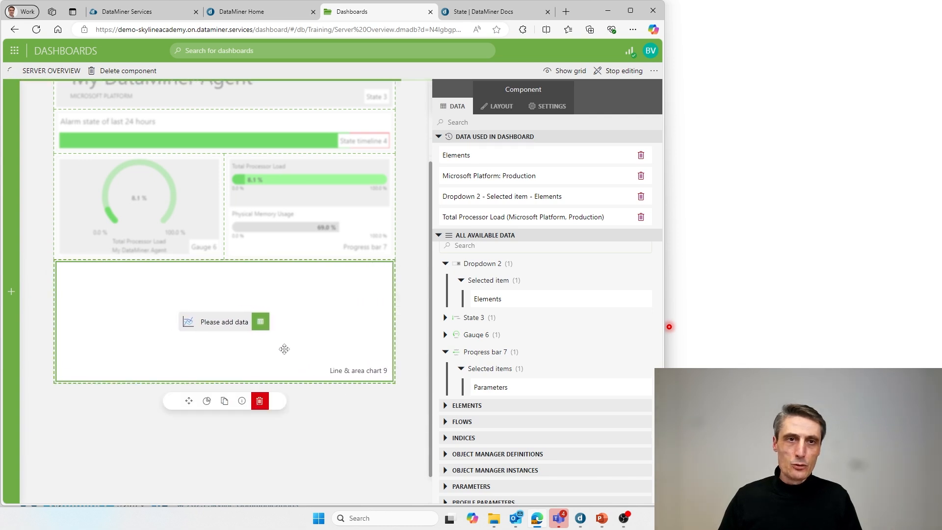
Feed the new Line & area chart with Progress bar 7's Selected items Parameters and increase the chart's height
{"action": "left_click", "coordinate": [262, 323]}
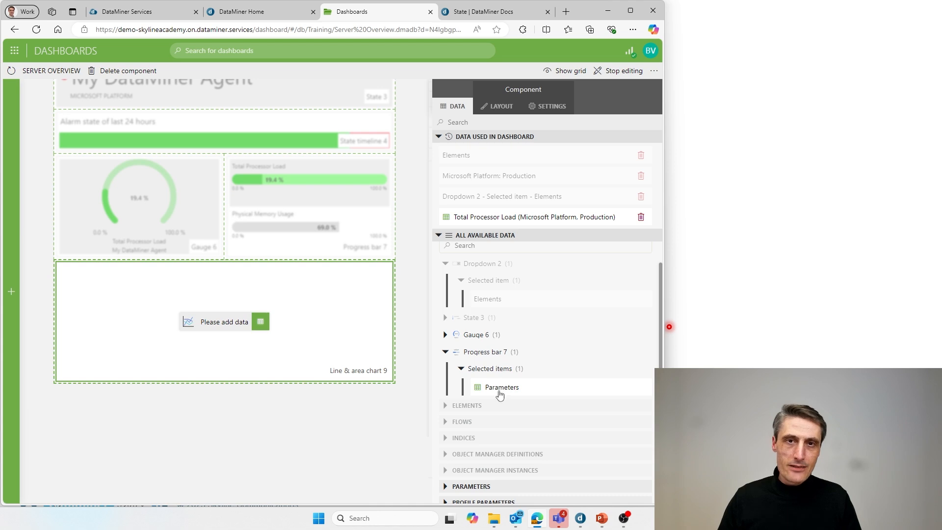
{"action": "left_click_drag", "start_coordinate": [500, 393], "coordinate": [230, 326]}
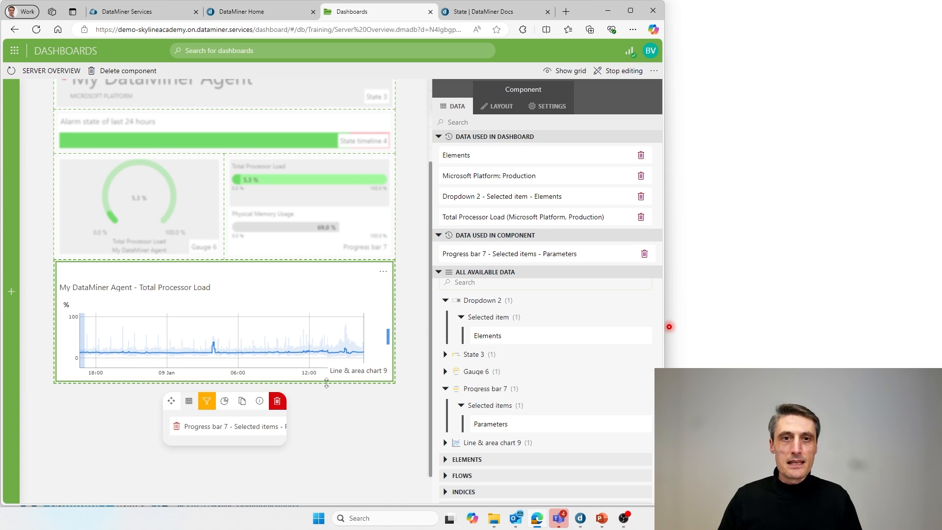
{"action": "left_click_drag", "start_coordinate": [326, 383], "coordinate": [327, 418]}
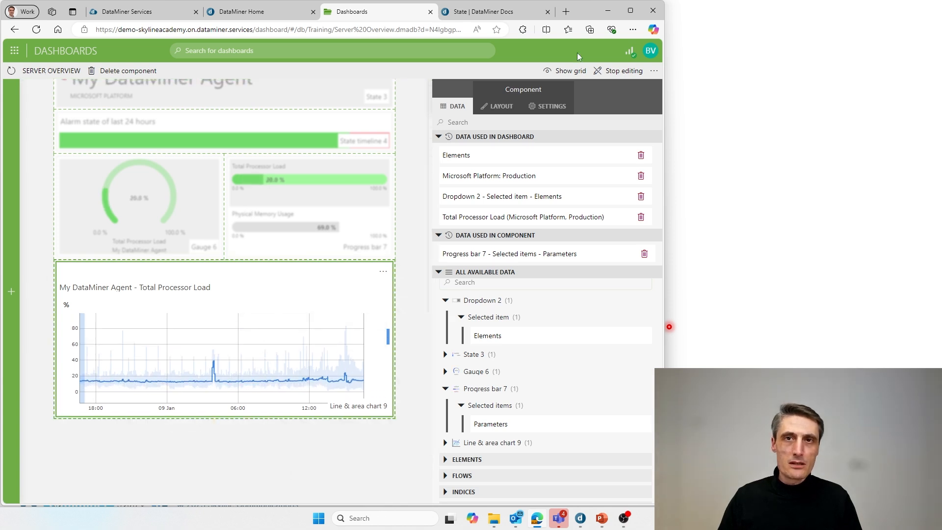
Stop editing the Server Overview dashboard and hide the folder list to widen the view
{"action": "left_click", "coordinate": [613, 71]}
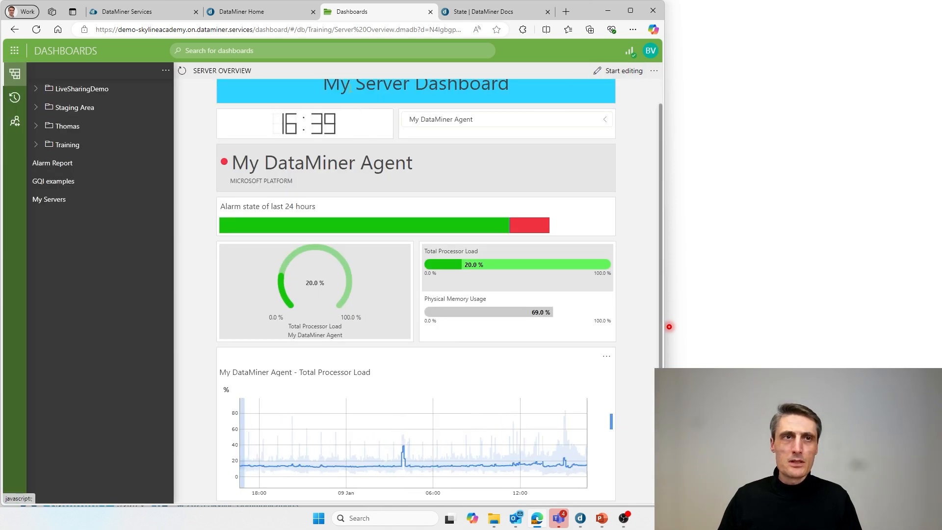
{"action": "left_click", "coordinate": [8, 77]}
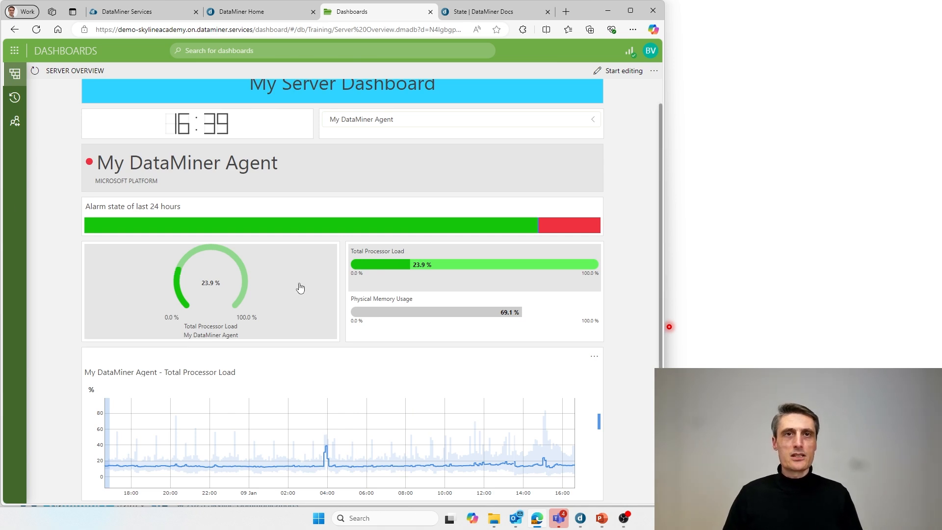
{"action": "scroll", "coordinate": [303, 286], "scroll_direction": "up", "scroll_amount": 1}
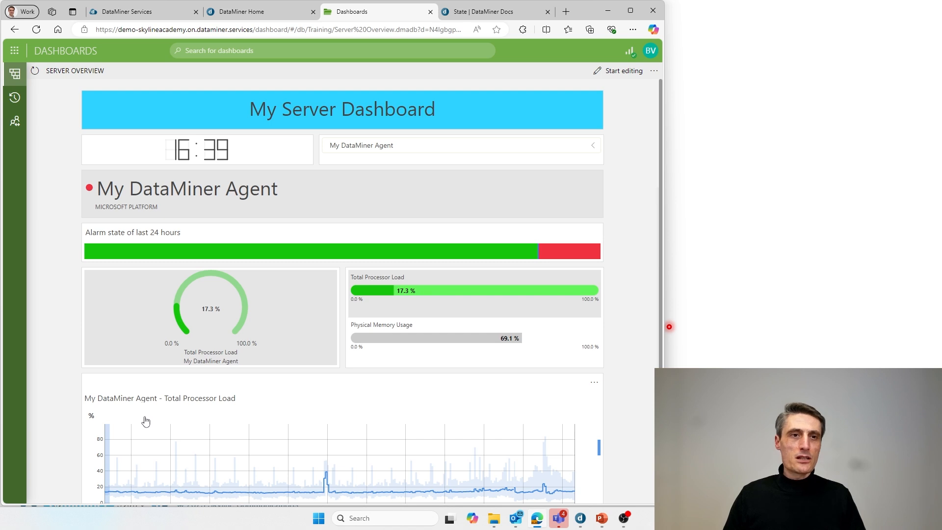
Test the chart link by selecting Physical Memory Usage, switching the Dropdown to MS_Server_01, and selecting Total Processor Load and Physical Memory Usage in turn
{"action": "left_click", "coordinate": [396, 331]}
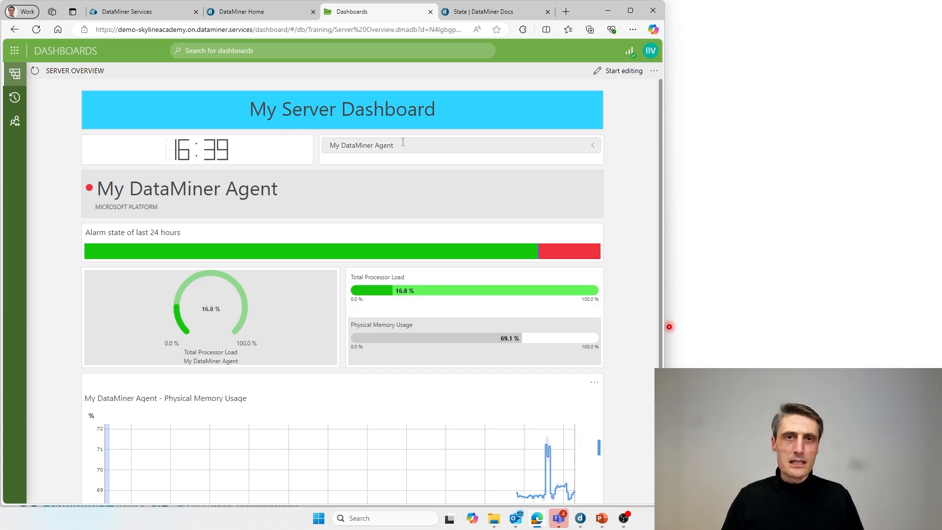
{"action": "left_click", "coordinate": [598, 153]}
{"action": "left_click", "coordinate": [366, 315]}
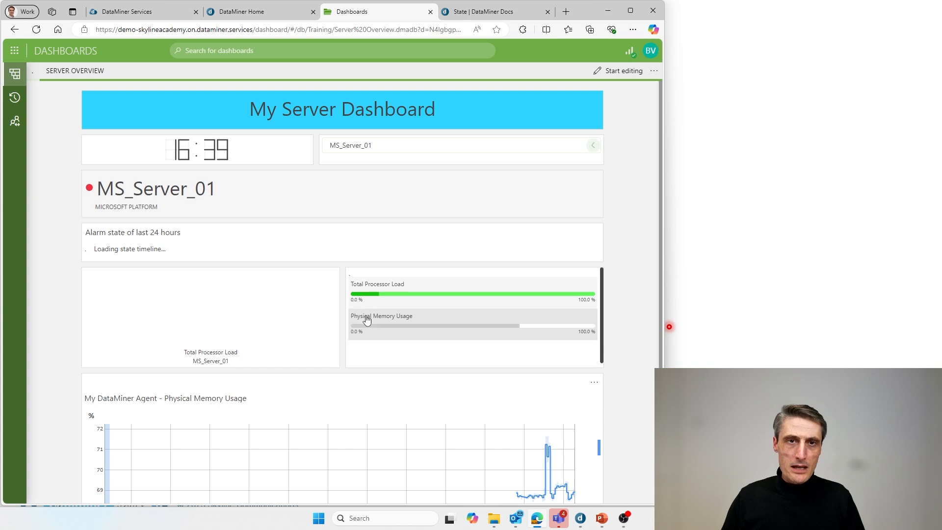
{"action": "left_click", "coordinate": [390, 294]}
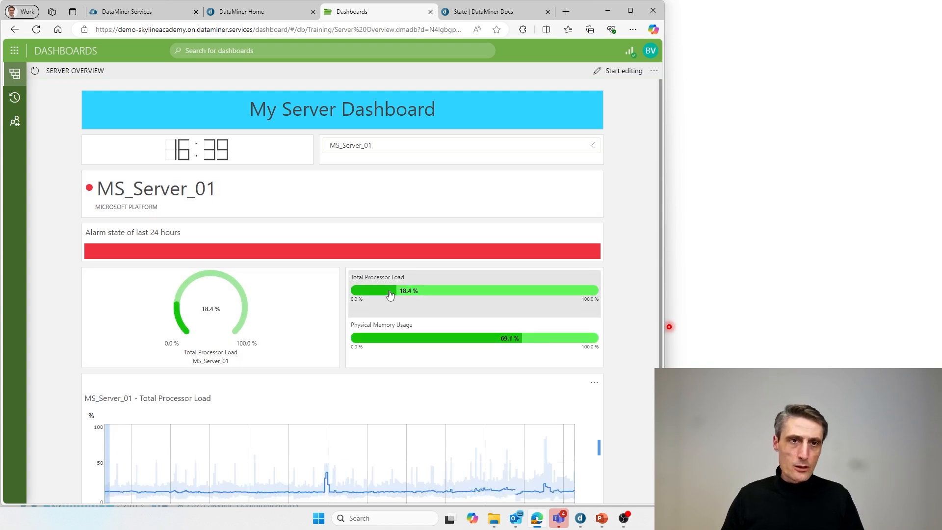
{"action": "left_click", "coordinate": [389, 333]}
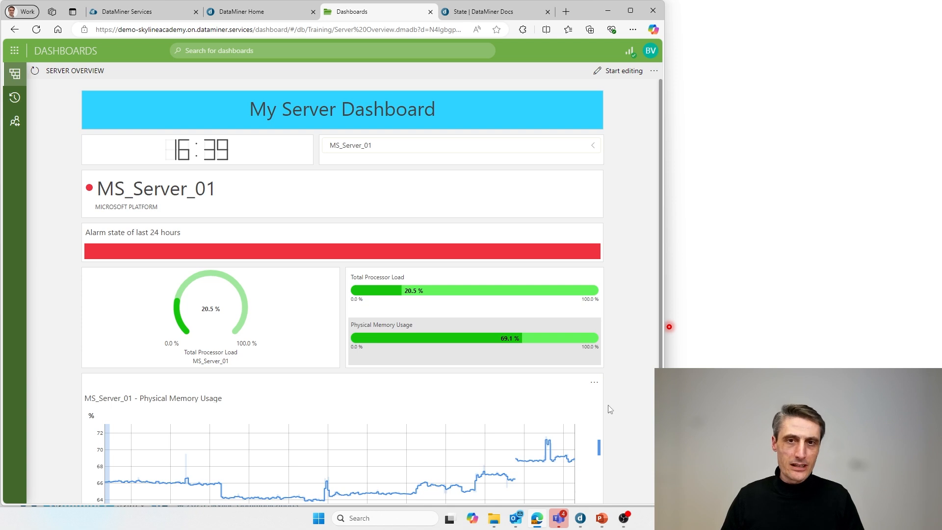
{"action": "scroll", "coordinate": [621, 387], "scroll_direction": "down", "scroll_amount": 1}
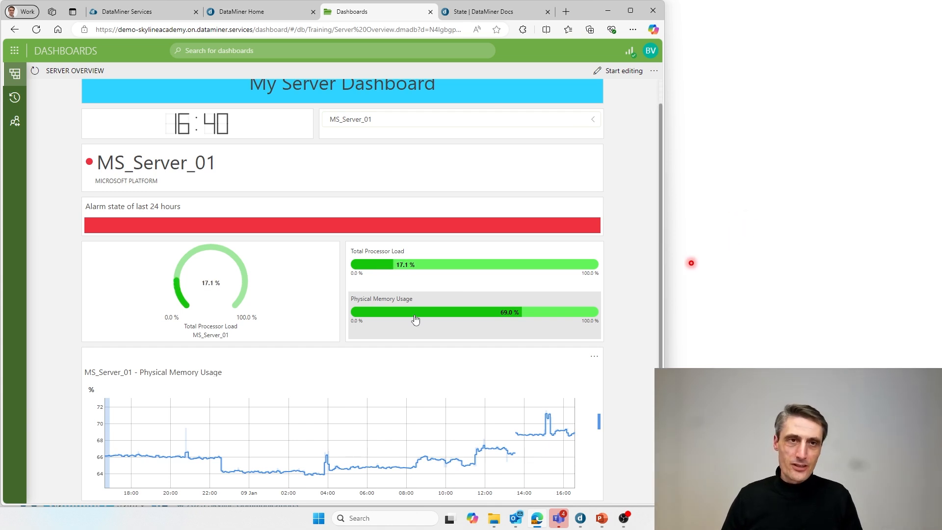
Resume editing the dashboard and add a Parameter table below the Line & area chart, positioned and widened to span the full dashboard width
{"action": "left_click", "coordinate": [622, 71]}
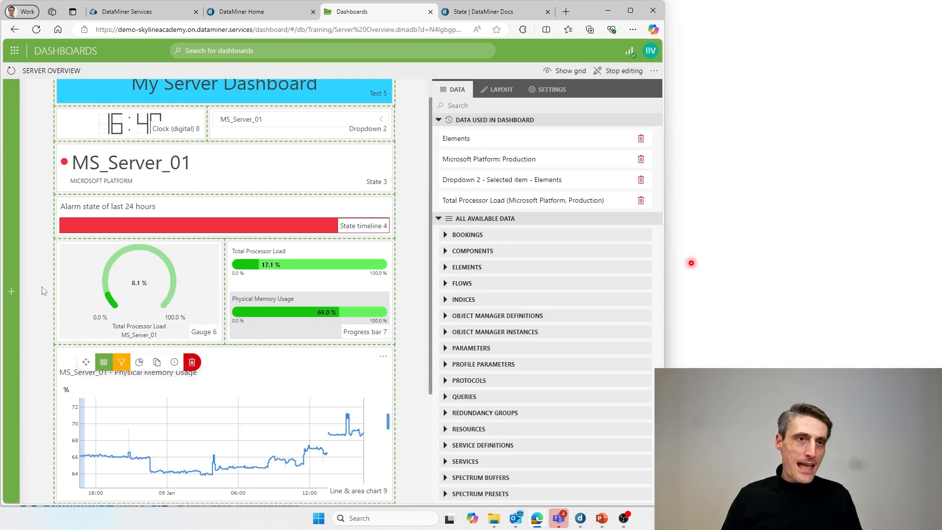
{"action": "mouse_move", "coordinate": [18, 302]}
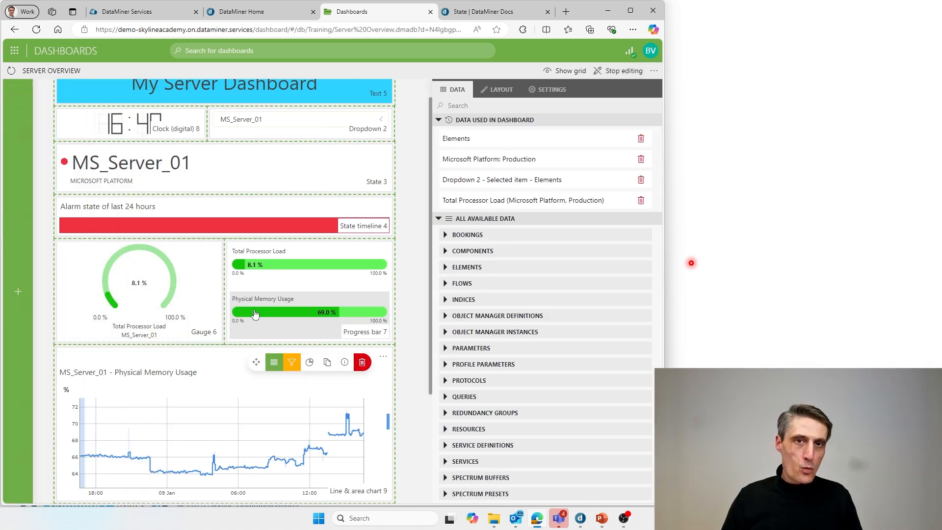
{"action": "scroll", "coordinate": [322, 325], "scroll_direction": "down", "scroll_amount": 3}
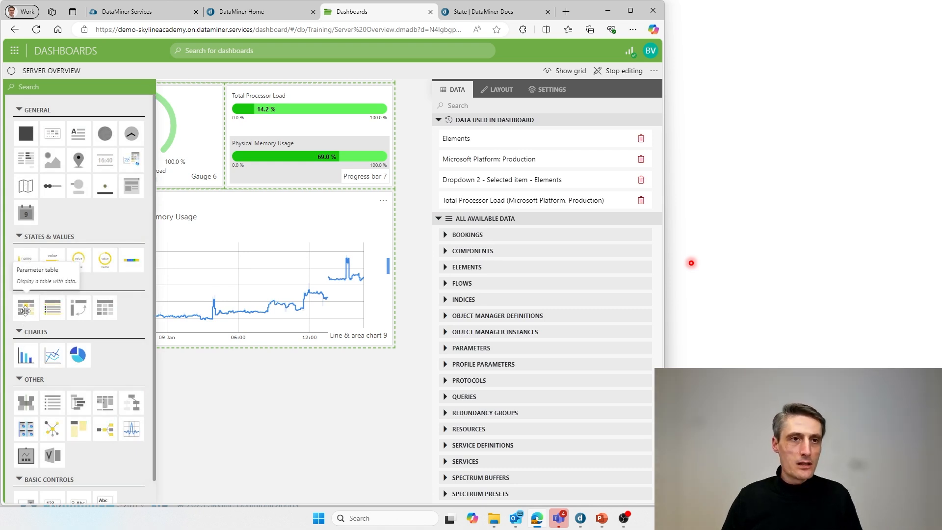
{"action": "left_click_drag", "start_coordinate": [25, 310], "coordinate": [76, 383]}
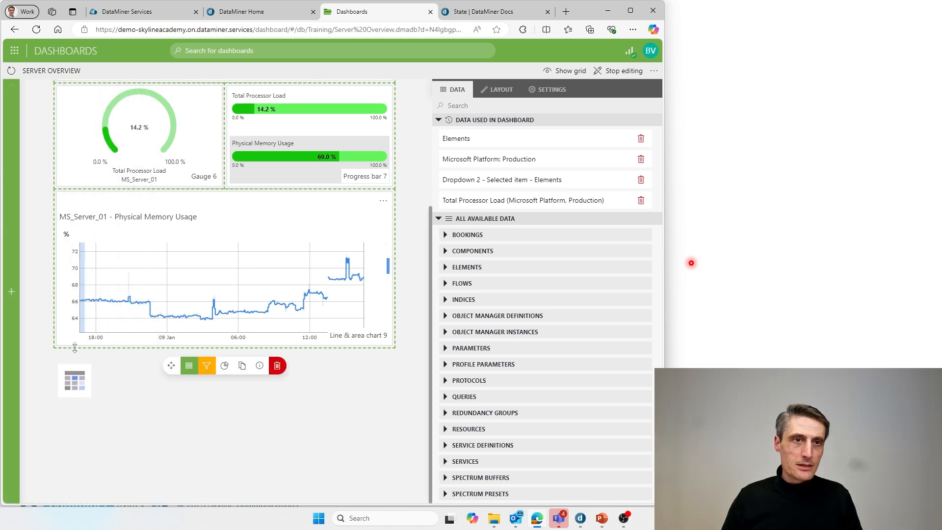
{"action": "left_click", "coordinate": [113, 441]}
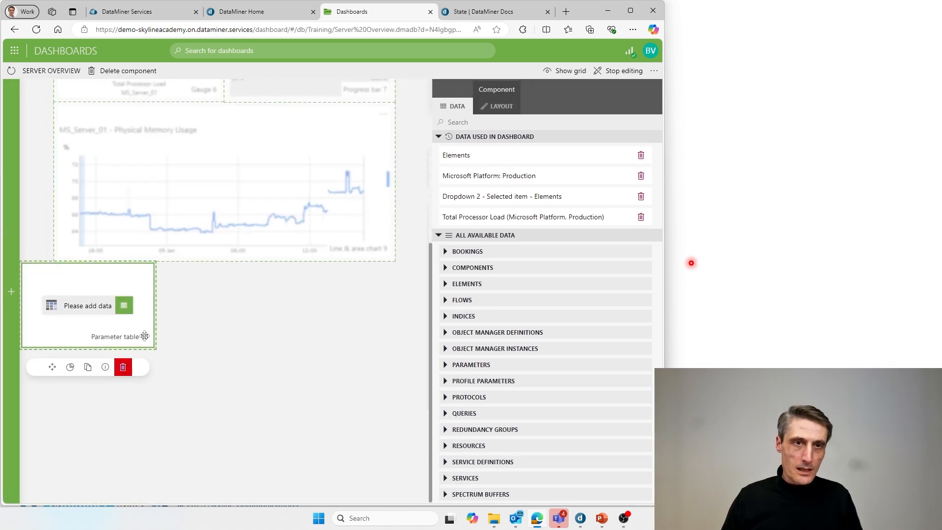
{"action": "left_click_drag", "start_coordinate": [154, 323], "coordinate": [324, 320]}
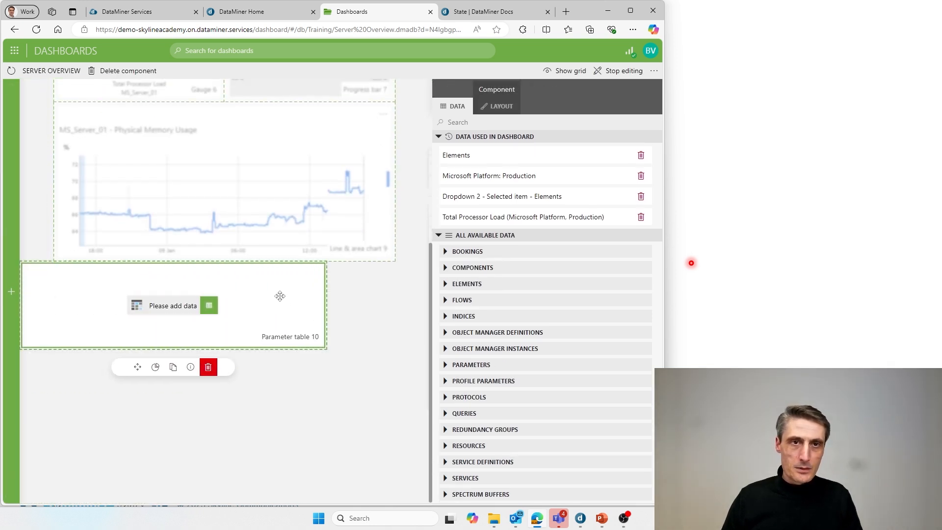
{"action": "left_click_drag", "start_coordinate": [280, 296], "coordinate": [394, 314]}
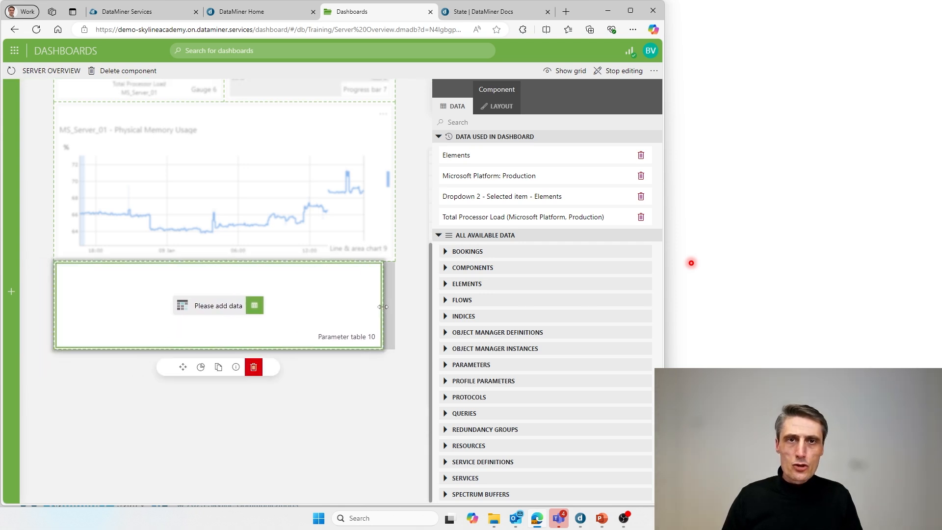
List the parameters available for the Parameter table from the Microsoft Platform, Production protocol
{"action": "left_click", "coordinate": [261, 306]}
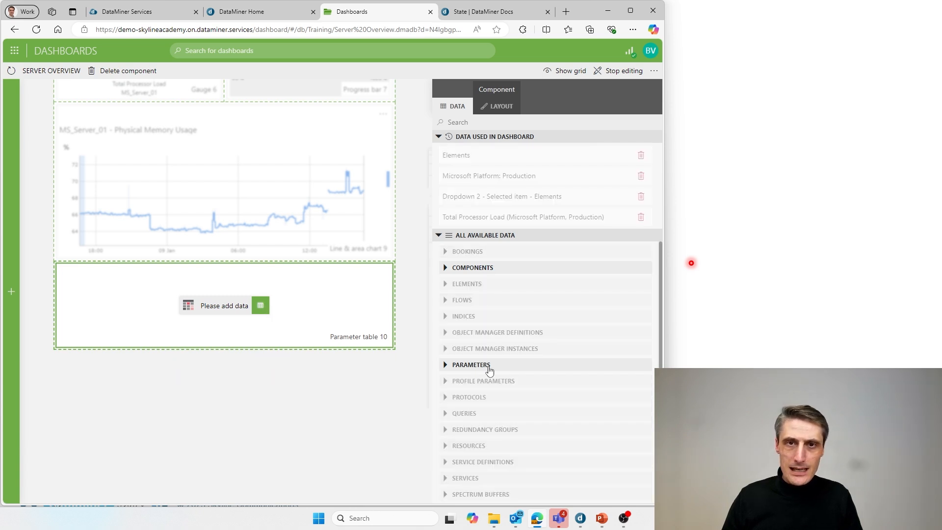
{"action": "left_click", "coordinate": [447, 366]}
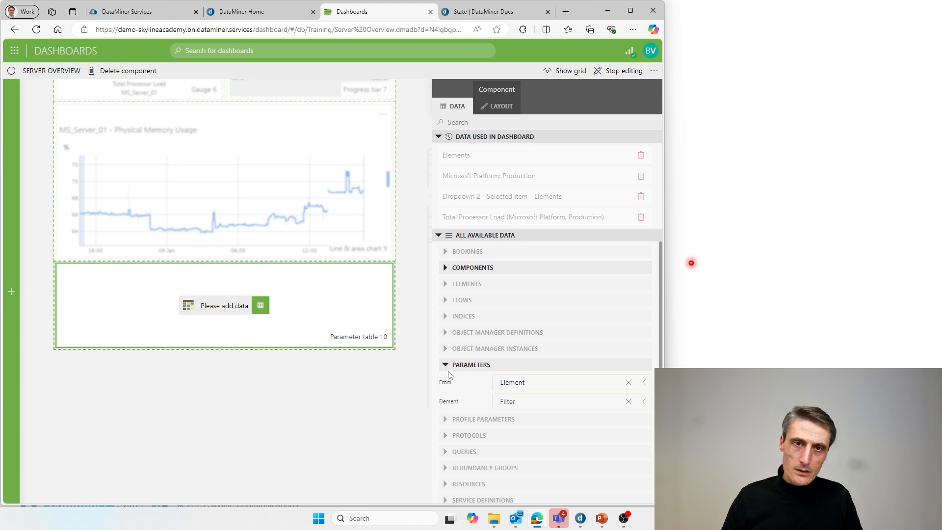
{"action": "left_click", "coordinate": [524, 386]}
{"action": "left_click", "coordinate": [528, 365]}
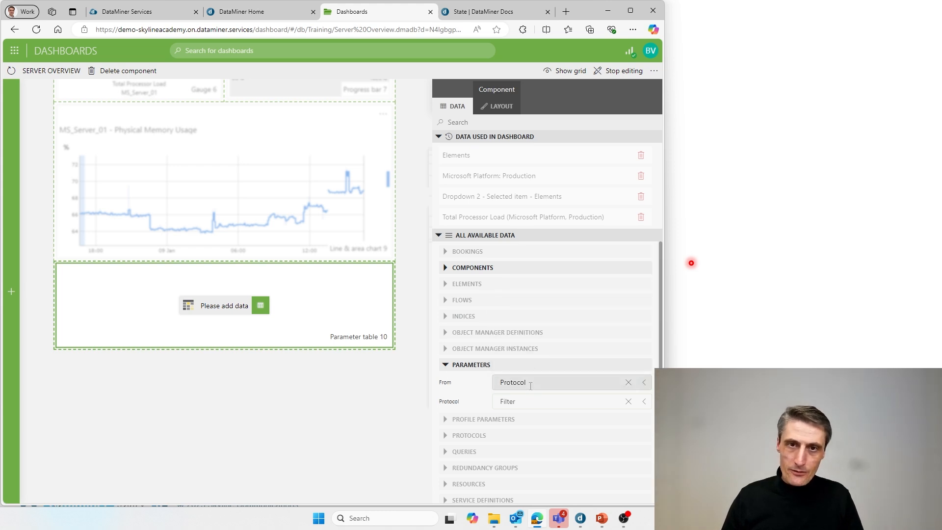
{"action": "left_click", "coordinate": [529, 401]}
{"action": "type", "text": "mic"}
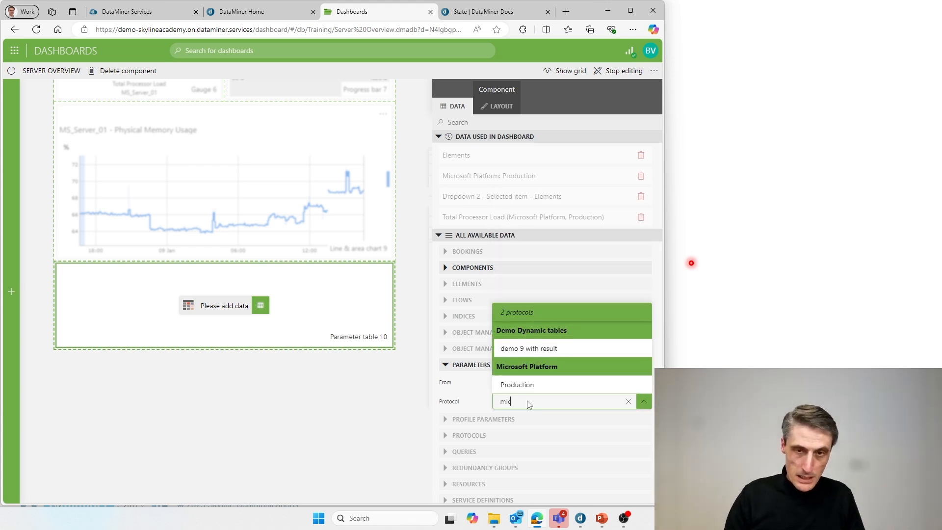
{"action": "type", "text": "o"}
{"action": "key", "text": "BackSpace"}
{"action": "type", "text": "ro"}
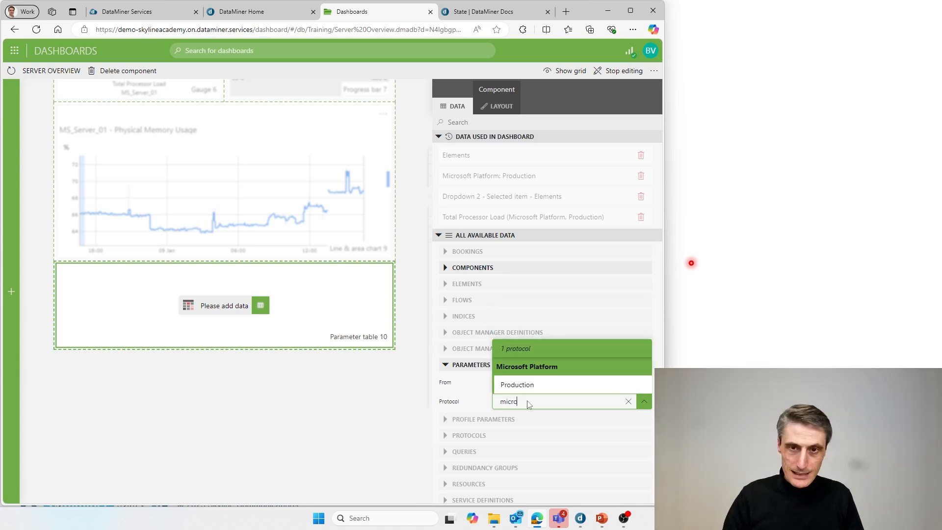
{"action": "left_click", "coordinate": [531, 385]}
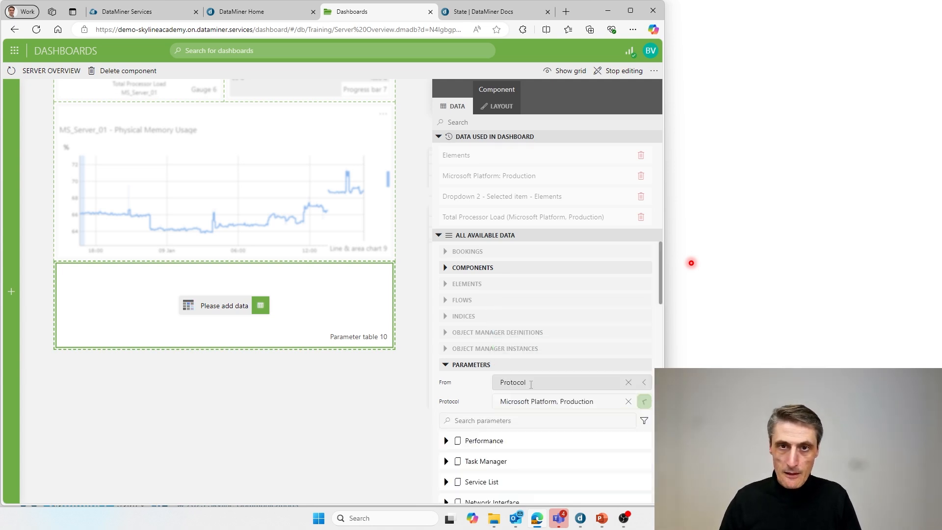
Feed the Parameter table with the Disk Information table from Disk Info and filter it by Dropdown 2's selected Elements item
{"action": "scroll", "coordinate": [536, 421], "scroll_direction": "down", "scroll_amount": 2}
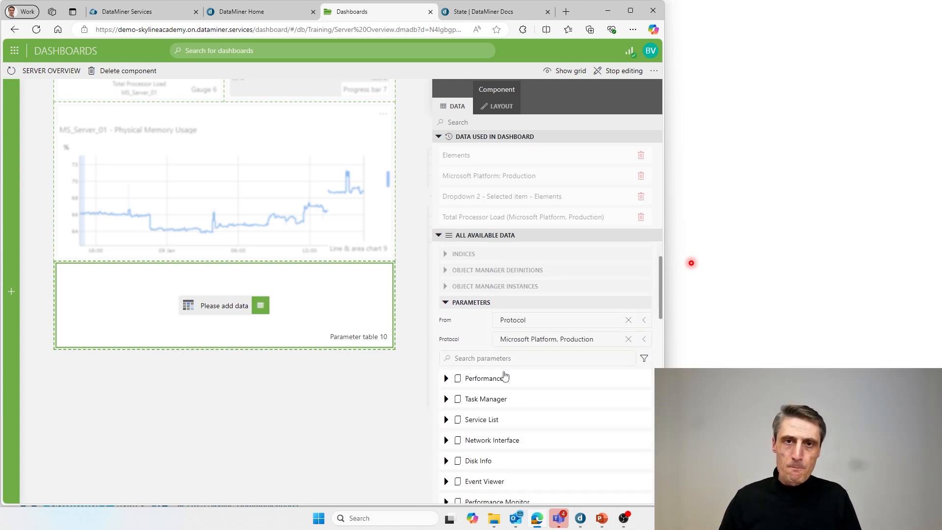
{"action": "scroll", "coordinate": [489, 376], "scroll_direction": "down", "scroll_amount": 3}
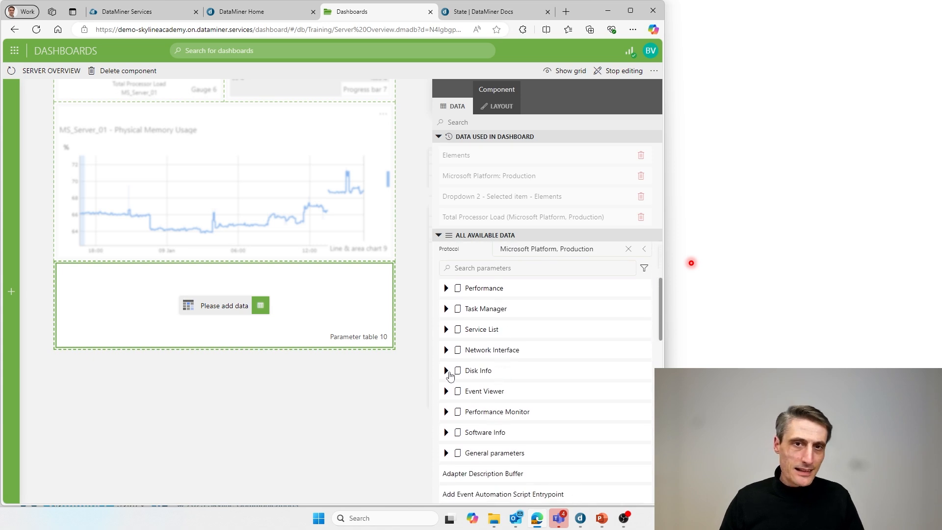
{"action": "left_click", "coordinate": [447, 371]}
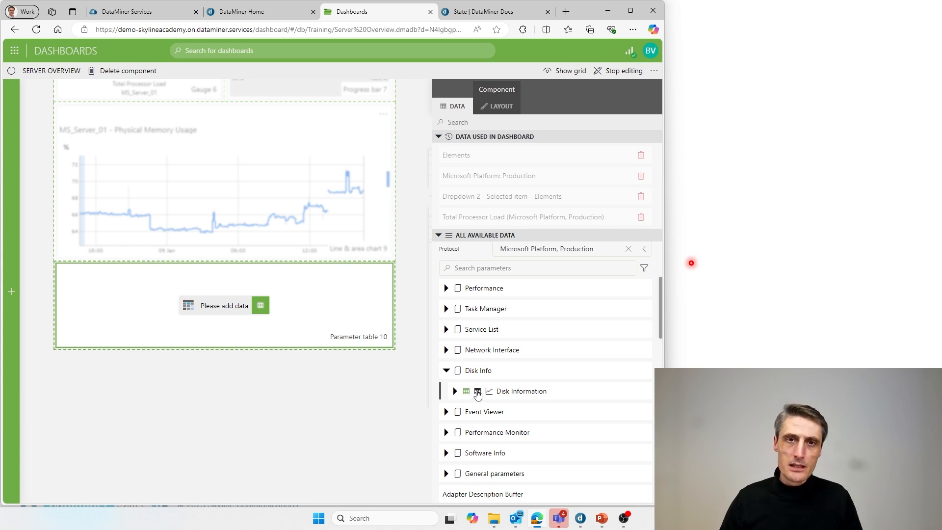
{"action": "left_click_drag", "start_coordinate": [478, 393], "coordinate": [222, 305]}
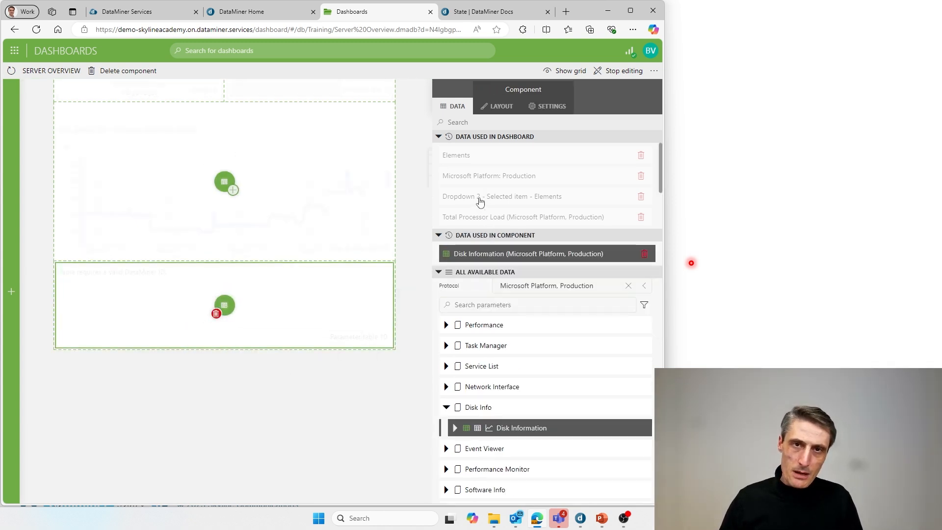
{"action": "left_click_drag", "start_coordinate": [480, 202], "coordinate": [218, 308]}
{"action": "left_click", "coordinate": [296, 418]}
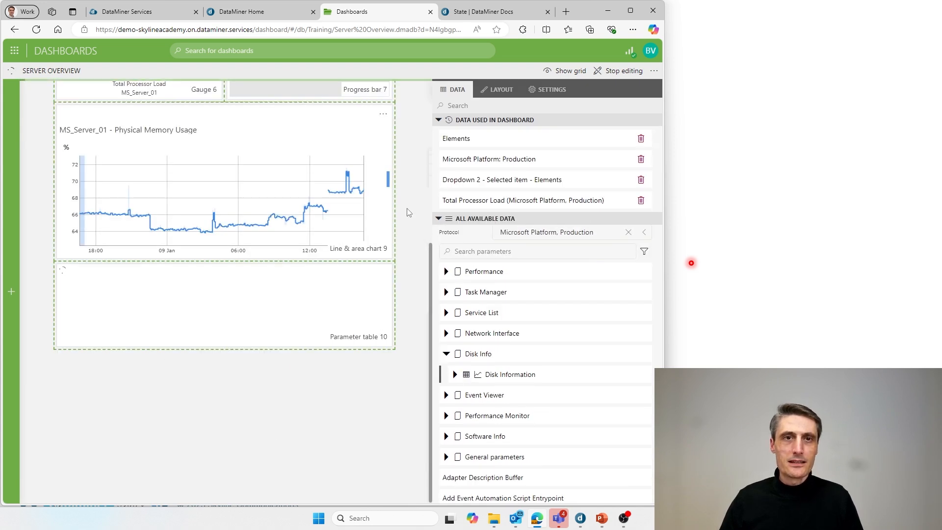
Review the dashboard layout and the disk data in the new Parameter table
{"action": "scroll", "coordinate": [407, 214], "scroll_direction": "up", "scroll_amount": 5}
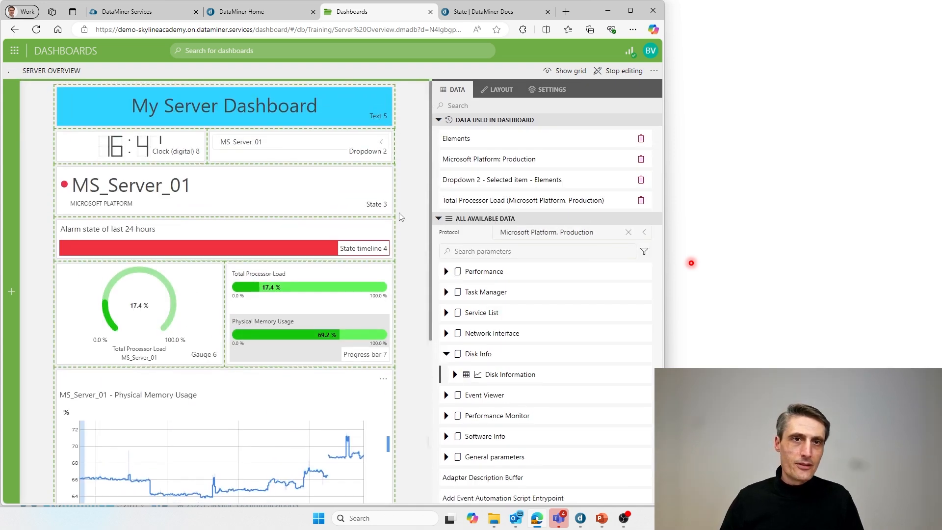
{"action": "scroll", "coordinate": [400, 217], "scroll_direction": "down", "scroll_amount": 4}
{"action": "left_click", "coordinate": [163, 415]}
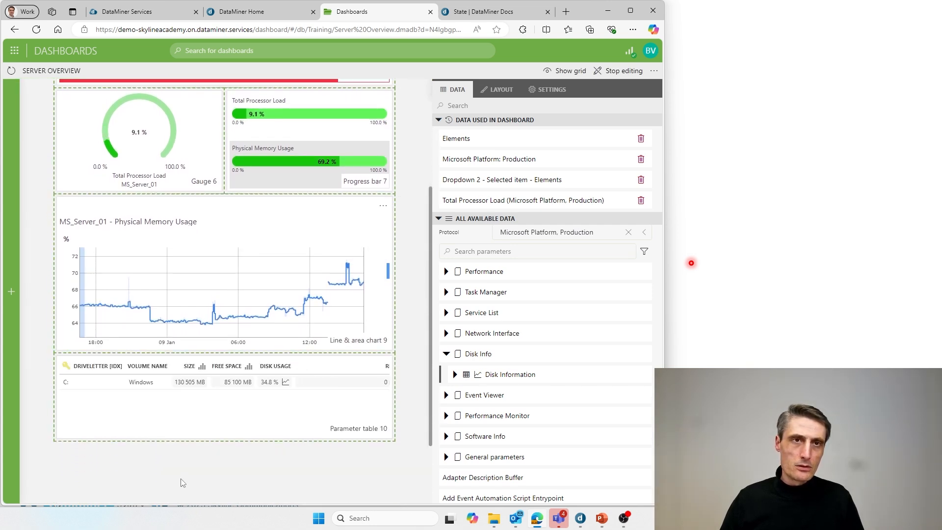
{"action": "left_click", "coordinate": [84, 389]}
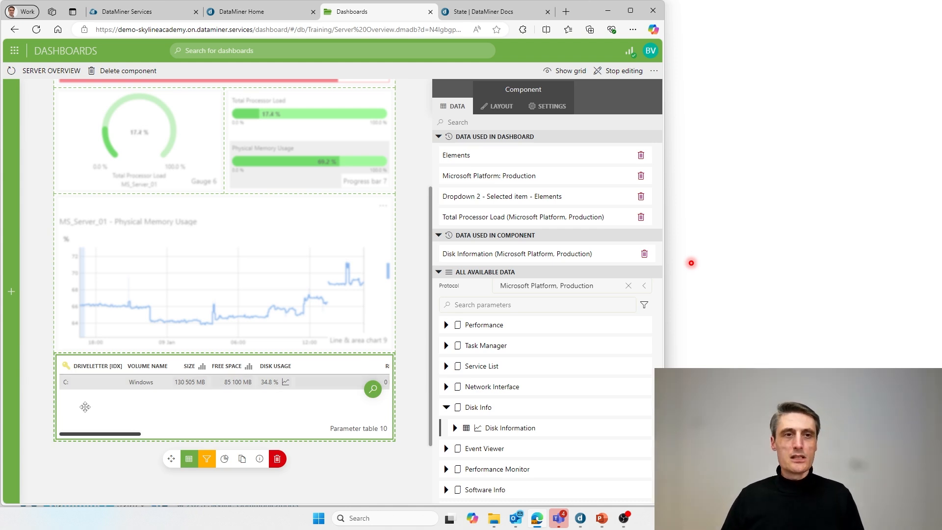
{"action": "left_click", "coordinate": [418, 341]}
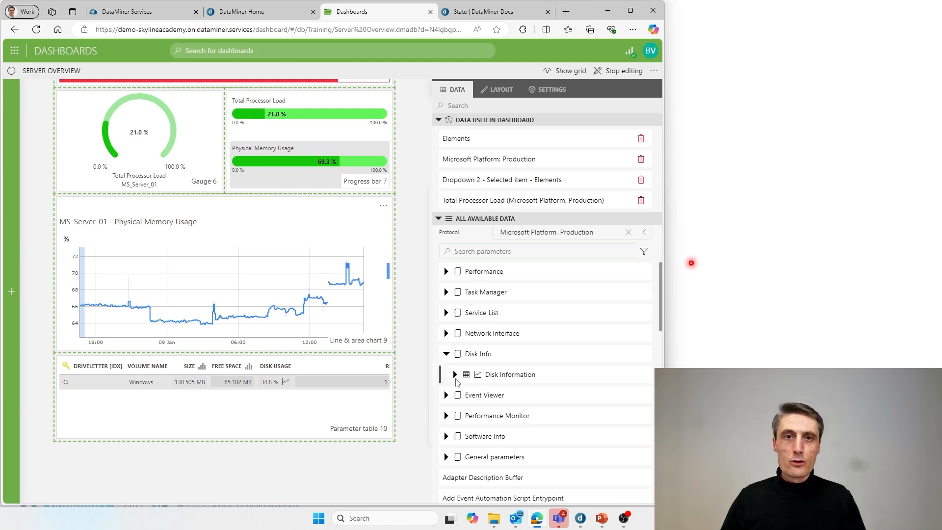
Collapse Disk Info, inspect the Network Interface parameters, and look through the available component types
{"action": "left_click", "coordinate": [447, 355]}
{"action": "left_click", "coordinate": [446, 334]}
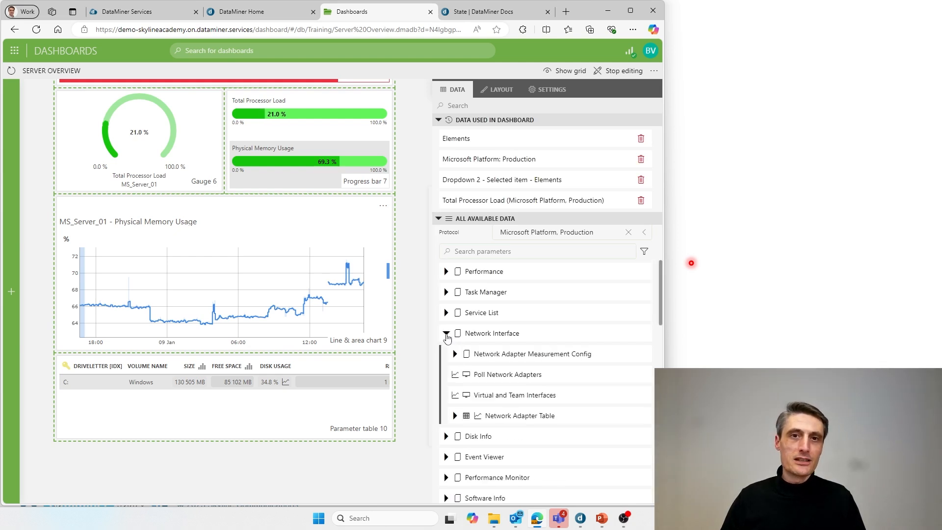
{"action": "left_click", "coordinate": [446, 333]}
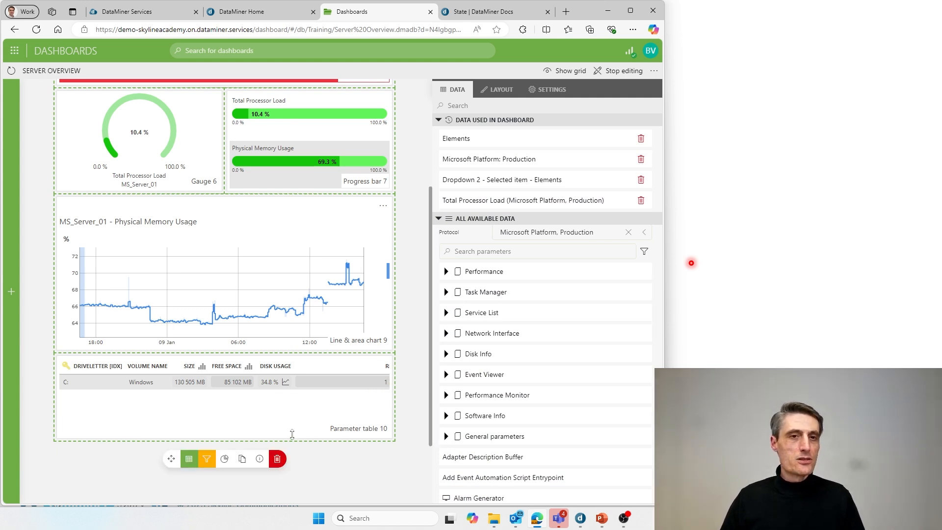
{"action": "scroll", "coordinate": [411, 361], "scroll_direction": "up", "scroll_amount": 5}
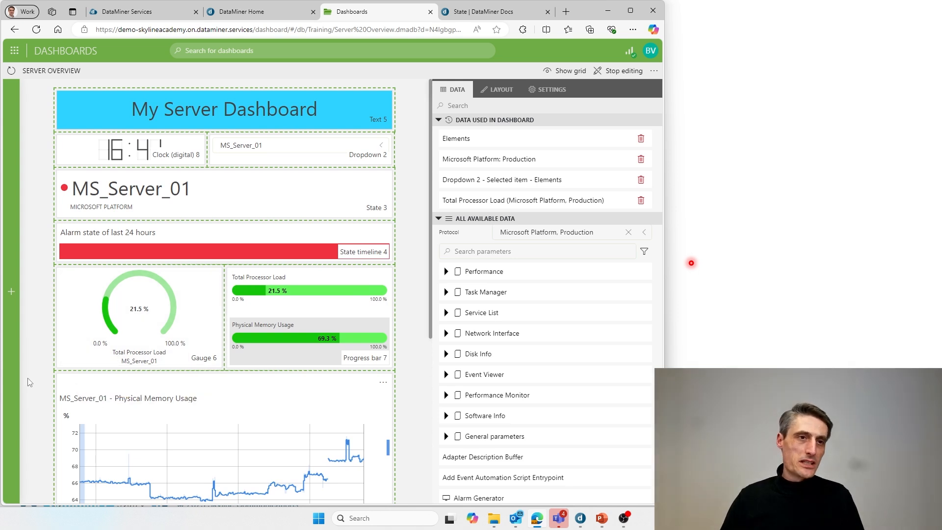
{"action": "mouse_move", "coordinate": [18, 379]}
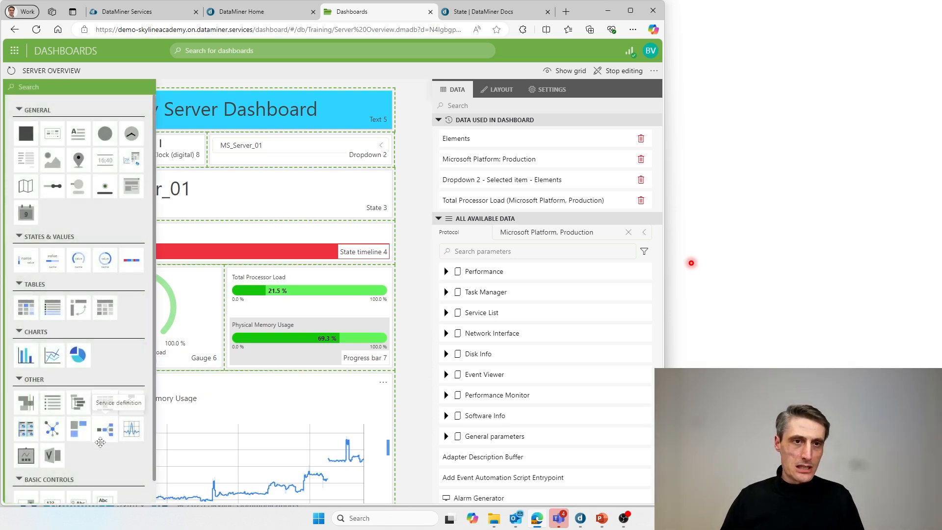
{"action": "scroll", "coordinate": [102, 448], "scroll_direction": "down", "scroll_amount": 1}
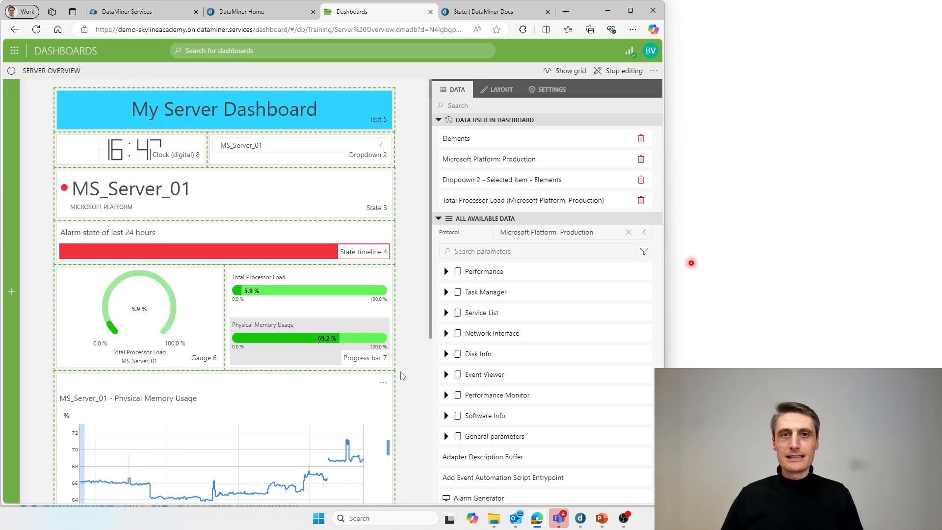
Stop editing and review the finished Server Overview dashboard, from the Dropdown's element list down to the disk table
{"action": "left_click", "coordinate": [619, 72]}
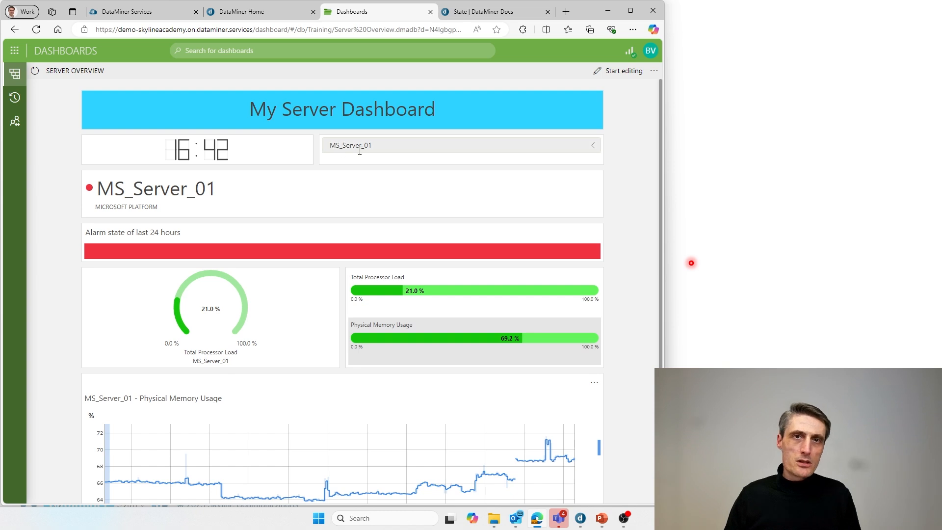
{"action": "left_click", "coordinate": [415, 149]}
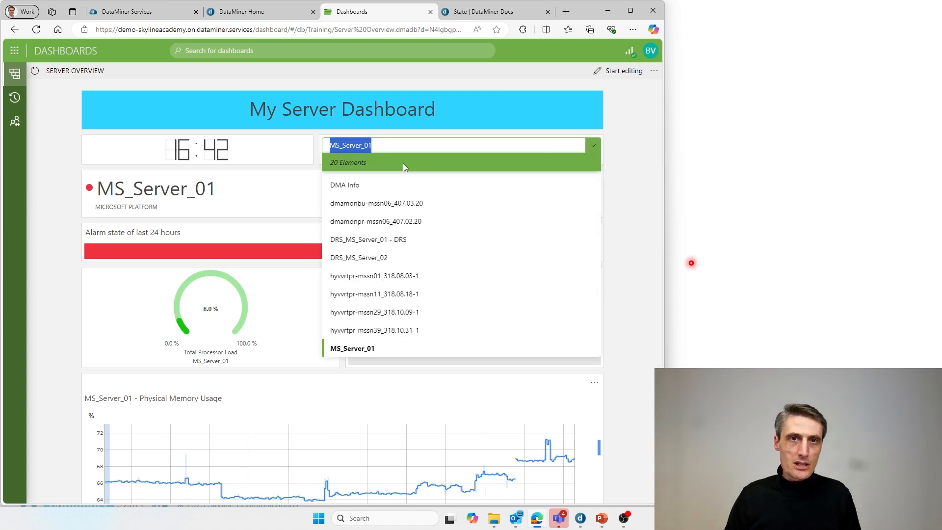
{"action": "left_click", "coordinate": [298, 158]}
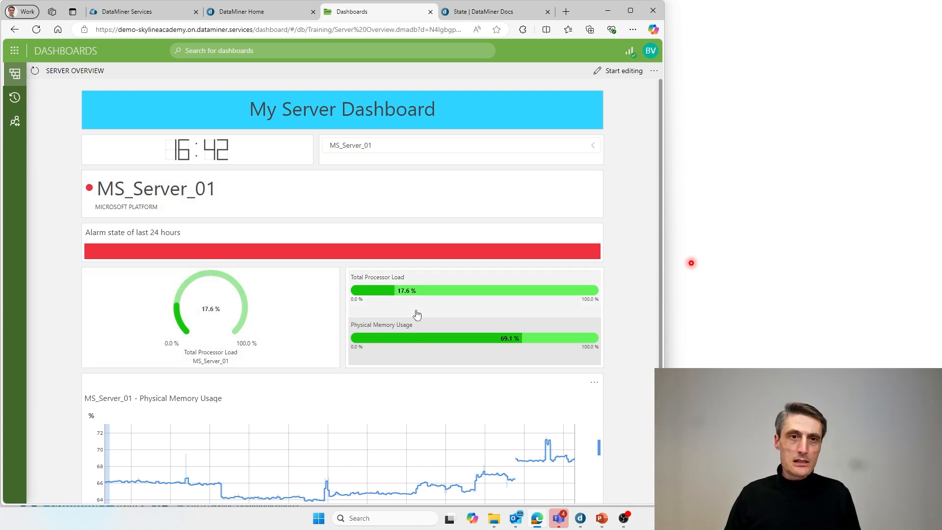
{"action": "scroll", "coordinate": [410, 342], "scroll_direction": "down", "scroll_amount": 1}
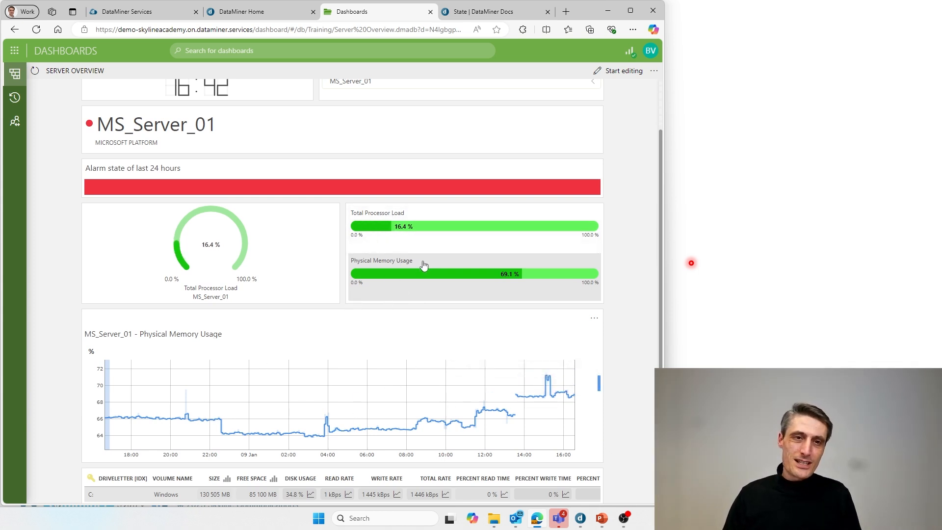
{"action": "scroll", "coordinate": [424, 265], "scroll_direction": "down", "scroll_amount": 1}
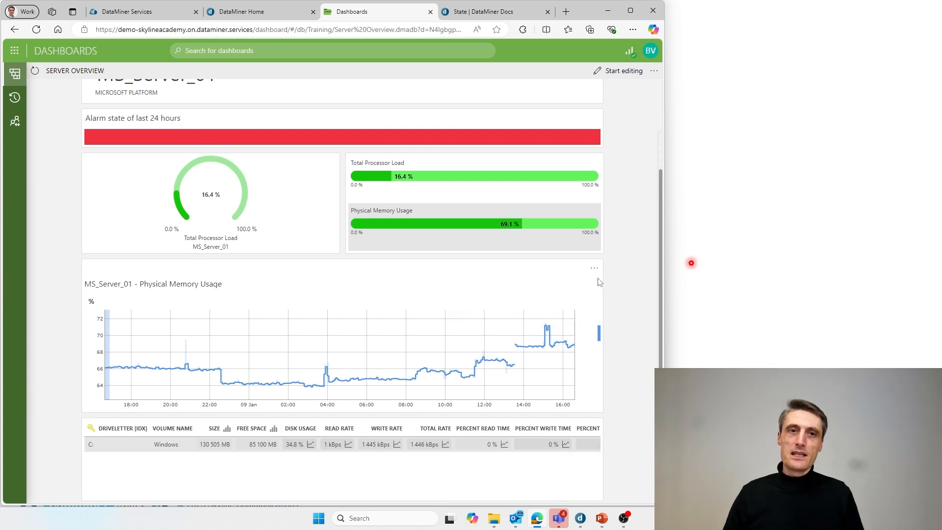
{"action": "scroll", "coordinate": [599, 282], "scroll_direction": "up", "scroll_amount": 3}
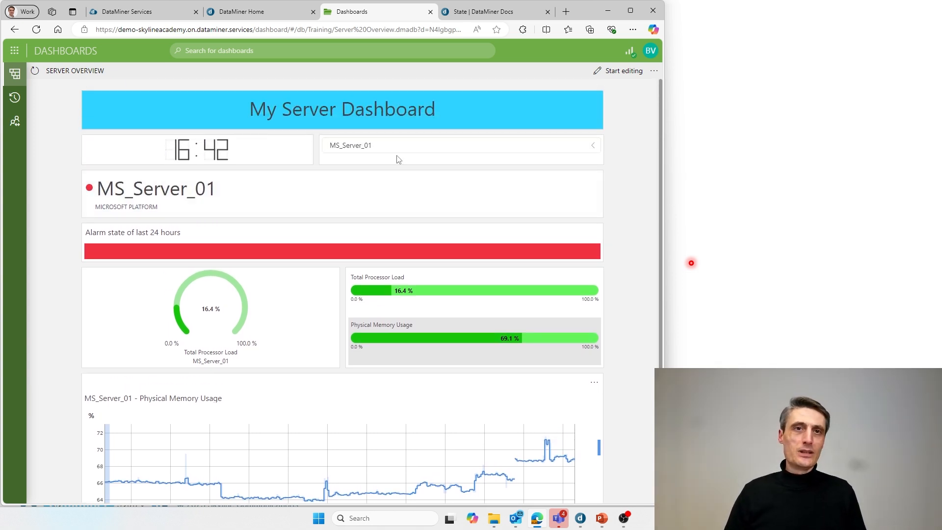
{"action": "left_click", "coordinate": [401, 149]}
{"action": "left_click", "coordinate": [569, 166]}
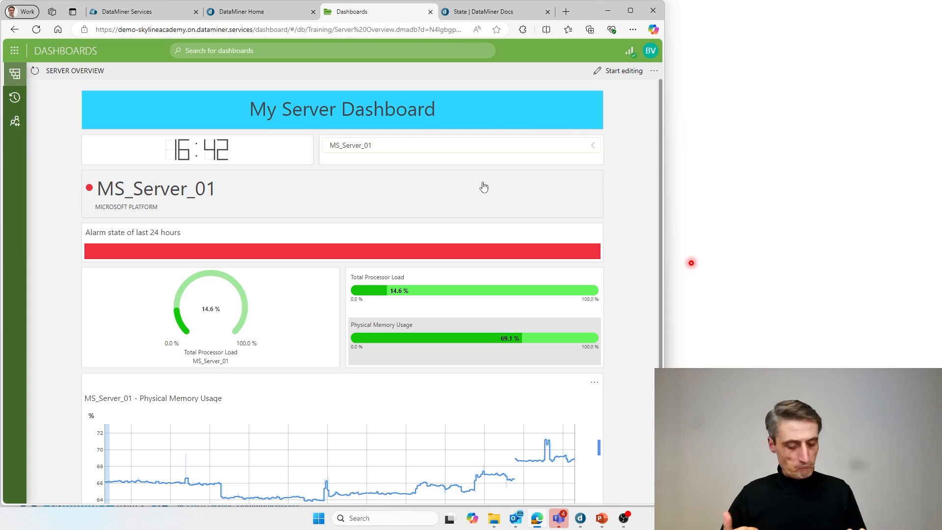
{"action": "left_click", "coordinate": [850, 337]}
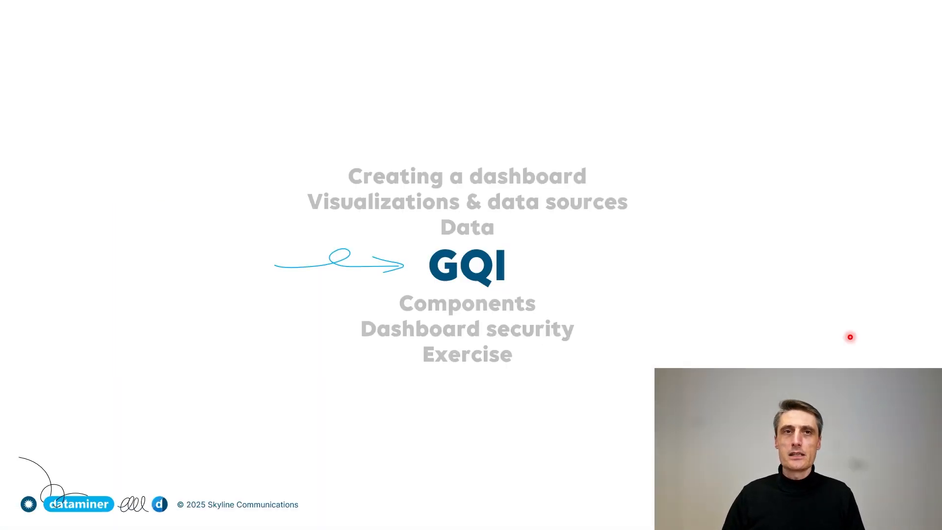
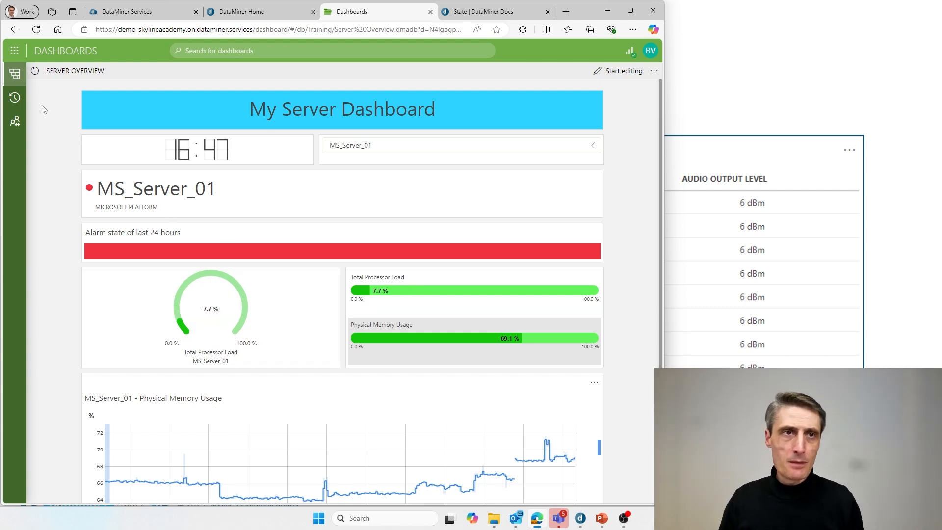
Create a publicly editable dashboard in the Training folder, named GQI followed by the author's first name
{"action": "left_click", "coordinate": [17, 77]}
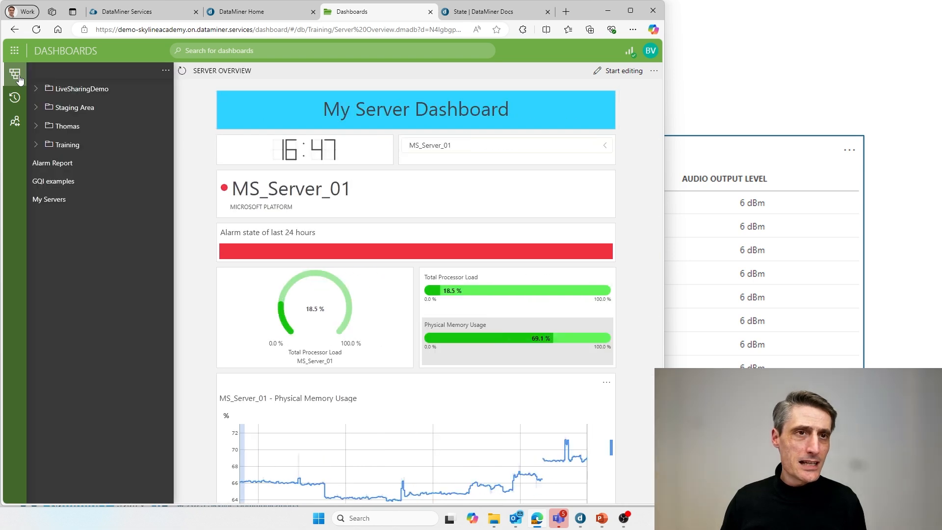
{"action": "left_click", "coordinate": [36, 146]}
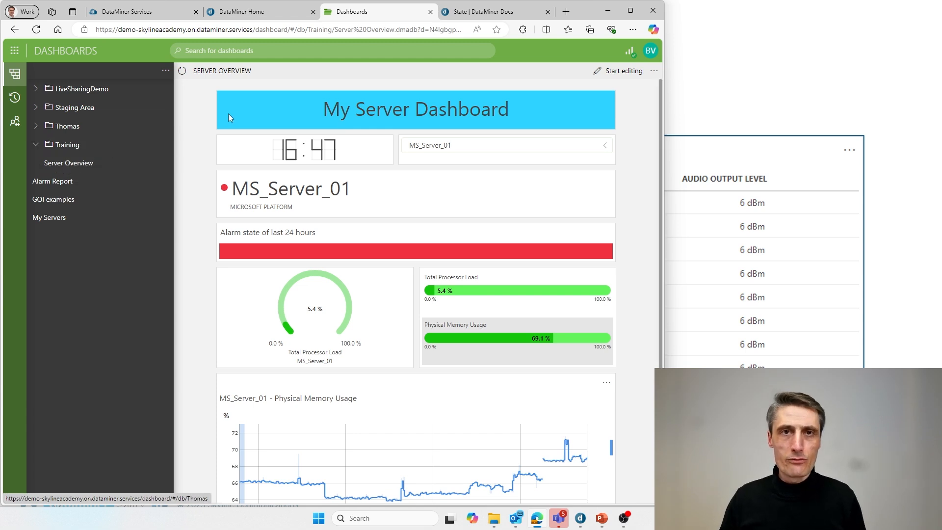
{"action": "right_click", "coordinate": [67, 147]}
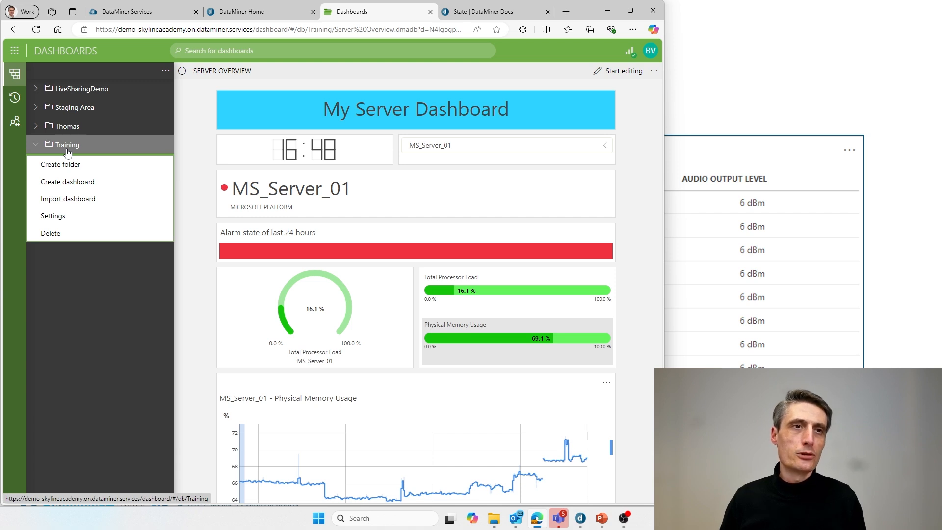
{"action": "left_click", "coordinate": [69, 182]}
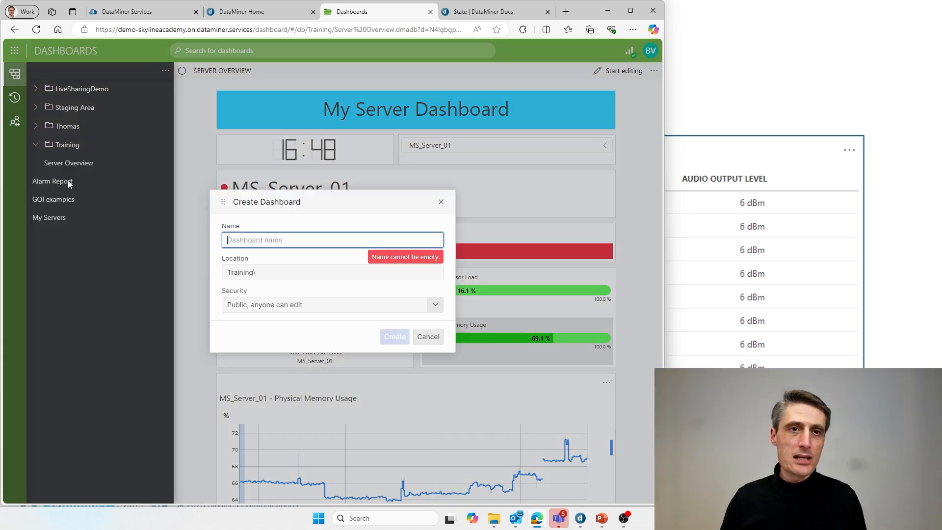
{"action": "type", "text": "G"}
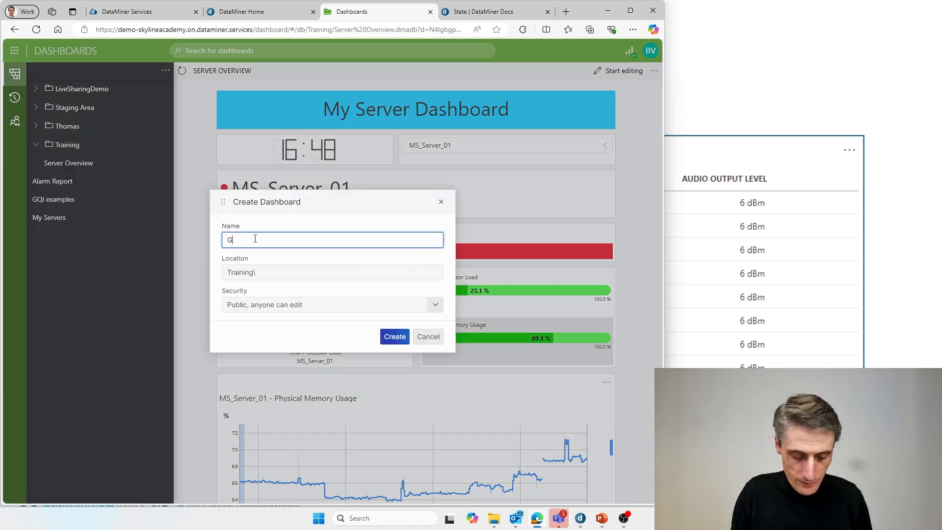
{"action": "type", "text": "QI"}
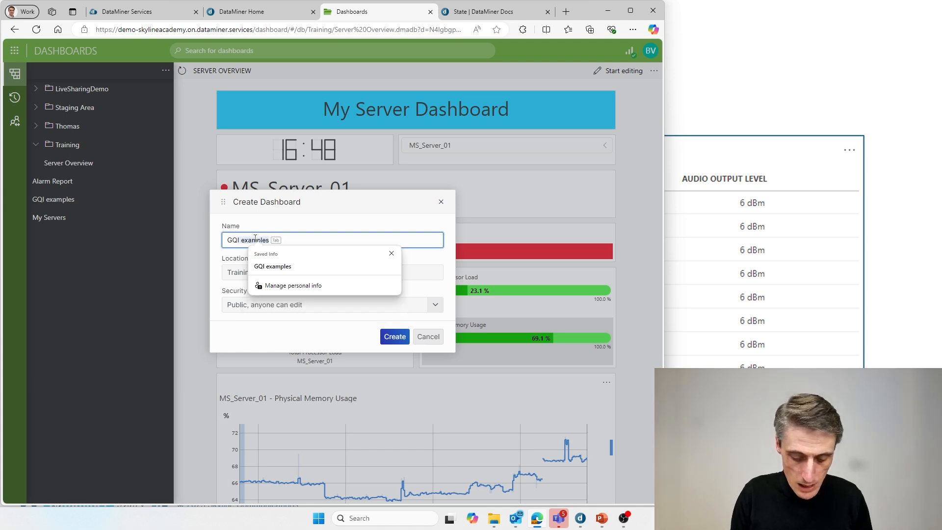
{"action": "type", "text": " Bert"}
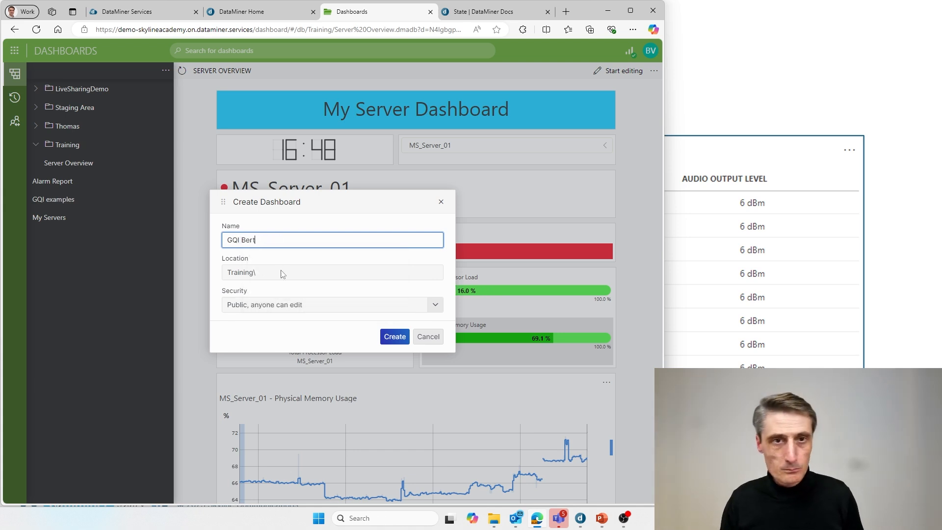
{"action": "left_click", "coordinate": [274, 328]}
{"action": "left_click", "coordinate": [388, 343]}
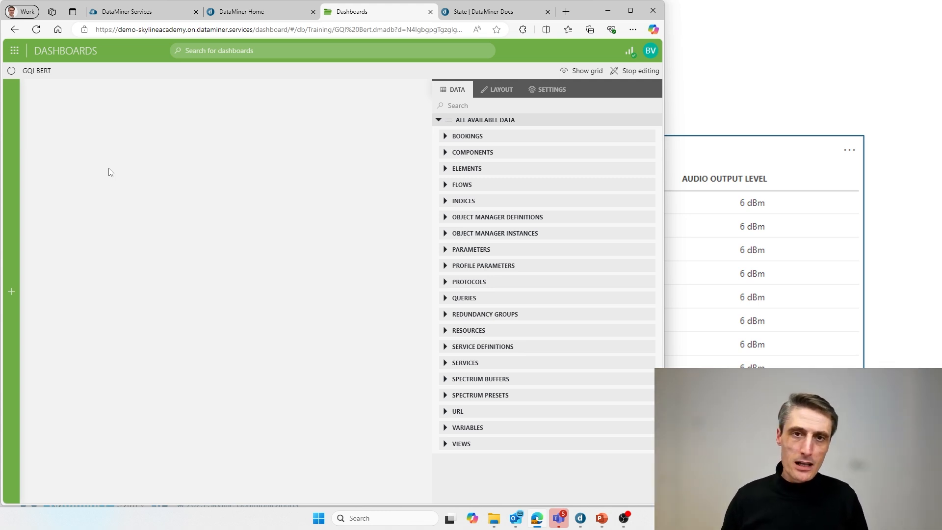
Add a new query to the empty dashboard's available data and name it Audio
{"action": "left_click", "coordinate": [464, 300]}
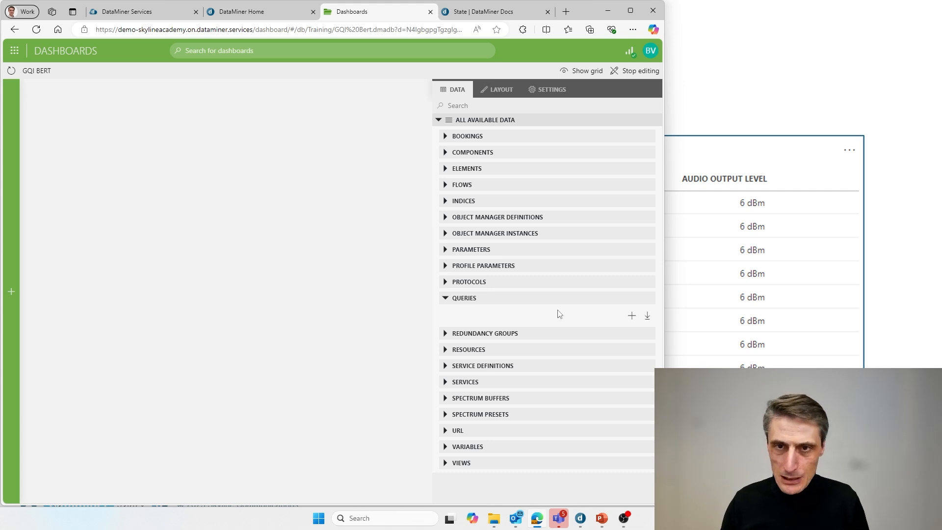
{"action": "left_click", "coordinate": [631, 317]}
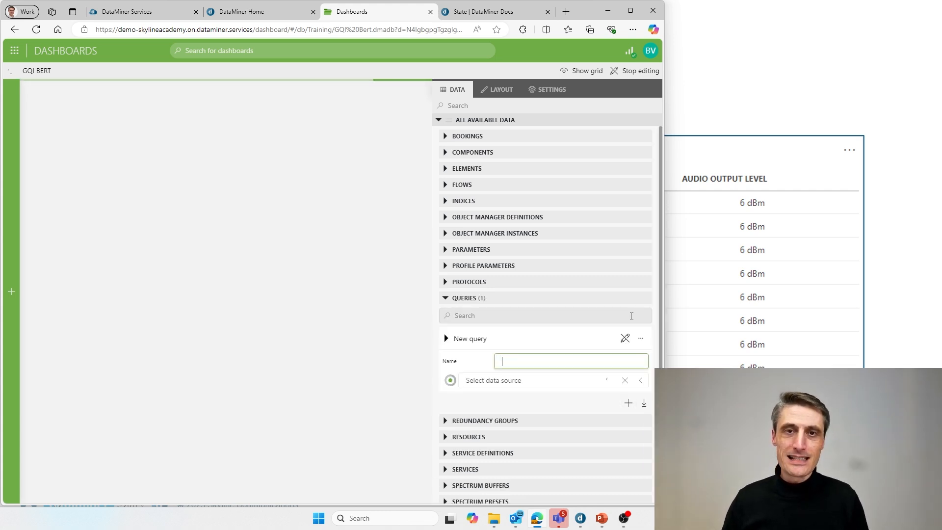
{"action": "scroll", "coordinate": [621, 310], "scroll_direction": "down", "scroll_amount": 1}
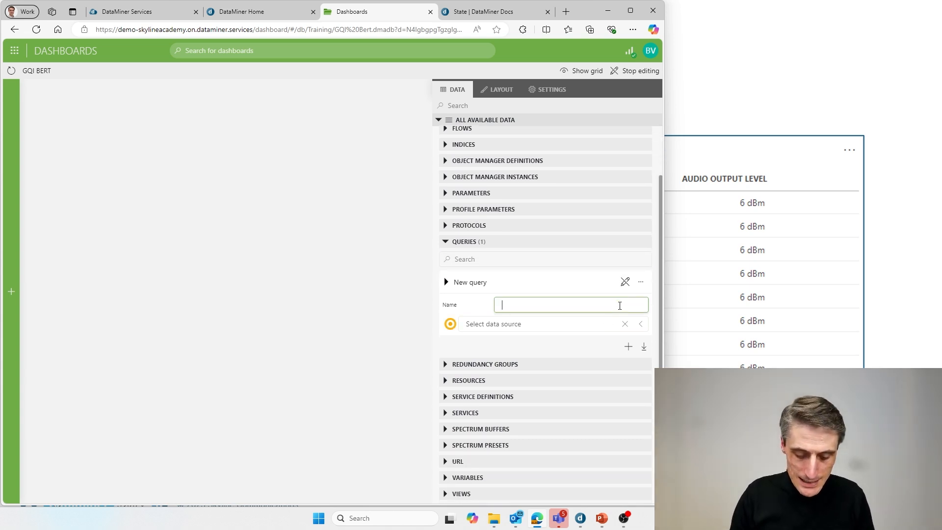
{"action": "type", "text": "Audio"}
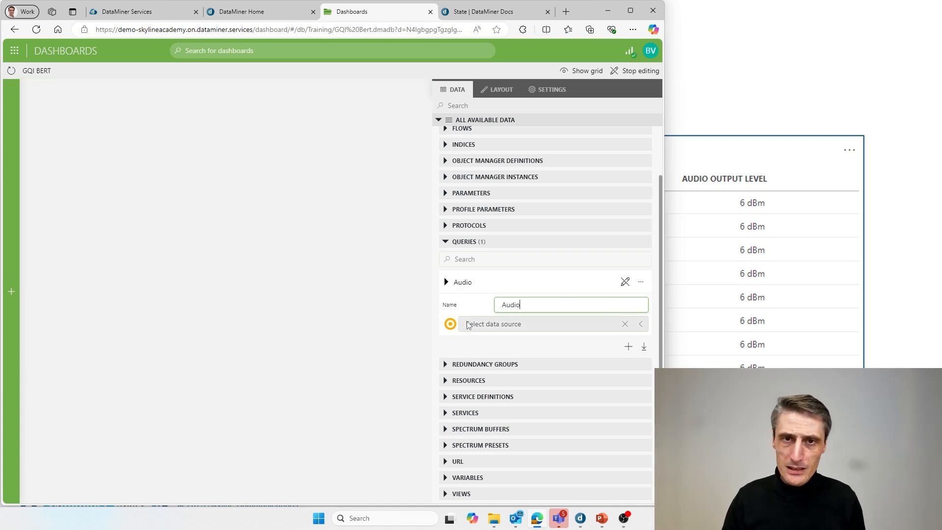
Set the Audio query's data source to "Get parameters for elements where" with type Protocol
{"action": "left_click", "coordinate": [533, 326]}
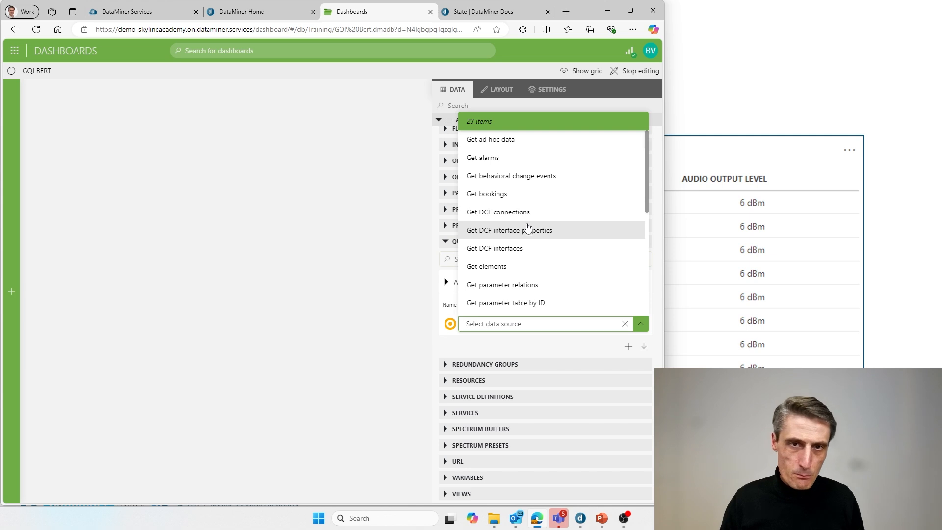
{"action": "scroll", "coordinate": [531, 271], "scroll_direction": "down", "scroll_amount": 1}
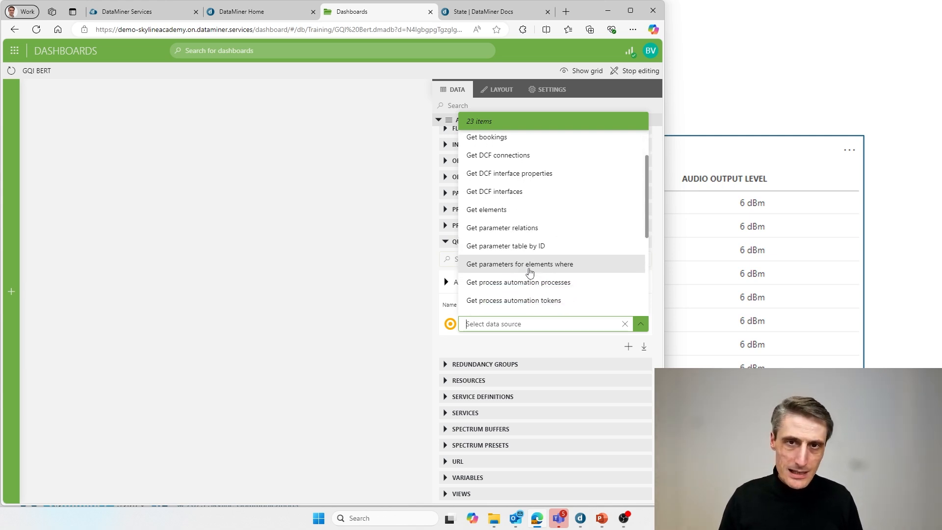
{"action": "left_click", "coordinate": [492, 269]}
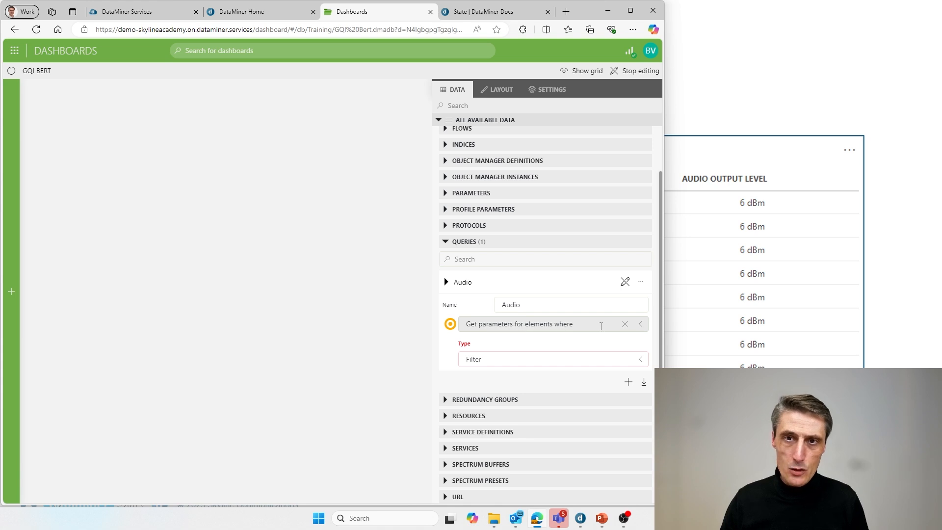
{"action": "left_click", "coordinate": [525, 362]}
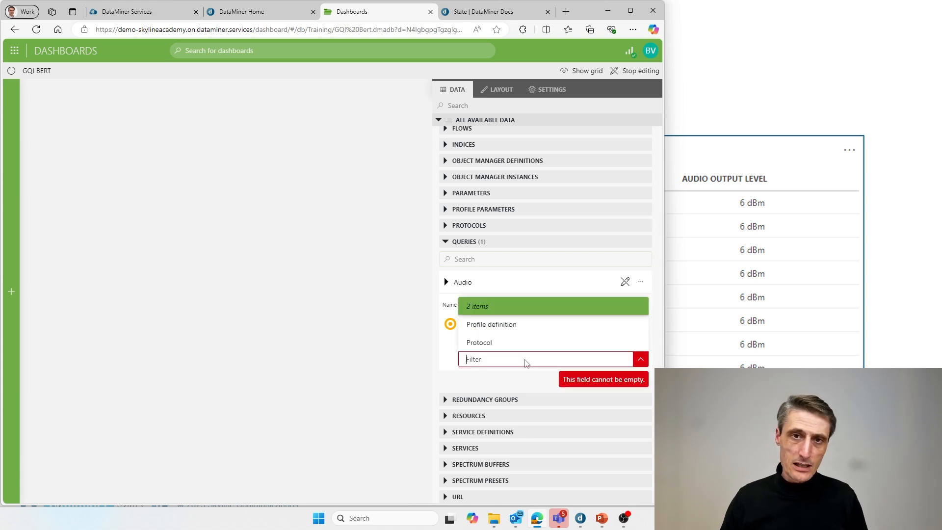
{"action": "left_click", "coordinate": [501, 347]}
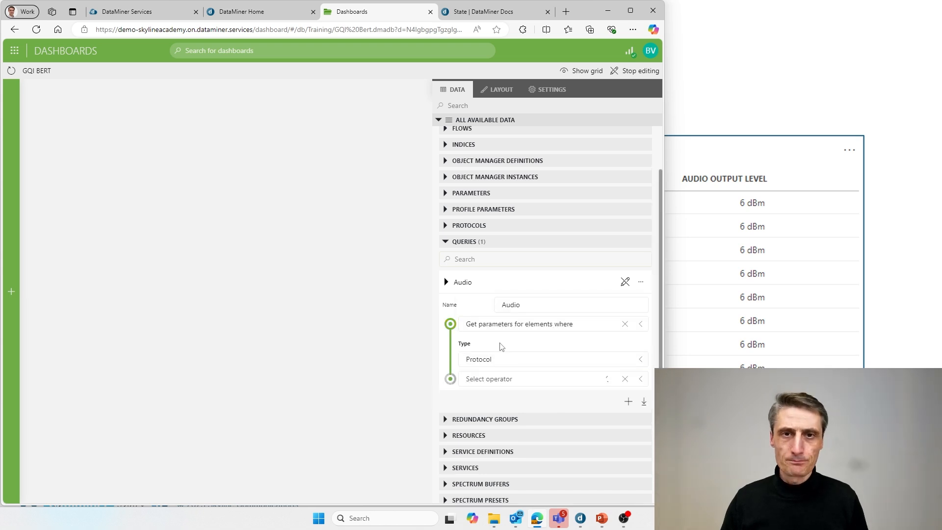
Filter the Audio query on protocol Philips DVS3810 with protocol version Production (1.1.2.7-demo)
{"action": "left_click", "coordinate": [501, 380]}
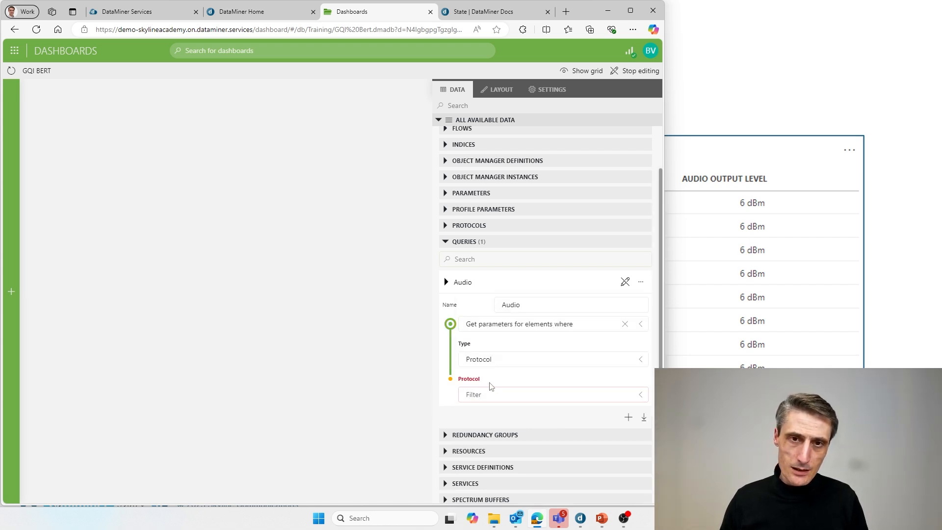
{"action": "left_click", "coordinate": [486, 394]}
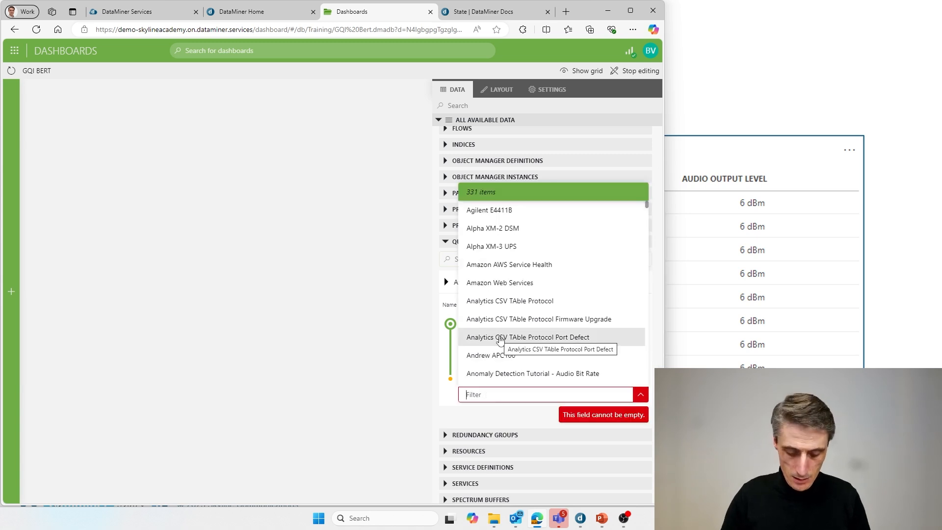
{"action": "type", "text": "phili"}
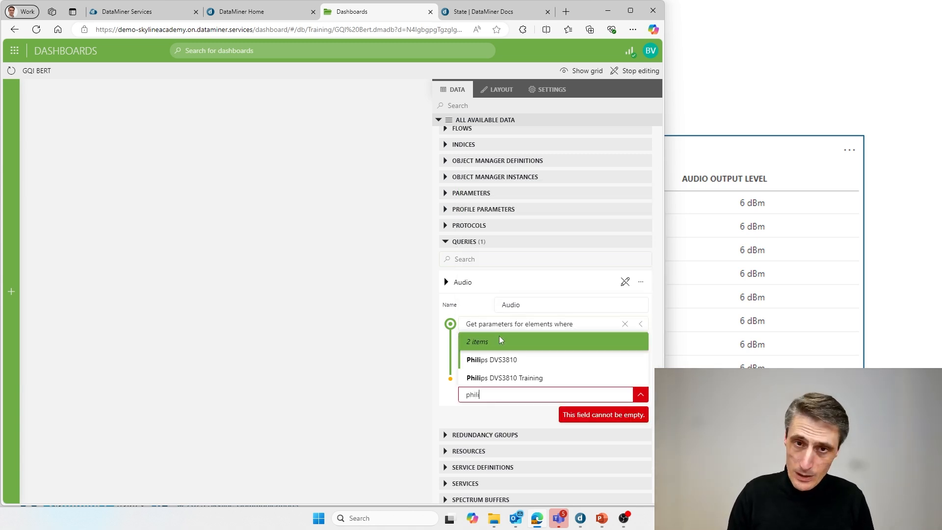
{"action": "left_click", "coordinate": [502, 360]}
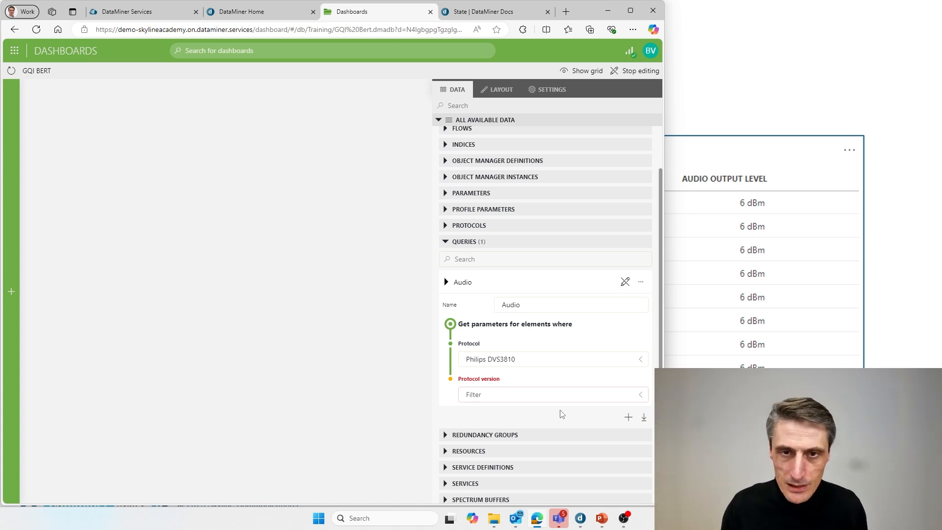
{"action": "left_click", "coordinate": [500, 395]}
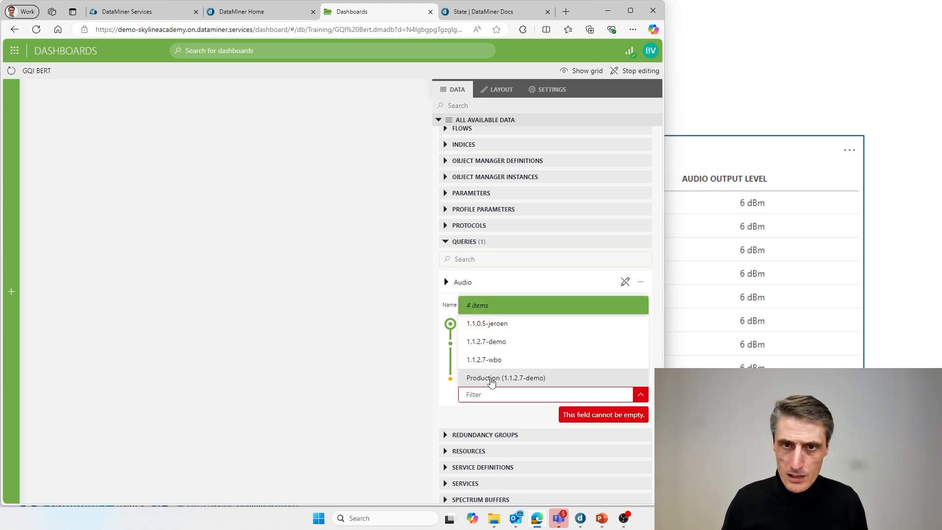
{"action": "left_click", "coordinate": [491, 379]}
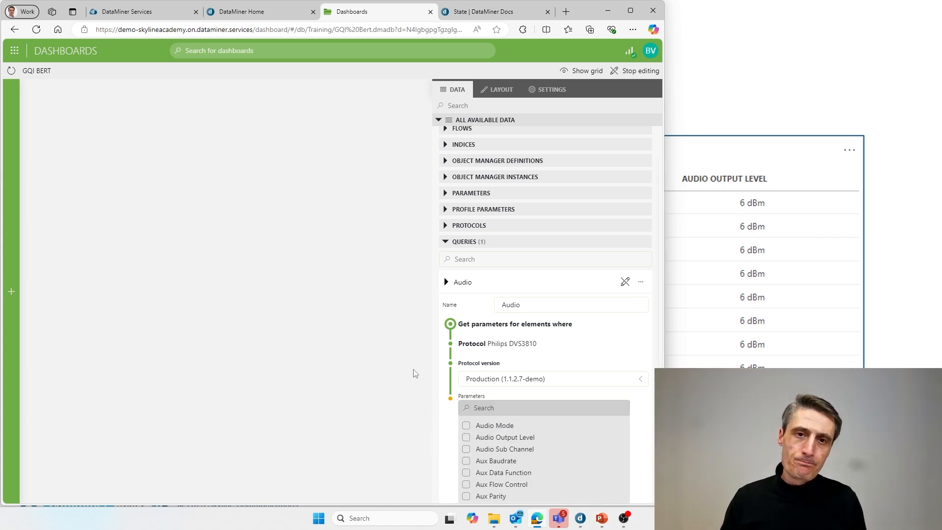
Include the Audio Output Level parameter in the Audio query and finish editing the query
{"action": "scroll", "coordinate": [572, 372], "scroll_direction": "down", "scroll_amount": 3}
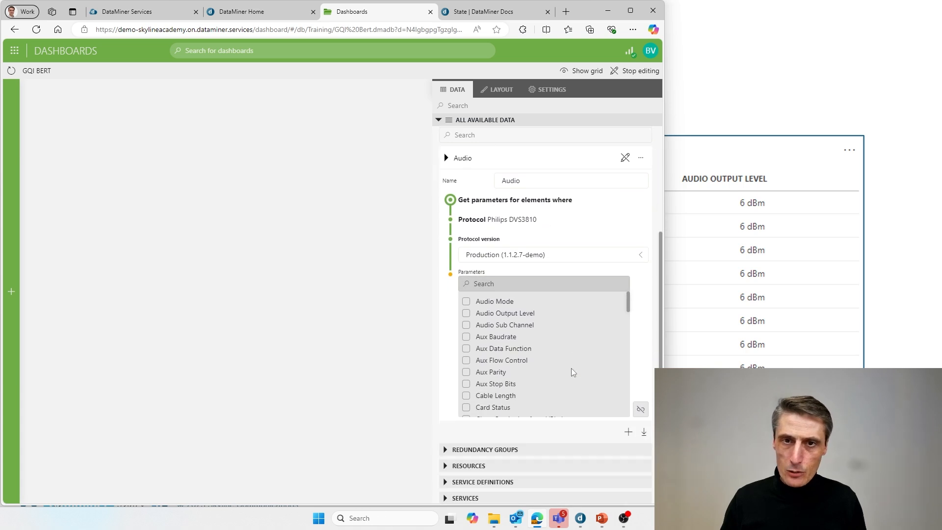
{"action": "left_click", "coordinate": [466, 313]}
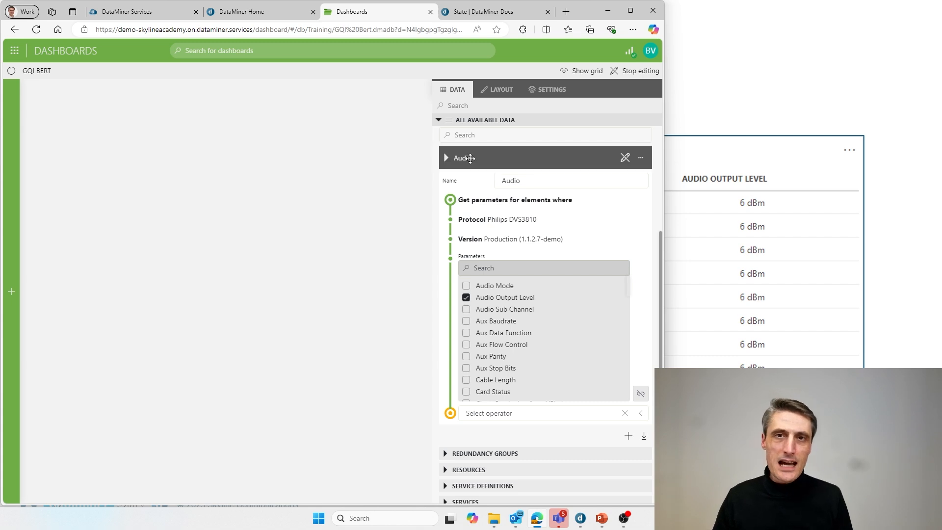
{"action": "left_click", "coordinate": [626, 158]}
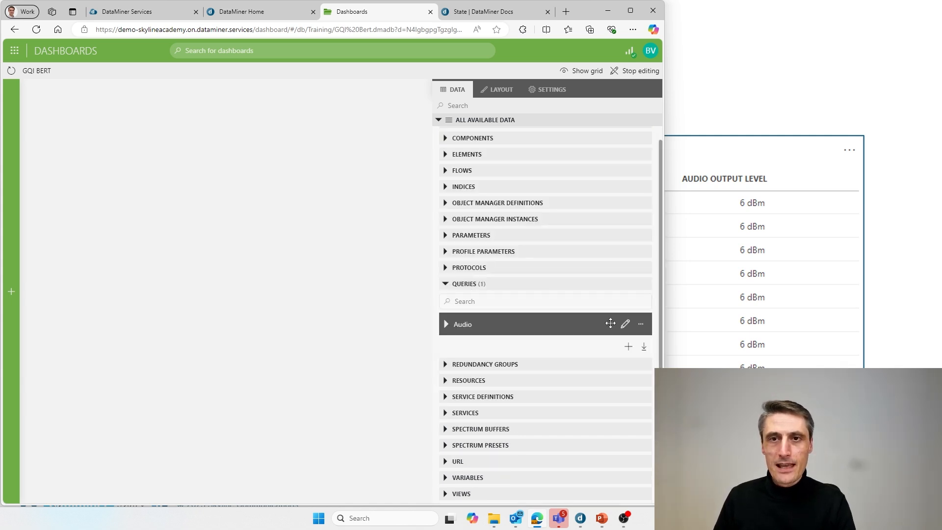
{"action": "left_click", "coordinate": [625, 326]}
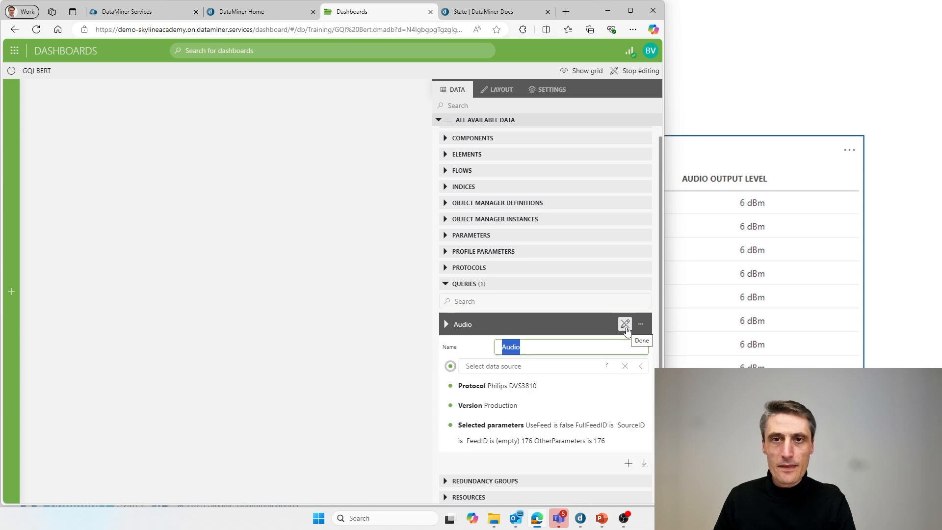
{"action": "left_click", "coordinate": [626, 326]}
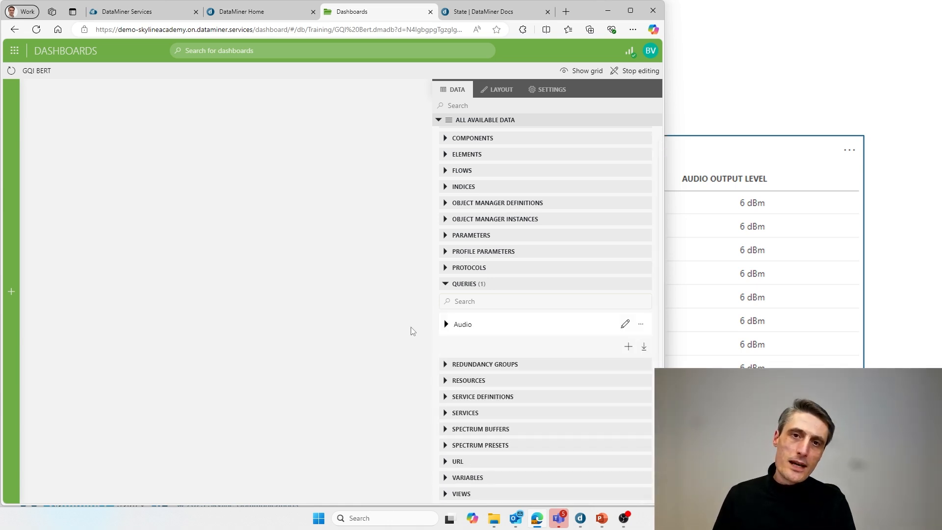
Examine which columns the Audio query outputs
{"action": "left_click", "coordinate": [447, 324]}
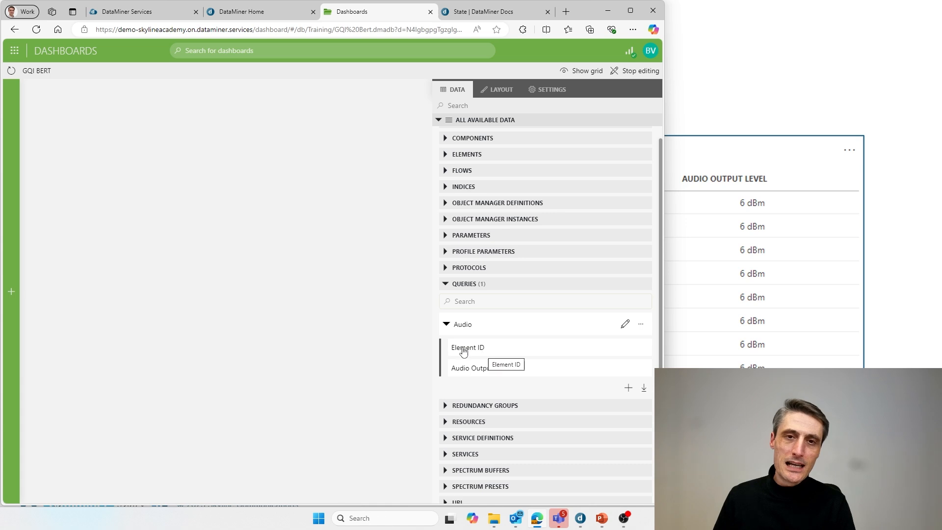
{"action": "left_click", "coordinate": [448, 326]}
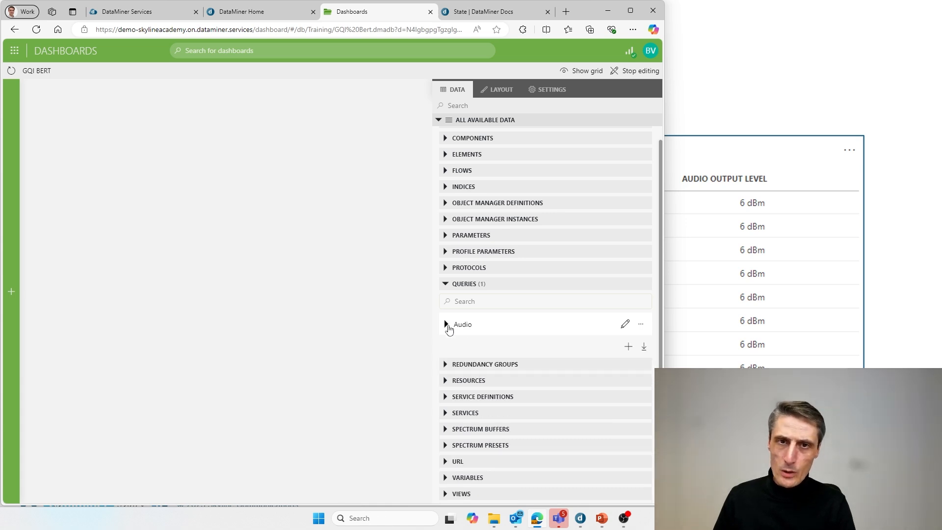
{"action": "left_click", "coordinate": [447, 327]}
{"action": "left_click", "coordinate": [447, 327]}
{"action": "left_click", "coordinate": [447, 326]}
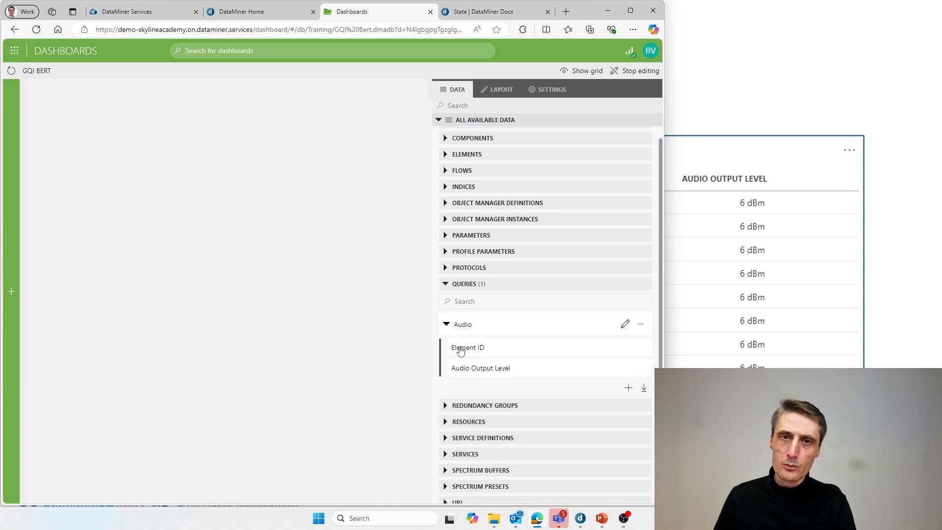
{"action": "left_click", "coordinate": [448, 326]}
Add the LNB1 Supply parameter to the Audio query, finish editing and check the query's output columns
{"action": "left_click", "coordinate": [625, 325]}
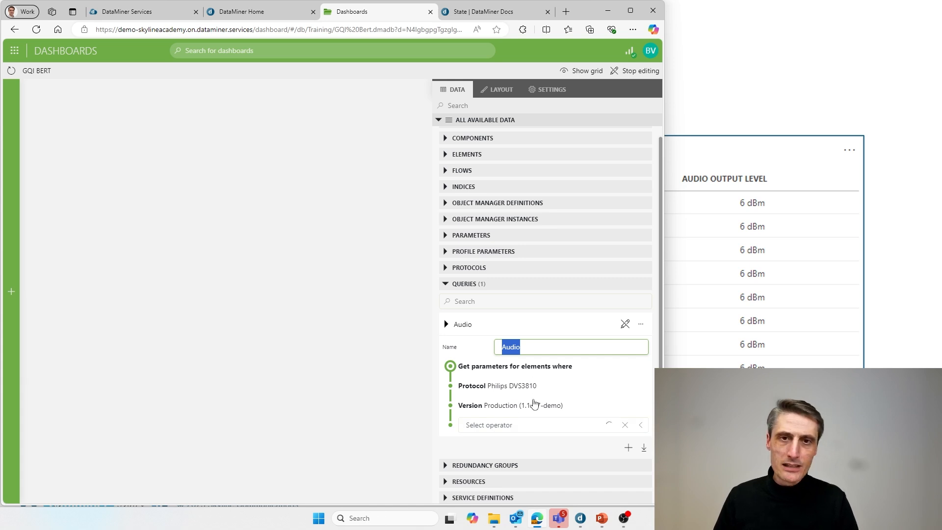
{"action": "scroll", "coordinate": [533, 402], "scroll_direction": "down", "scroll_amount": 1}
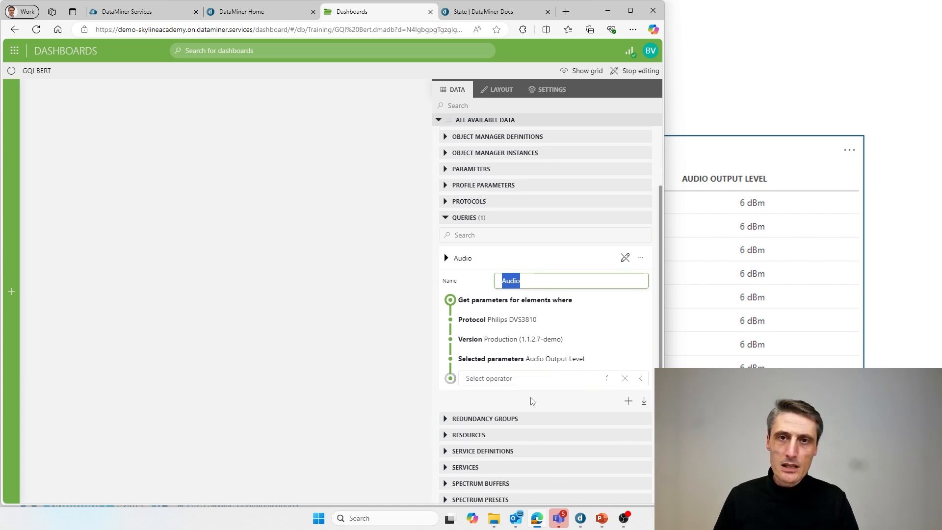
{"action": "left_click", "coordinate": [537, 360]}
{"action": "scroll", "coordinate": [539, 360], "scroll_direction": "down", "scroll_amount": 2}
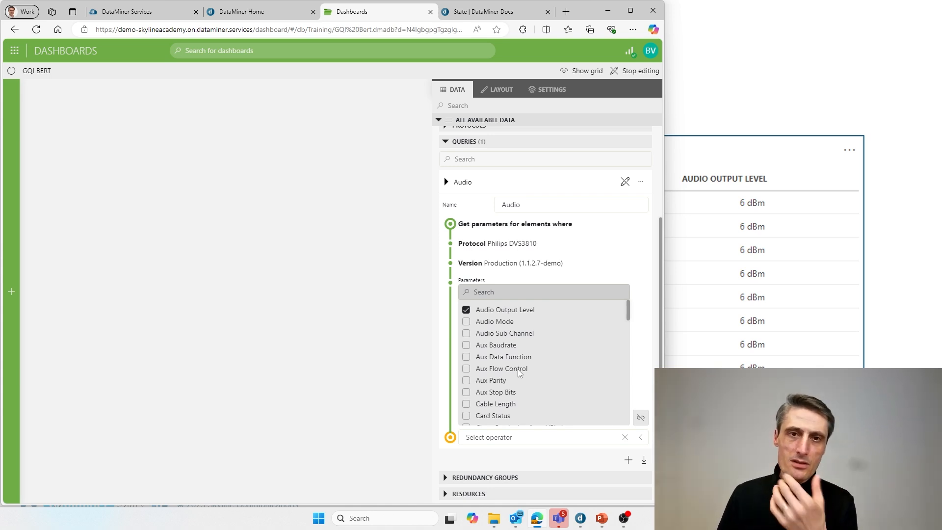
{"action": "scroll", "coordinate": [517, 369], "scroll_direction": "down", "scroll_amount": 5}
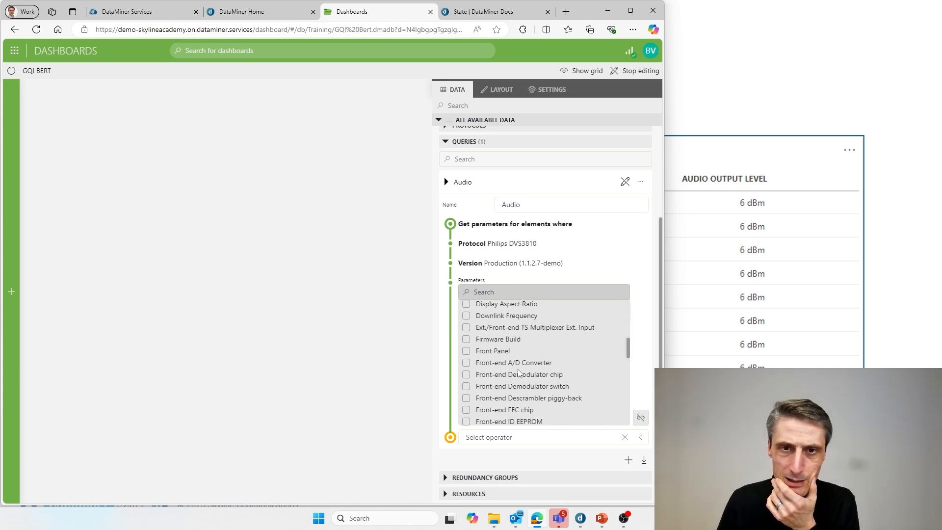
{"action": "scroll", "coordinate": [518, 373], "scroll_direction": "down", "scroll_amount": 3}
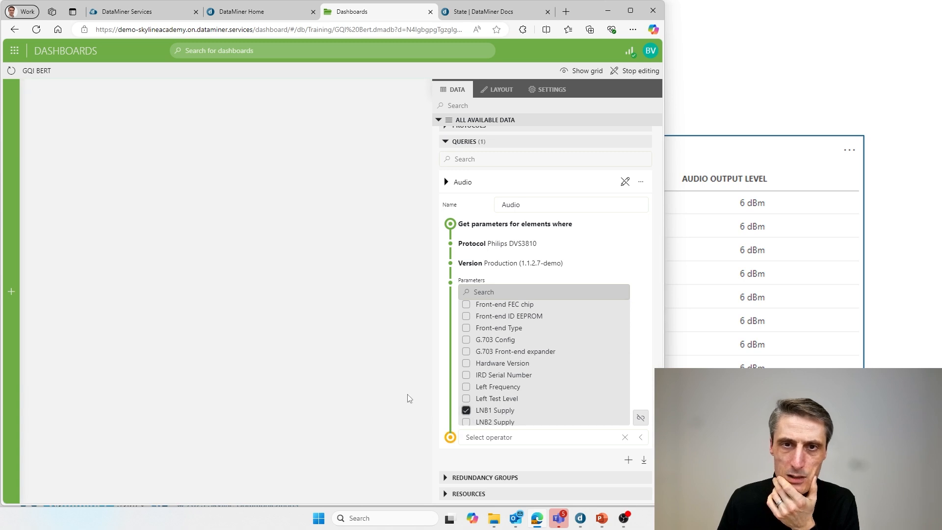
{"action": "left_click", "coordinate": [625, 185]}
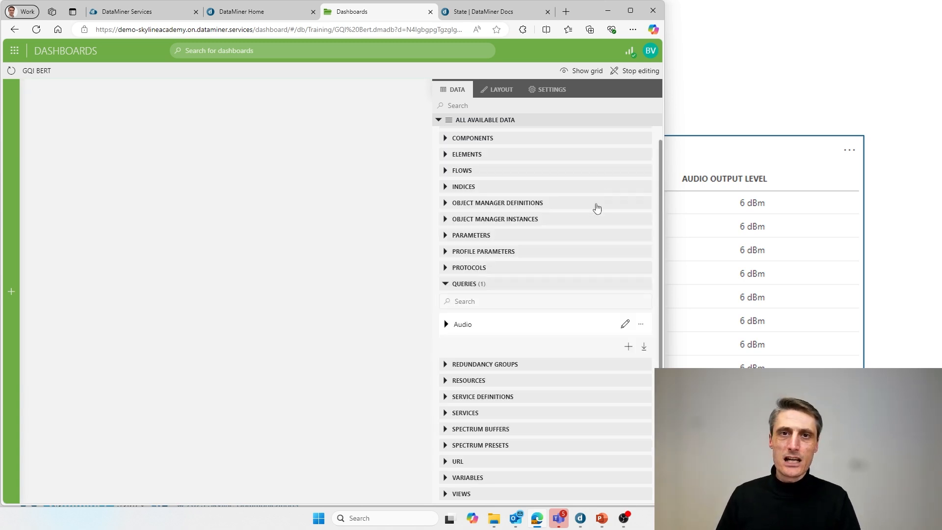
{"action": "left_click", "coordinate": [447, 325]}
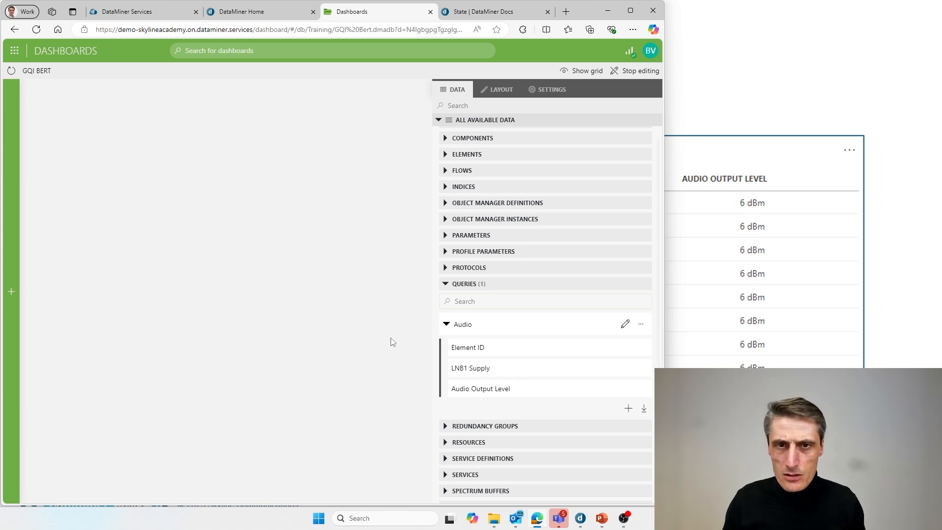
{"action": "left_click", "coordinate": [443, 328]}
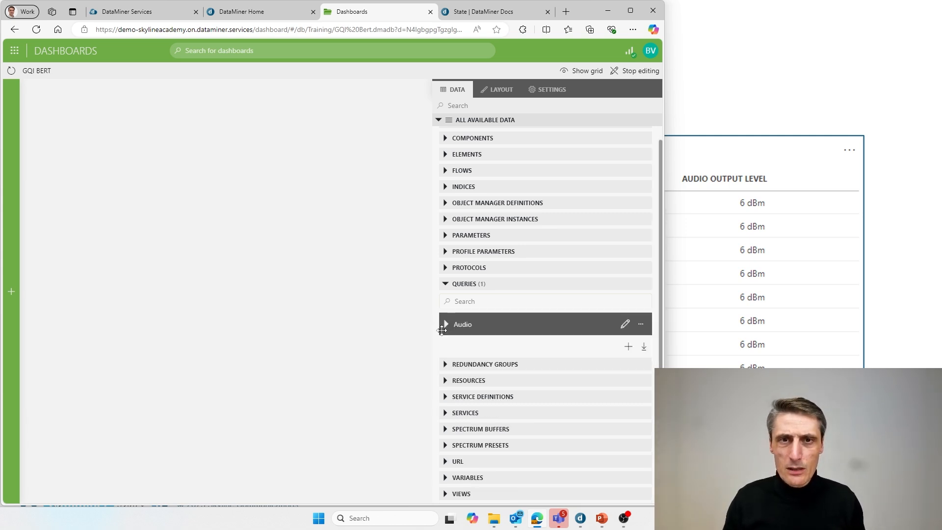
Place the Audio query on the empty dashboard as a new component and visualize it as a column & bar chart
{"action": "left_click_drag", "start_coordinate": [442, 330], "coordinate": [124, 143]}
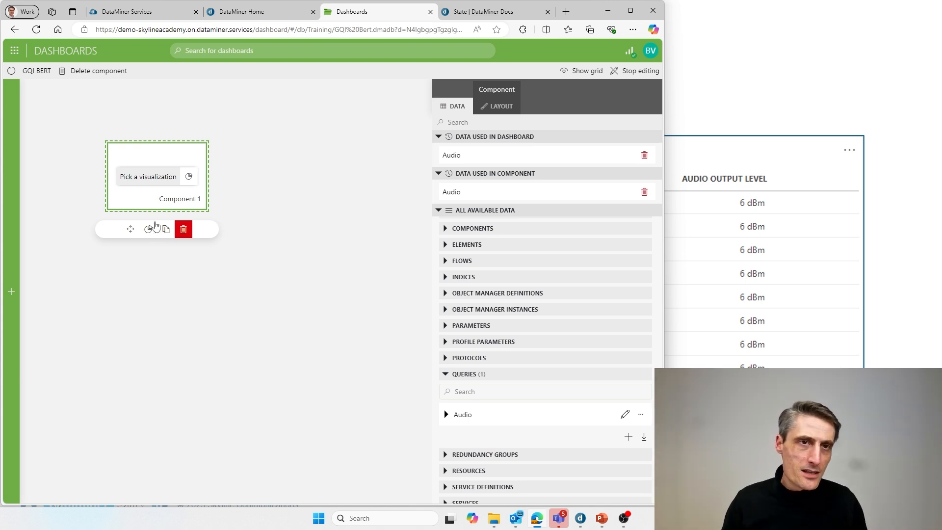
{"action": "left_click", "coordinate": [190, 180]}
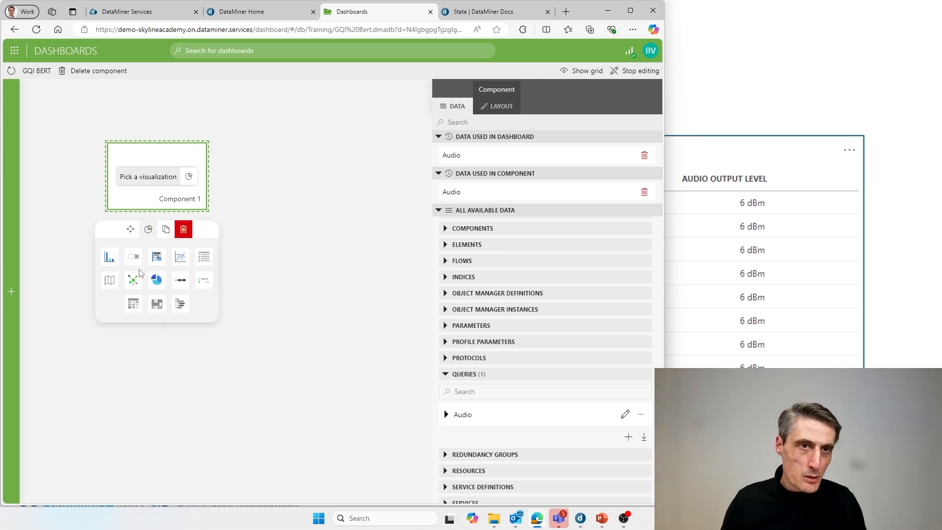
{"action": "left_click", "coordinate": [110, 258]}
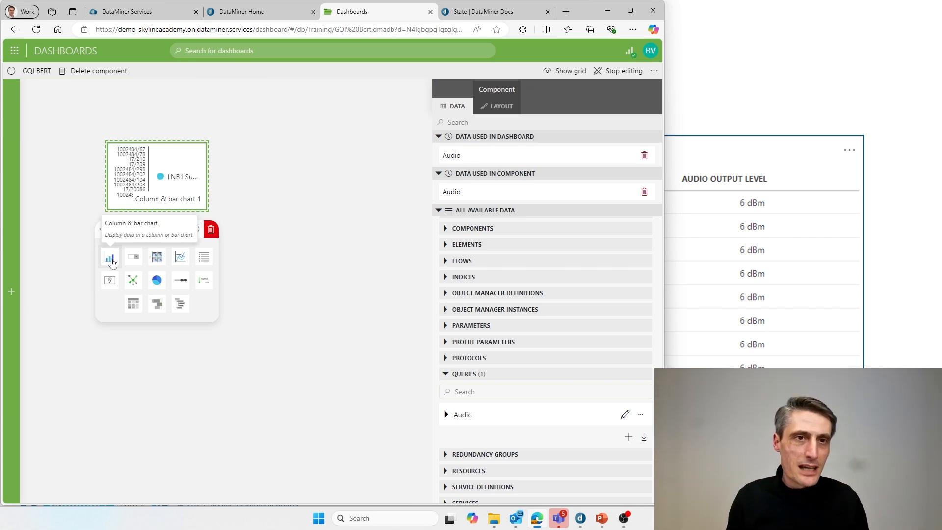
{"action": "left_click", "coordinate": [111, 260]}
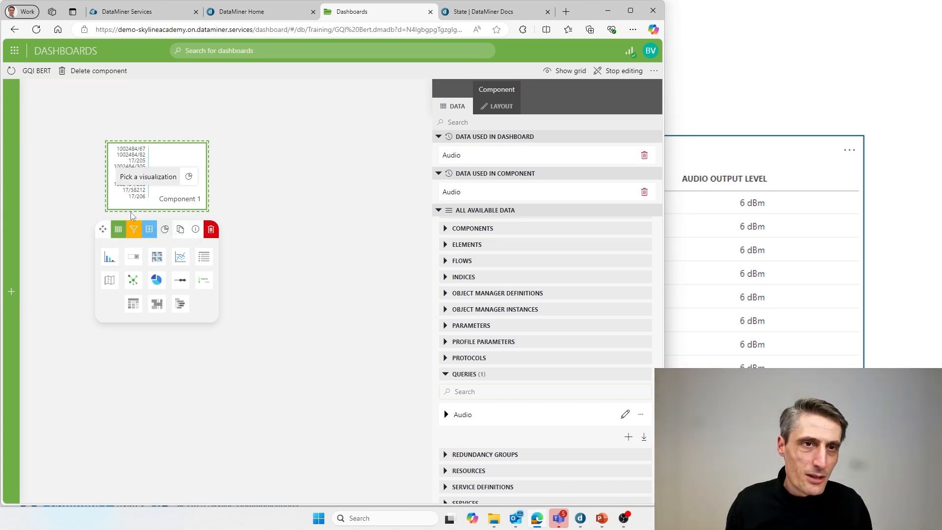
Switch the component to the table visualization and place it, enlarged to show all columns, nearer the dashboard's upper-left corner
{"action": "left_click", "coordinate": [133, 305]}
{"action": "left_click", "coordinate": [132, 304]}
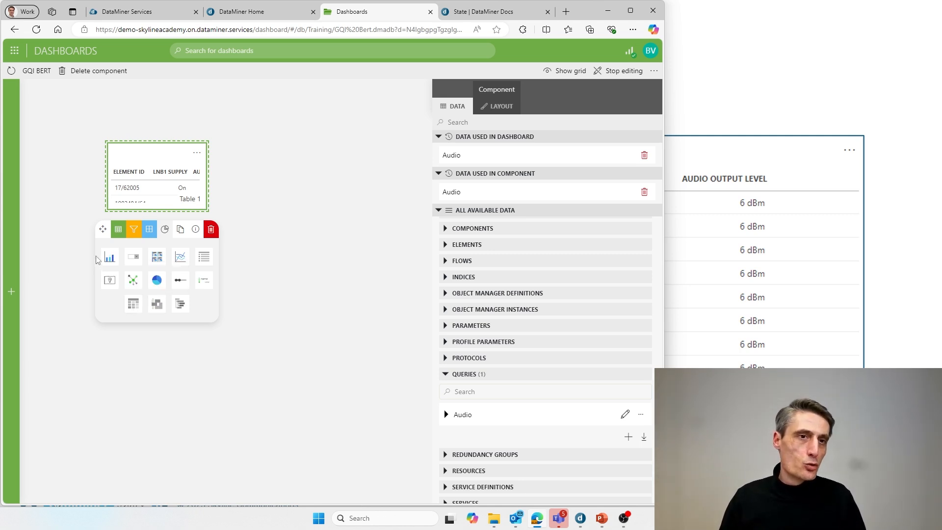
{"action": "left_click", "coordinate": [109, 257]}
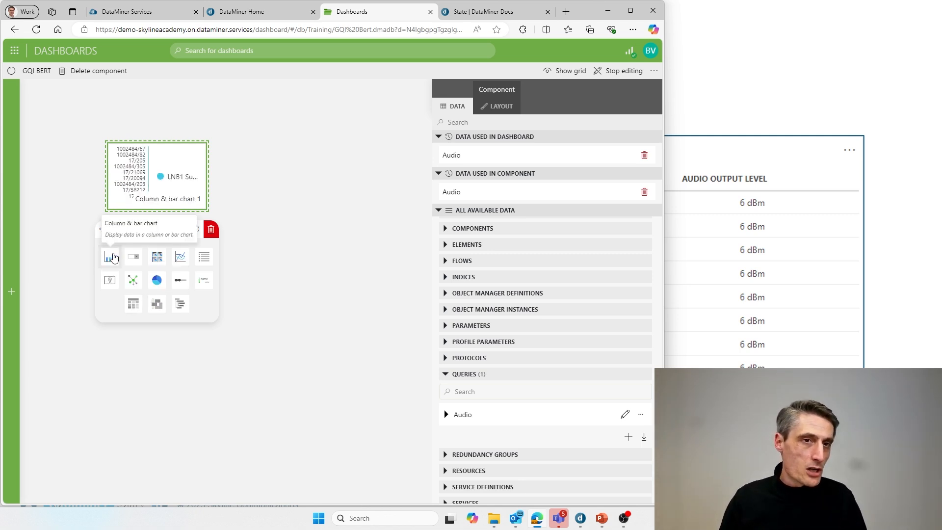
{"action": "left_click", "coordinate": [133, 303]}
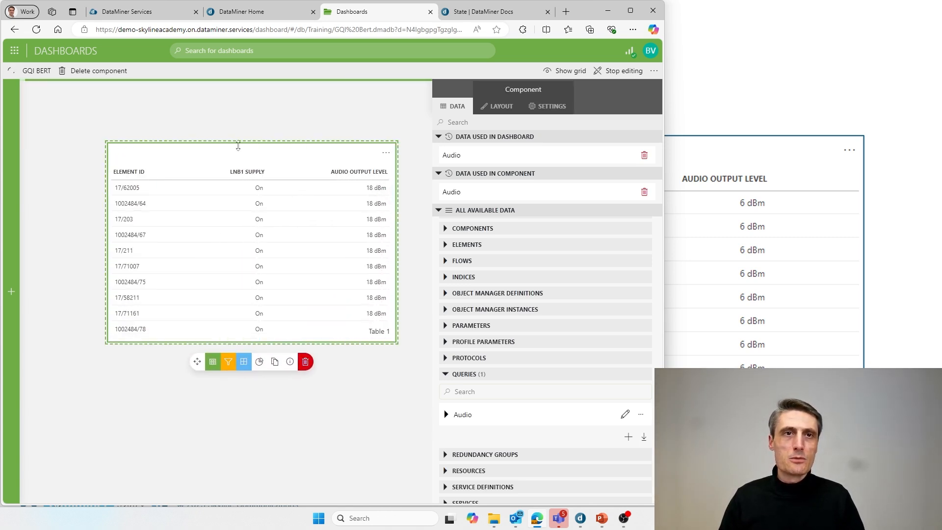
{"action": "left_click_drag", "start_coordinate": [240, 156], "coordinate": [201, 131]}
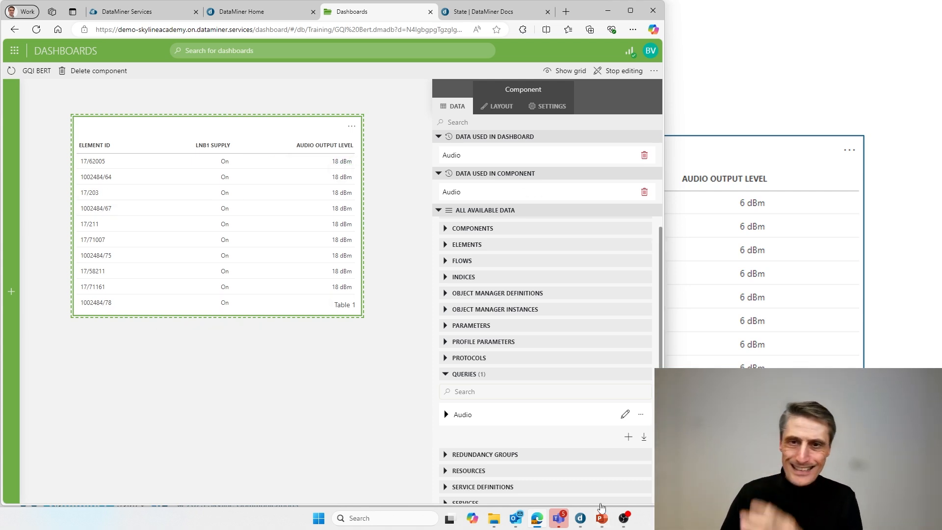
Reopen the Audio query's parameter selection for editing, swap the order of Audio Output Level and LNB1 Supply, and restore it
{"action": "scroll", "coordinate": [599, 383], "scroll_direction": "down", "scroll_amount": 3}
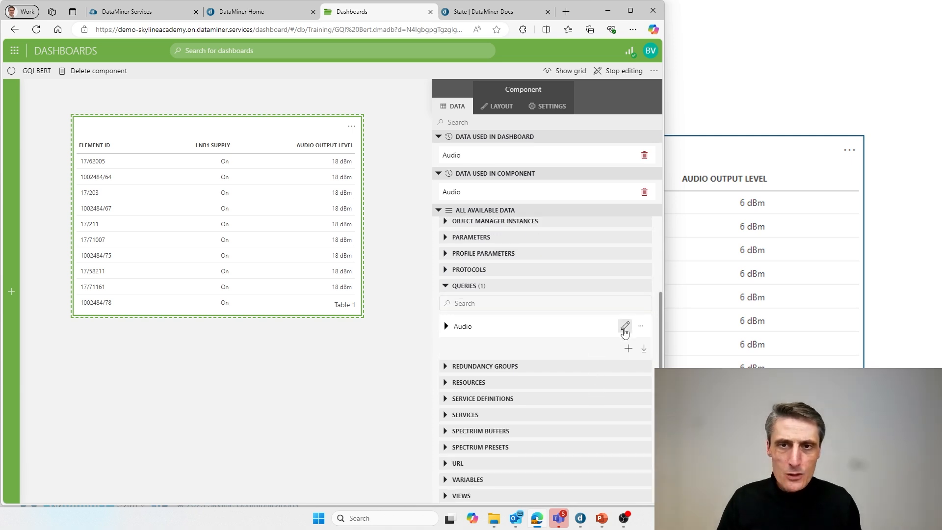
{"action": "left_click", "coordinate": [626, 328]}
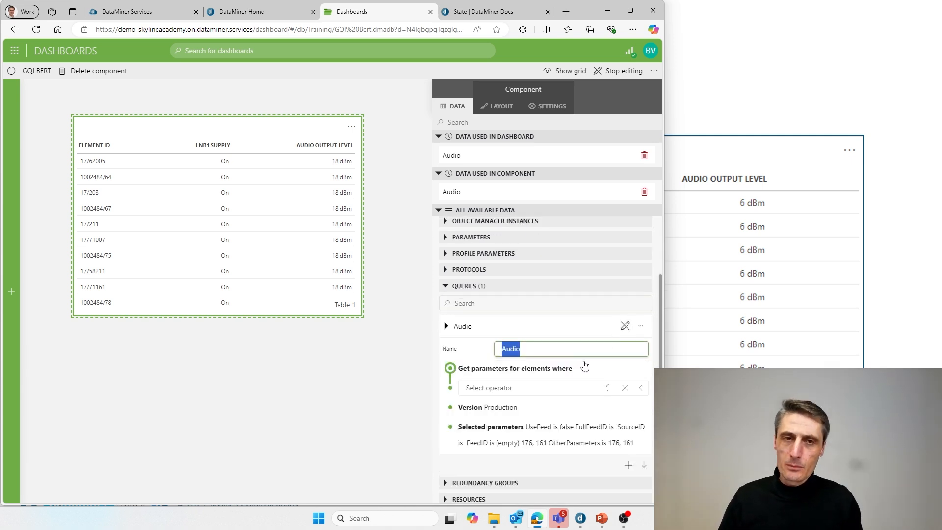
{"action": "scroll", "coordinate": [585, 366], "scroll_direction": "down", "scroll_amount": 1}
{"action": "scroll", "coordinate": [588, 359], "scroll_direction": "down", "scroll_amount": 3}
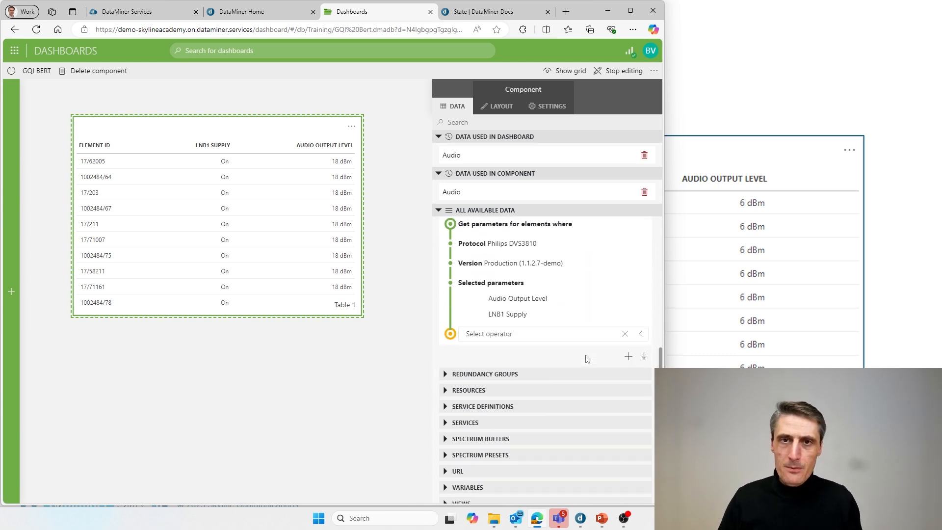
{"action": "left_click", "coordinate": [517, 301]}
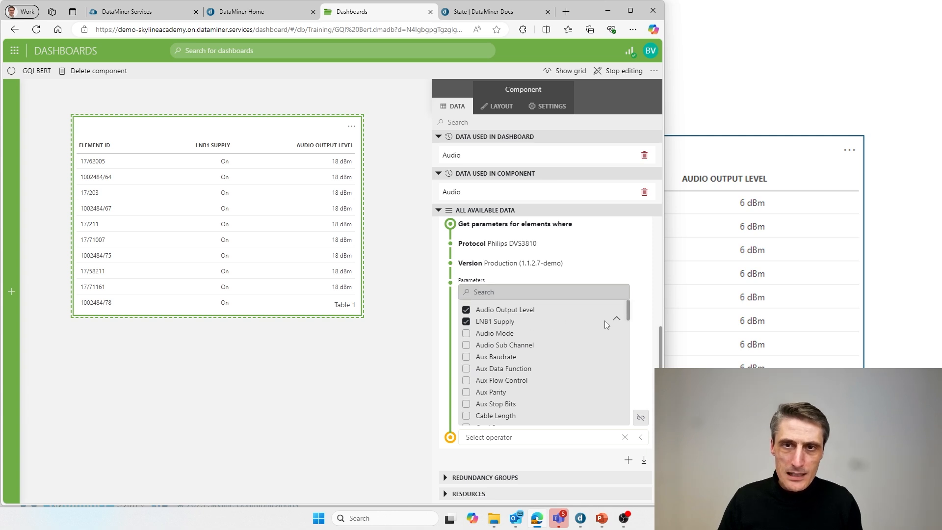
{"action": "left_click", "coordinate": [618, 322]}
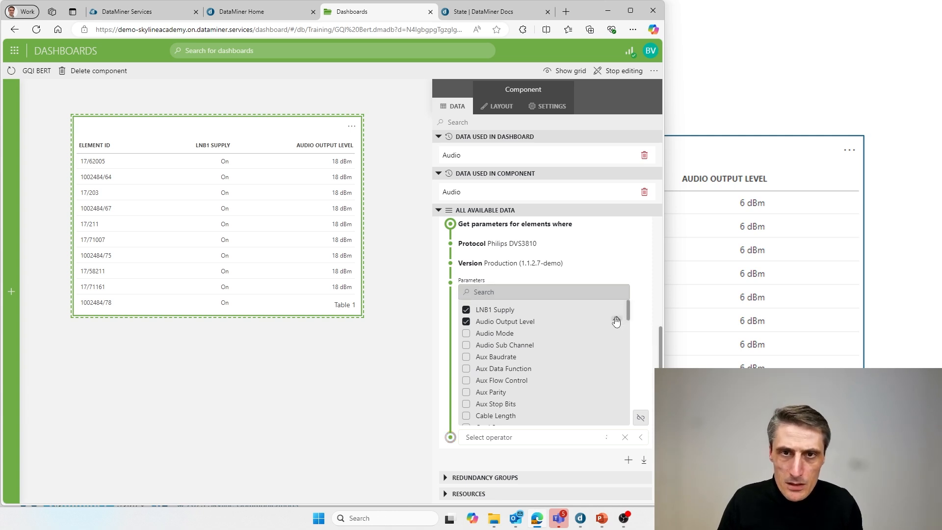
{"action": "left_click", "coordinate": [617, 322]}
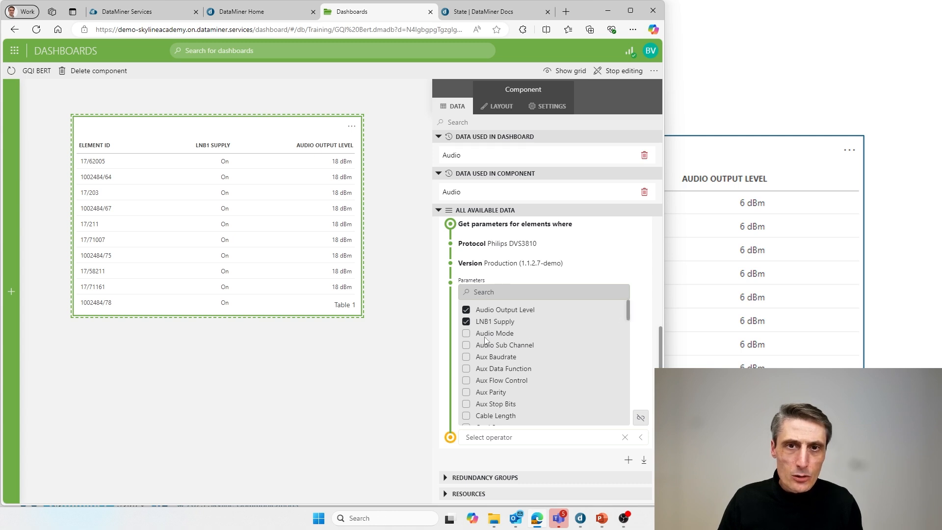
Add the Left Test Level parameter to the Audio query and make the dashboard table taller to show more rows
{"action": "scroll", "coordinate": [494, 360], "scroll_direction": "down", "scroll_amount": 3}
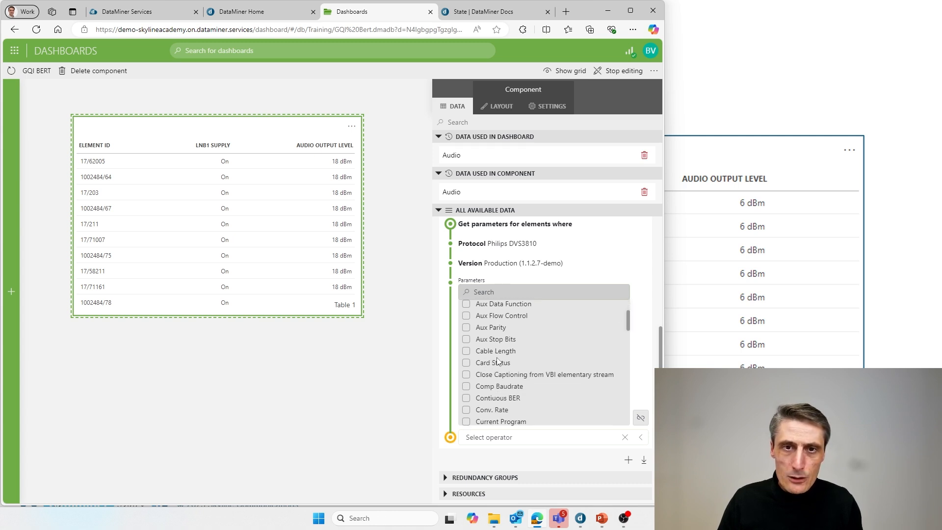
{"action": "scroll", "coordinate": [498, 360], "scroll_direction": "down", "scroll_amount": 8}
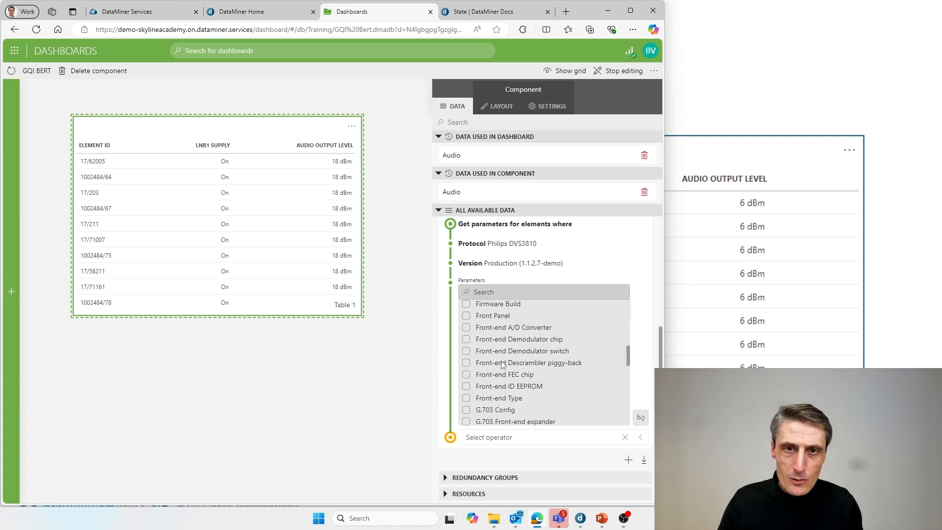
{"action": "scroll", "coordinate": [501, 364], "scroll_direction": "up", "scroll_amount": 2}
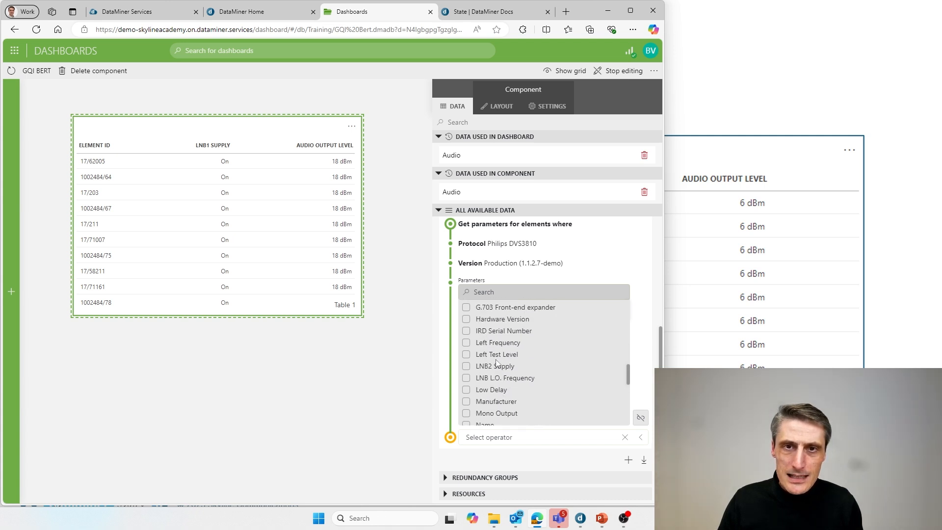
{"action": "left_click", "coordinate": [466, 343]}
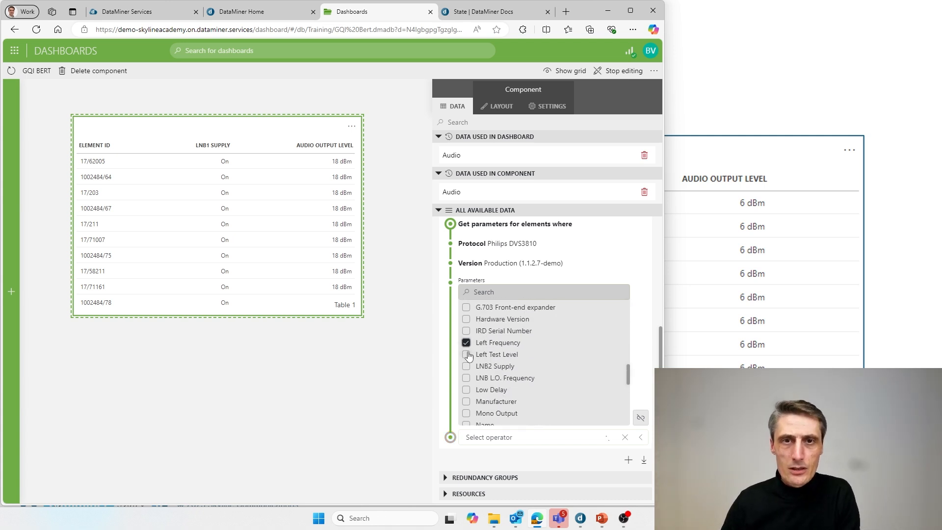
{"action": "left_click", "coordinate": [466, 343]}
{"action": "left_click", "coordinate": [466, 354]}
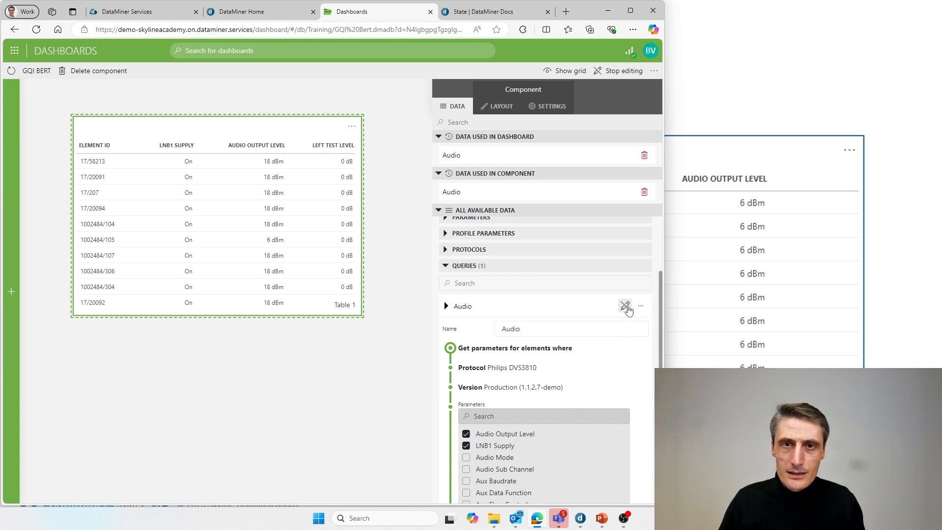
{"action": "scroll", "coordinate": [492, 373], "scroll_direction": "down", "scroll_amount": 2}
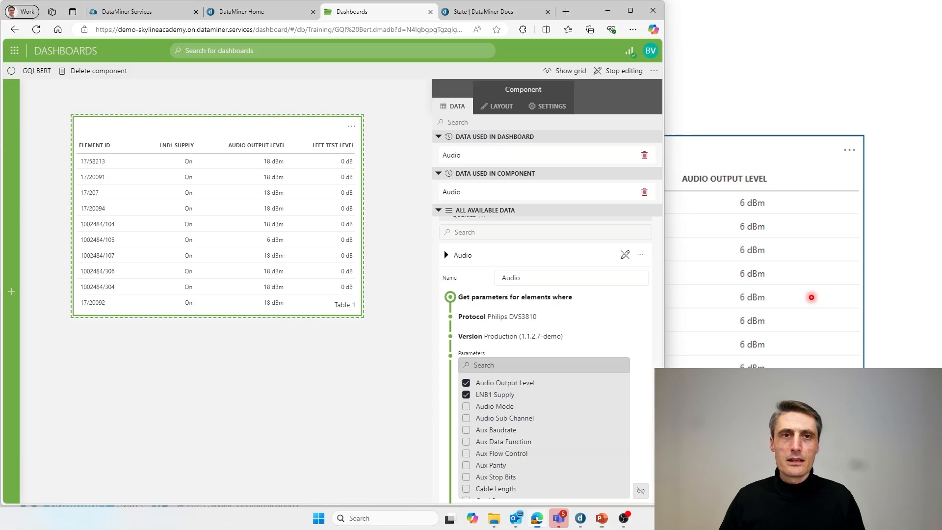
{"action": "left_click_drag", "start_coordinate": [260, 316], "coordinate": [260, 370]}
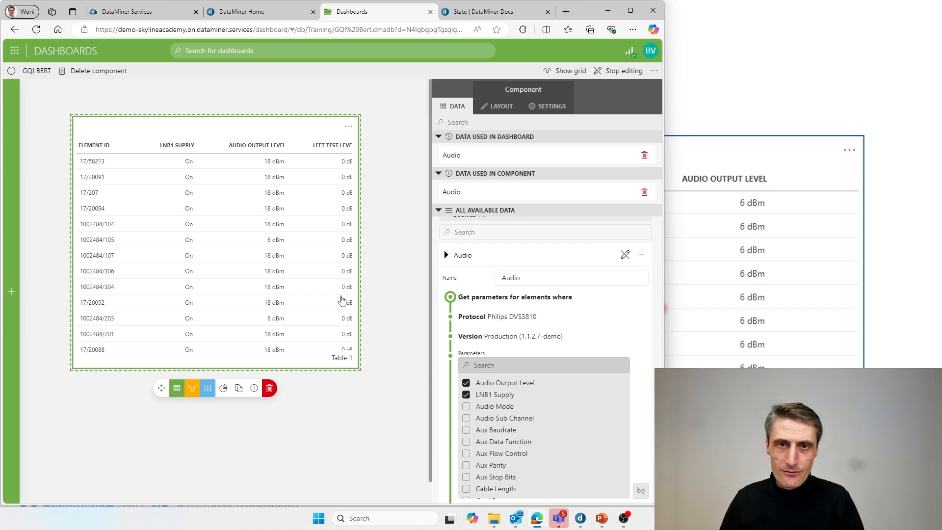
Append a Filter operator to the Audio query and apply it to the Audio Output Level column
{"action": "scroll", "coordinate": [529, 347], "scroll_direction": "down", "scroll_amount": 3}
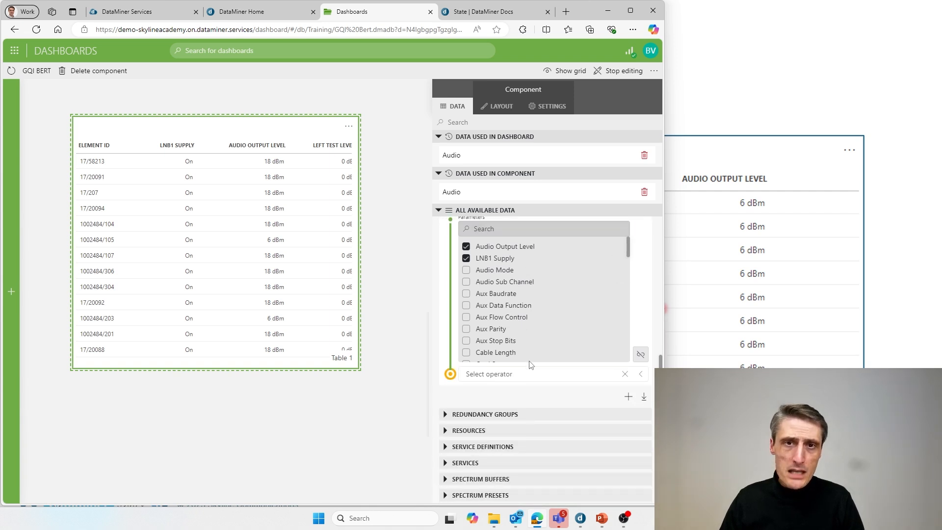
{"action": "left_click", "coordinate": [522, 377]}
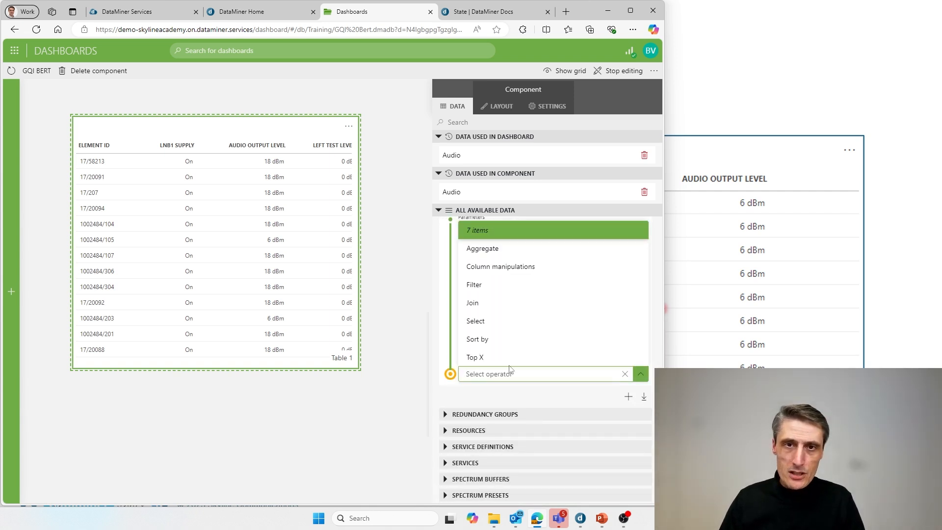
{"action": "left_click", "coordinate": [487, 286]}
{"action": "left_click", "coordinate": [510, 411]}
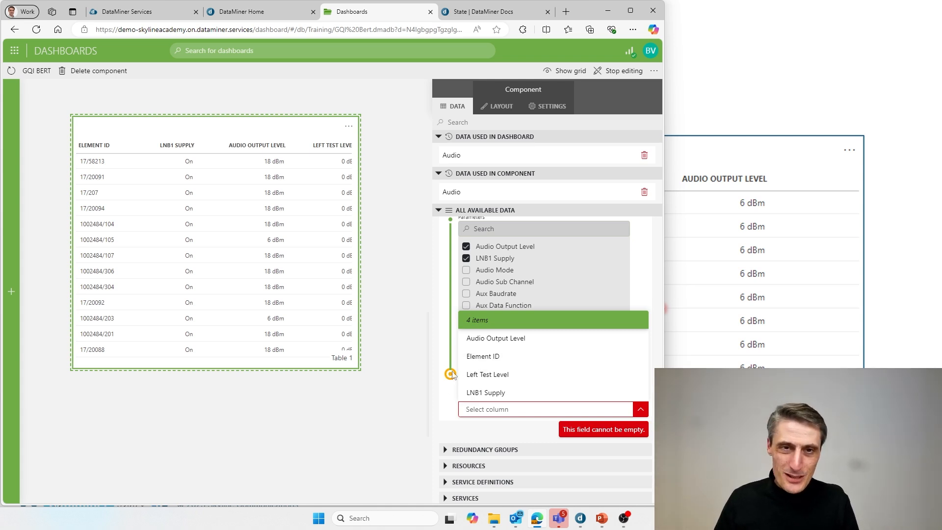
{"action": "left_click", "coordinate": [482, 371]}
{"action": "scroll", "coordinate": [490, 284], "scroll_direction": "up", "scroll_amount": 2}
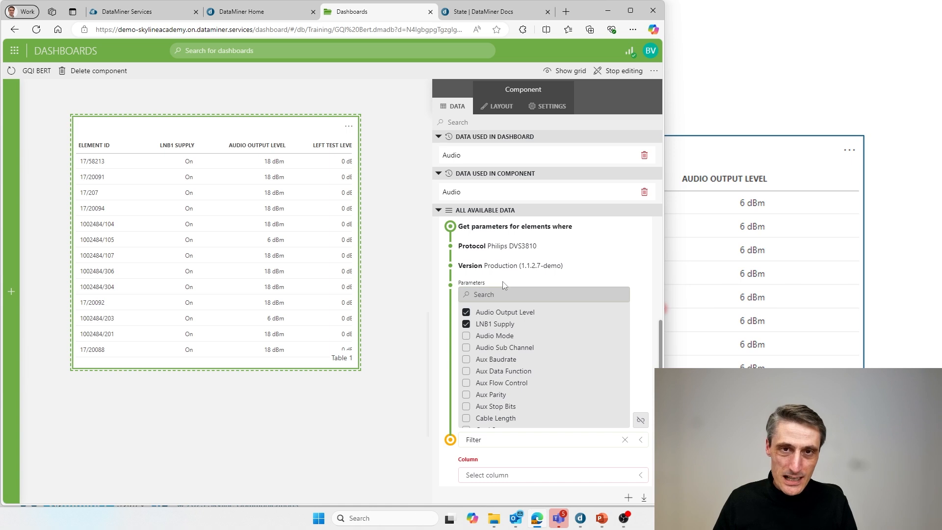
{"action": "scroll", "coordinate": [504, 285], "scroll_direction": "down", "scroll_amount": 2}
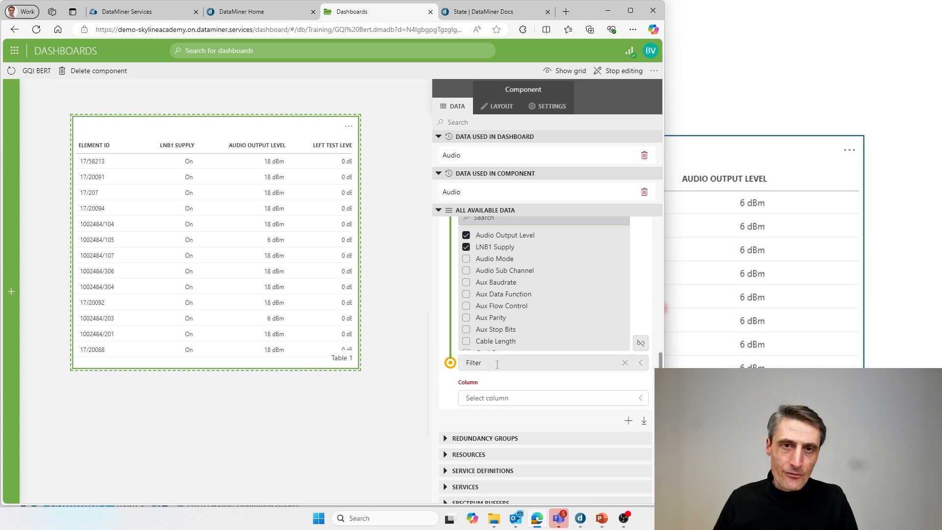
{"action": "scroll", "coordinate": [499, 365], "scroll_direction": "down", "scroll_amount": 2}
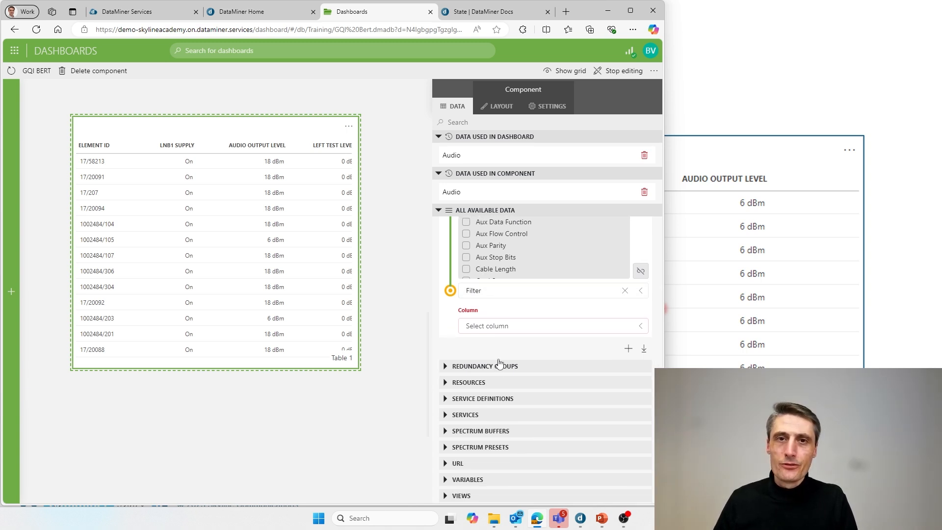
{"action": "left_click", "coordinate": [506, 326]}
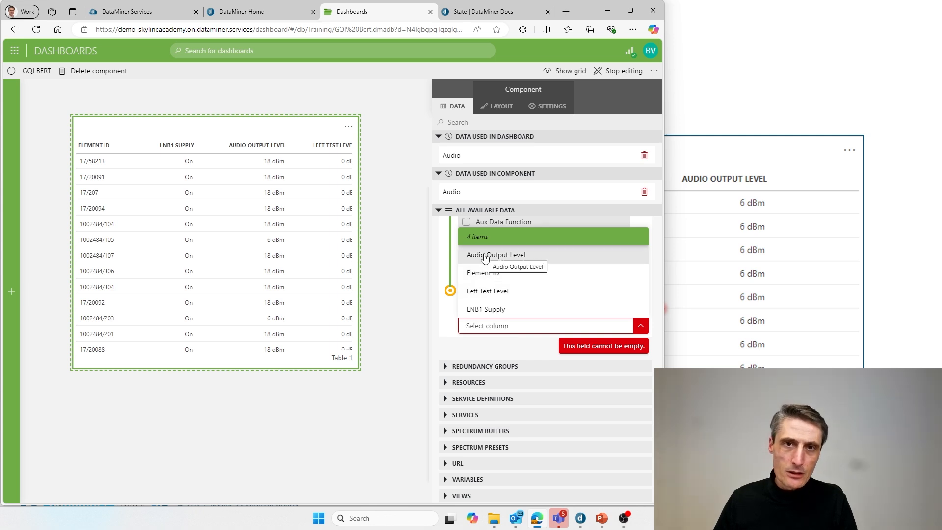
{"action": "left_click", "coordinate": [486, 254]}
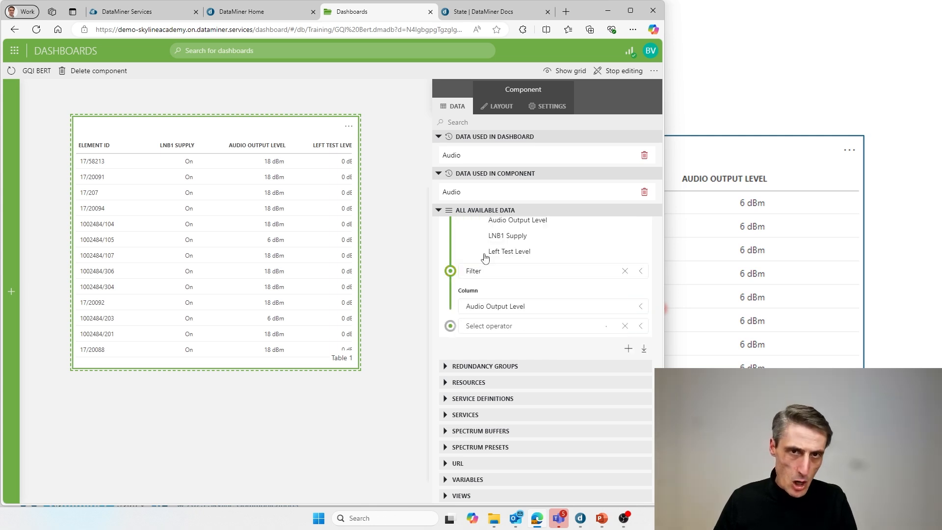
Set the Audio Output Level filter to keep only values less than 12
{"action": "left_click", "coordinate": [522, 327]}
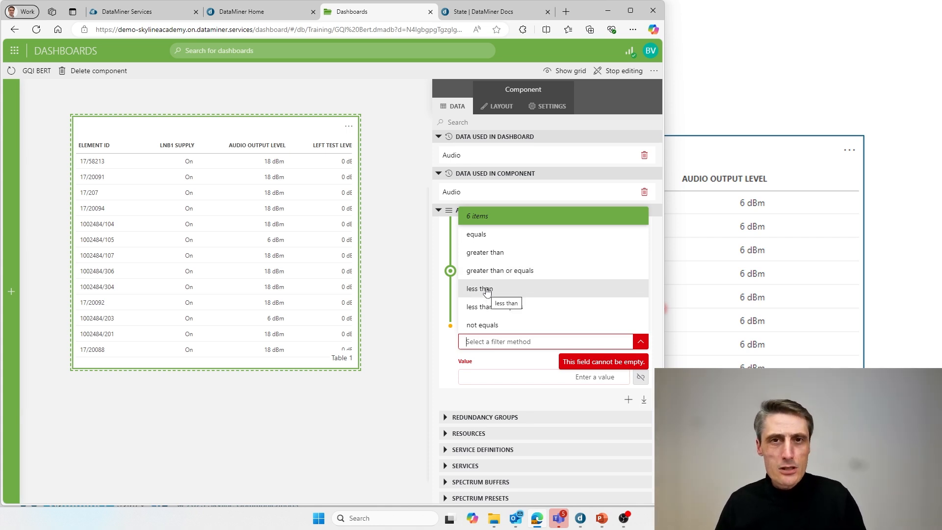
{"action": "left_click", "coordinate": [486, 290]}
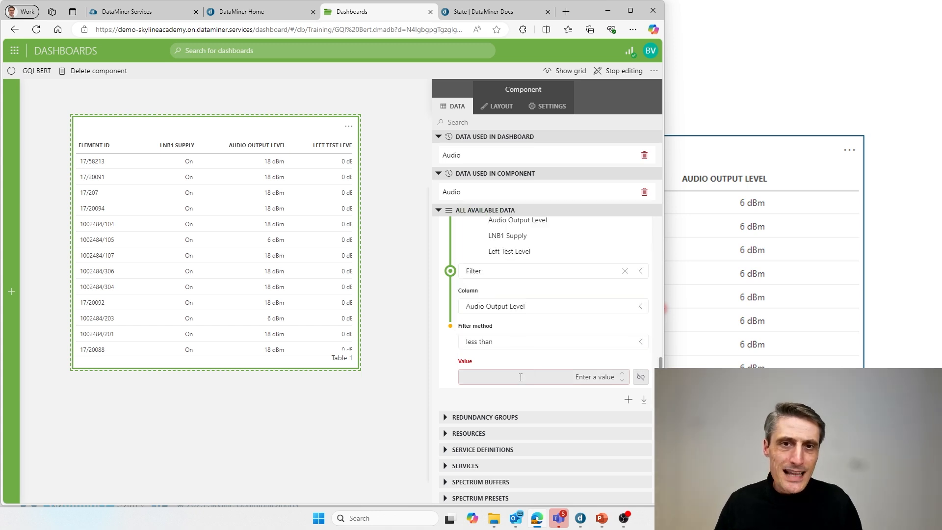
{"action": "left_click", "coordinate": [520, 377]}
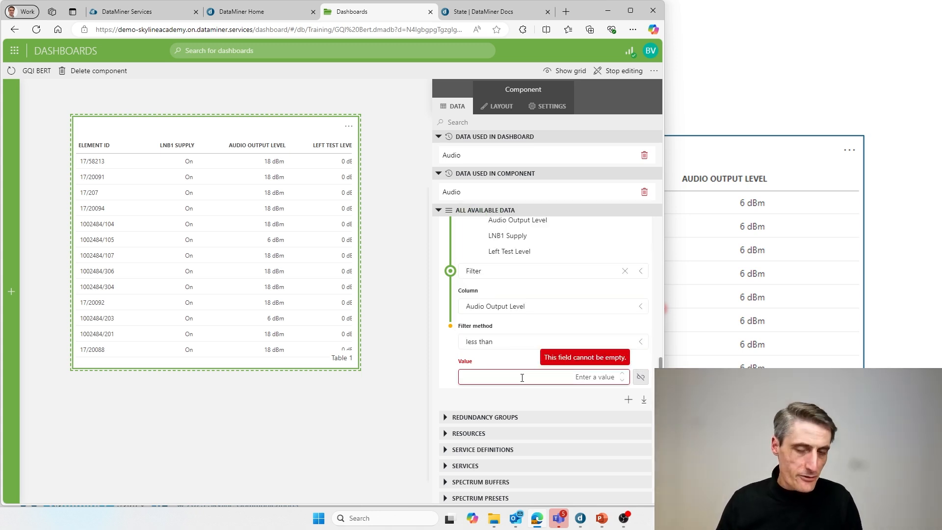
{"action": "type", "text": "12"}
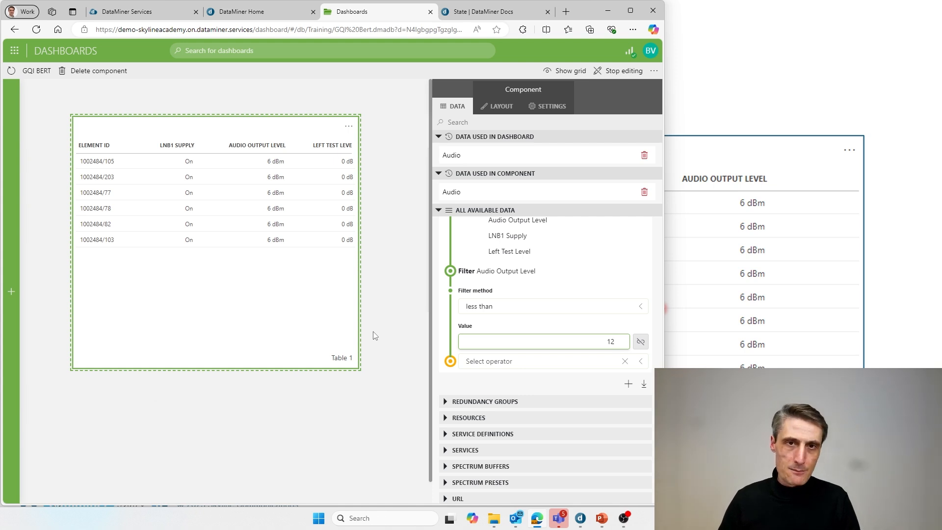
{"action": "left_click", "coordinate": [270, 298]}
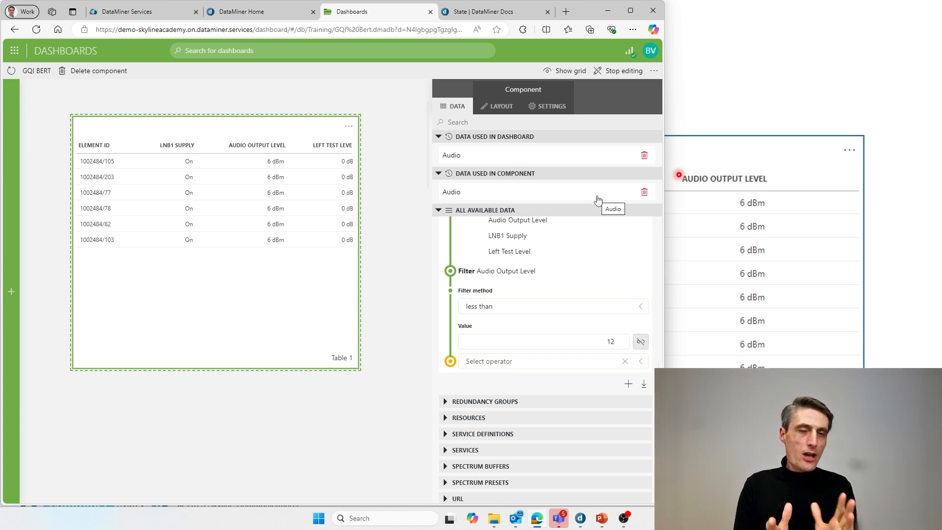
Widen the table component on both sides to fit all columns and shorten it to the filtered rows
{"action": "mouse_move", "coordinate": [322, 225]}
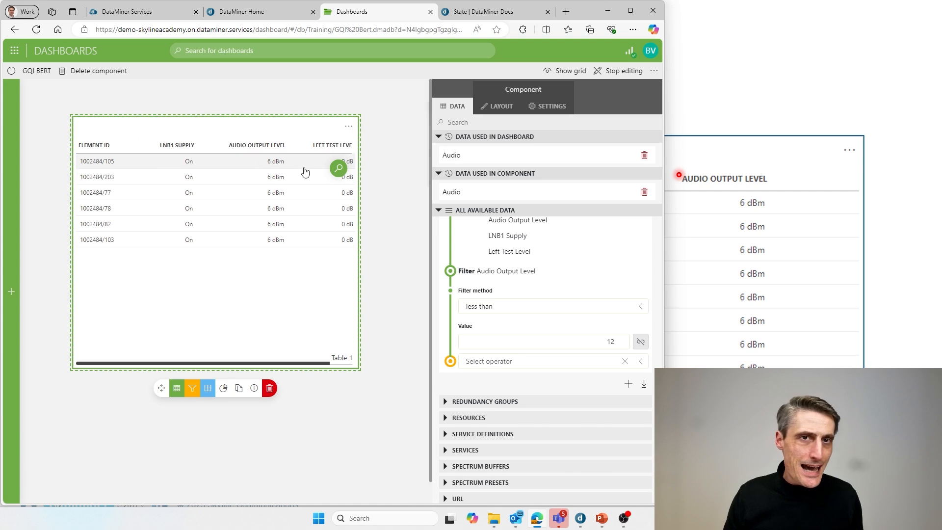
{"action": "left_click_drag", "start_coordinate": [363, 254], "coordinate": [412, 255]}
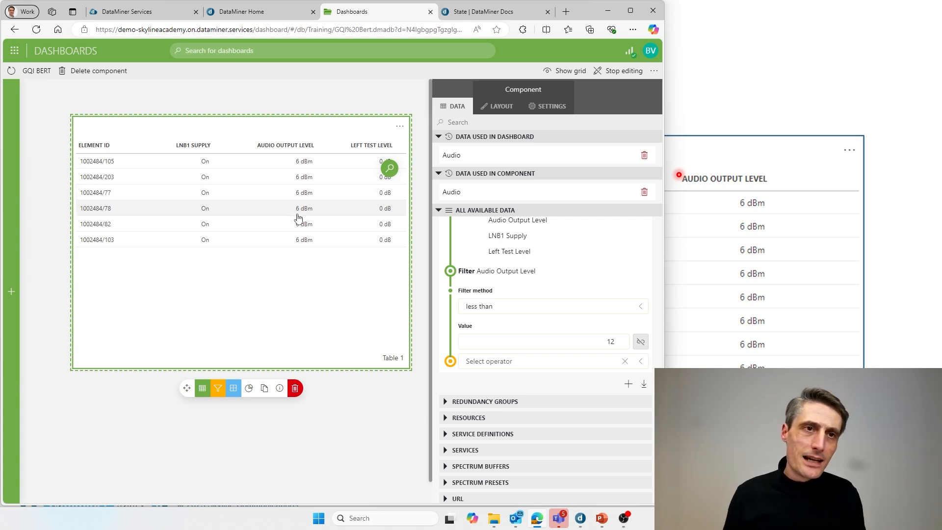
{"action": "left_click_drag", "start_coordinate": [73, 269], "coordinate": [39, 269]}
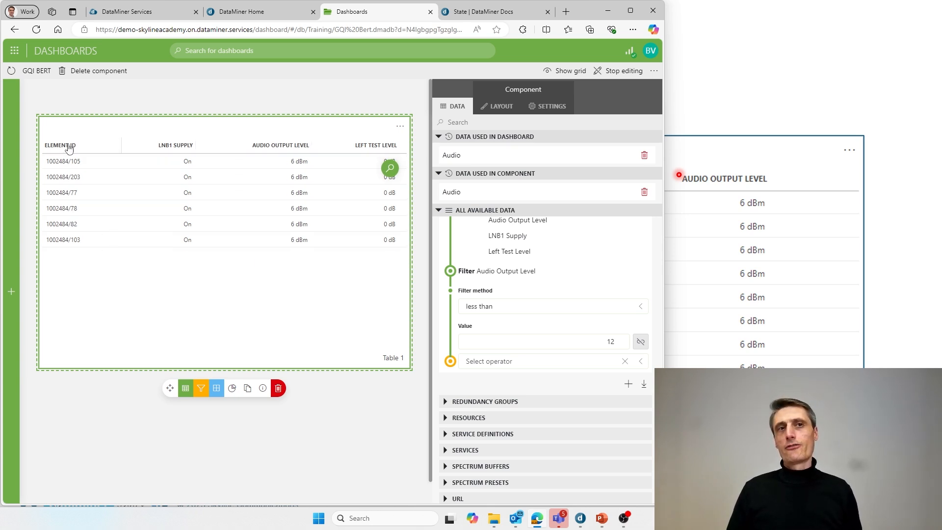
{"action": "left_click_drag", "start_coordinate": [105, 369], "coordinate": [105, 289]}
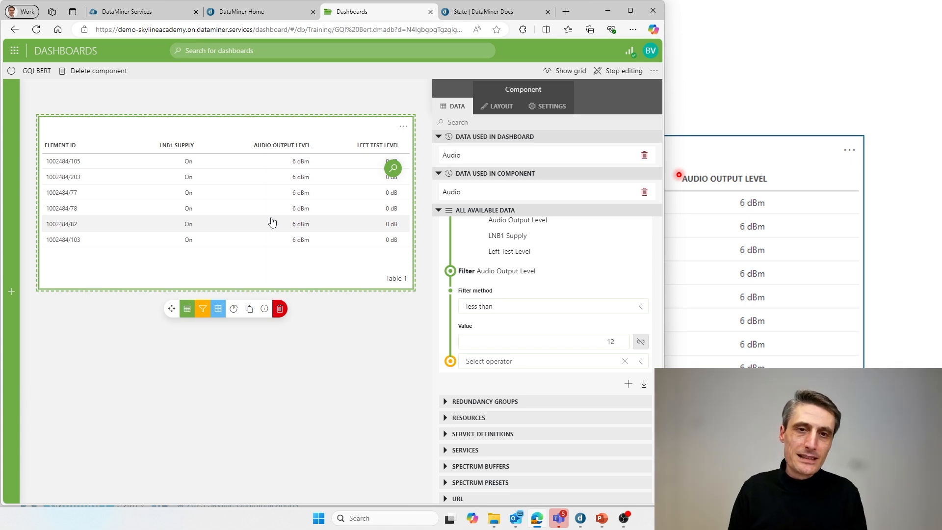
Append a Join operator to the Audio query after the filter, with Inner as the join type
{"action": "left_click", "coordinate": [510, 361]}
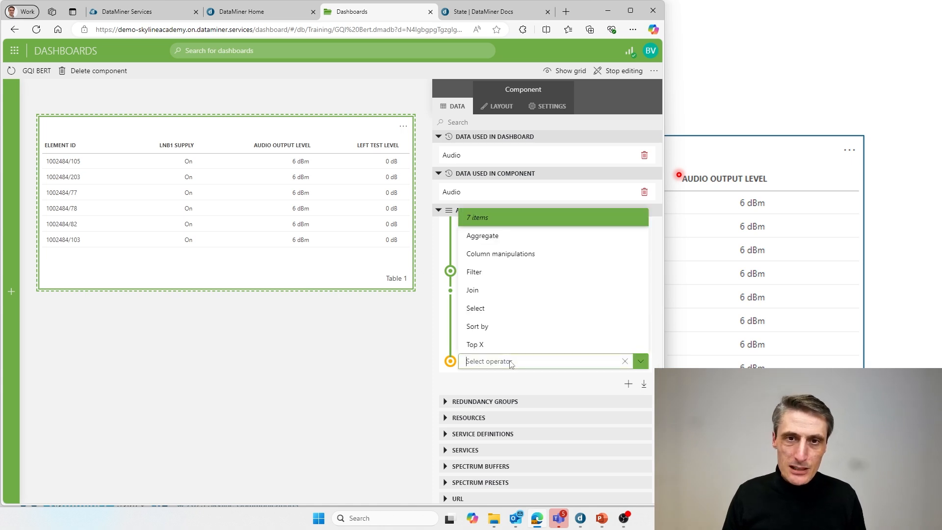
{"action": "left_click", "coordinate": [496, 293]}
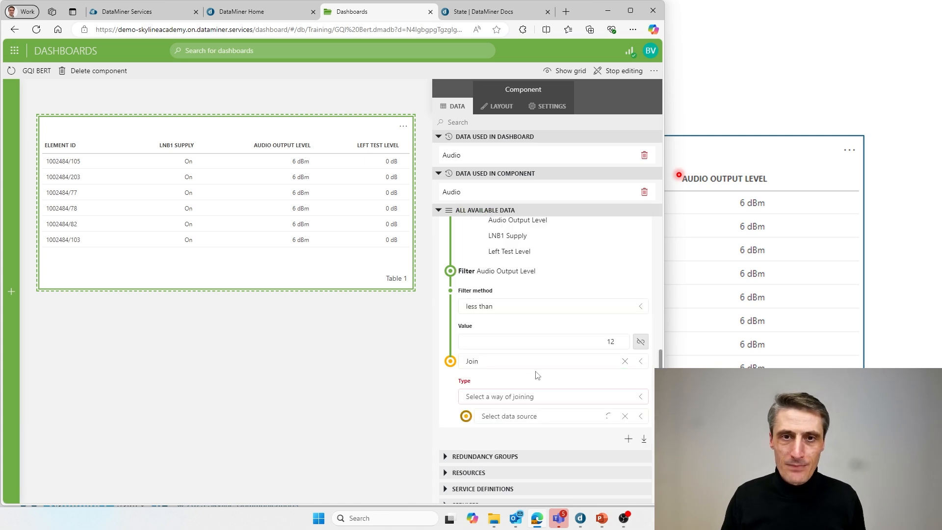
{"action": "left_click", "coordinate": [525, 332]}
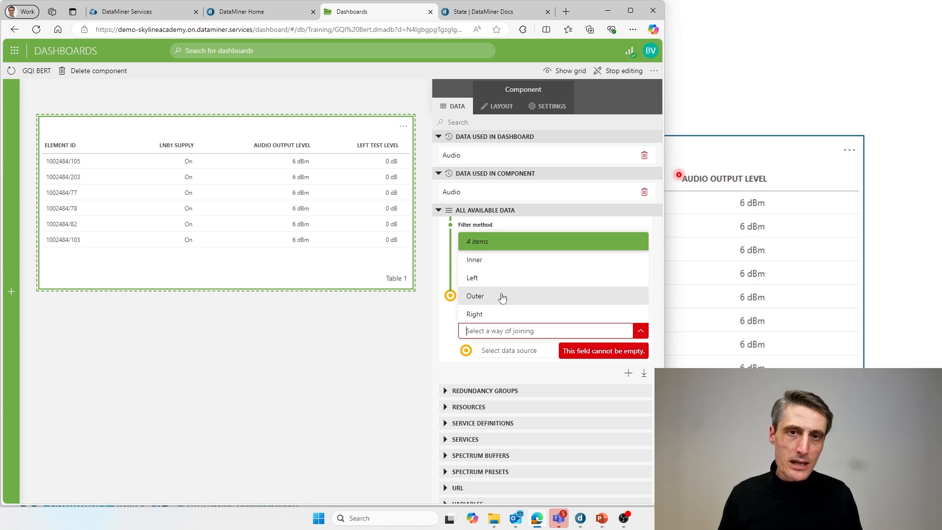
{"action": "left_click", "coordinate": [503, 266]}
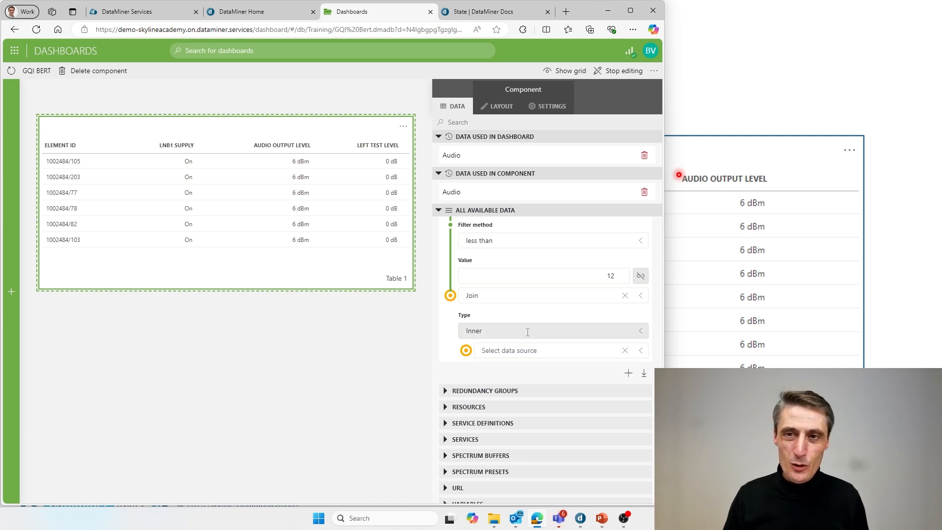
{"action": "scroll", "coordinate": [513, 333], "scroll_direction": "down", "scroll_amount": 1}
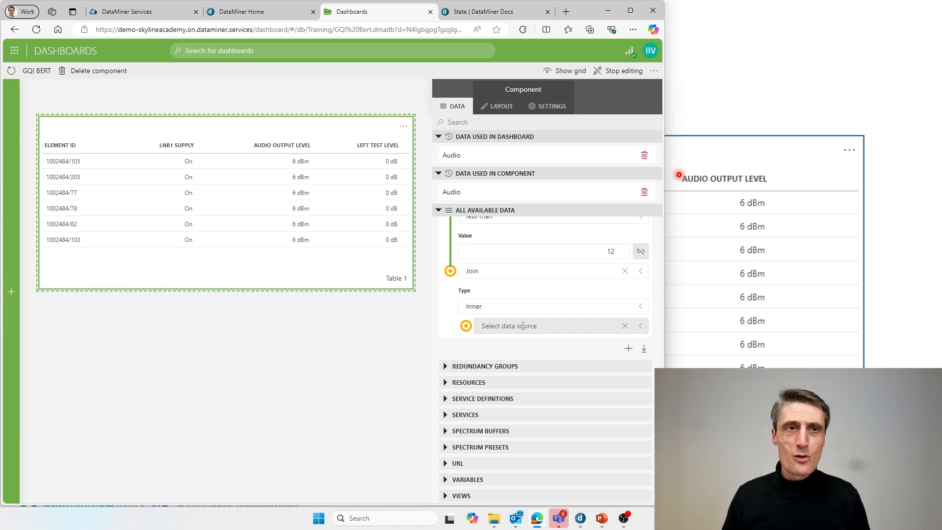
Join the Audio query with the Get elements data source, matching Element ID on Element ID
{"action": "left_click", "coordinate": [523, 326]}
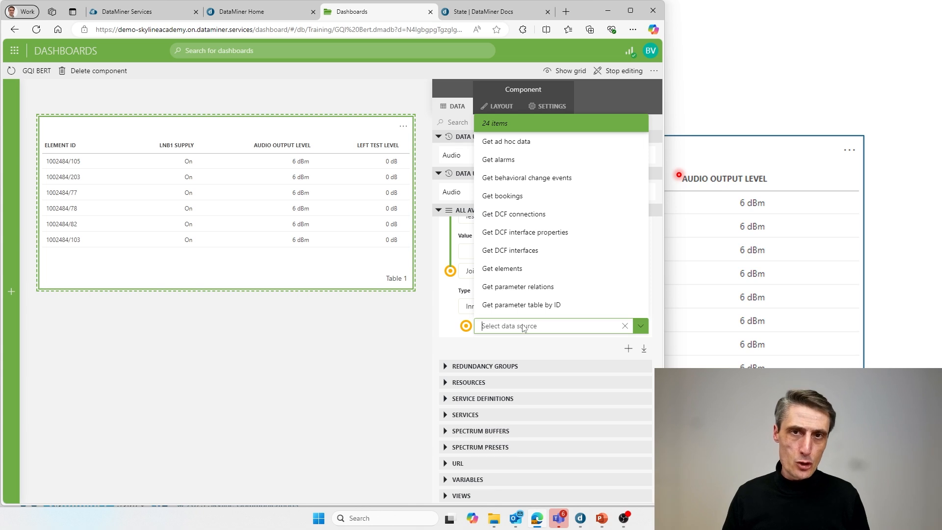
{"action": "left_click", "coordinate": [514, 271]}
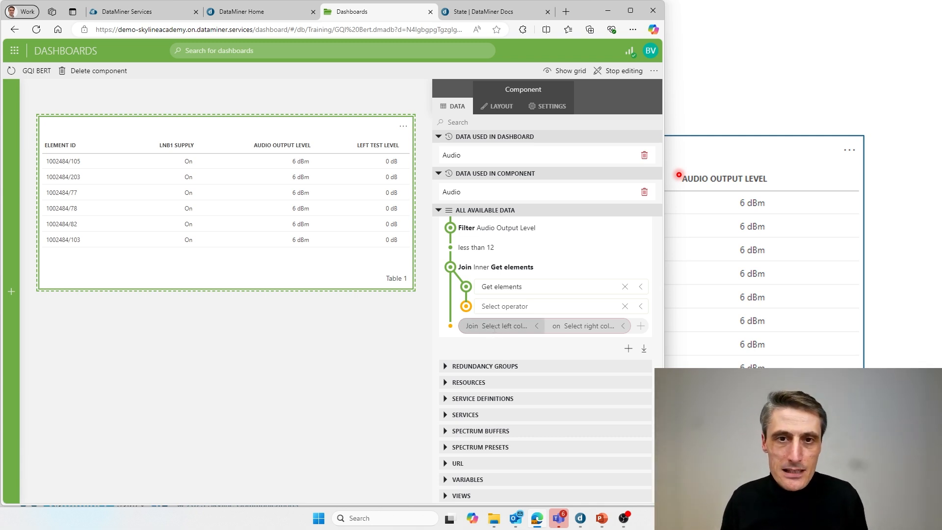
{"action": "left_click", "coordinate": [495, 328]}
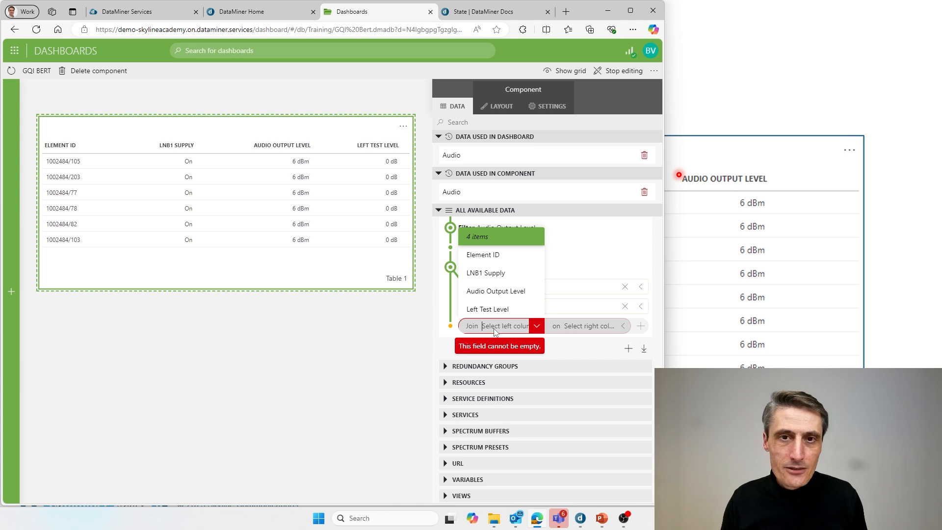
{"action": "left_click", "coordinate": [483, 256]}
{"action": "left_click", "coordinate": [587, 327]}
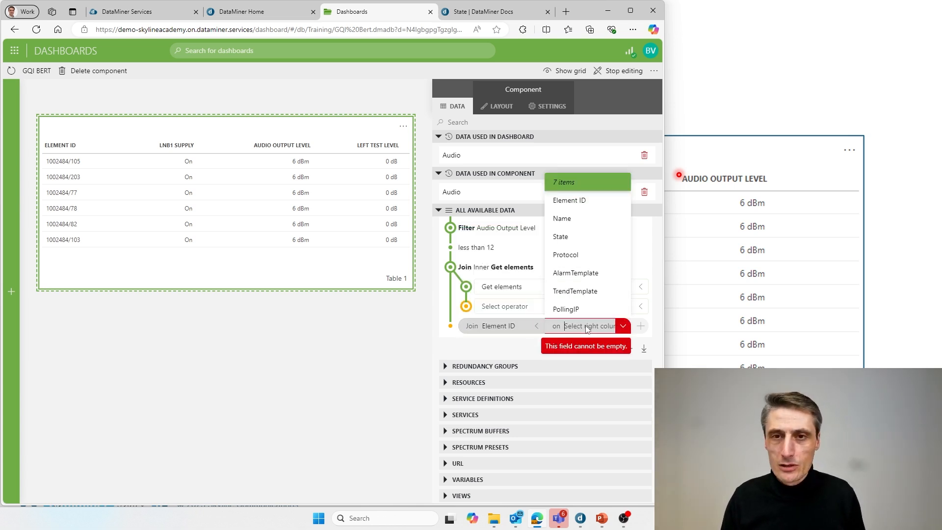
{"action": "left_click", "coordinate": [588, 201]}
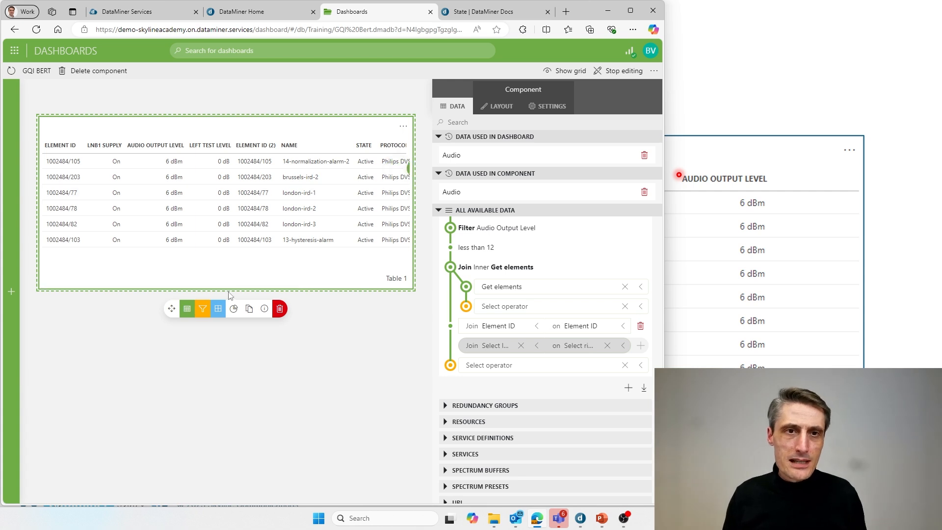
{"action": "mouse_move", "coordinate": [214, 283]}
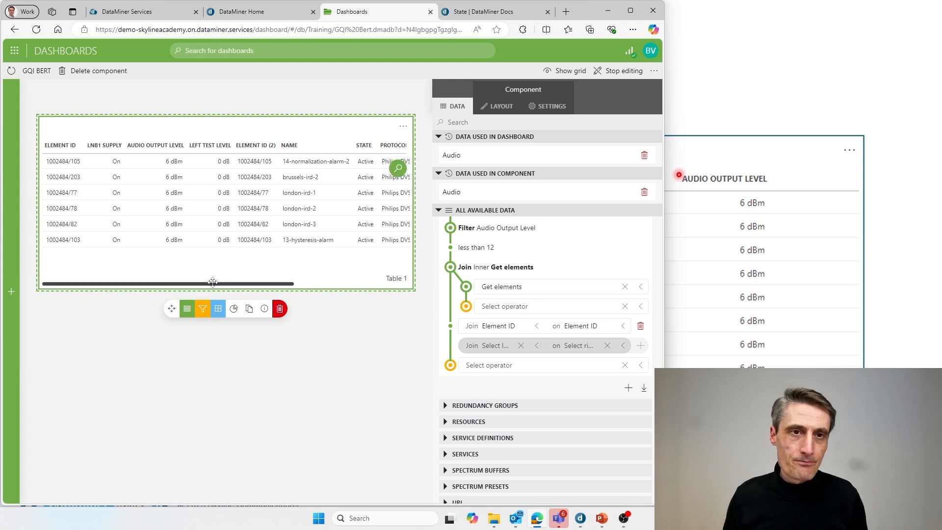
{"action": "left_click_drag", "start_coordinate": [214, 282], "coordinate": [342, 281]}
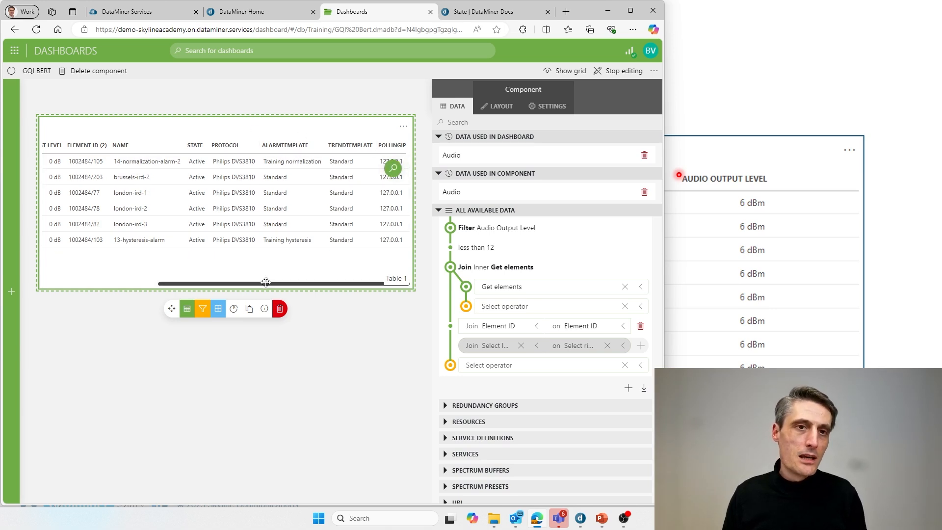
{"action": "left_click_drag", "start_coordinate": [265, 283], "coordinate": [79, 283]}
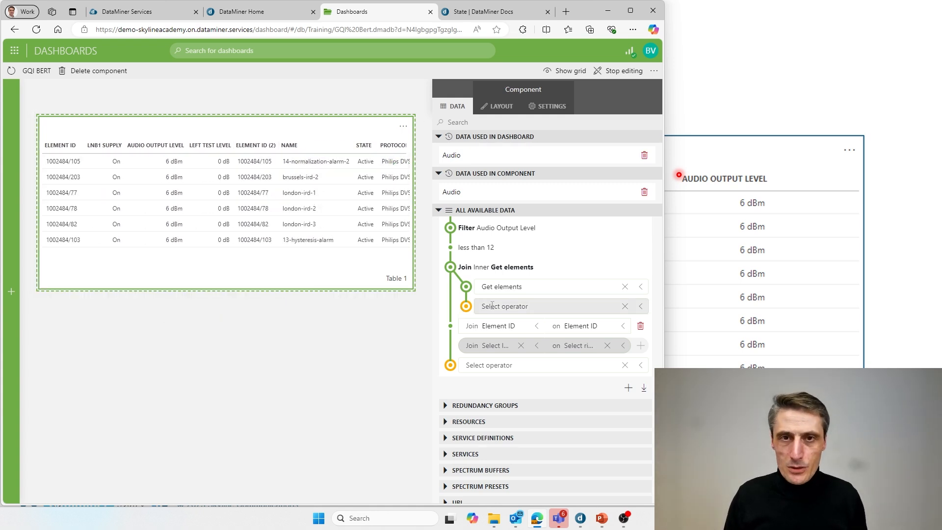
{"action": "left_click", "coordinate": [640, 307]}
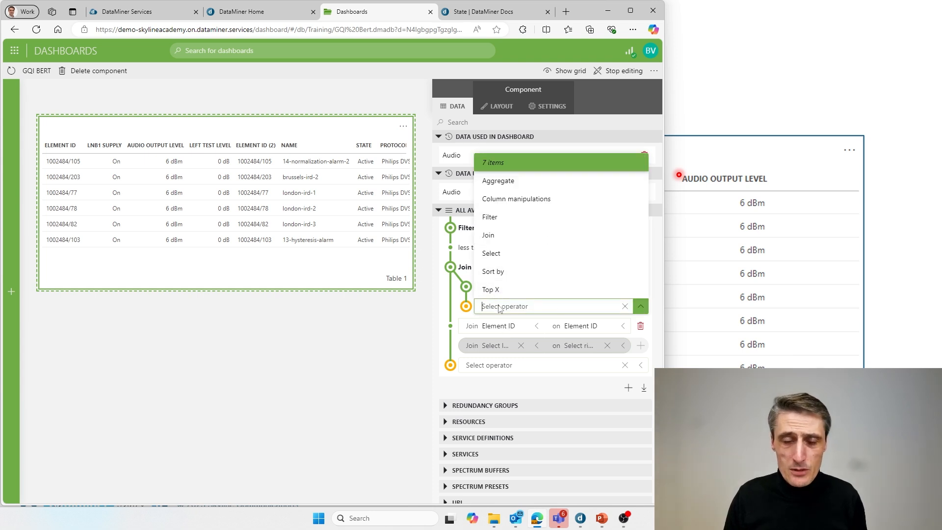
{"action": "left_click", "coordinate": [496, 367]}
{"action": "left_click", "coordinate": [500, 368]}
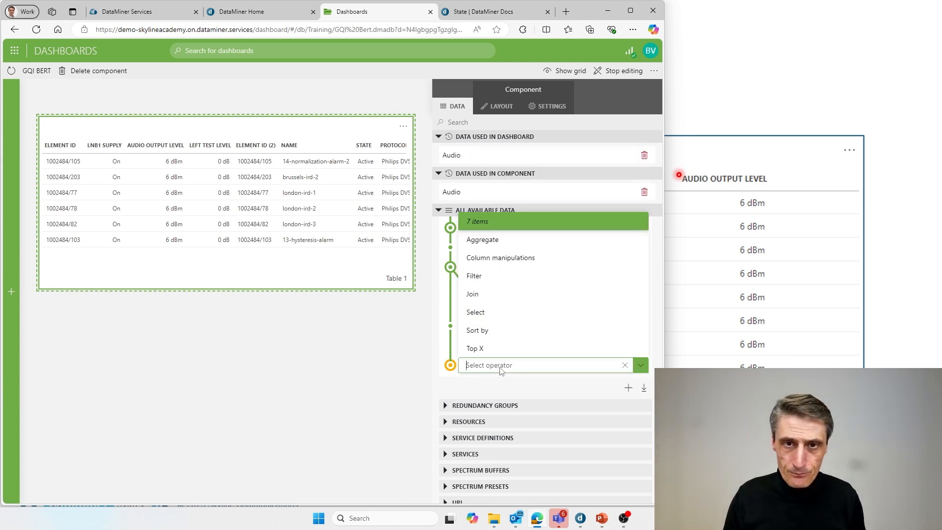
{"action": "left_click", "coordinate": [501, 388]}
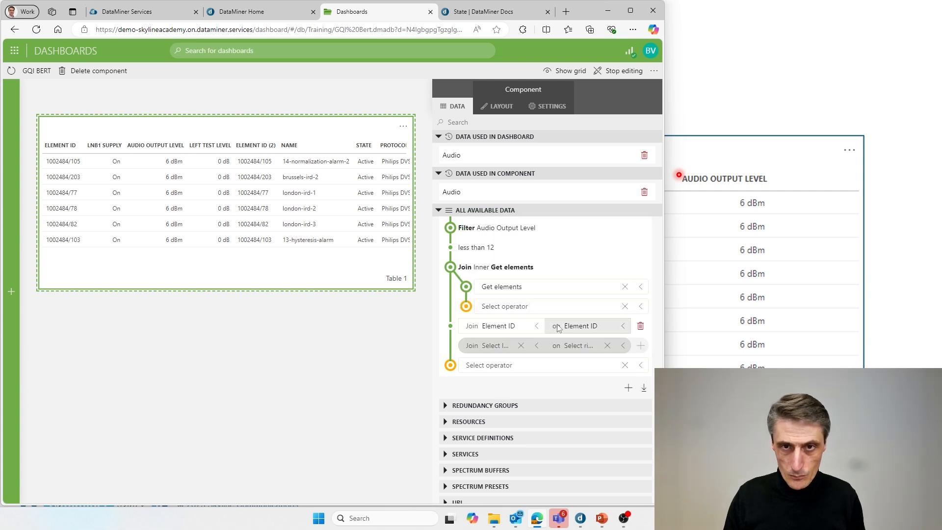
Add a Select operator under the joined Get elements source and keep only the Element ID and Name columns
{"action": "left_click", "coordinate": [523, 307]}
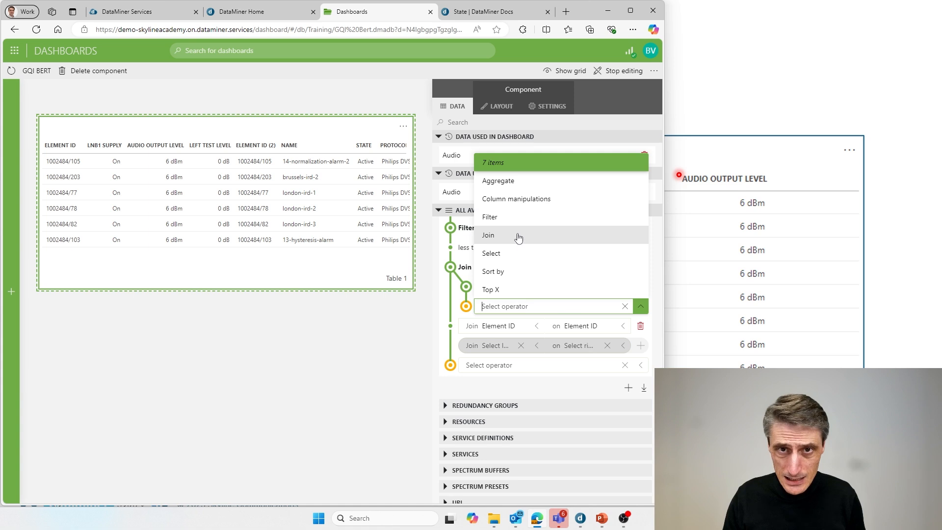
{"action": "left_click", "coordinate": [515, 255]}
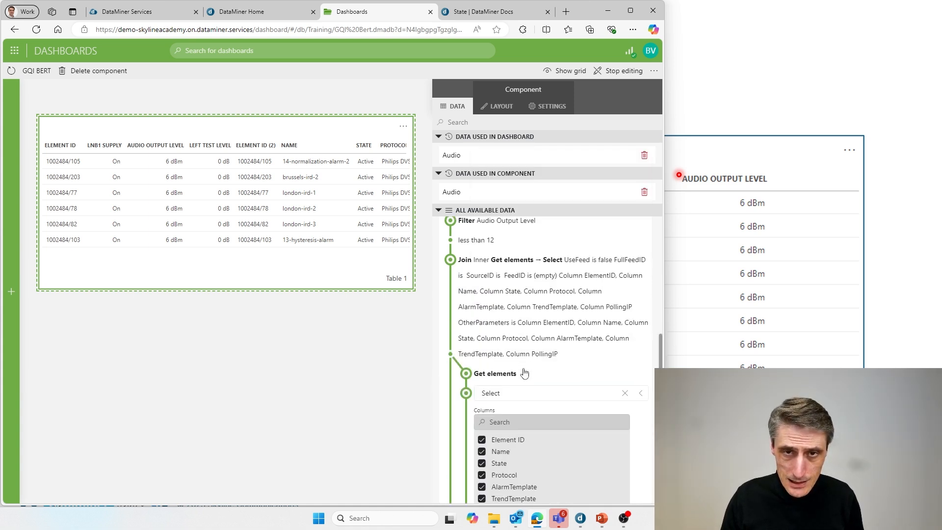
{"action": "scroll", "coordinate": [511, 365], "scroll_direction": "down", "scroll_amount": 3}
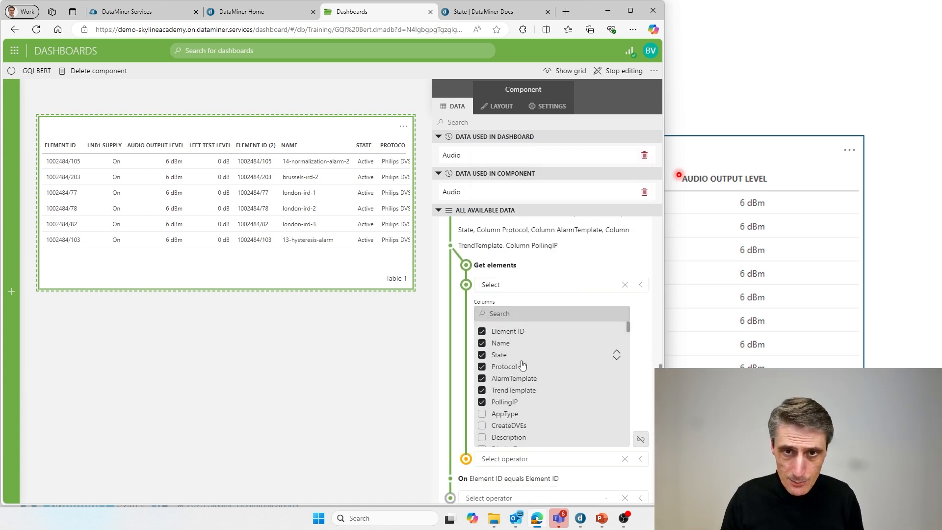
{"action": "left_click", "coordinate": [482, 355]}
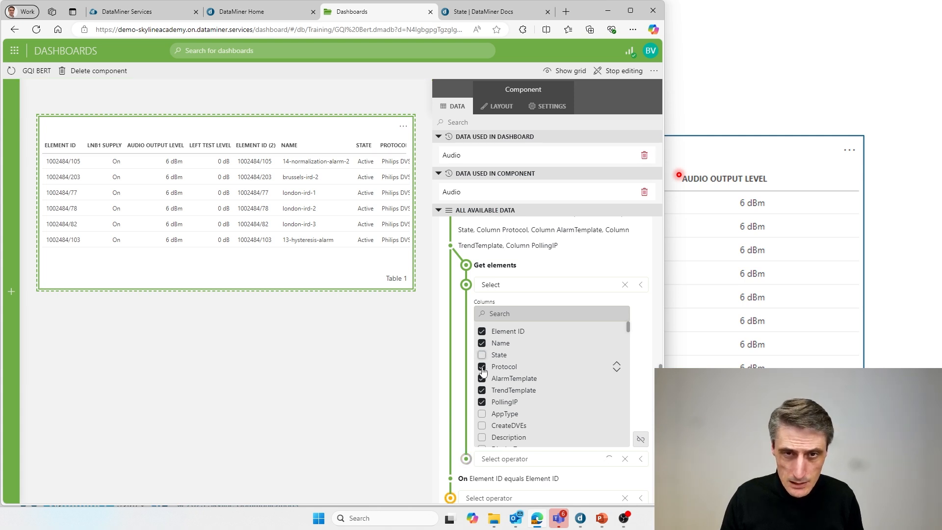
{"action": "left_click", "coordinate": [482, 365]}
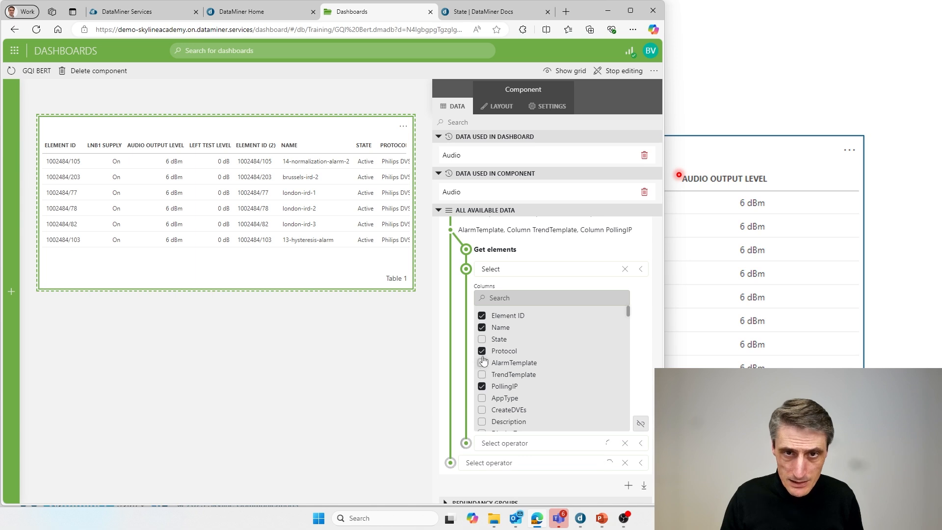
{"action": "left_click", "coordinate": [483, 353]}
{"action": "left_click", "coordinate": [482, 386]}
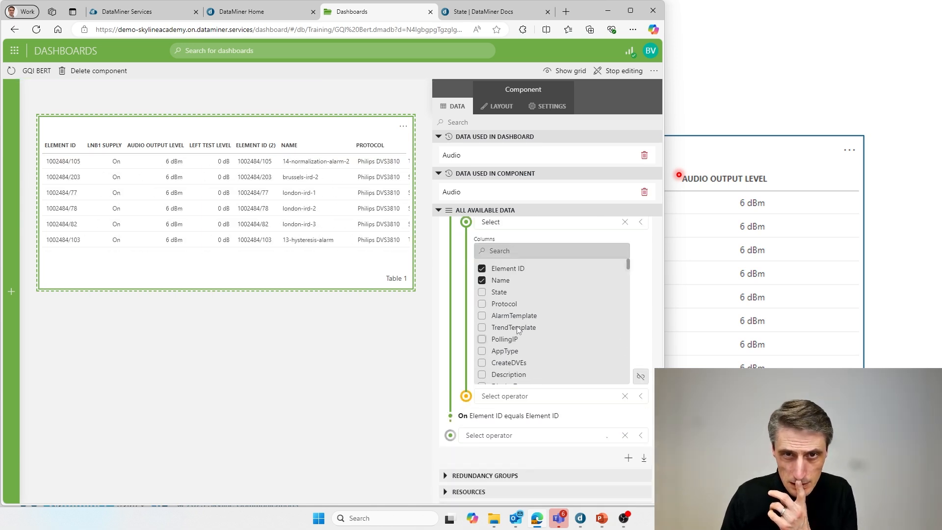
Search the Get elements column list for "alar" and include the Alarm state column
{"action": "scroll", "coordinate": [517, 329], "scroll_direction": "down", "scroll_amount": 2}
{"action": "scroll", "coordinate": [517, 329], "scroll_direction": "down", "scroll_amount": 3}
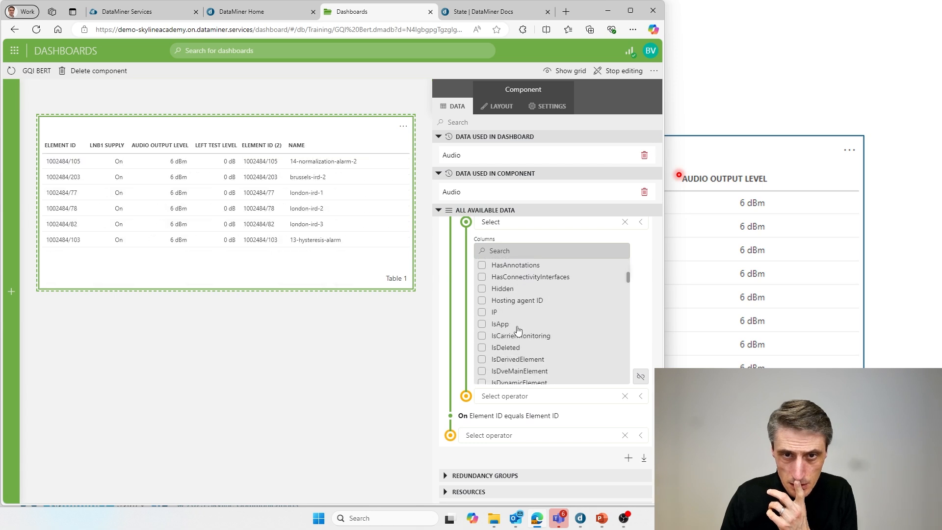
{"action": "scroll", "coordinate": [519, 330], "scroll_direction": "up", "scroll_amount": 5}
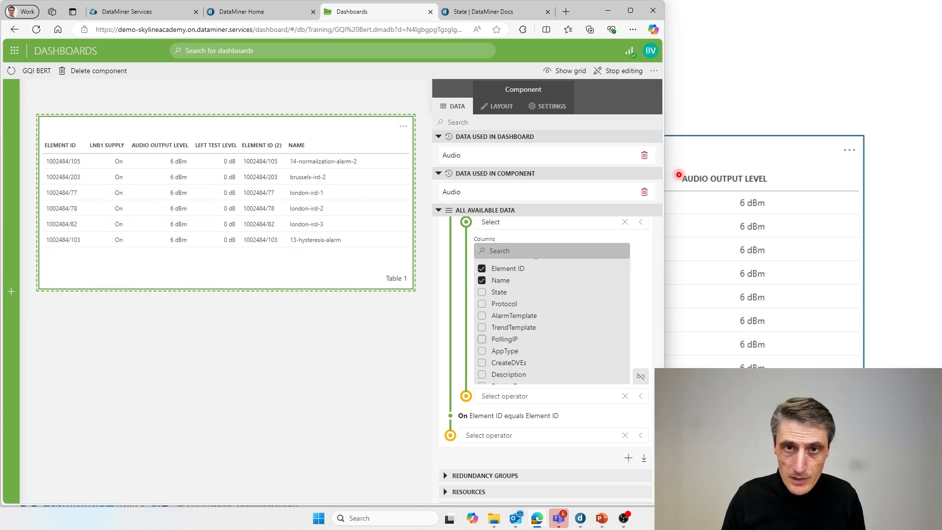
{"action": "left_click", "coordinate": [538, 251]}
{"action": "type", "text": "alar"}
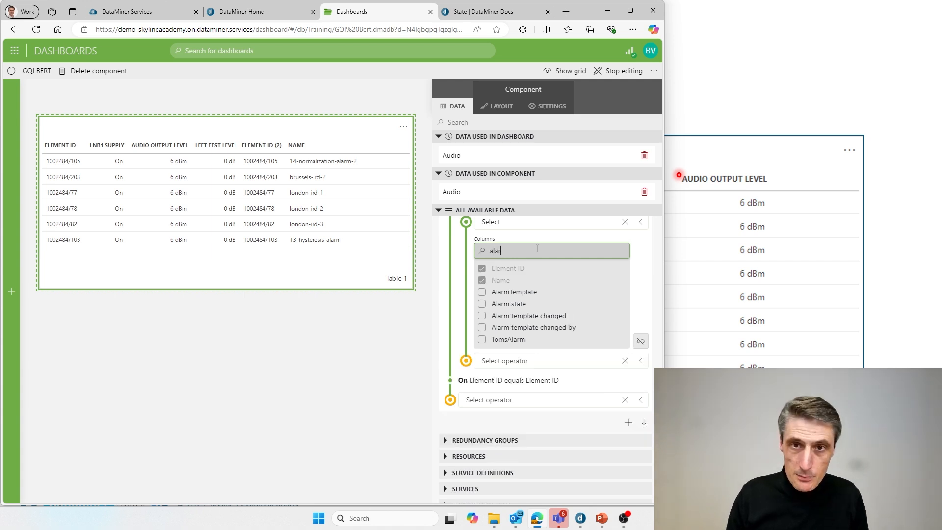
{"action": "left_click", "coordinate": [482, 304]}
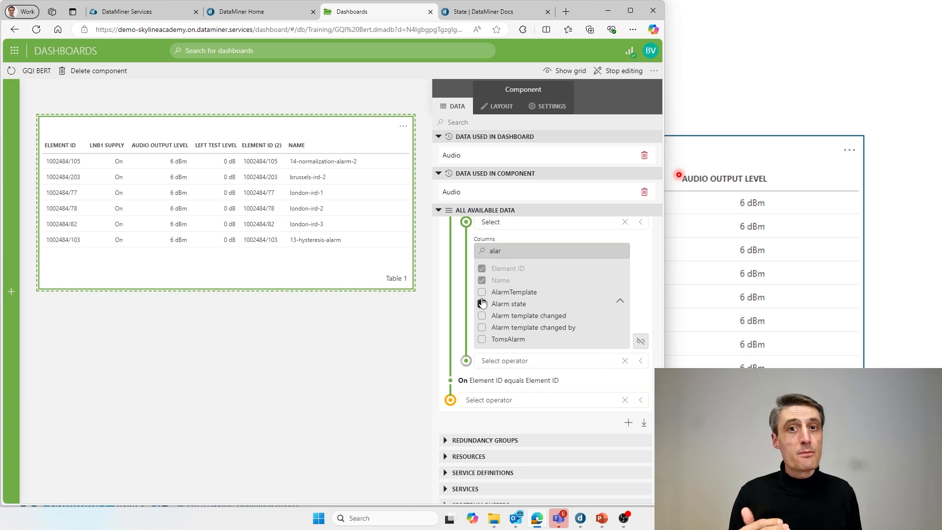
{"action": "left_click", "coordinate": [483, 302]}
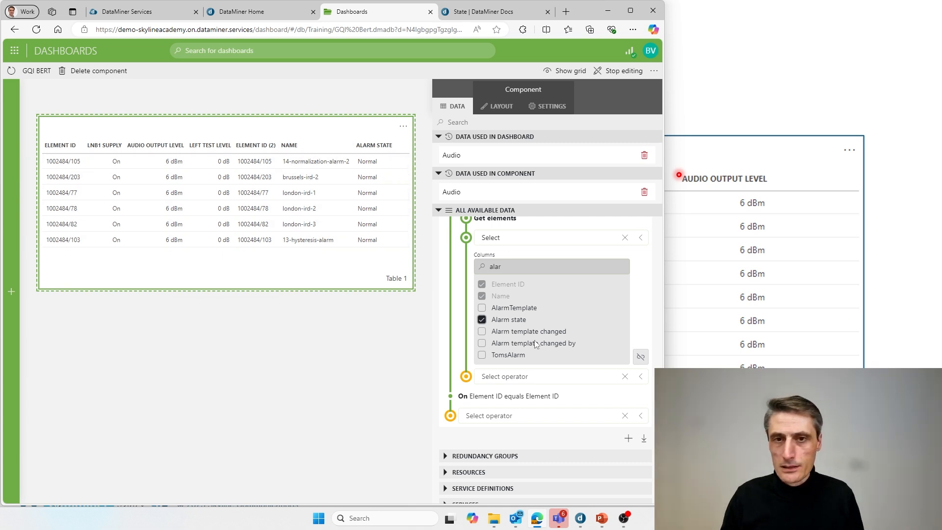
Append a Select operator after the join and exclude the Element ID and Element ID (2) columns
{"action": "left_click", "coordinate": [501, 416]}
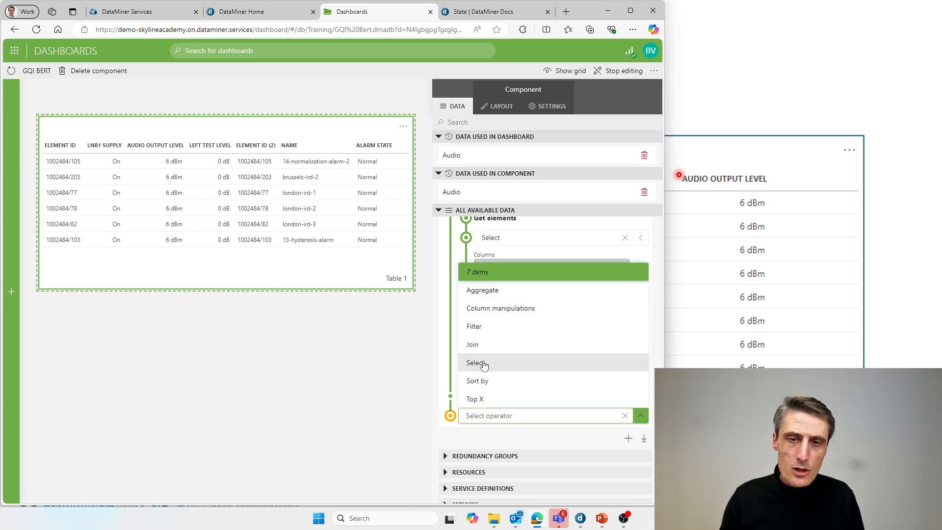
{"action": "left_click", "coordinate": [486, 439]}
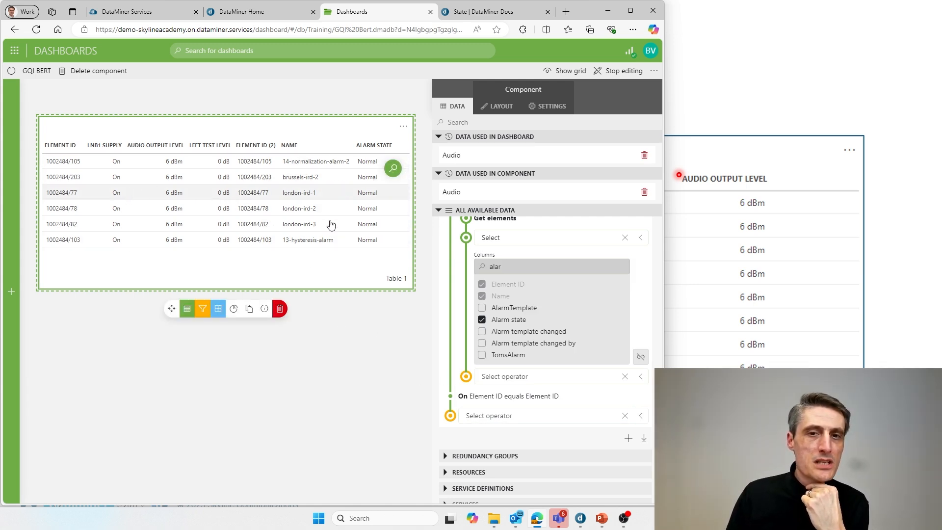
{"action": "left_click", "coordinate": [509, 417]}
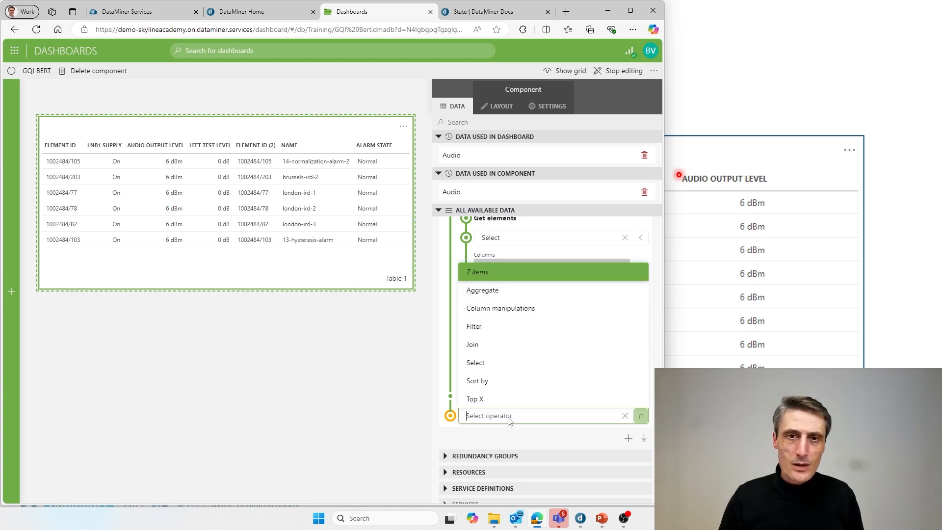
{"action": "left_click", "coordinate": [490, 366]}
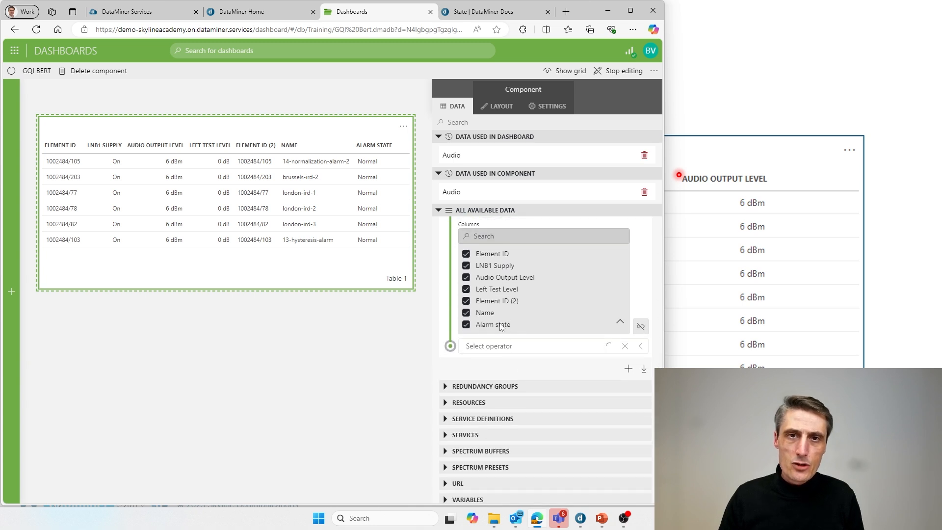
{"action": "left_click", "coordinate": [466, 254]}
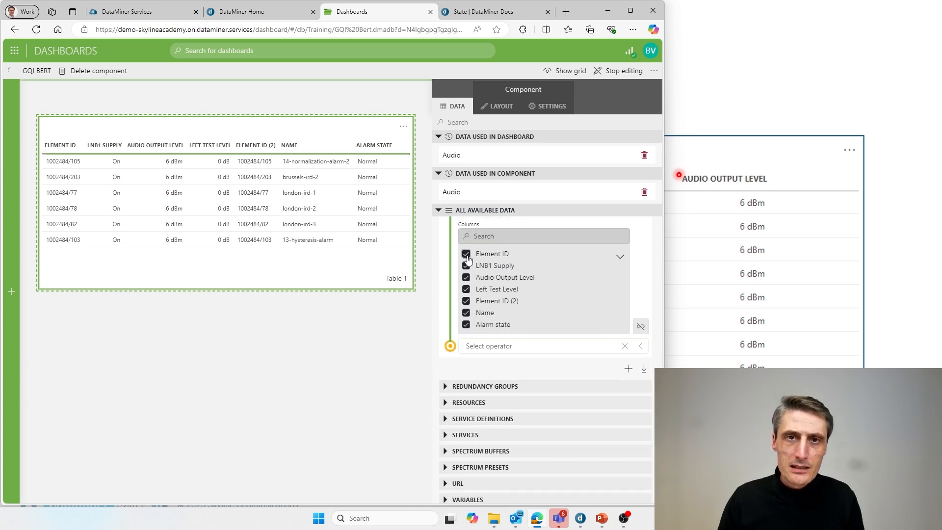
{"action": "left_click", "coordinate": [466, 302]}
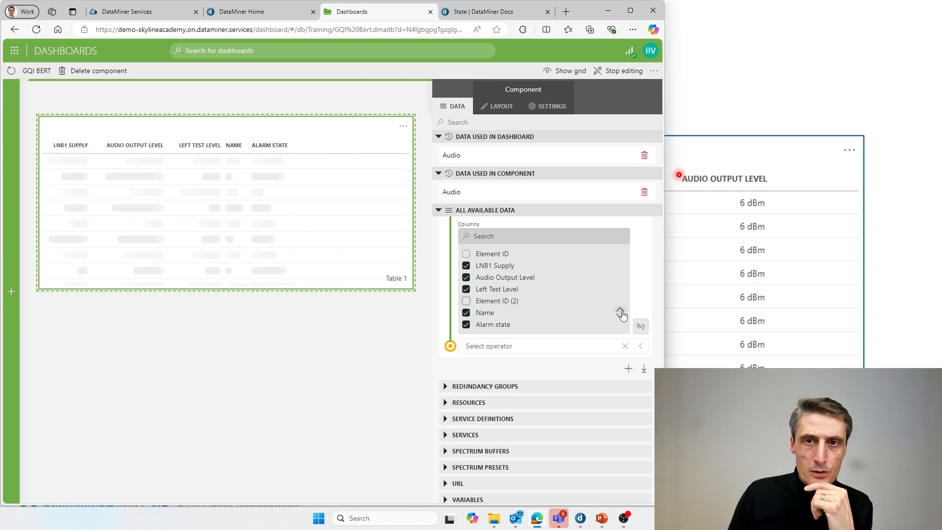
Reorder the selected columns as Name, Audio Output Level, Alarm state, Left Test Level, LNB1 Supply
{"action": "left_click_drag", "start_coordinate": [620, 311], "coordinate": [620, 269]}
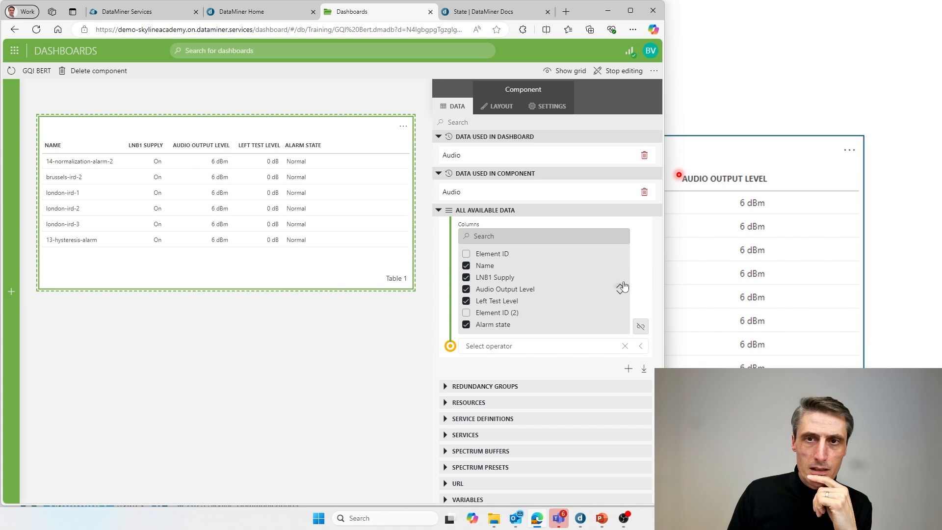
{"action": "left_click", "coordinate": [620, 287]}
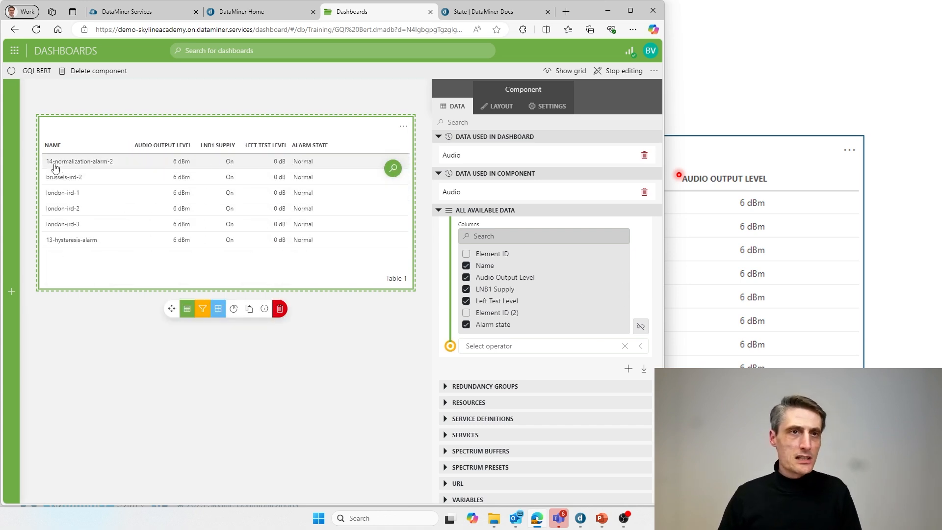
{"action": "mouse_move", "coordinate": [503, 326]}
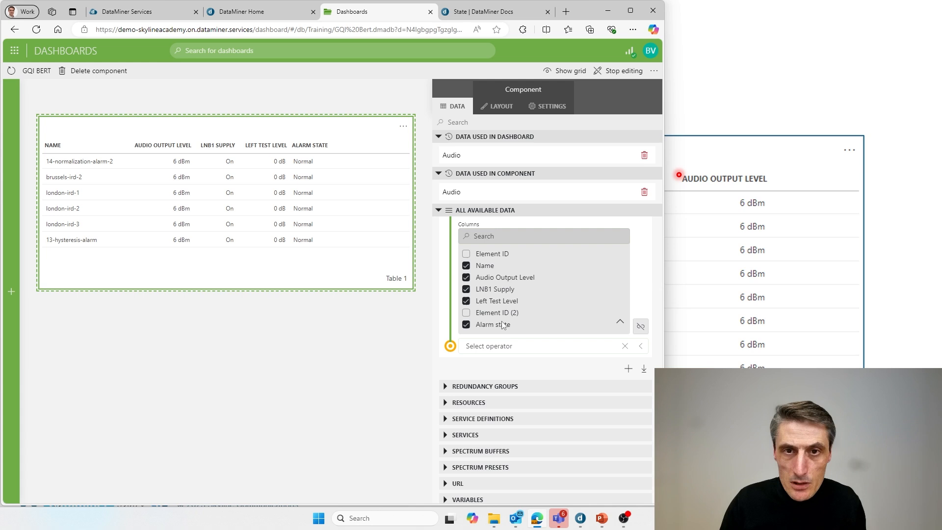
{"action": "left_click", "coordinate": [620, 322]}
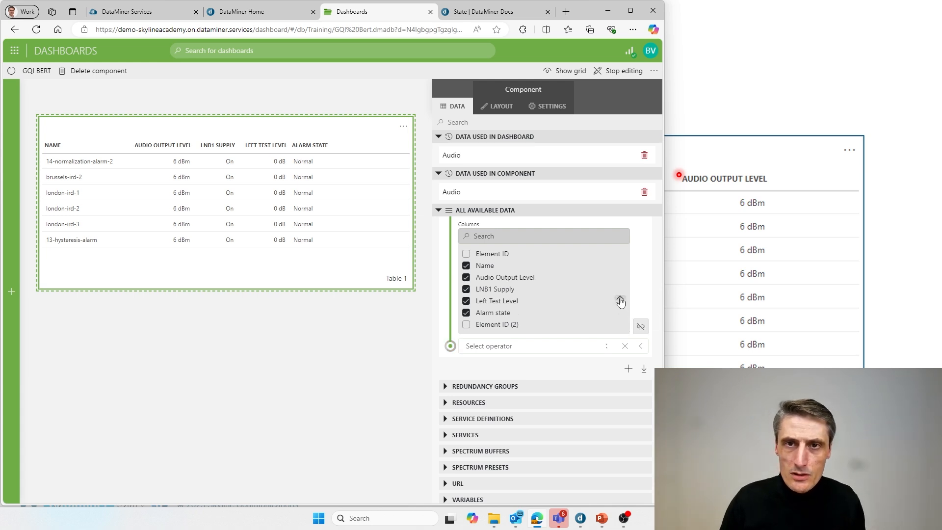
{"action": "left_click", "coordinate": [621, 301]}
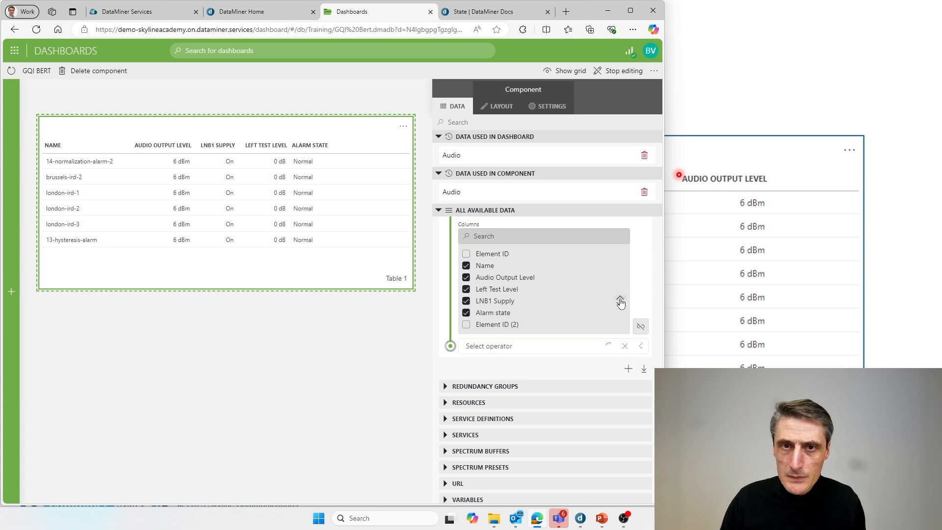
{"action": "right_click", "coordinate": [621, 312]}
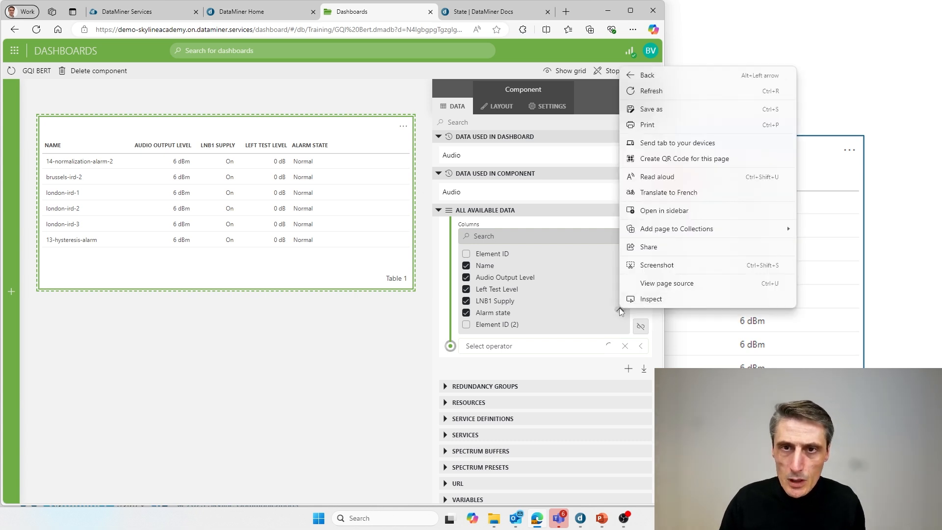
{"action": "left_click", "coordinate": [620, 310]}
{"action": "left_click", "coordinate": [621, 298]}
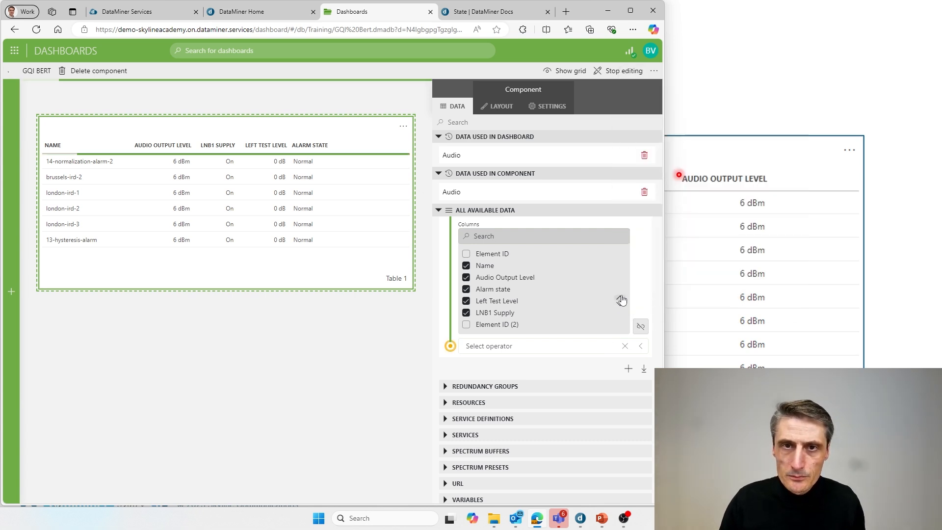
Reorder the final Select operator's columns as Name, Alarm state, Audio Output Level, LNB1 Supply, Left Test Level
{"action": "left_click", "coordinate": [621, 289]}
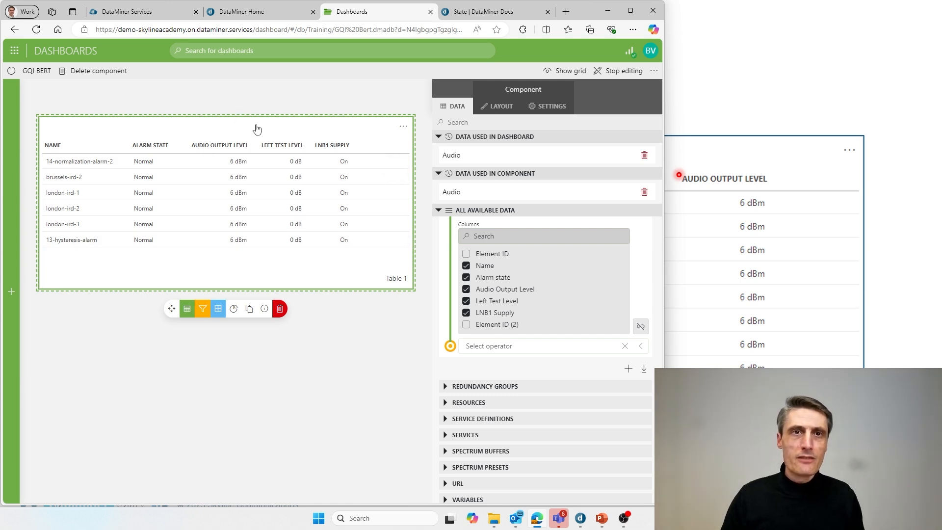
{"action": "left_click", "coordinate": [621, 311]}
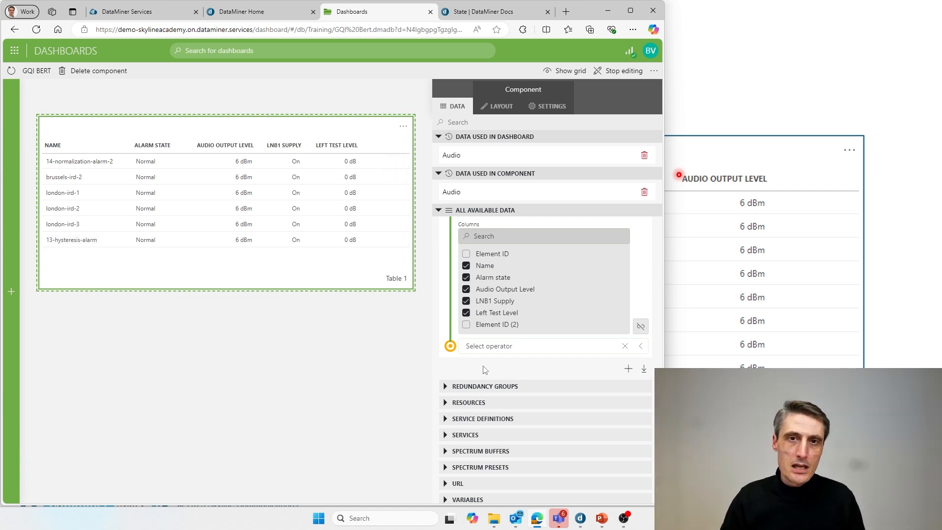
{"action": "scroll", "coordinate": [507, 359], "scroll_direction": "up", "scroll_amount": 10}
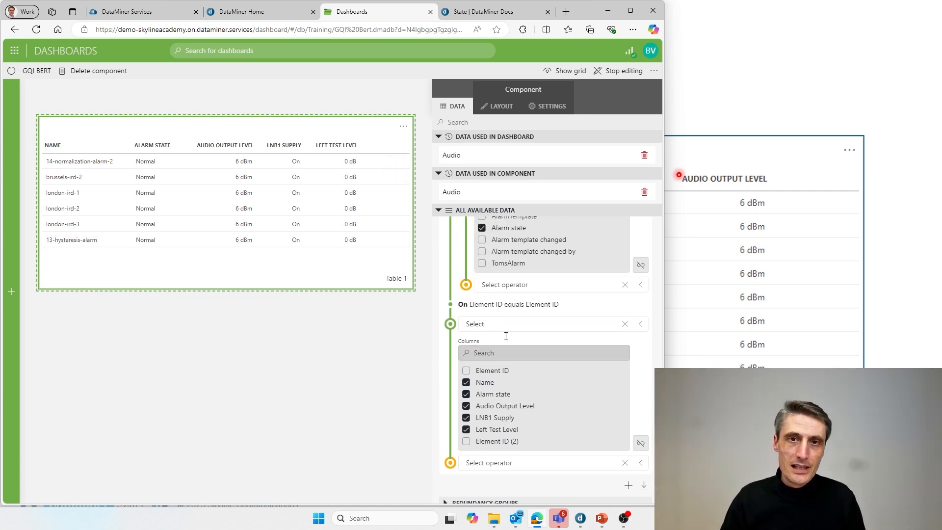
{"action": "scroll", "coordinate": [506, 340], "scroll_direction": "up", "scroll_amount": 5}
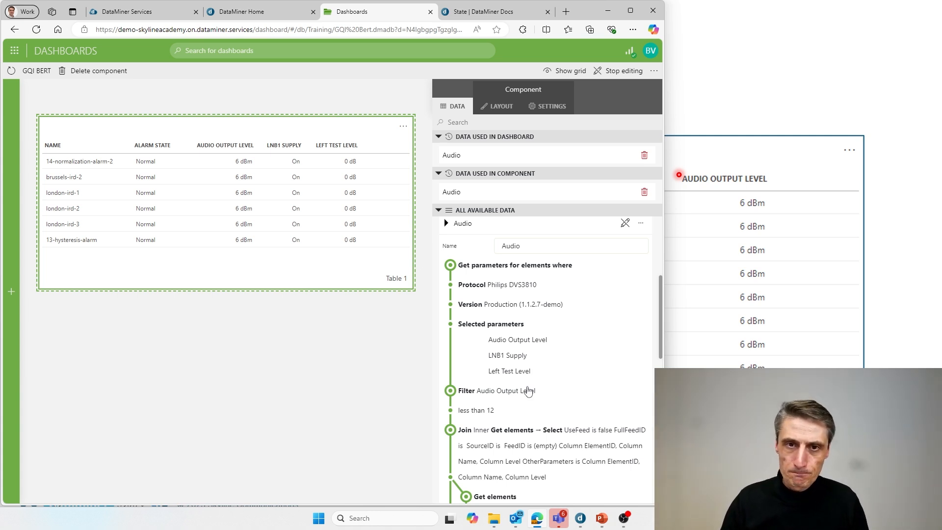
{"action": "scroll", "coordinate": [528, 391], "scroll_direction": "down", "scroll_amount": 4}
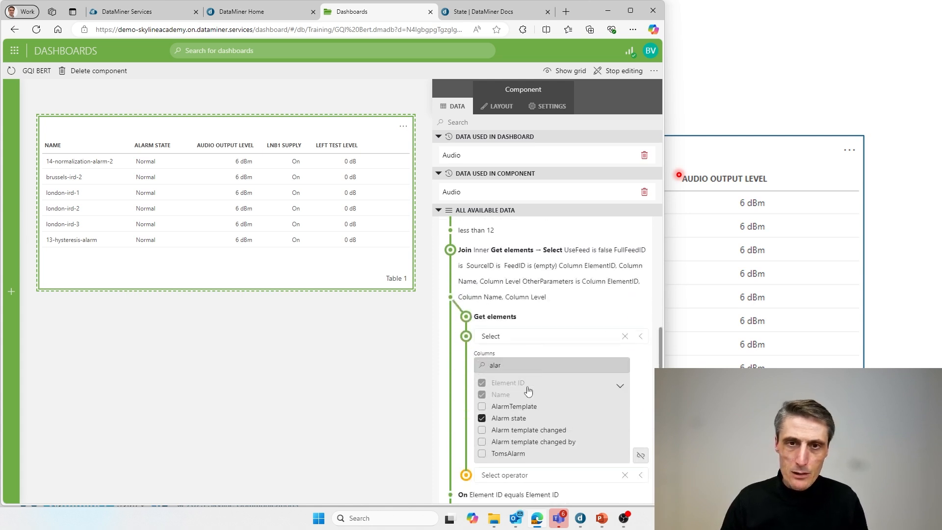
Reduce the audio table's height to fit its rows and move it up to the dashboard's upper edge
{"action": "left_click", "coordinate": [196, 353]}
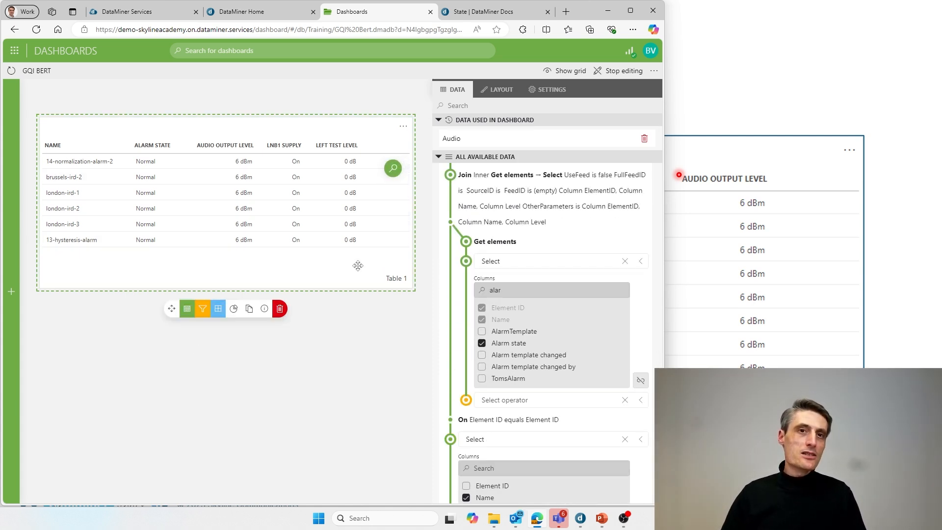
{"action": "left_click_drag", "start_coordinate": [330, 289], "coordinate": [330, 265]}
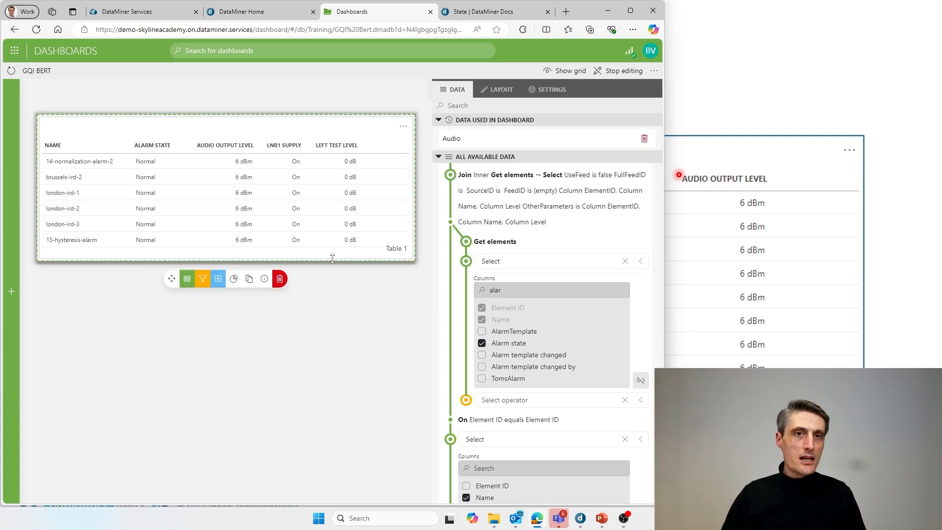
{"action": "left_click", "coordinate": [217, 114]}
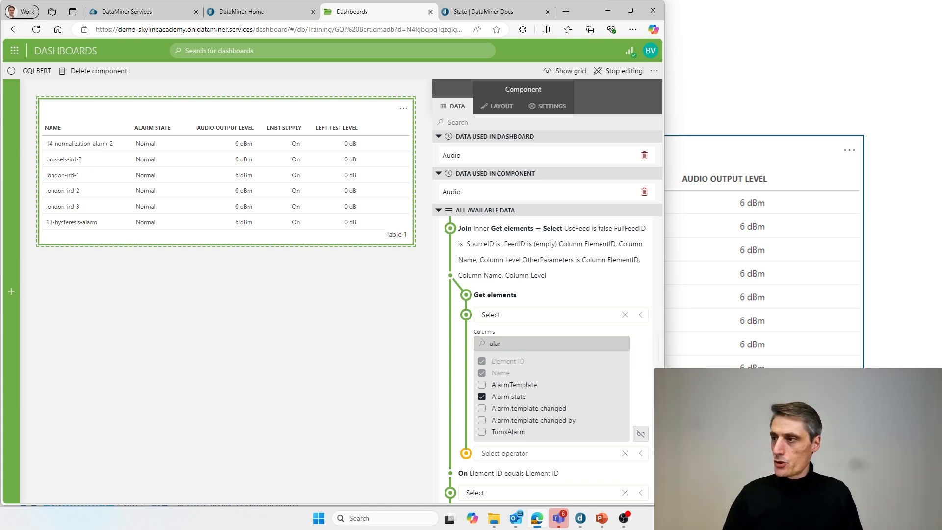
{"action": "left_click", "coordinate": [805, 363]}
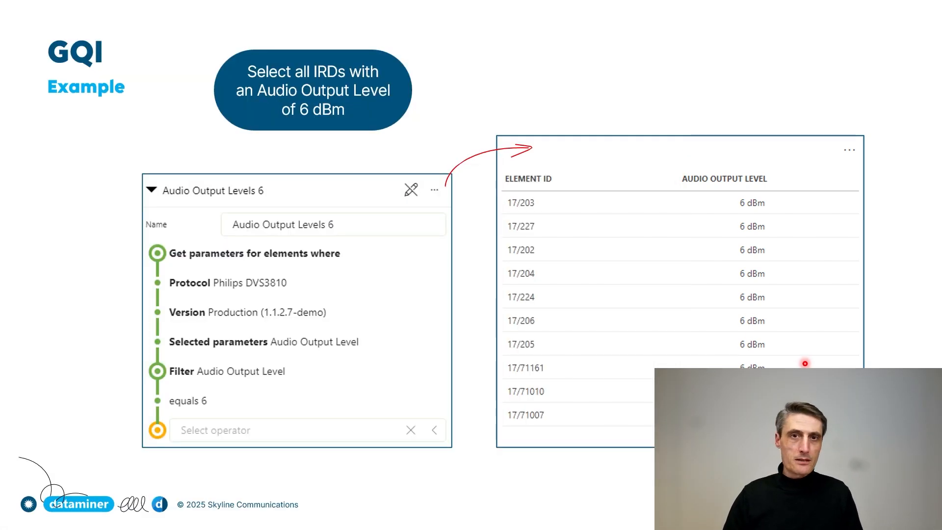
{"action": "key", "text": "Right"}
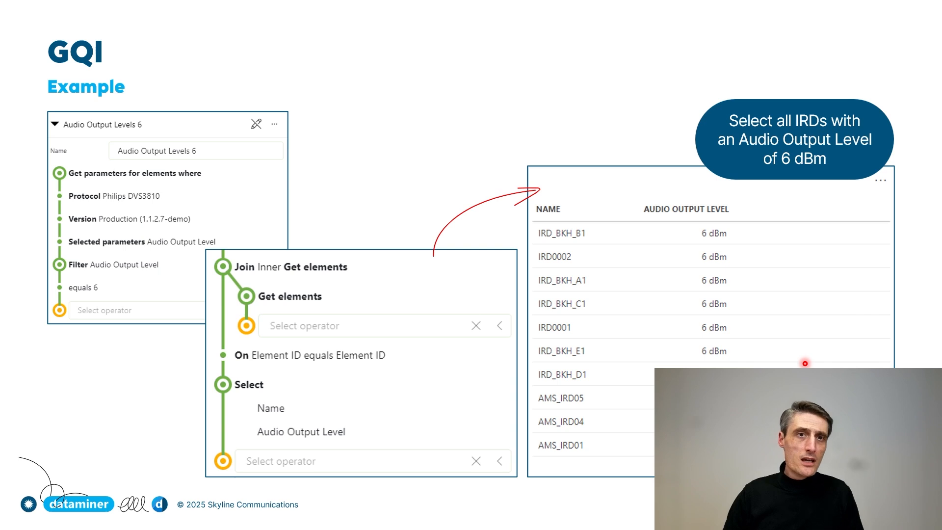
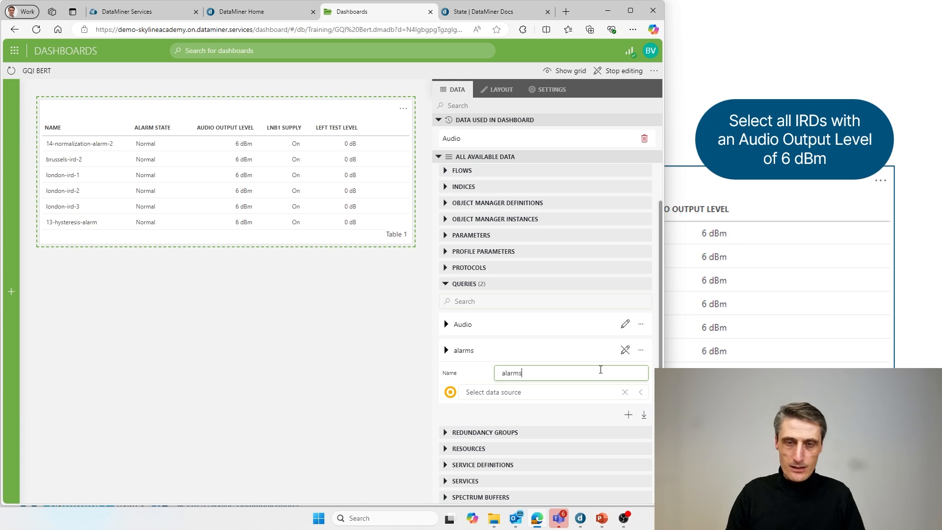
Capitalize the new query's name as Alarms
{"action": "key", "text": "Delete"}
{"action": "type", "text": "A"}
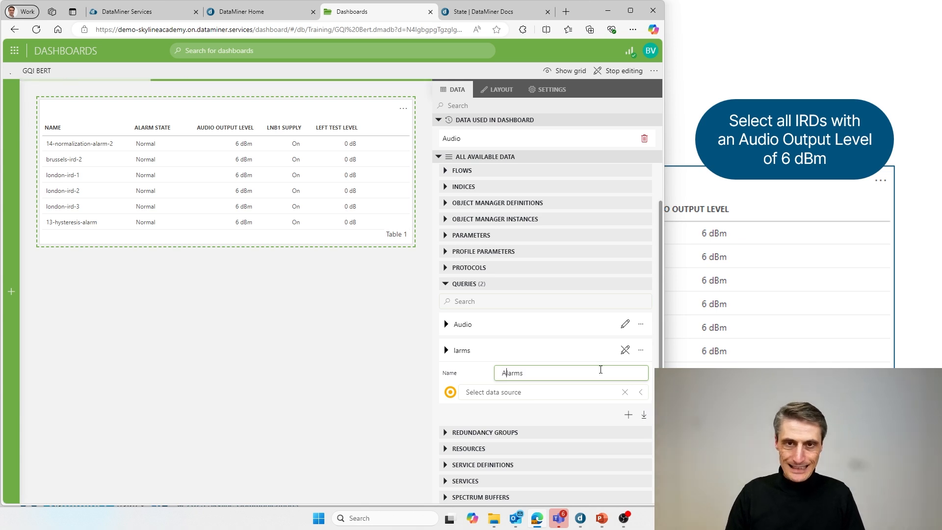
Set the Alarms query's data source to Get ad hoc data and look through its available ad hoc sources
{"action": "left_click", "coordinate": [551, 392]}
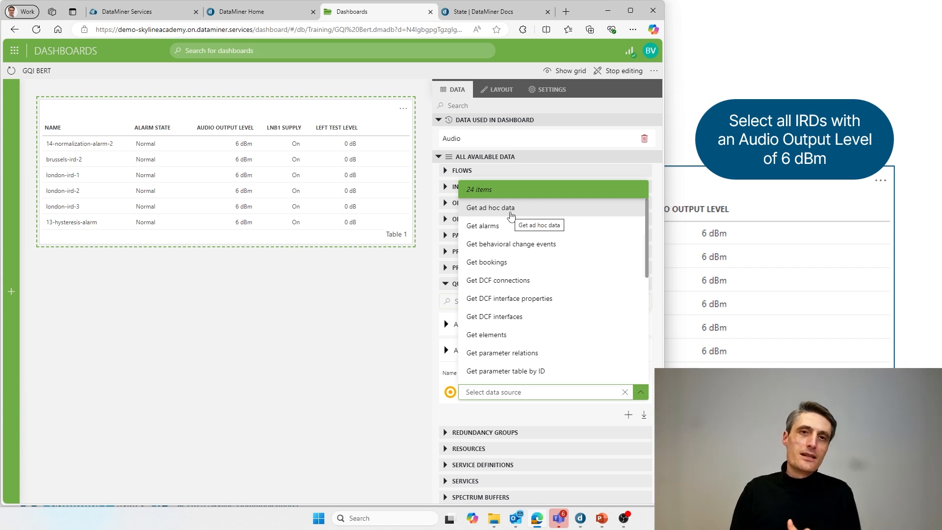
{"action": "left_click", "coordinate": [511, 214]}
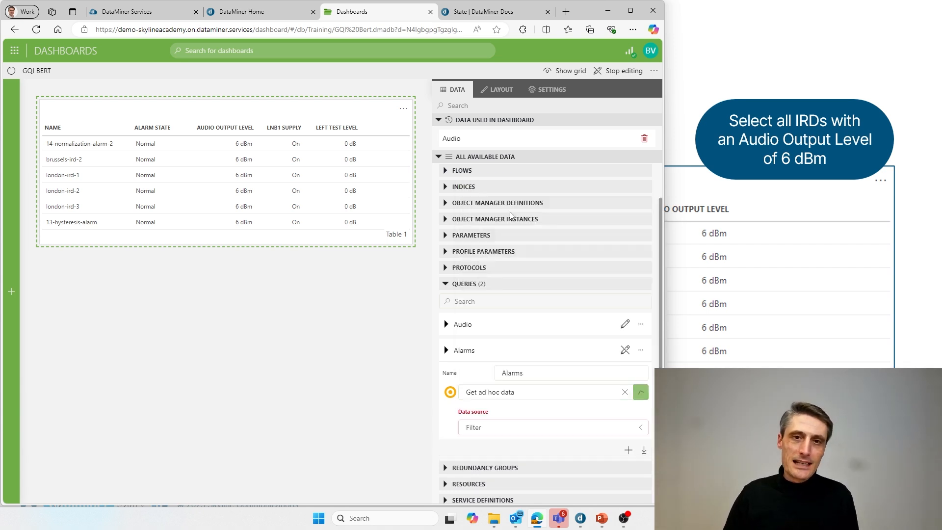
{"action": "left_click", "coordinate": [495, 433]}
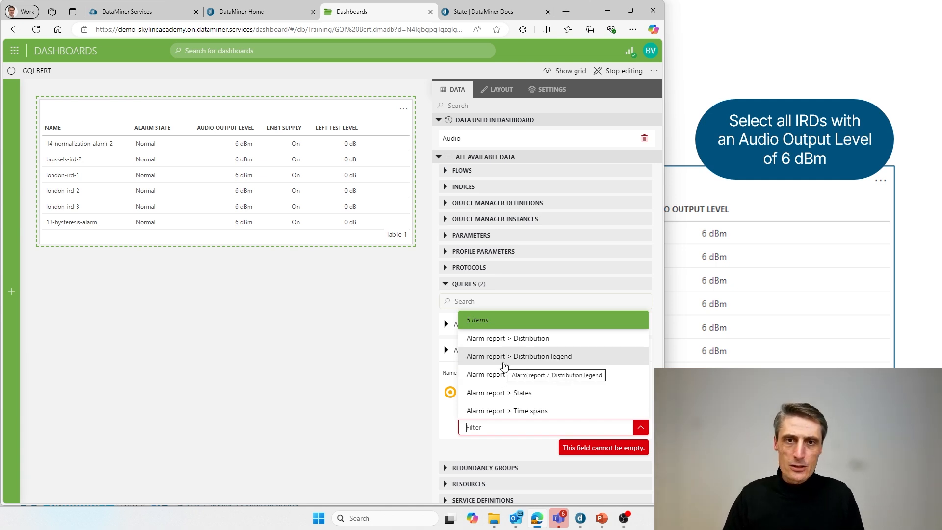
{"action": "left_click", "coordinate": [390, 349]}
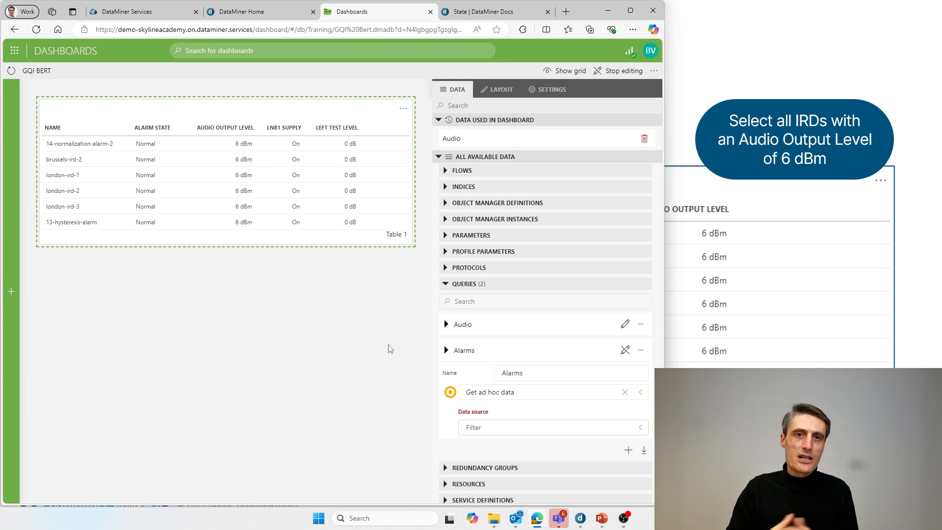
{"action": "left_click", "coordinate": [515, 428]}
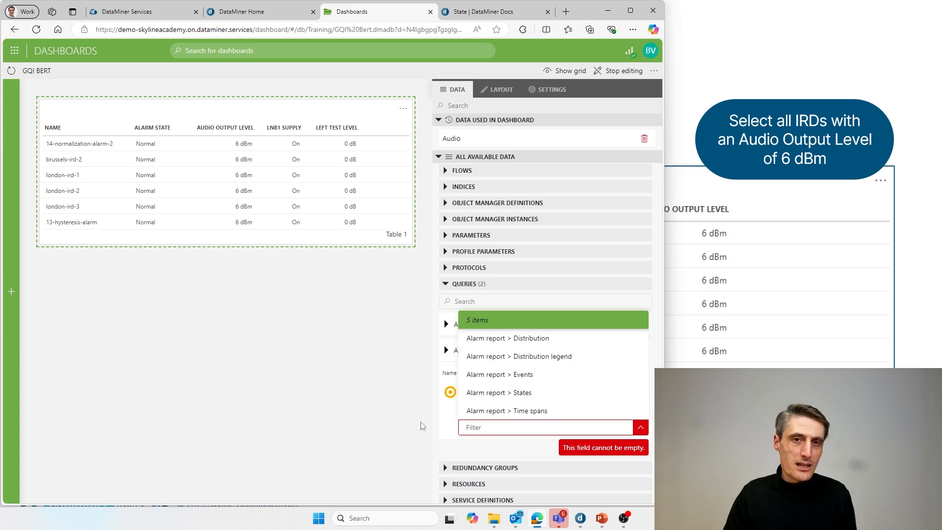
{"action": "left_click", "coordinate": [385, 427]}
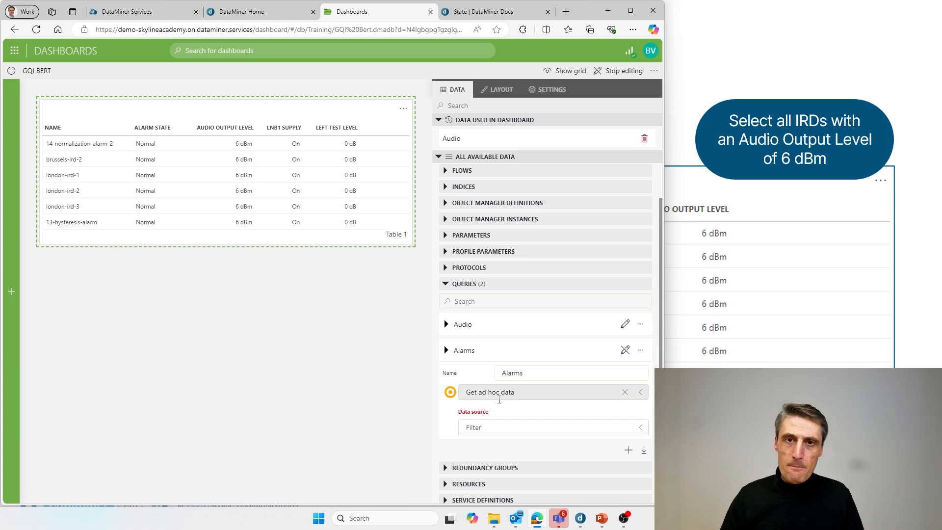
Set the Alarms query's data source to Get alarms and check which operators can follow it
{"action": "left_click", "coordinate": [531, 393]}
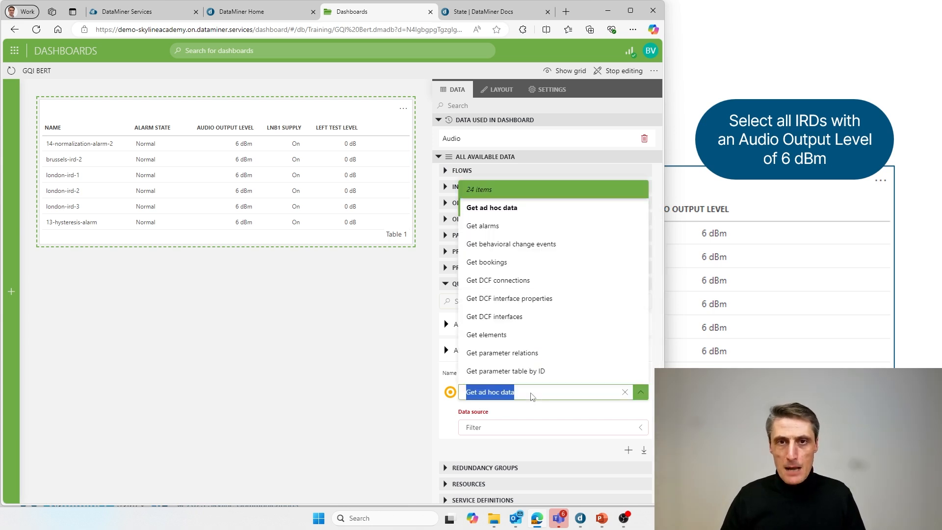
{"action": "left_click", "coordinate": [509, 230]}
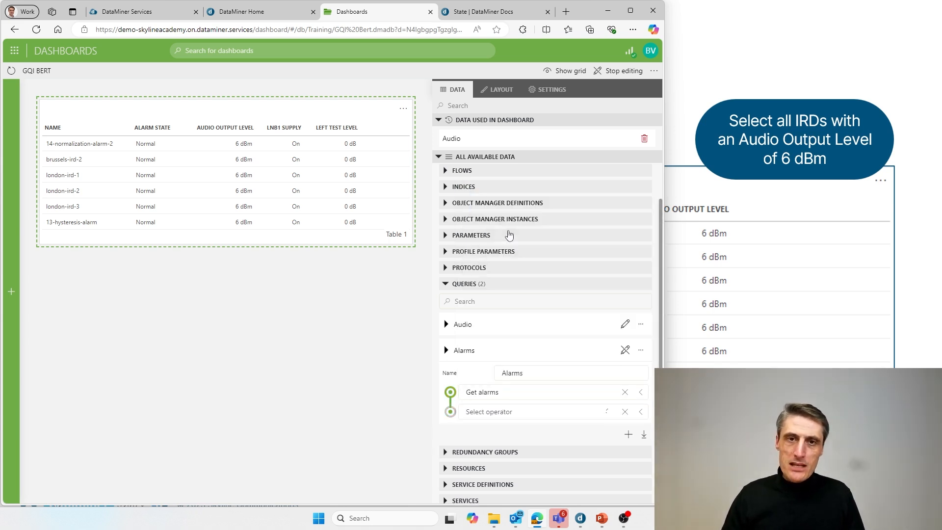
{"action": "left_click", "coordinate": [512, 416]}
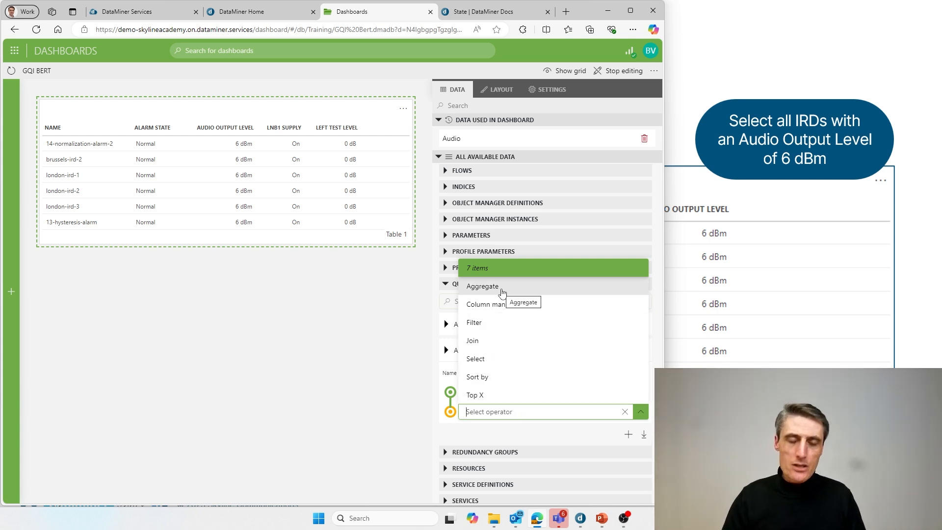
{"action": "left_click", "coordinate": [386, 365]}
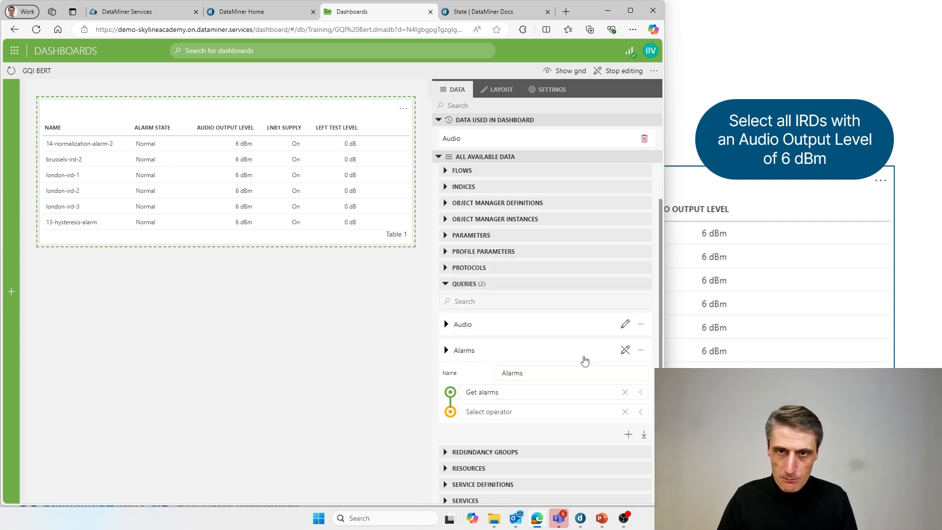
Add the Alarms query to the dashboard below the audio table and visualize it as a table
{"action": "left_click_drag", "start_coordinate": [461, 353], "coordinate": [85, 317]}
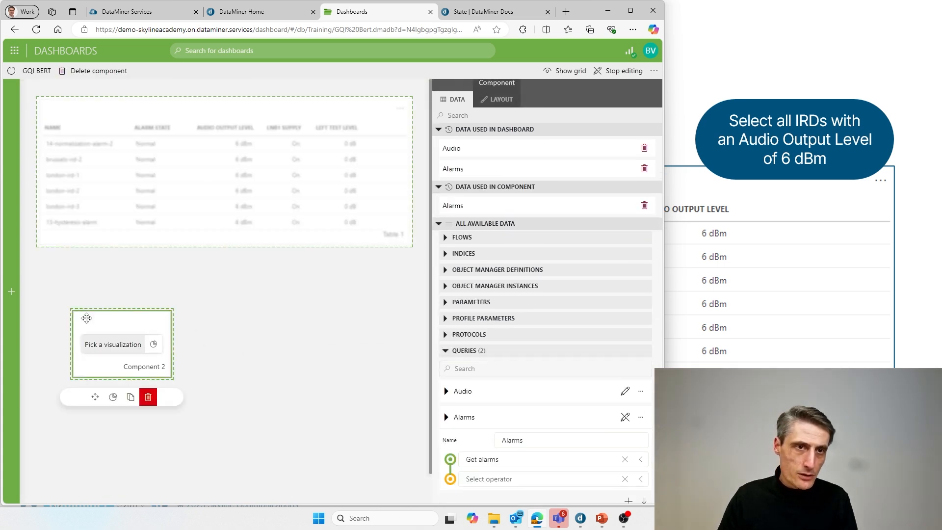
{"action": "left_click", "coordinate": [154, 346]}
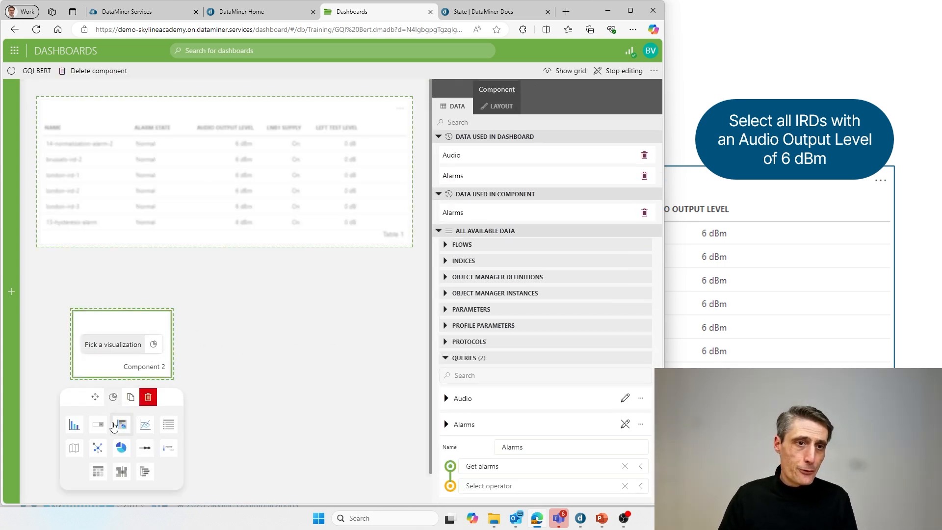
{"action": "left_click", "coordinate": [98, 472]}
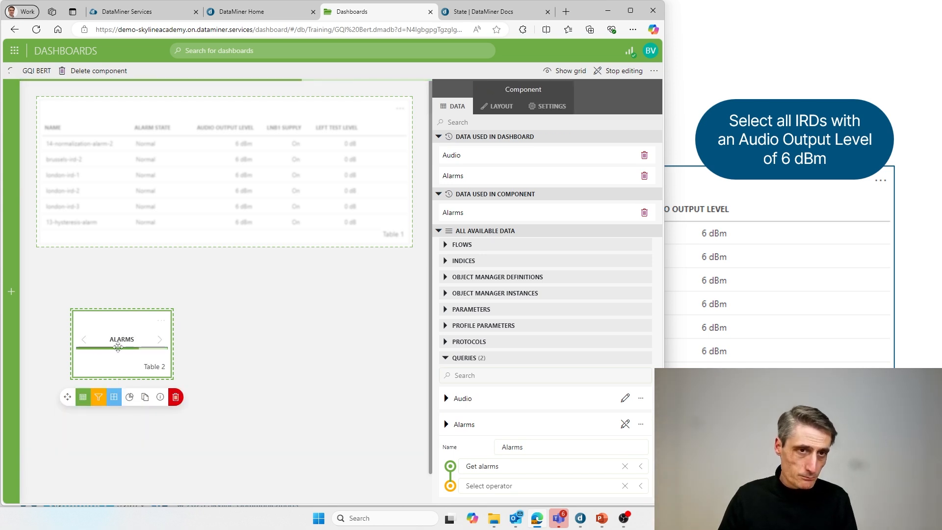
Enlarge and position the alarms table directly beneath the audio table, and look through its listed alarms
{"action": "left_click_drag", "start_coordinate": [173, 377], "coordinate": [411, 388]}
{"action": "left_click_drag", "start_coordinate": [230, 328], "coordinate": [201, 267]}
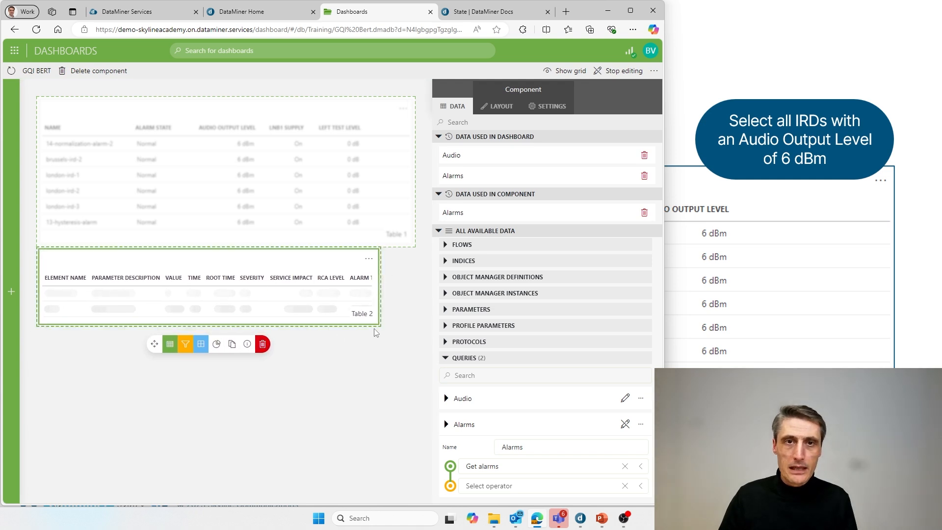
{"action": "left_click_drag", "start_coordinate": [380, 326], "coordinate": [409, 463]}
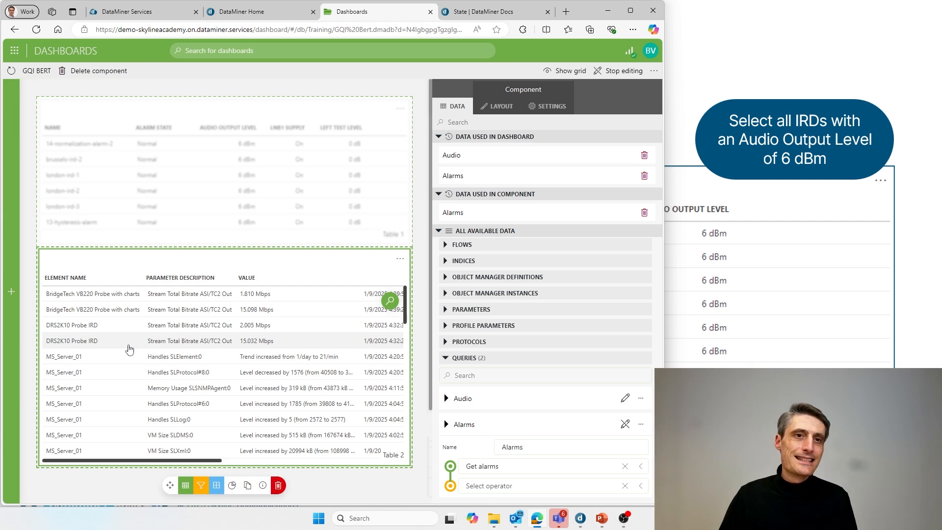
{"action": "scroll", "coordinate": [129, 349], "scroll_direction": "down", "scroll_amount": 5}
{"action": "scroll", "coordinate": [137, 361], "scroll_direction": "down", "scroll_amount": 10}
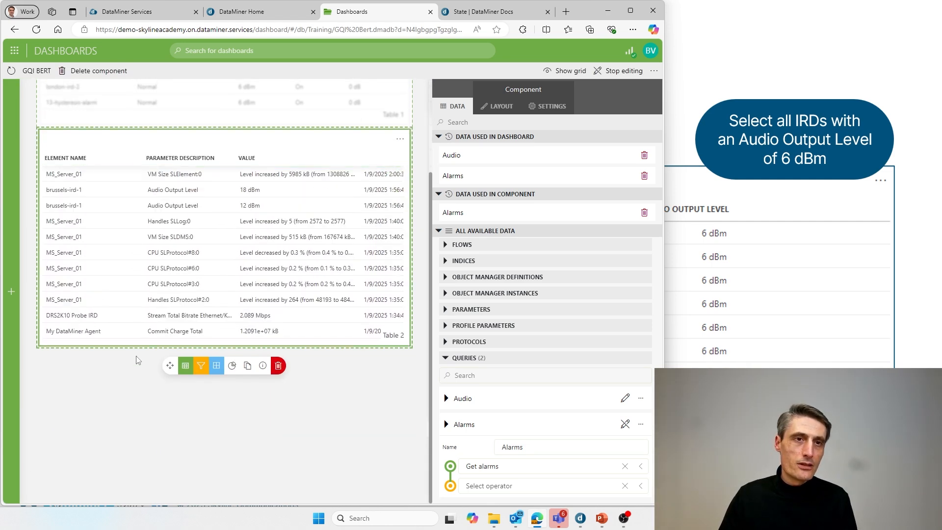
{"action": "scroll", "coordinate": [192, 256], "scroll_direction": "down", "scroll_amount": 5}
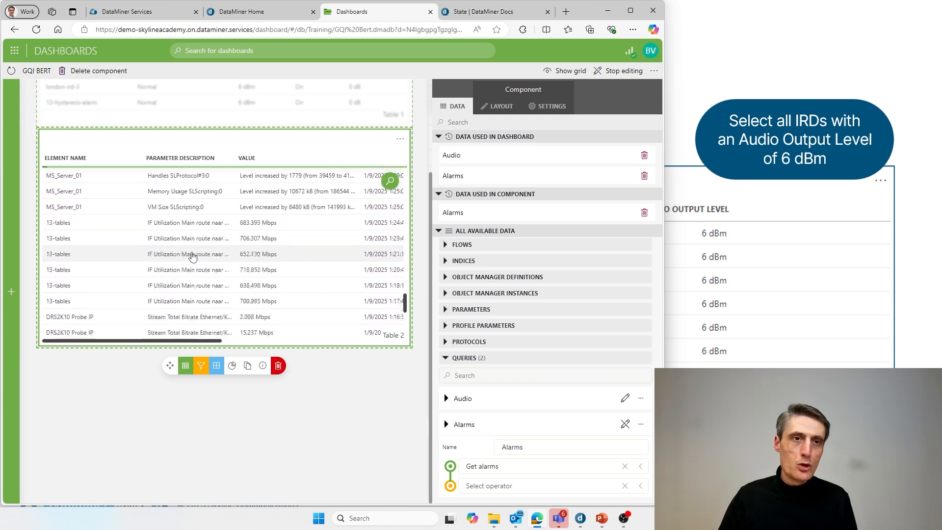
{"action": "scroll", "coordinate": [193, 256], "scroll_direction": "up", "scroll_amount": 10}
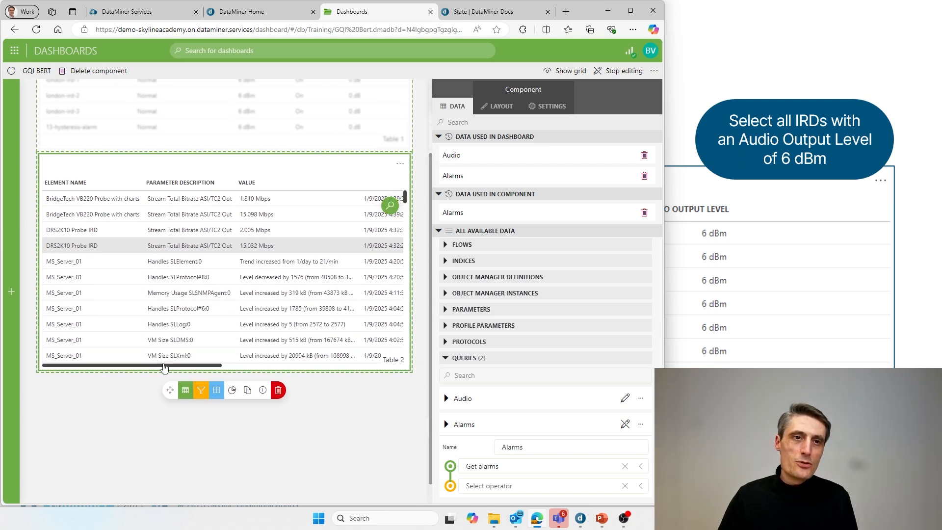
{"action": "left_click_drag", "start_coordinate": [165, 367], "coordinate": [125, 352]}
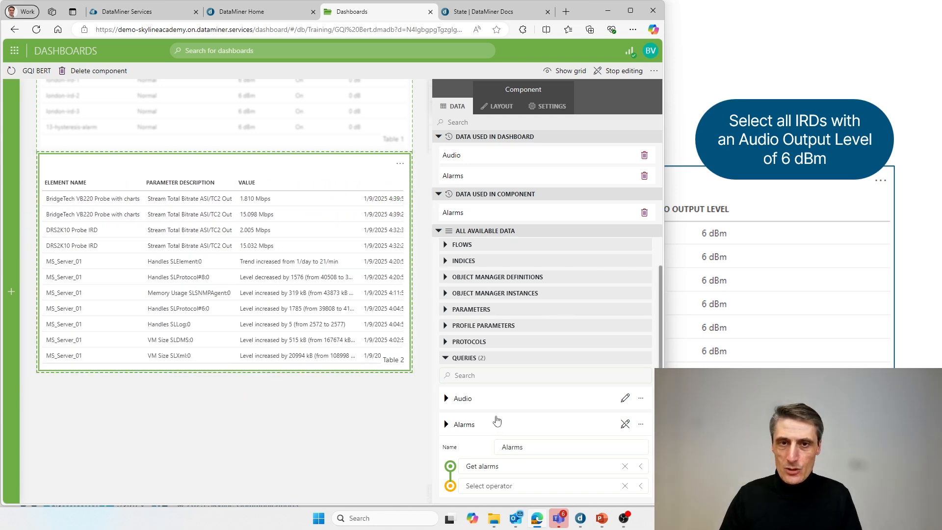
Add a Filter operator after Get alarms in the Alarms query and look through the columns it can filter on
{"action": "scroll", "coordinate": [549, 393], "scroll_direction": "down", "scroll_amount": 2}
{"action": "scroll", "coordinate": [549, 393], "scroll_direction": "down", "scroll_amount": 1}
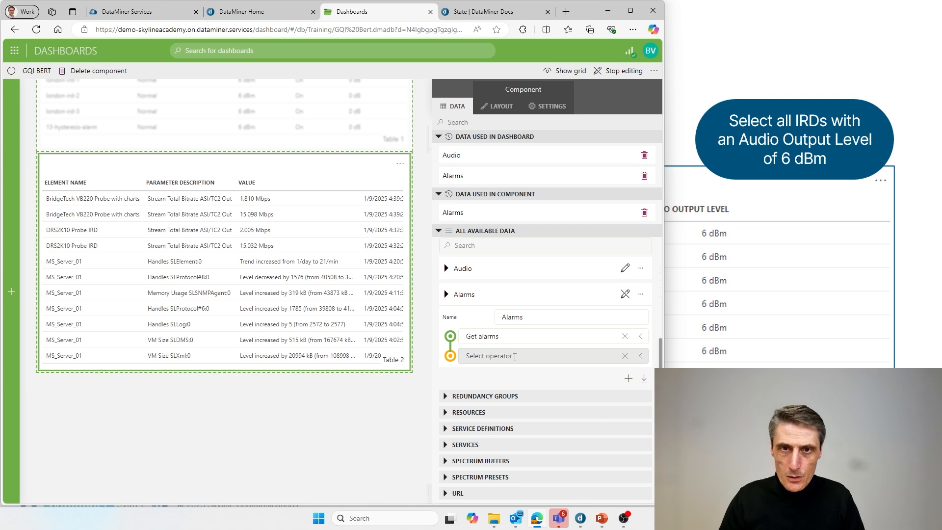
{"action": "left_click", "coordinate": [515, 356]}
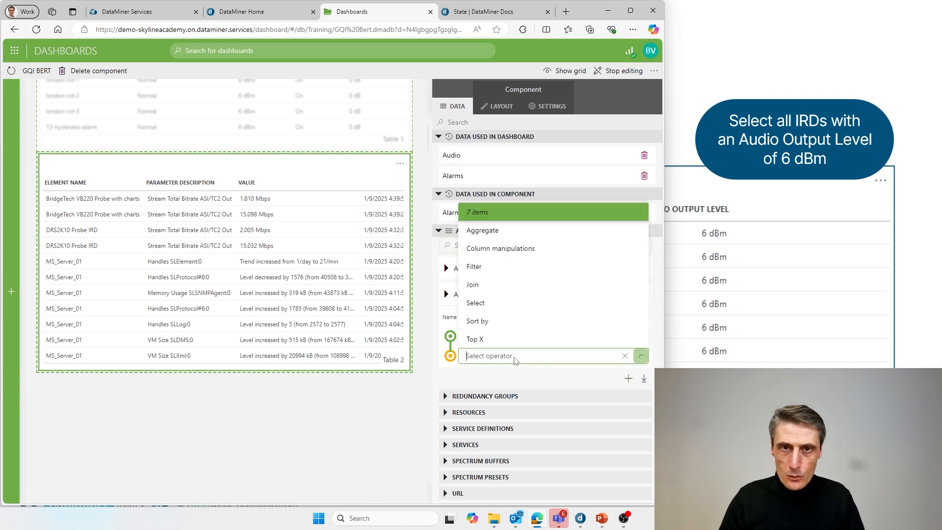
{"action": "left_click", "coordinate": [495, 270]}
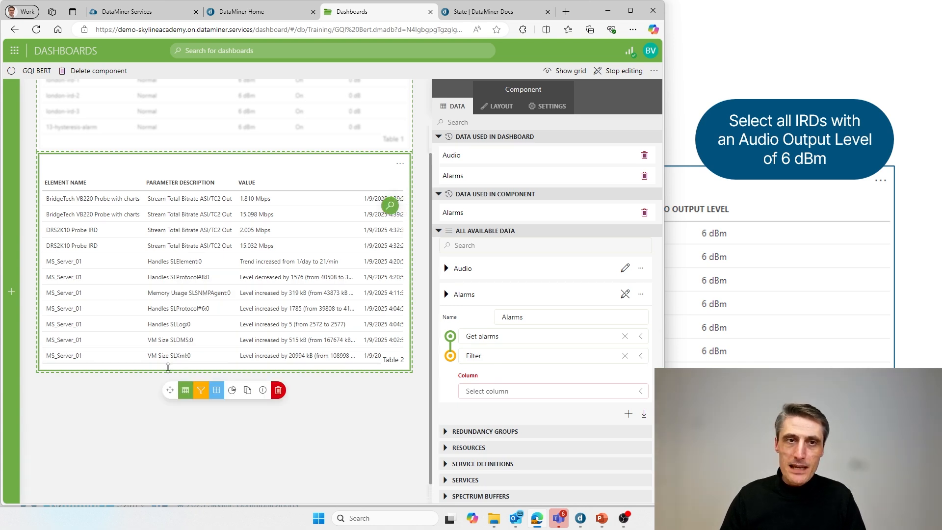
{"action": "left_click", "coordinate": [488, 396]}
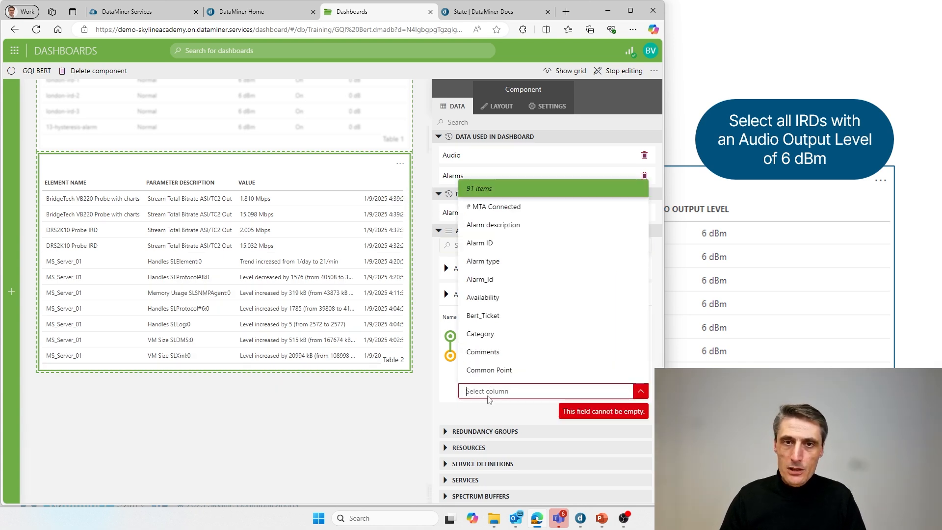
{"action": "scroll", "coordinate": [532, 265], "scroll_direction": "down", "scroll_amount": 3}
{"action": "scroll", "coordinate": [535, 265], "scroll_direction": "down", "scroll_amount": 20}
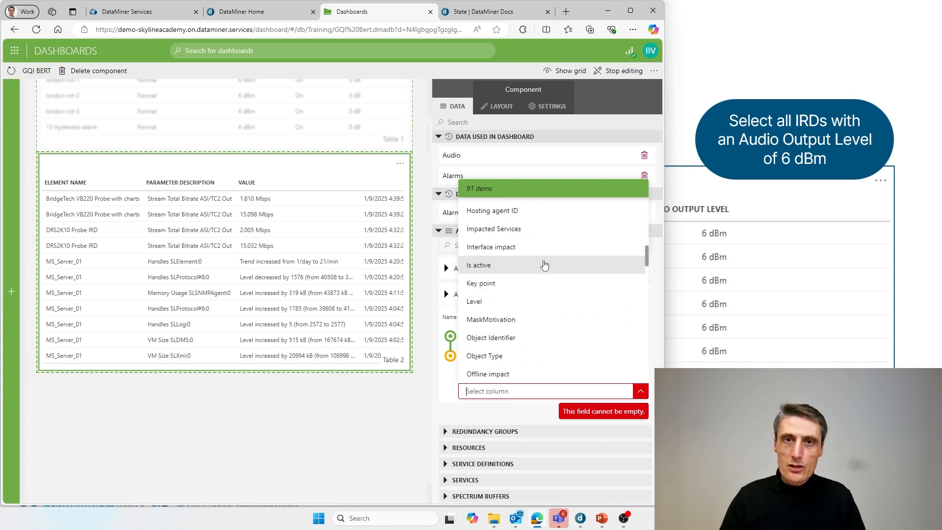
{"action": "scroll", "coordinate": [544, 266], "scroll_direction": "up", "scroll_amount": 20}
{"action": "scroll", "coordinate": [544, 267], "scroll_direction": "down", "scroll_amount": 10}
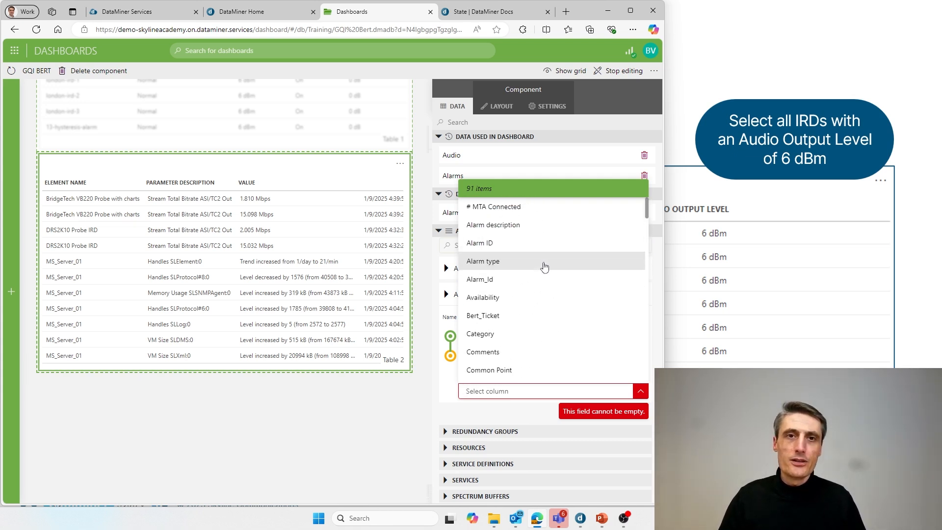
{"action": "scroll", "coordinate": [545, 267], "scroll_direction": "up", "scroll_amount": 15}
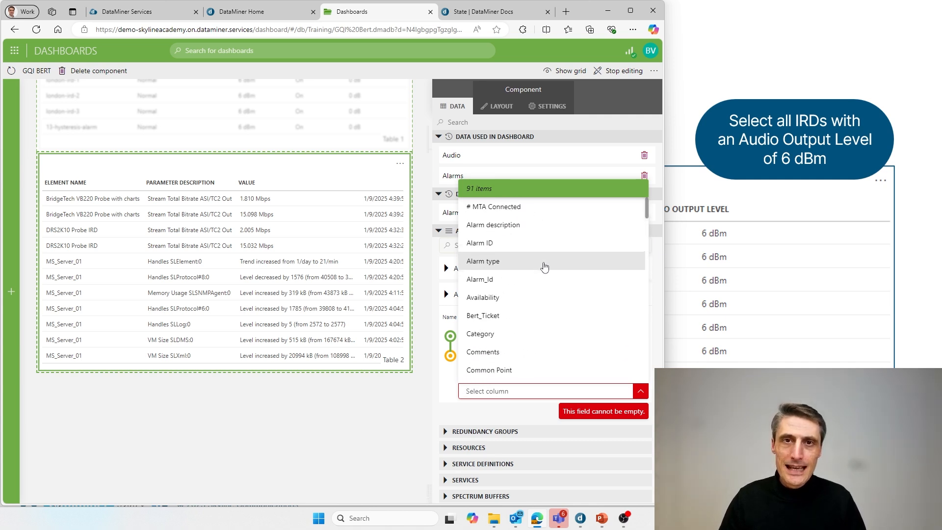
{"action": "scroll", "coordinate": [520, 236], "scroll_direction": "down", "scroll_amount": 5}
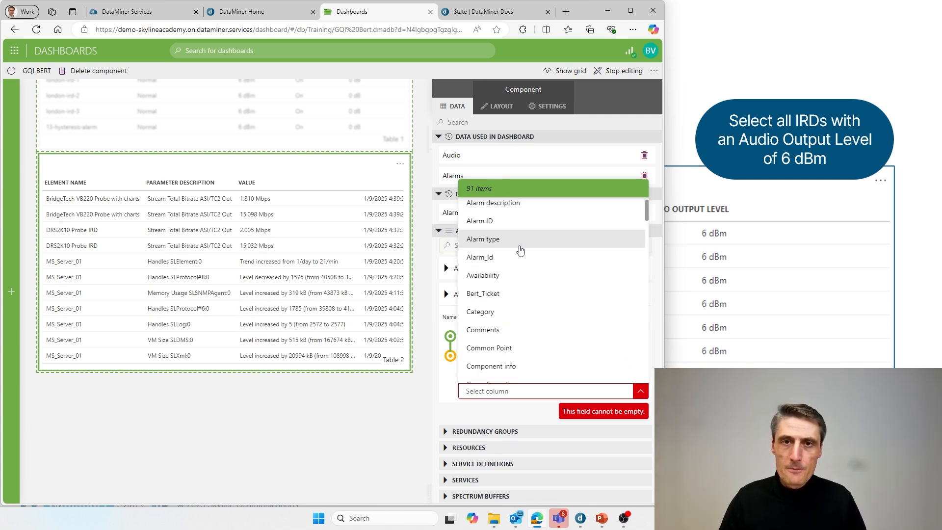
Filter the Alarms query on the Is active column so that it equals true
{"action": "type", "text": "is"}
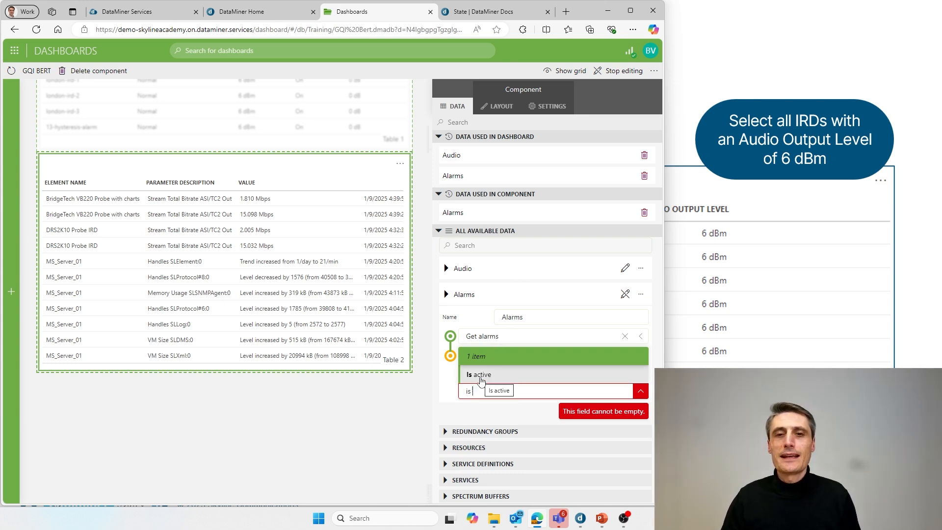
{"action": "left_click", "coordinate": [481, 377]}
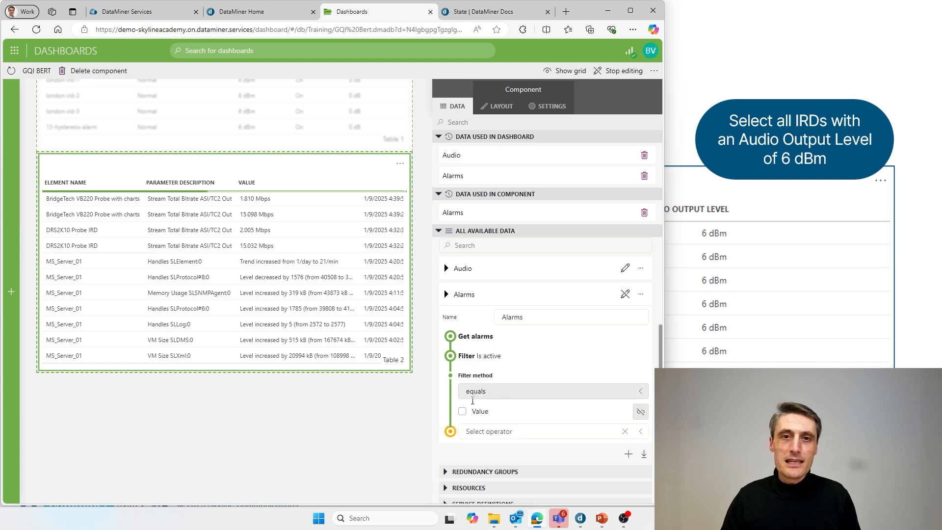
{"action": "left_click", "coordinate": [463, 412]}
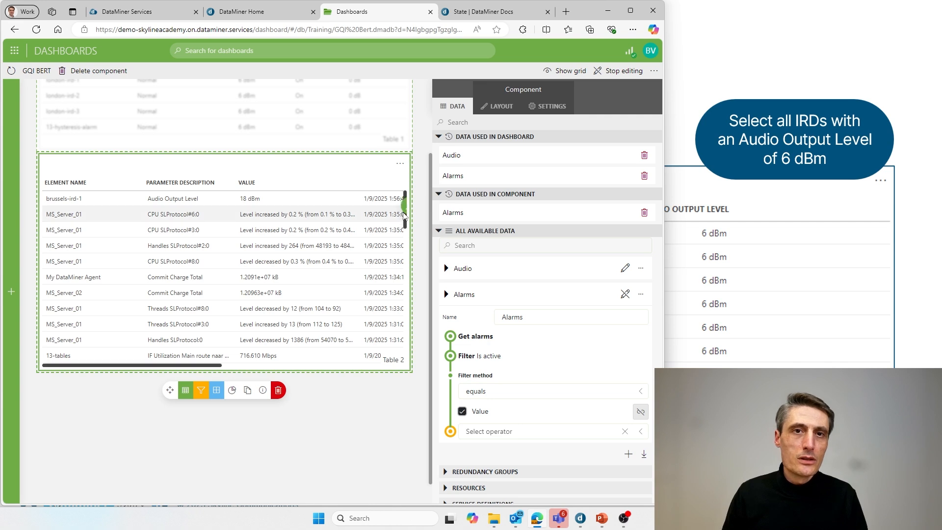
Leave edit mode and look through the filtered alarms table down to its oldest entries
{"action": "left_click_drag", "start_coordinate": [403, 217], "coordinate": [403, 238]}
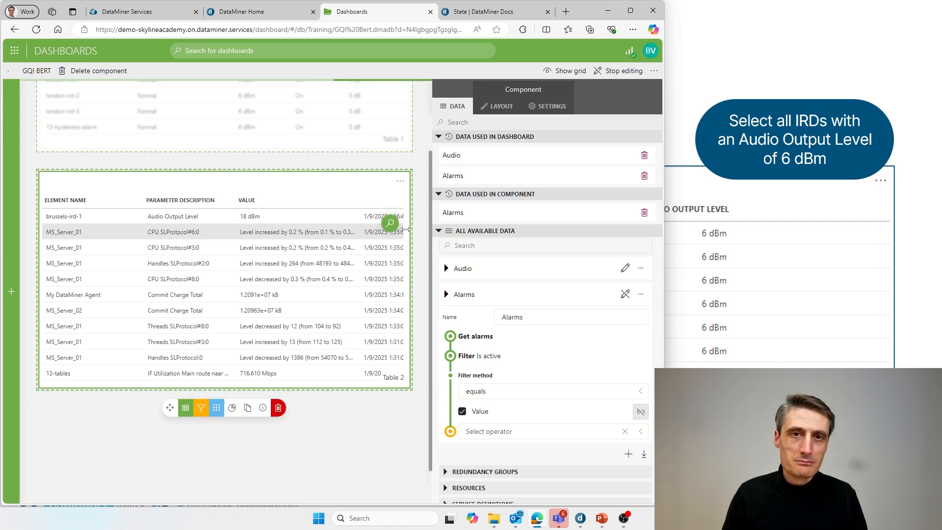
{"action": "left_click", "coordinate": [630, 72]}
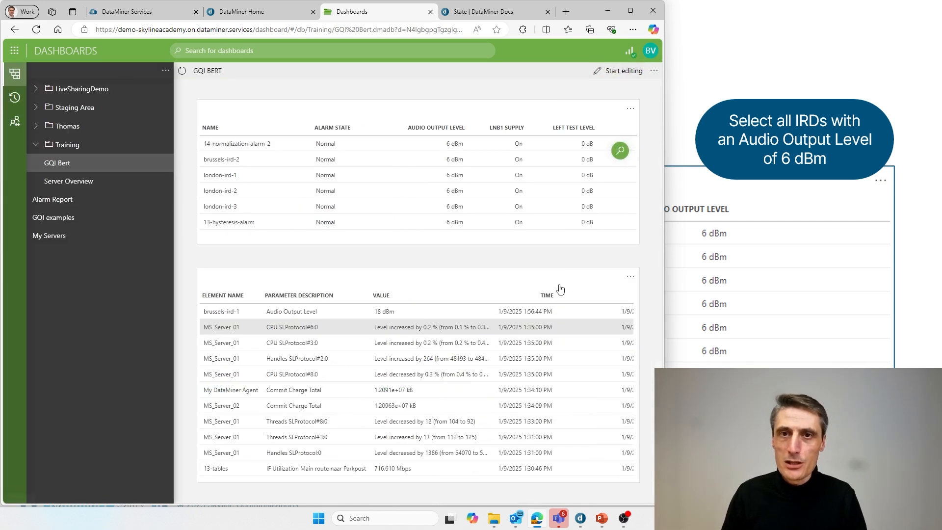
{"action": "scroll", "coordinate": [441, 390], "scroll_direction": "down", "scroll_amount": 10}
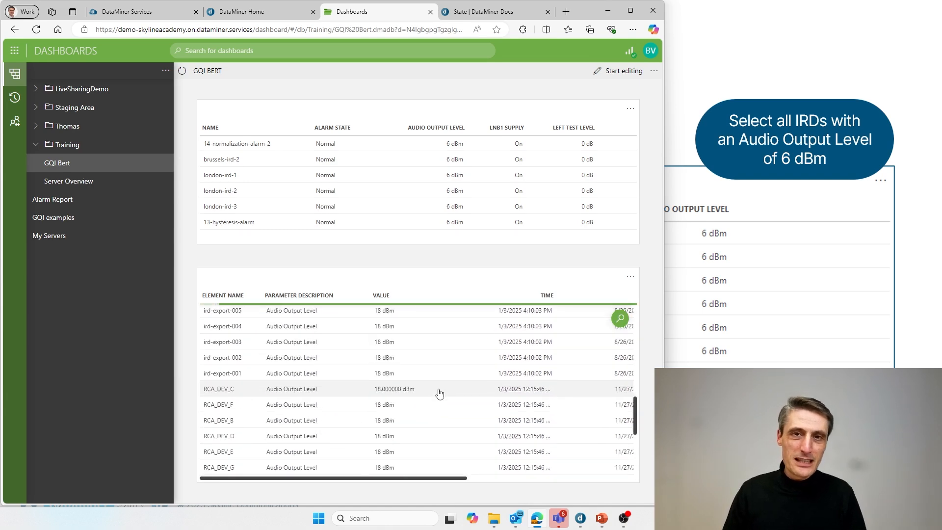
{"action": "scroll", "coordinate": [452, 392], "scroll_direction": "down", "scroll_amount": 2}
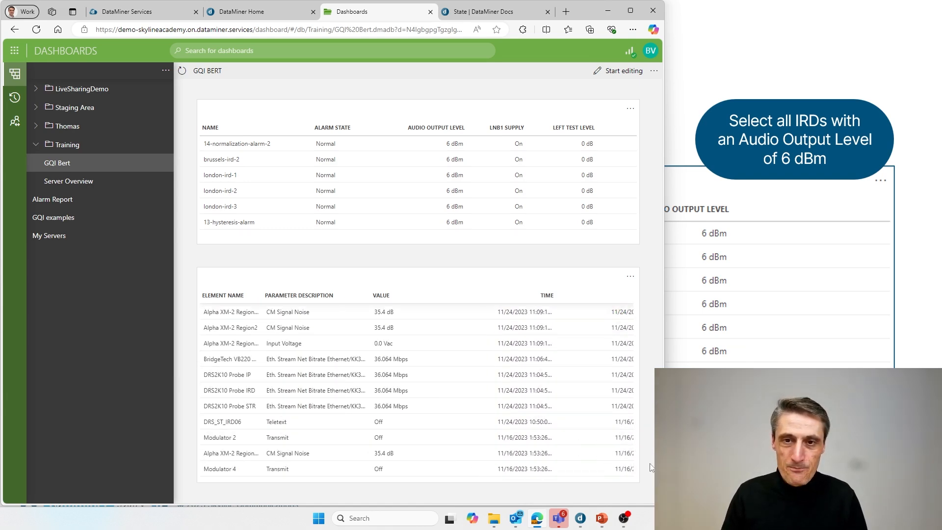
{"action": "left_click_drag", "start_coordinate": [636, 458], "coordinate": [613, 492]}
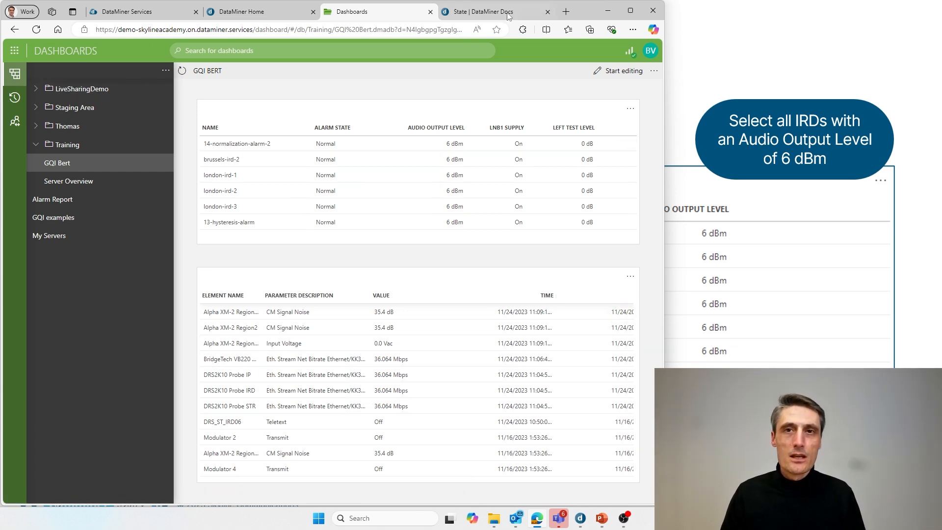
Reopen the dashboard for editing and add an Aggregate operator after the Is active filter in the Alarms query
{"action": "left_click", "coordinate": [613, 70]}
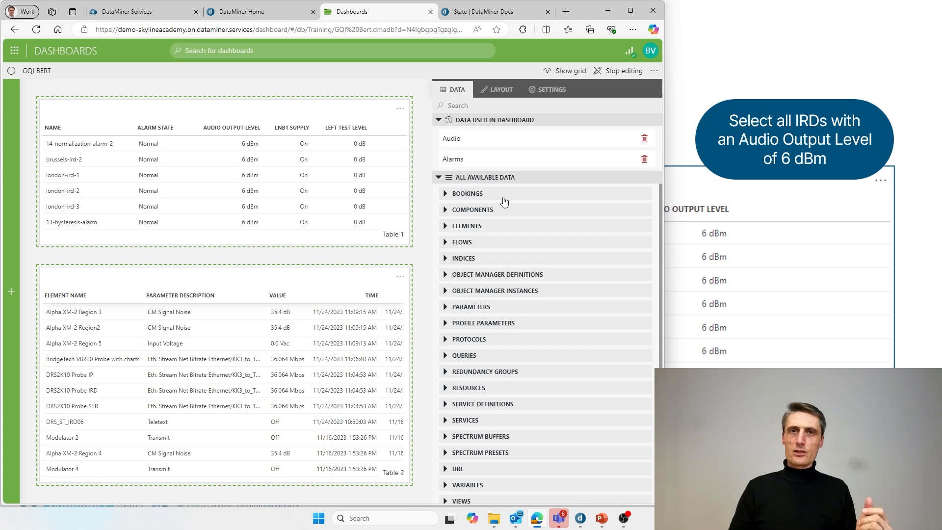
{"action": "left_click", "coordinate": [465, 357]}
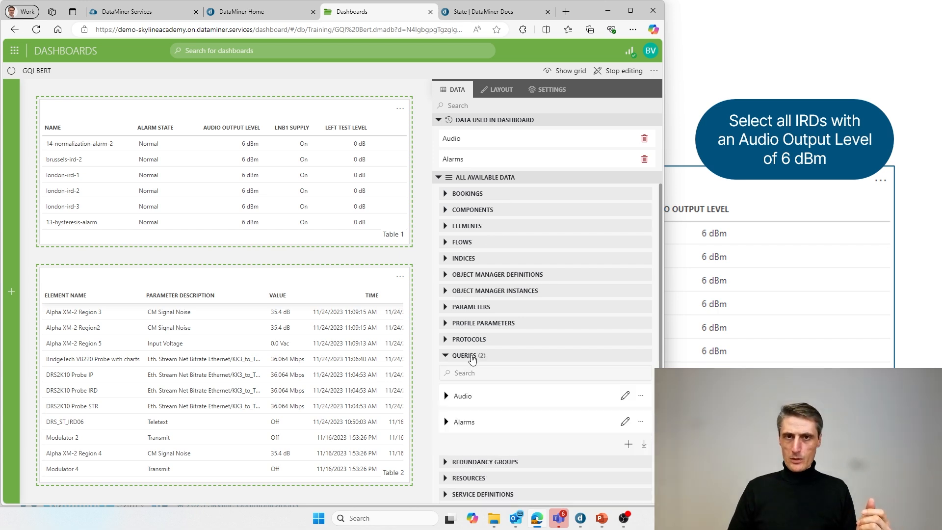
{"action": "left_click", "coordinate": [625, 421]}
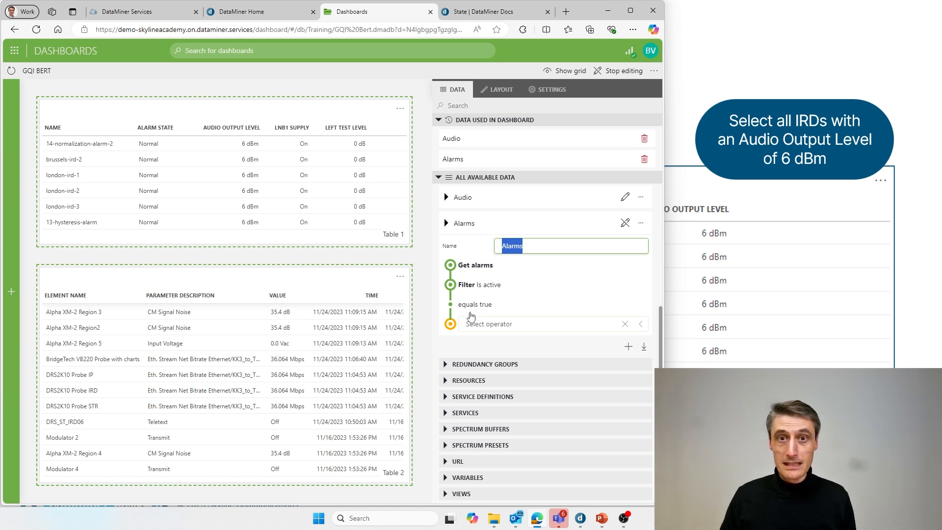
{"action": "left_click", "coordinate": [486, 323]}
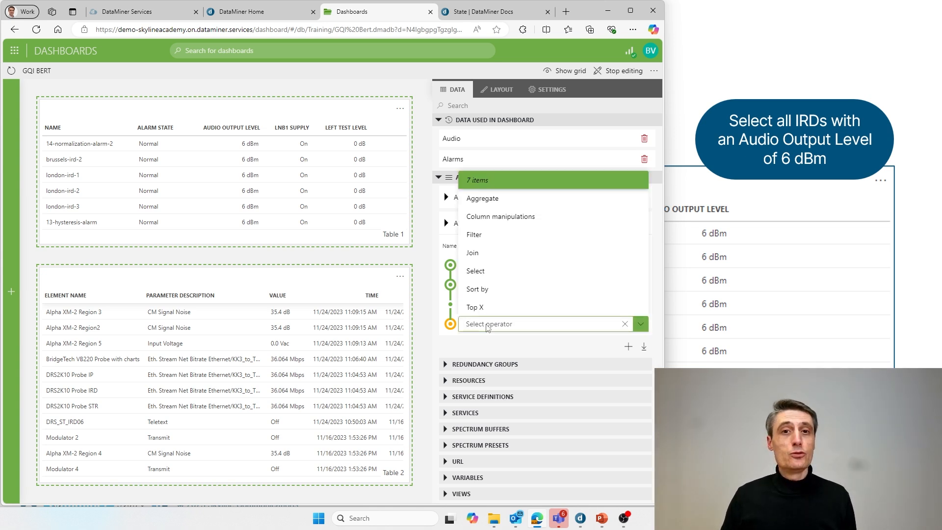
{"action": "left_click", "coordinate": [487, 198]}
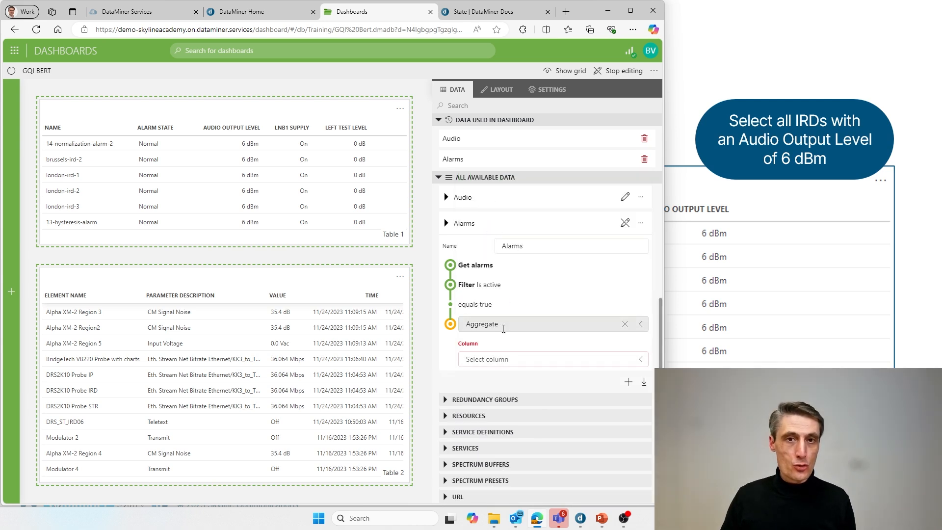
Aggregate the Alarm ID column of the Alarms query with the Count method
{"action": "left_click", "coordinate": [494, 359]}
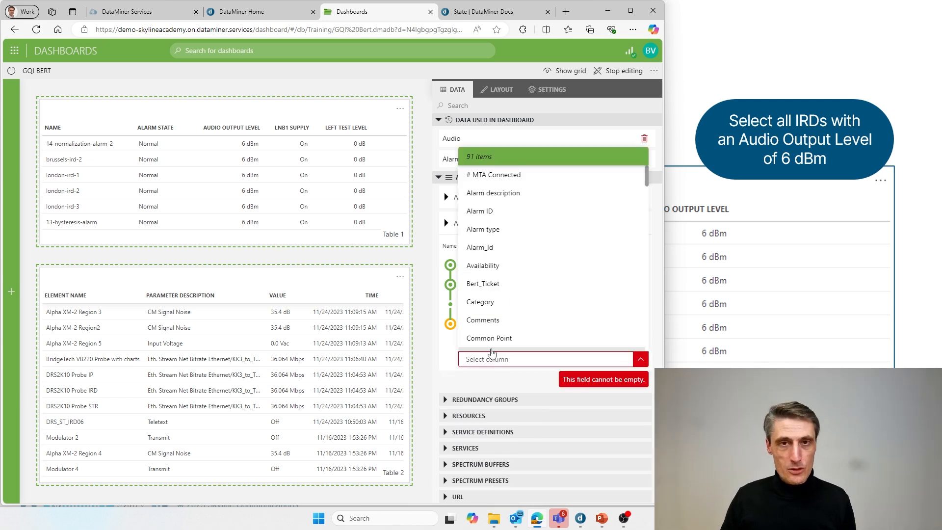
{"action": "scroll", "coordinate": [478, 249], "scroll_direction": "down", "scroll_amount": 1}
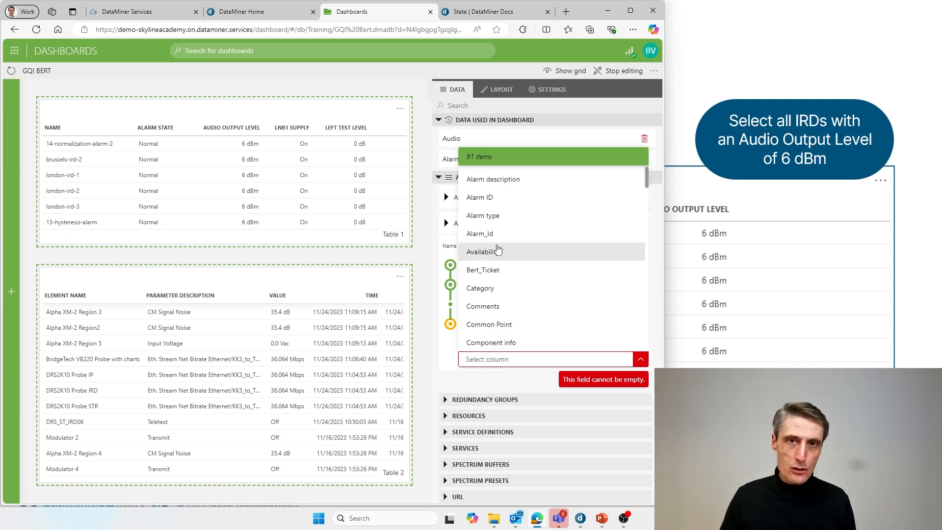
{"action": "scroll", "coordinate": [497, 247], "scroll_direction": "up", "scroll_amount": 1}
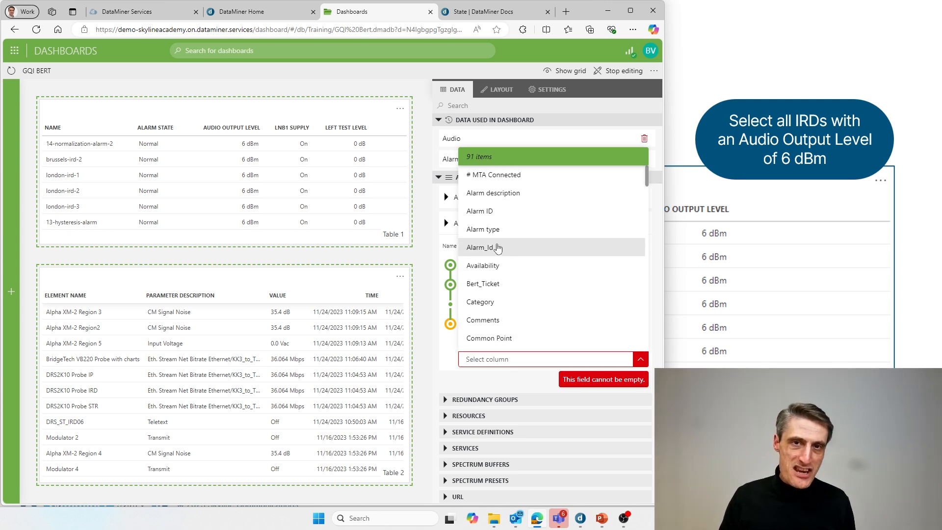
{"action": "left_click", "coordinate": [502, 215]}
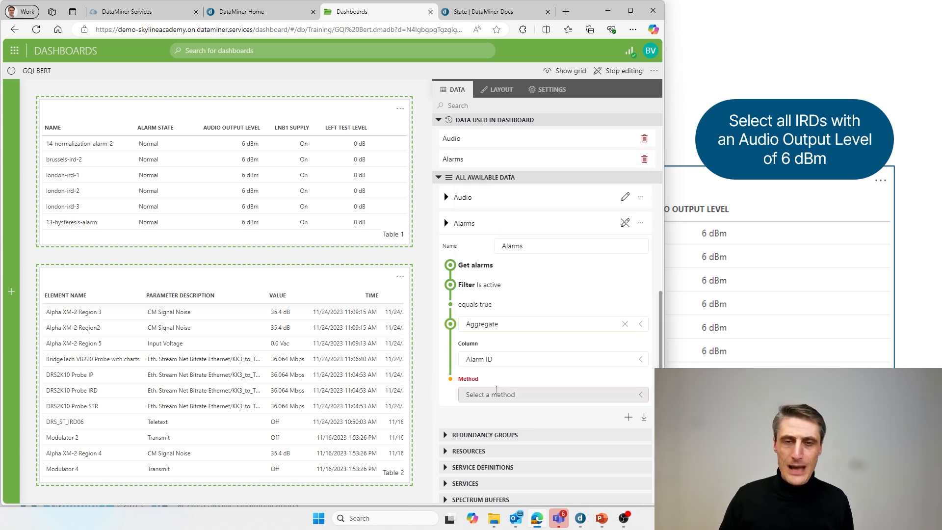
{"action": "left_click", "coordinate": [491, 395]}
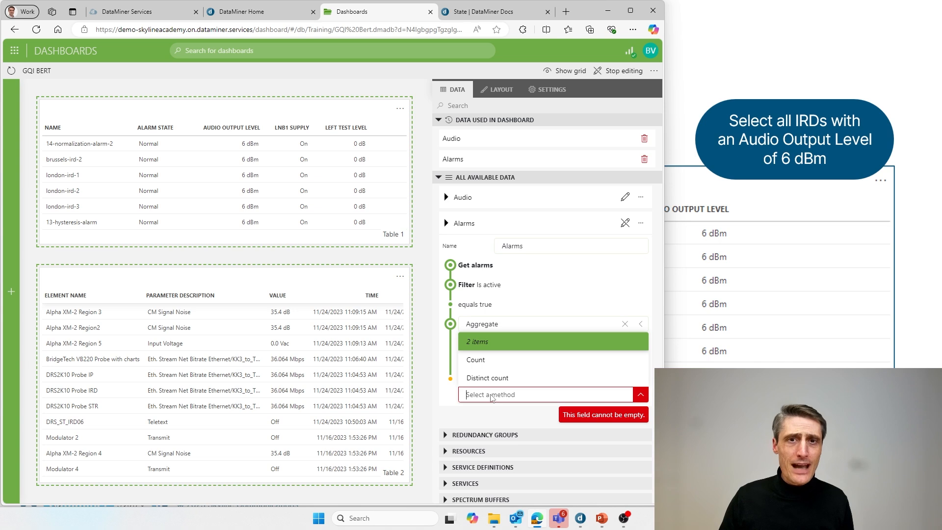
{"action": "left_click", "coordinate": [473, 363]}
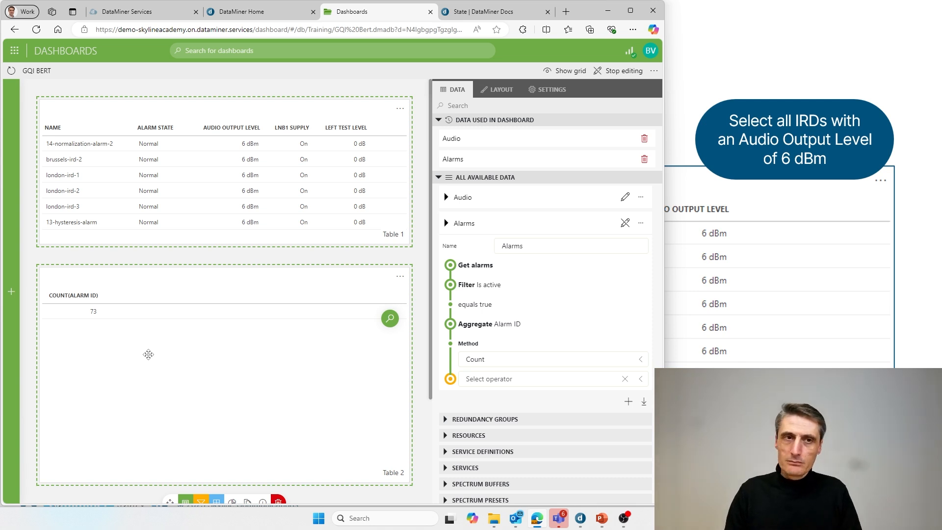
Open the Monitoring app from DataMiner Home to check its active alarm count, and return to the dashboard
{"action": "left_click", "coordinate": [247, 14]}
{"action": "left_click", "coordinate": [318, 141]}
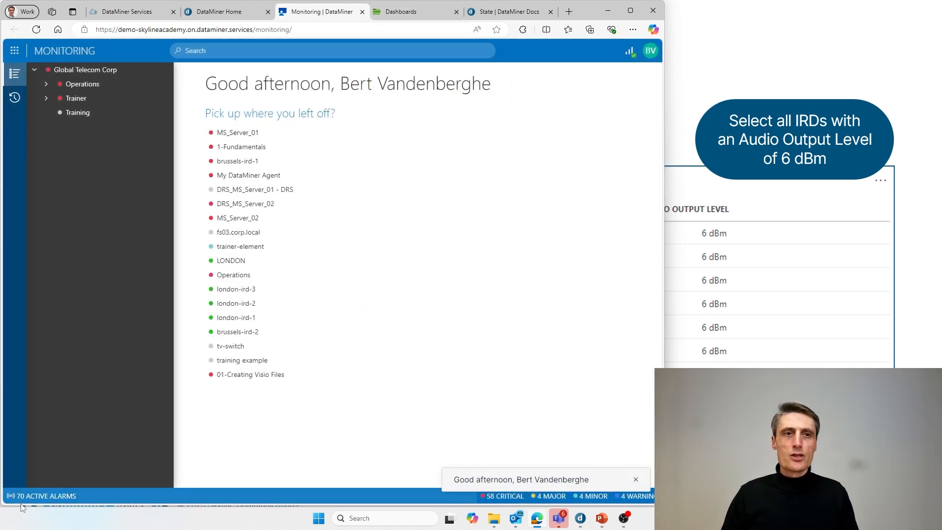
{"action": "left_click", "coordinate": [400, 11]}
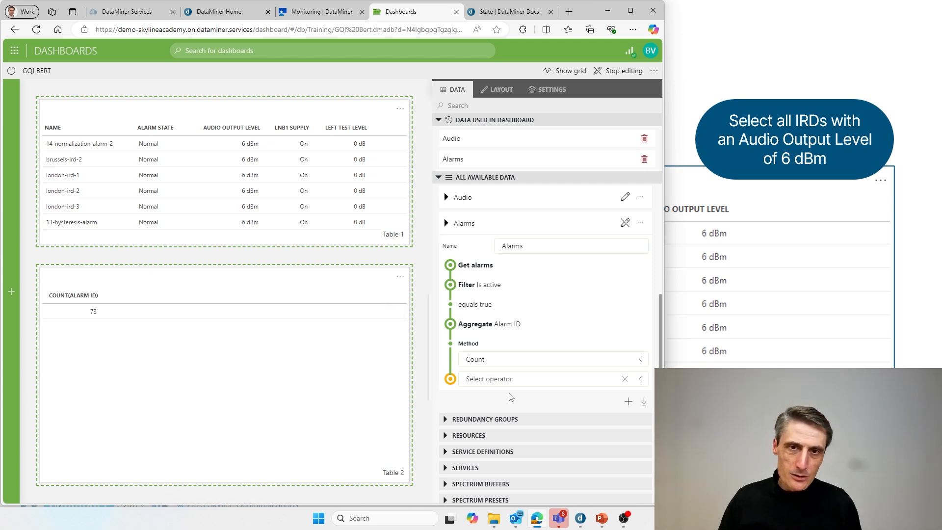
Group the alarm count in the Alarms query by the Severity column
{"action": "left_click", "coordinate": [480, 380]}
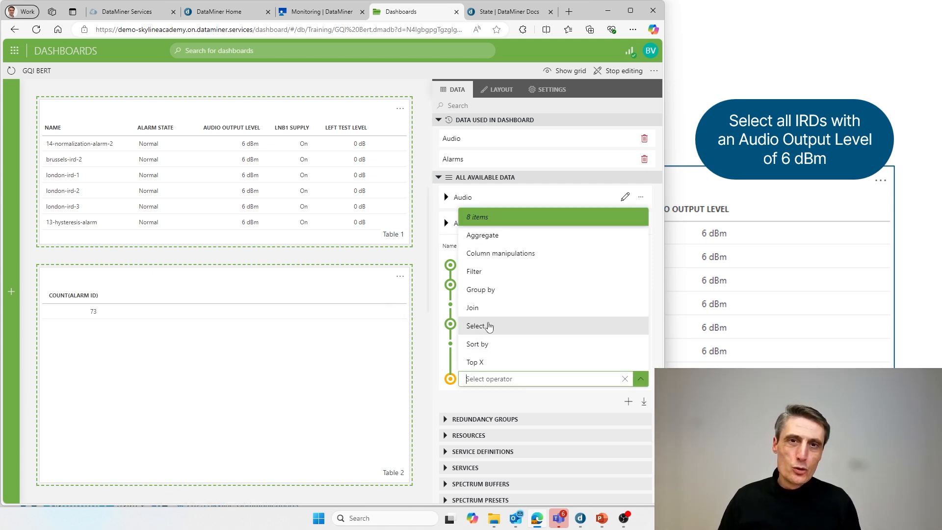
{"action": "left_click", "coordinate": [490, 295]}
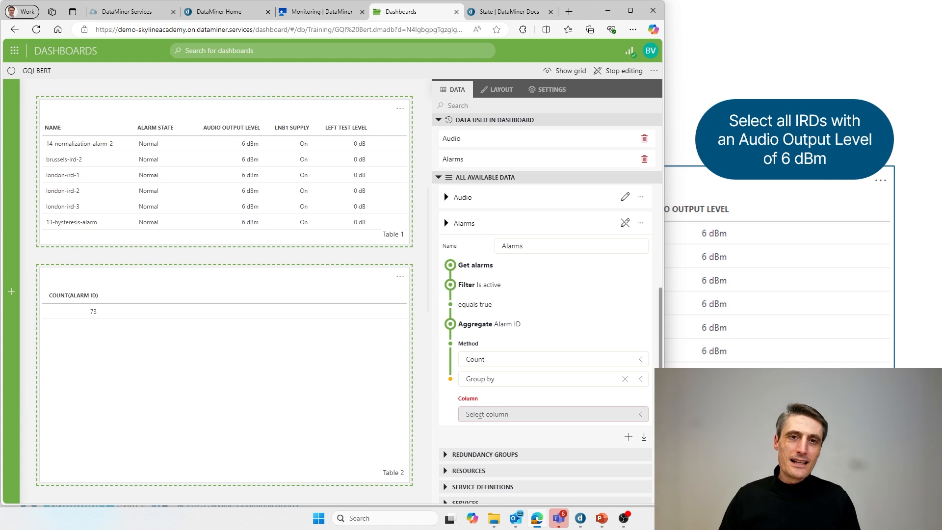
{"action": "left_click", "coordinate": [480, 415]}
{"action": "scroll", "coordinate": [507, 355], "scroll_direction": "down", "scroll_amount": 1}
{"action": "type", "text": "sev"}
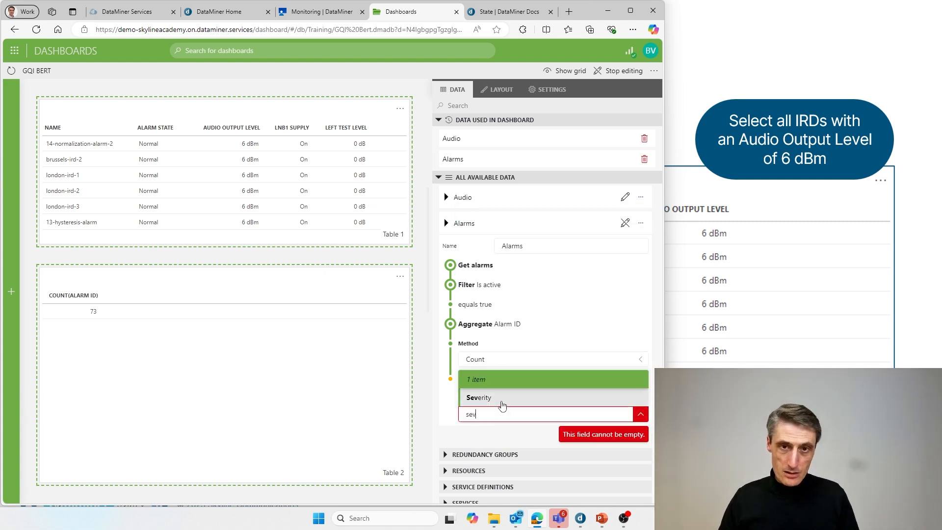
{"action": "left_click", "coordinate": [481, 397]}
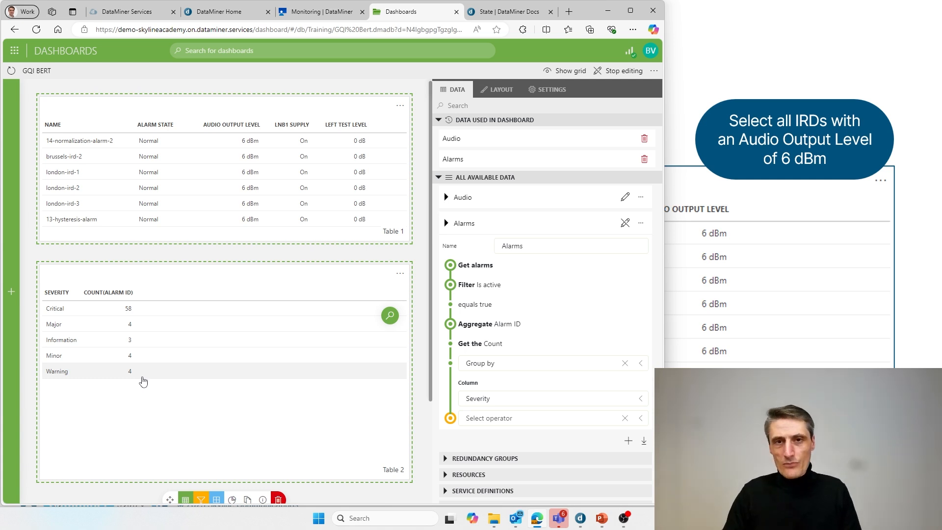
Add a Filter operator to the Alarms query that keeps rows whose Severity does not equal Information
{"action": "left_click", "coordinate": [481, 422]}
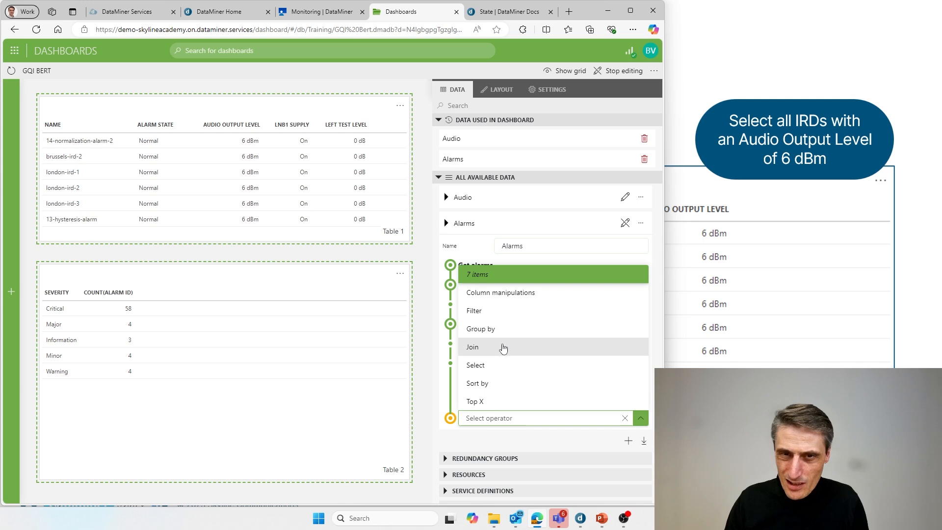
{"action": "left_click", "coordinate": [487, 313]}
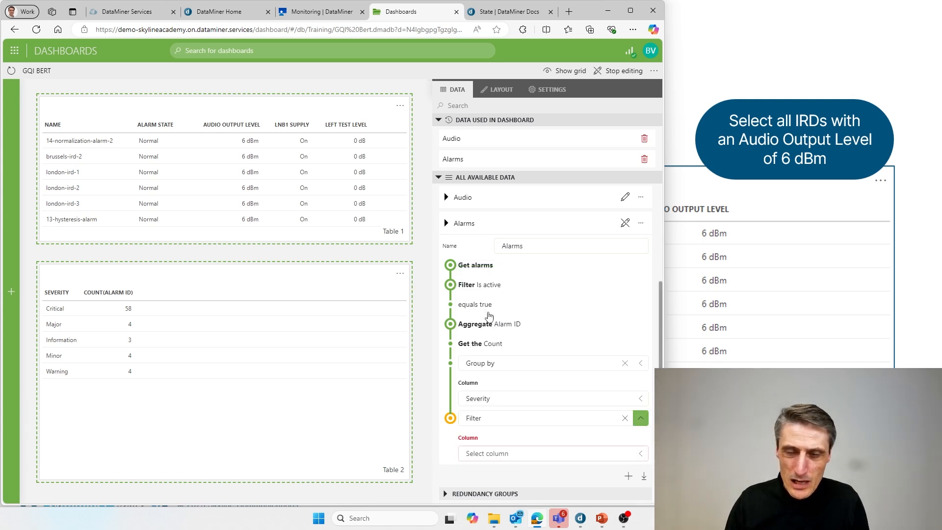
{"action": "left_click", "coordinate": [491, 454]}
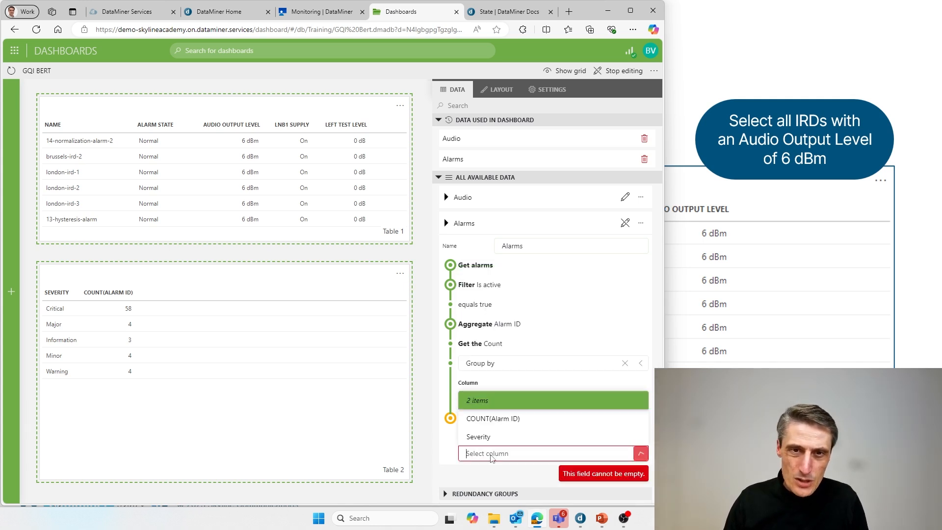
{"action": "left_click", "coordinate": [493, 439]}
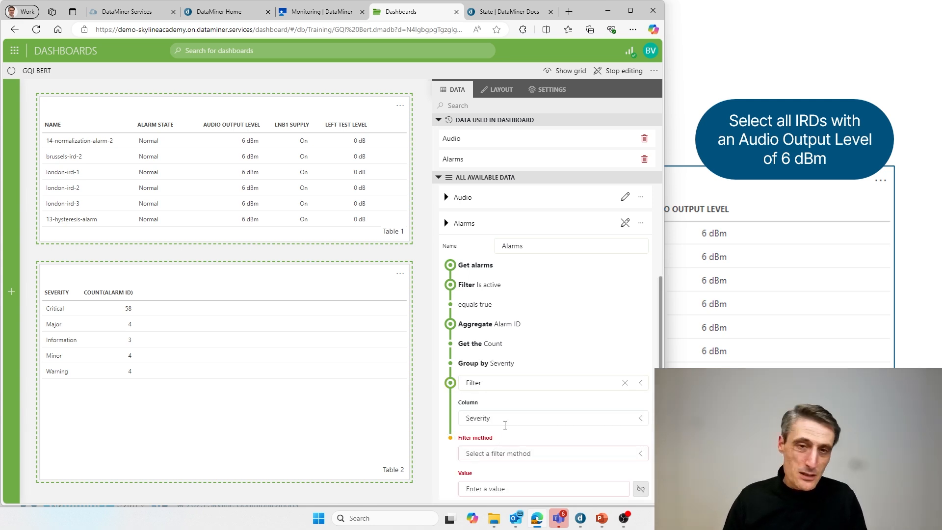
{"action": "scroll", "coordinate": [509, 410], "scroll_direction": "down", "scroll_amount": 2}
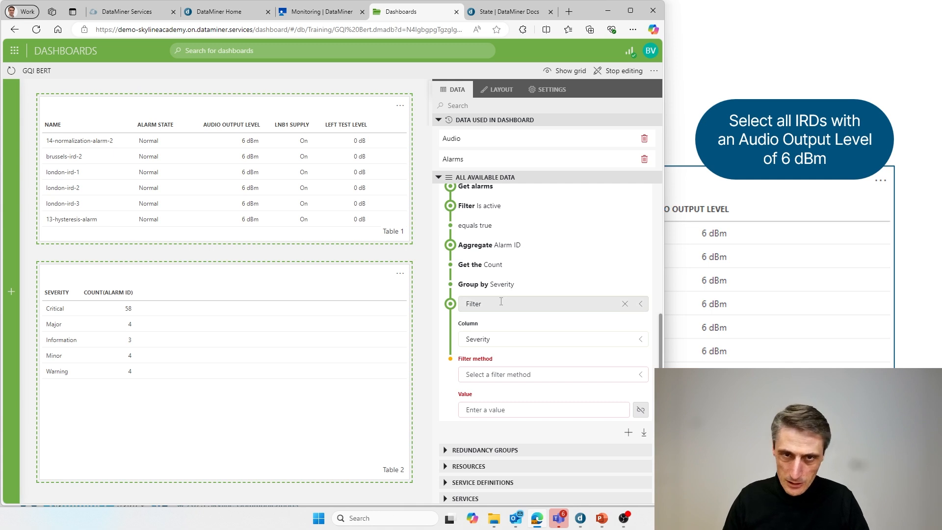
{"action": "left_click", "coordinate": [510, 376]}
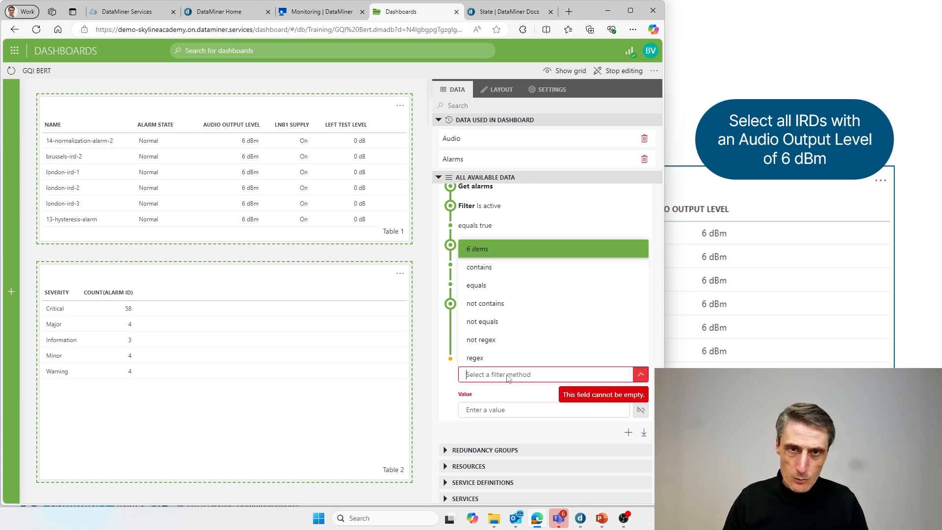
{"action": "left_click", "coordinate": [504, 322]}
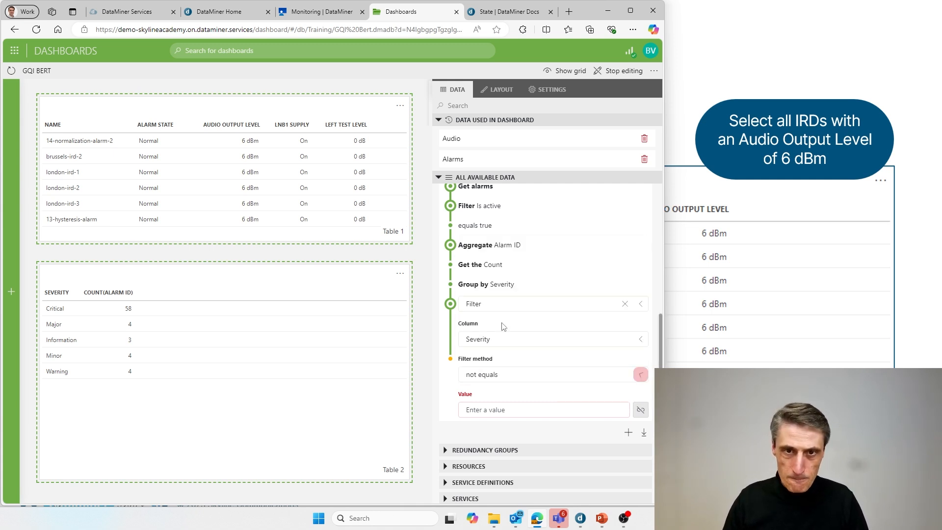
{"action": "left_click", "coordinate": [496, 411]}
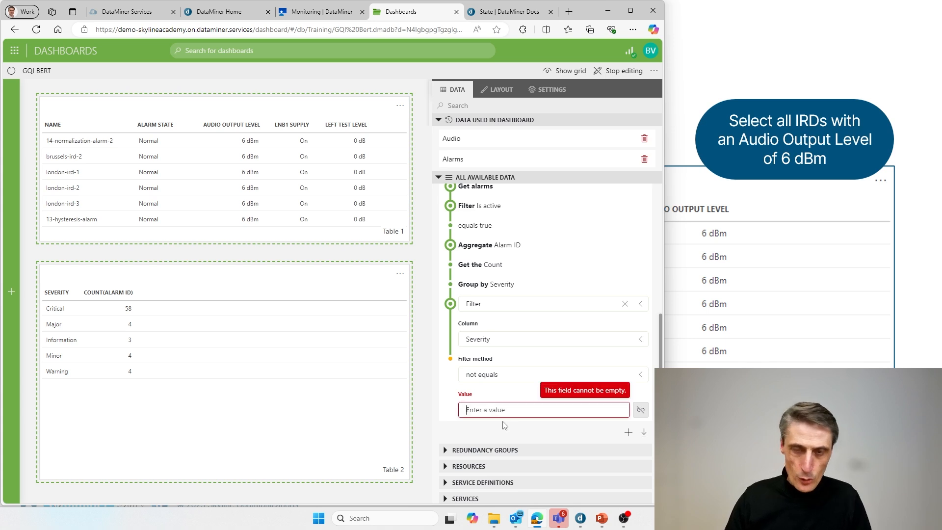
{"action": "type", "text": "Information"}
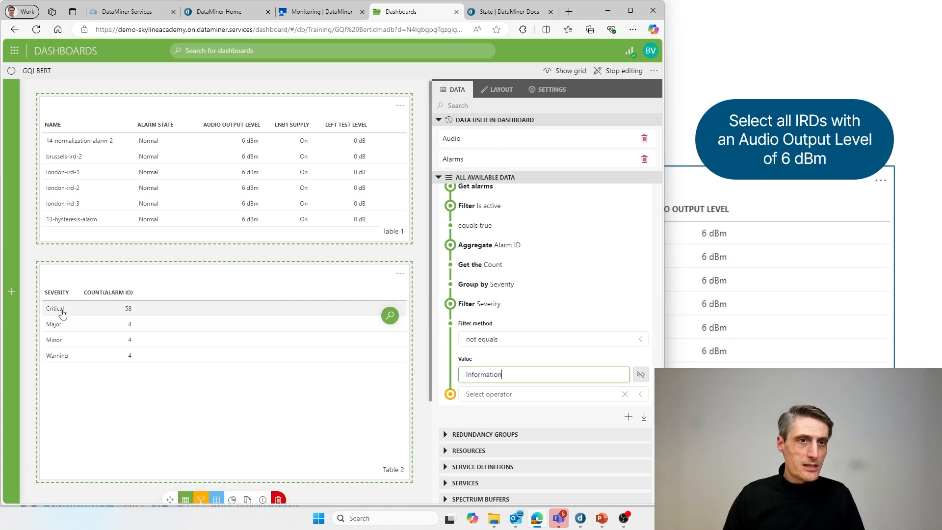
Reduce the height of the alarm count table and change its visualization to a column & bar chart
{"action": "left_click", "coordinate": [75, 417]}
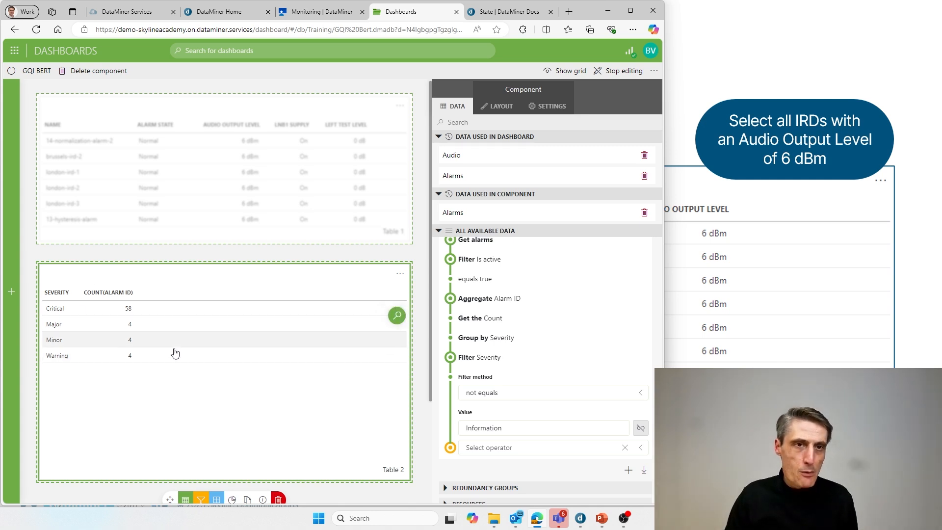
{"action": "left_click_drag", "start_coordinate": [177, 480], "coordinate": [177, 447]}
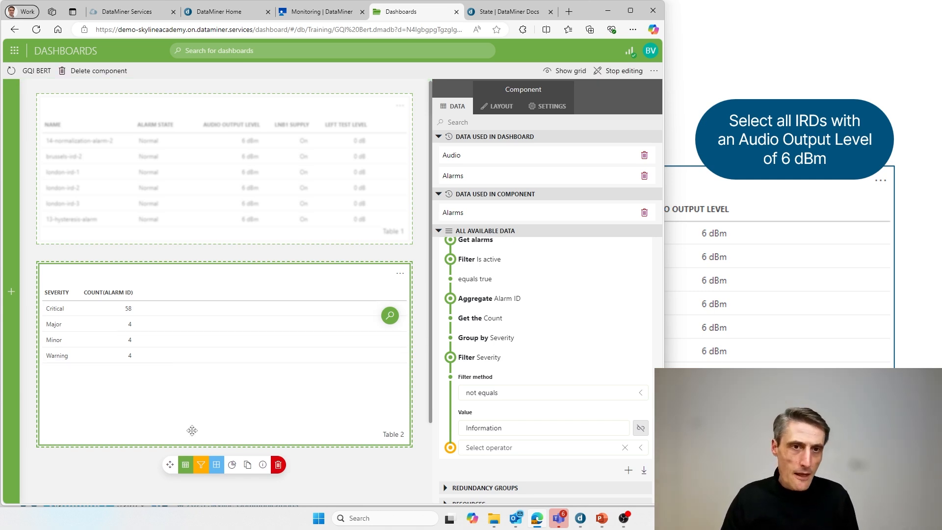
{"action": "left_click", "coordinate": [233, 465]}
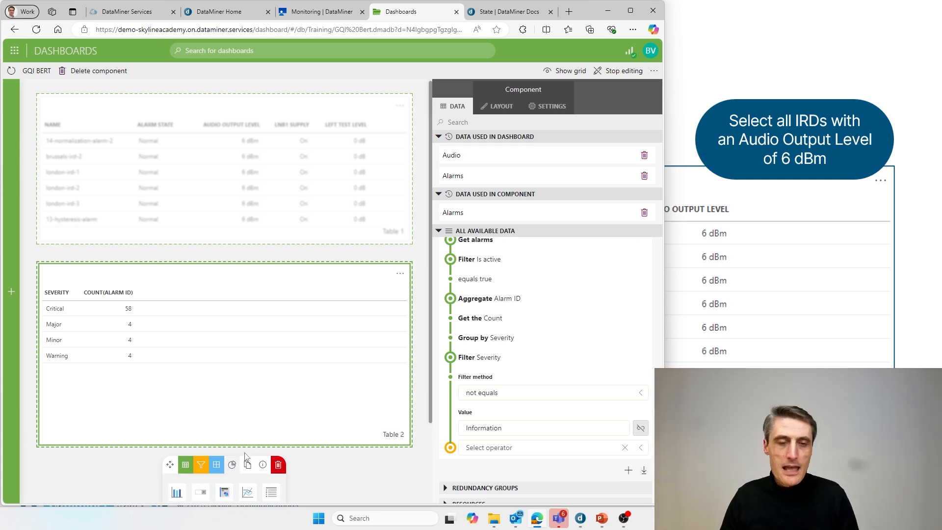
{"action": "scroll", "coordinate": [224, 479], "scroll_direction": "down", "scroll_amount": 1}
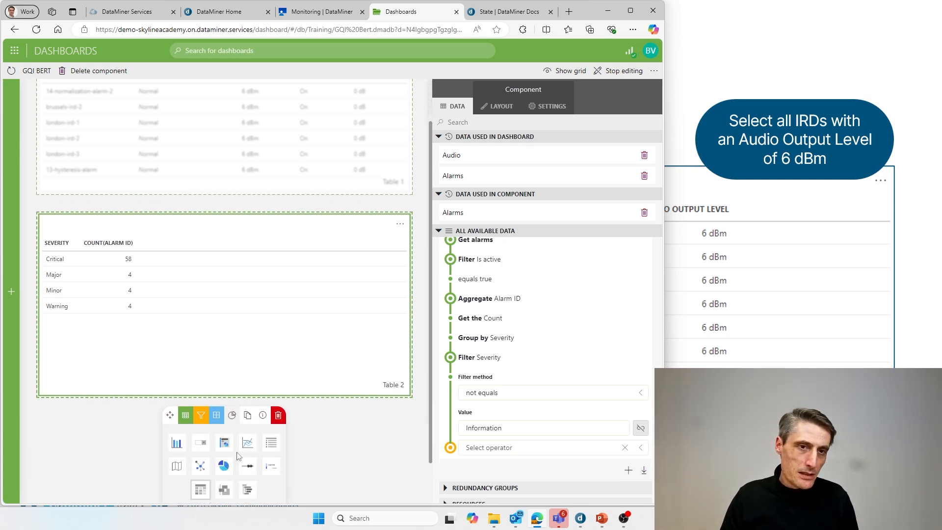
{"action": "left_click", "coordinate": [178, 443]}
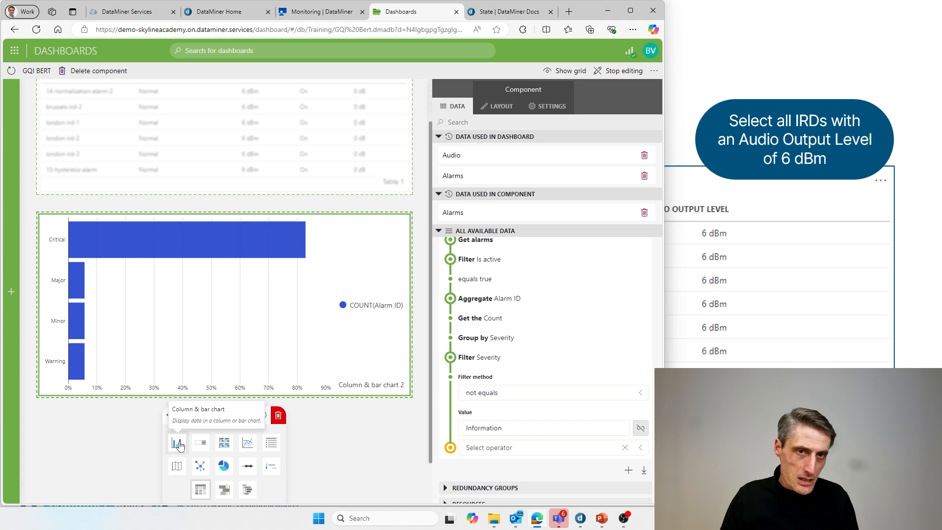
{"action": "left_click", "coordinate": [179, 444]}
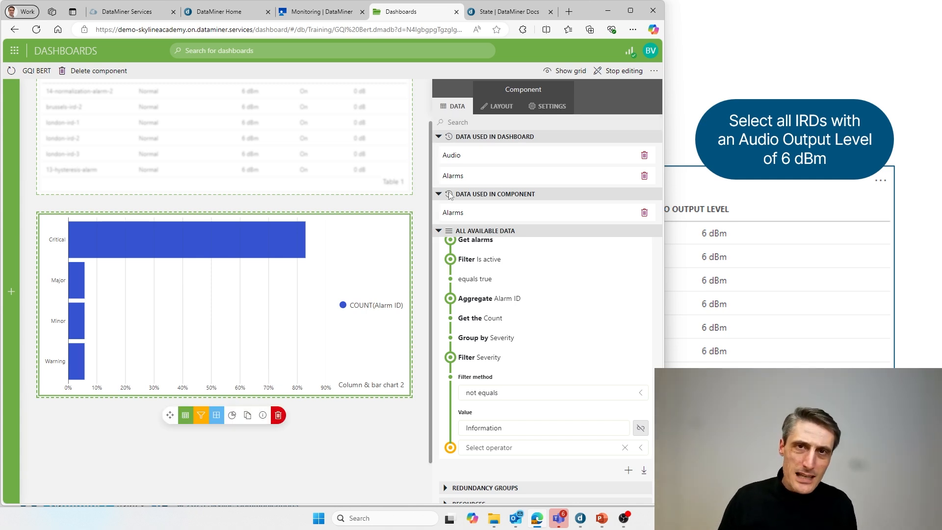
Set the alarm chart's orientation to Bottom to top
{"action": "left_click", "coordinate": [506, 107]}
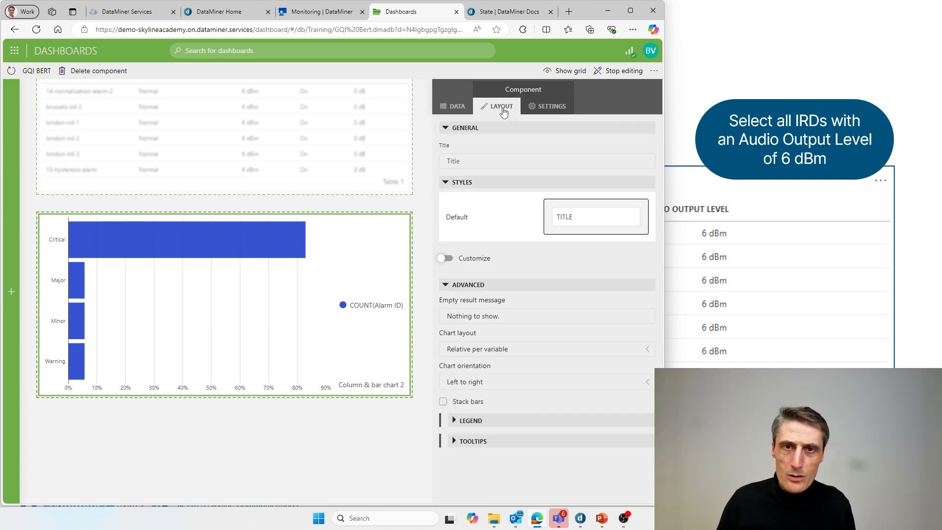
{"action": "left_click", "coordinate": [483, 383]}
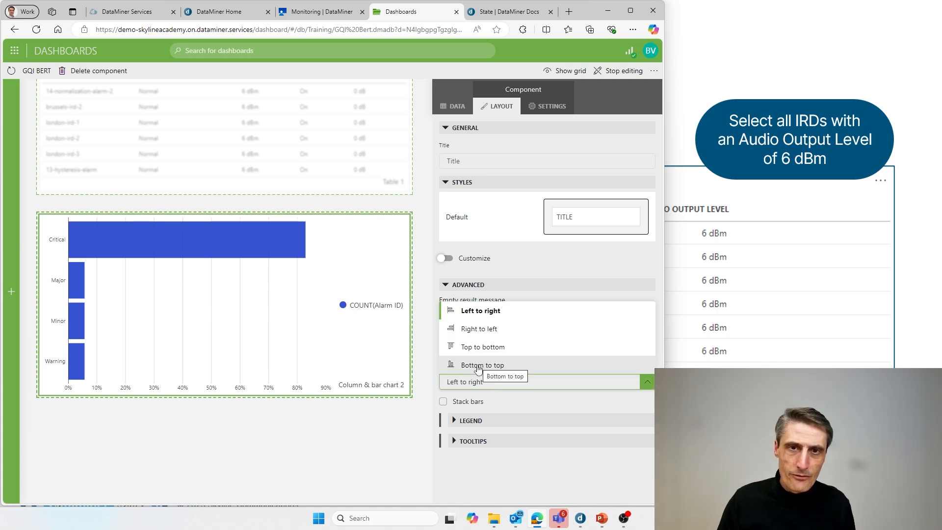
{"action": "left_click", "coordinate": [481, 379]}
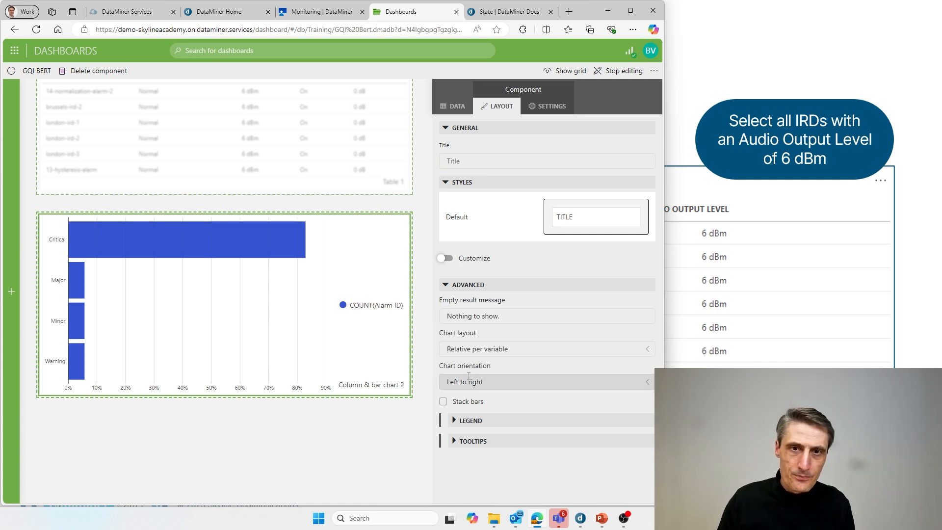
{"action": "left_click", "coordinate": [480, 379]}
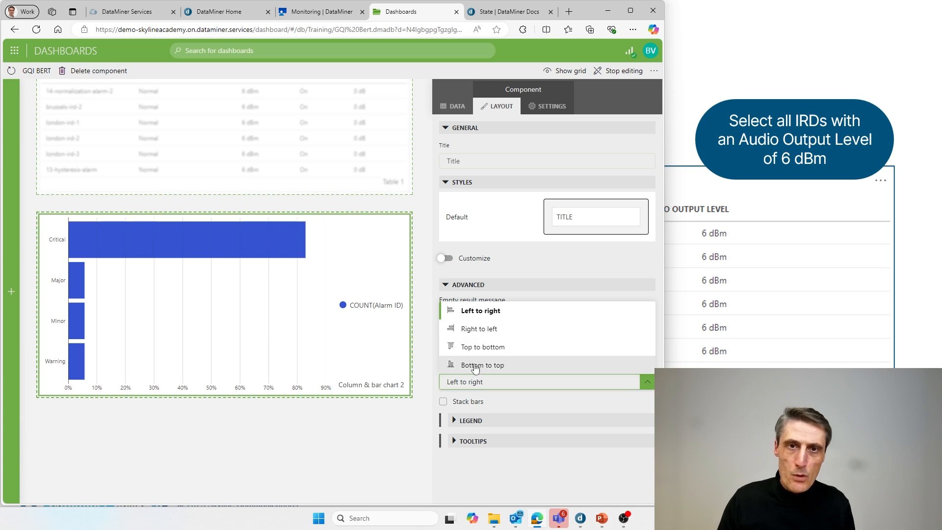
{"action": "left_click", "coordinate": [475, 365]}
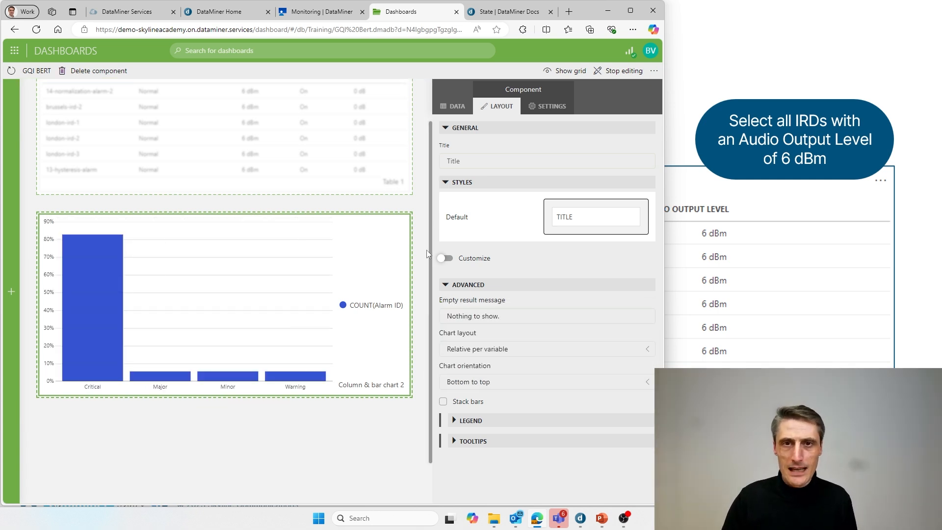
Set the alarm chart's layout to Absolute and hide its legend
{"action": "left_click", "coordinate": [509, 350]}
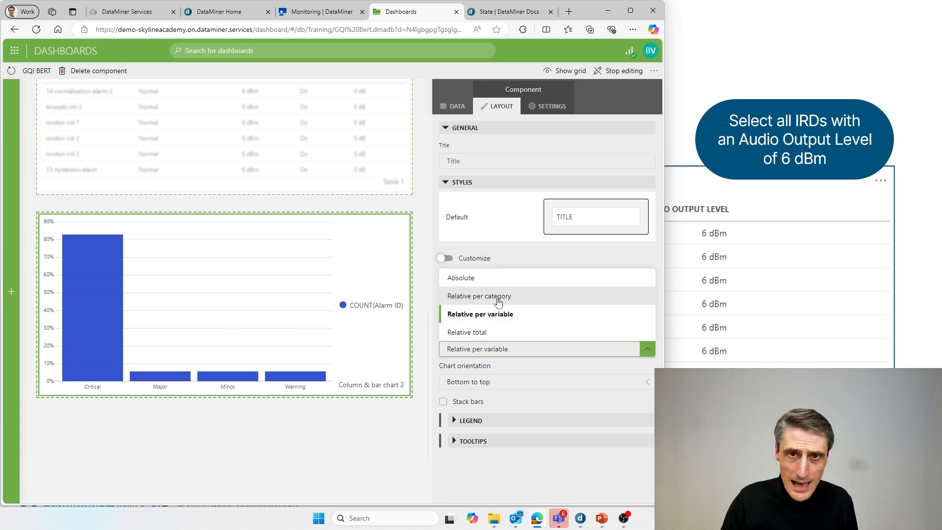
{"action": "left_click", "coordinate": [480, 283]}
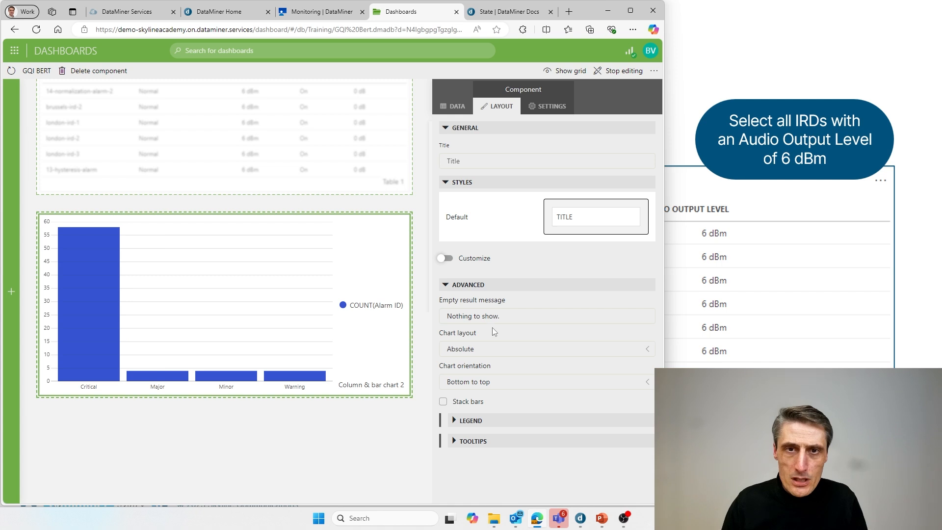
{"action": "left_click", "coordinate": [474, 424]}
{"action": "left_click", "coordinate": [455, 440]}
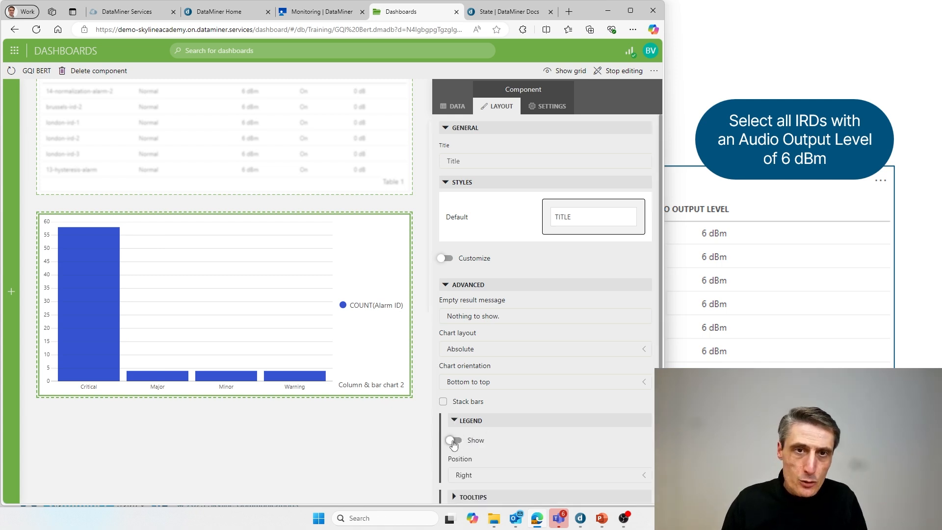
Title the alarm chart "Number of Active Alarms per severity" and stop editing the dashboard
{"action": "left_click", "coordinate": [476, 162]}
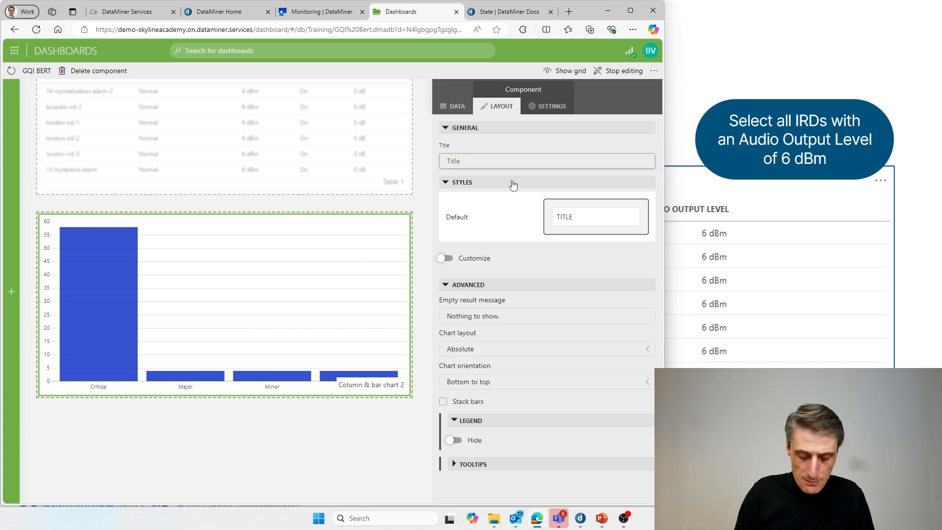
{"action": "type", "text": "Active Alm"}
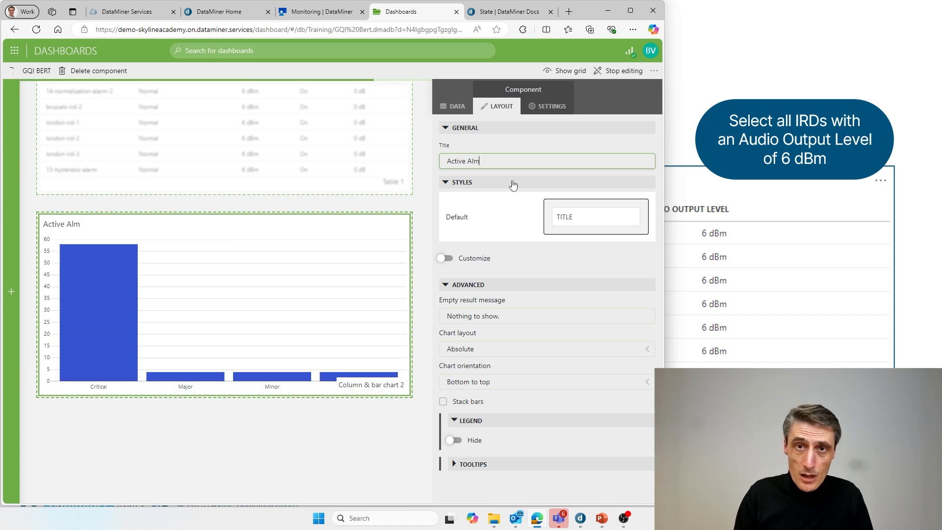
{"action": "key", "text": "BackSpace"}
{"action": "type", "text": "arm"}
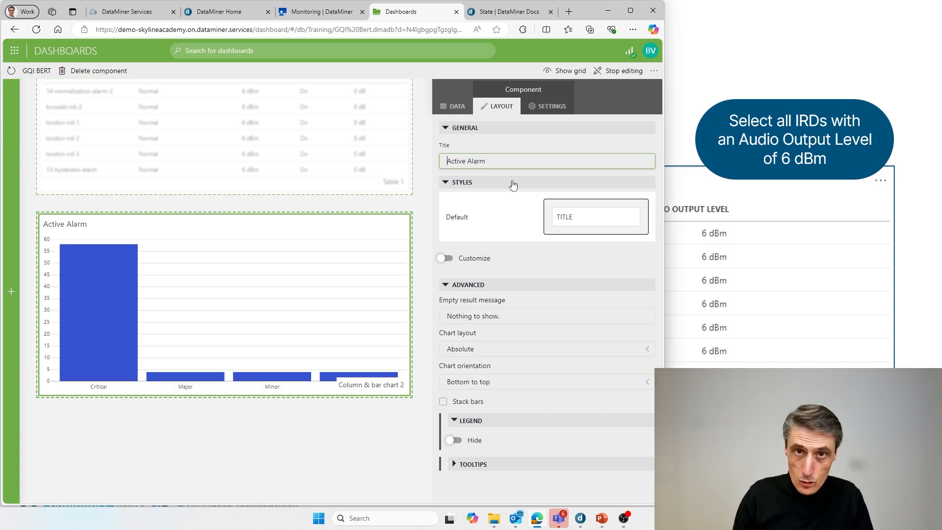
{"action": "key", "text": "Home"}
{"action": "type", "text": "Number of Active Alarm"}
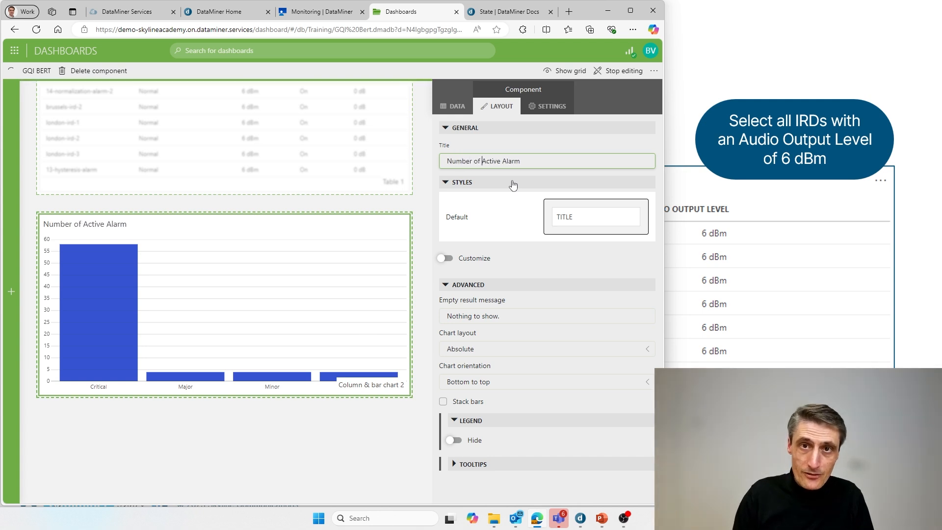
{"action": "type", "text": "s per se"}
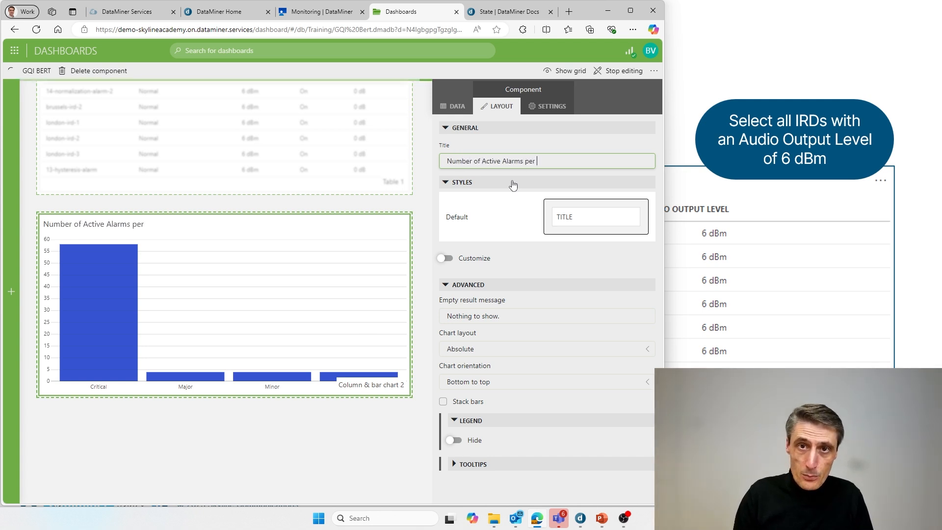
{"action": "type", "text": "ity"}
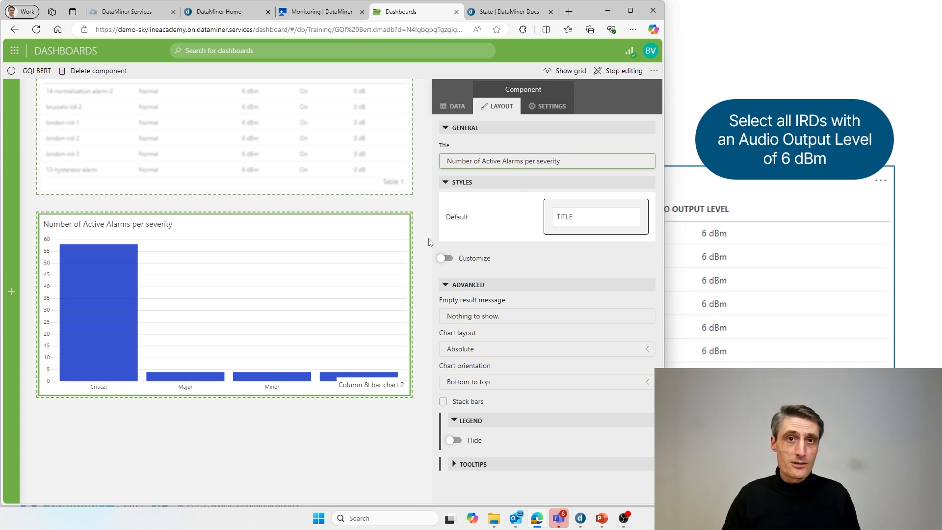
{"action": "left_click", "coordinate": [346, 211]}
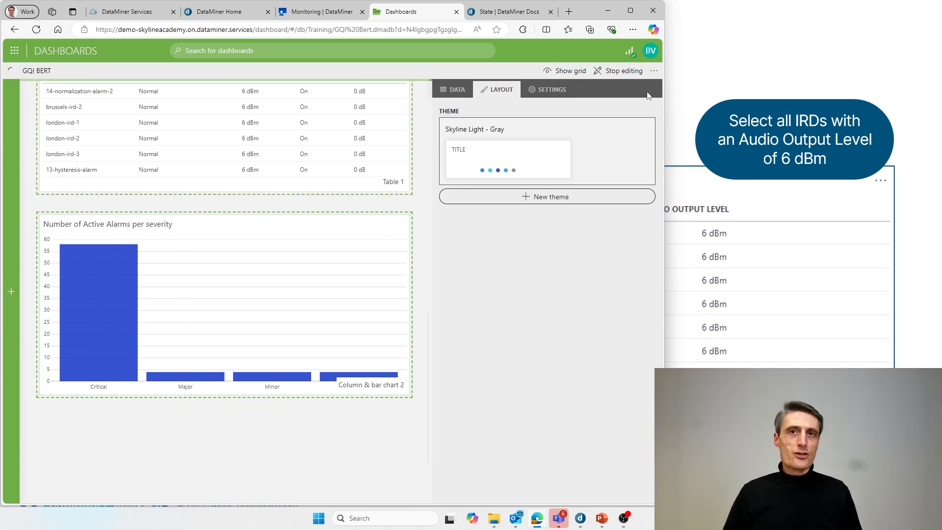
{"action": "left_click", "coordinate": [617, 72]}
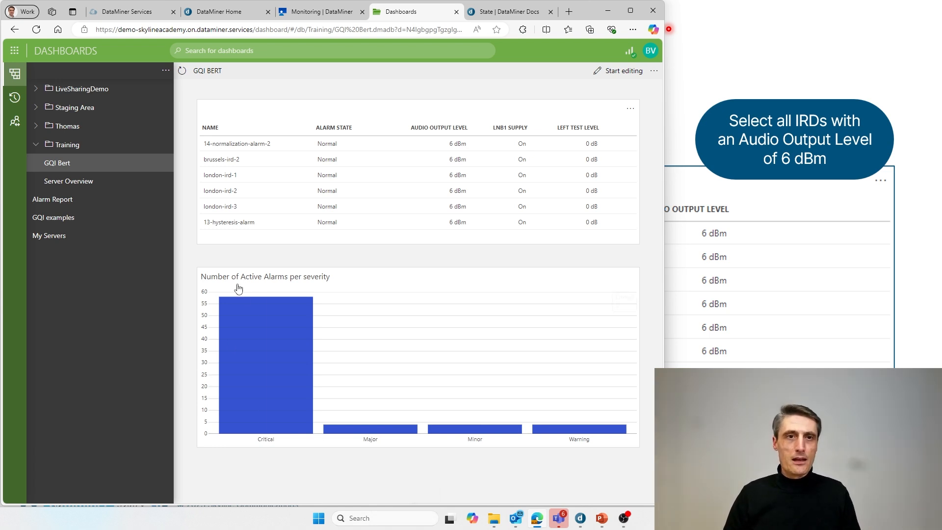
Reopen the dashboard for editing and add a new query below the Alarms query
{"action": "left_click", "coordinate": [631, 71]}
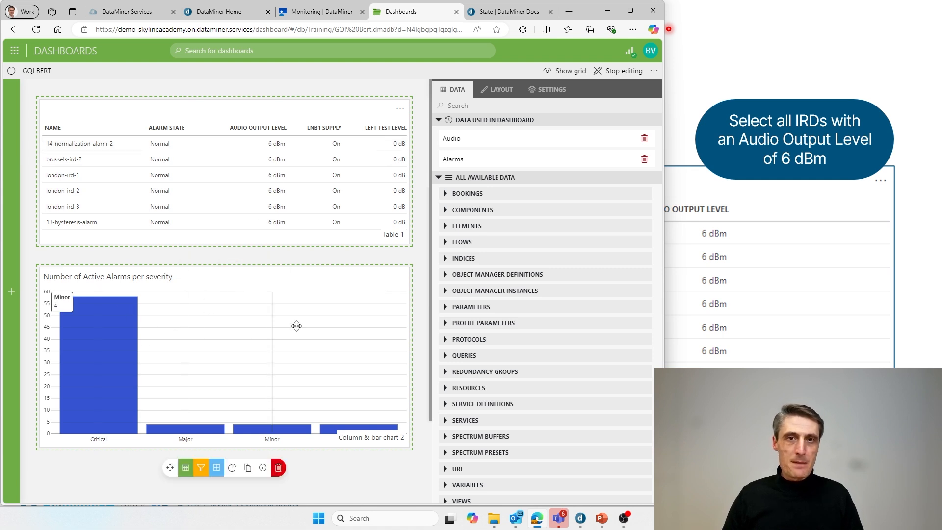
{"action": "scroll", "coordinate": [559, 372], "scroll_direction": "down", "scroll_amount": 1}
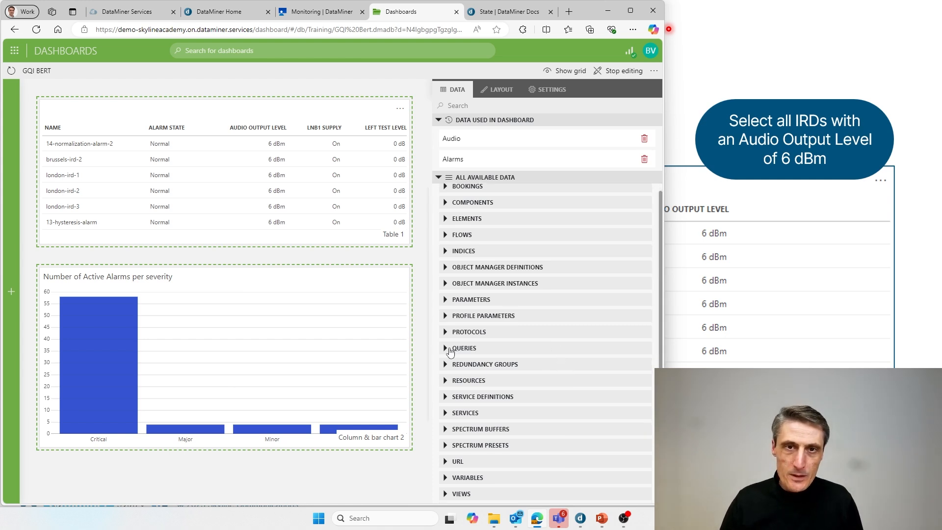
{"action": "left_click", "coordinate": [449, 348]}
{"action": "scroll", "coordinate": [506, 346], "scroll_direction": "down", "scroll_amount": 1}
{"action": "scroll", "coordinate": [506, 346], "scroll_direction": "down", "scroll_amount": 3}
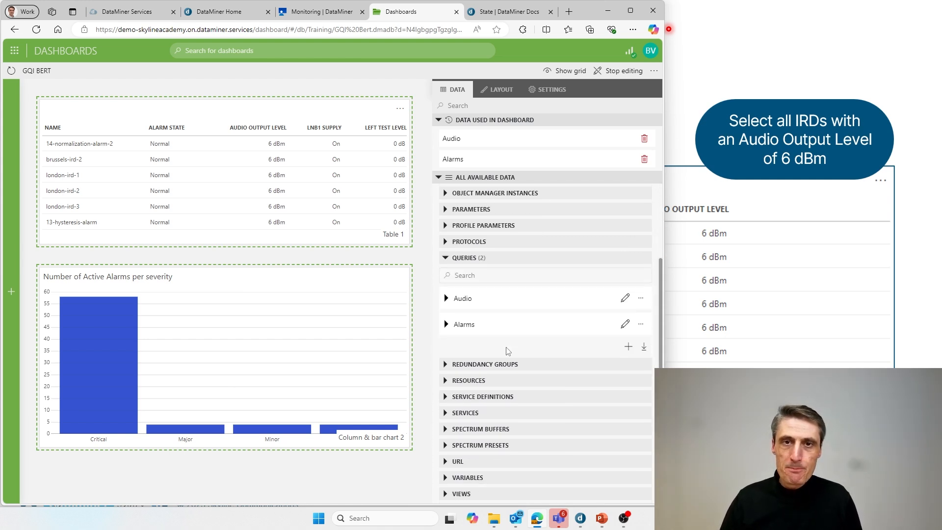
{"action": "left_click", "coordinate": [628, 346]}
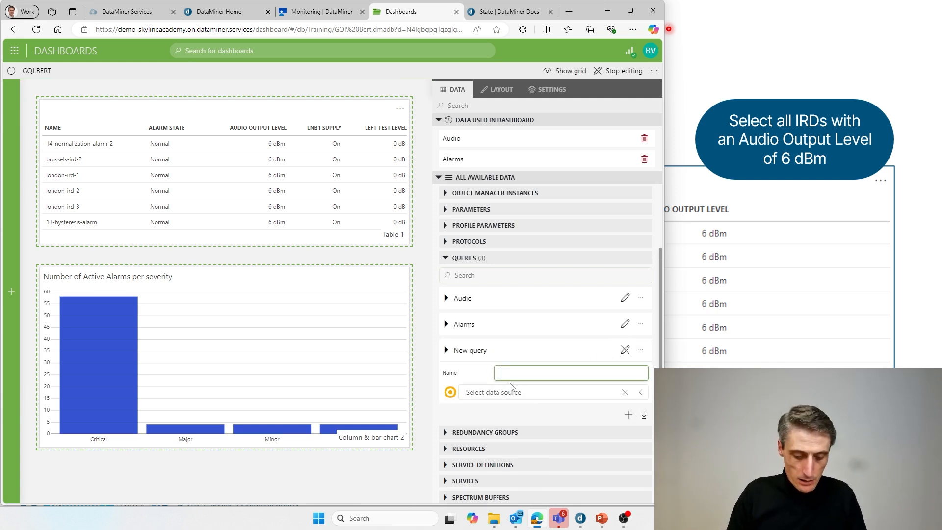
Name the new query "elements" and set its data source to Get elements
{"action": "type", "text": "elements"}
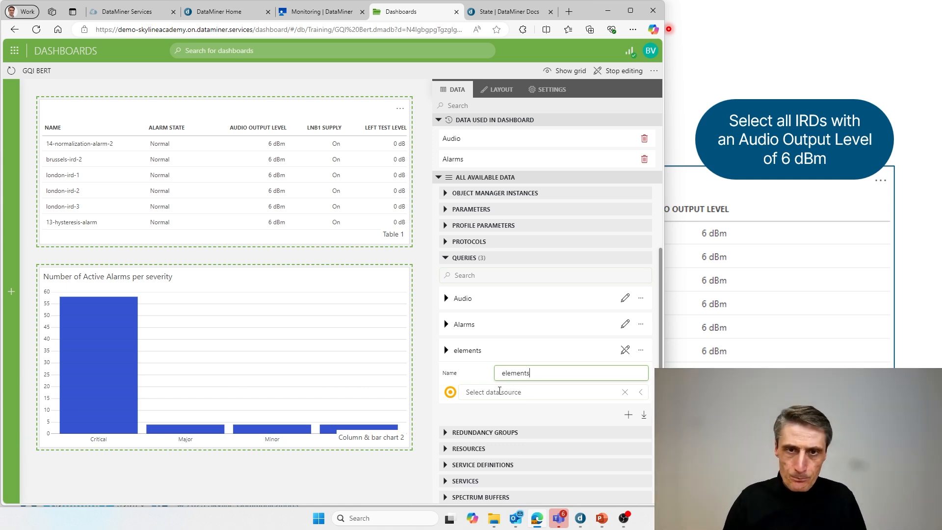
{"action": "left_click", "coordinate": [478, 393]}
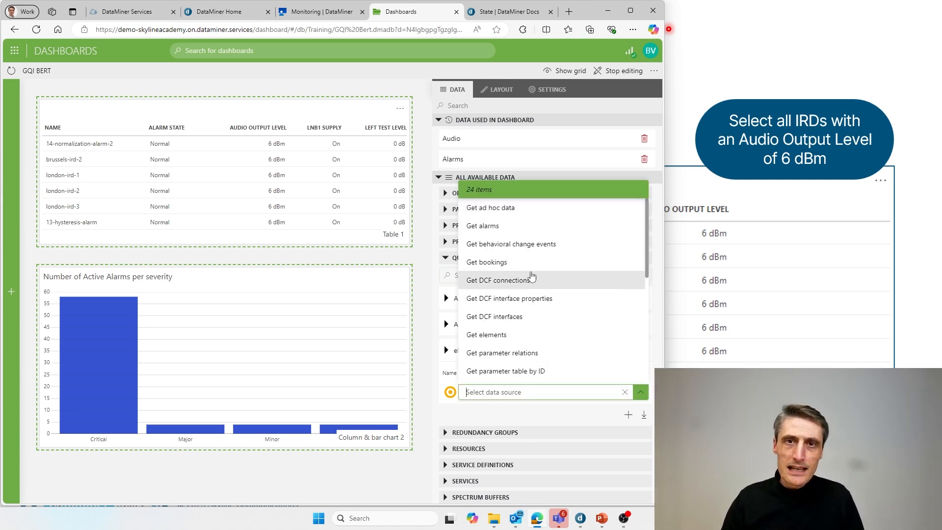
{"action": "left_click", "coordinate": [506, 336]}
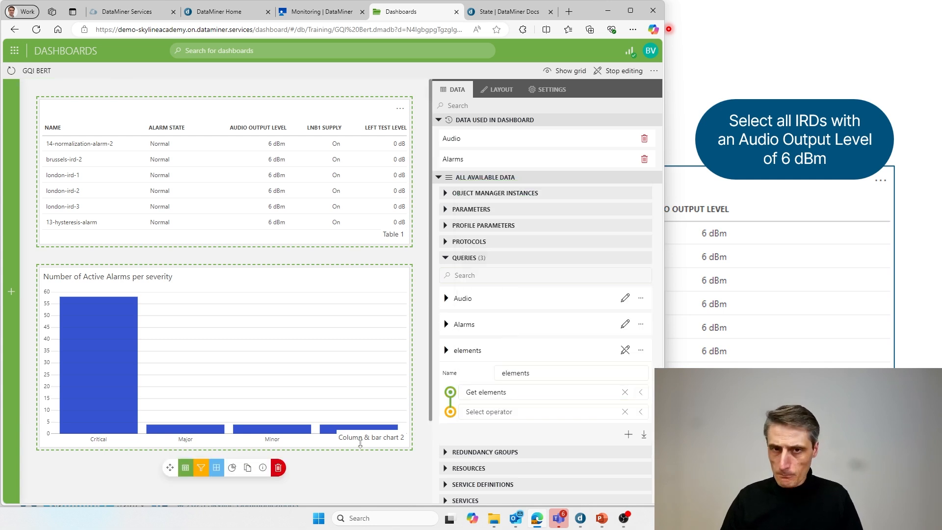
Place the elements query below the alarm chart and enlarge the new component to the chart's full width and a similar height
{"action": "scroll", "coordinate": [349, 404], "scroll_direction": "down", "scroll_amount": 2}
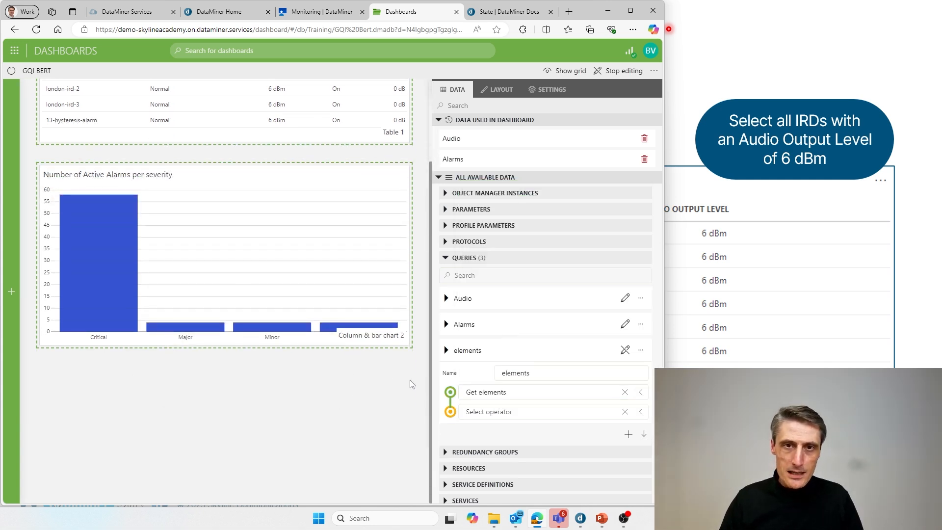
{"action": "scroll", "coordinate": [472, 370], "scroll_direction": "down", "scroll_amount": 1}
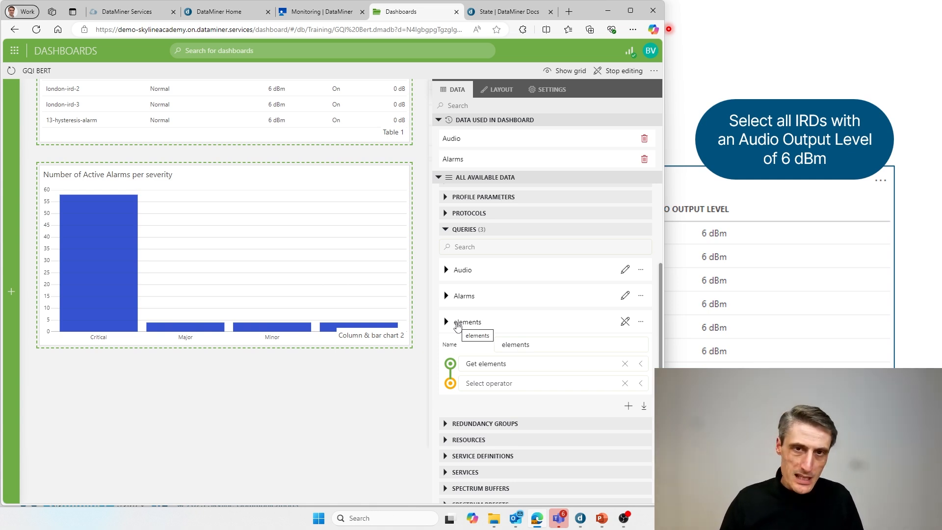
{"action": "left_click_drag", "start_coordinate": [457, 327], "coordinate": [74, 395]}
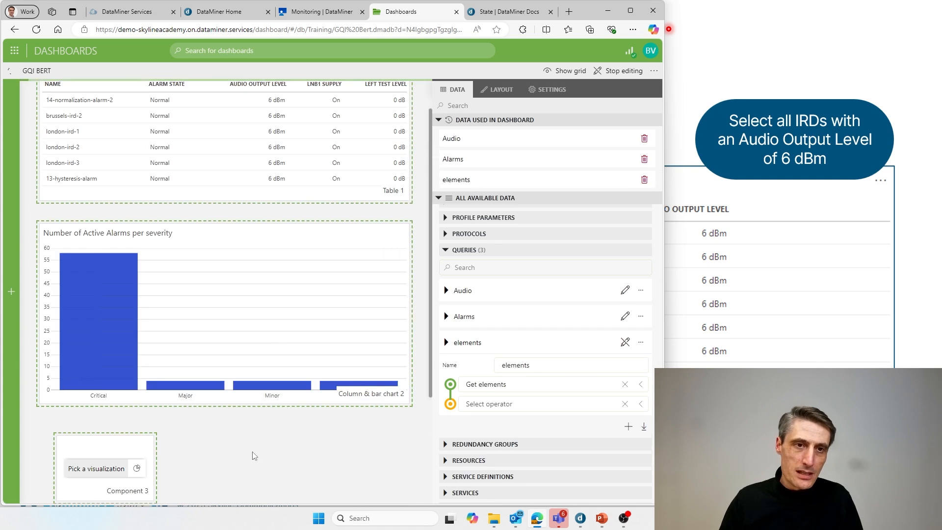
{"action": "left_click_drag", "start_coordinate": [156, 339], "coordinate": [403, 340]}
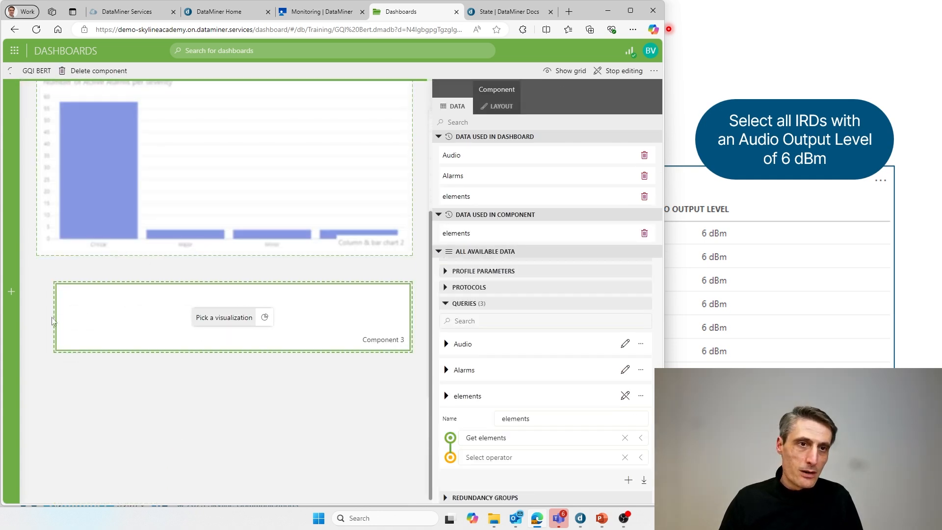
{"action": "left_click_drag", "start_coordinate": [55, 322], "coordinate": [51, 322]}
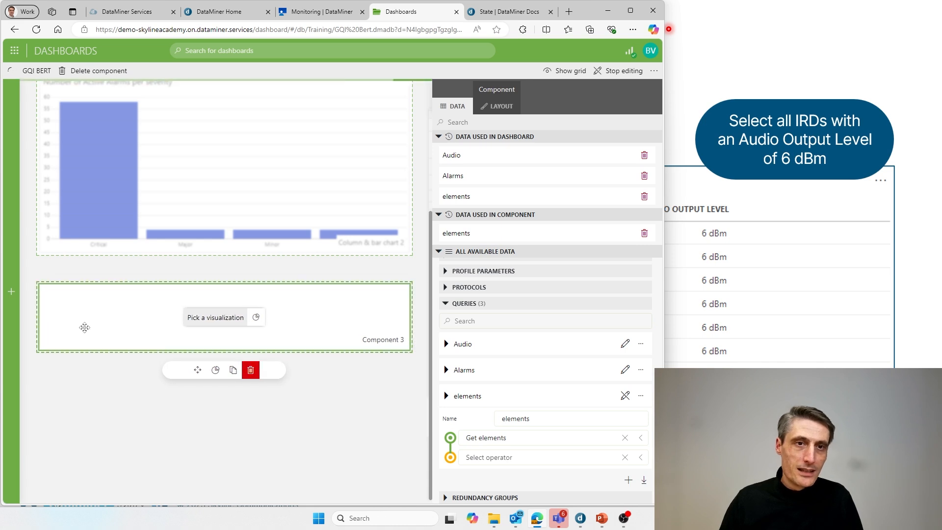
{"action": "left_click_drag", "start_coordinate": [220, 351], "coordinate": [221, 439]}
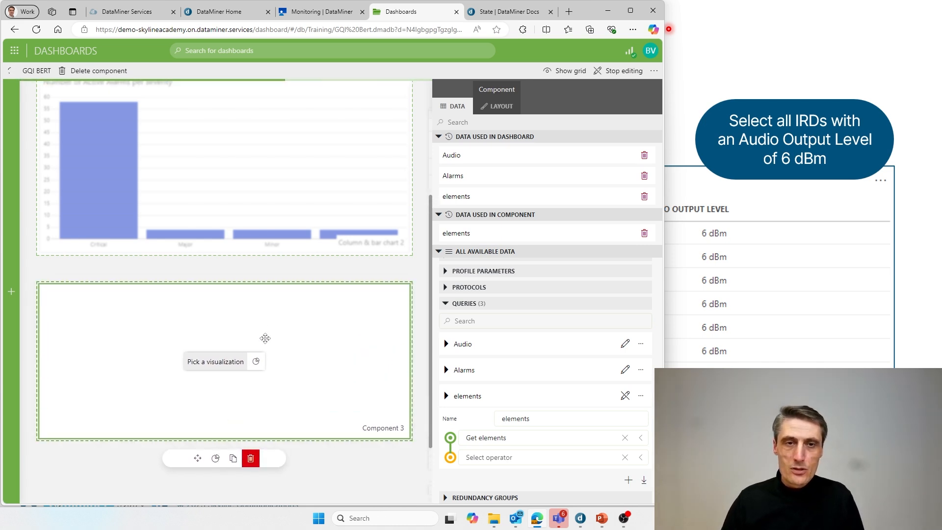
Visualize the elements component as a table and extend its height to show more rows
{"action": "left_click", "coordinate": [257, 363]}
{"action": "scroll", "coordinate": [250, 412], "scroll_direction": "down", "scroll_amount": 2}
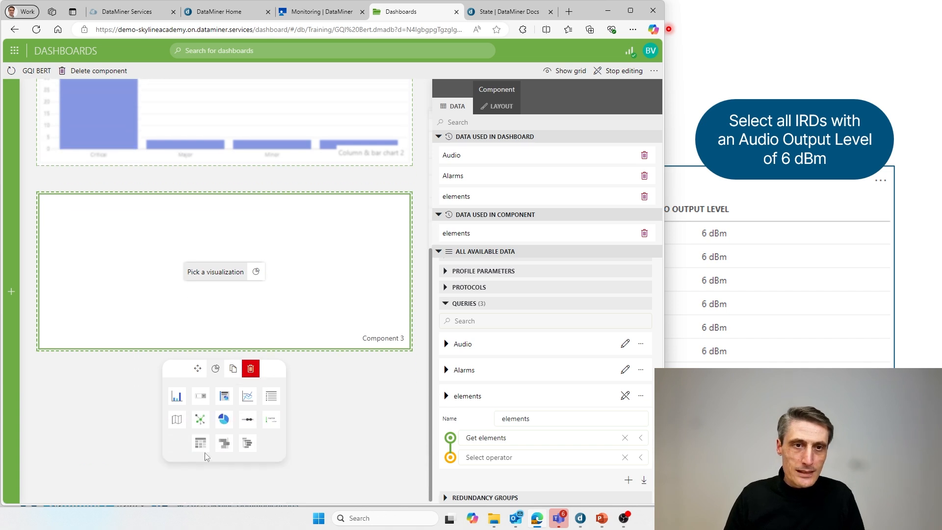
{"action": "left_click", "coordinate": [206, 454]}
{"action": "left_click", "coordinate": [347, 389]}
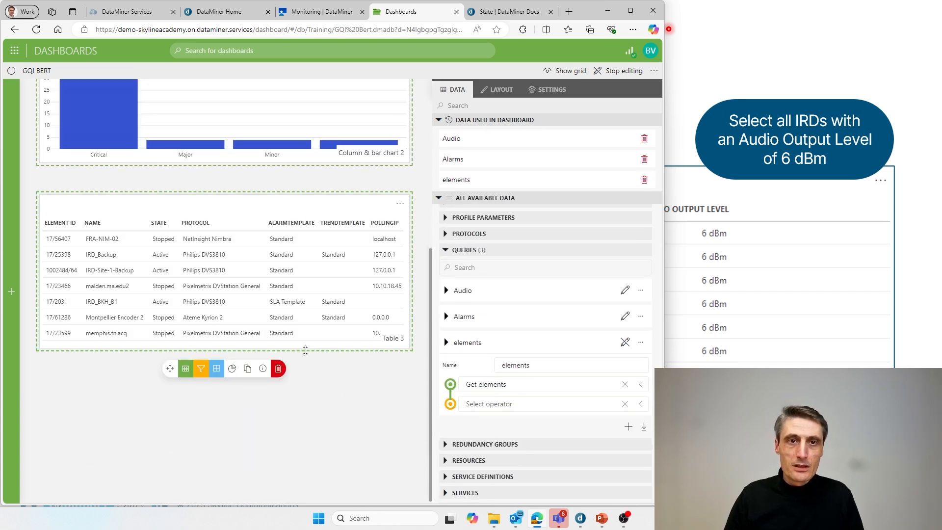
{"action": "left_click_drag", "start_coordinate": [306, 361], "coordinate": [304, 448]}
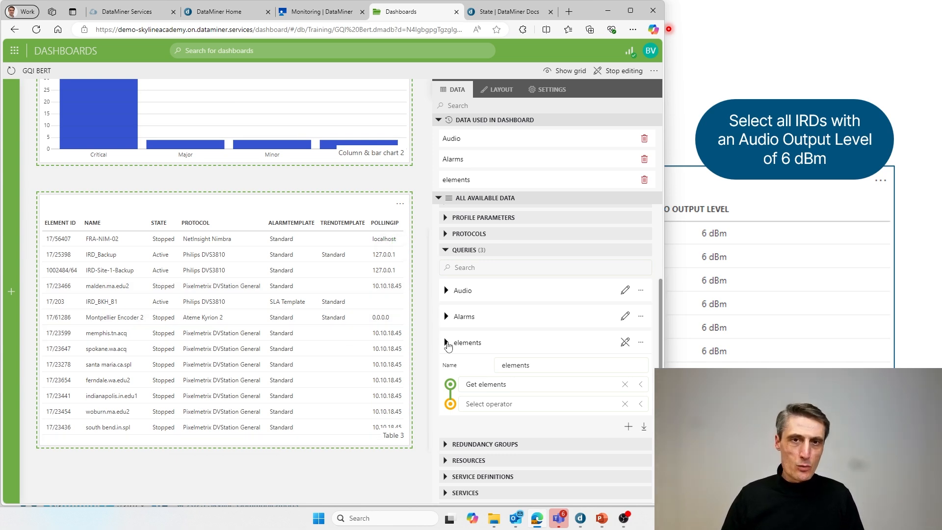
Stop editing the elements query and examine the columns it provides
{"action": "left_click", "coordinate": [625, 342]}
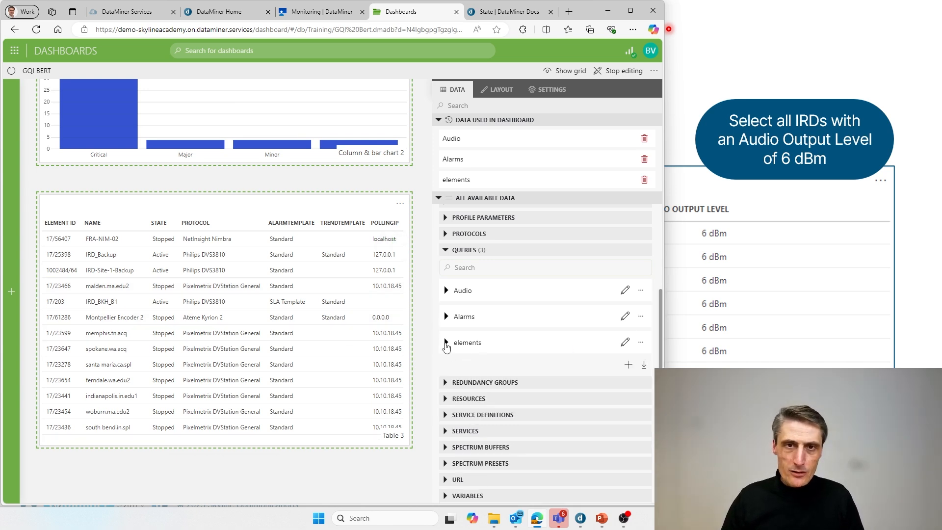
{"action": "left_click", "coordinate": [446, 343]}
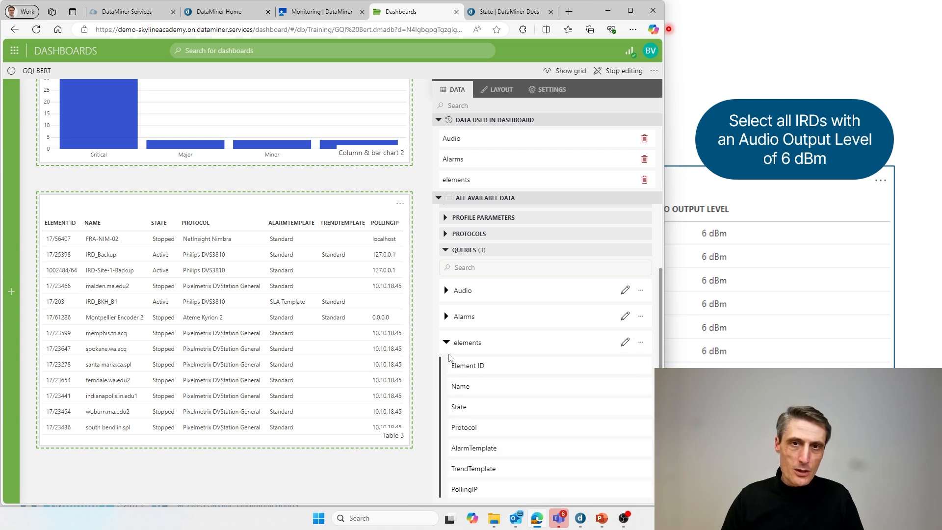
{"action": "scroll", "coordinate": [474, 430], "scroll_direction": "down", "scroll_amount": 2}
{"action": "scroll", "coordinate": [473, 429], "scroll_direction": "up", "scroll_amount": 2}
Reopen the elements query for editing and add an Aggregate operator on the Alarm state column with the Count method
{"action": "left_click", "coordinate": [625, 352]}
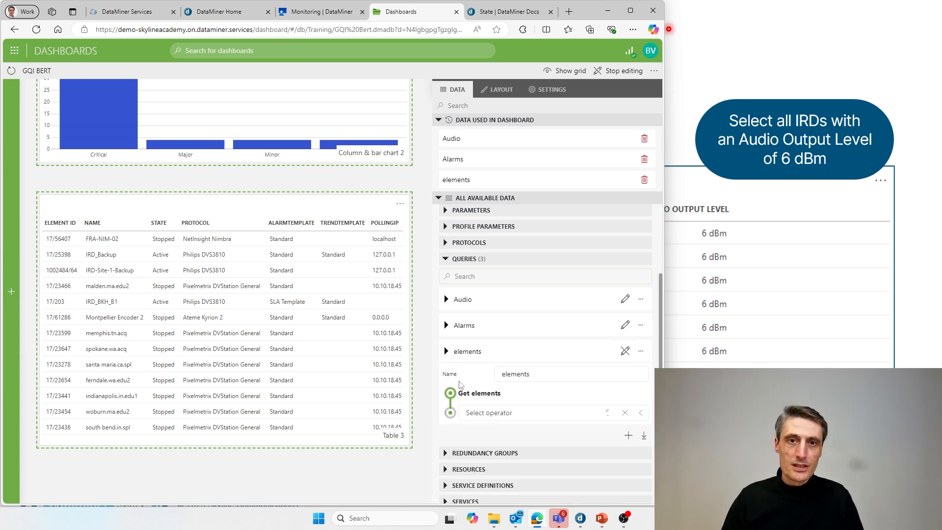
{"action": "left_click", "coordinate": [483, 416]}
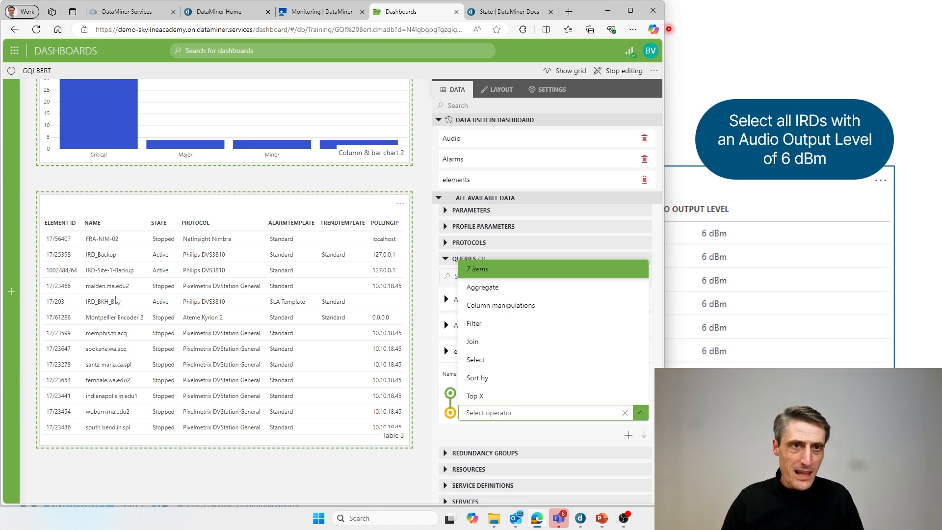
{"action": "left_click", "coordinate": [501, 294]}
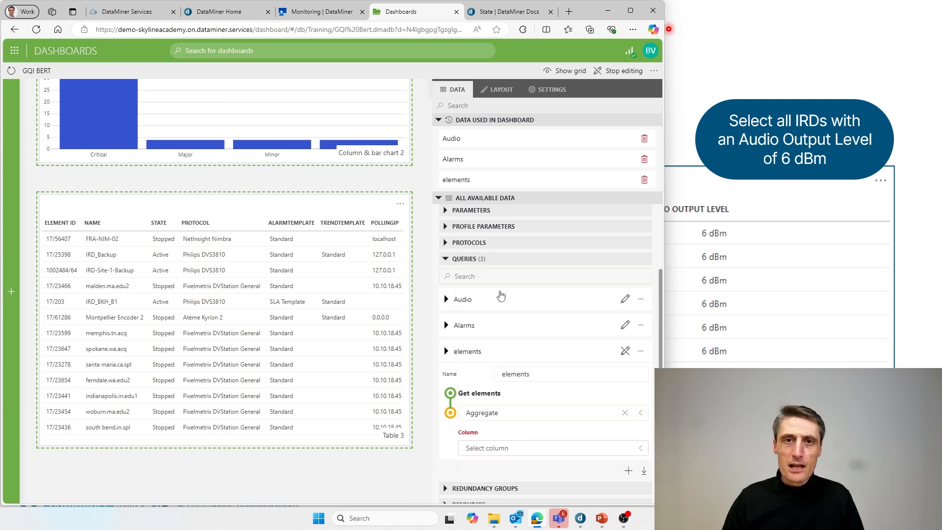
{"action": "left_click", "coordinate": [528, 450]}
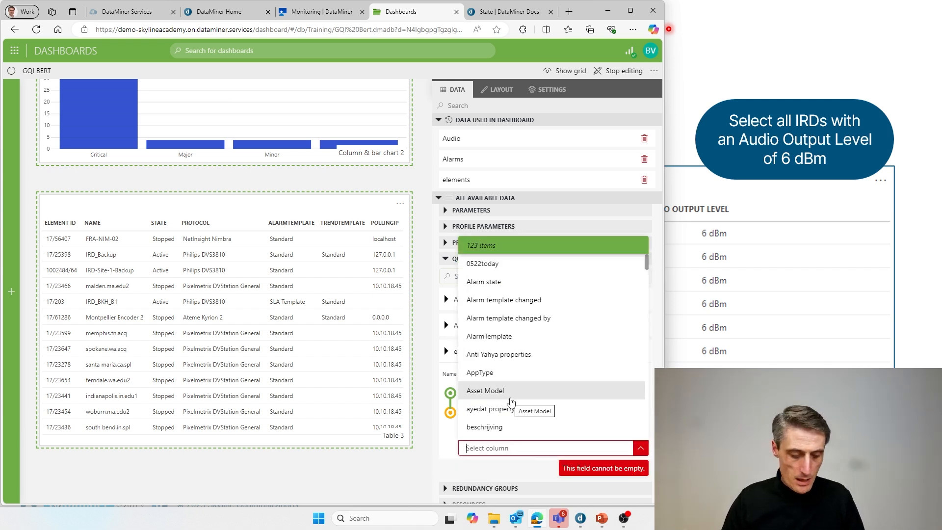
{"action": "left_click", "coordinate": [507, 283]}
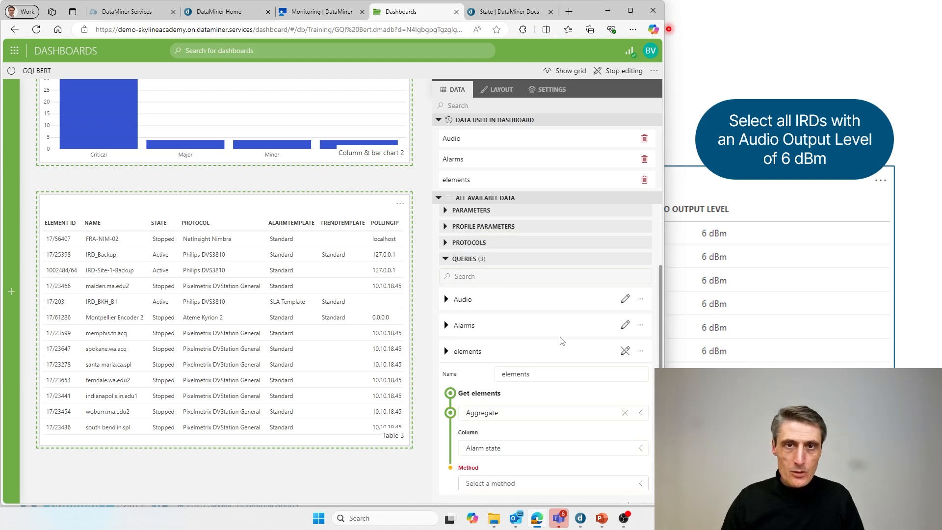
{"action": "scroll", "coordinate": [553, 402], "scroll_direction": "down", "scroll_amount": 2}
{"action": "left_click", "coordinate": [503, 394]}
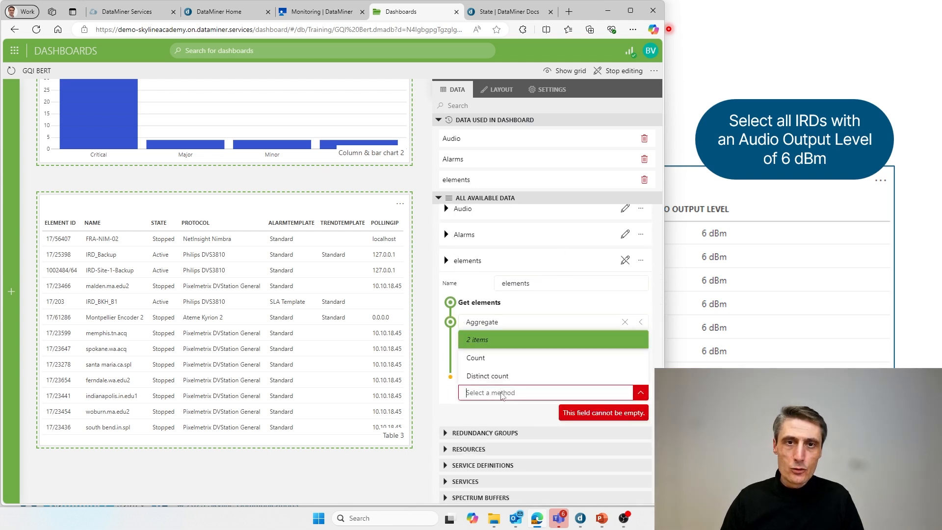
{"action": "left_click", "coordinate": [481, 364]}
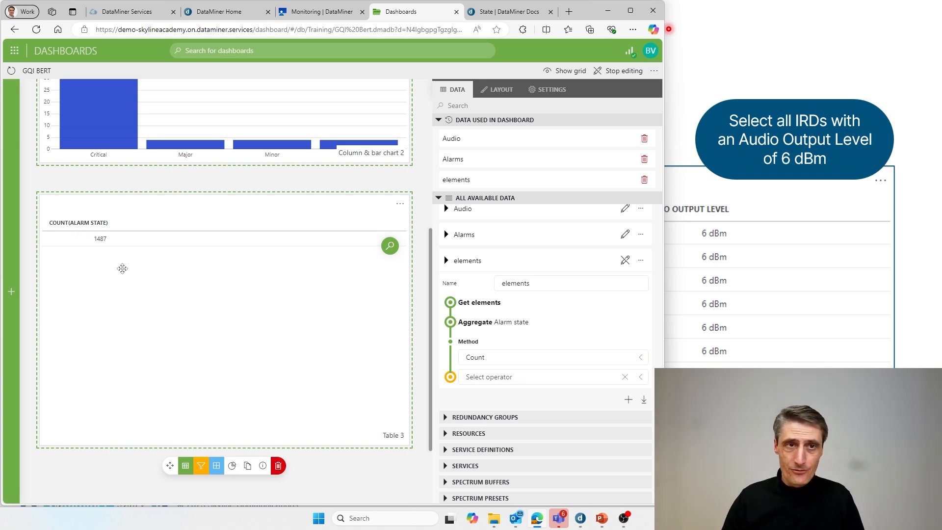
{"action": "left_click", "coordinate": [503, 379]}
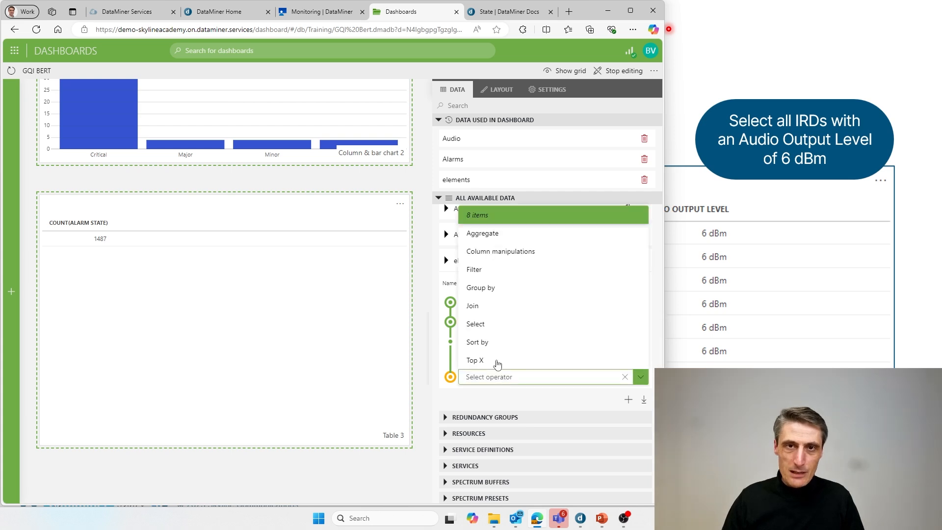
{"action": "left_click", "coordinate": [495, 401]}
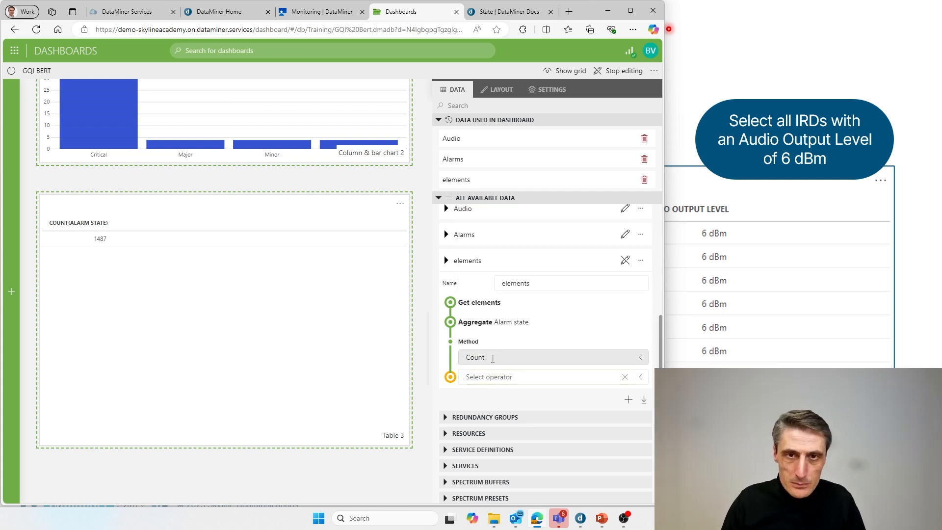
{"action": "left_click", "coordinate": [515, 323]}
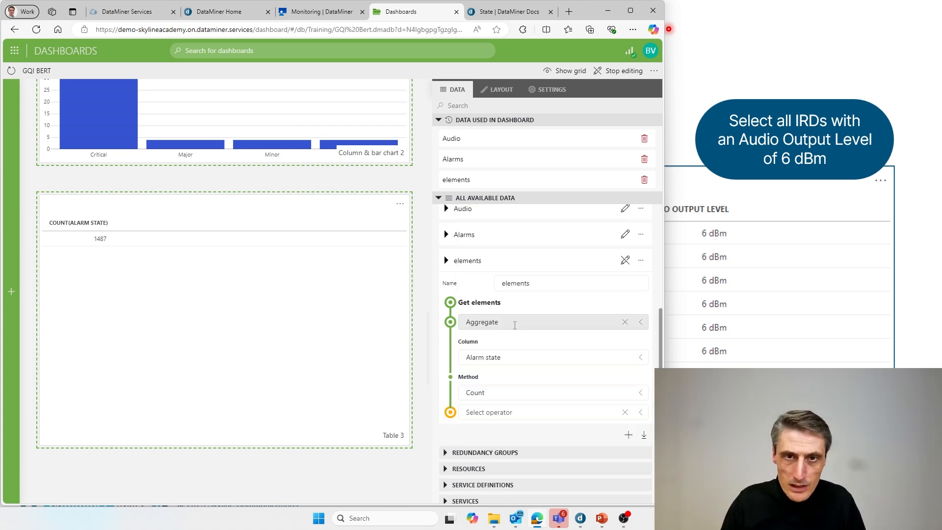
{"action": "left_click", "coordinate": [505, 356]}
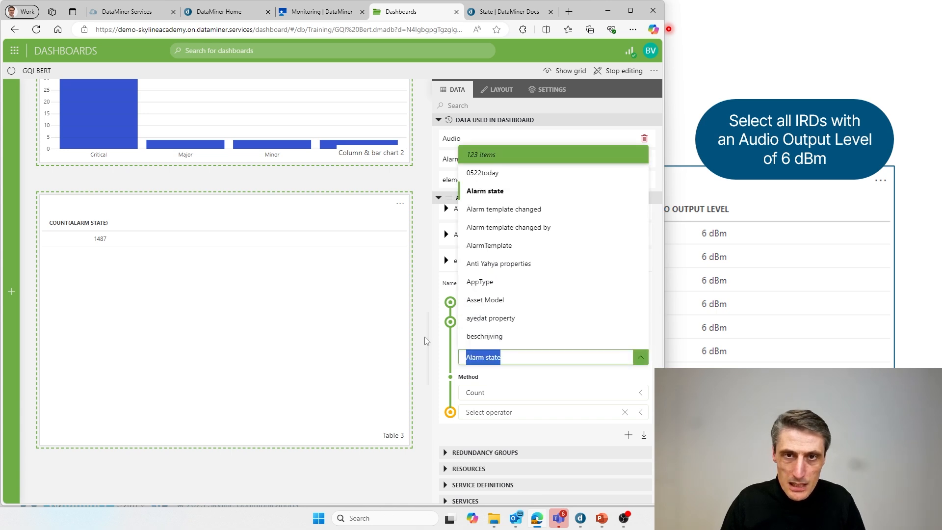
{"action": "left_click", "coordinate": [506, 407]}
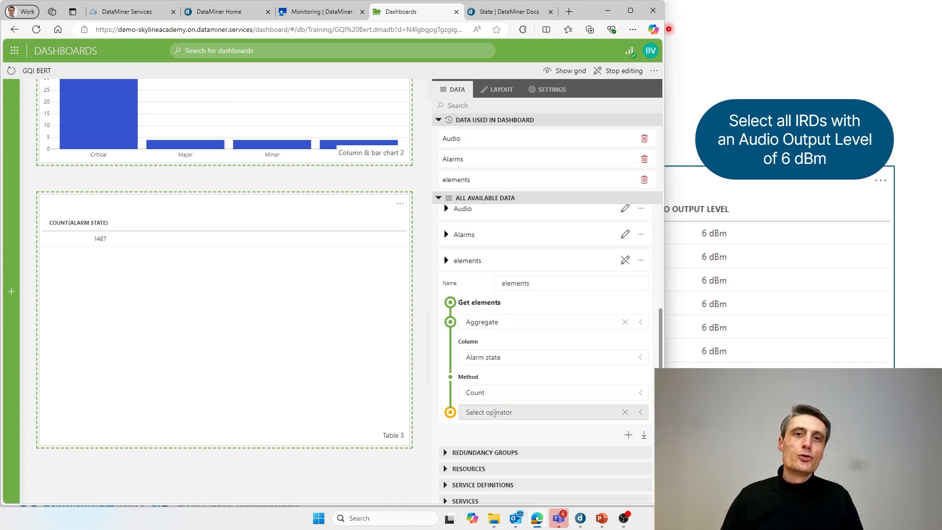
Add a Group by operator after the Count aggregation in the elements query, leaving its column unset
{"action": "left_click", "coordinate": [496, 415]}
{"action": "left_click", "coordinate": [491, 323]}
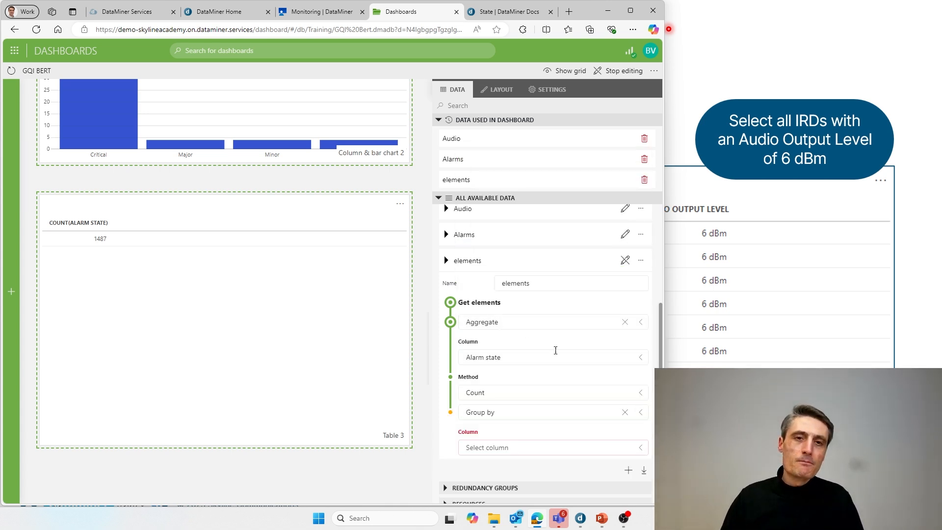
{"action": "left_click", "coordinate": [507, 448]}
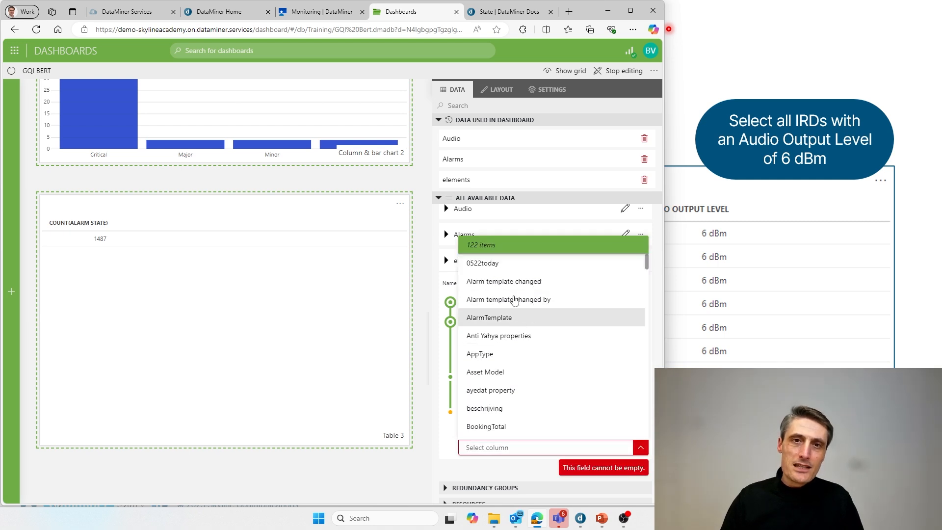
{"action": "left_click", "coordinate": [450, 403]}
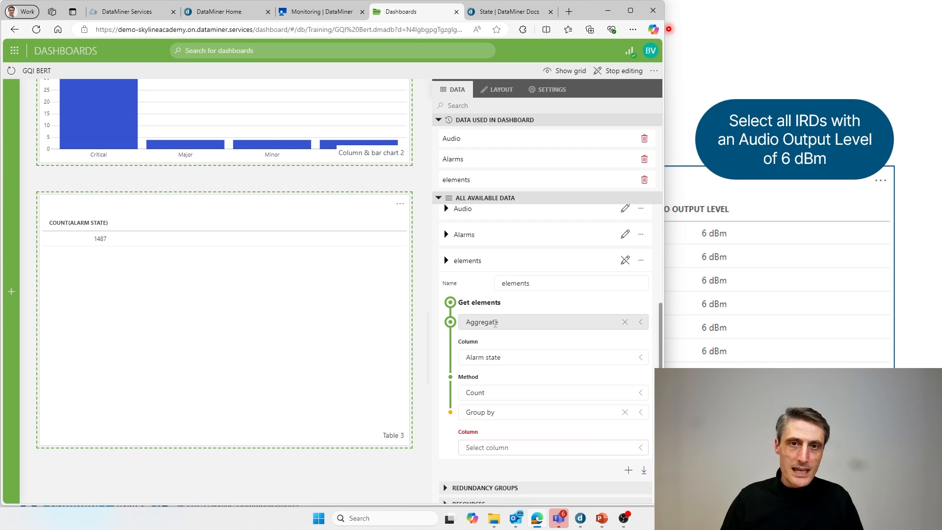
Change the aggregated column of the elements query to Element ID
{"action": "left_click", "coordinate": [510, 361]}
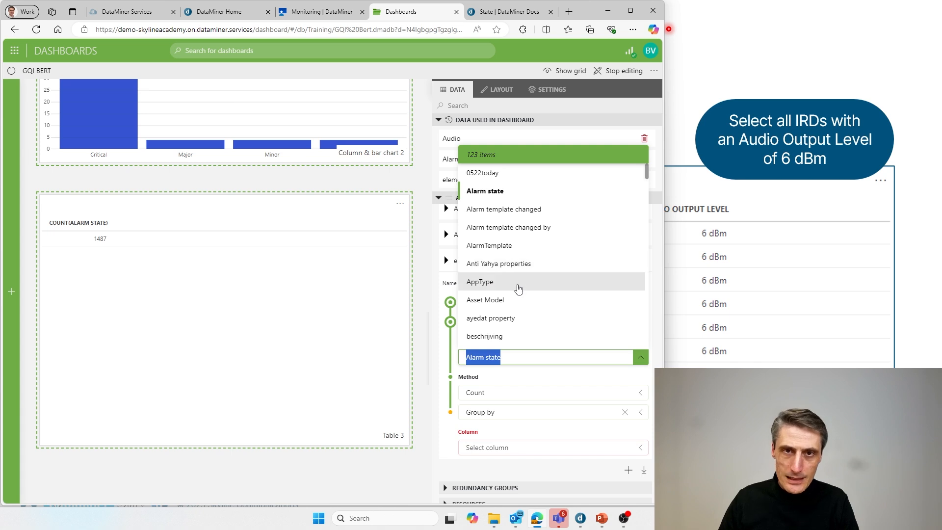
{"action": "scroll", "coordinate": [519, 290], "scroll_direction": "down", "scroll_amount": 1}
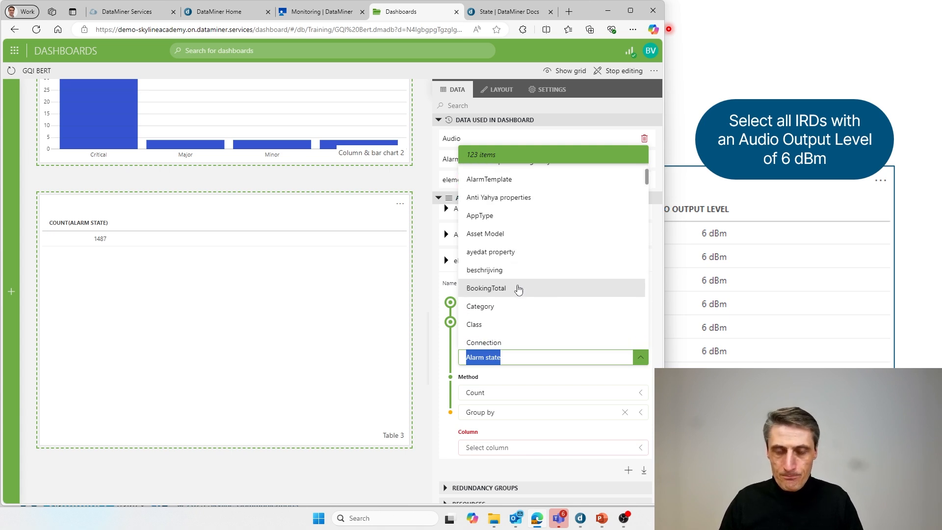
{"action": "type", "text": "ele"}
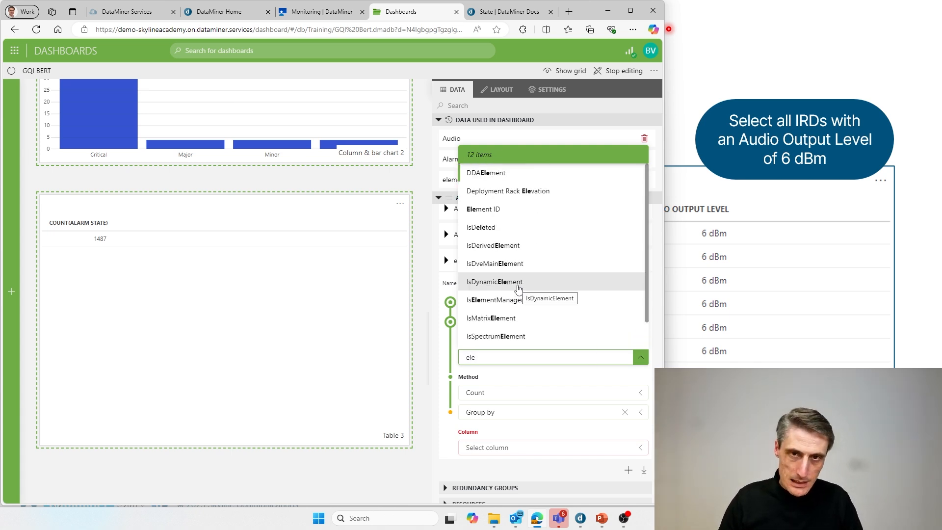
{"action": "left_click", "coordinate": [509, 215]}
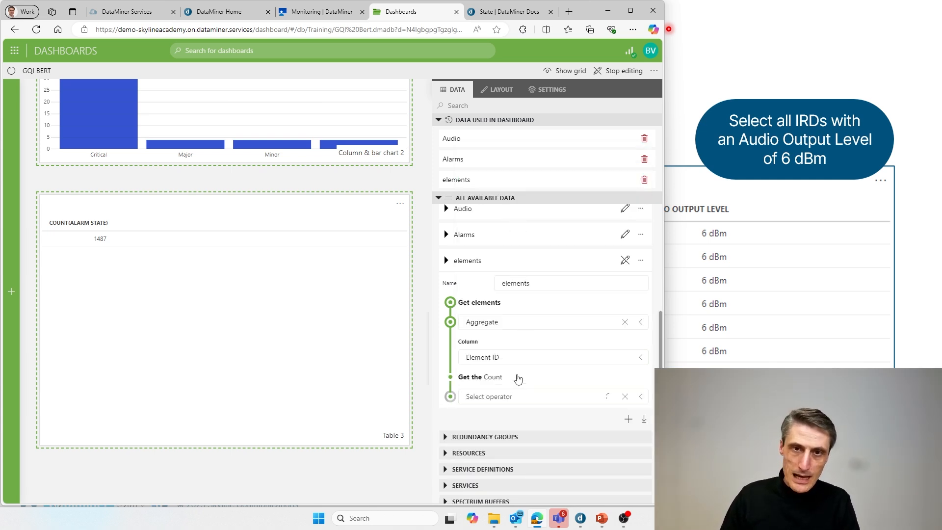
Set the Group by column of the elements query to Alarm state
{"action": "scroll", "coordinate": [513, 379], "scroll_direction": "down", "scroll_amount": 1}
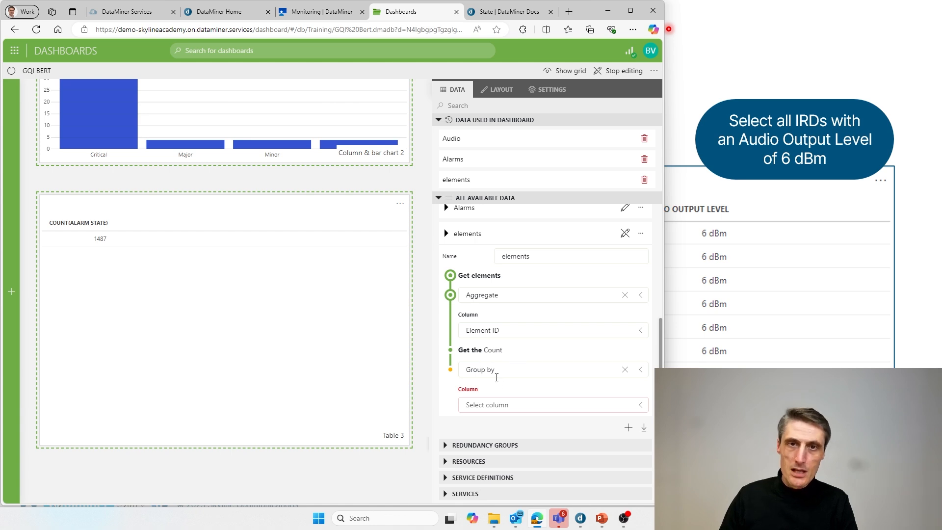
{"action": "scroll", "coordinate": [515, 396], "scroll_direction": "down", "scroll_amount": 2}
{"action": "left_click", "coordinate": [507, 325]}
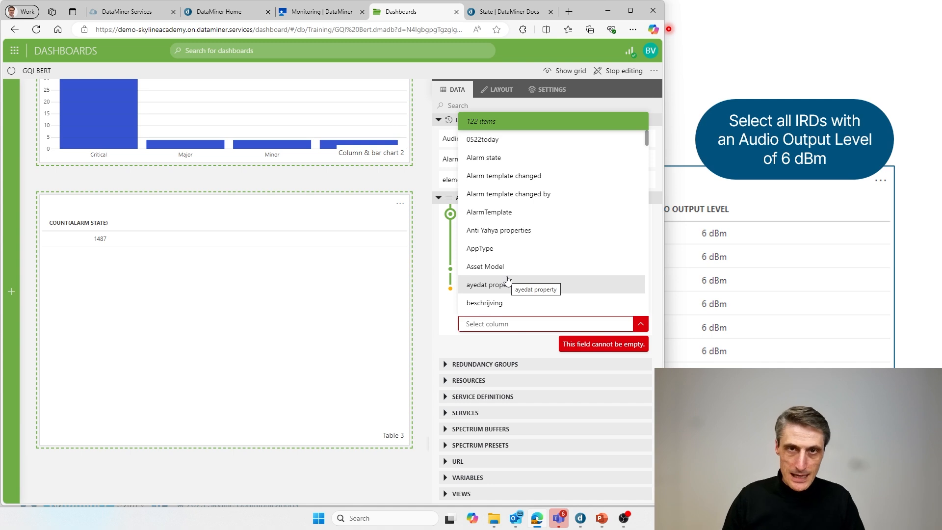
{"action": "left_click", "coordinate": [492, 159]}
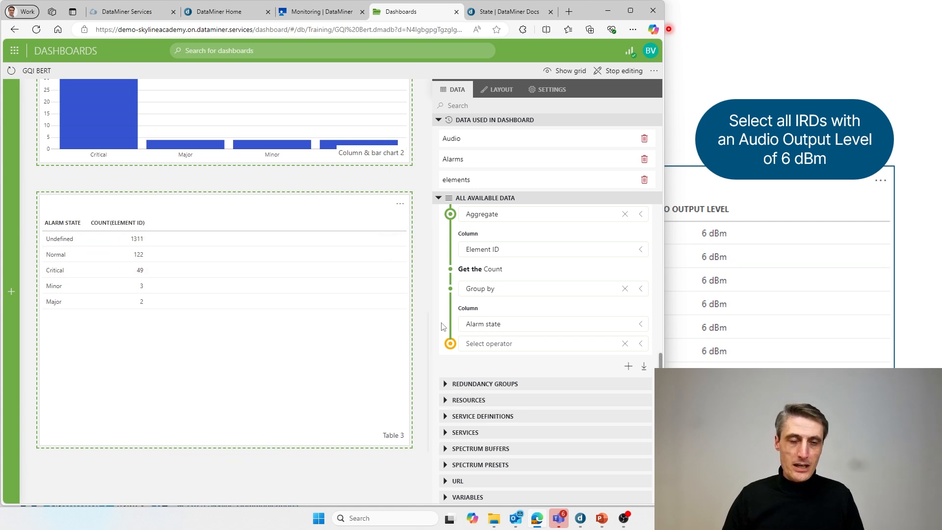
Add a Filter operator to the elements query with column Alarm state, method not equals and value Undefined
{"action": "left_click", "coordinate": [469, 344]}
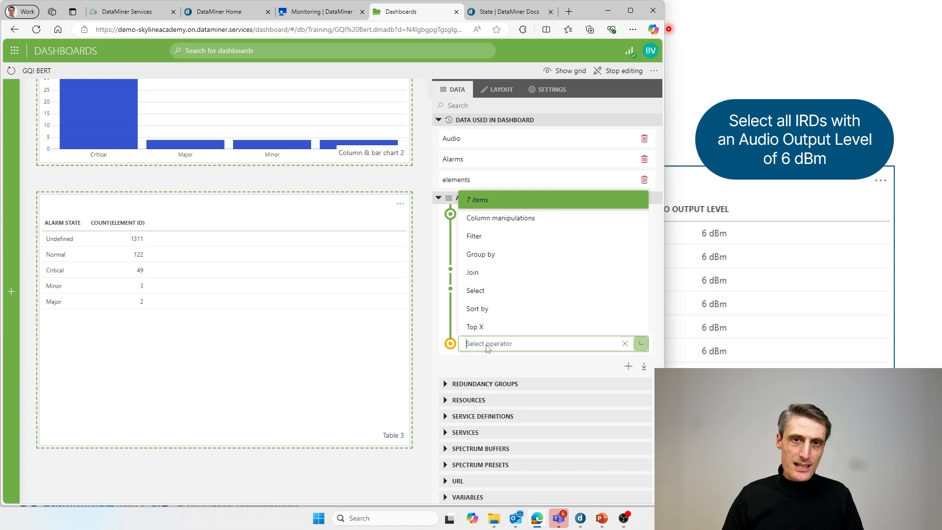
{"action": "left_click", "coordinate": [480, 237]}
{"action": "left_click", "coordinate": [500, 379]}
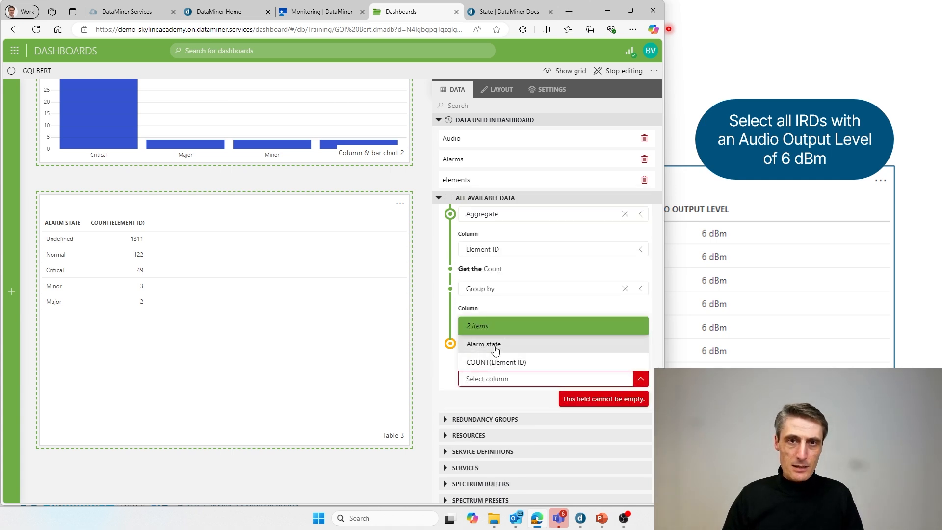
{"action": "left_click", "coordinate": [495, 346]}
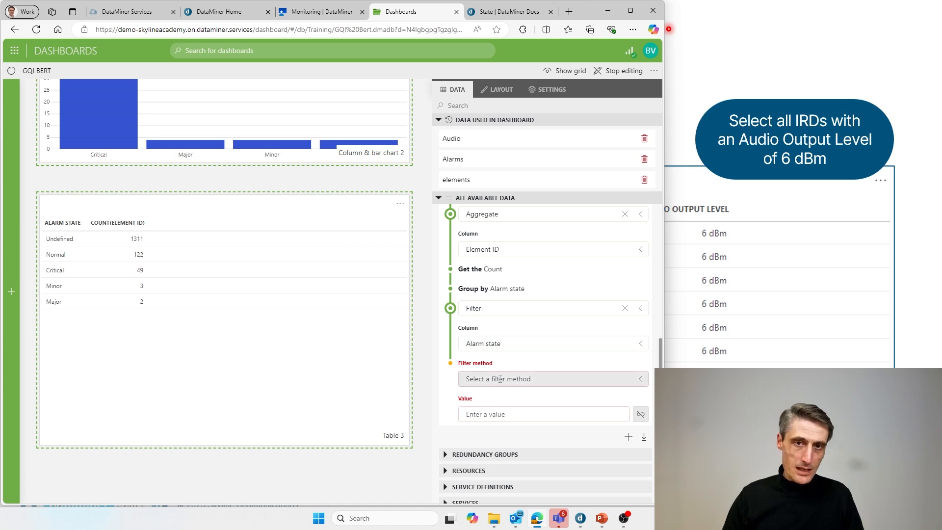
{"action": "left_click", "coordinate": [501, 378]}
{"action": "left_click", "coordinate": [496, 332]}
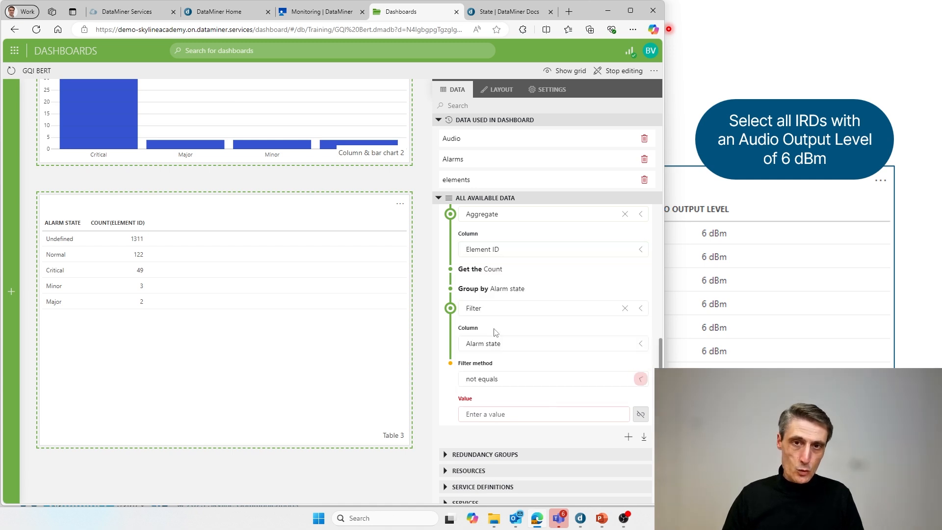
{"action": "left_click", "coordinate": [492, 414]}
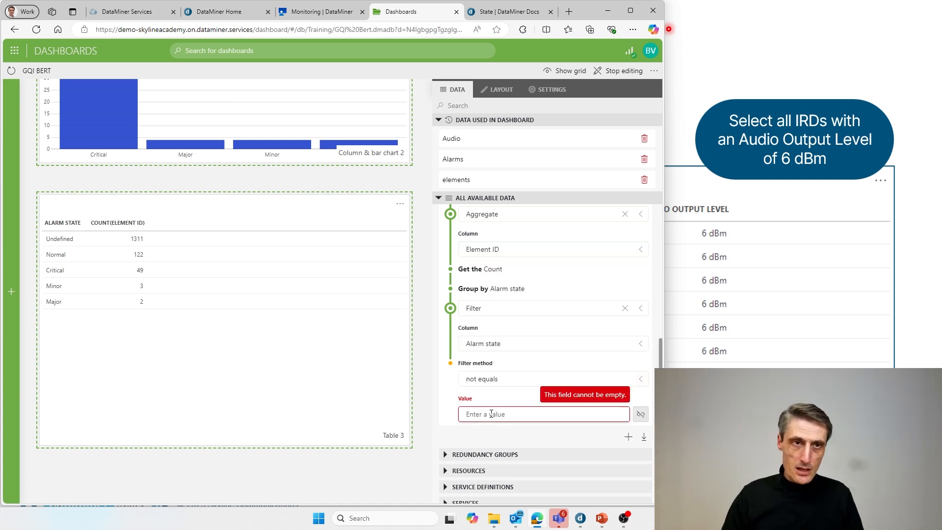
{"action": "type", "text": "Undefined"}
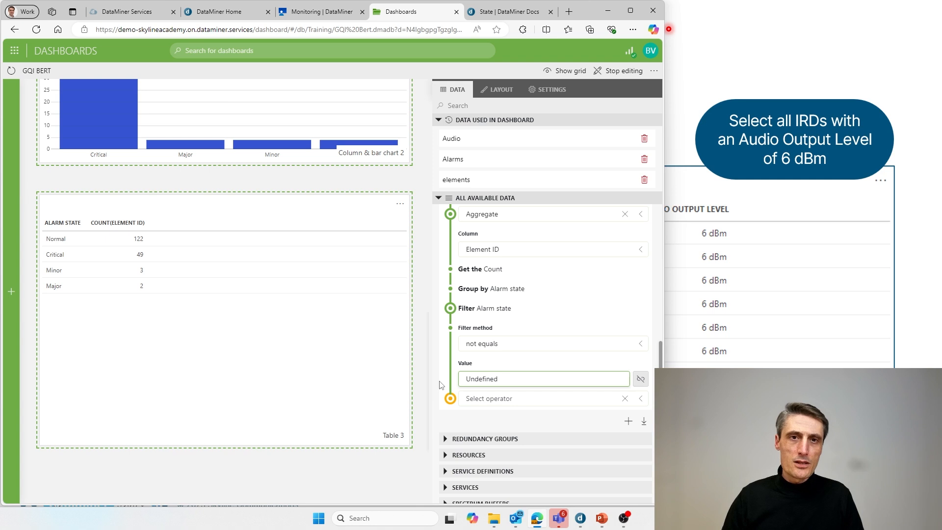
Add a second Filter operator to the elements query that keeps rows whose Alarm state not equals Normal
{"action": "left_click", "coordinate": [481, 399]}
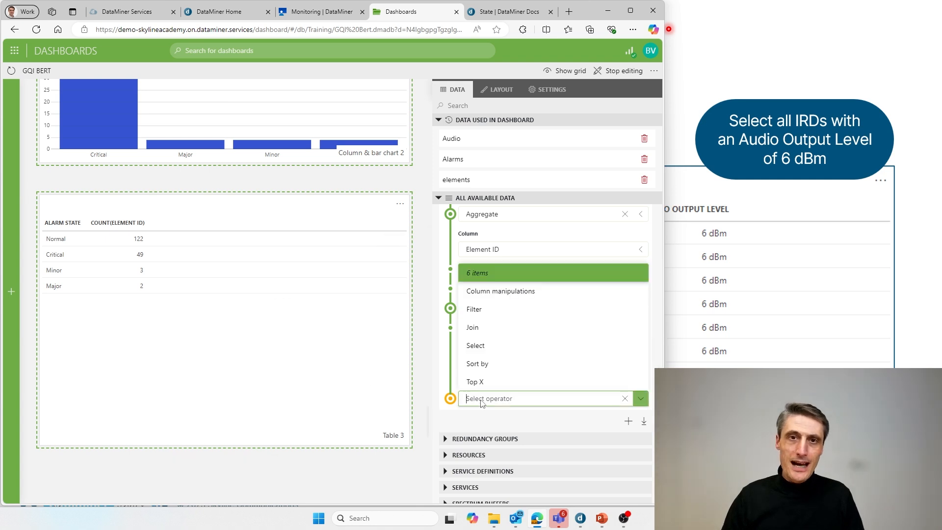
{"action": "left_click", "coordinate": [482, 314]}
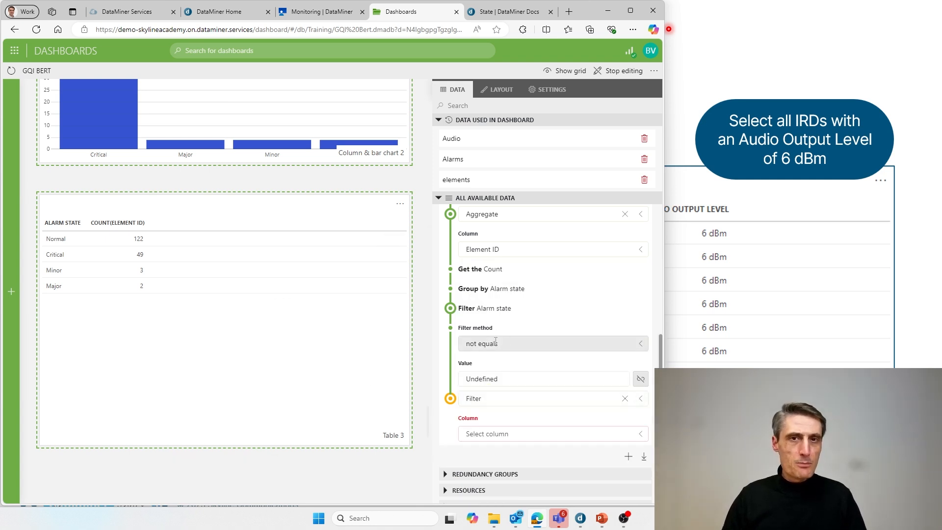
{"action": "scroll", "coordinate": [525, 369], "scroll_direction": "down", "scroll_amount": 1}
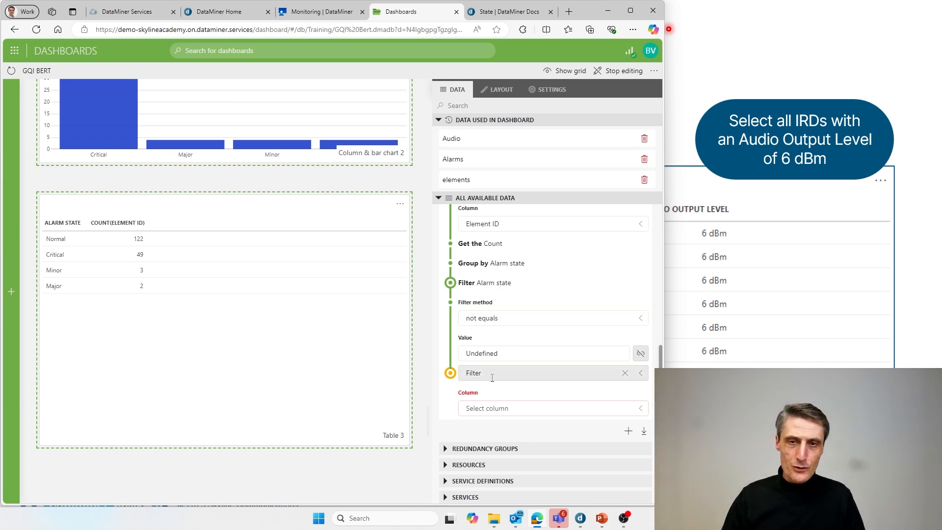
{"action": "left_click", "coordinate": [485, 407]}
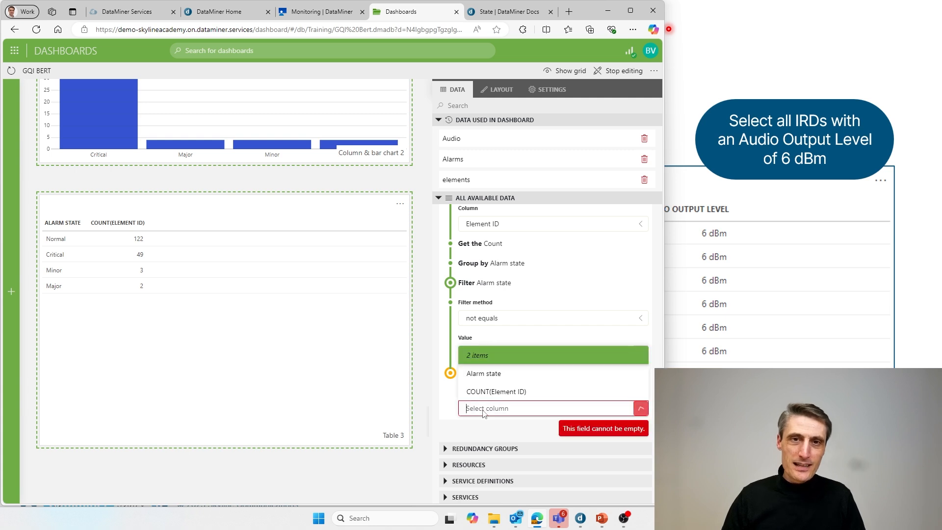
{"action": "left_click", "coordinate": [488, 374]}
{"action": "scroll", "coordinate": [503, 381], "scroll_direction": "down", "scroll_amount": 1}
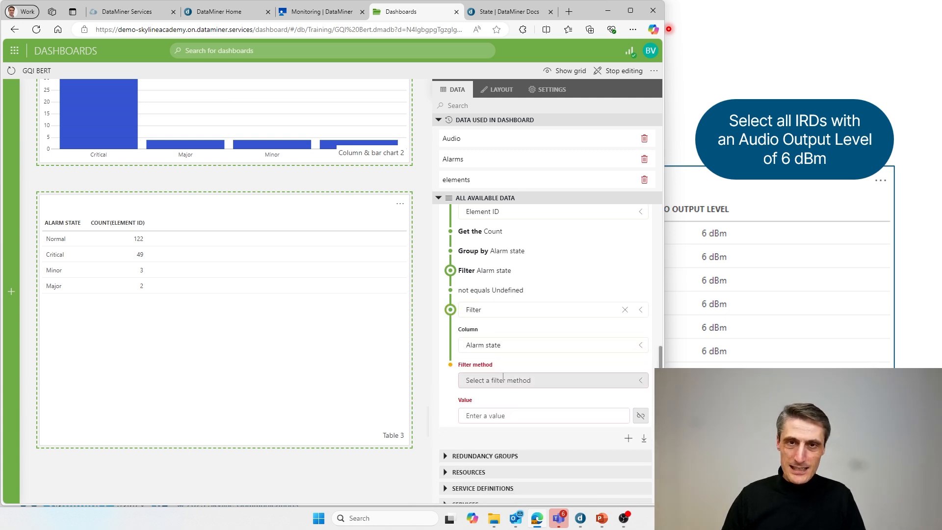
{"action": "left_click", "coordinate": [512, 338]}
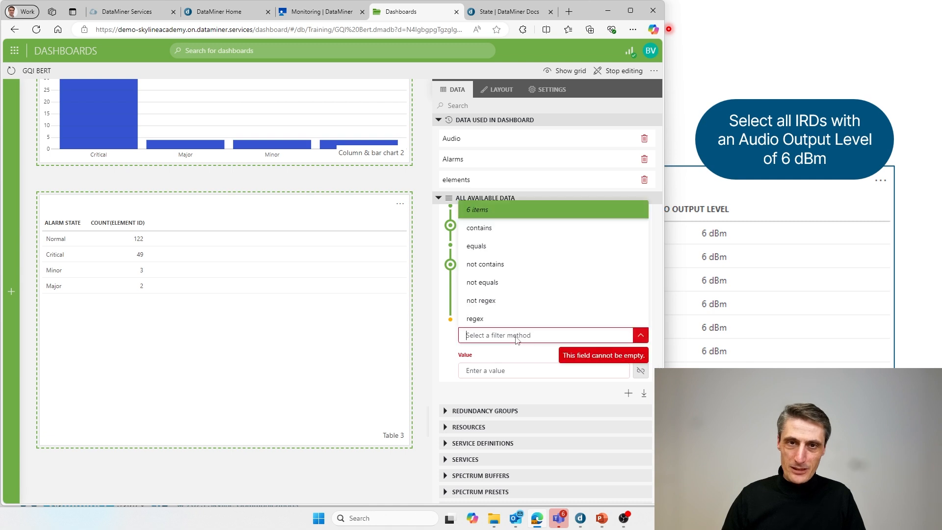
{"action": "left_click", "coordinate": [488, 289]}
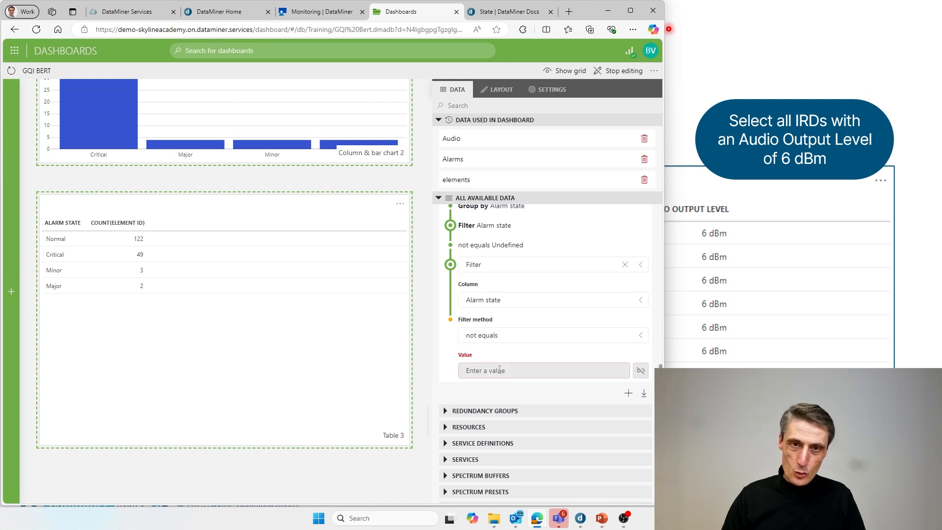
{"action": "left_click", "coordinate": [500, 370]}
{"action": "type", "text": "Nom"}
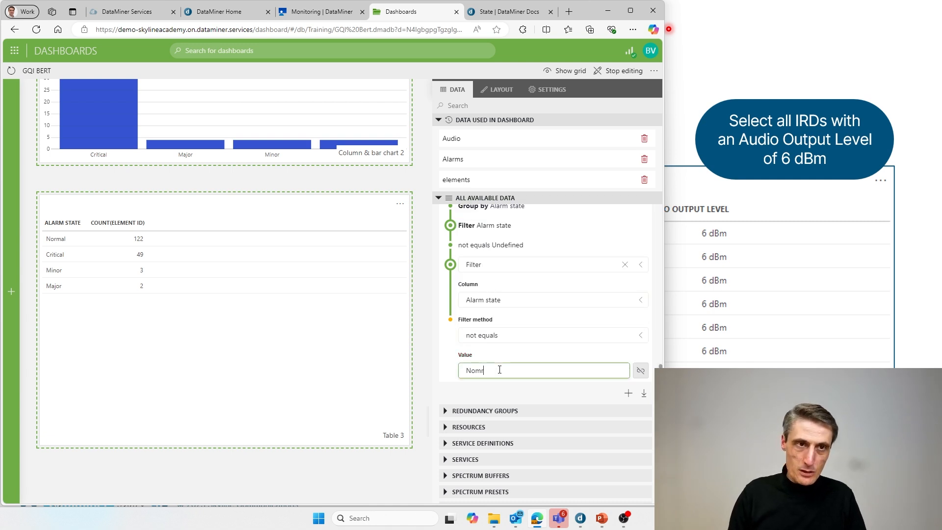
{"action": "key", "text": "BackSpace"}
{"action": "type", "text": "rmal"}
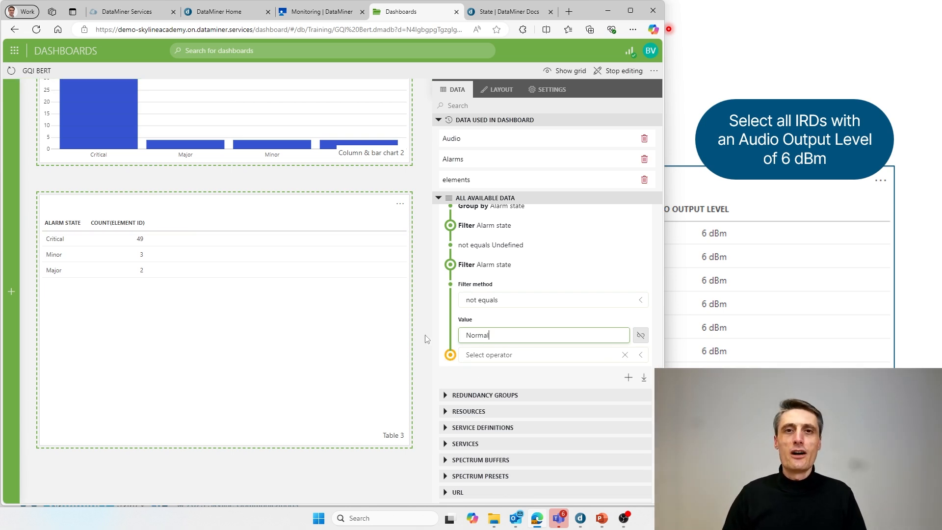
{"action": "left_click", "coordinate": [441, 331]}
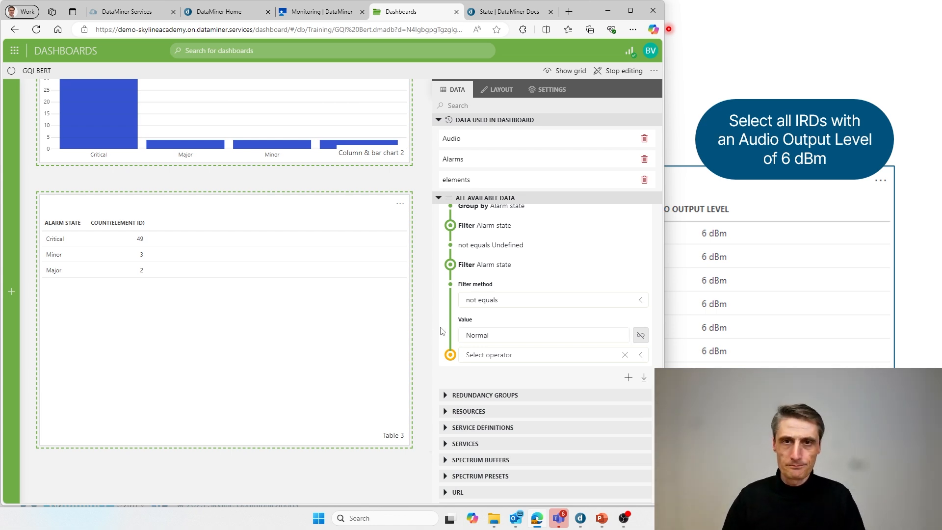
Add a Select operator after the two filters in the elements query, keeping the Alarm state and COUNT(Element ID) columns checked
{"action": "scroll", "coordinate": [515, 329], "scroll_direction": "up", "scroll_amount": 1}
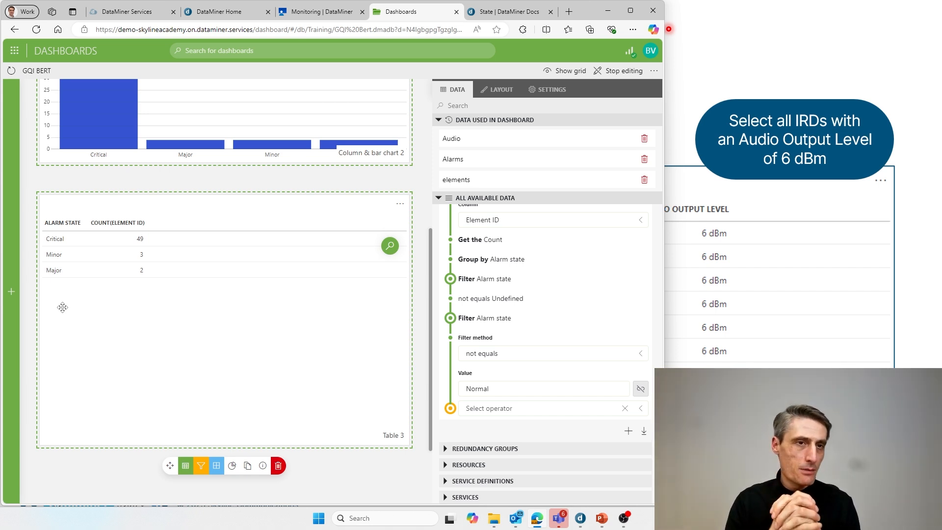
{"action": "scroll", "coordinate": [62, 308], "scroll_direction": "up", "scroll_amount": 3}
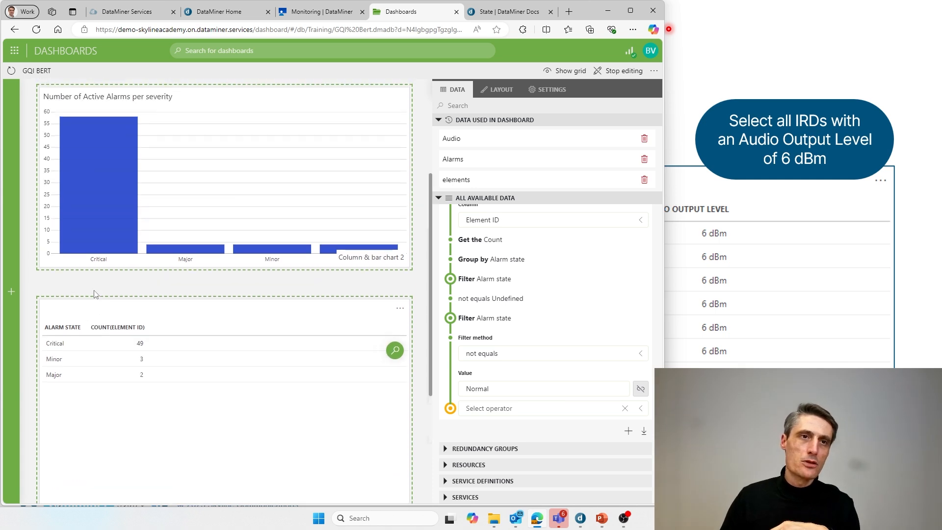
{"action": "scroll", "coordinate": [137, 256], "scroll_direction": "down", "scroll_amount": 3}
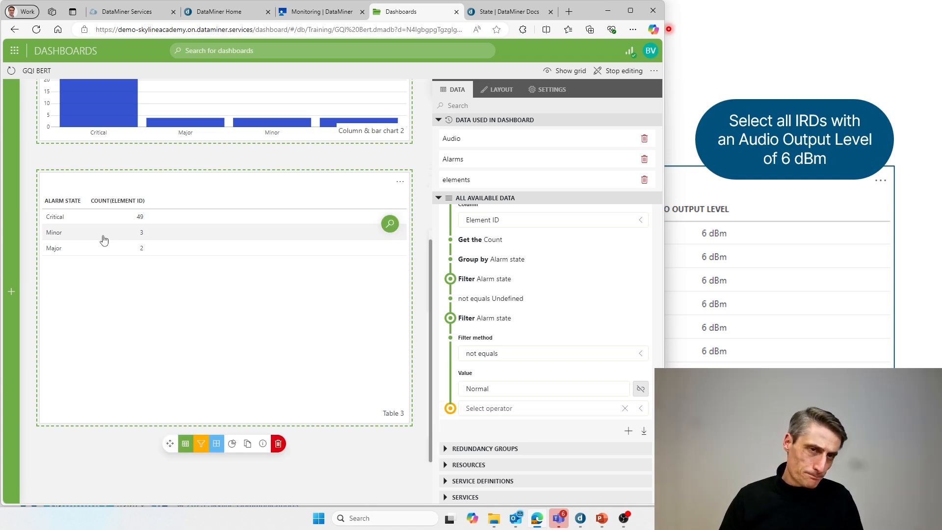
{"action": "left_click", "coordinate": [483, 409]}
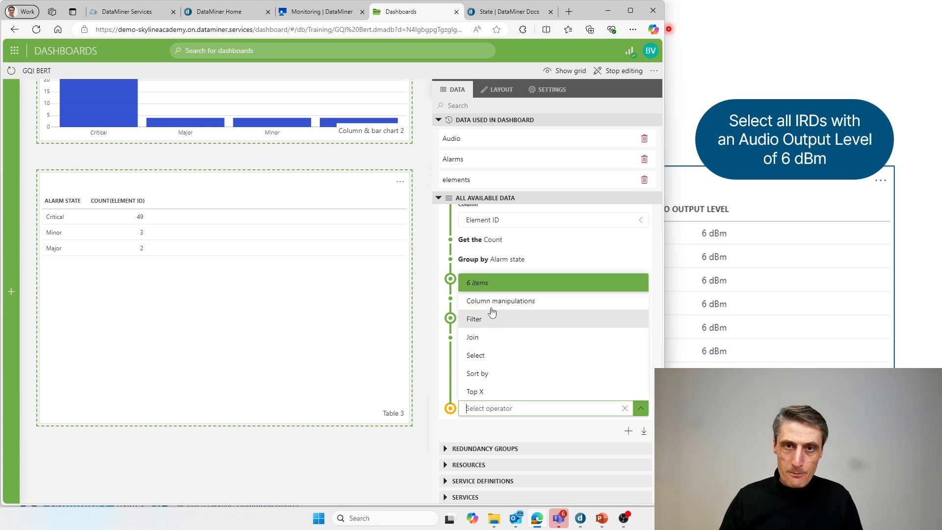
{"action": "left_click", "coordinate": [490, 360]}
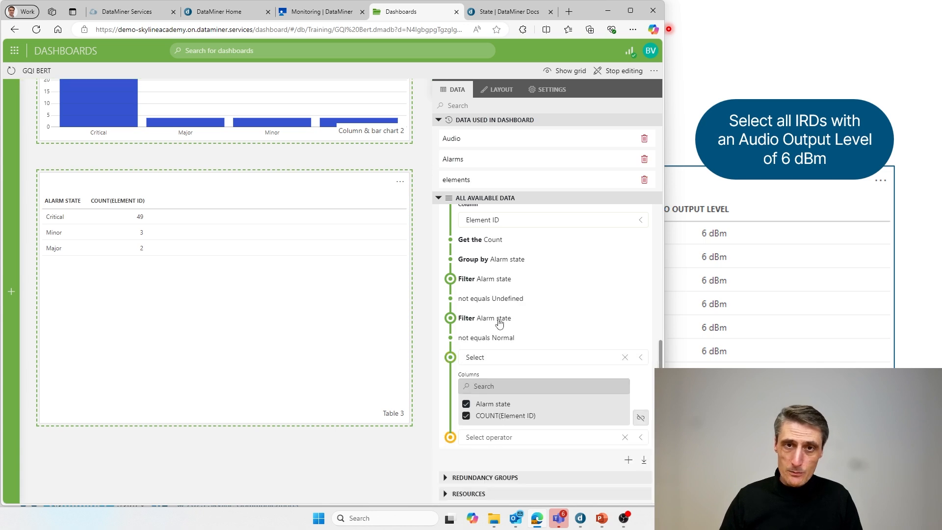
{"action": "scroll", "coordinate": [502, 320], "scroll_direction": "up", "scroll_amount": 3}
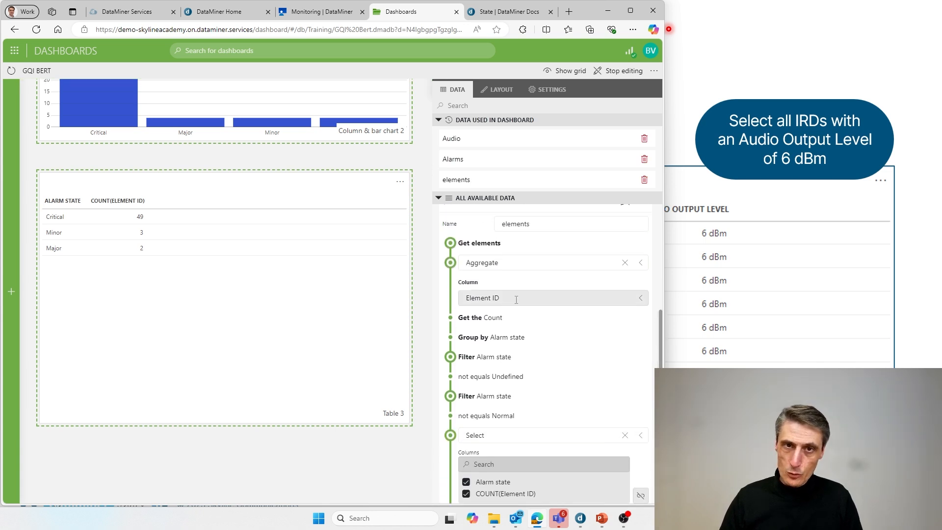
{"action": "left_click", "coordinate": [517, 299]}
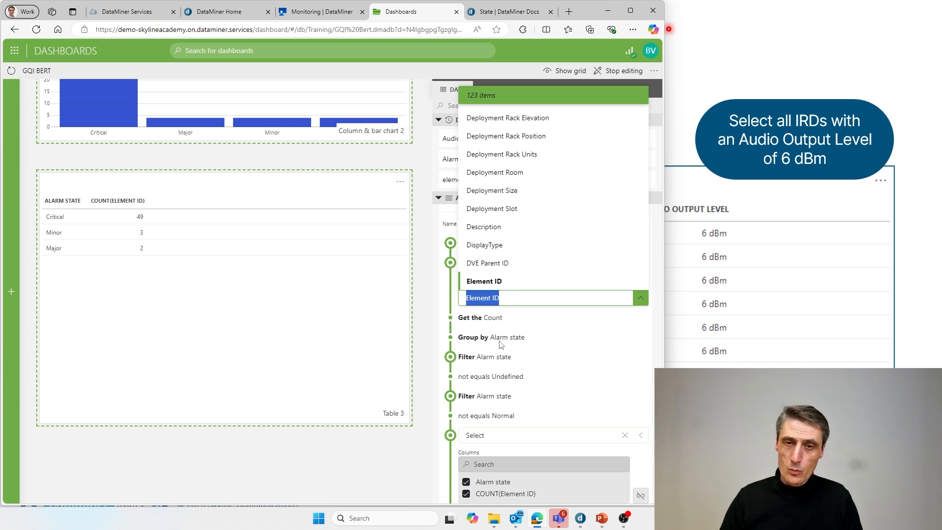
{"action": "left_click", "coordinate": [269, 337]}
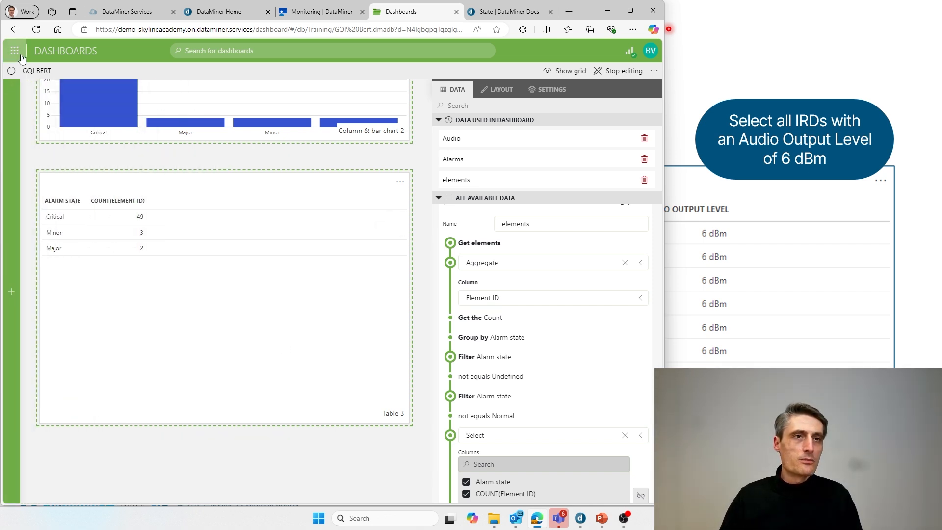
Return to the dashboards overview, open the GQI examples dashboard and start editing it
{"action": "left_click", "coordinate": [21, 56]}
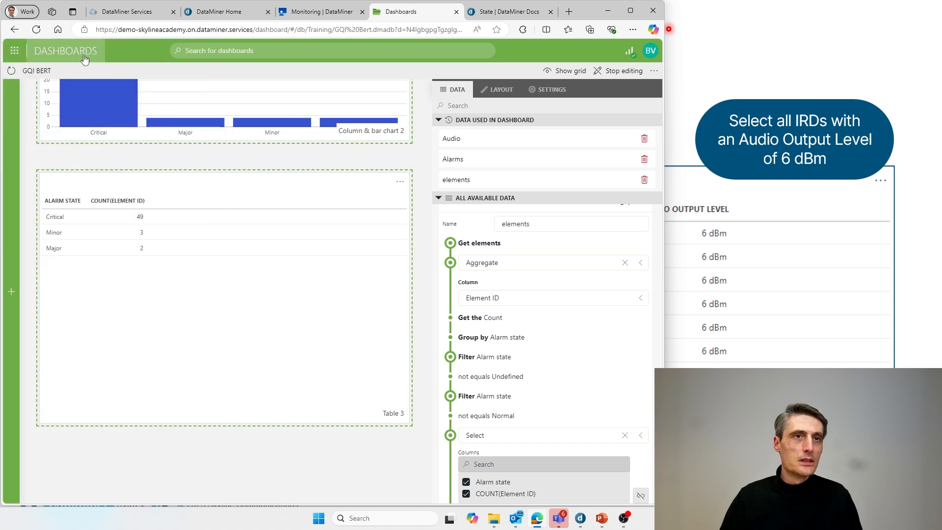
{"action": "left_click", "coordinate": [82, 54]}
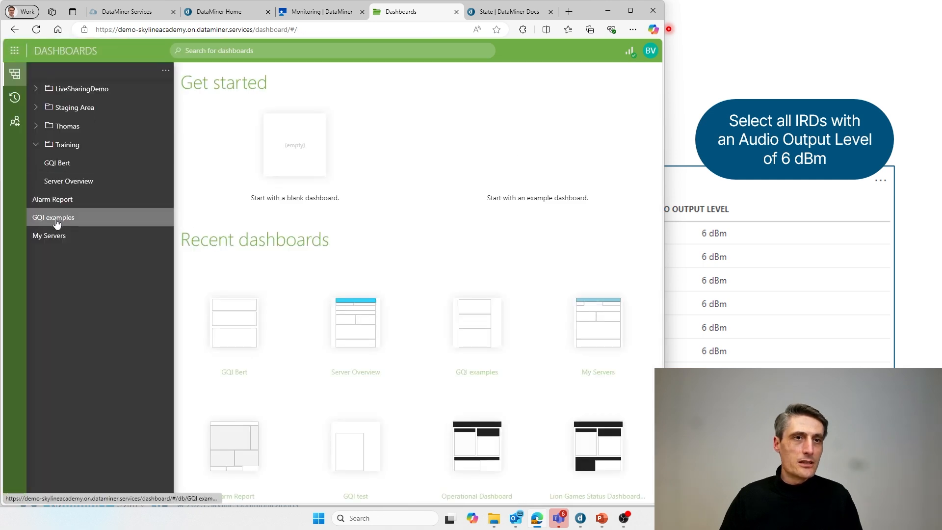
{"action": "left_click", "coordinate": [62, 216]}
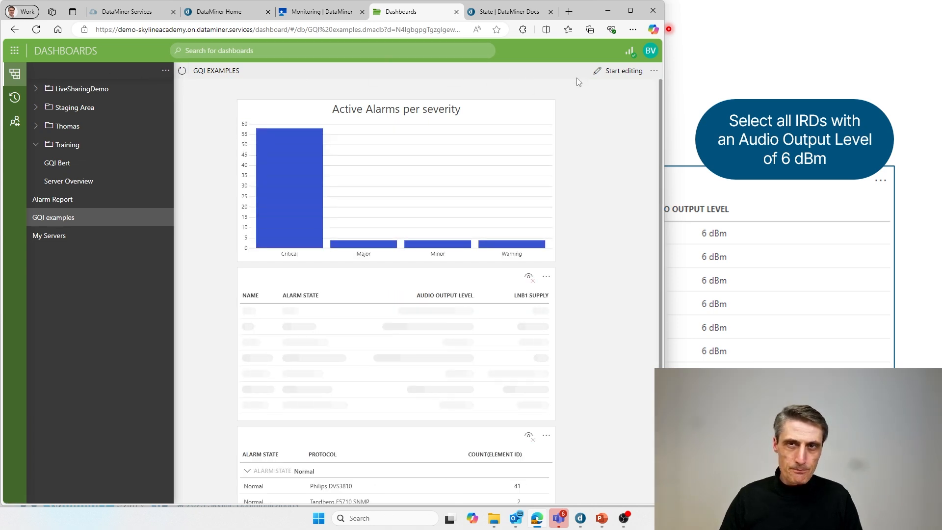
{"action": "left_click", "coordinate": [617, 73]}
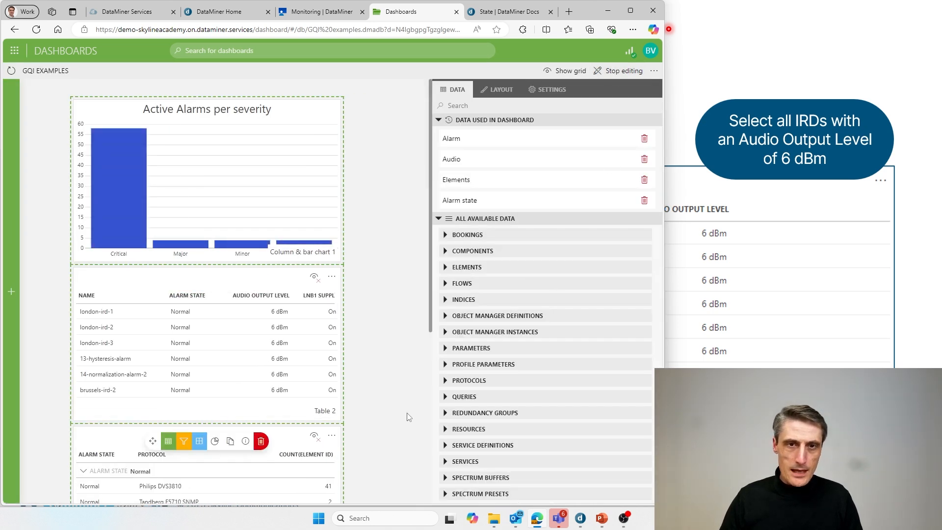
Expand the available queries and collapse the Normal and Critical groups in the table counting elements per alarm state and protocol
{"action": "left_click", "coordinate": [446, 396]}
{"action": "scroll", "coordinate": [386, 364], "scroll_direction": "down", "scroll_amount": 5}
{"action": "left_click", "coordinate": [132, 242]}
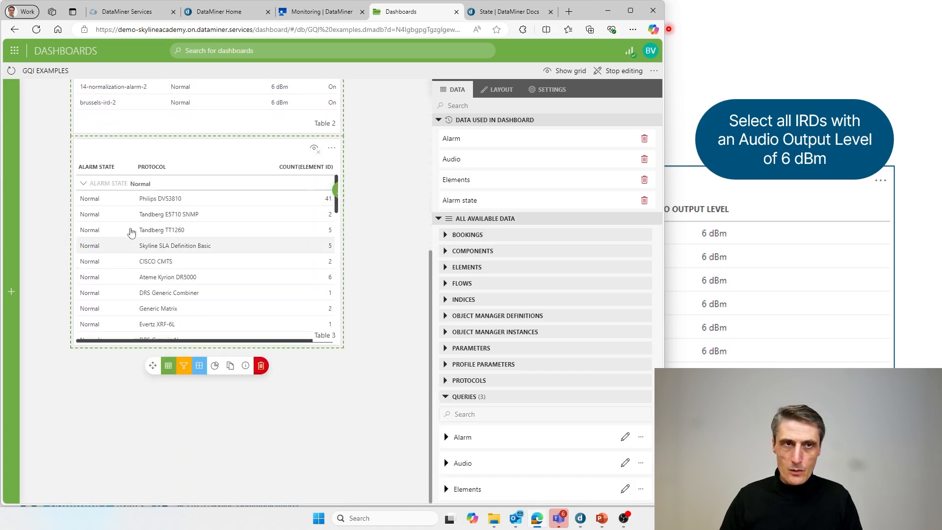
{"action": "mouse_move", "coordinate": [231, 245]}
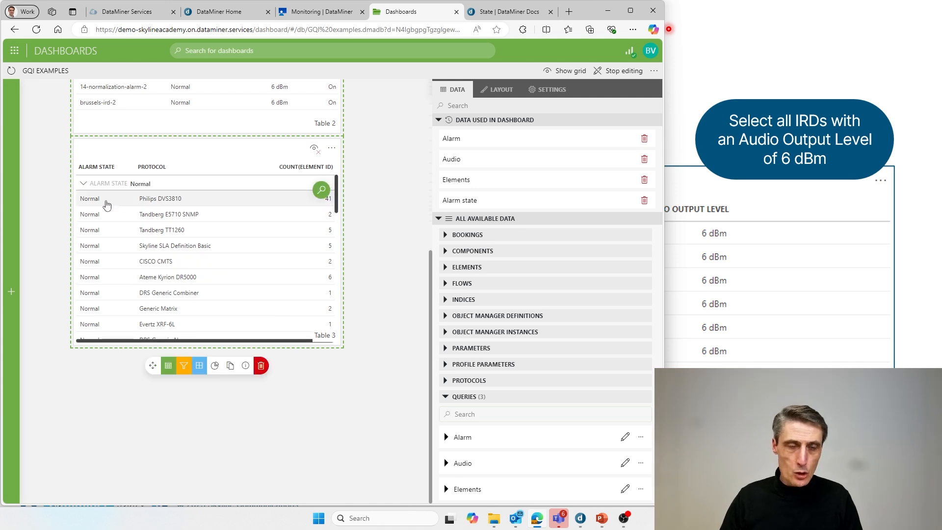
{"action": "left_click", "coordinate": [84, 184]}
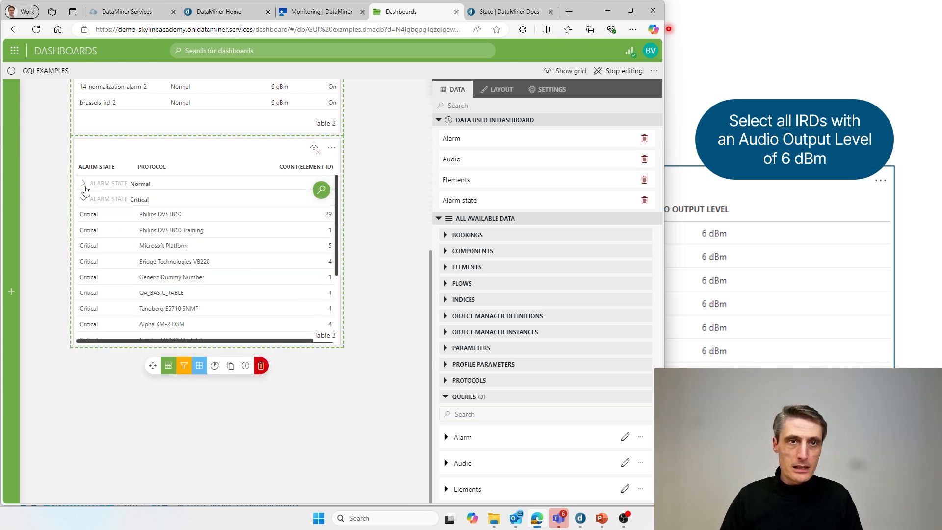
{"action": "left_click", "coordinate": [90, 200]}
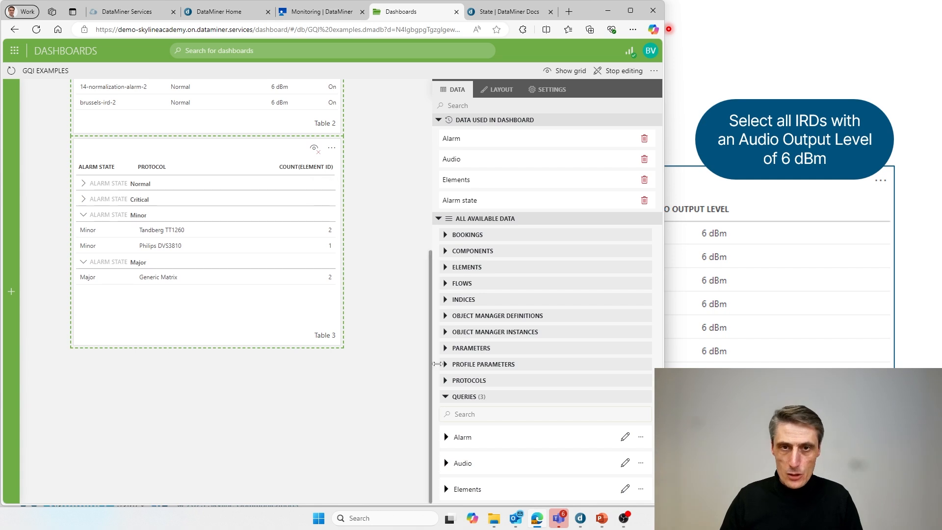
Expand the Elements query of the GQI examples dashboard and open it for editing to review its operators
{"action": "scroll", "coordinate": [482, 467], "scroll_direction": "down", "scroll_amount": 3}
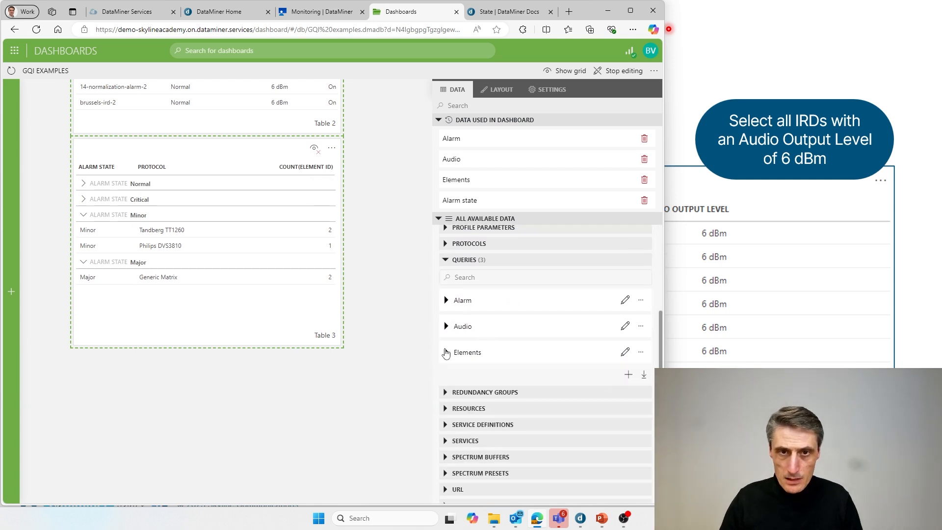
{"action": "left_click", "coordinate": [446, 353]}
{"action": "scroll", "coordinate": [545, 362], "scroll_direction": "down", "scroll_amount": 1}
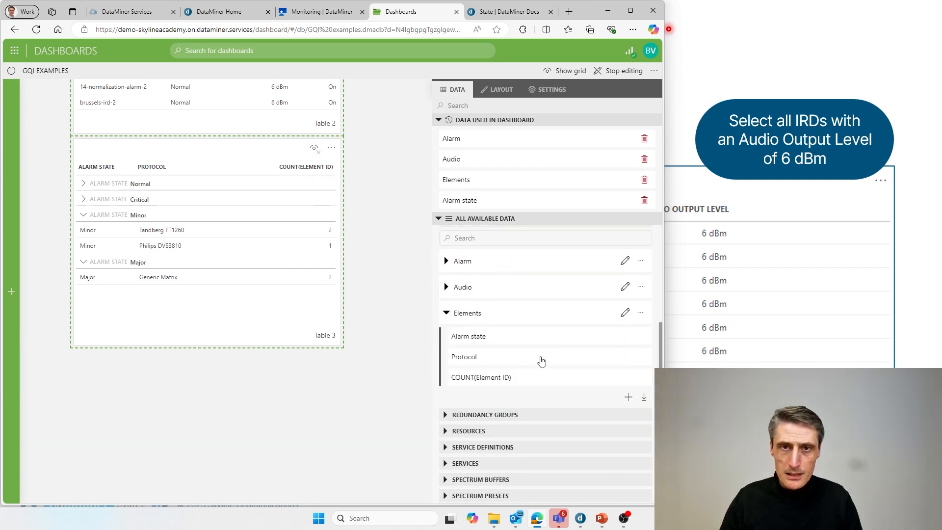
{"action": "left_click", "coordinate": [625, 313]}
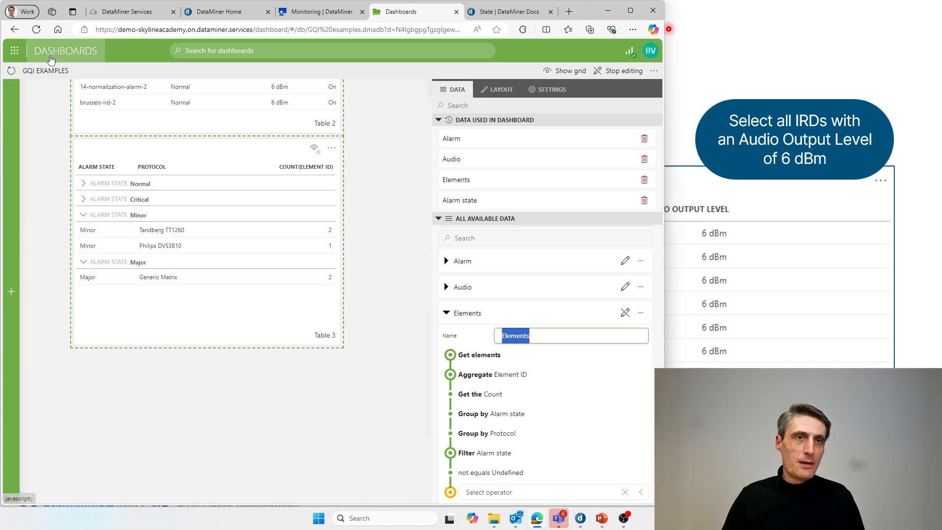
Return to the dashboards overview, open the GQI Bert dashboard in the Training folder, hide the folder list and start editing
{"action": "left_click", "coordinate": [85, 54]}
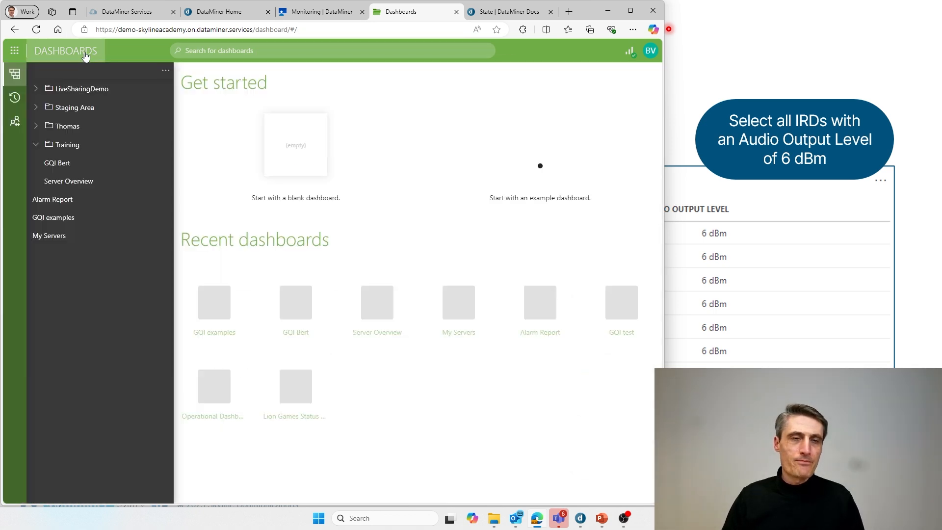
{"action": "left_click", "coordinate": [67, 169]}
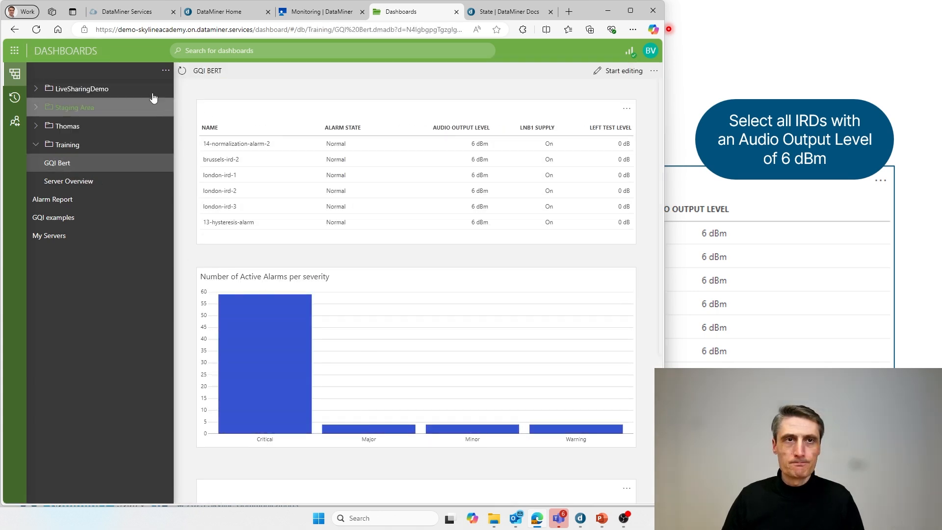
{"action": "left_click", "coordinate": [20, 78]}
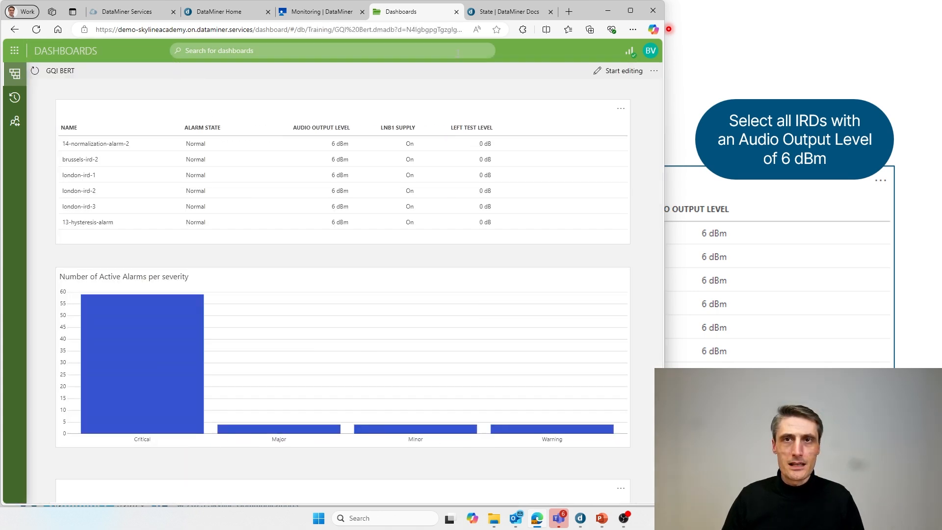
{"action": "left_click", "coordinate": [620, 71]}
Select the table counting elements per alarm state, expand the available queries and open the elements query for editing
{"action": "scroll", "coordinate": [388, 329], "scroll_direction": "down", "scroll_amount": 5}
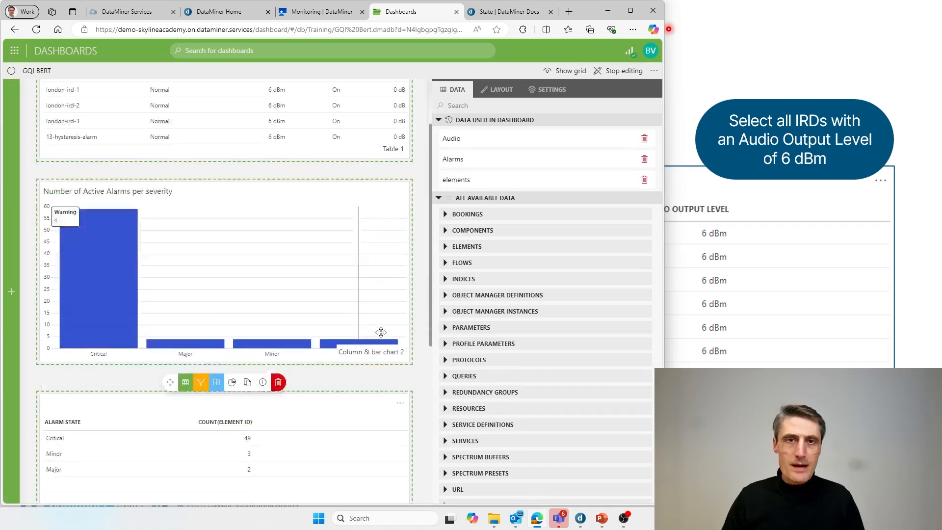
{"action": "left_click", "coordinate": [355, 354]}
{"action": "scroll", "coordinate": [355, 354], "scroll_direction": "down", "scroll_amount": 2}
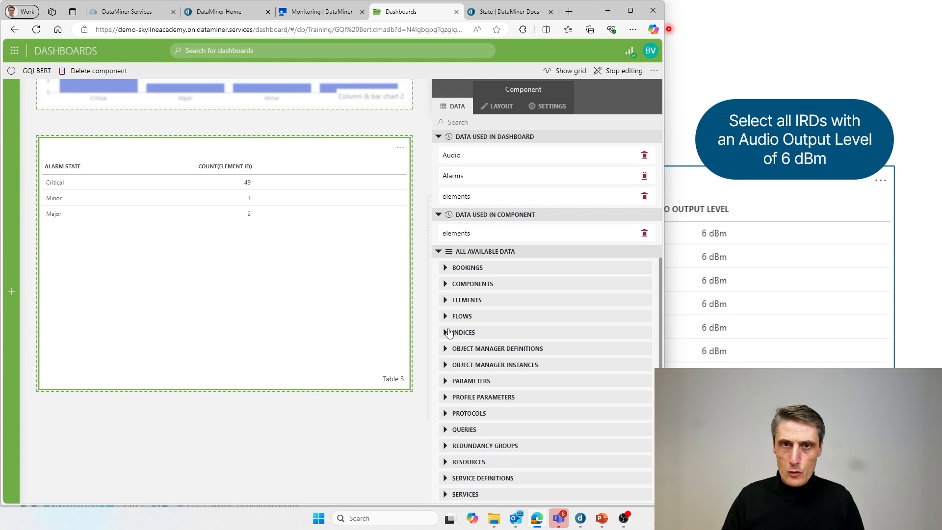
{"action": "scroll", "coordinate": [462, 366], "scroll_direction": "down", "scroll_amount": 3}
{"action": "left_click", "coordinate": [446, 356]}
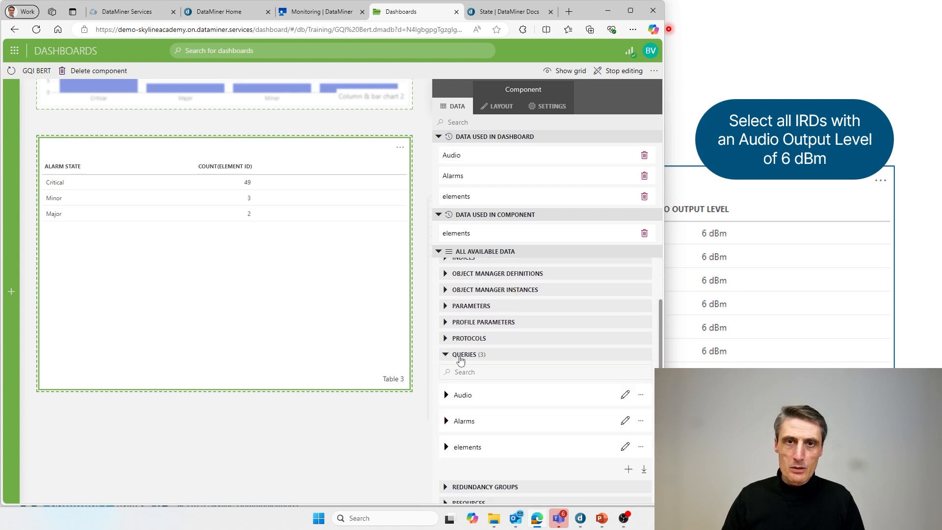
{"action": "scroll", "coordinate": [471, 360], "scroll_direction": "down", "scroll_amount": 4}
{"action": "left_click_drag", "start_coordinate": [468, 332], "coordinate": [467, 329]}
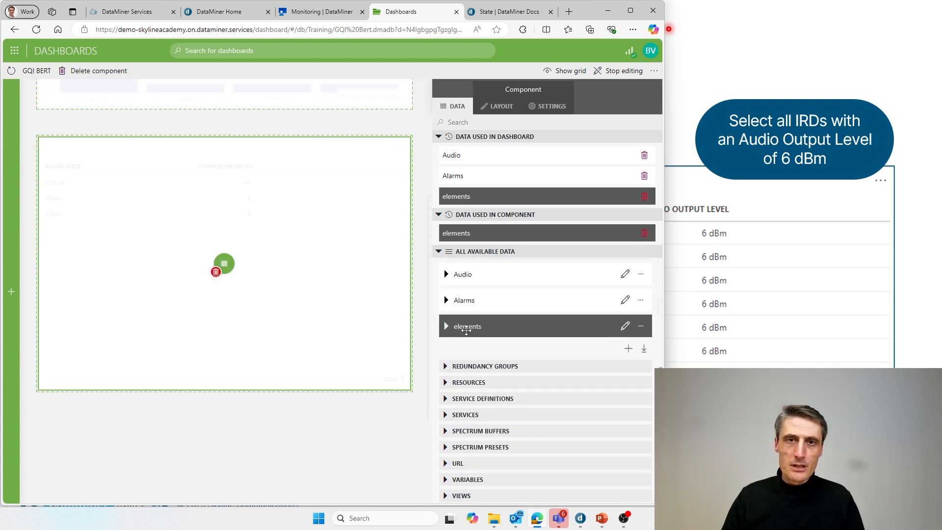
{"action": "right_click", "coordinate": [625, 326]}
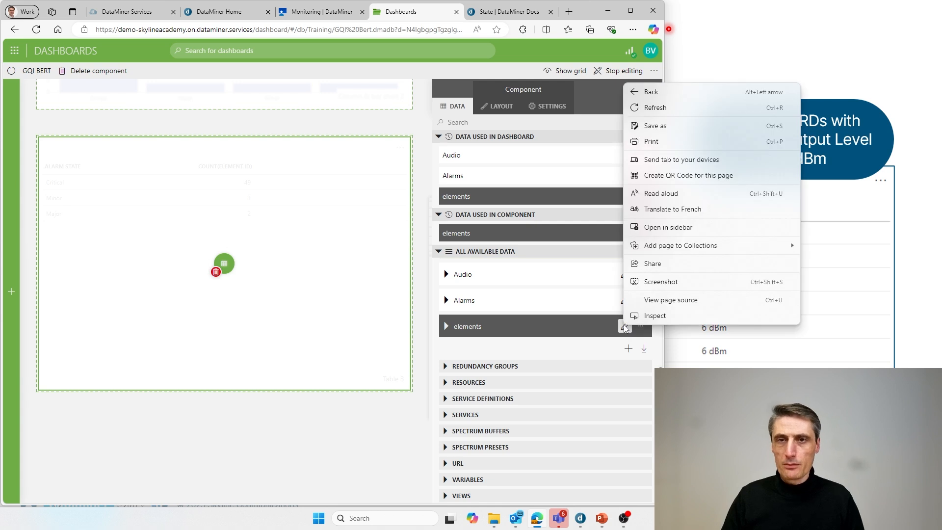
{"action": "left_click", "coordinate": [624, 328]}
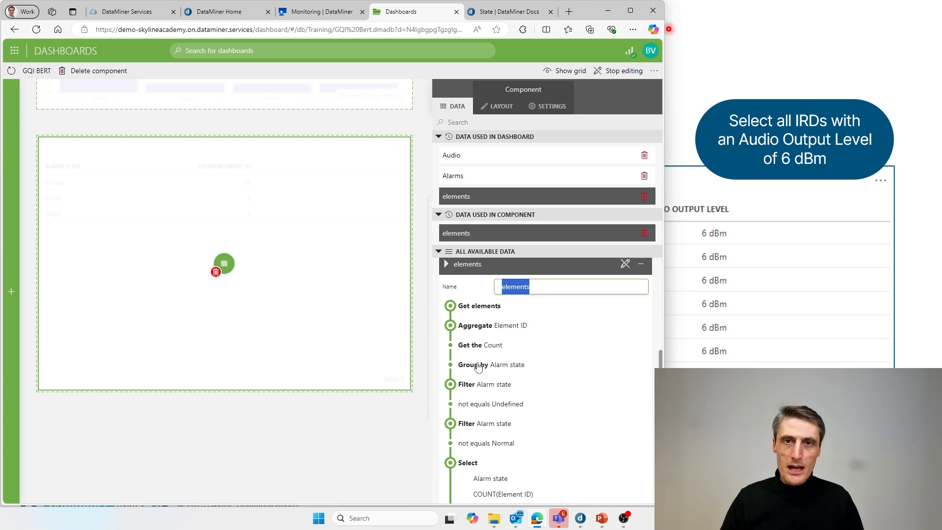
Review the operator chain of the elements query, expanding the first Alarm state filter and the Group by Alarm state node
{"action": "scroll", "coordinate": [593, 403], "scroll_direction": "down", "scroll_amount": 1}
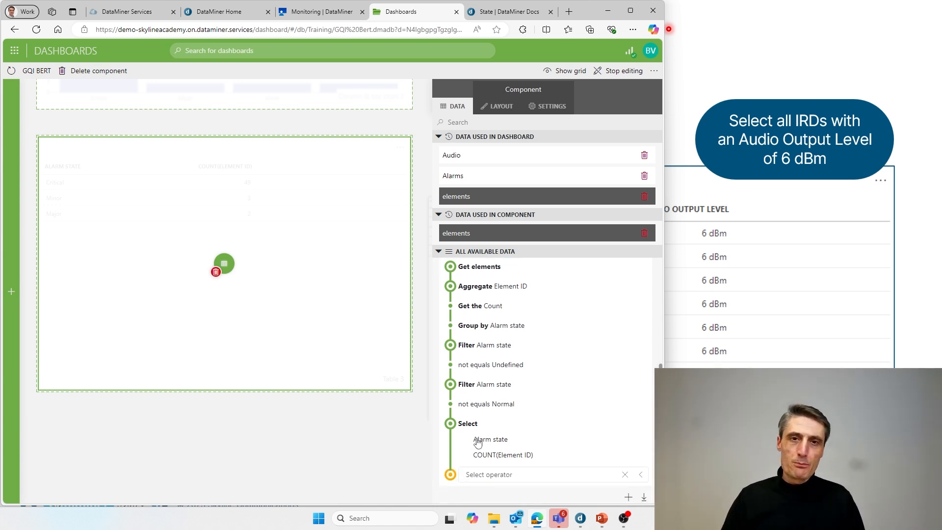
{"action": "scroll", "coordinate": [490, 315], "scroll_direction": "down", "scroll_amount": 1}
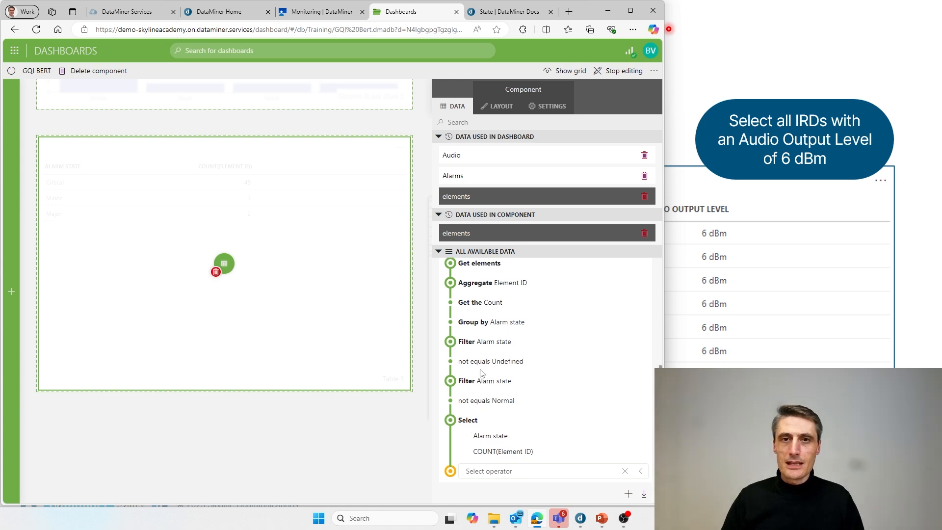
{"action": "scroll", "coordinate": [471, 412], "scroll_direction": "up", "scroll_amount": 3}
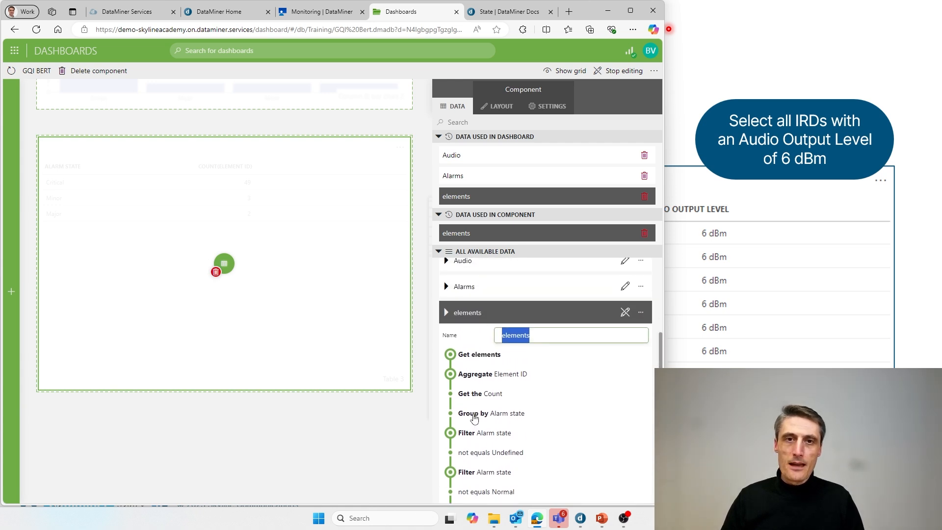
{"action": "left_click", "coordinate": [492, 401]}
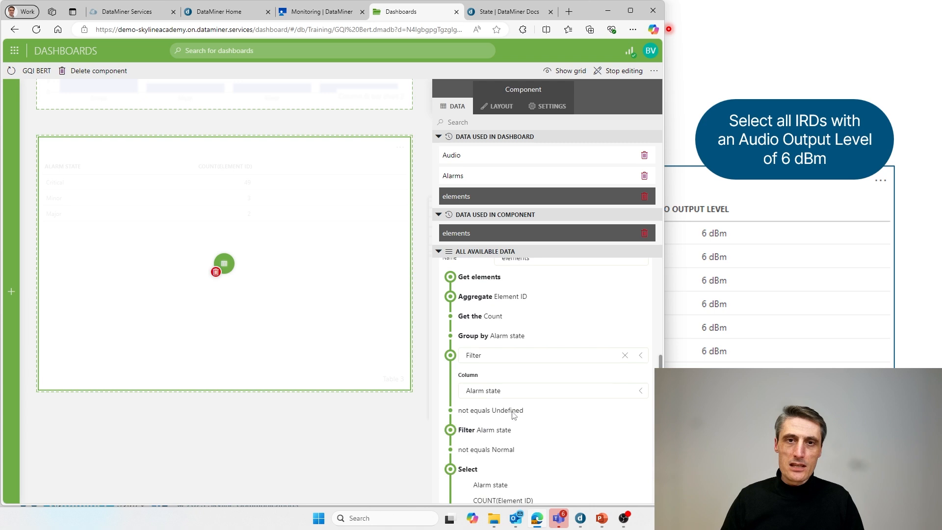
{"action": "scroll", "coordinate": [501, 393], "scroll_direction": "down", "scroll_amount": 3}
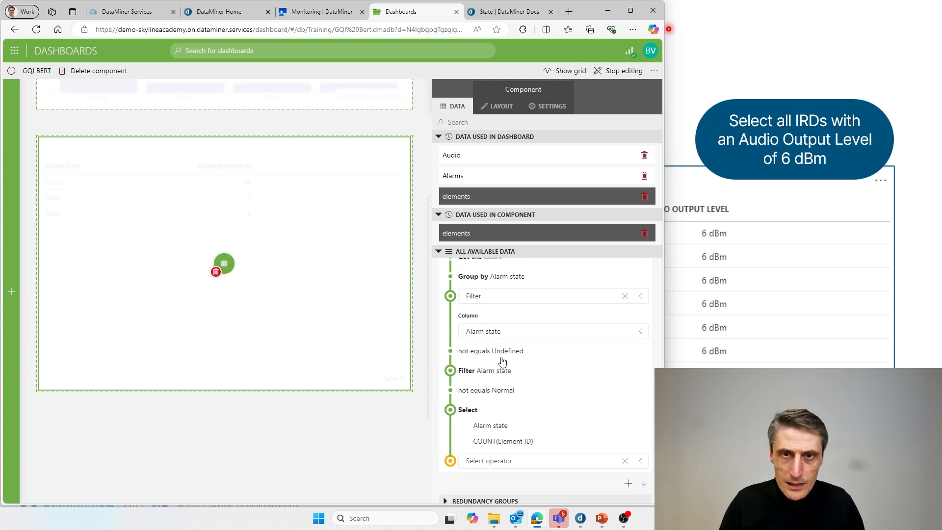
{"action": "scroll", "coordinate": [498, 366], "scroll_direction": "up", "scroll_amount": 2}
{"action": "scroll", "coordinate": [503, 361], "scroll_direction": "up", "scroll_amount": 1}
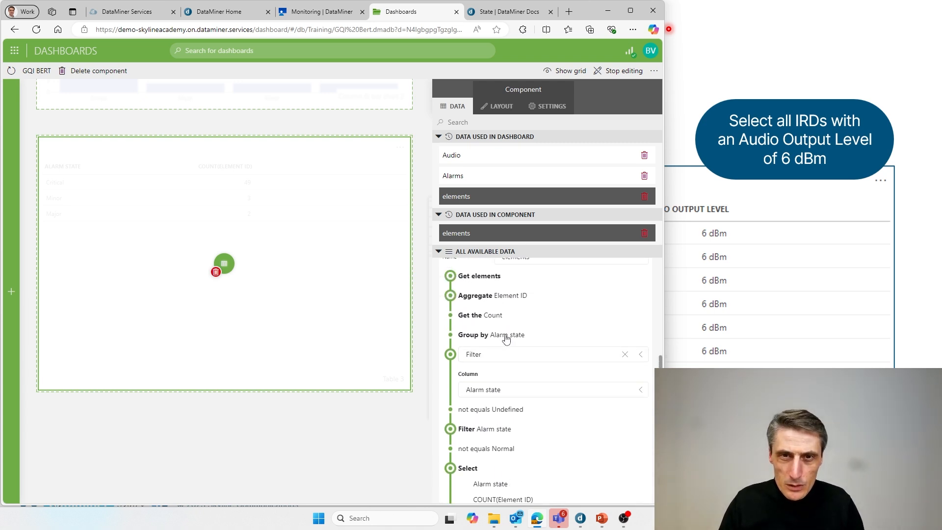
{"action": "left_click", "coordinate": [505, 337]}
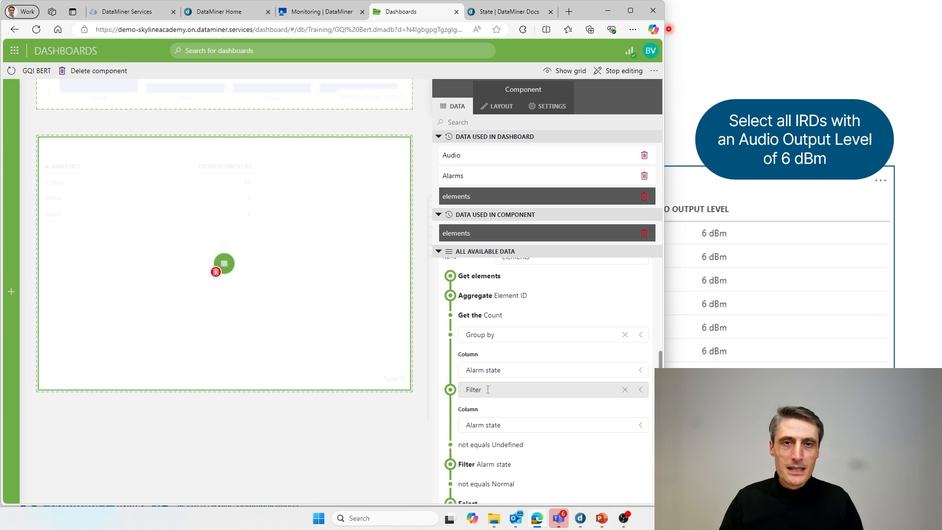
Remove both Alarm state Filter operators and the Select operator from the elements query
{"action": "left_click", "coordinate": [488, 390]}
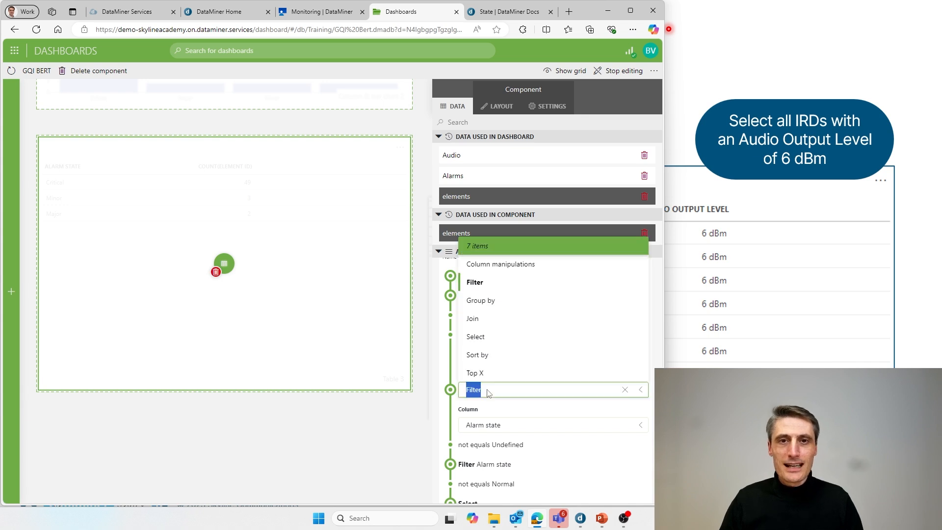
{"action": "left_click", "coordinate": [627, 400]}
{"action": "left_click", "coordinate": [625, 392]}
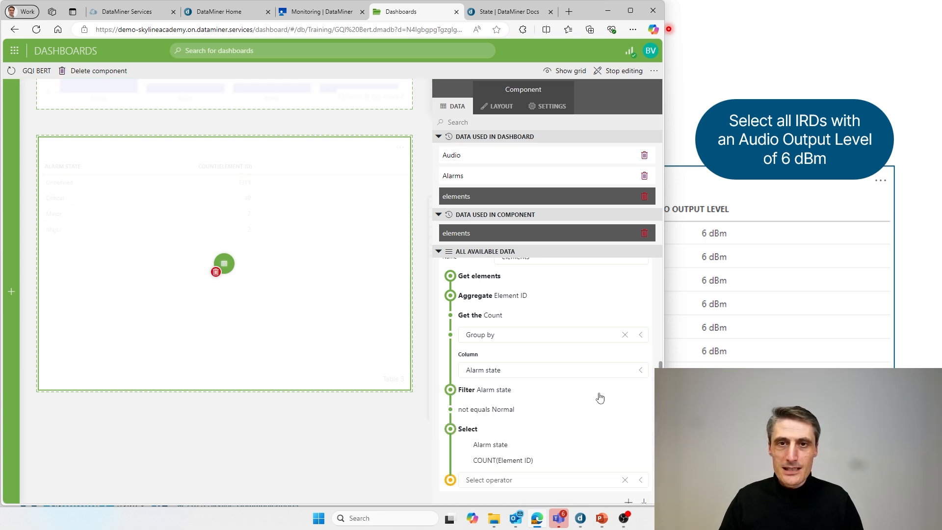
{"action": "left_click", "coordinate": [541, 393]}
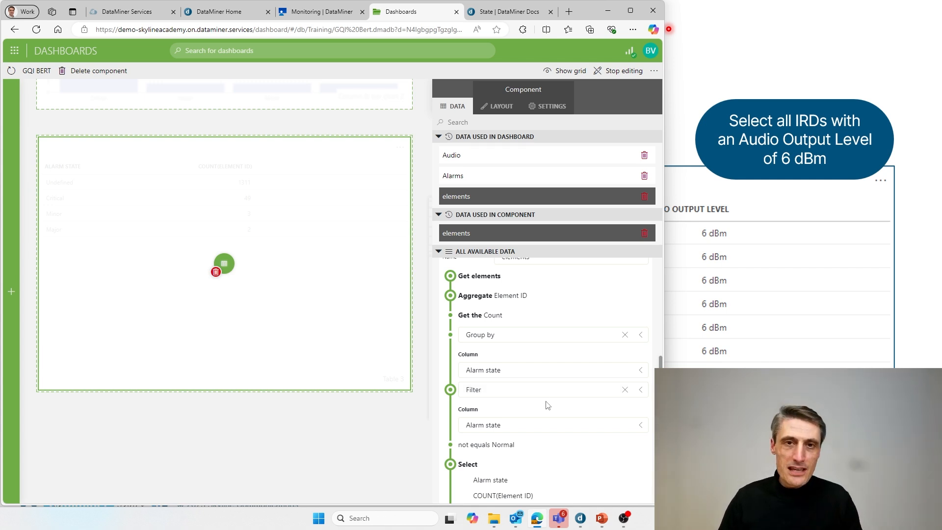
{"action": "left_click", "coordinate": [625, 389]}
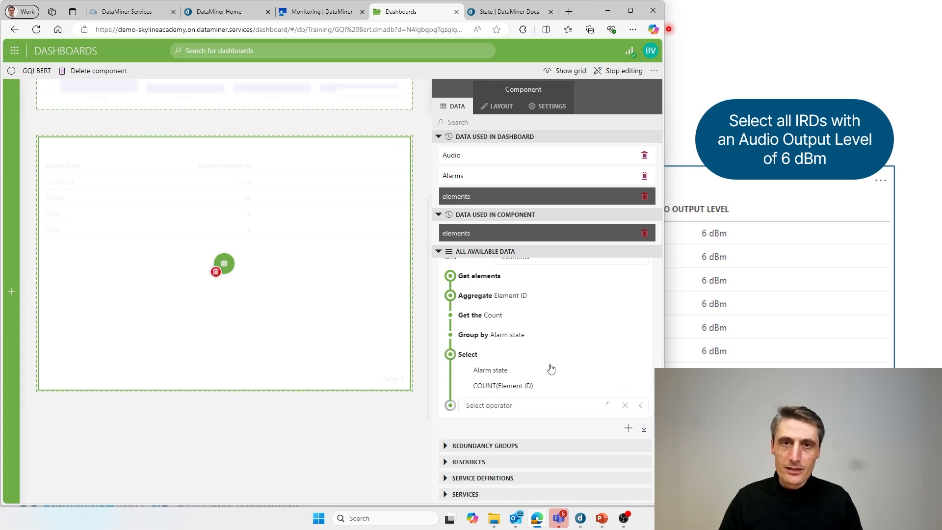
{"action": "left_click", "coordinate": [482, 356]}
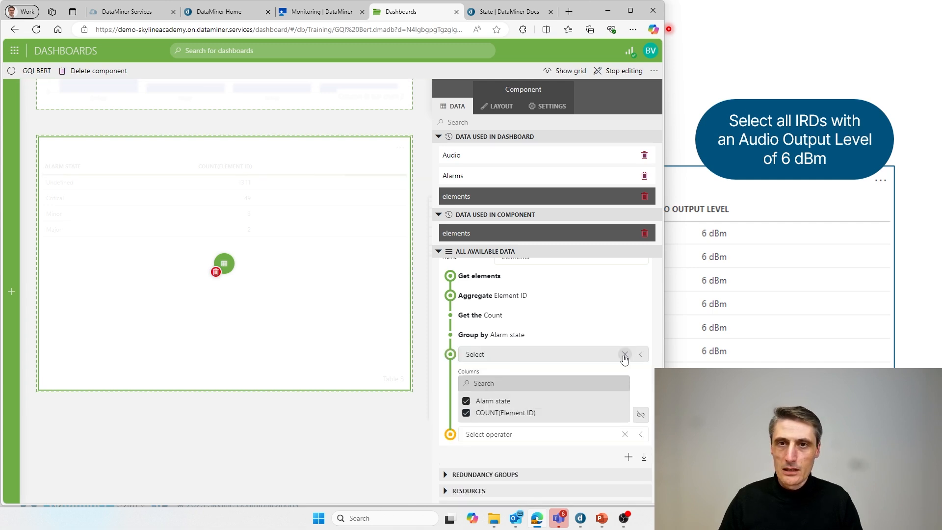
{"action": "left_click", "coordinate": [625, 354]}
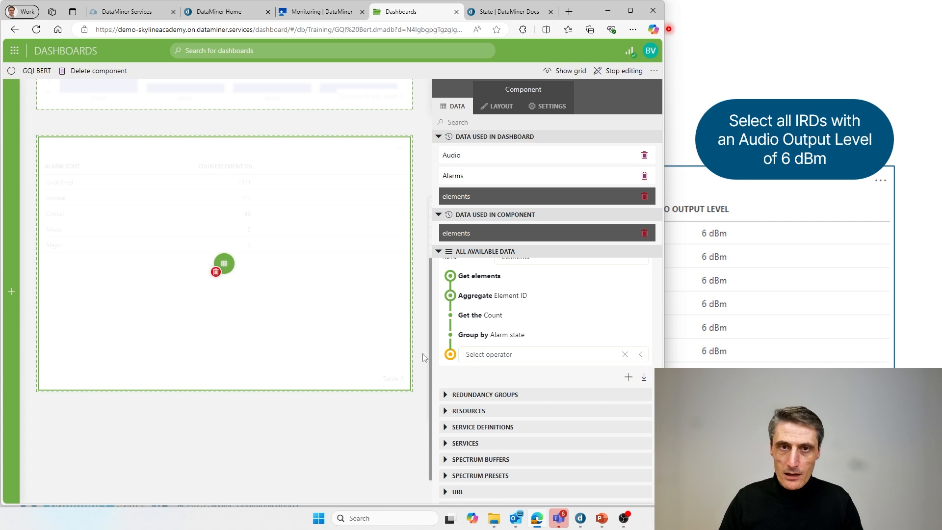
Add a second Group by on the Protocol column after the Alarm state grouping in the elements query
{"action": "left_click", "coordinate": [538, 356]}
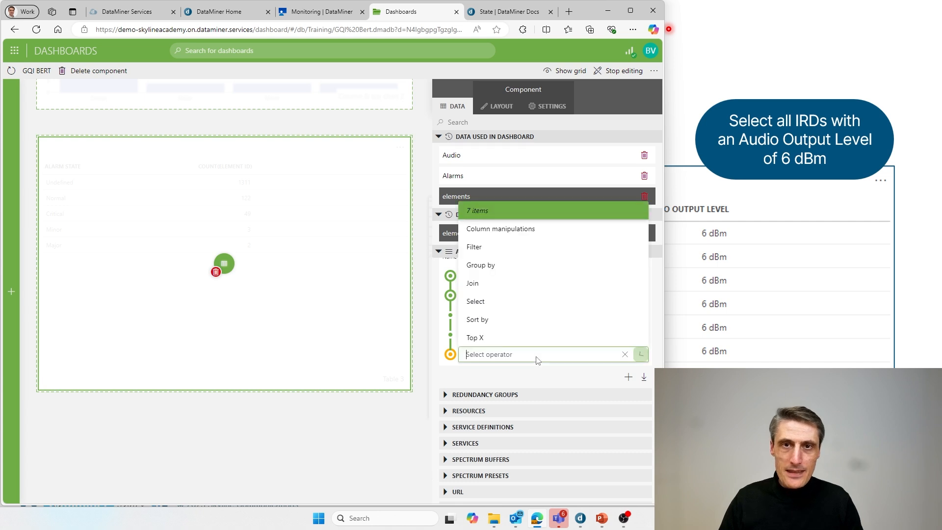
{"action": "left_click", "coordinate": [491, 265]}
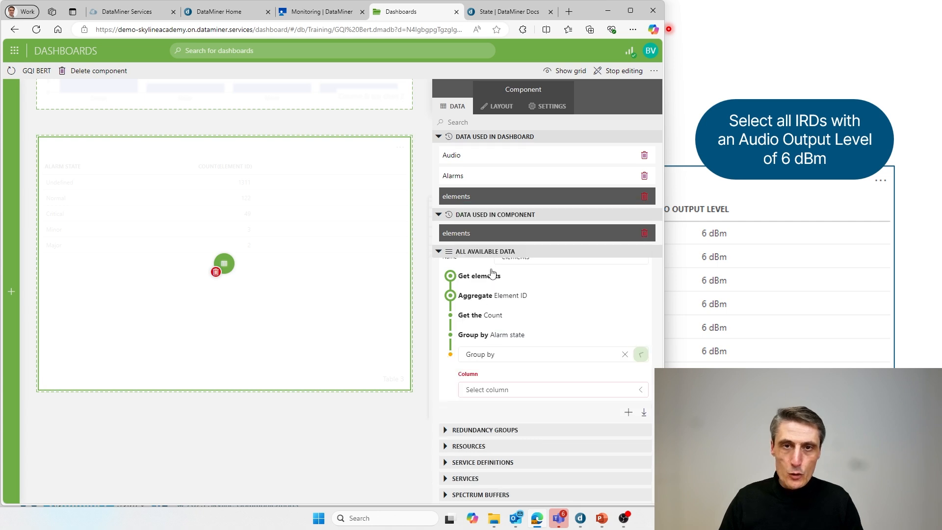
{"action": "left_click", "coordinate": [501, 389]}
{"action": "type", "text": "pro"}
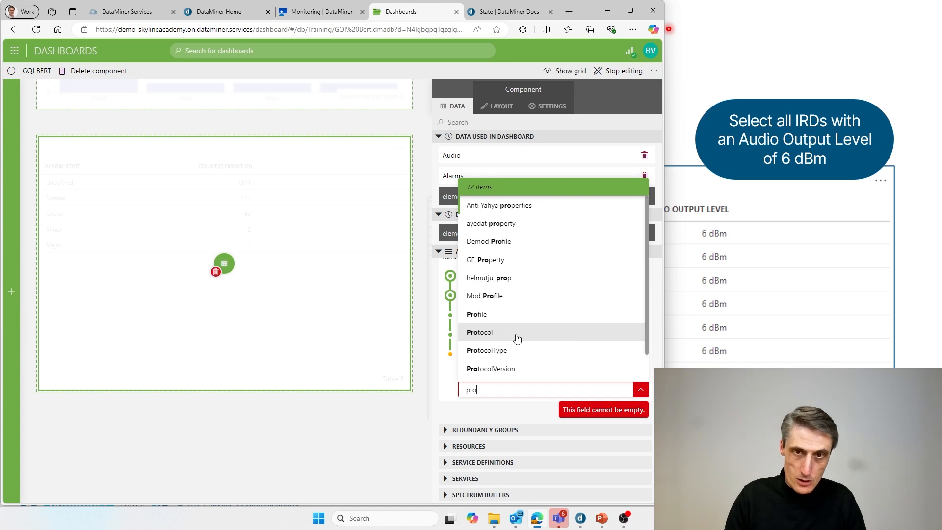
{"action": "left_click", "coordinate": [517, 338]}
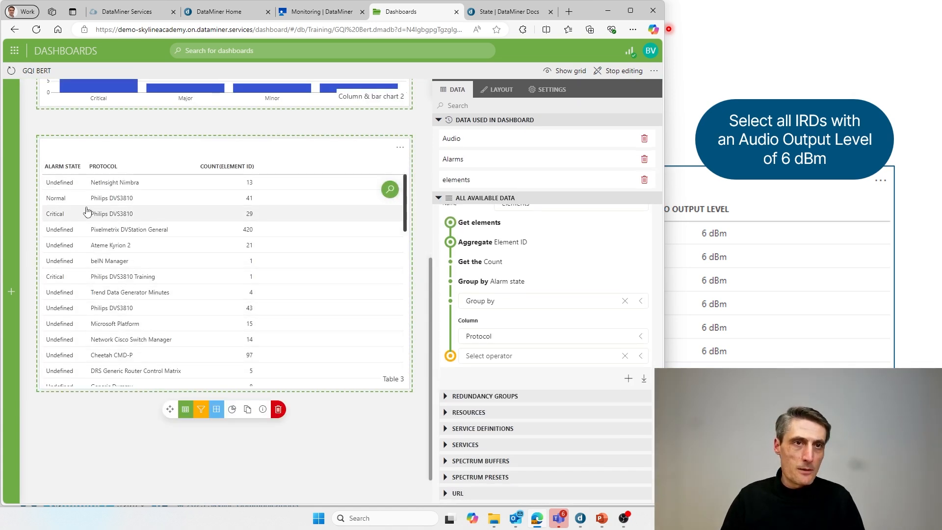
Sort the elements count table by Protocol, then by Alarm state so that the Critical rows come first
{"action": "left_click", "coordinate": [103, 169]}
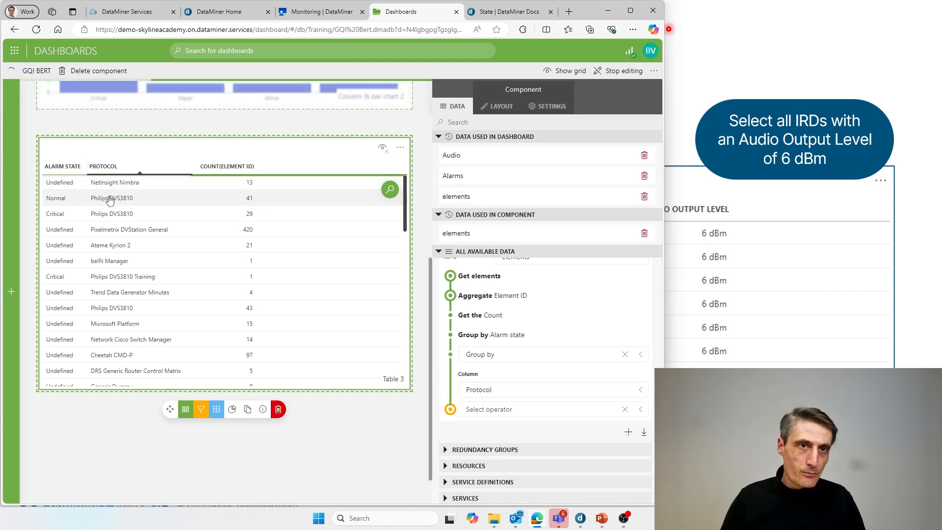
{"action": "left_click", "coordinate": [67, 173]}
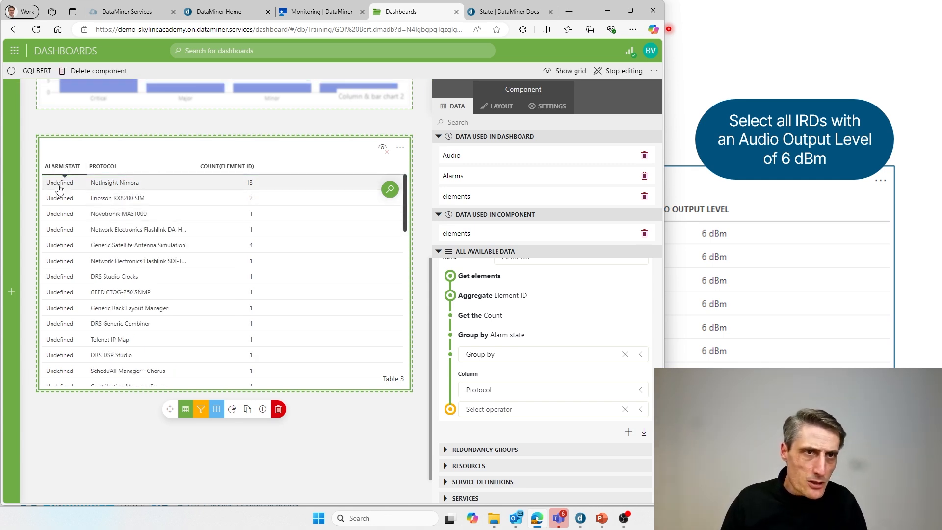
{"action": "scroll", "coordinate": [71, 252], "scroll_direction": "down", "scroll_amount": 10}
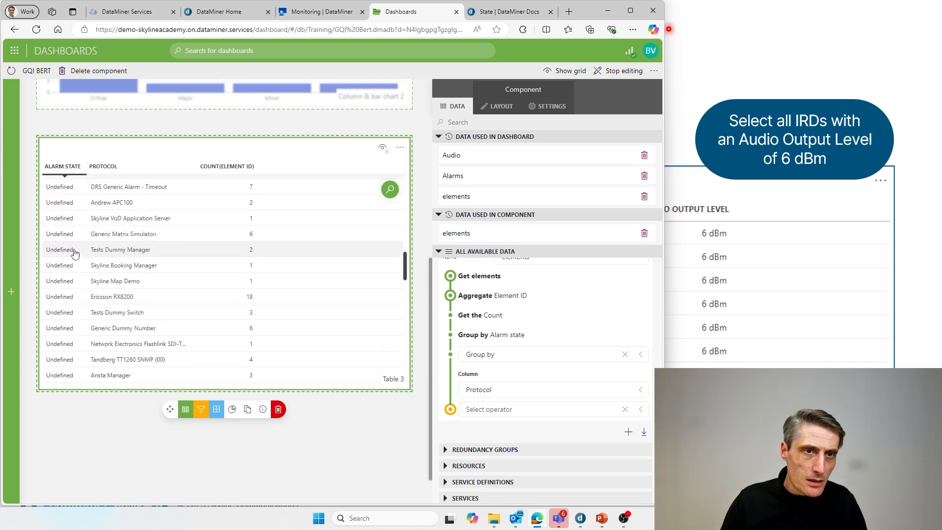
{"action": "scroll", "coordinate": [74, 252], "scroll_direction": "down", "scroll_amount": 9}
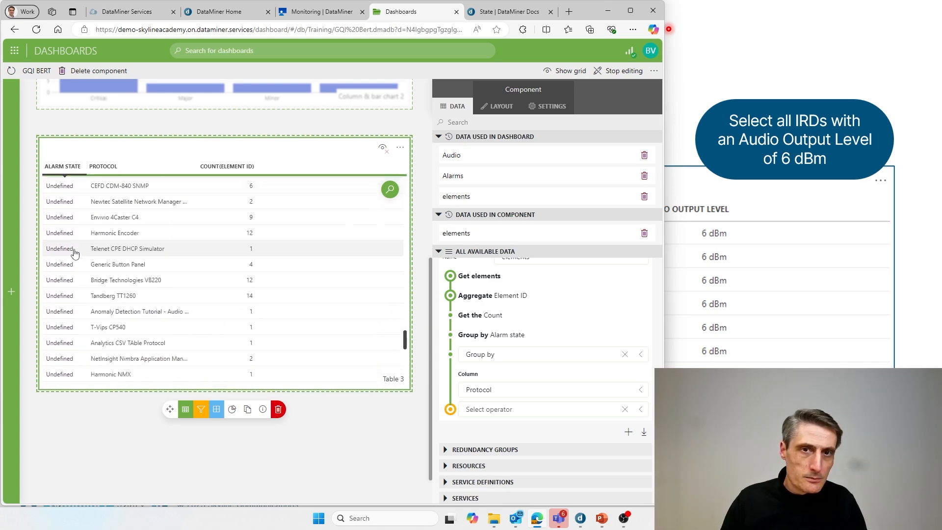
{"action": "scroll", "coordinate": [77, 252], "scroll_direction": "up", "scroll_amount": 10}
{"action": "scroll", "coordinate": [77, 253], "scroll_direction": "up", "scroll_amount": 10}
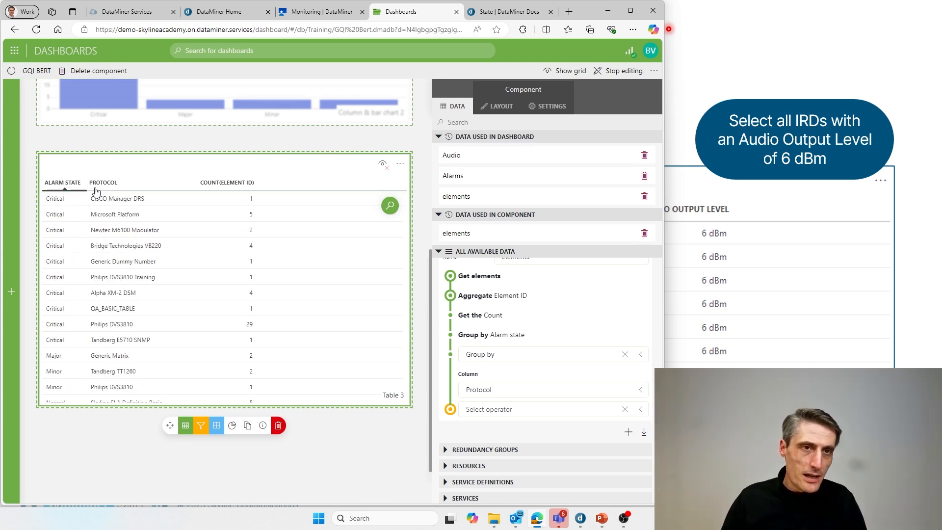
{"action": "right_click", "coordinate": [63, 340]}
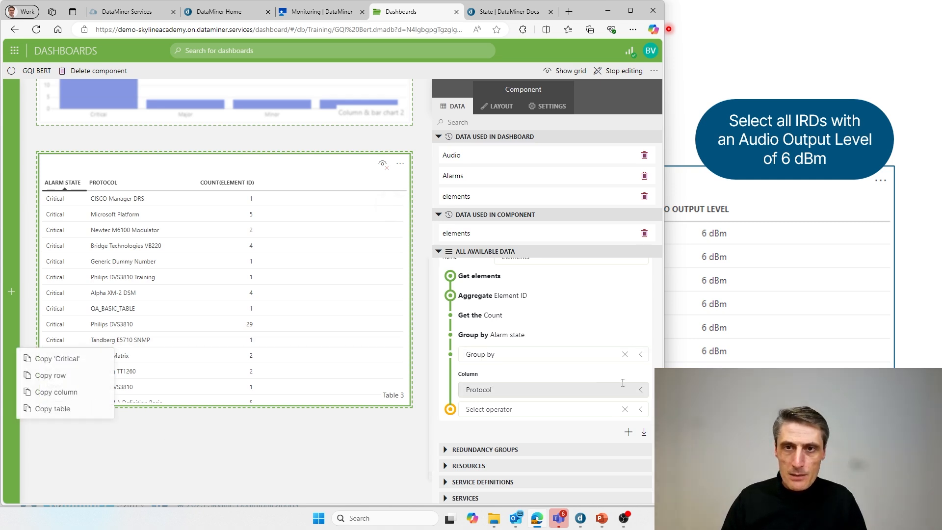
Remove the Group by Protocol operator from the end of the elements query
{"action": "left_click", "coordinate": [640, 390]}
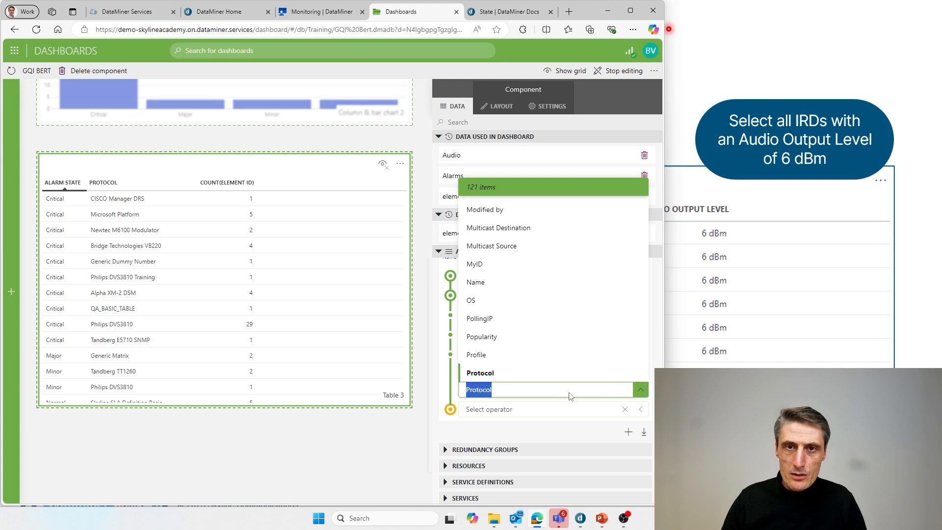
{"action": "left_click", "coordinate": [464, 384]}
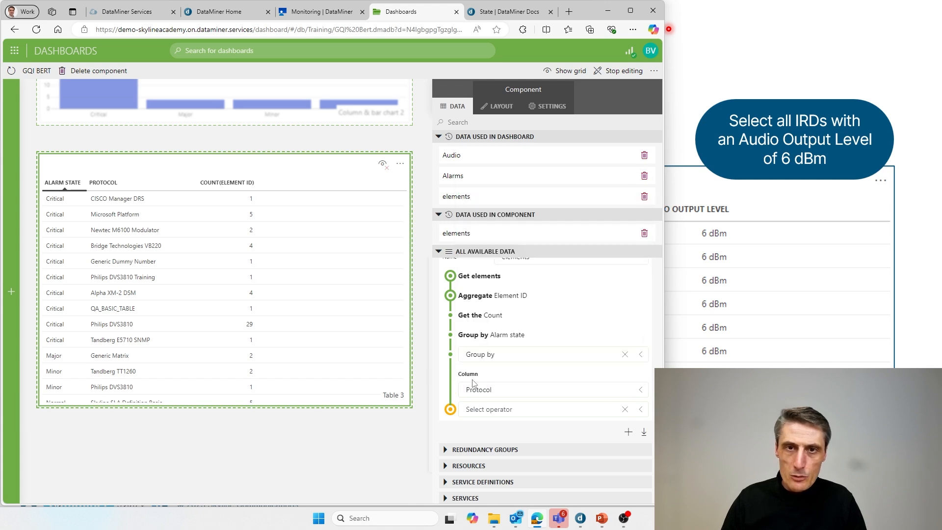
{"action": "left_click", "coordinate": [498, 389]}
{"action": "left_click", "coordinate": [449, 380]}
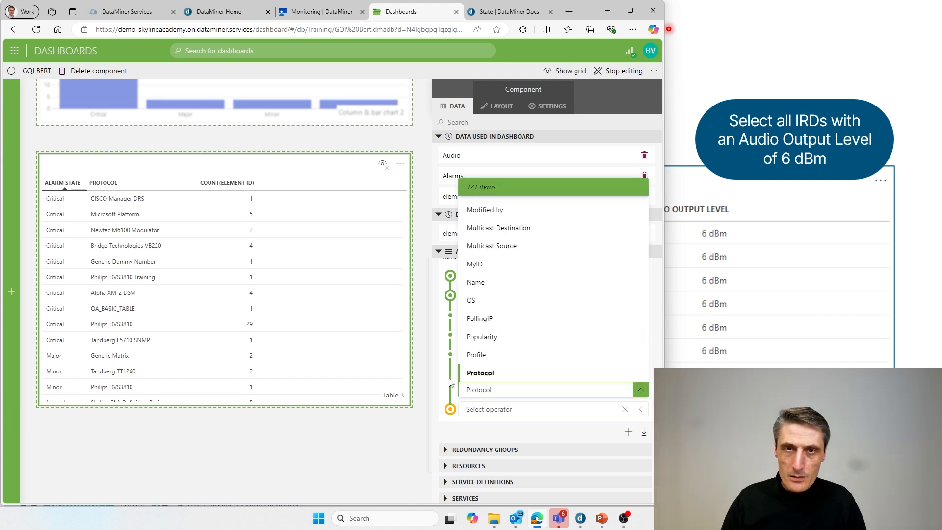
{"action": "left_click", "coordinate": [625, 353]}
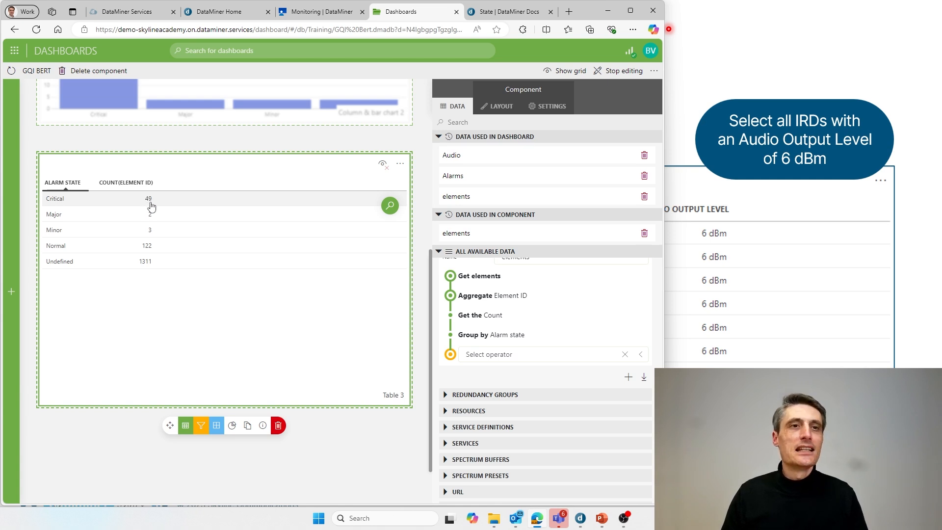
Add a Group by operator on the Protocol column again after the Alarm state grouping in the elements query
{"action": "left_click", "coordinate": [485, 354]}
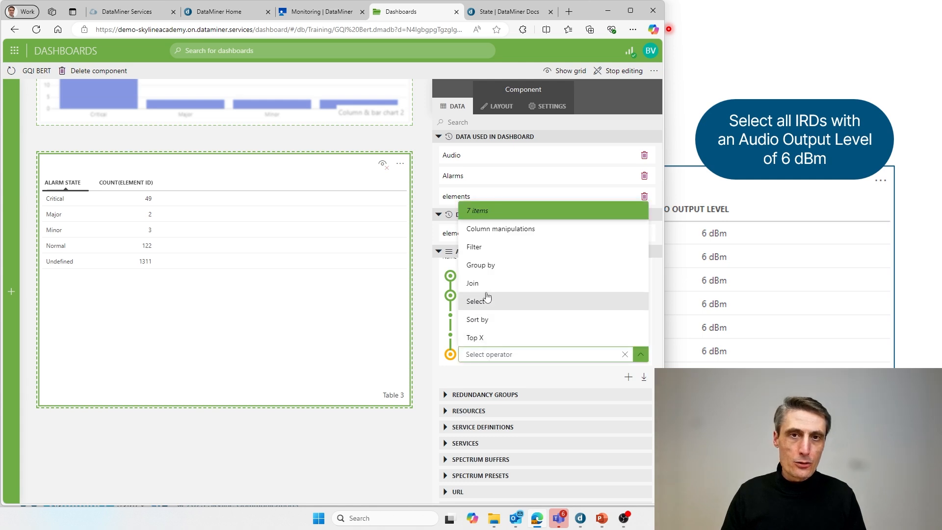
{"action": "left_click", "coordinate": [498, 265]}
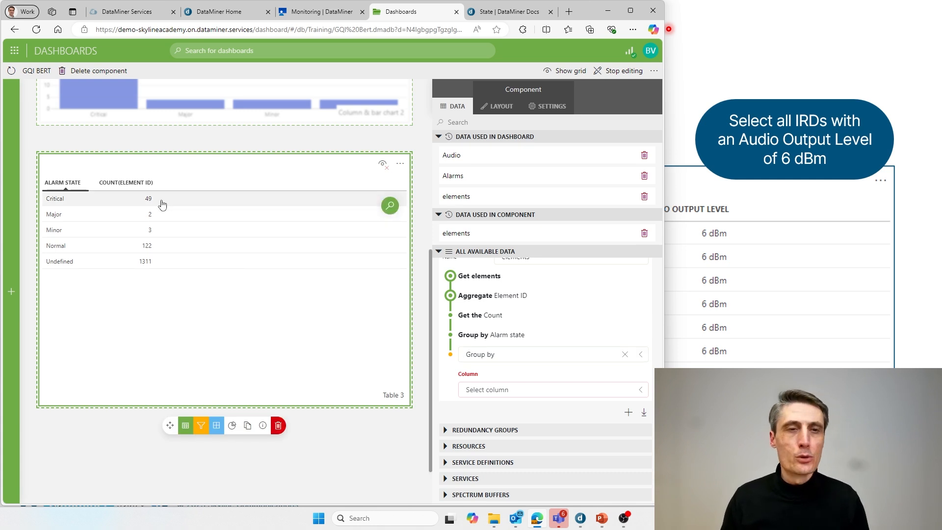
{"action": "left_click", "coordinate": [641, 357]}
{"action": "left_click", "coordinate": [550, 392]}
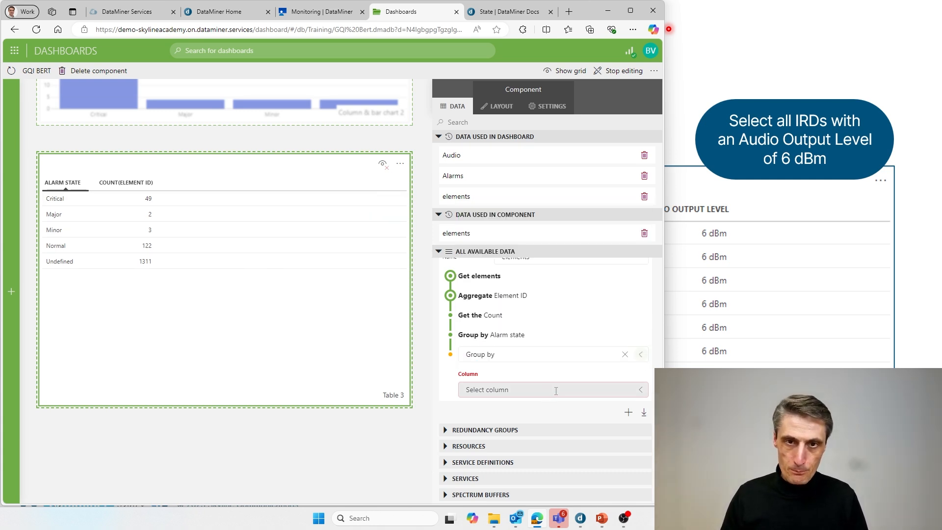
{"action": "left_click", "coordinate": [556, 392]}
{"action": "type", "text": "prot"}
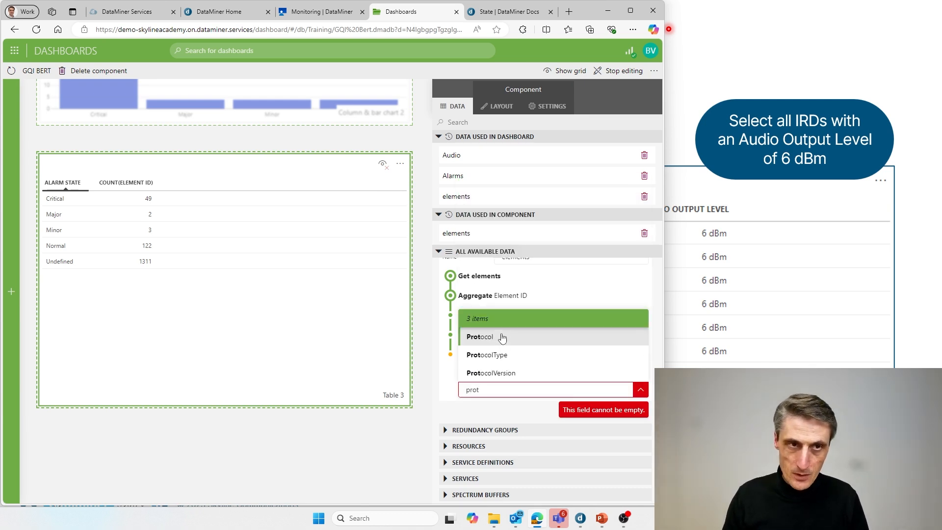
{"action": "left_click", "coordinate": [502, 338]}
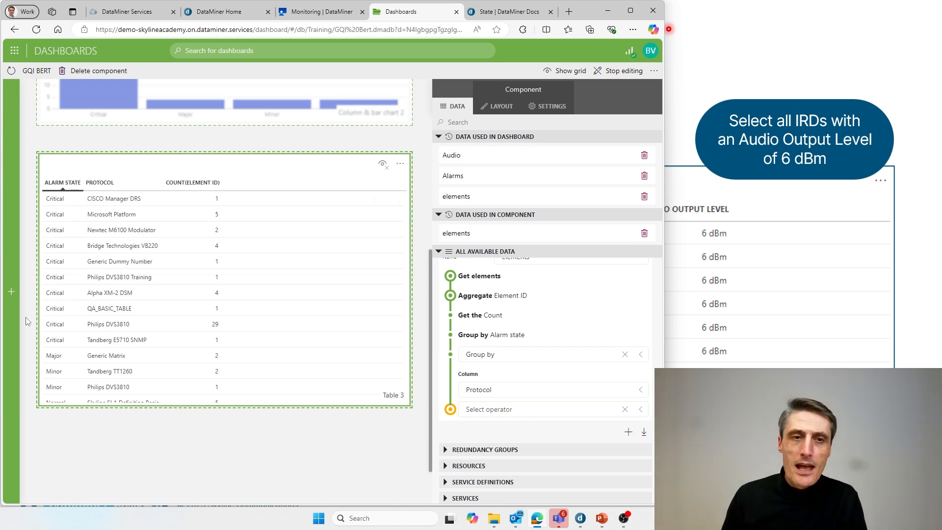
Finish editing the elements query and group the elements count table by the query's Alarm state column
{"action": "mouse_move", "coordinate": [291, 347]}
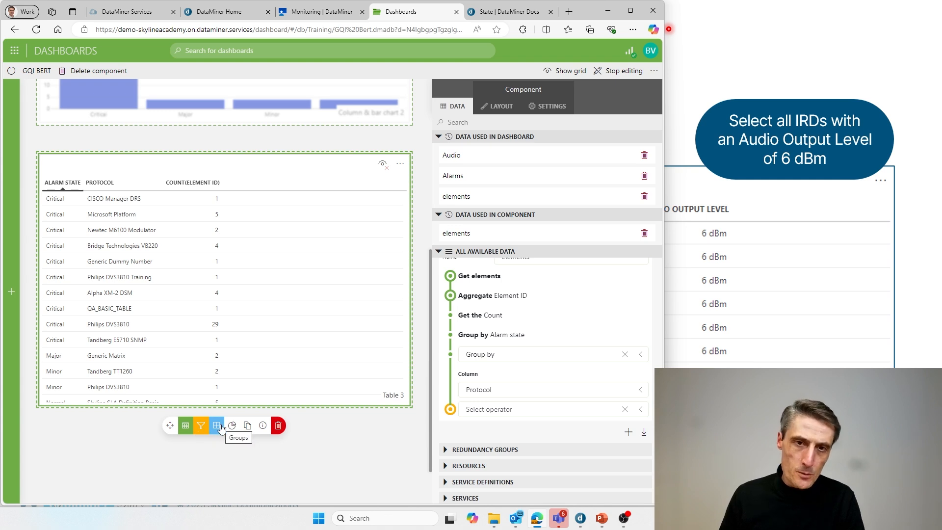
{"action": "scroll", "coordinate": [528, 309], "scroll_direction": "up", "scroll_amount": 2}
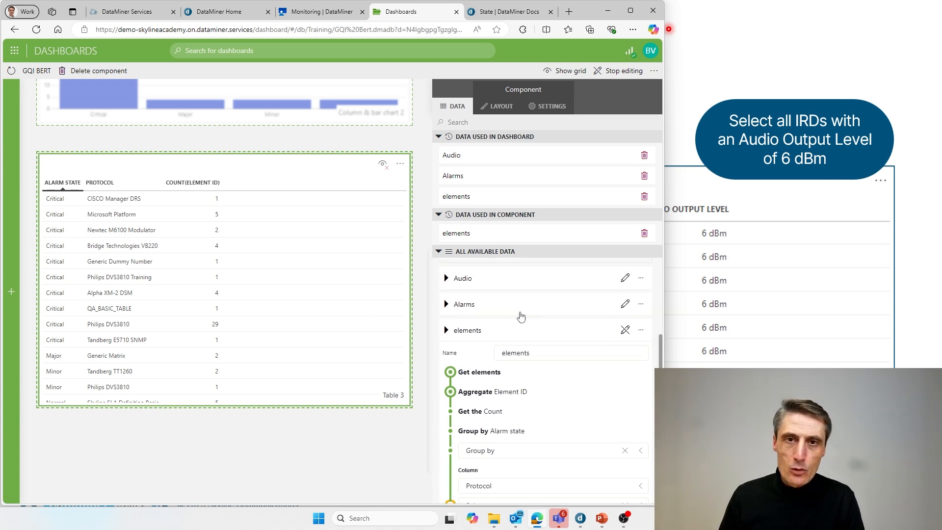
{"action": "scroll", "coordinate": [504, 324], "scroll_direction": "up", "scroll_amount": 2}
{"action": "scroll", "coordinate": [511, 333], "scroll_direction": "down", "scroll_amount": 1}
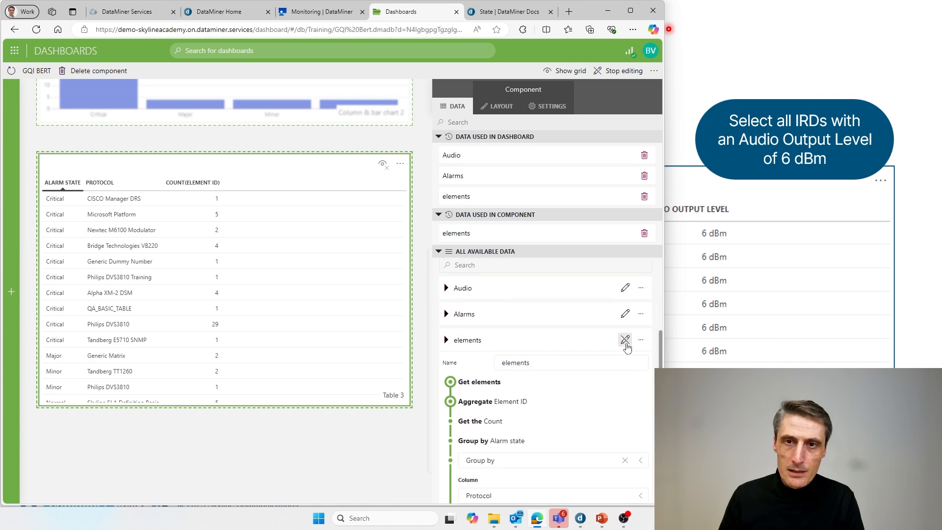
{"action": "left_click", "coordinate": [627, 342]}
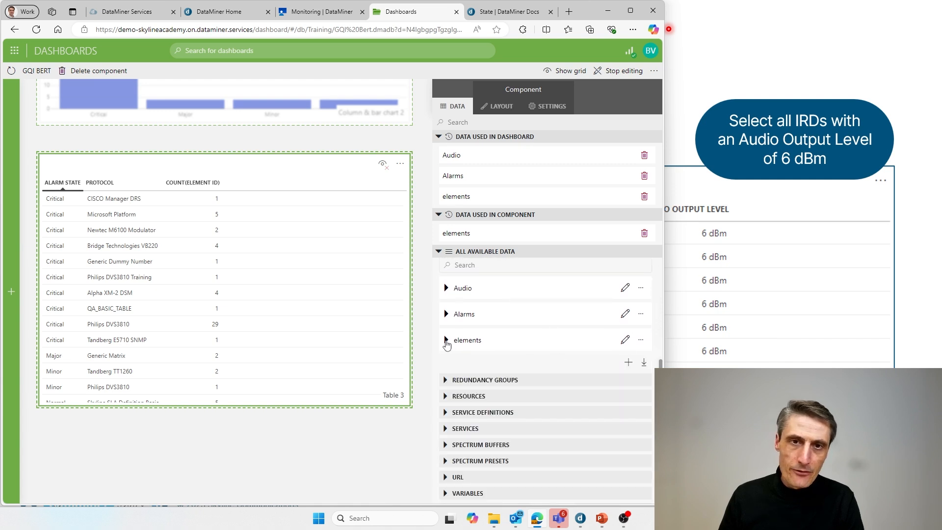
{"action": "left_click", "coordinate": [446, 341]}
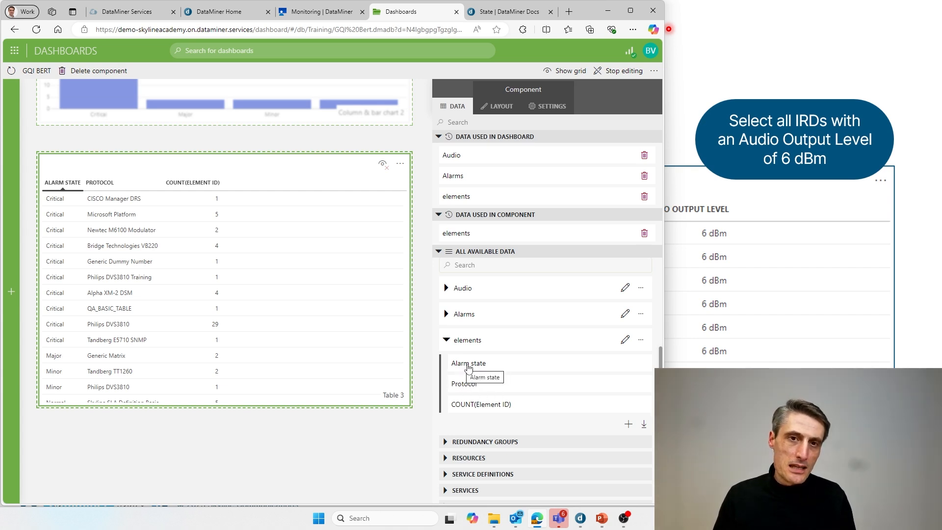
{"action": "left_click_drag", "start_coordinate": [469, 365], "coordinate": [242, 280]}
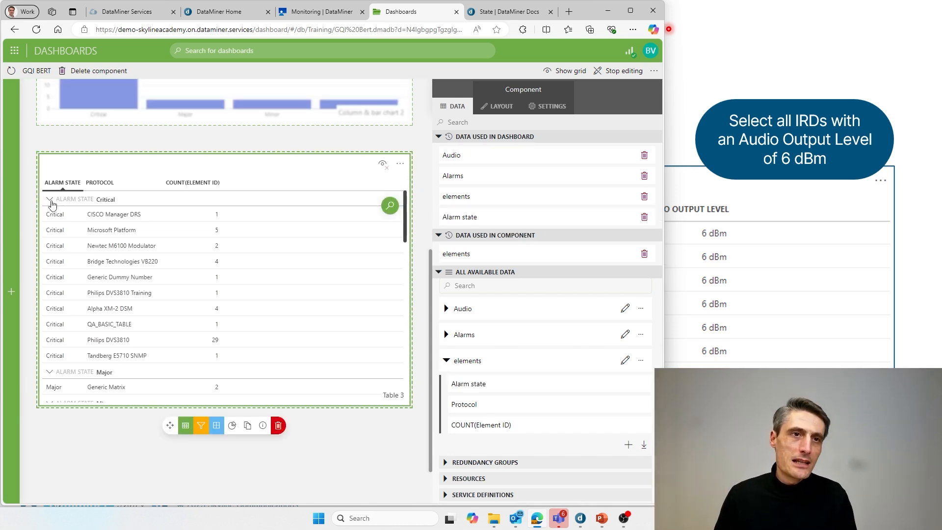
Collapse the alarm state groups in the elements count table, leaving only Critical expanded
{"action": "left_click", "coordinate": [50, 200]}
{"action": "left_click", "coordinate": [50, 216]}
{"action": "left_click", "coordinate": [49, 232]}
{"action": "left_click", "coordinate": [49, 248]}
{"action": "left_click", "coordinate": [49, 263]}
{"action": "left_click", "coordinate": [49, 199]}
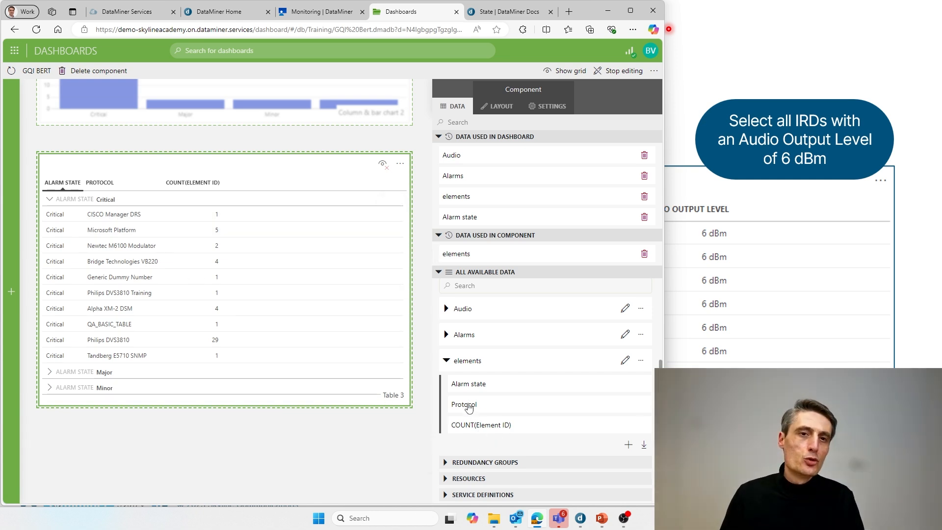
Sort the grouped elements count table by Protocol, and collapse its Critical and Major groups
{"action": "left_click_drag", "start_coordinate": [471, 410], "coordinate": [491, 409]}
{"action": "left_click_drag", "start_coordinate": [375, 377], "coordinate": [362, 453]}
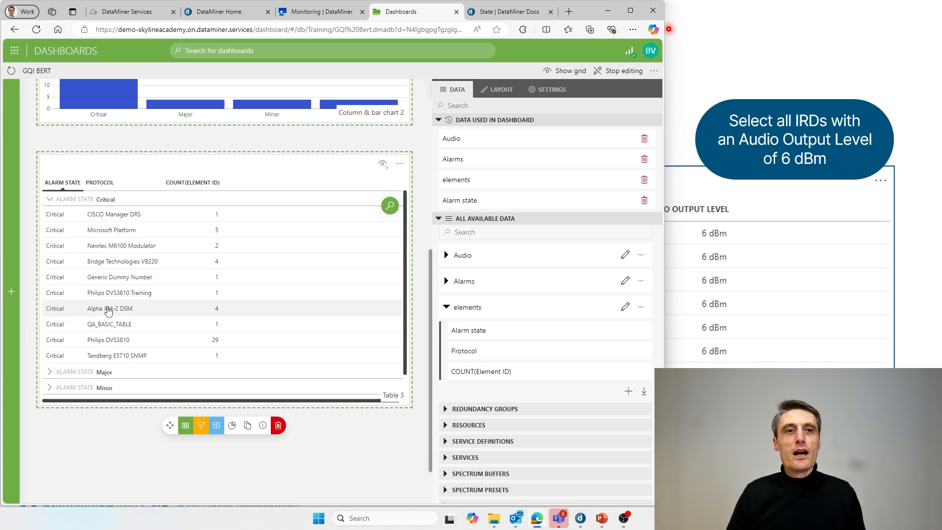
{"action": "left_click", "coordinate": [101, 187]}
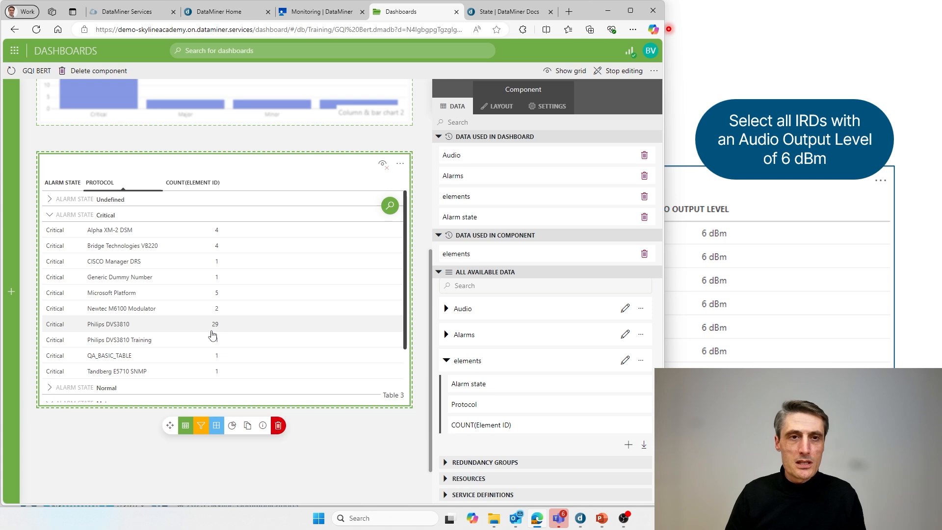
{"action": "left_click", "coordinate": [50, 216]}
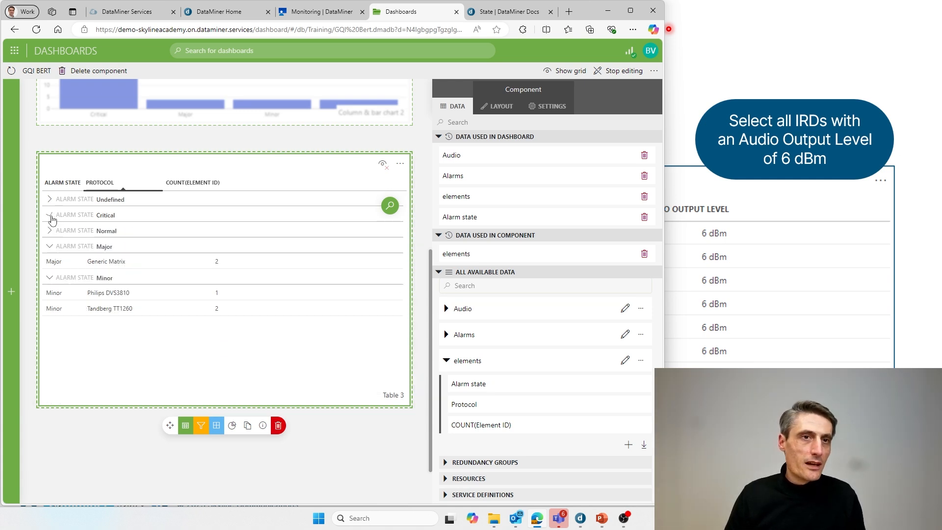
{"action": "left_click", "coordinate": [50, 246]}
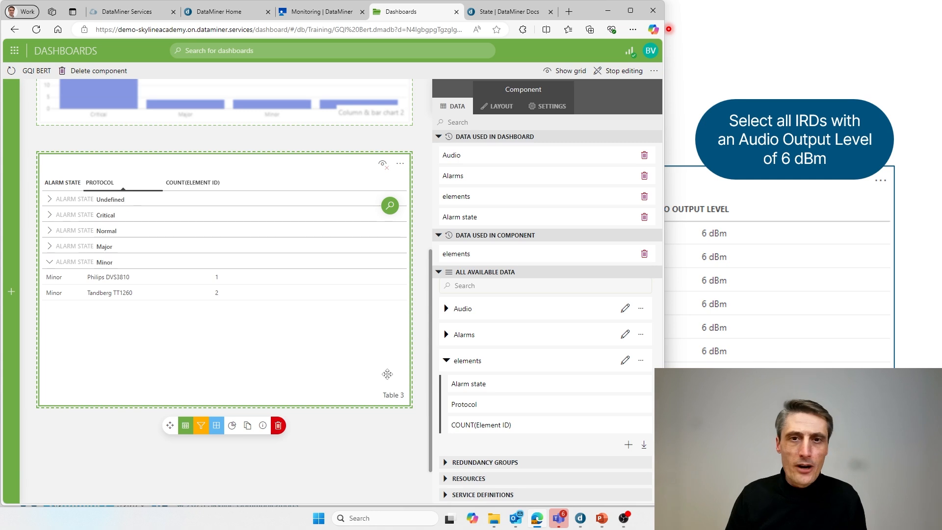
Add a Filter operator on the Alarm state column at the end of the elements query
{"action": "left_click", "coordinate": [449, 364]}
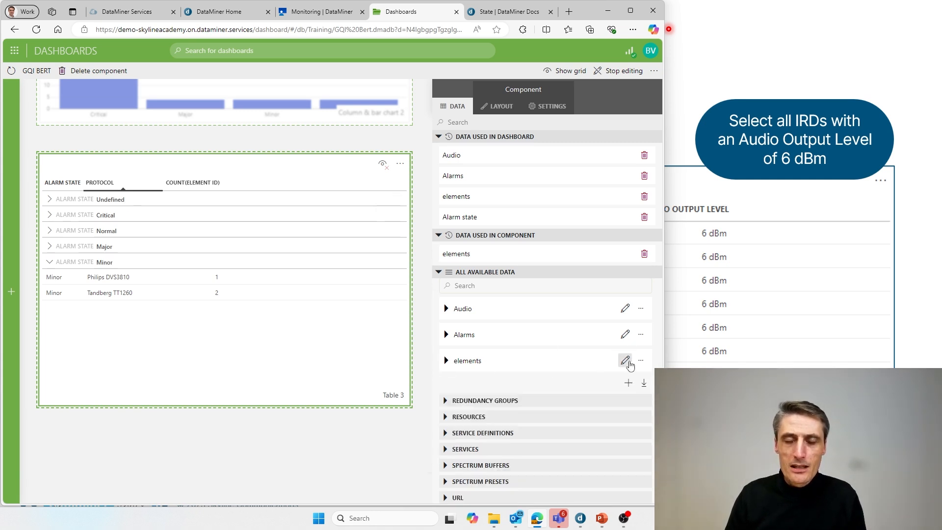
{"action": "left_click", "coordinate": [625, 361]}
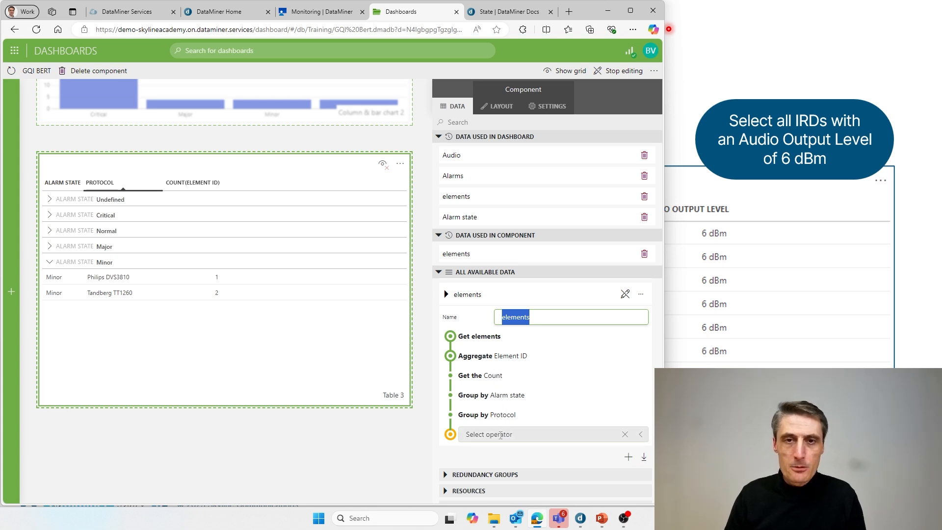
{"action": "left_click", "coordinate": [484, 437]}
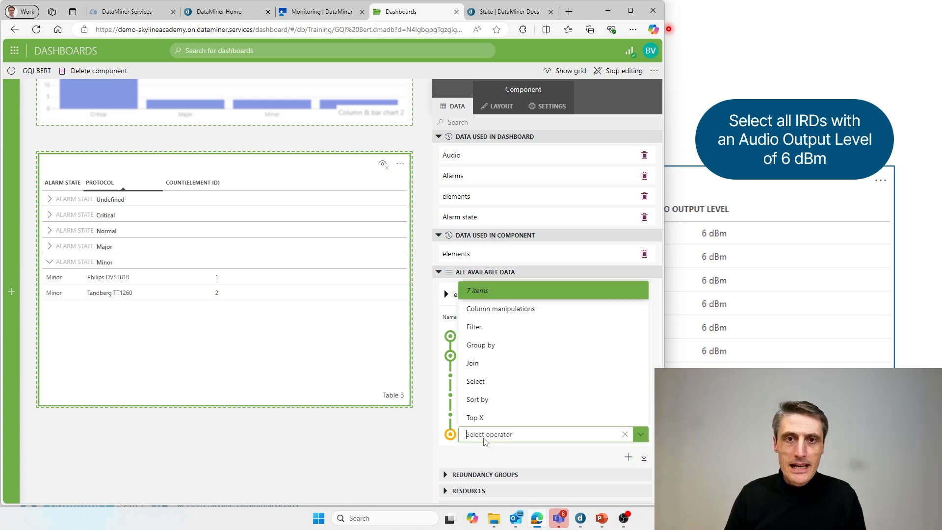
{"action": "left_click", "coordinate": [488, 336]}
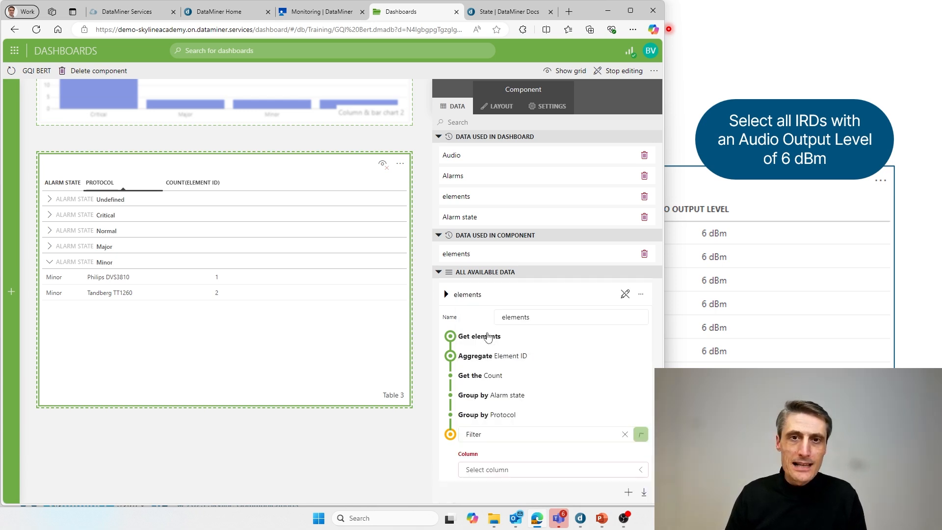
{"action": "left_click", "coordinate": [488, 471]}
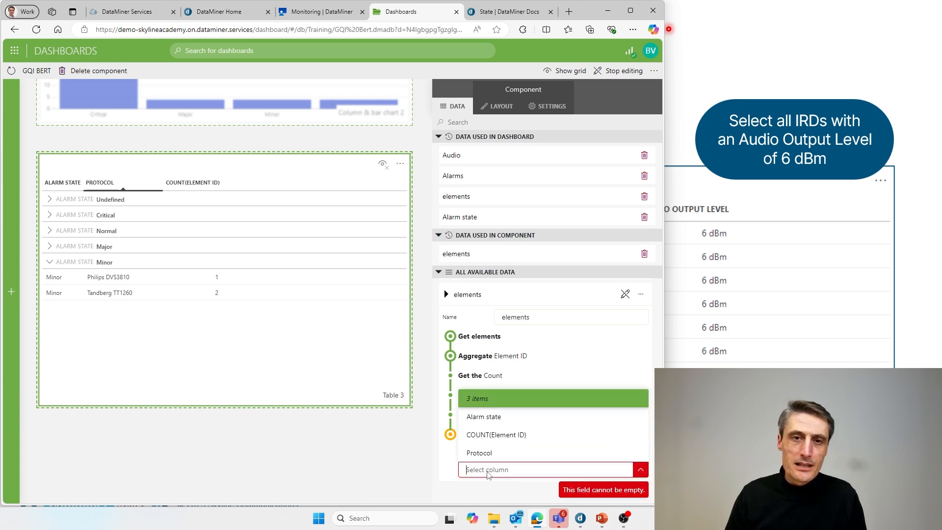
{"action": "left_click", "coordinate": [498, 420]}
Set the new Alarm state filter to not equals Undefined, and collapse the table's Minor group
{"action": "scroll", "coordinate": [501, 422], "scroll_direction": "down", "scroll_amount": 3}
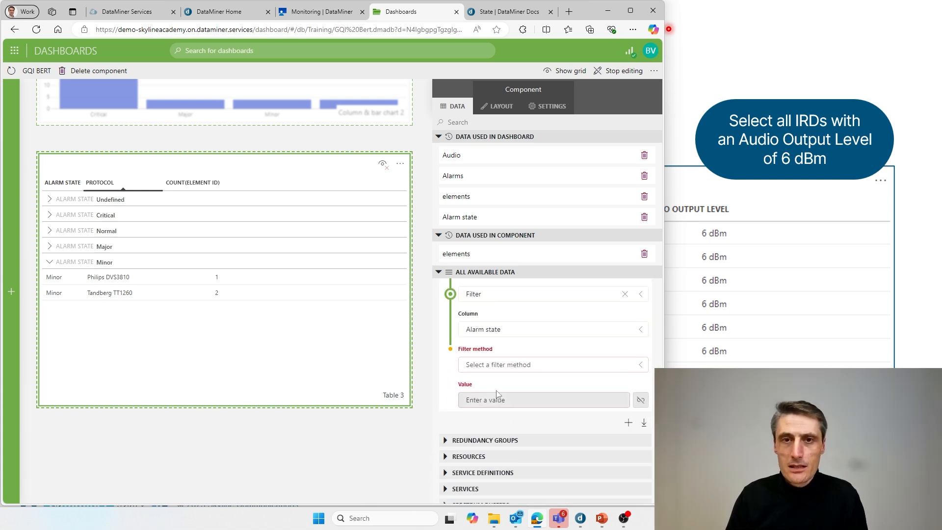
{"action": "left_click", "coordinate": [496, 365]}
{"action": "left_click", "coordinate": [487, 312]}
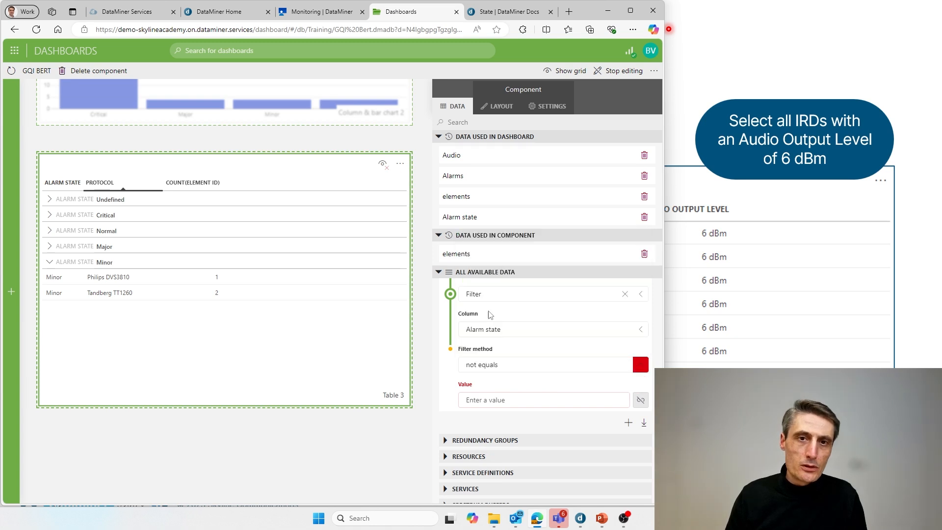
{"action": "left_click", "coordinate": [489, 401]}
{"action": "type", "text": "Undefined"}
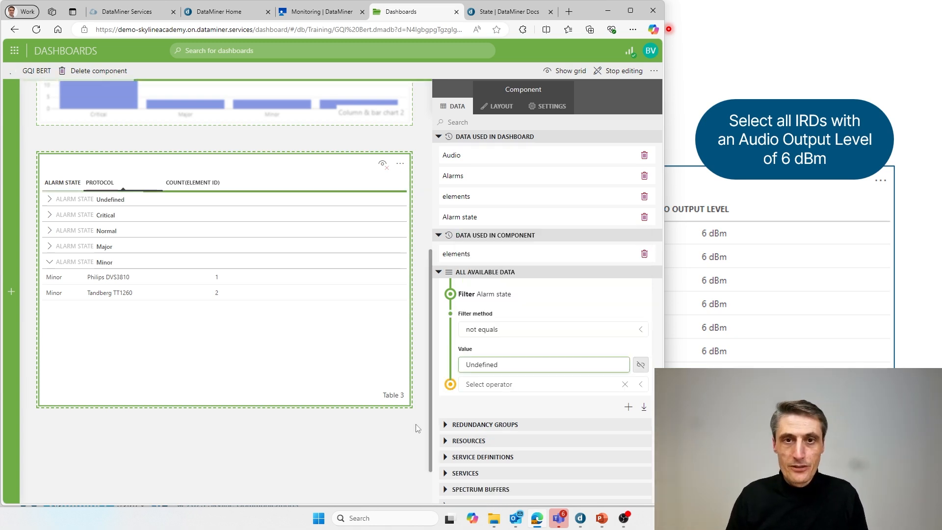
{"action": "left_click", "coordinate": [398, 435]}
{"action": "left_click", "coordinate": [363, 345]}
{"action": "left_click", "coordinate": [49, 246]}
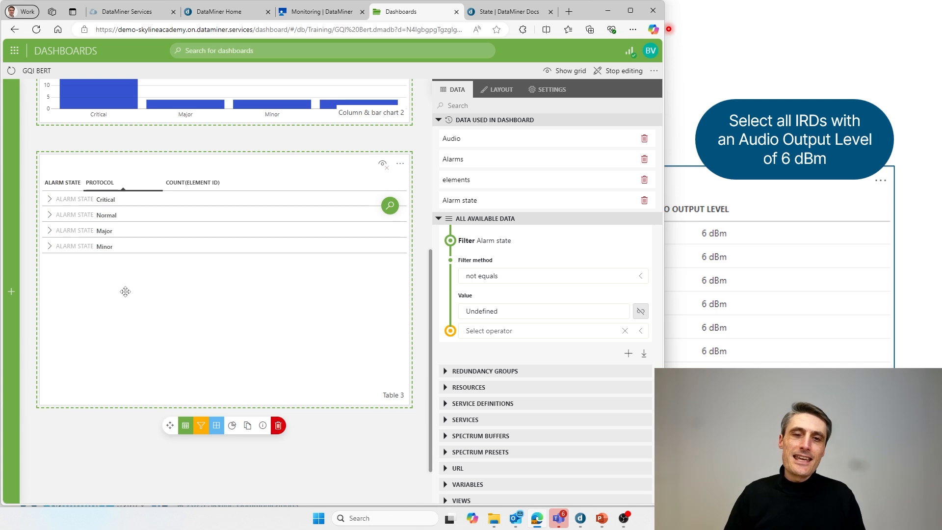
Review the Audio table, the active alarms chart and the grouped elements table, expanding and collapsing its Critical group
{"action": "scroll", "coordinate": [248, 316], "scroll_direction": "up", "scroll_amount": 3}
{"action": "scroll", "coordinate": [248, 317], "scroll_direction": "up", "scroll_amount": 3}
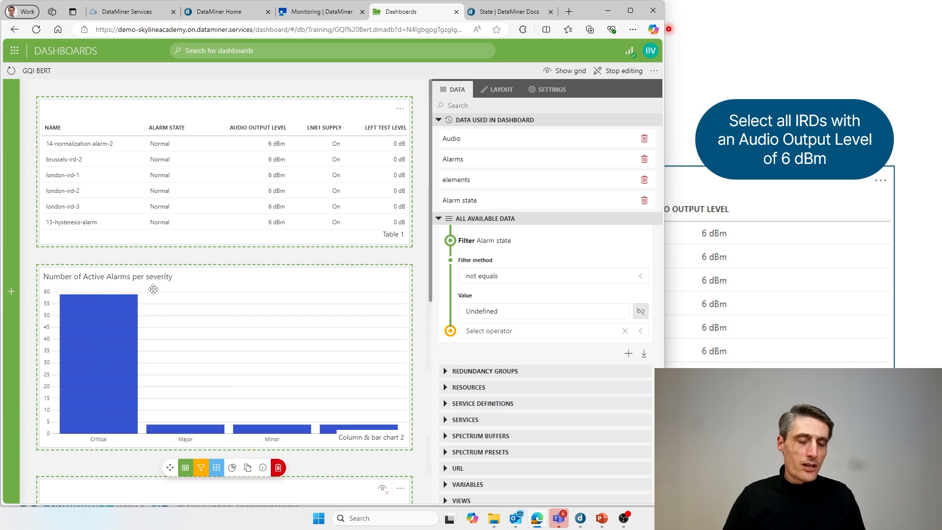
{"action": "scroll", "coordinate": [273, 391], "scroll_direction": "down", "scroll_amount": 1}
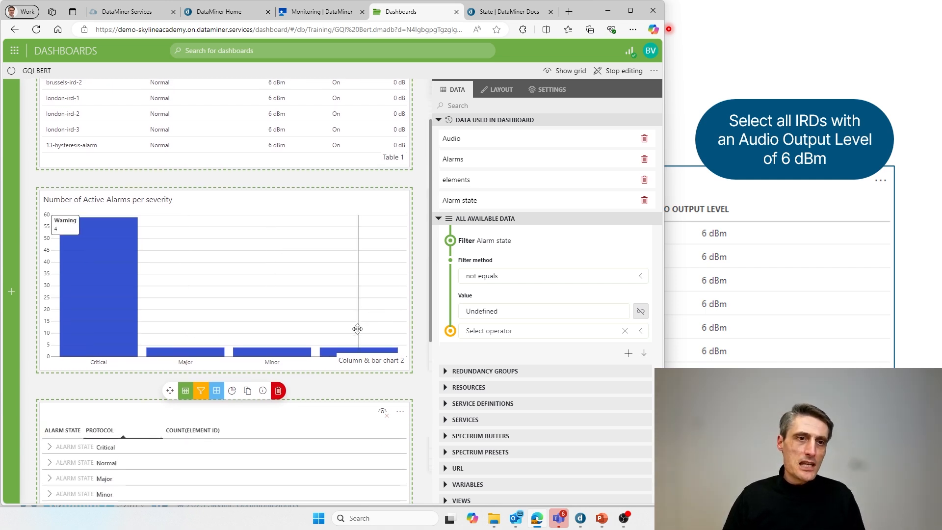
{"action": "scroll", "coordinate": [345, 434], "scroll_direction": "down", "scroll_amount": 2}
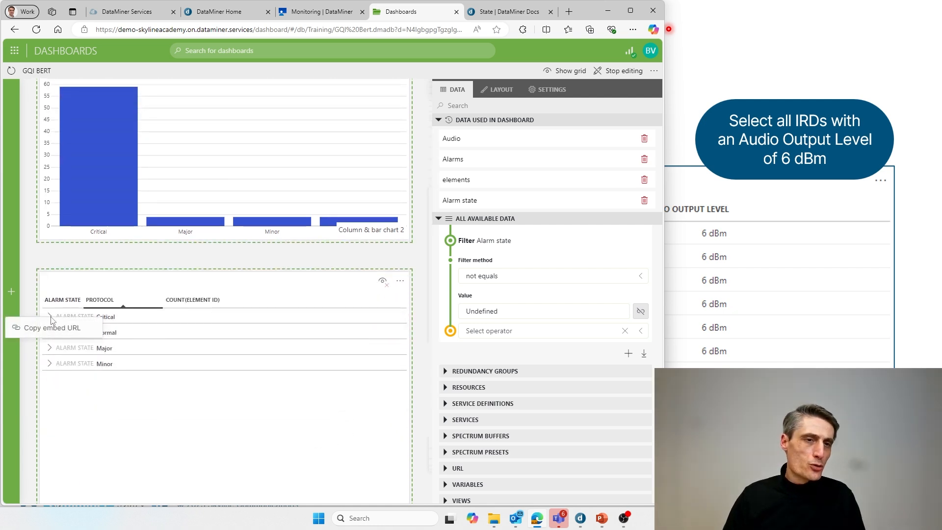
{"action": "left_click", "coordinate": [51, 319]}
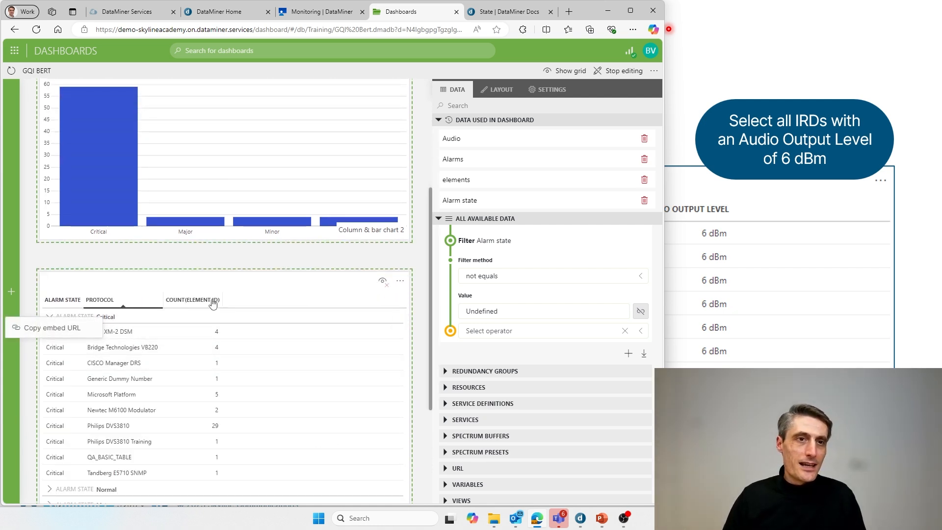
{"action": "left_click", "coordinate": [254, 314]}
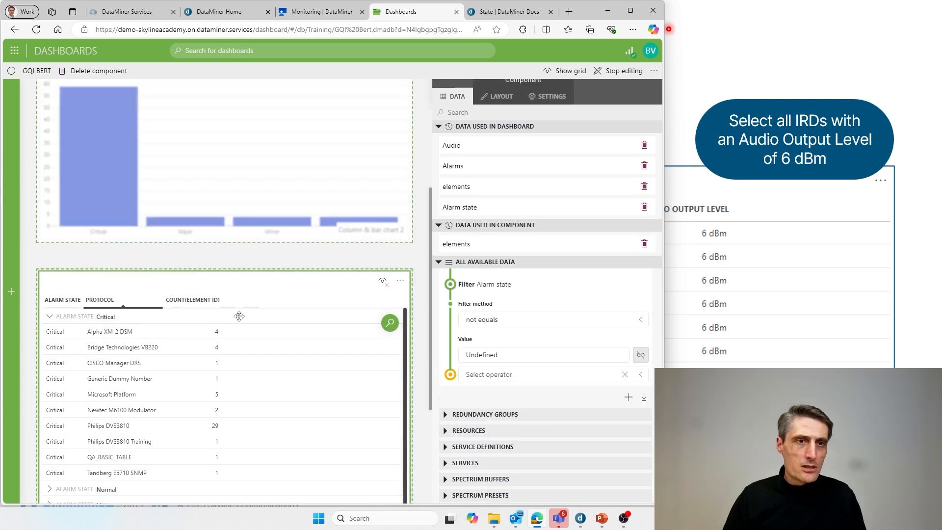
{"action": "left_click", "coordinate": [49, 317]}
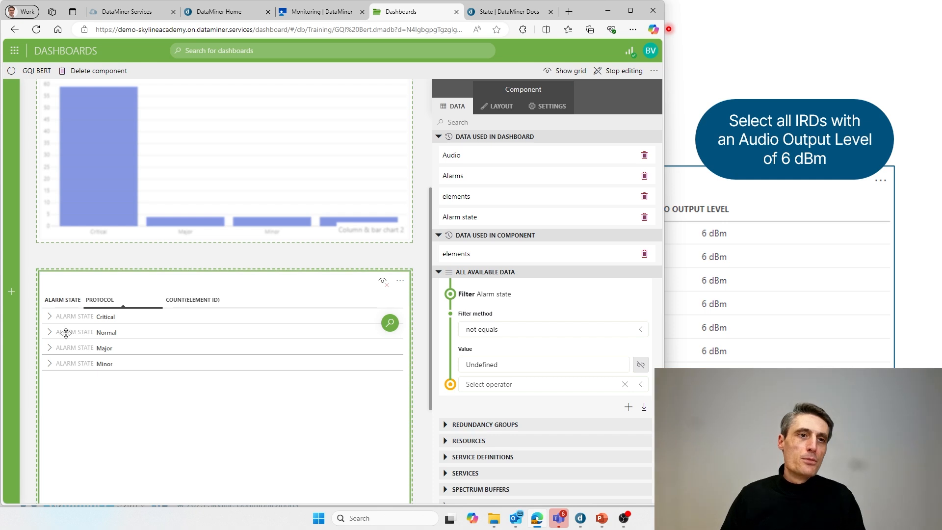
Expand the Critical group in the elements count table to view its protocols
{"action": "left_click", "coordinate": [50, 318]}
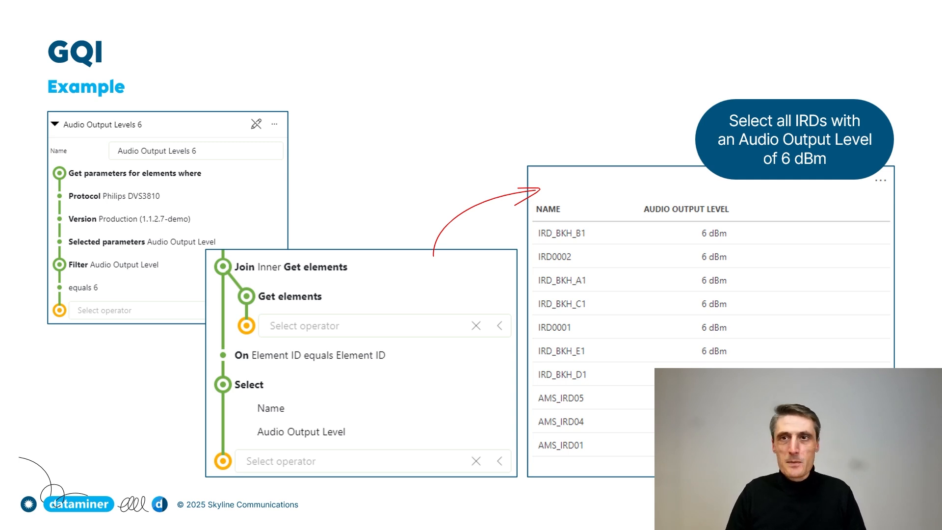
{"action": "key", "text": "Right"}
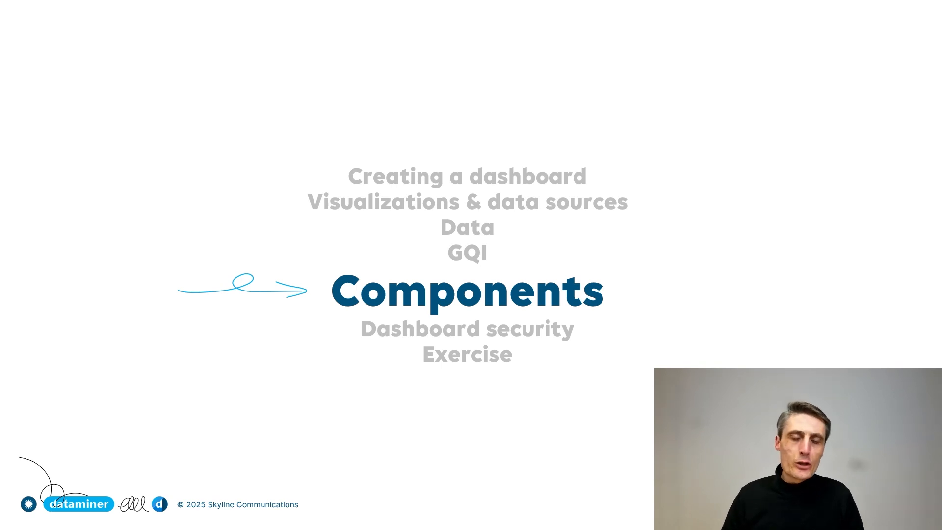
{"action": "key", "text": "Right"}
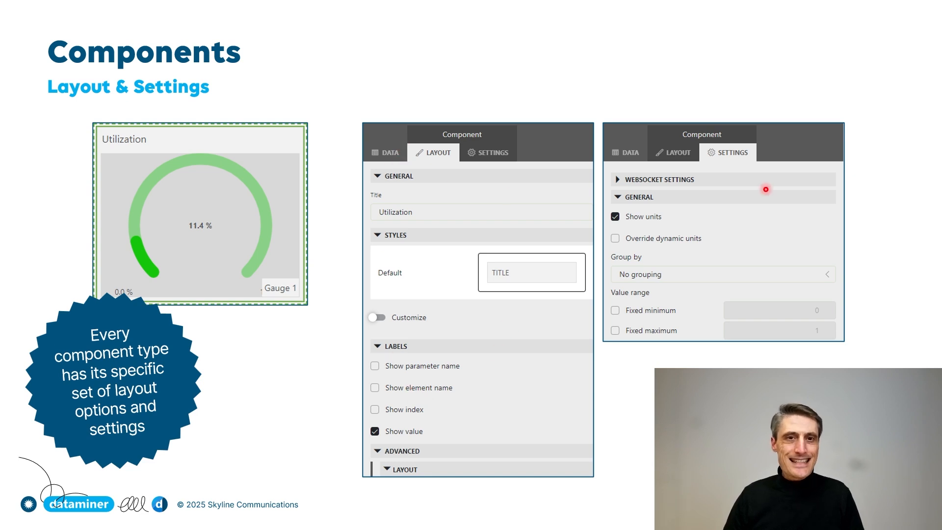
Switch back to the Dashboards app and open the Server Overview dashboard from the Training folder for editing
{"action": "key", "text": "alt+Tab"}
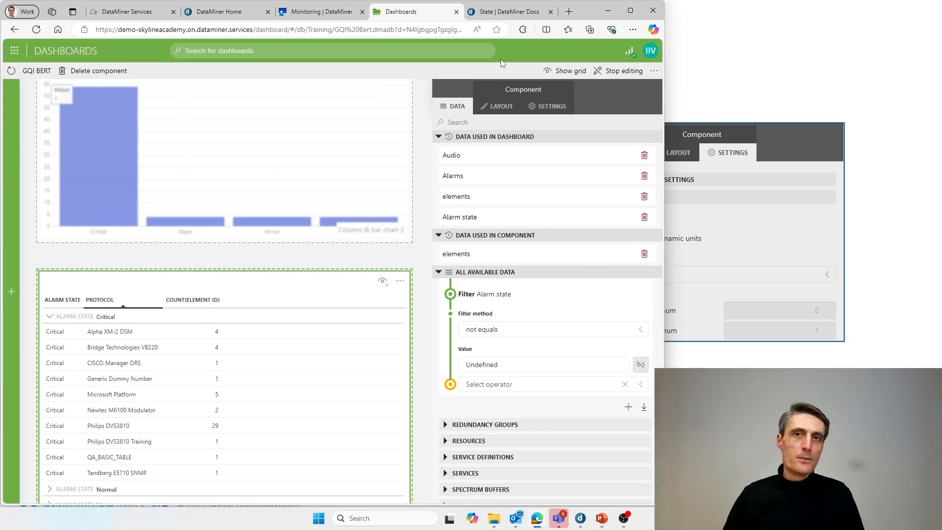
{"action": "left_click", "coordinate": [633, 72]}
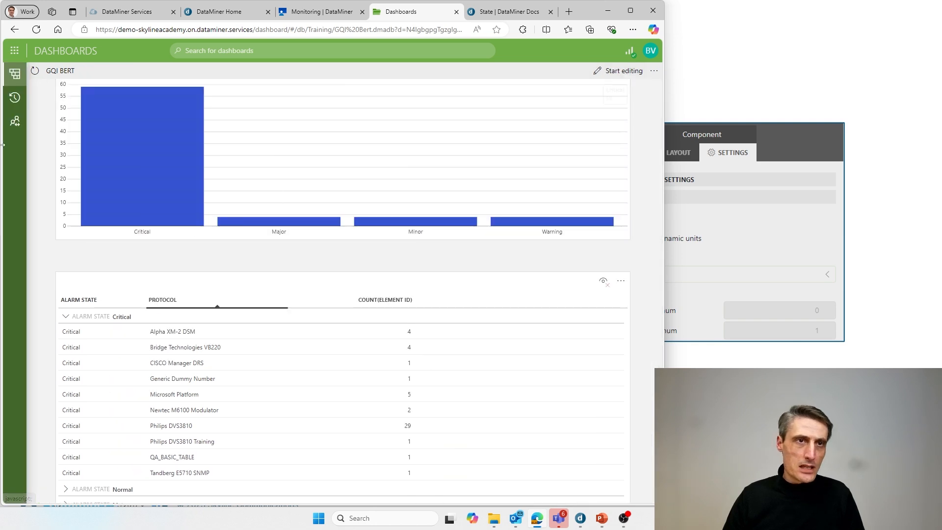
{"action": "left_click", "coordinate": [15, 73]}
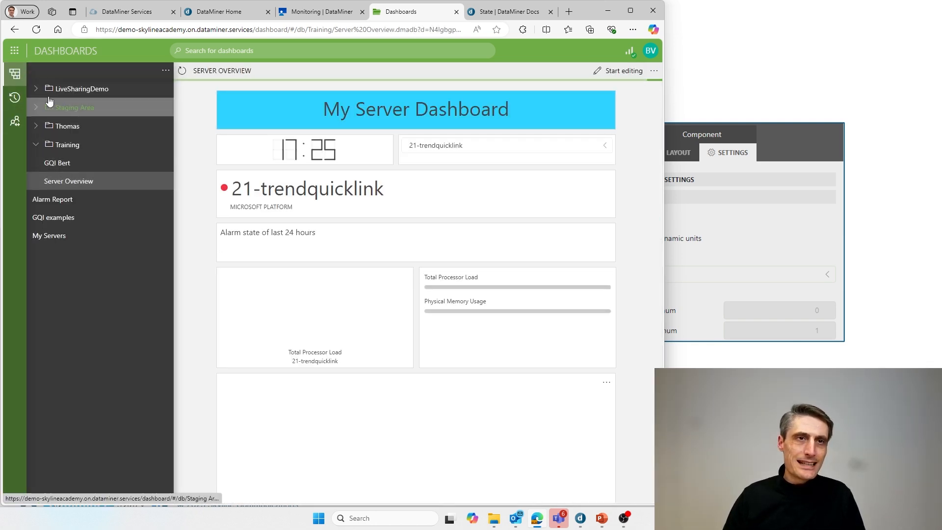
{"action": "left_click", "coordinate": [15, 74]}
{"action": "left_click", "coordinate": [624, 71]}
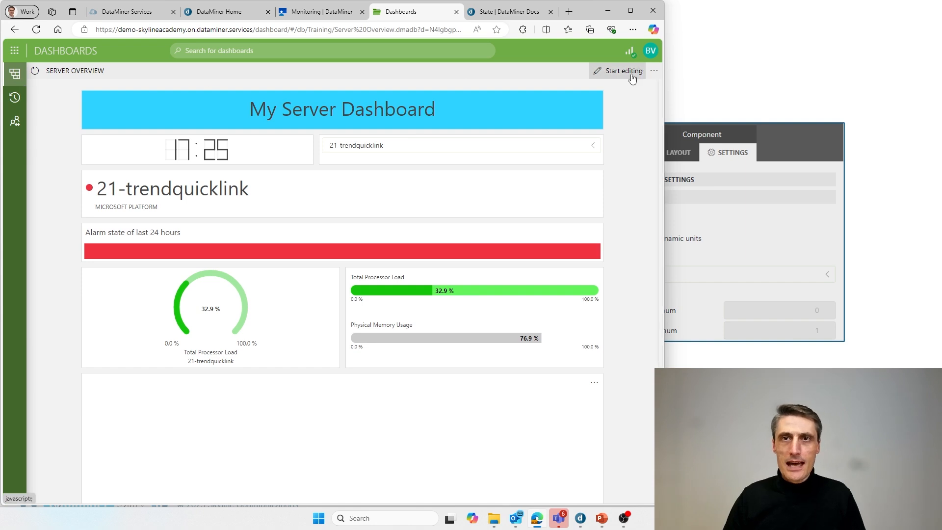
Hide the element name label on the Total Processor Load gauge
{"action": "left_click", "coordinate": [204, 291]}
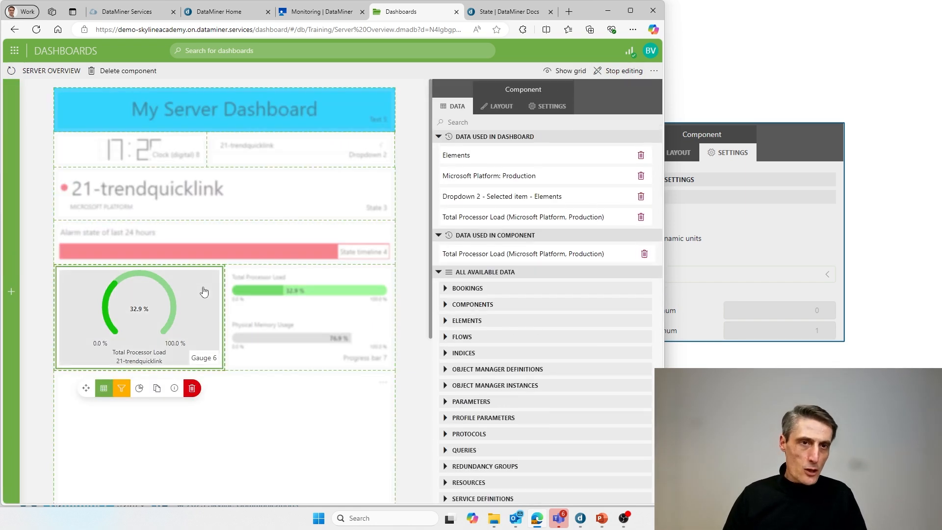
{"action": "left_click", "coordinate": [508, 109]}
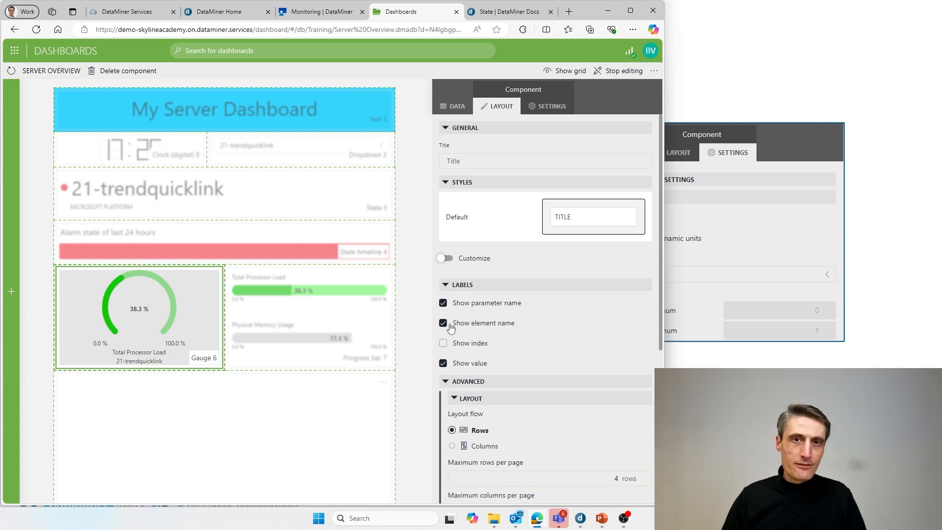
{"action": "mouse_move", "coordinate": [170, 360]}
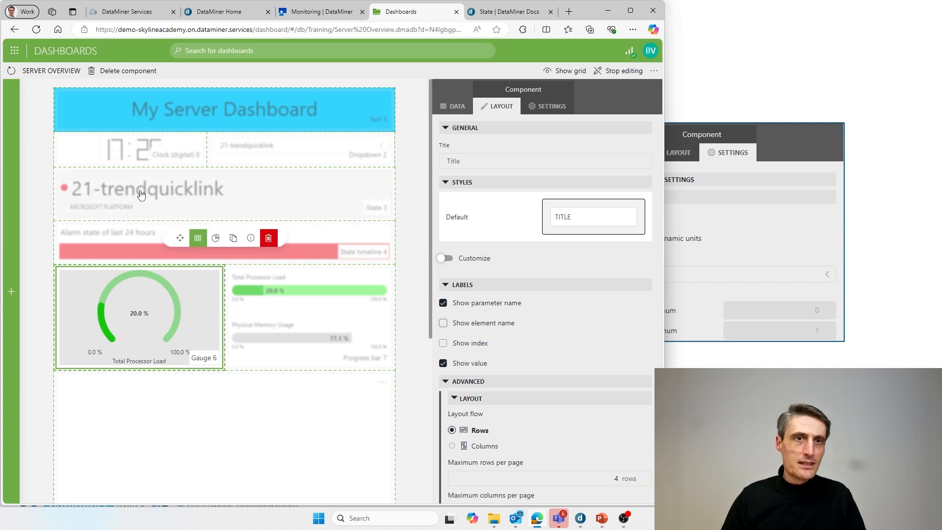
Select DRS_MS_Server_02 in the dashboard's element dropdown
{"action": "left_click", "coordinate": [342, 147]}
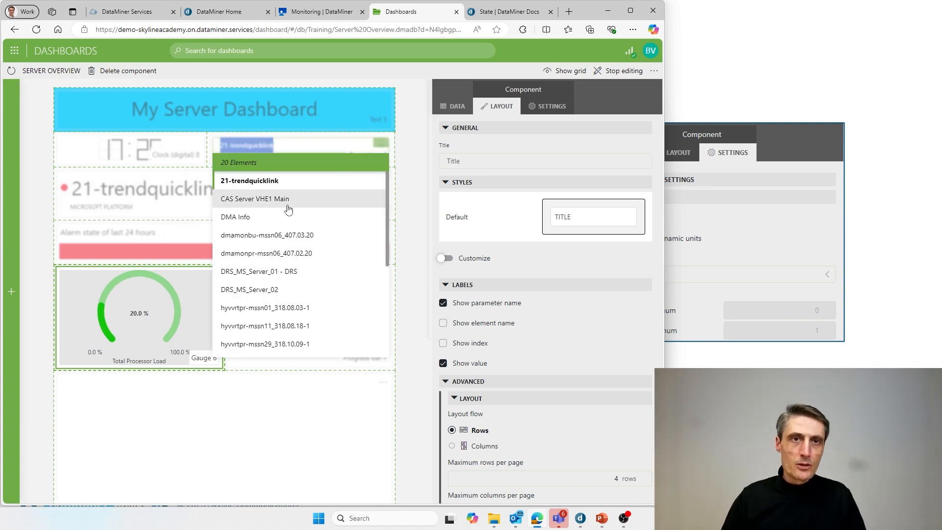
{"action": "left_click", "coordinate": [272, 290]}
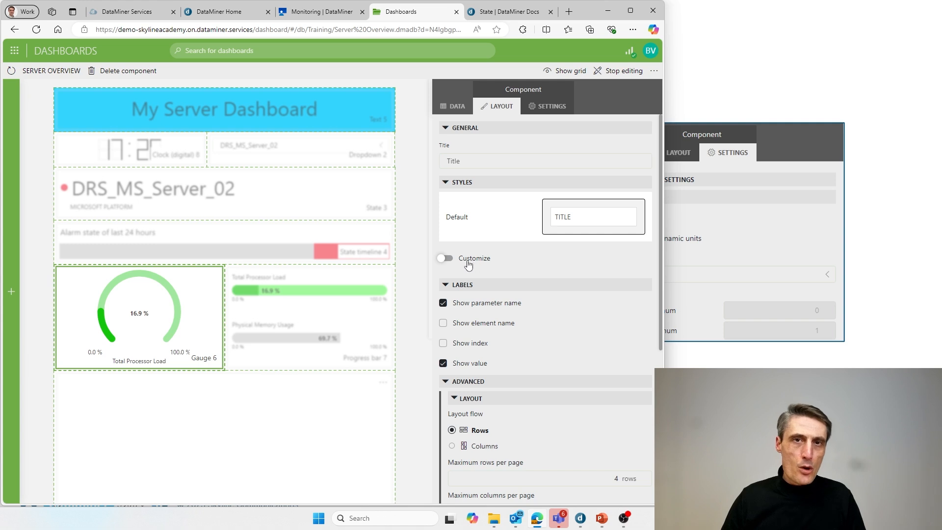
Examine the layout options of the line & area chart, the progress bars and the header text, including the header's color options
{"action": "scroll", "coordinate": [383, 309], "scroll_direction": "down", "scroll_amount": 3}
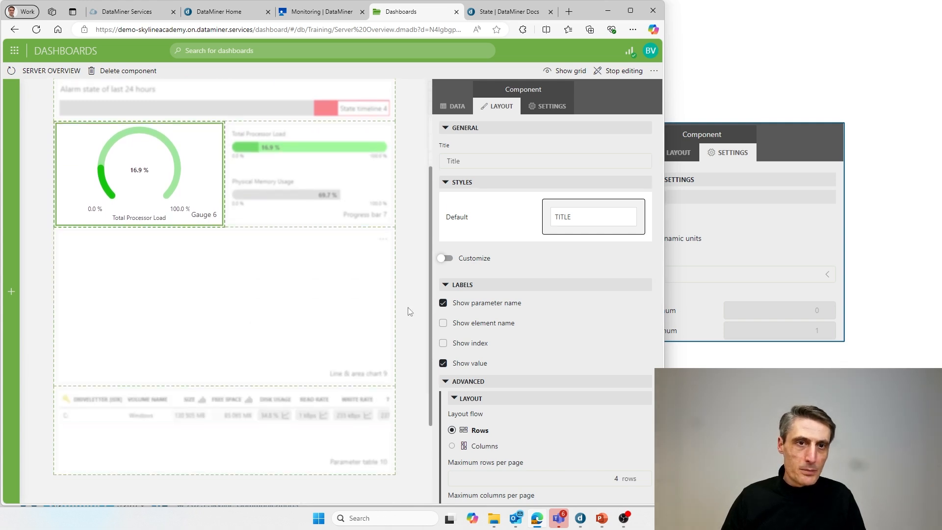
{"action": "left_click", "coordinate": [380, 303]}
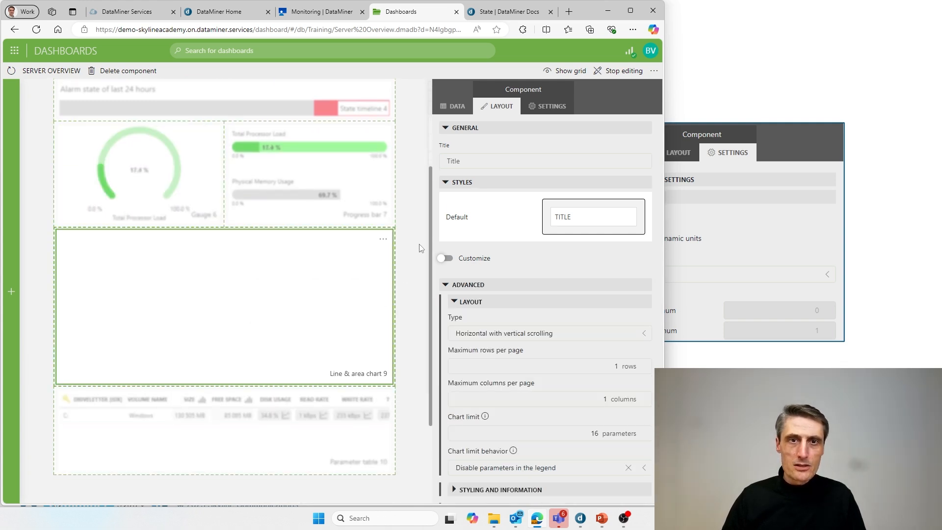
{"action": "scroll", "coordinate": [532, 350], "scroll_direction": "down", "scroll_amount": 1}
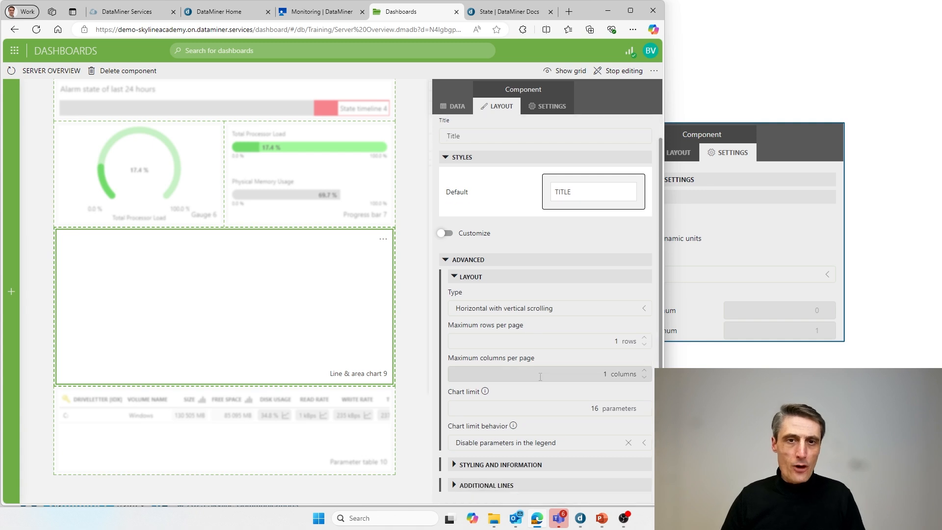
{"action": "left_click", "coordinate": [342, 175]}
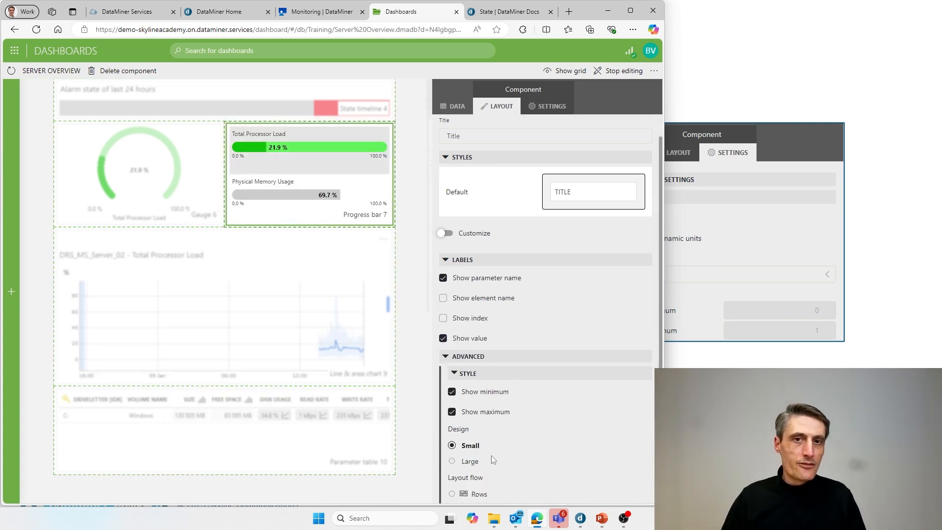
{"action": "scroll", "coordinate": [497, 451], "scroll_direction": "down", "scroll_amount": 1}
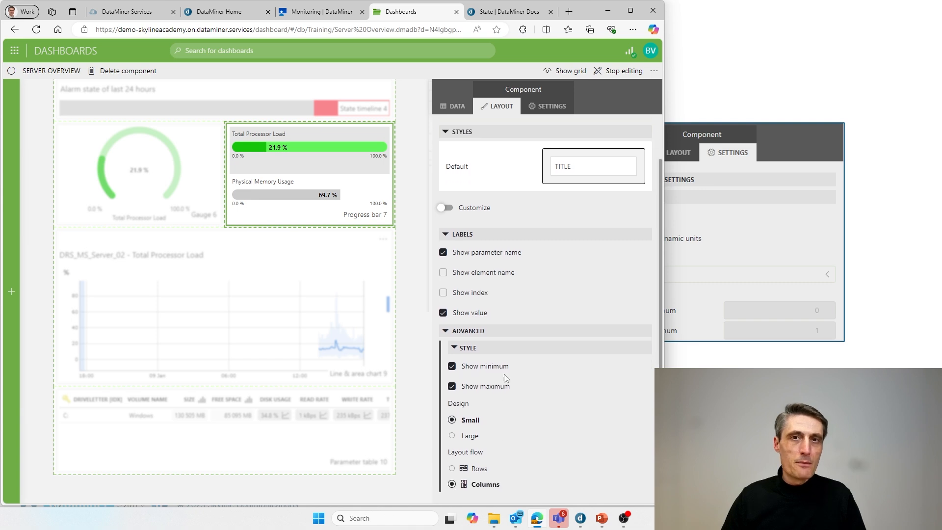
{"action": "scroll", "coordinate": [515, 371], "scroll_direction": "up", "scroll_amount": 2}
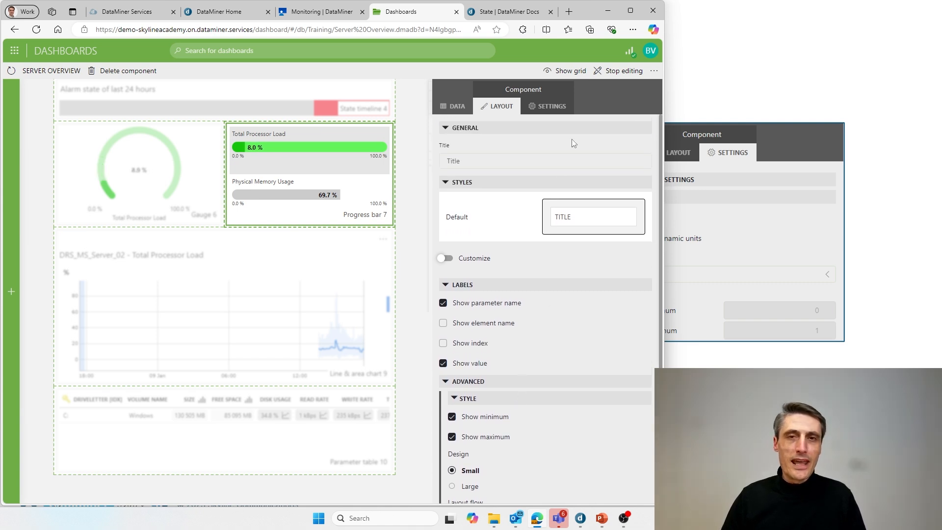
{"action": "scroll", "coordinate": [415, 148], "scroll_direction": "up", "scroll_amount": 2}
{"action": "scroll", "coordinate": [415, 141], "scroll_direction": "up", "scroll_amount": 1}
{"action": "left_click", "coordinate": [248, 114]}
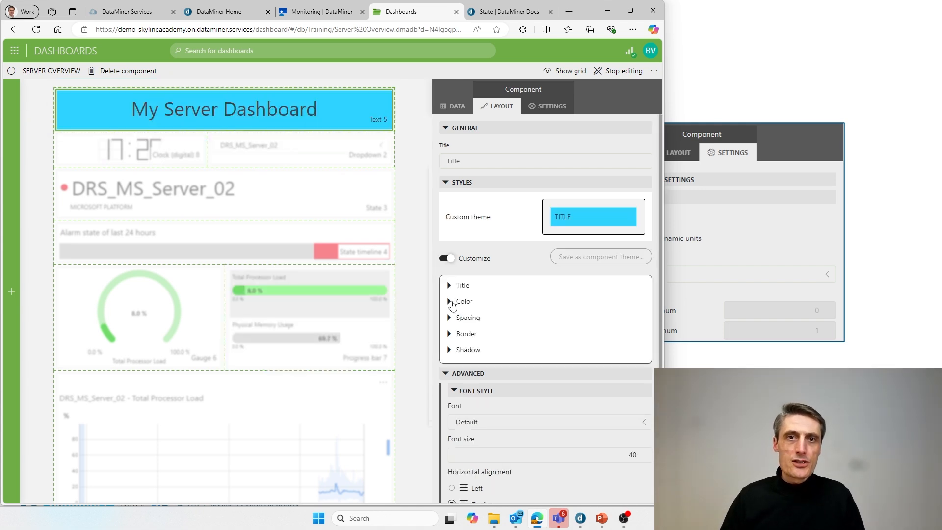
{"action": "left_click", "coordinate": [453, 304]}
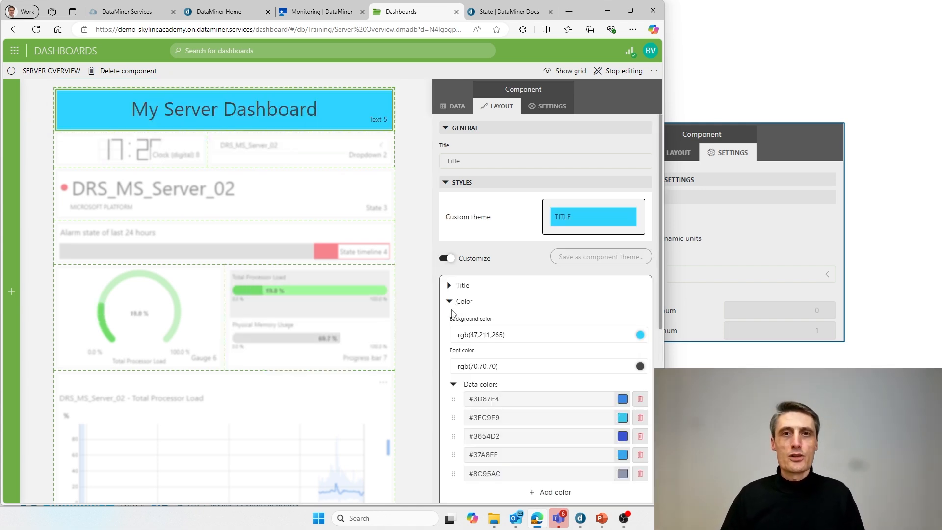
{"action": "left_click", "coordinate": [452, 303]}
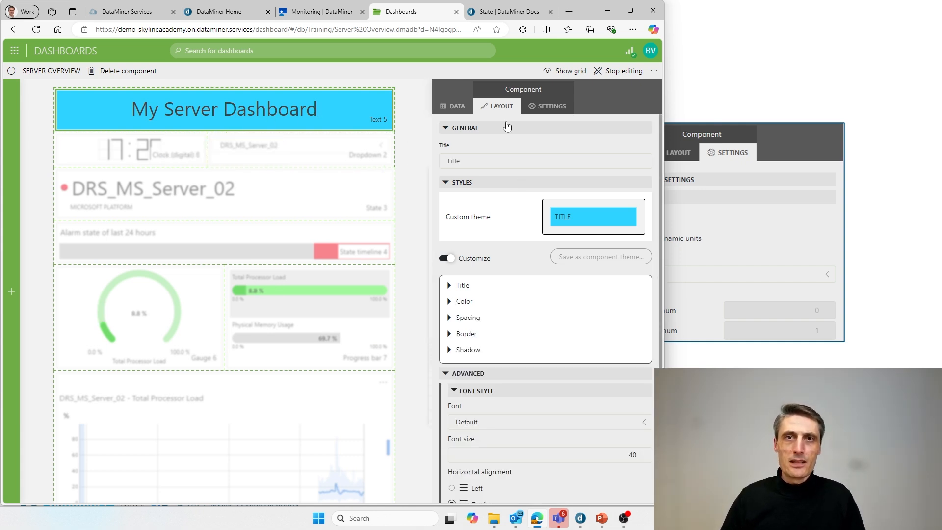
Examine the component settings of the header text, the progress bars and the line & area chart, including the chart's trend span
{"action": "left_click", "coordinate": [539, 109]}
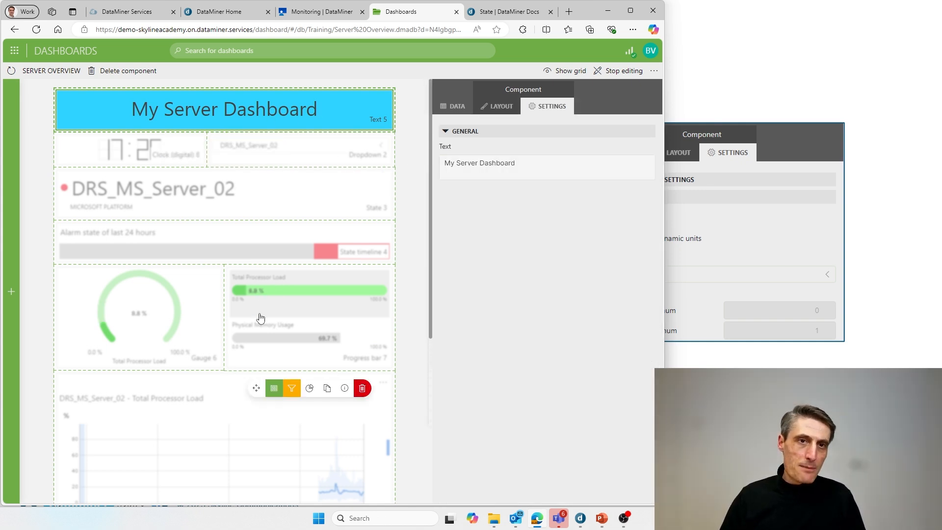
{"action": "left_click", "coordinate": [260, 318]}
{"action": "left_click", "coordinate": [219, 419]}
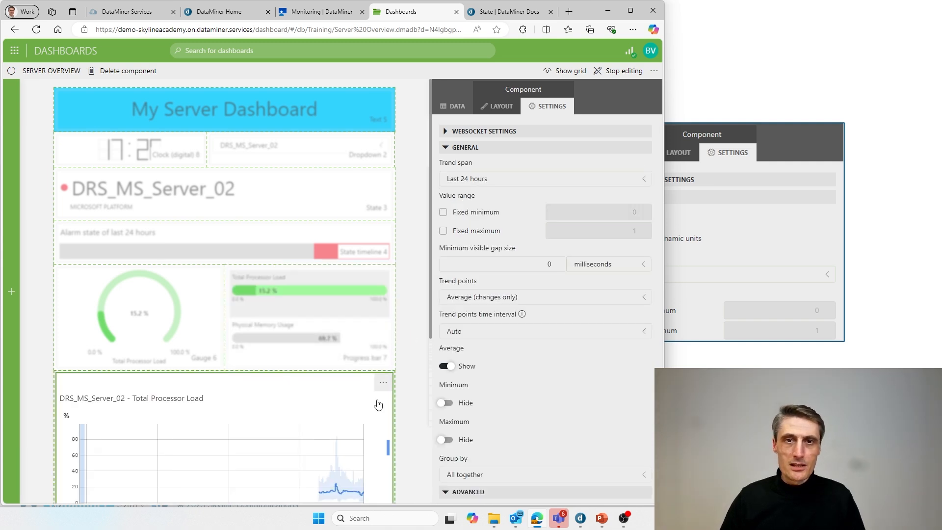
{"action": "scroll", "coordinate": [376, 406], "scroll_direction": "down", "scroll_amount": 2}
{"action": "left_click", "coordinate": [495, 179]}
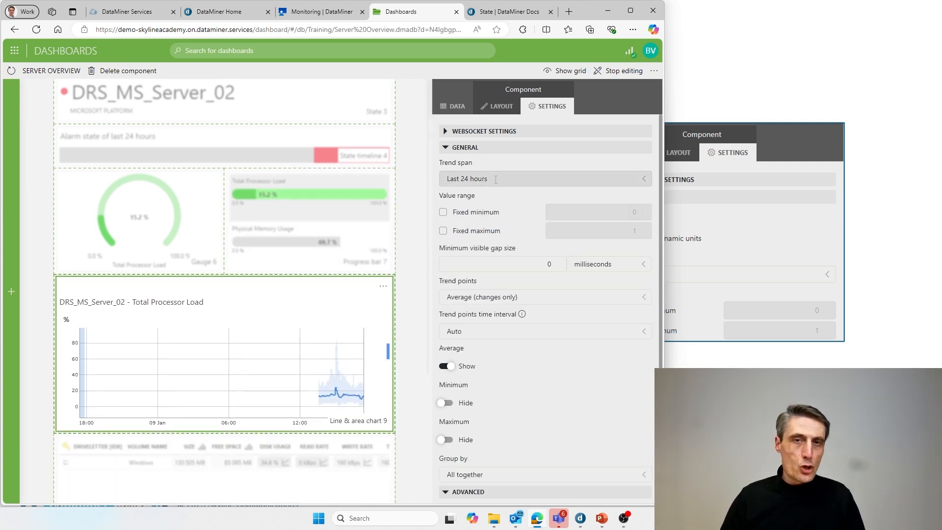
{"action": "left_click", "coordinate": [413, 244]}
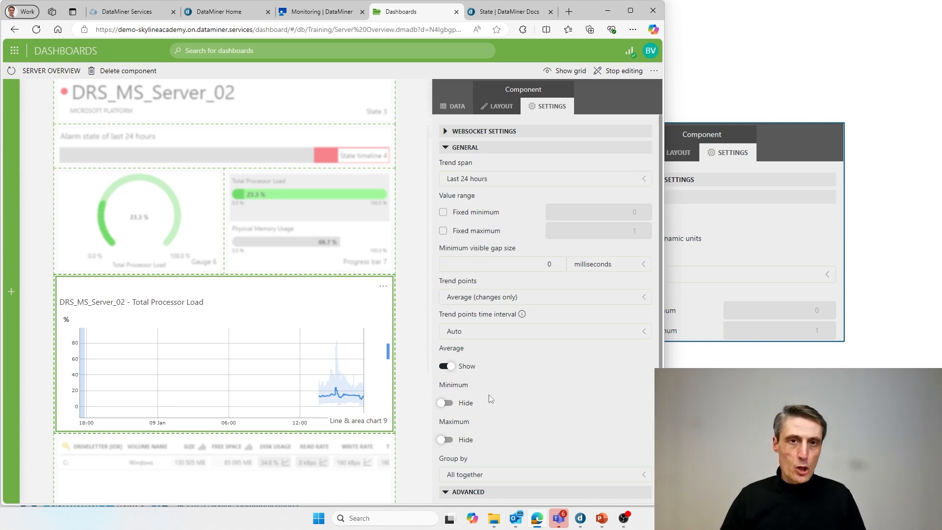
Try hiding the average line in the Total Processor Load chart, and restore it
{"action": "scroll", "coordinate": [491, 399], "scroll_direction": "down", "scroll_amount": 1}
{"action": "left_click", "coordinate": [448, 327]}
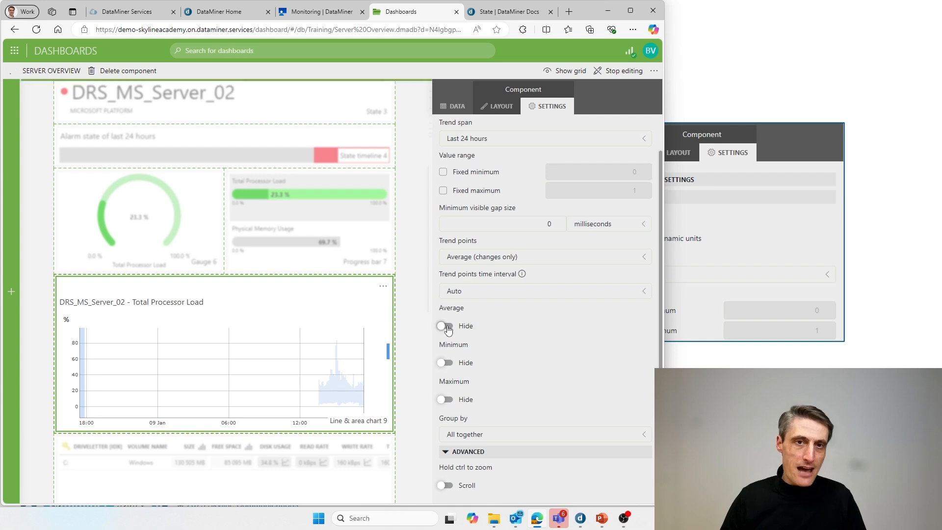
{"action": "left_click", "coordinate": [447, 326]}
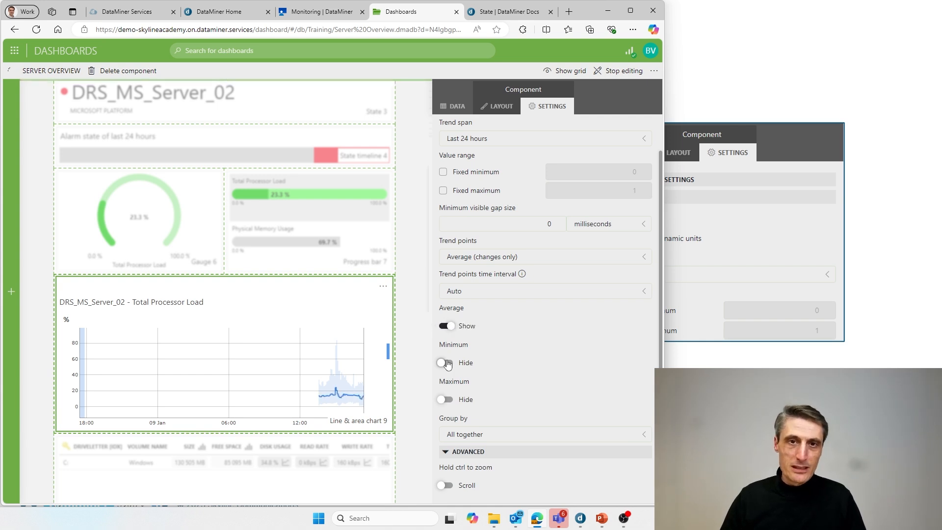
Deselect the line & area chart and stop editing the Server Overview dashboard
{"action": "scroll", "coordinate": [421, 348], "scroll_direction": "up", "scroll_amount": 1}
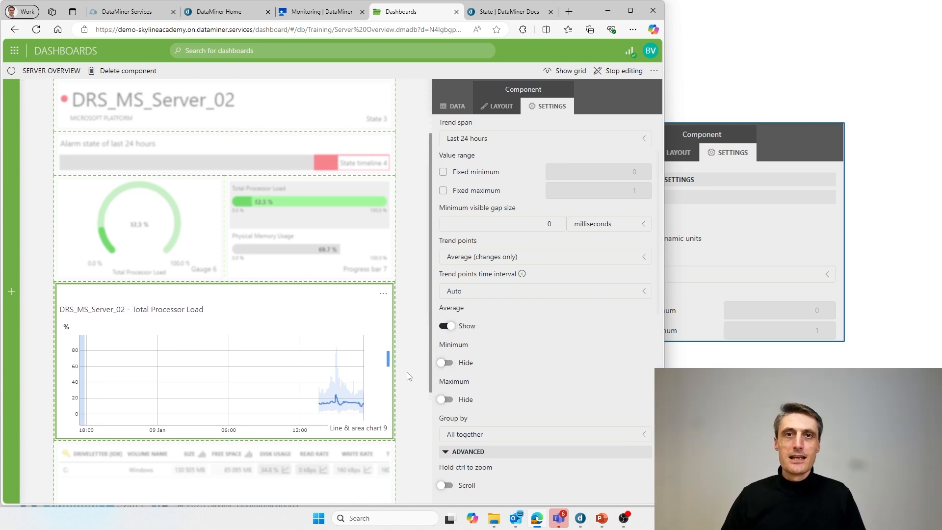
{"action": "scroll", "coordinate": [415, 357], "scroll_direction": "down", "scroll_amount": 3}
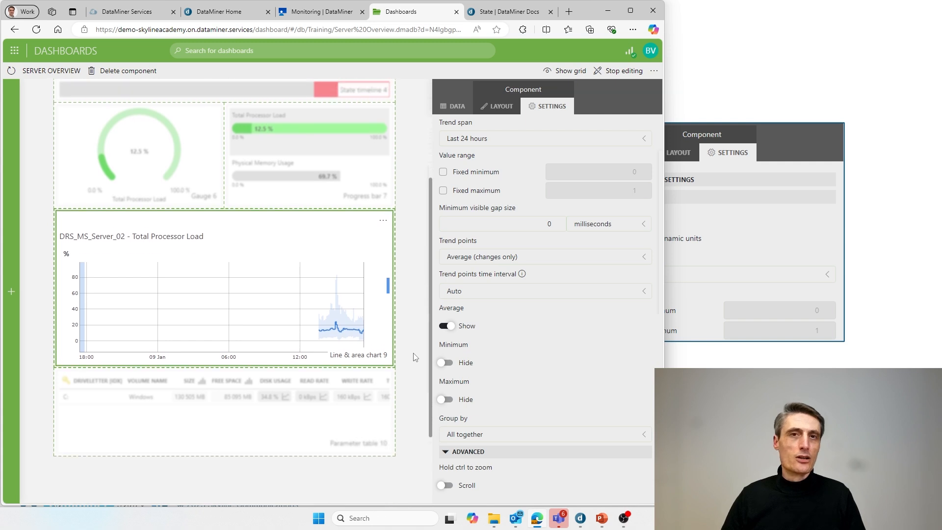
{"action": "scroll", "coordinate": [416, 357], "scroll_direction": "up", "scroll_amount": 4}
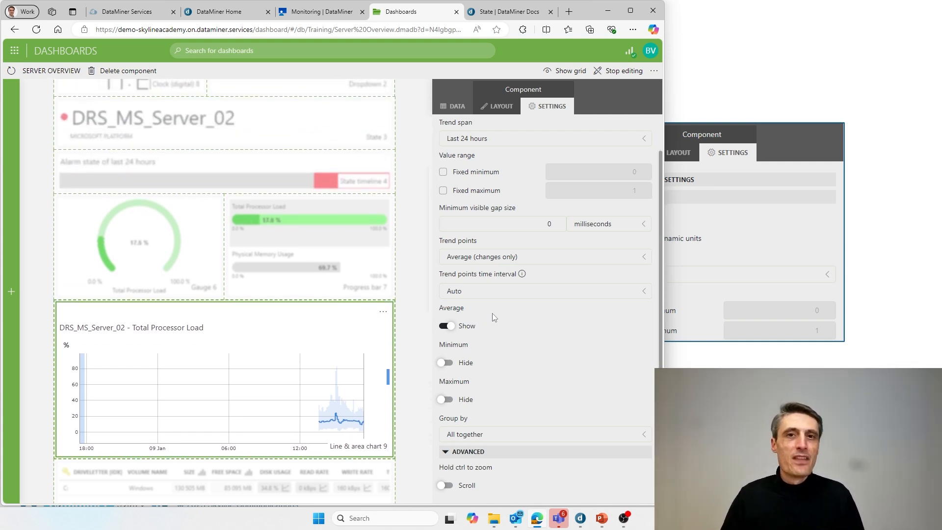
{"action": "scroll", "coordinate": [484, 242], "scroll_direction": "up", "scroll_amount": 1}
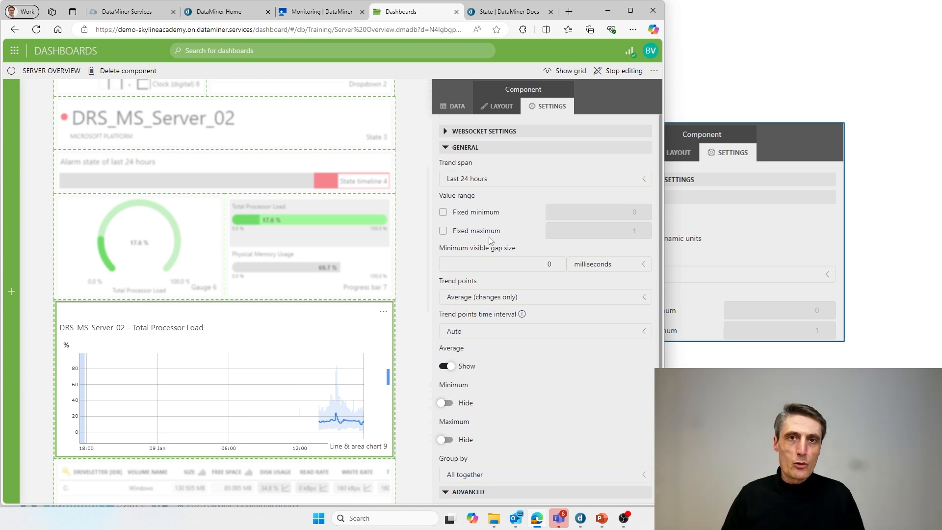
{"action": "left_click", "coordinate": [406, 145]}
{"action": "scroll", "coordinate": [410, 147], "scroll_direction": "up", "scroll_amount": 2}
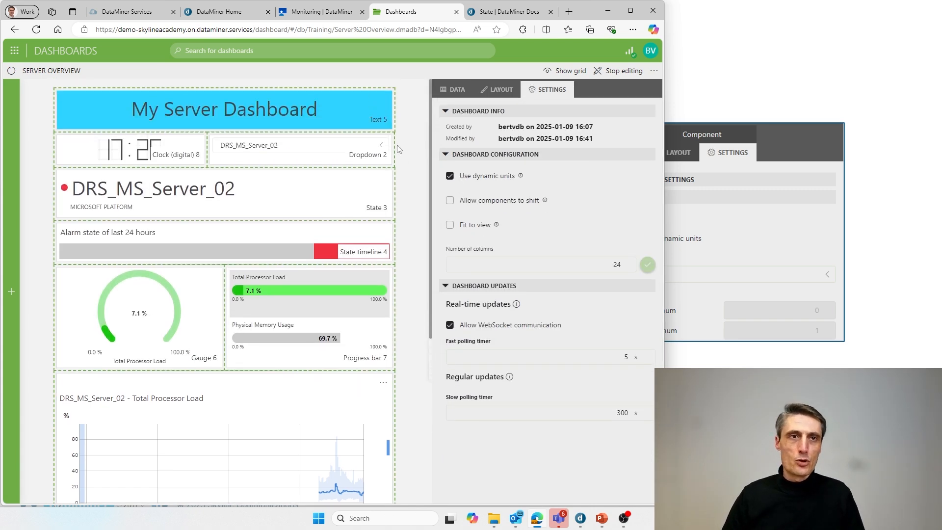
{"action": "left_click", "coordinate": [620, 71]}
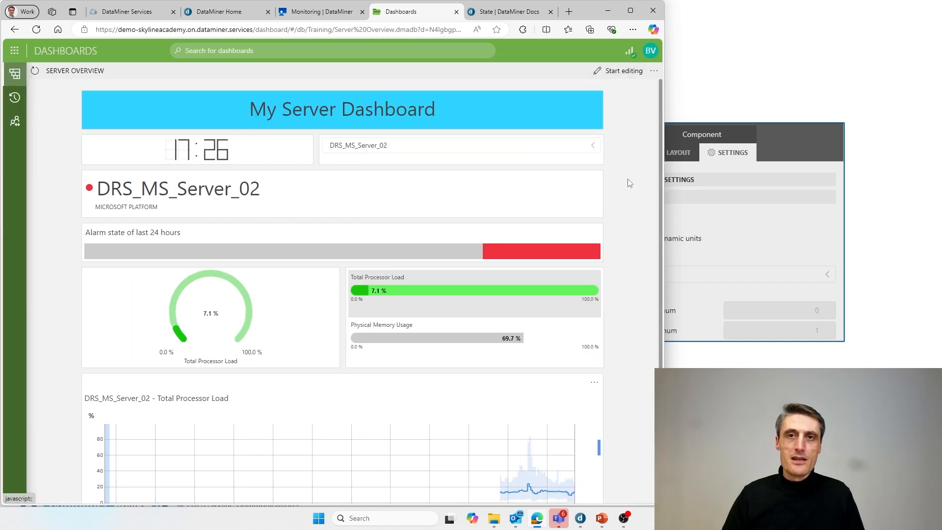
{"action": "left_click", "coordinate": [773, 360]}
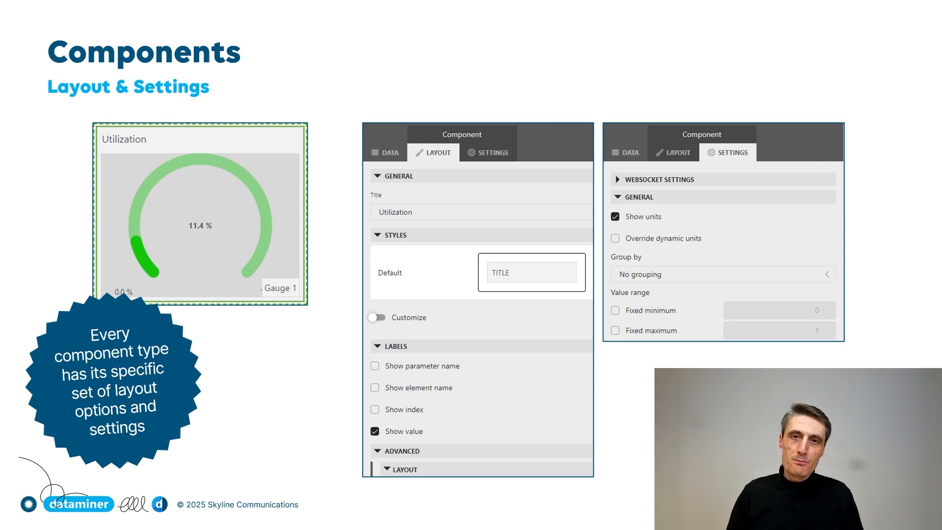
{"action": "key", "text": "Right"}
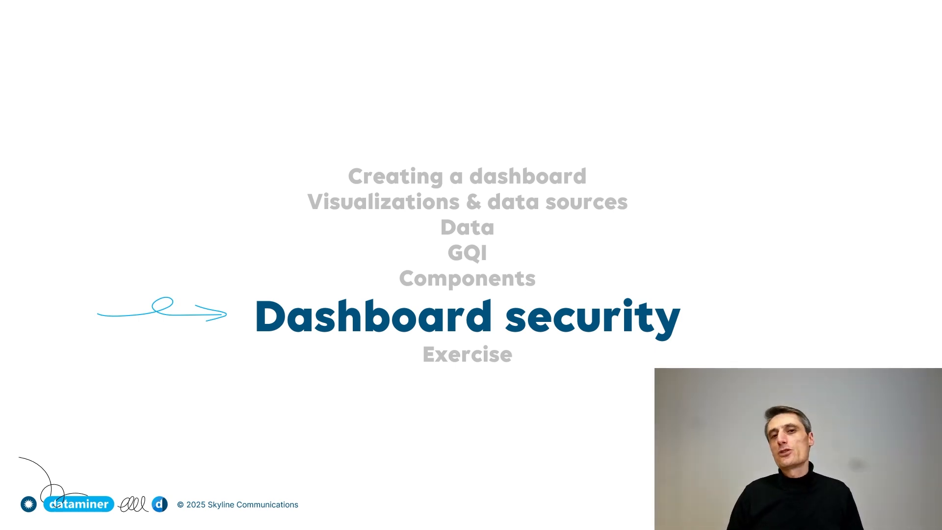
{"action": "key", "text": "Right"}
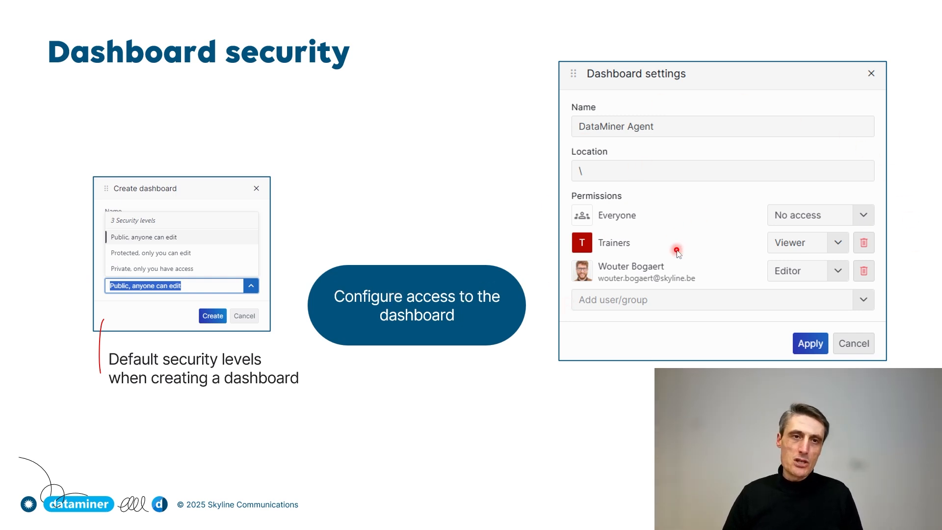
Switch to the Dashboards app in the browser and open the settings of the Server Overview dashboard in the Training folder
{"action": "key", "text": "alt+Tab"}
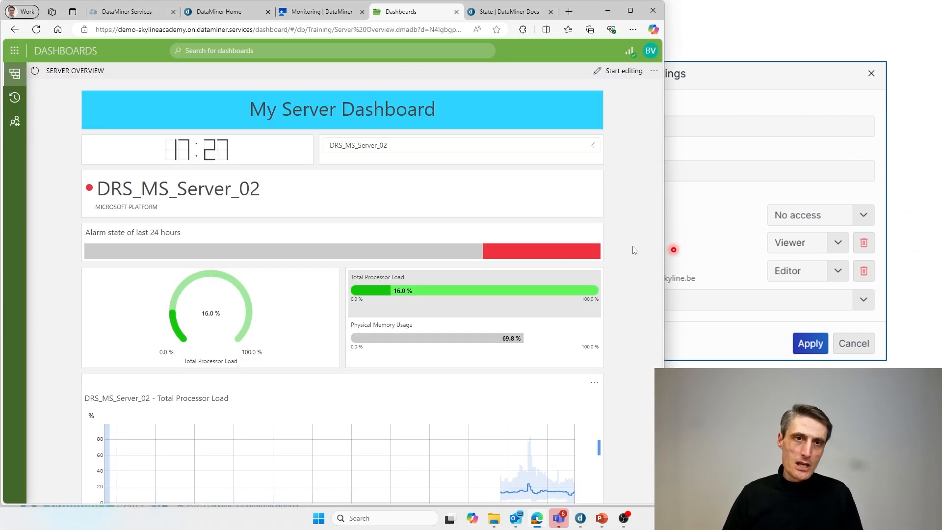
{"action": "left_click", "coordinate": [15, 75]}
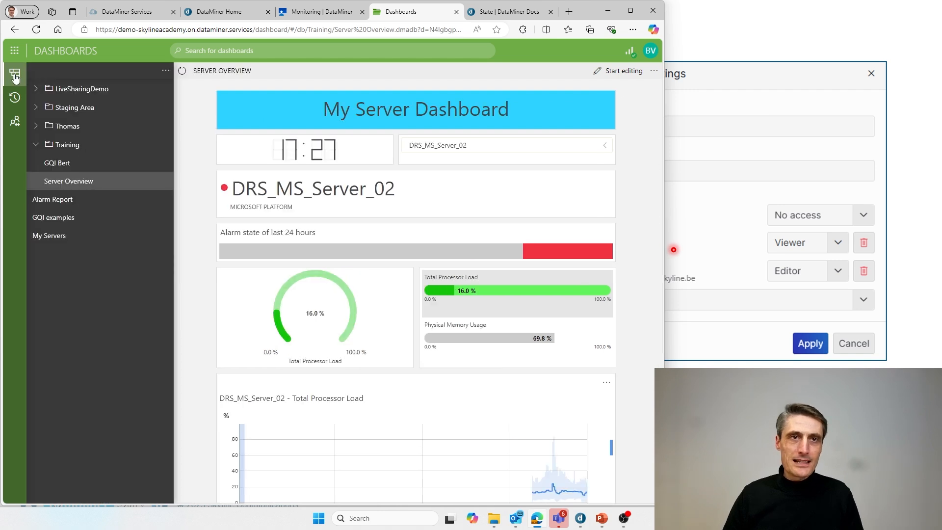
{"action": "right_click", "coordinate": [70, 185]}
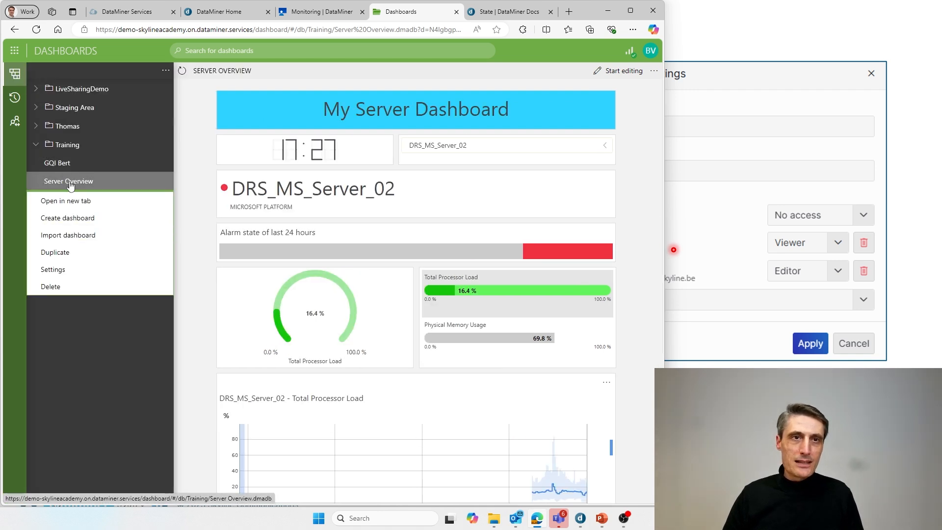
{"action": "left_click", "coordinate": [64, 269]}
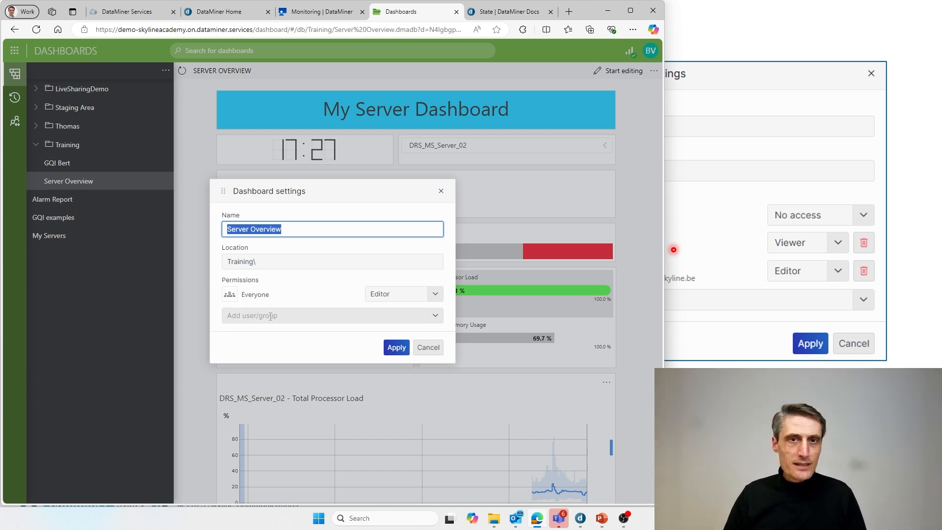
Try adding the signed-in user's own account to the dashboard permissions with the Editor role
{"action": "left_click", "coordinate": [270, 316]}
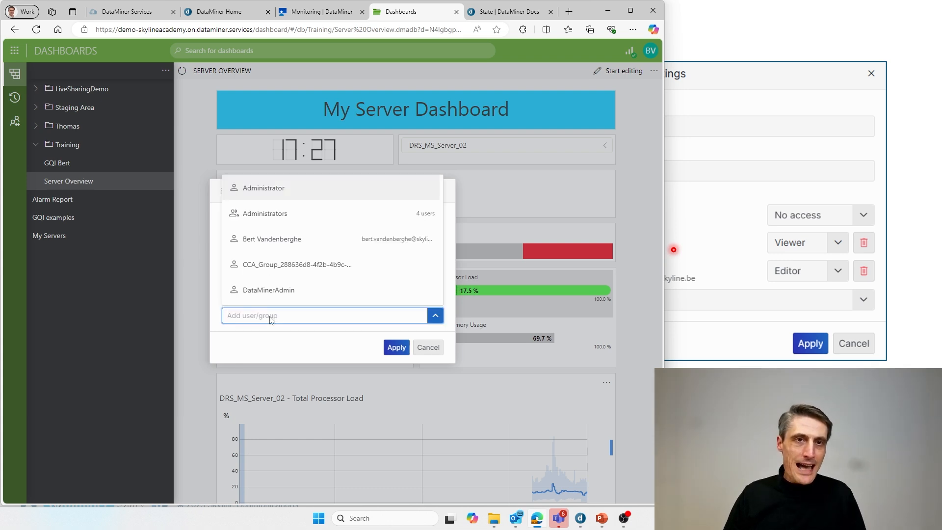
{"action": "left_click", "coordinate": [263, 239]}
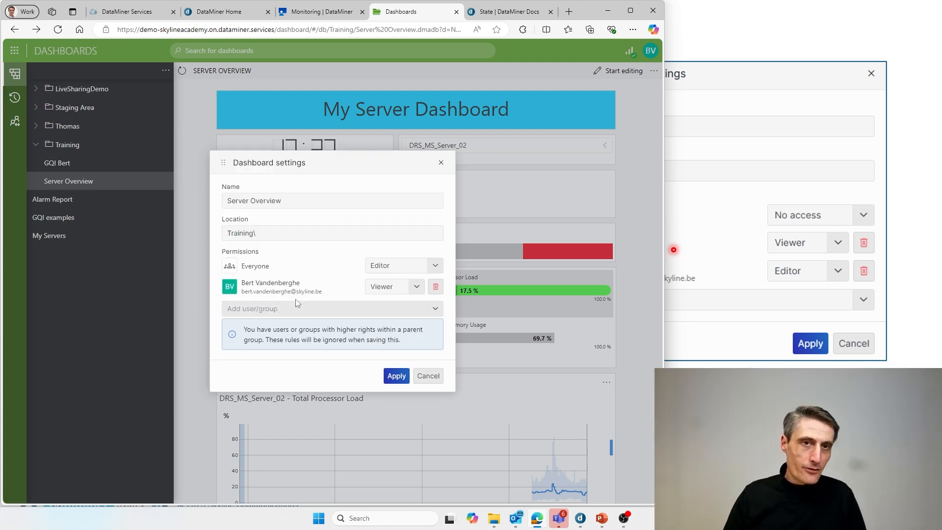
{"action": "left_click", "coordinate": [416, 287]}
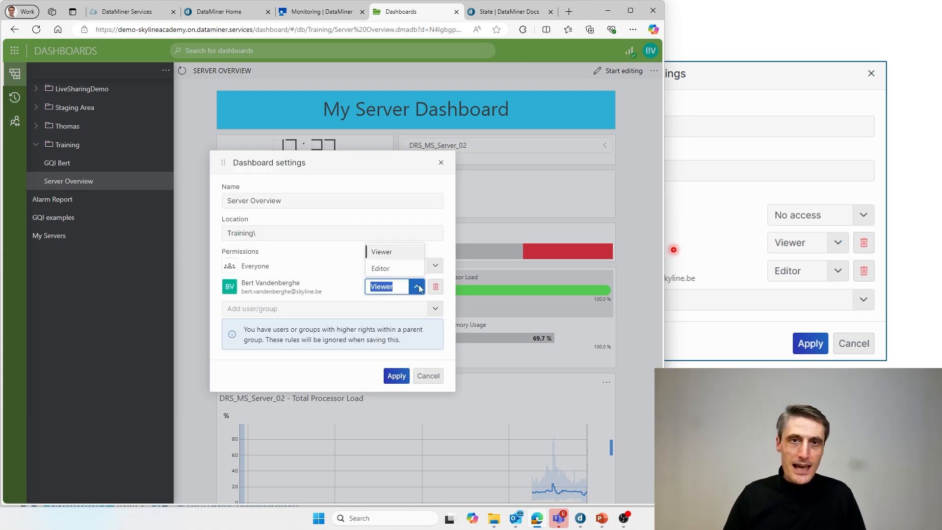
{"action": "left_click", "coordinate": [387, 269]}
Try adding the Administrators group to the dashboard permissions with the Editor role
{"action": "left_click", "coordinate": [264, 329]}
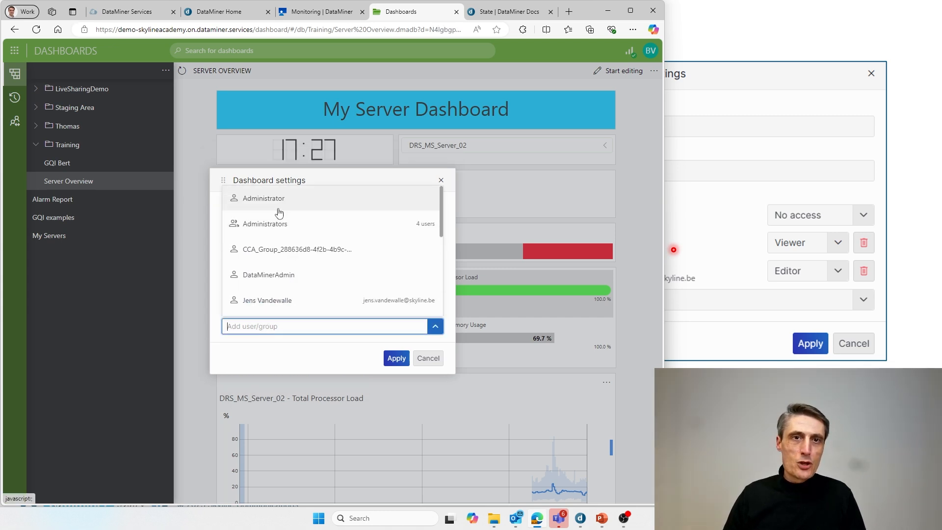
{"action": "left_click", "coordinate": [280, 225]}
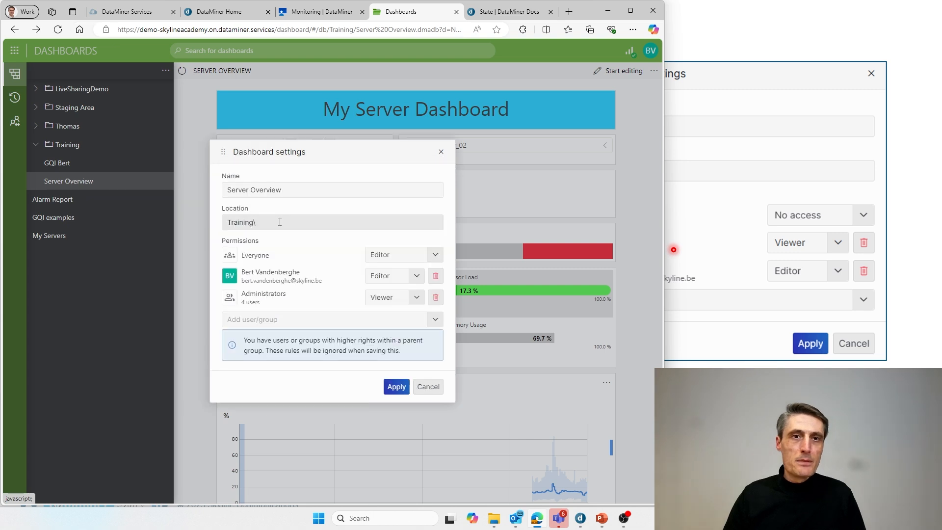
{"action": "left_click", "coordinate": [396, 297]}
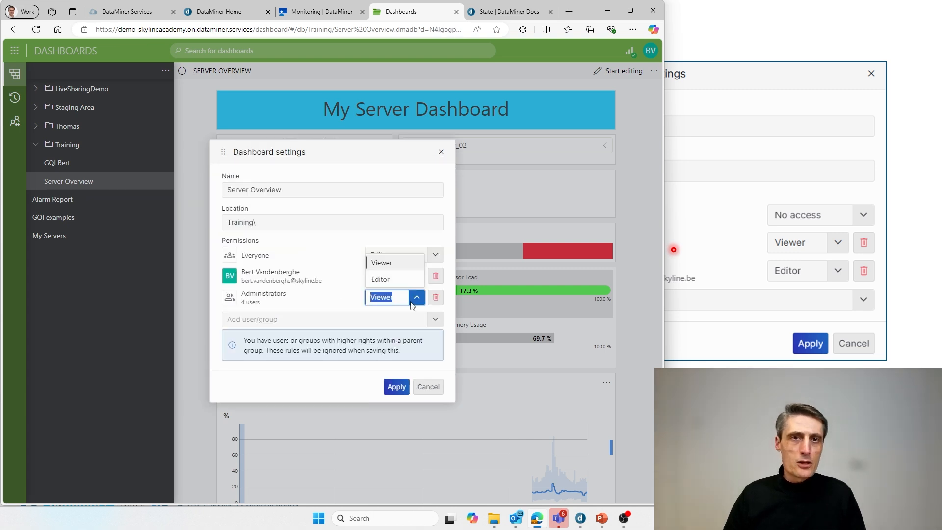
{"action": "left_click", "coordinate": [391, 276]}
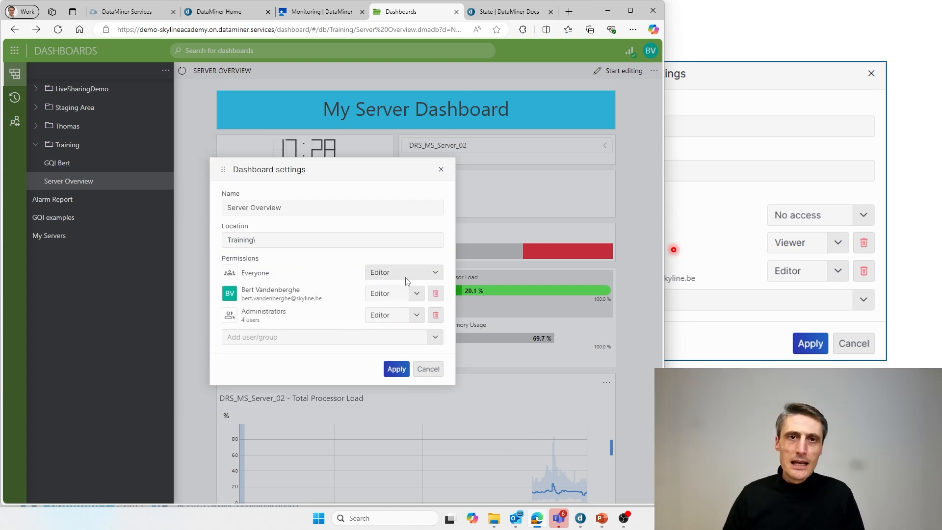
Try restricting Everyone to the Viewer role, and discard all the permission changes to the dashboard
{"action": "left_click", "coordinate": [438, 276]}
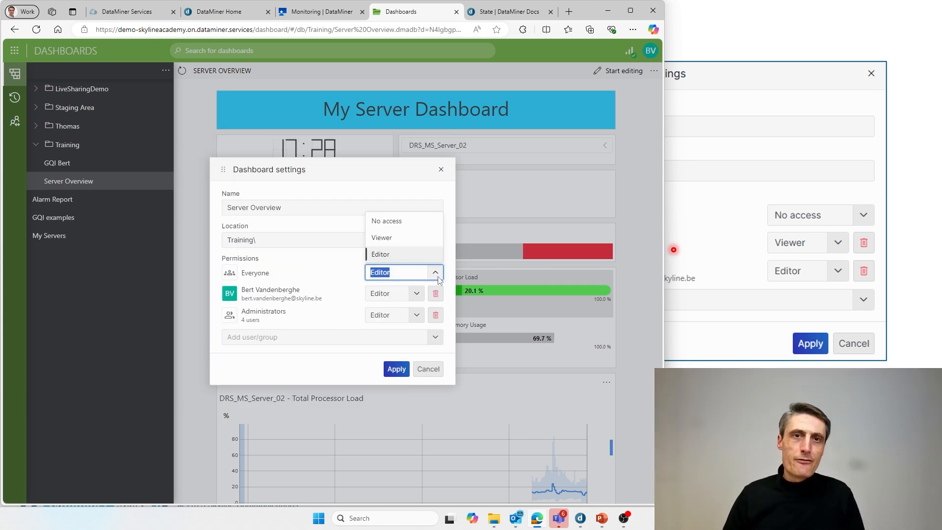
{"action": "left_click", "coordinate": [395, 241]}
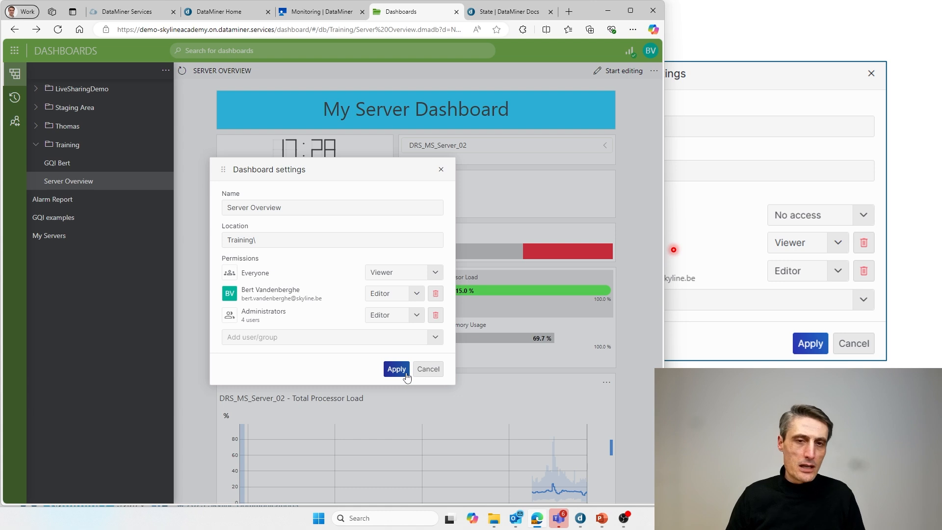
{"action": "left_click", "coordinate": [435, 373]}
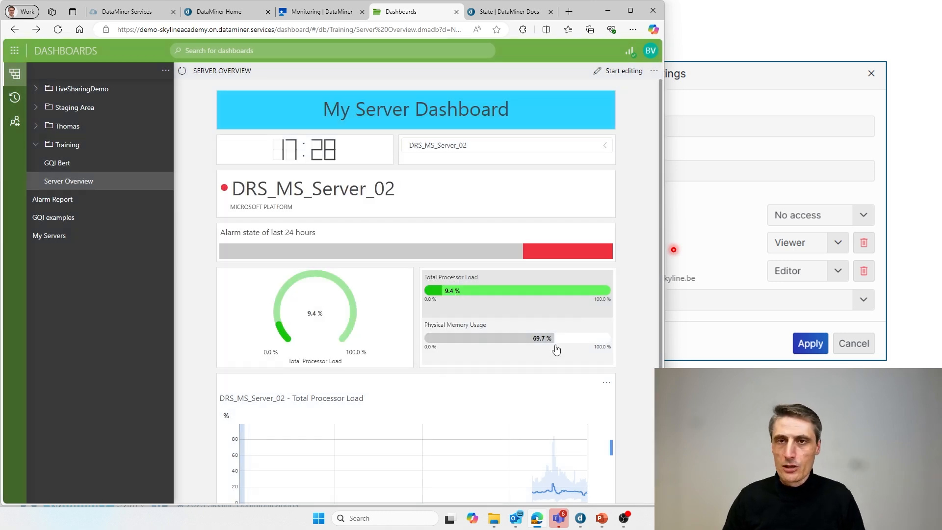
{"action": "left_click", "coordinate": [744, 407]}
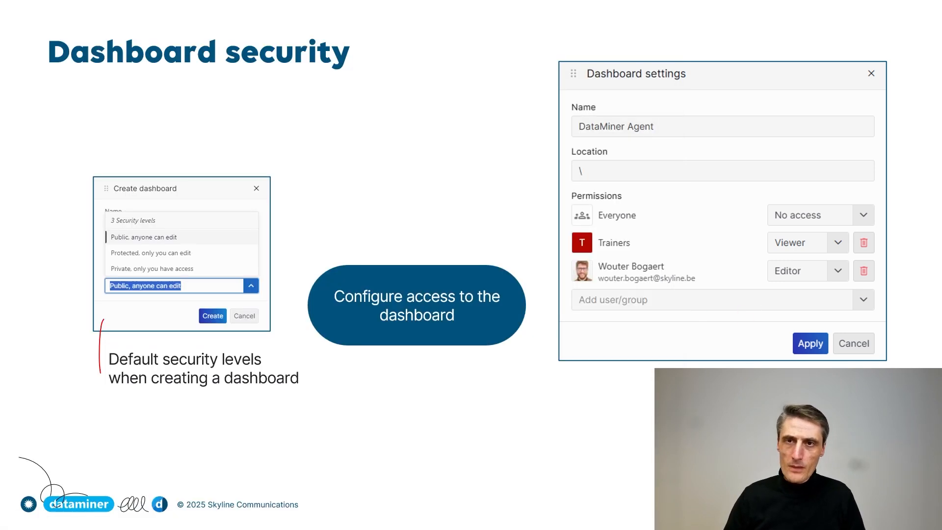